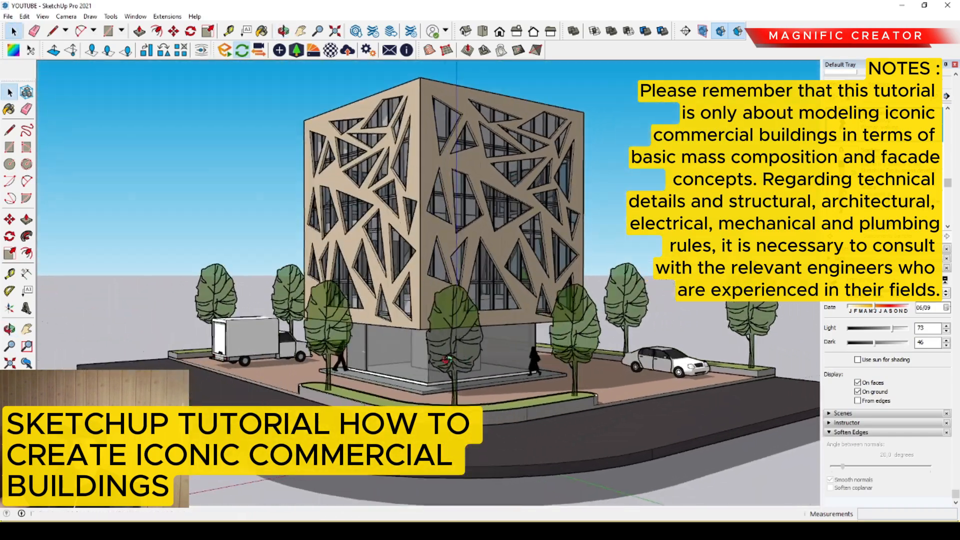
pyautogui.moveTo(361, 370); pyautogui.dragTo(512, 455, button='middle')
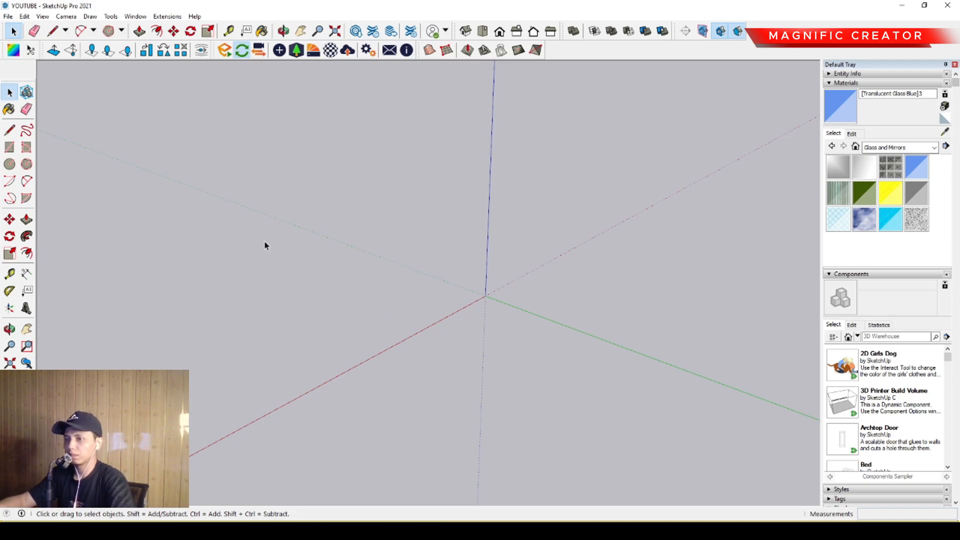
# - Draw an 8000 by 8000 mm square on the ground from the origin, with its first side along the green axis
pyautogui.click(27, 149)
pyautogui.moveTo(488, 291)
pyautogui.mouseDown(button='middle')
pyautogui.moveTo(403, 300)
pyautogui.moveTo(405, 328)
pyautogui.moveTo(381, 221)
pyautogui.moveTo(418, 357)
pyautogui.mouseUp(button='middle')
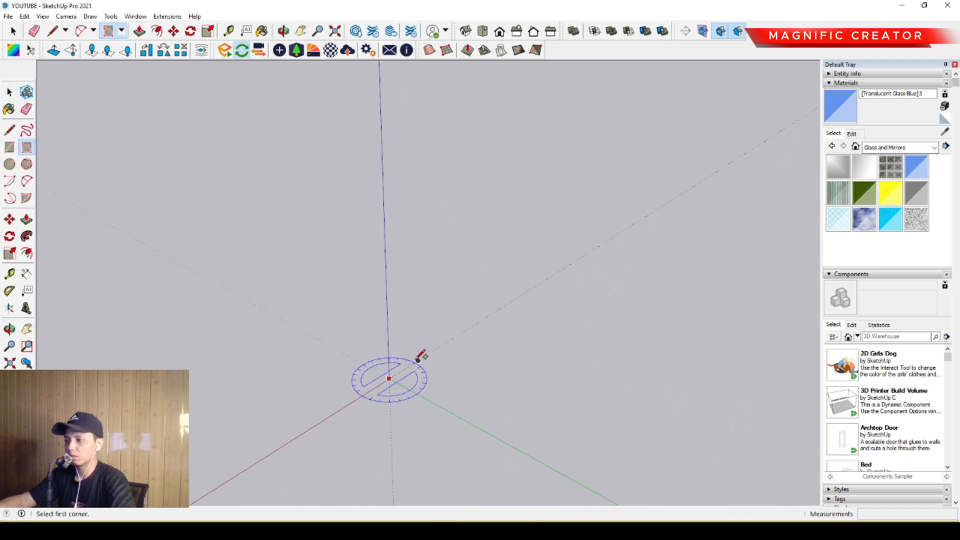
pyautogui.click(390, 378)
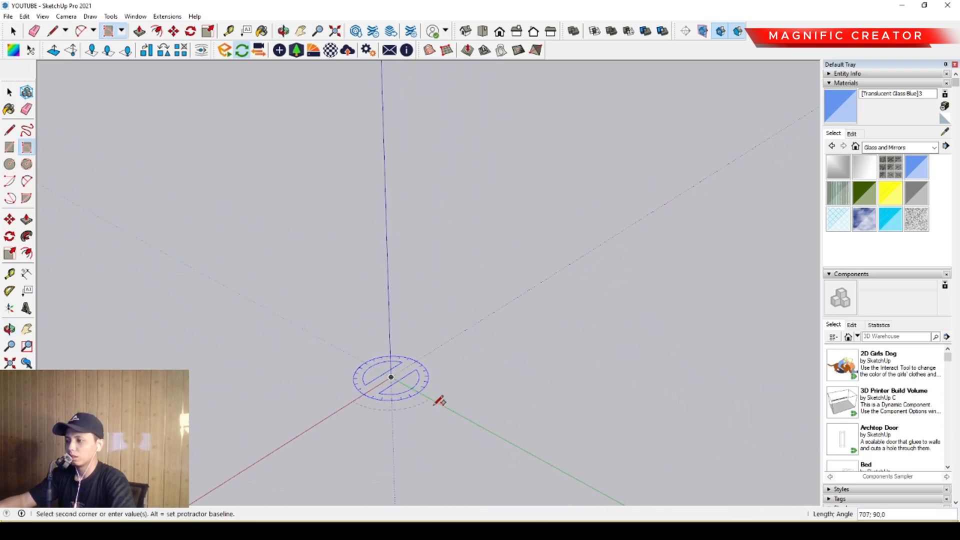
pyautogui.moveTo(472, 415); pyautogui.dragTo(454, 404, button='middle')
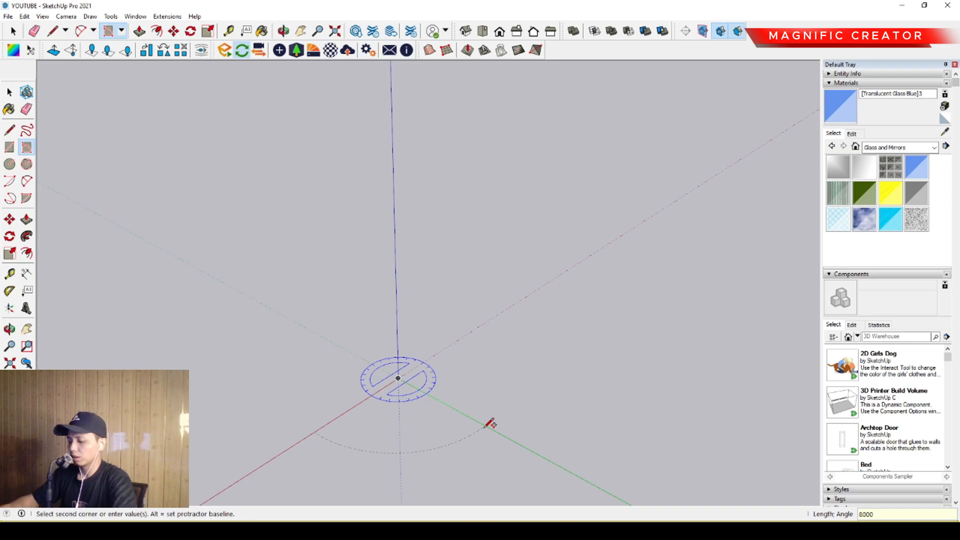
pyautogui.press('Return')
pyautogui.moveTo(428, 422); pyautogui.dragTo(527, 312, button='middle')
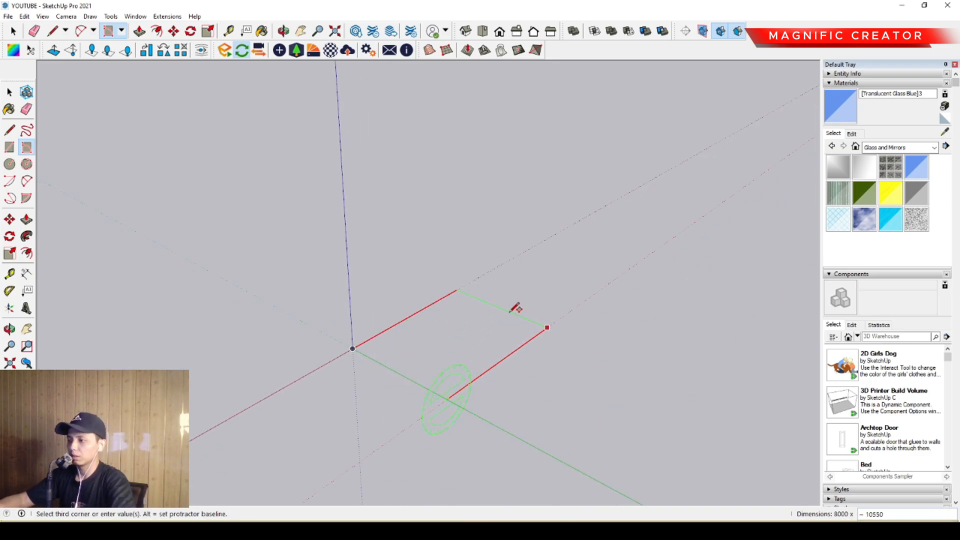
pyautogui.write('8000')
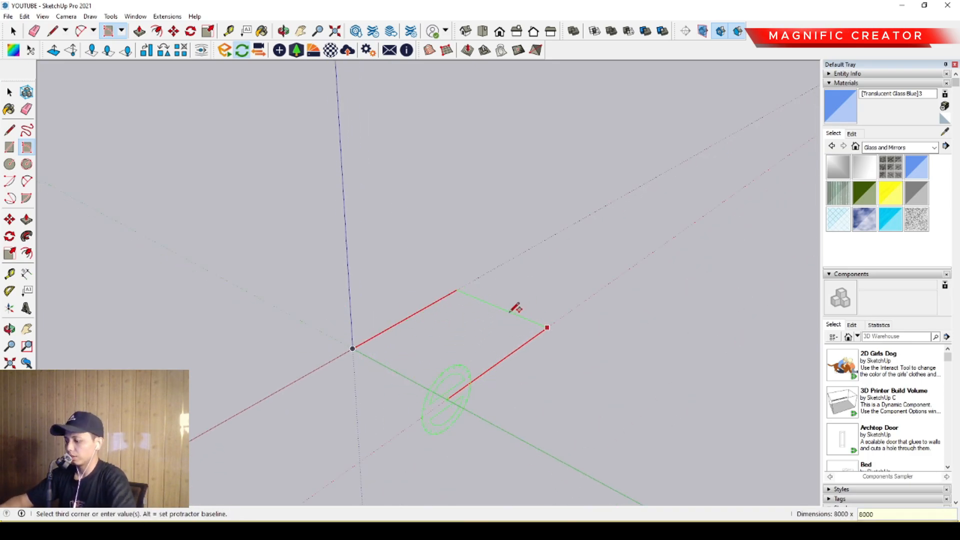
pyautogui.press('Return')
pyautogui.press('space')
# - Extrude the square upward 300 mm into a base slab with Push/Pull
pyautogui.moveTo(443, 358); pyautogui.dragTo(469, 354, button='middle')
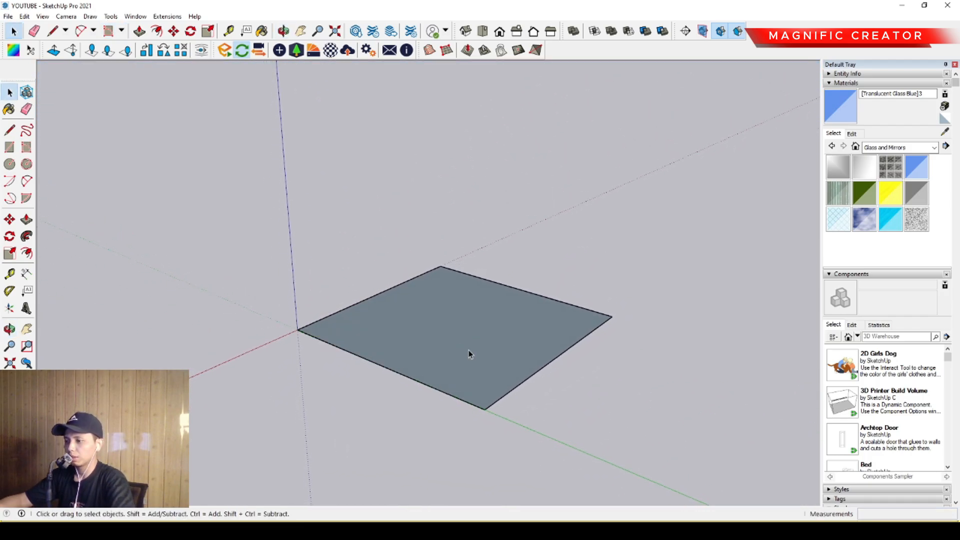
pyautogui.click(26, 220)
pyautogui.click(393, 344)
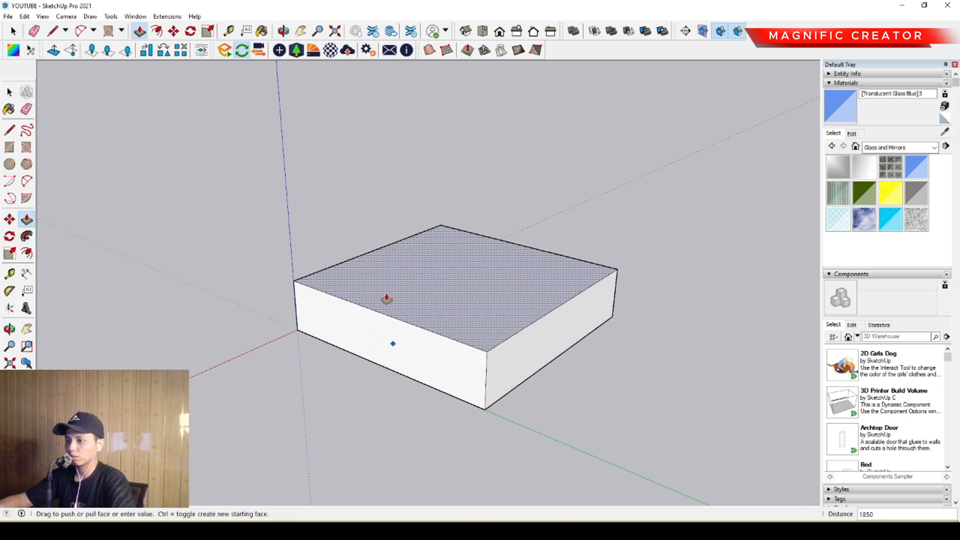
pyautogui.press('Return')
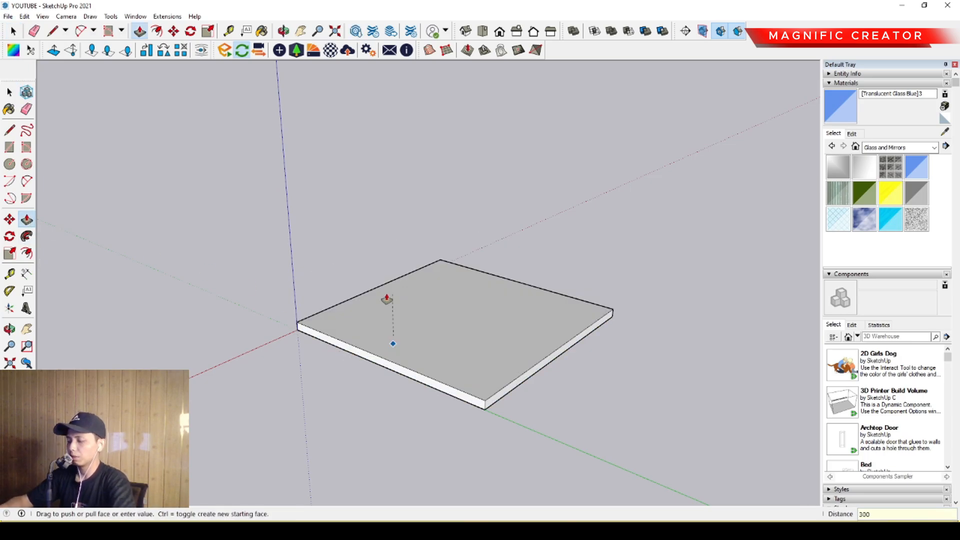
pyautogui.press('space')
# - Make a group from all the faces and edges of the base slab and deselect it
pyautogui.scroll(3, 440, 354)
pyautogui.scroll(2, 405, 326)
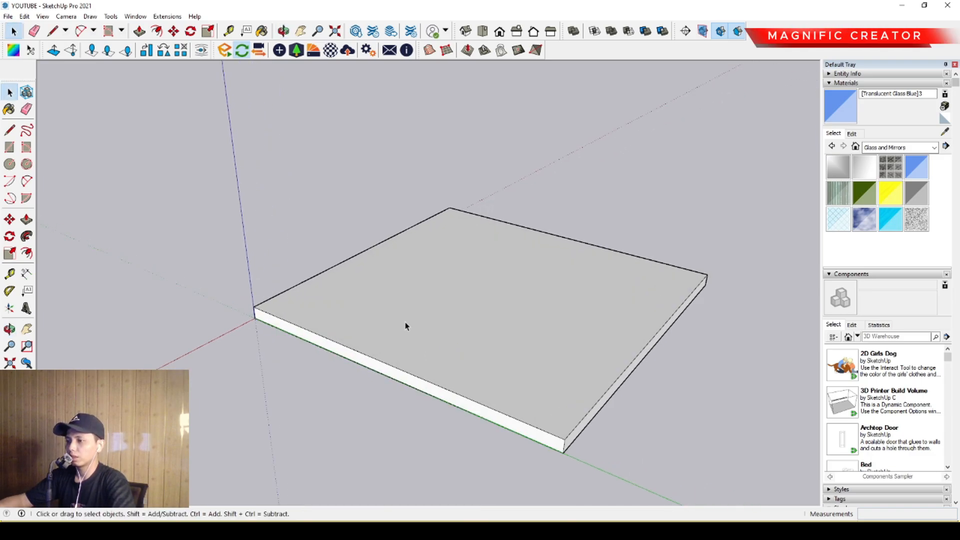
pyautogui.moveTo(408, 307); pyautogui.dragTo(353, 289, button='middle')
pyautogui.tripleClick(352, 289)
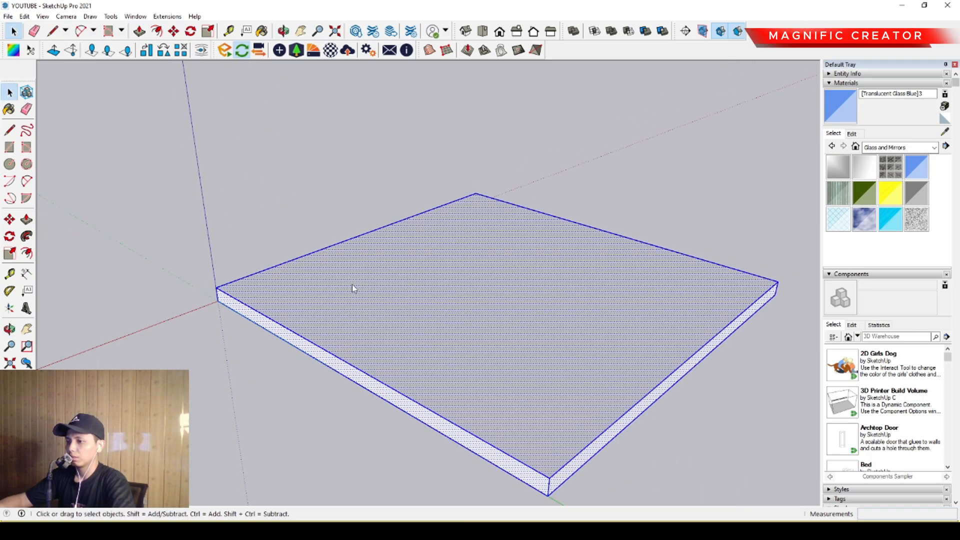
pyautogui.tripleClick(293, 297)
pyautogui.rightClick(293, 298)
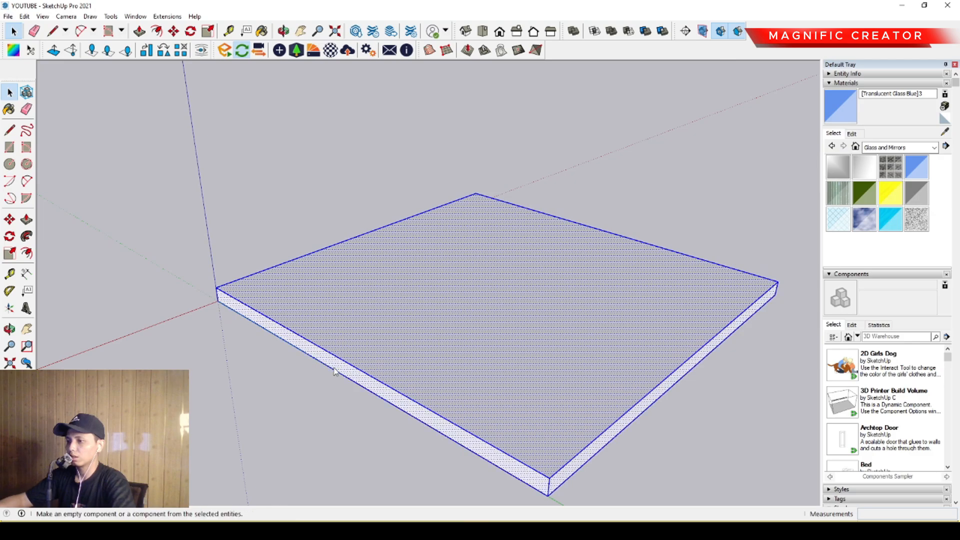
pyautogui.click(333, 381)
pyautogui.scroll(-2, 380, 340)
pyautogui.moveTo(392, 334); pyautogui.dragTo(345, 270, button='middle')
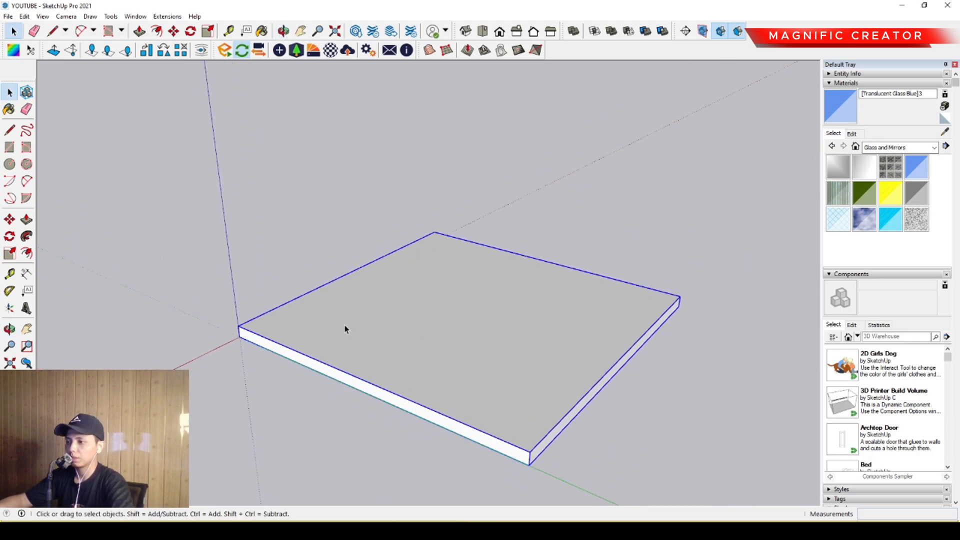
pyautogui.click(96, 256)
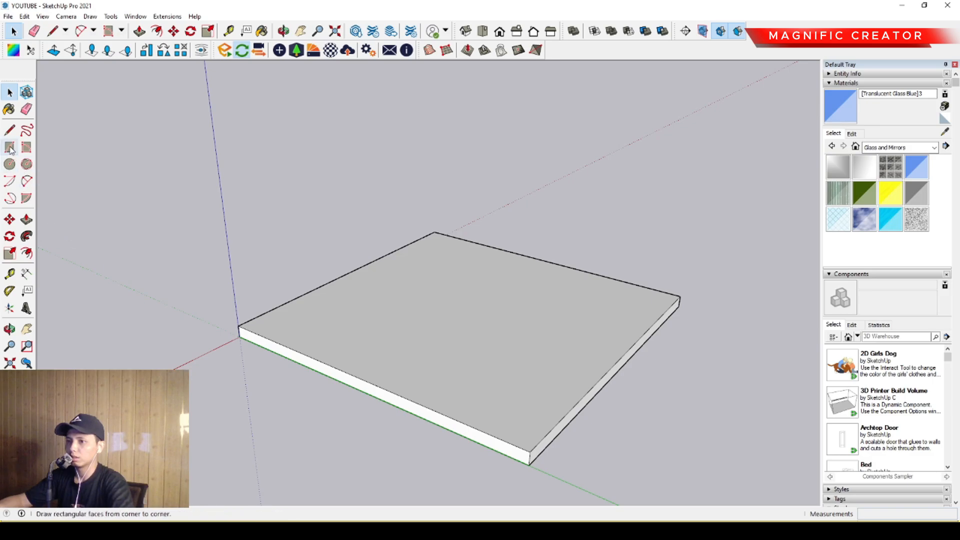
# - Draw a rectangle from corner to opposite corner over the whole top face of the base slab
pyautogui.click(238, 326)
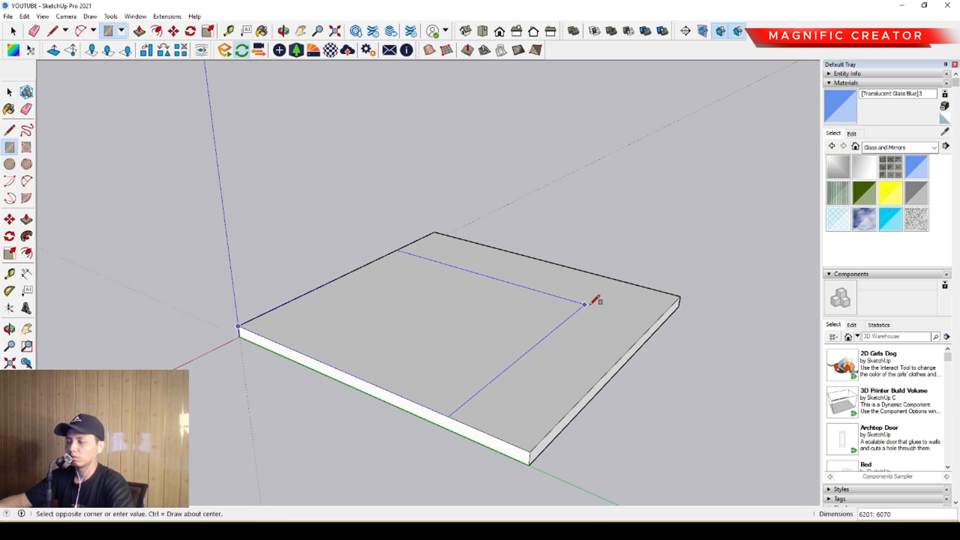
pyautogui.scroll(2, 690, 280)
pyautogui.click(695, 295)
pyautogui.press('space')
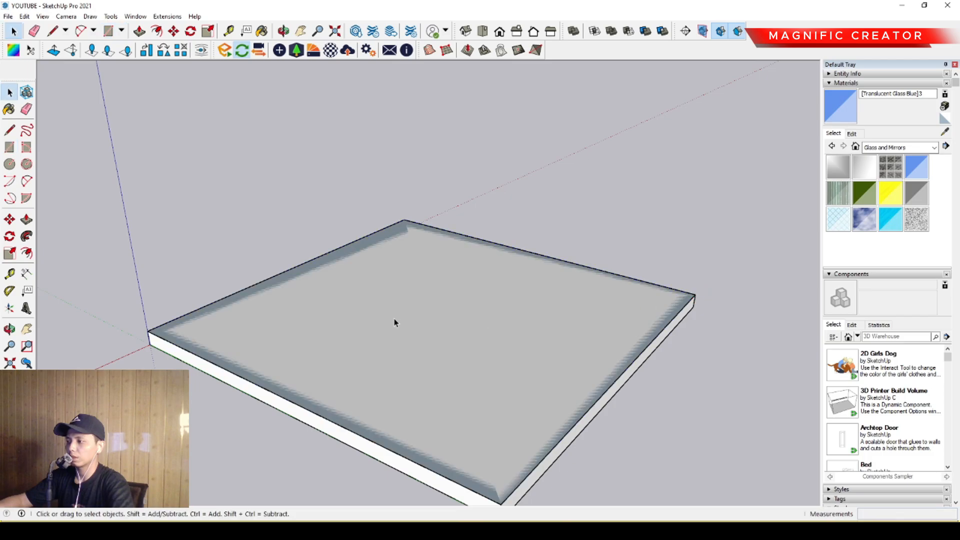
pyautogui.scroll(-1, 394, 322)
pyautogui.moveTo(394, 322); pyautogui.dragTo(362, 322, button='middle')
# - Extrude the rectangle on top of the base slab upward 800 mm
pyautogui.doubleClick(344, 317)
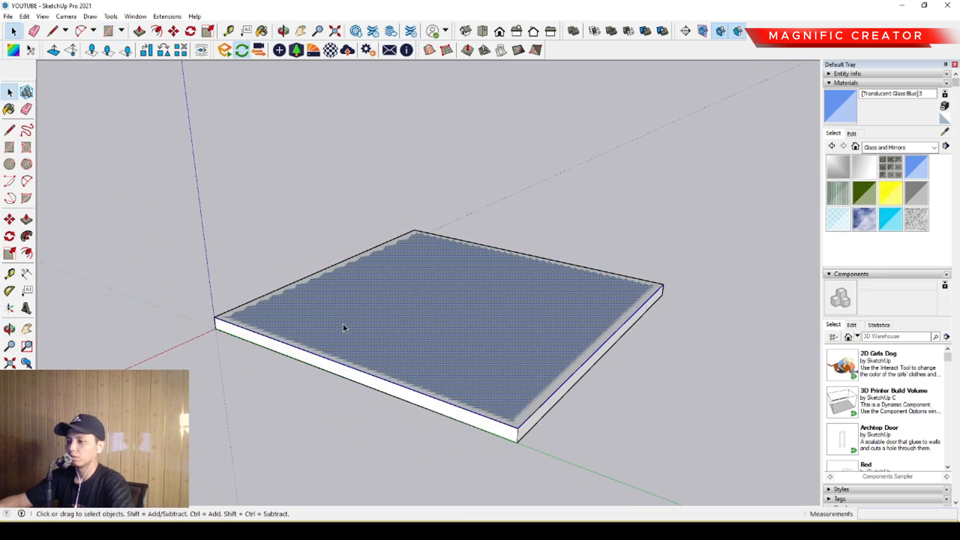
pyautogui.click(23, 225)
pyautogui.click(285, 303)
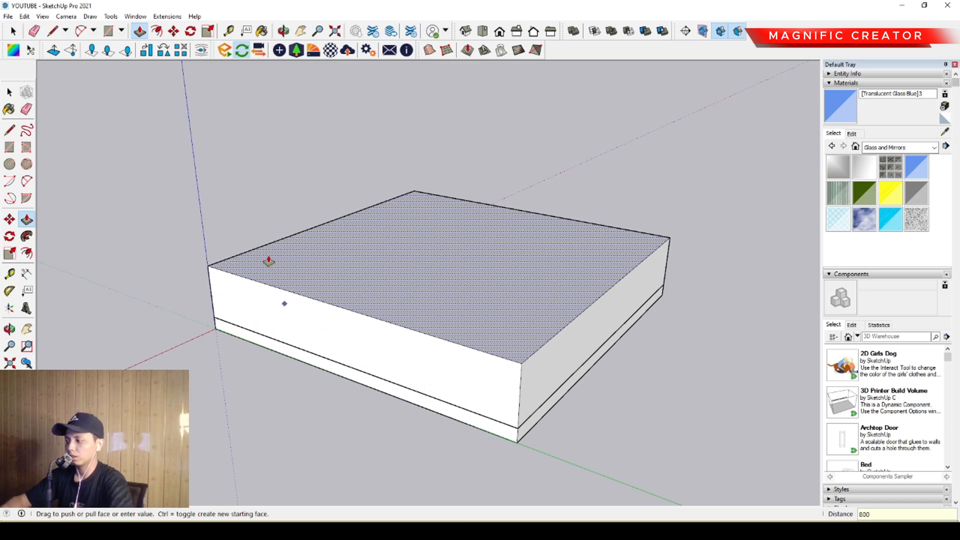
pyautogui.write('800')
pyautogui.press('Return')
pyautogui.press('space')
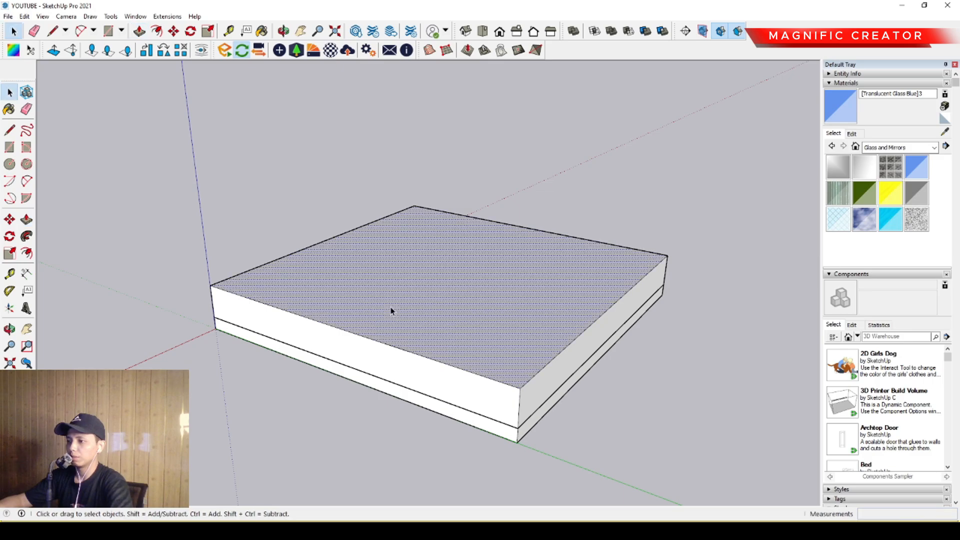
# - Group the 800 mm block and move it straight up above the base slab
pyautogui.tripleClick(392, 310)
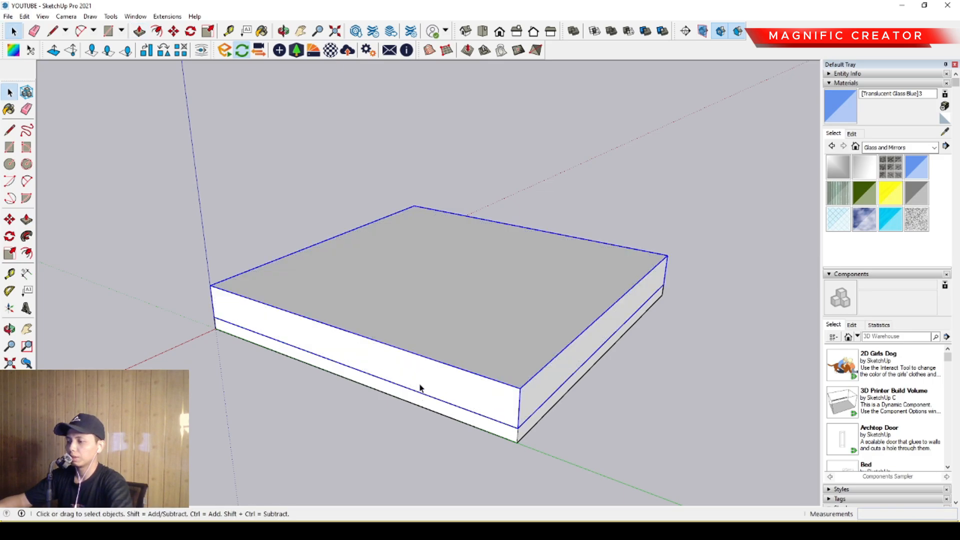
pyautogui.moveTo(418, 388)
pyautogui.mouseDown(button='middle')
pyautogui.moveTo(465, 328)
pyautogui.moveTo(478, 278)
pyautogui.moveTo(437, 285)
pyautogui.moveTo(531, 396)
pyautogui.moveTo(436, 386)
pyautogui.mouseUp(button='middle')
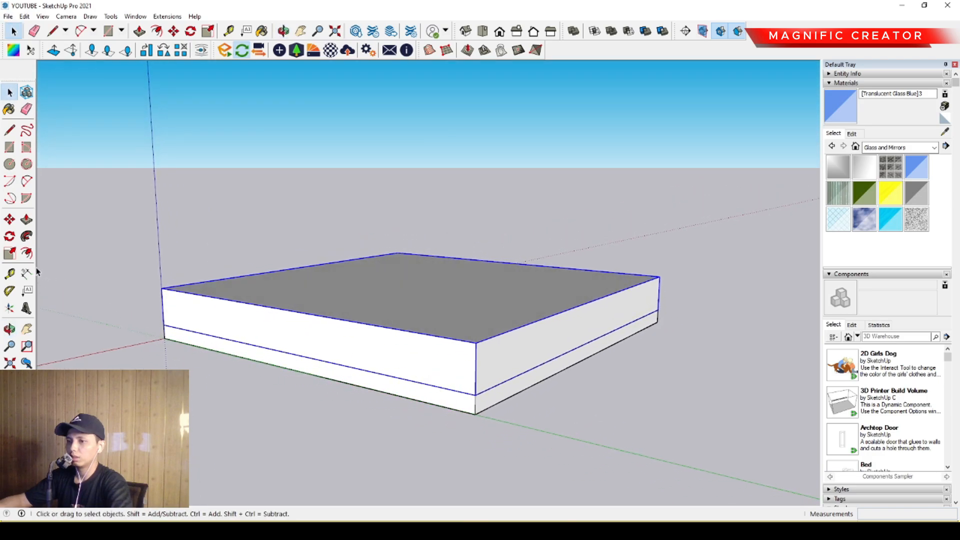
pyautogui.moveTo(371, 339); pyautogui.dragTo(368, 356, button='middle')
pyautogui.click(9, 220)
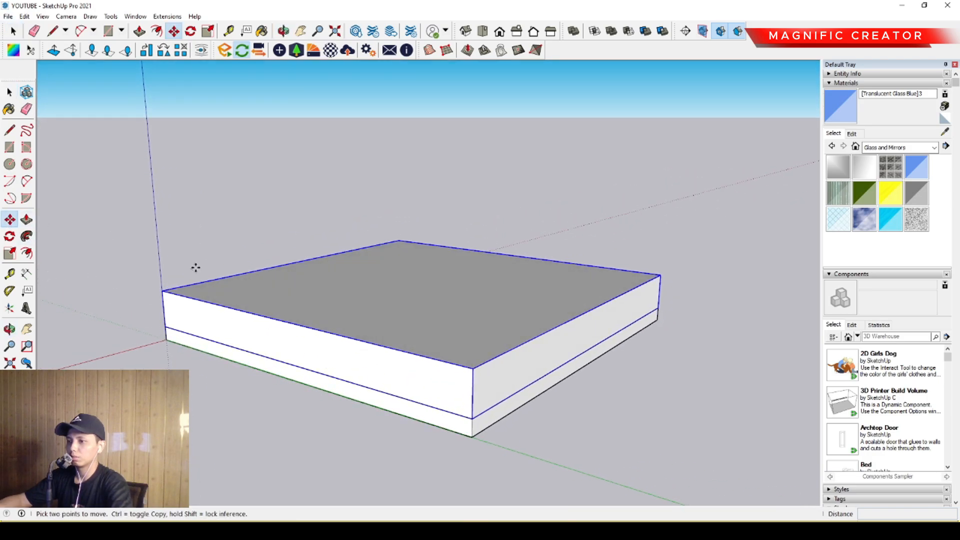
pyautogui.click(473, 417)
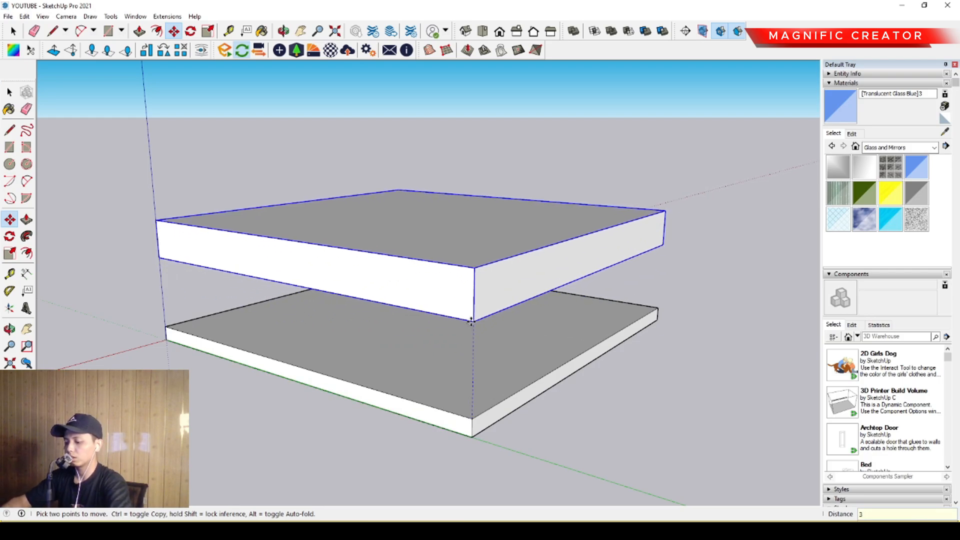
pyautogui.press('Return')
pyautogui.press('space')
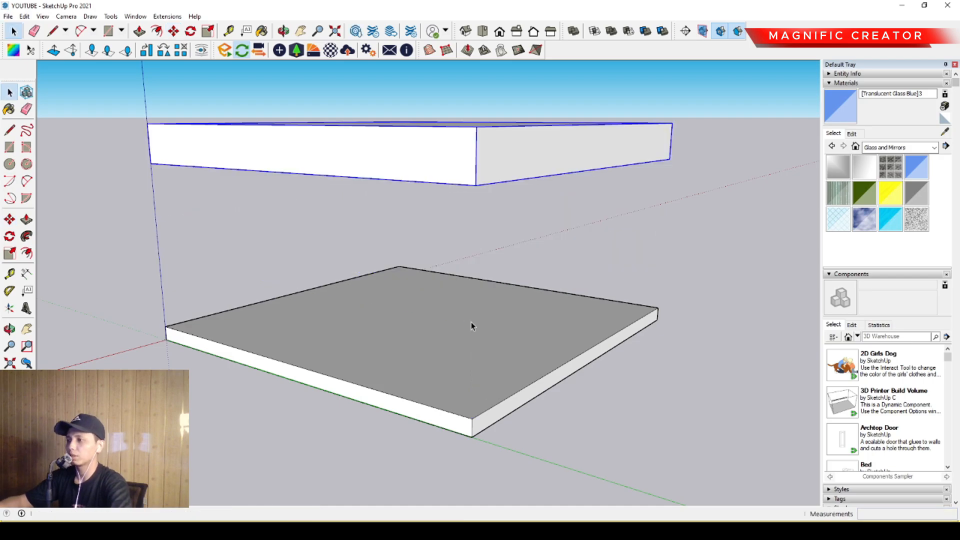
# - Copy the raised 800 mm slab vertically so the copy sits directly on top of the original
pyautogui.scroll(-2, 466, 349)
pyautogui.moveTo(464, 367); pyautogui.dragTo(334, 272, button='middle')
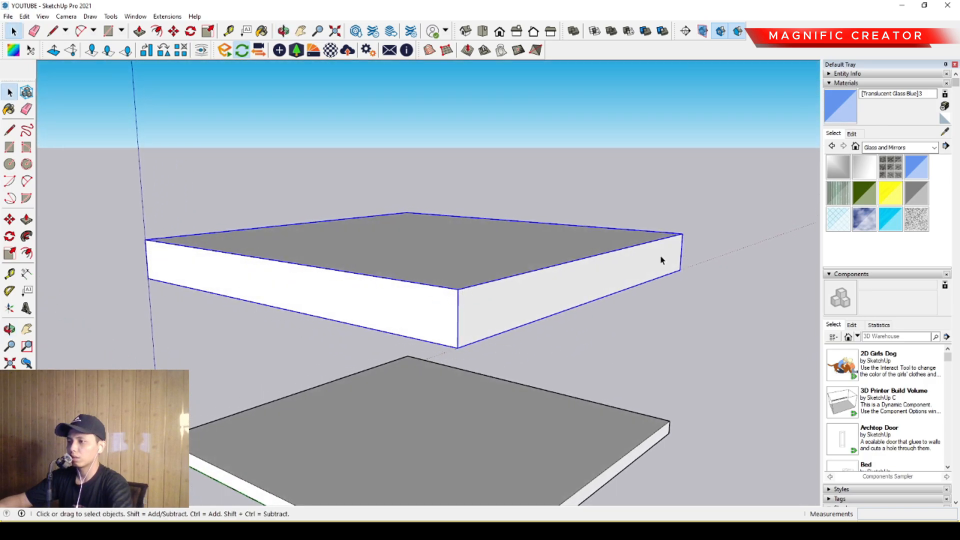
pyautogui.moveTo(660, 260); pyautogui.dragTo(466, 329, button='middle')
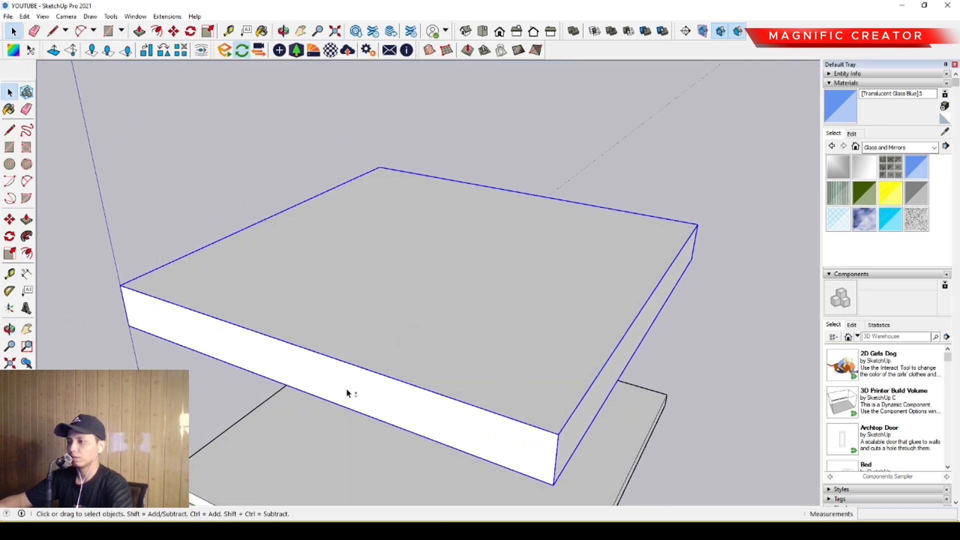
pyautogui.moveTo(348, 394); pyautogui.dragTo(348, 307, button='middle')
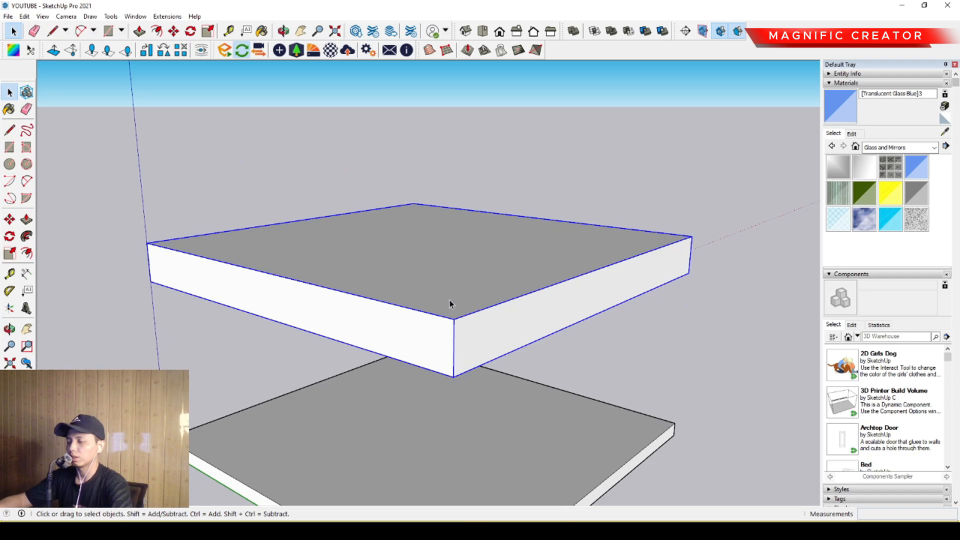
pyautogui.moveTo(447, 306); pyautogui.dragTo(419, 318, button='middle')
pyautogui.click(9, 220)
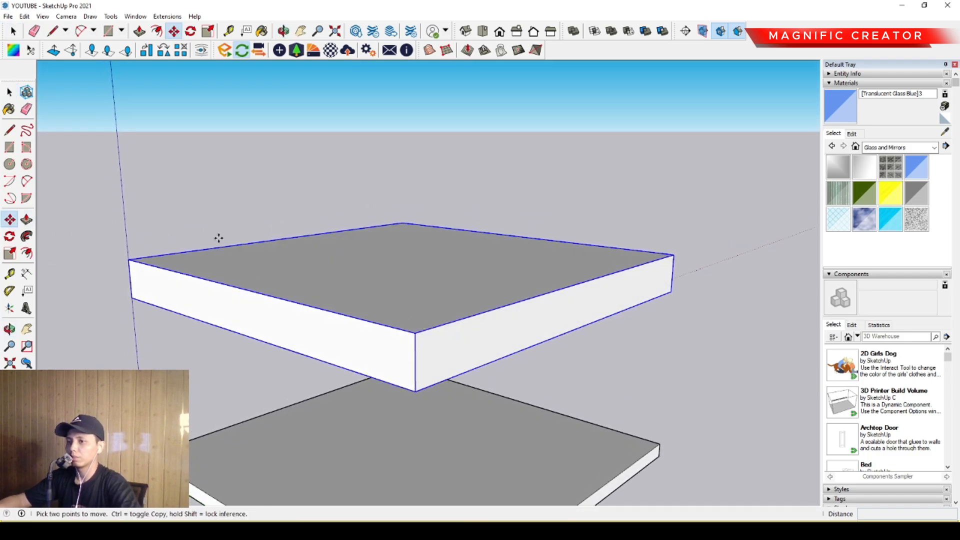
pyautogui.click(415, 391)
pyautogui.press('ctrl')
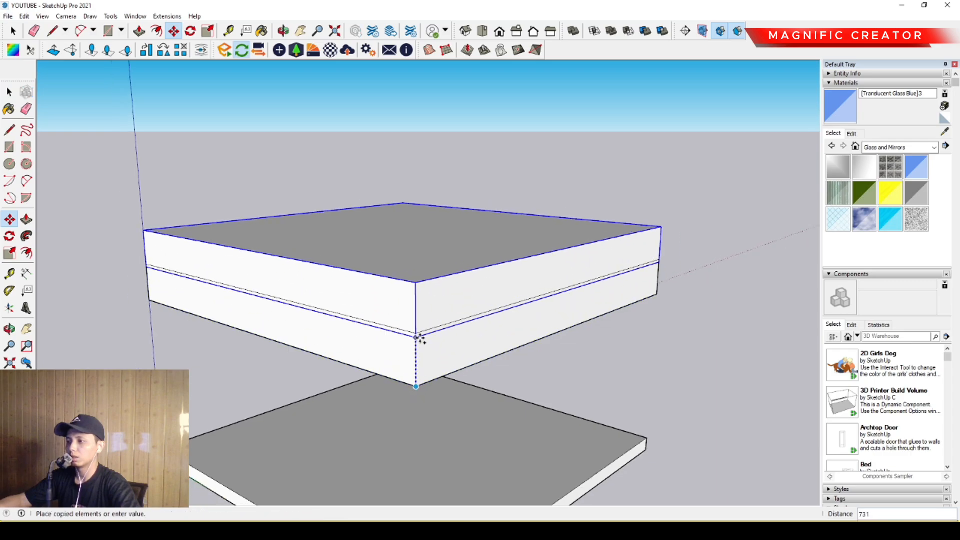
pyautogui.moveTo(420, 336); pyautogui.dragTo(413, 301, button='middle')
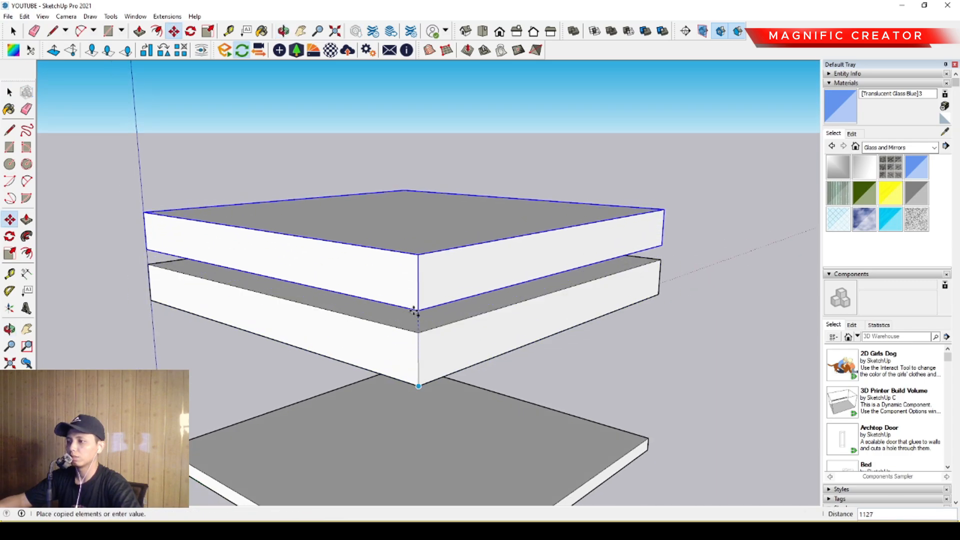
pyautogui.click(416, 333)
# - Move the copied slab straight up 3500 mm to leave a storey gap above the slab beneath it
pyautogui.click(416, 333)
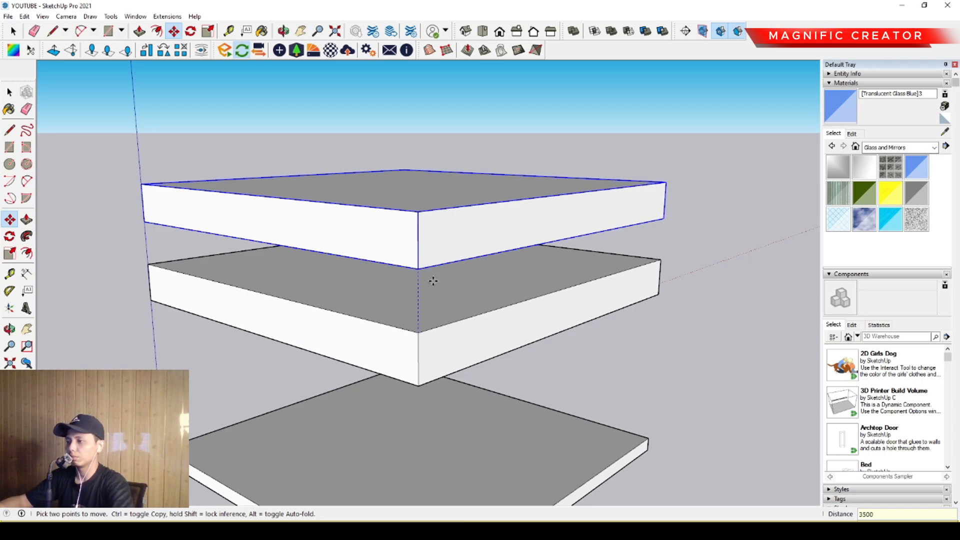
pyautogui.press('space')
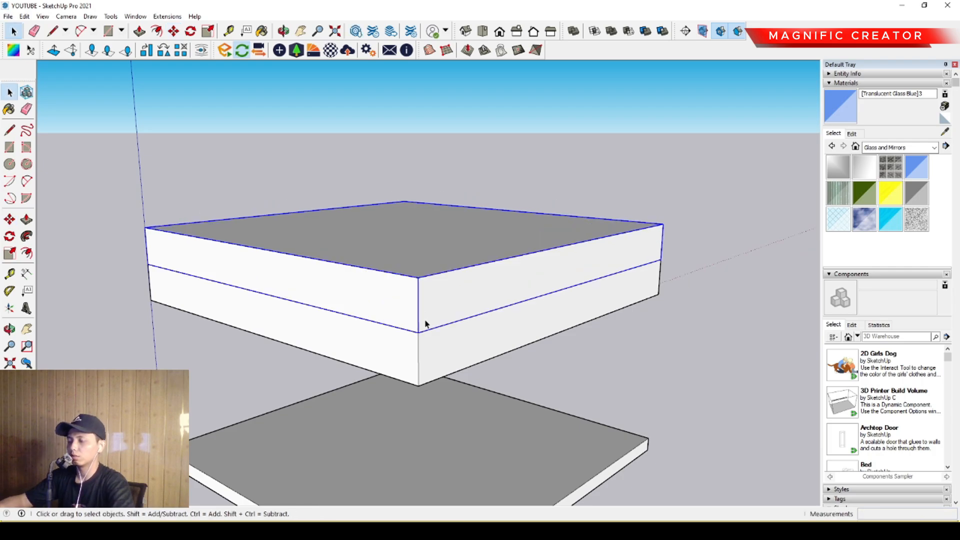
pyautogui.press('m')
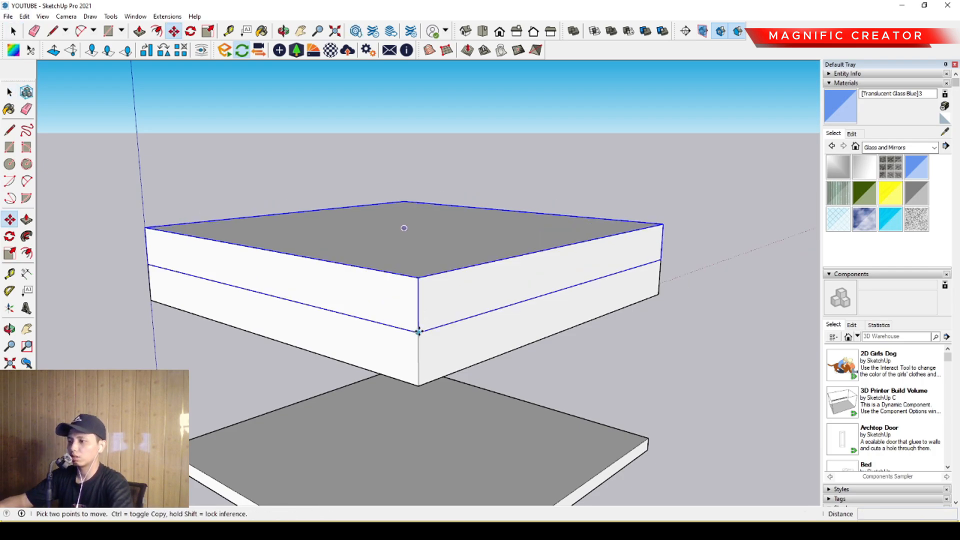
pyautogui.click(419, 332)
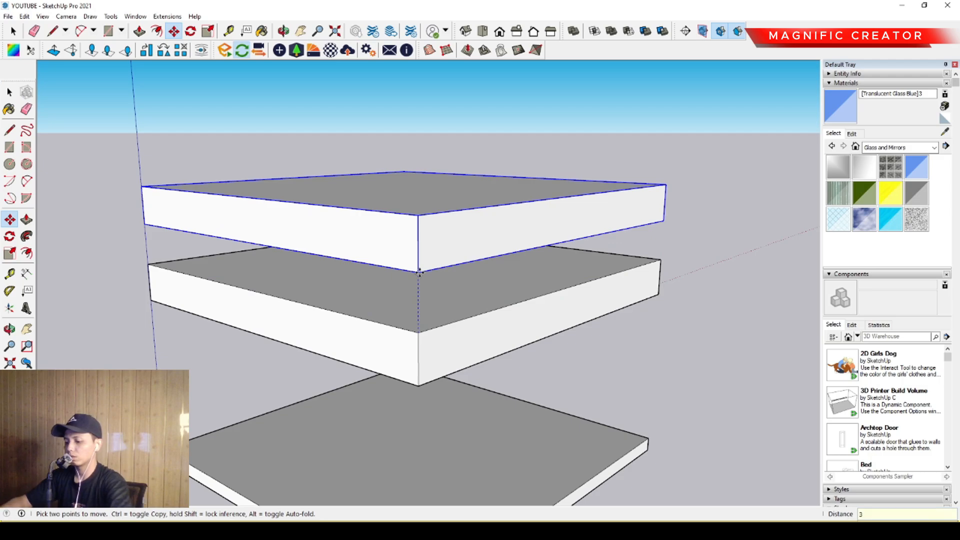
pyautogui.press('Return')
pyautogui.press('space')
pyautogui.scroll(-2, 382, 336)
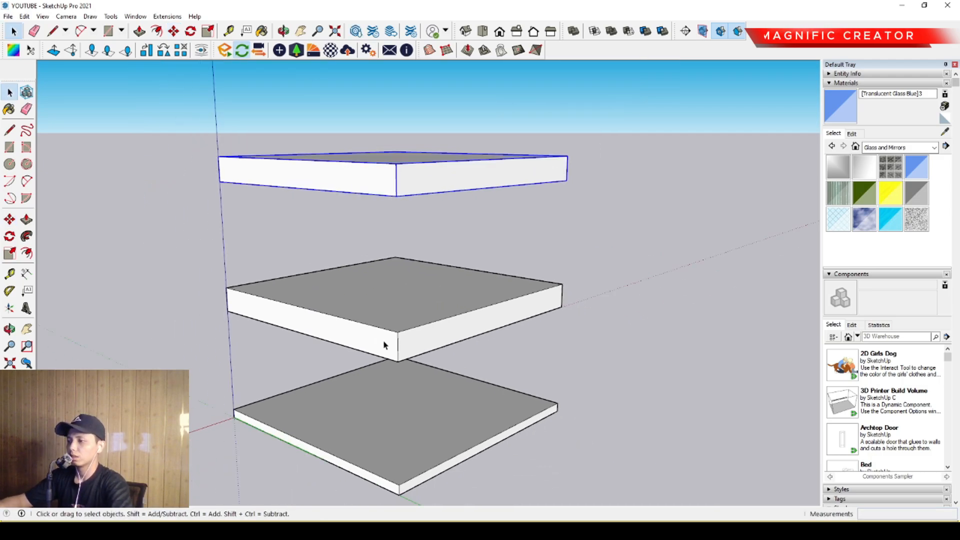
pyautogui.moveTo(384, 343); pyautogui.dragTo(419, 378, button='middle')
pyautogui.scroll(2, 408, 340)
pyautogui.moveTo(401, 325); pyautogui.dragTo(422, 322, button='middle')
pyautogui.click(9, 219)
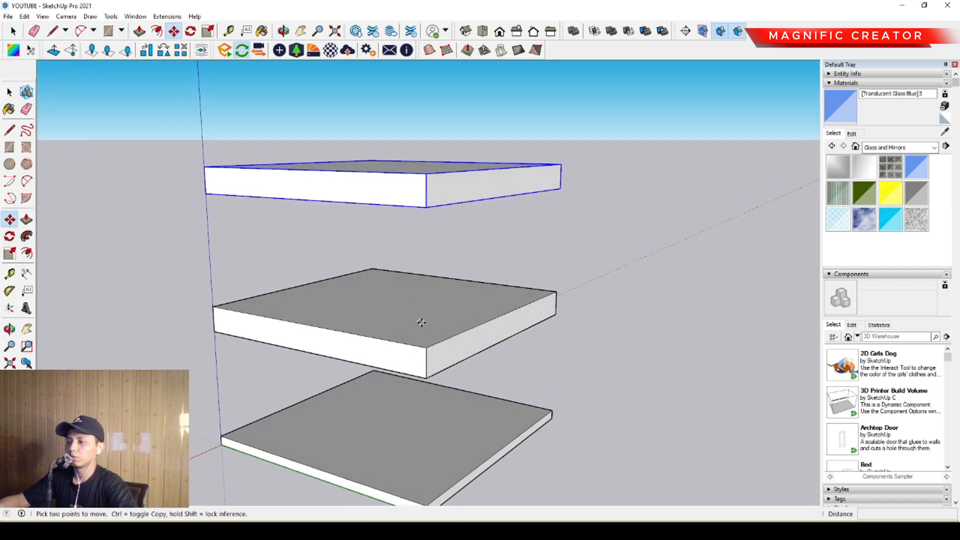
pyautogui.press('ctrl')
pyautogui.click(424, 347)
pyautogui.scroll(-1, 420, 335)
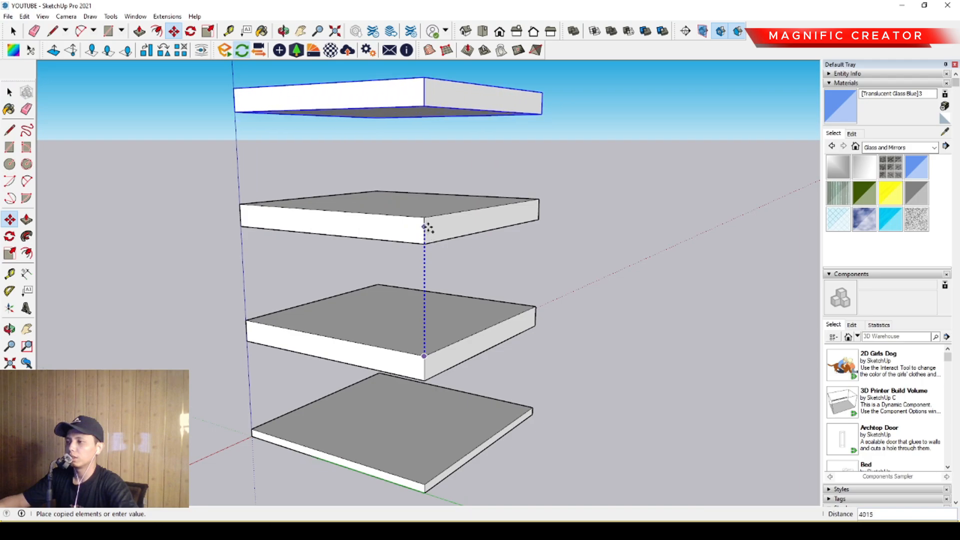
pyautogui.press('space')
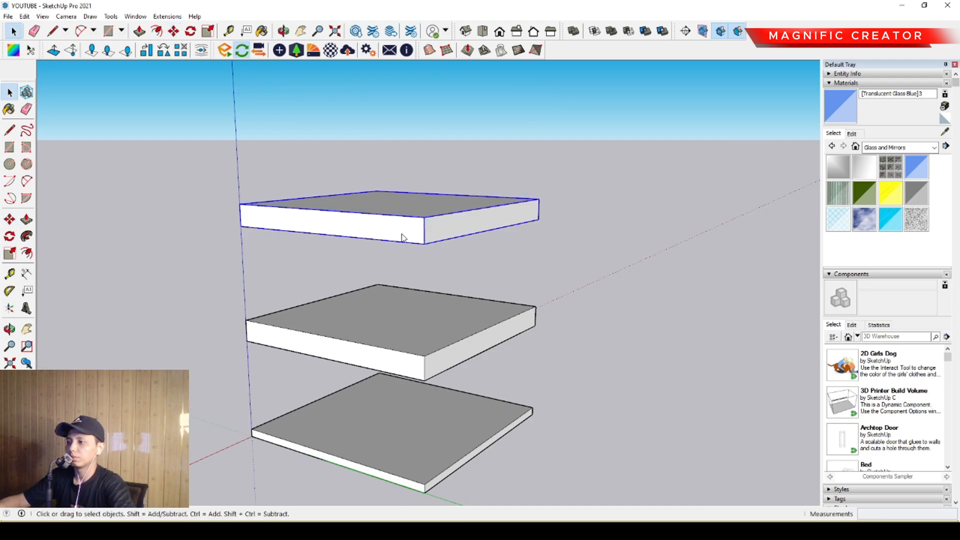
# - Delete the upper slab copy and turn the remaining raised slab above the base into a component
pyautogui.press('Delete')
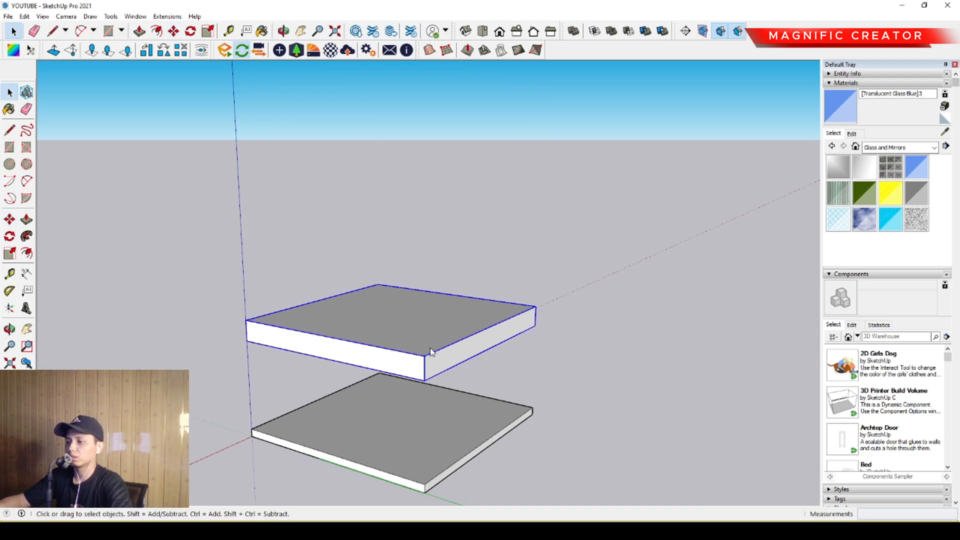
pyautogui.click(433, 247)
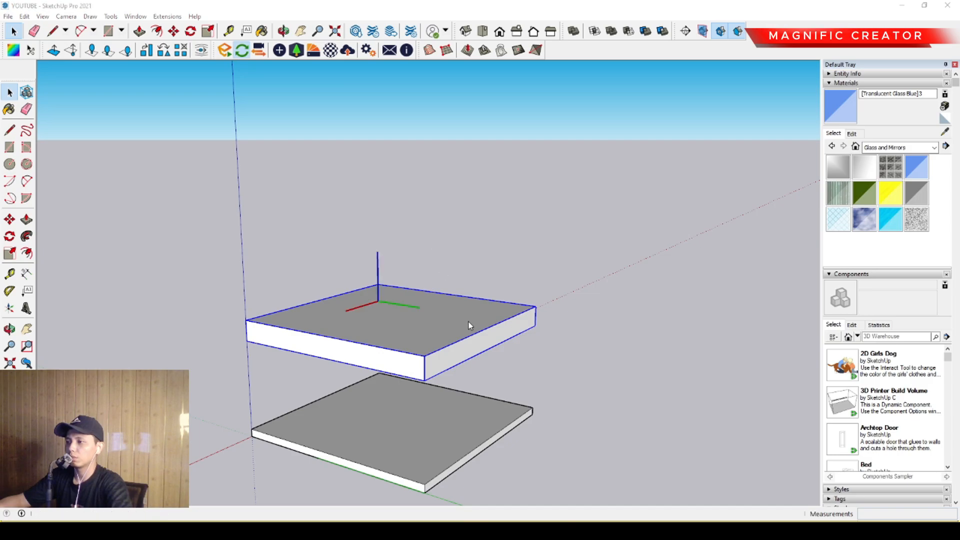
pyautogui.click(666, 340)
# - Copy the slab component directly on top of itself and move the copy straight up 3500 mm
pyautogui.scroll(4, 424, 340)
pyautogui.keyDown('shift'); pyautogui.moveTo(407, 339); pyautogui.dragTo(414, 292, button='middle'); pyautogui.keyUp('shift')
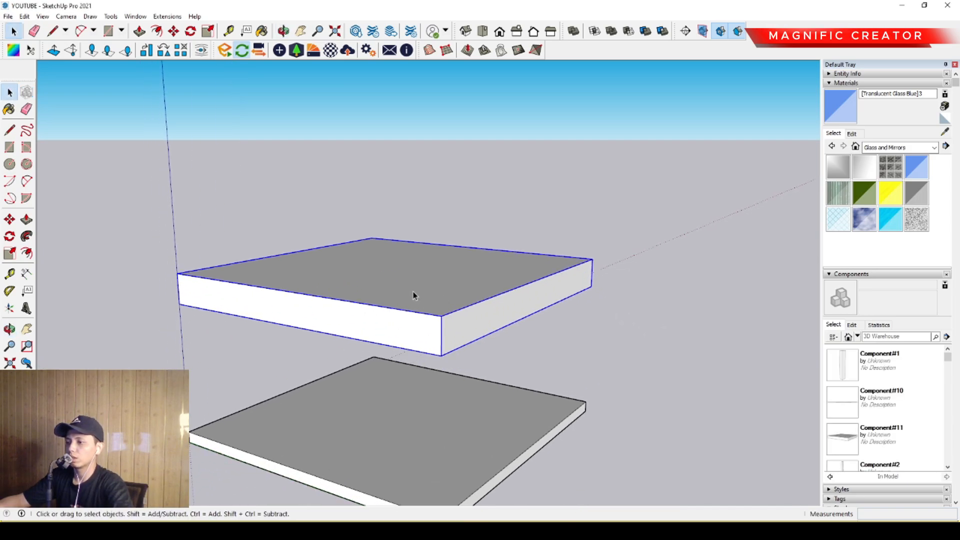
pyautogui.scroll(-1, 413, 292)
pyautogui.press('m')
pyautogui.press('ctrl')
pyautogui.click(435, 347)
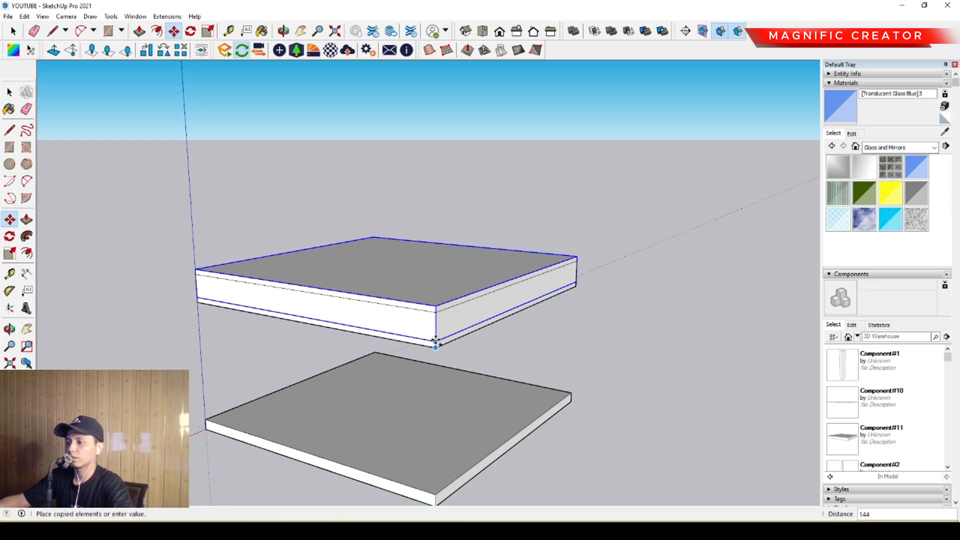
pyautogui.click(434, 309)
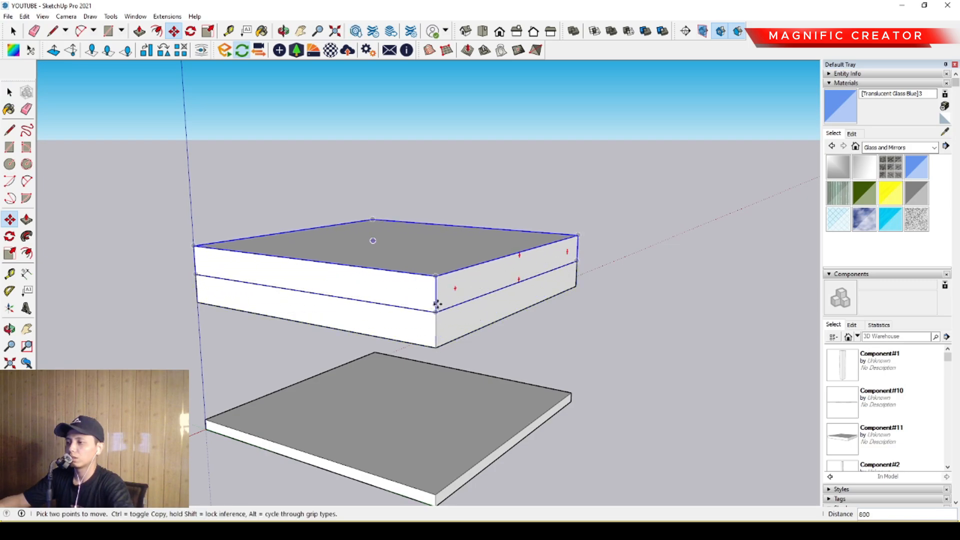
pyautogui.click(436, 305)
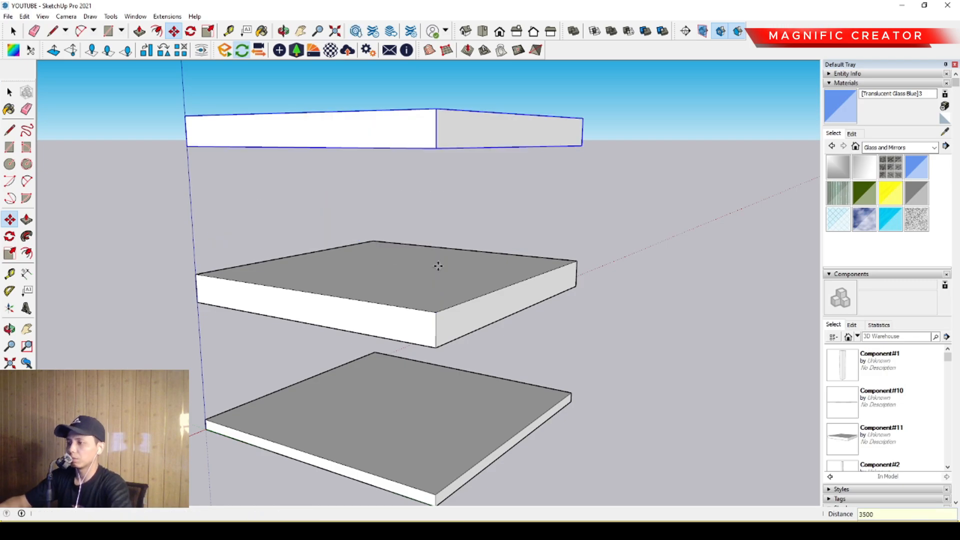
pyautogui.click(436, 312)
# - Copy the upper slab straight up 4300 mm to add one more storey to the stack
pyautogui.scroll(-2, 435, 289)
pyautogui.keyDown('shift'); pyautogui.moveTo(436, 281); pyautogui.dragTo(439, 358, button='middle'); pyautogui.keyUp('shift')
pyautogui.scroll(2, 439, 231)
pyautogui.scroll(-1, 435, 220)
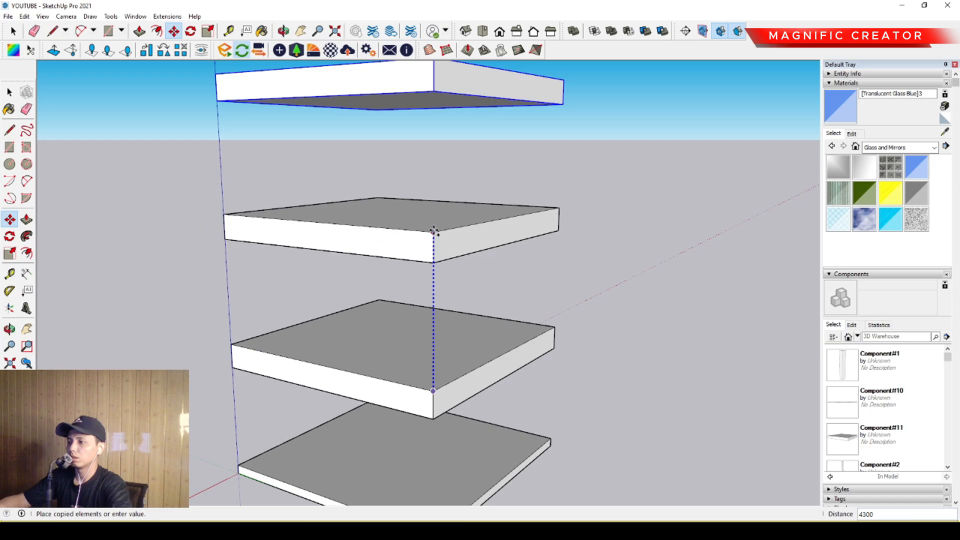
pyautogui.scroll(-2, 437, 225)
pyautogui.moveTo(437, 268); pyautogui.dragTo(442, 353, button='middle')
pyautogui.scroll(2, 421, 328)
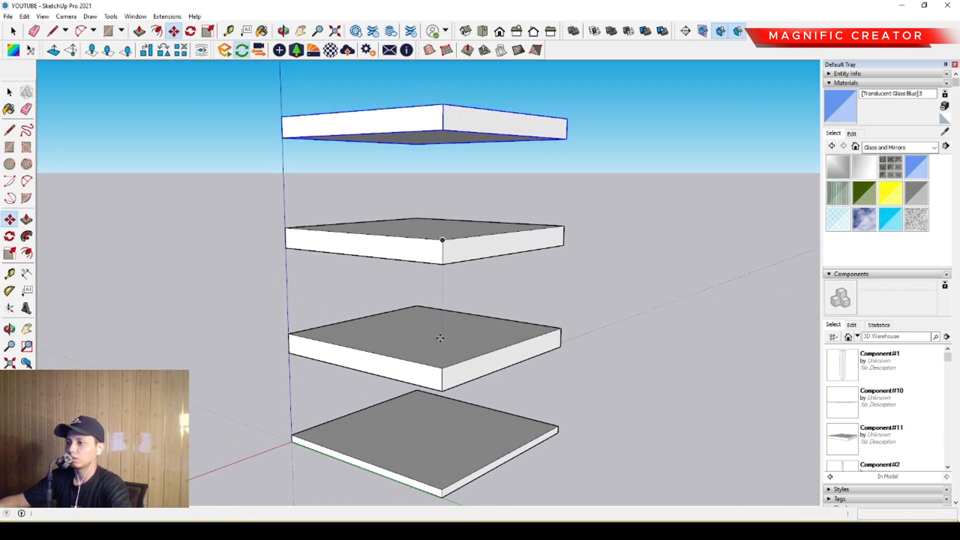
pyautogui.press('space')
# - Draw a vertical rectangle, 12900 mm tall and 100 mm wide, from the top slab's upper corner down to the base slab's upper corner
pyautogui.moveTo(397, 245); pyautogui.dragTo(412, 345, button='middle')
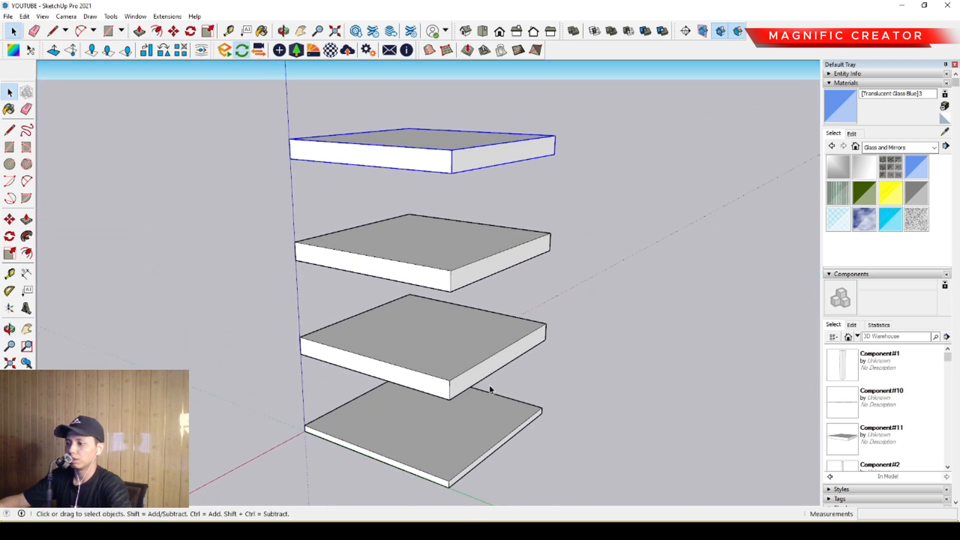
pyautogui.moveTo(391, 379); pyautogui.dragTo(422, 364, button='middle')
pyautogui.scroll(6, 343, 235)
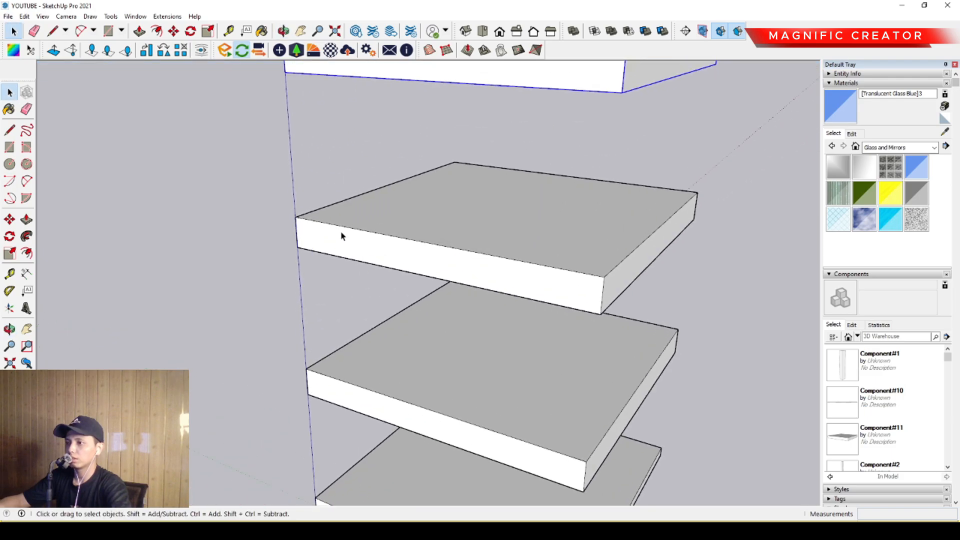
pyautogui.moveTo(351, 324); pyautogui.dragTo(321, 367, button='middle')
pyautogui.scroll(4, 333, 324)
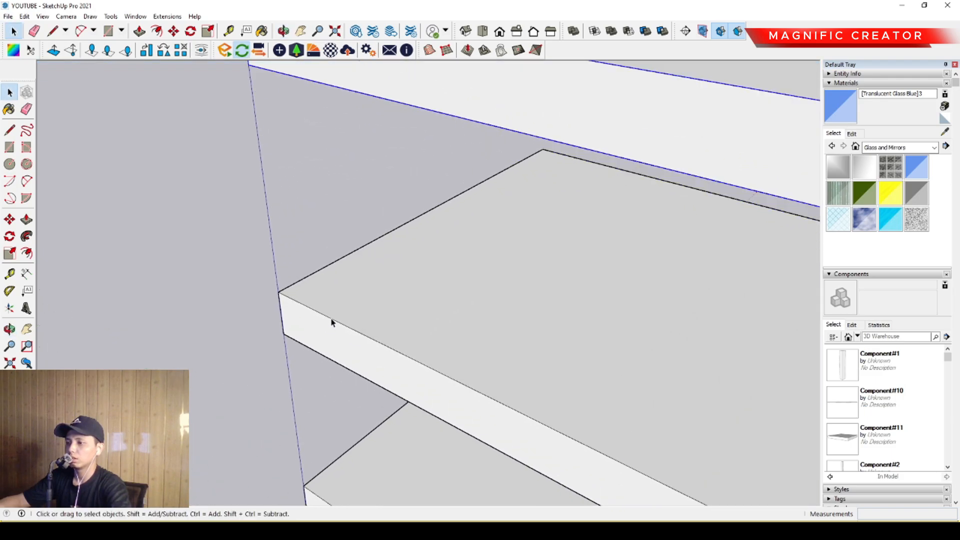
pyautogui.scroll(-3, 332, 323)
pyautogui.moveTo(332, 324); pyautogui.dragTo(335, 382, button='middle')
pyautogui.click(354, 353)
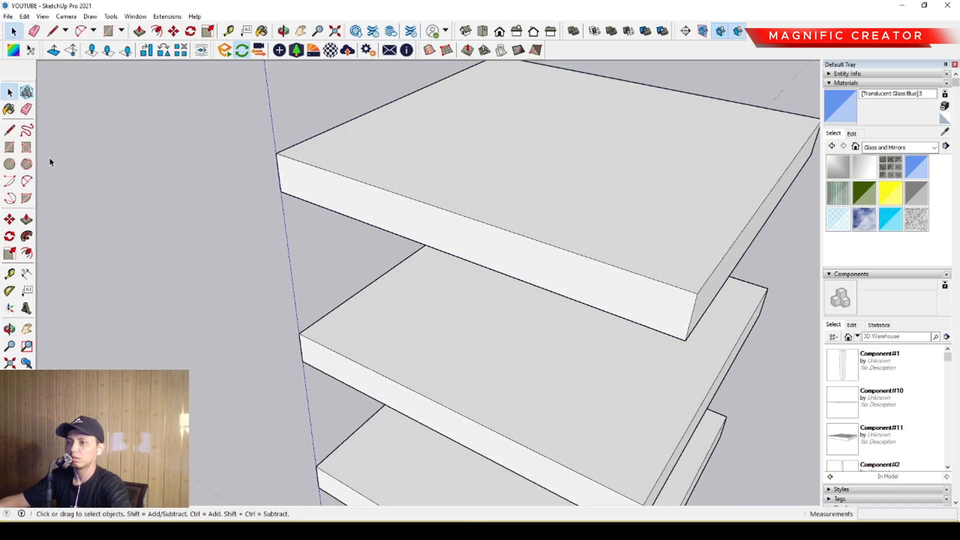
pyautogui.click(26, 147)
pyautogui.scroll(5, 300, 161)
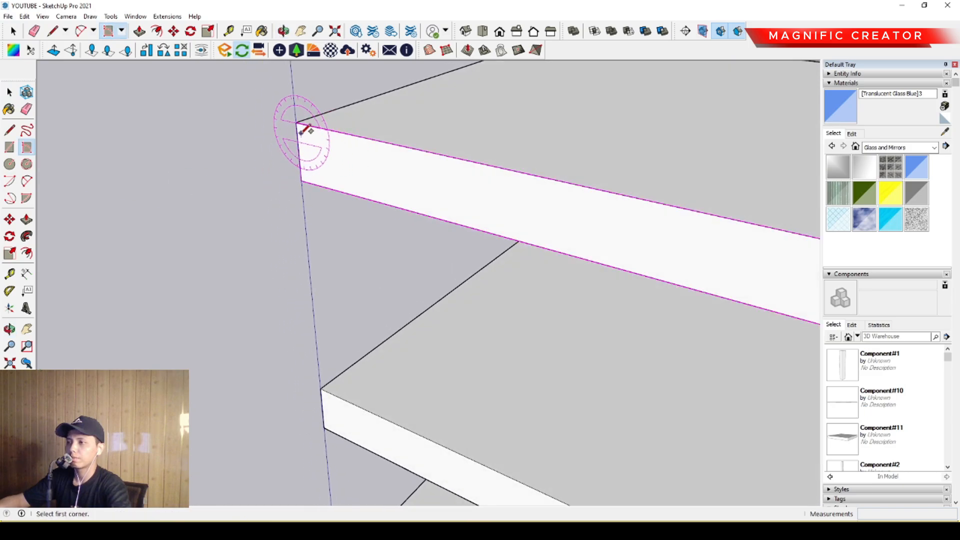
pyautogui.click(298, 122)
pyautogui.scroll(-3, 307, 145)
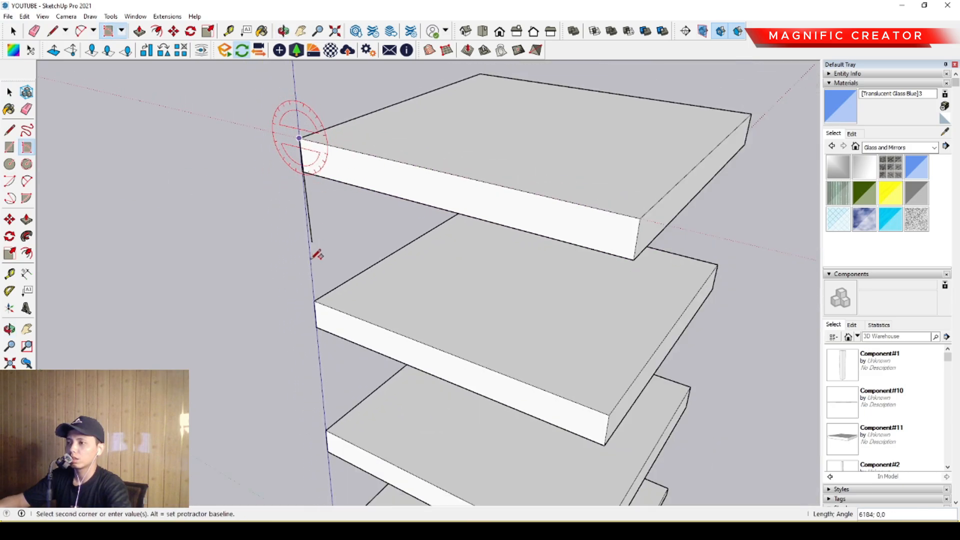
pyautogui.scroll(-2, 323, 307)
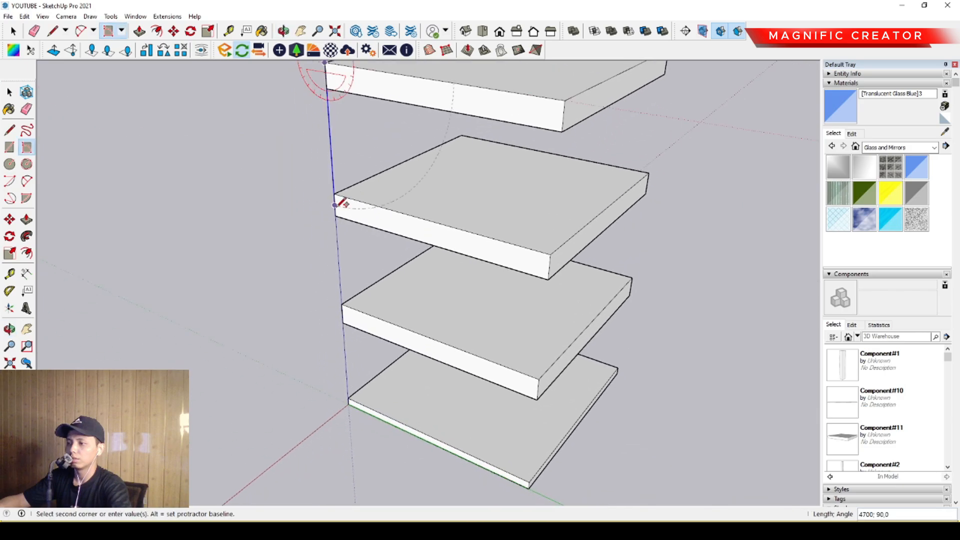
pyautogui.scroll(5, 356, 392)
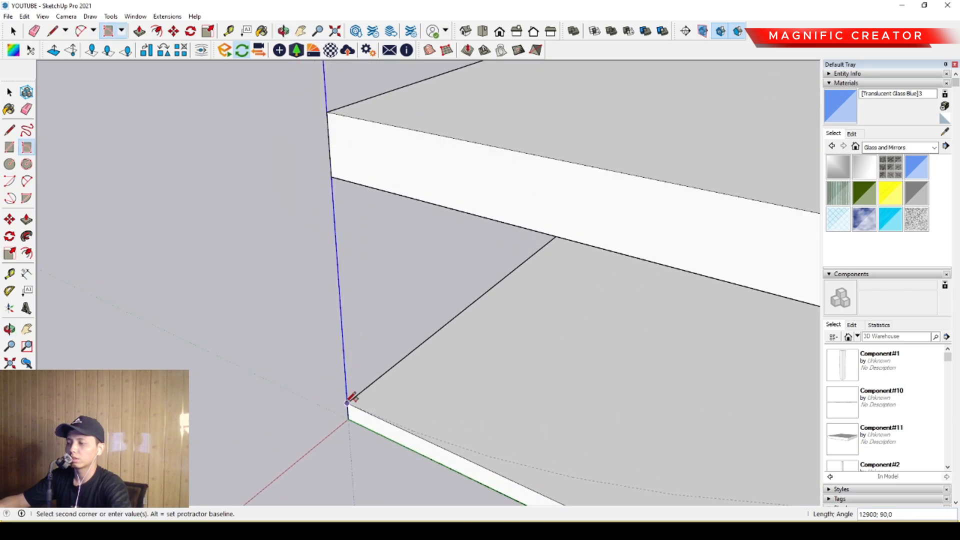
pyautogui.click(347, 403)
pyautogui.scroll(-2, 389, 414)
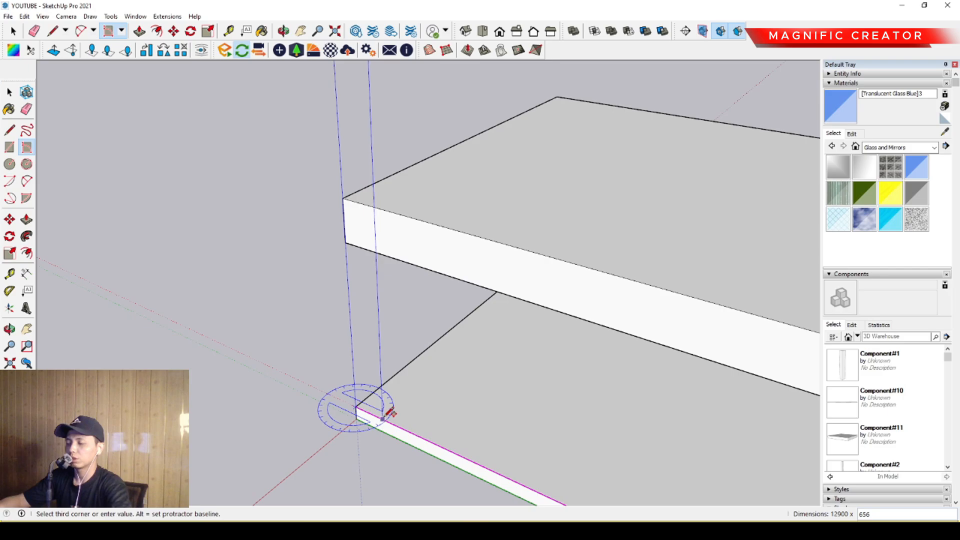
pyautogui.scroll(2, 390, 412)
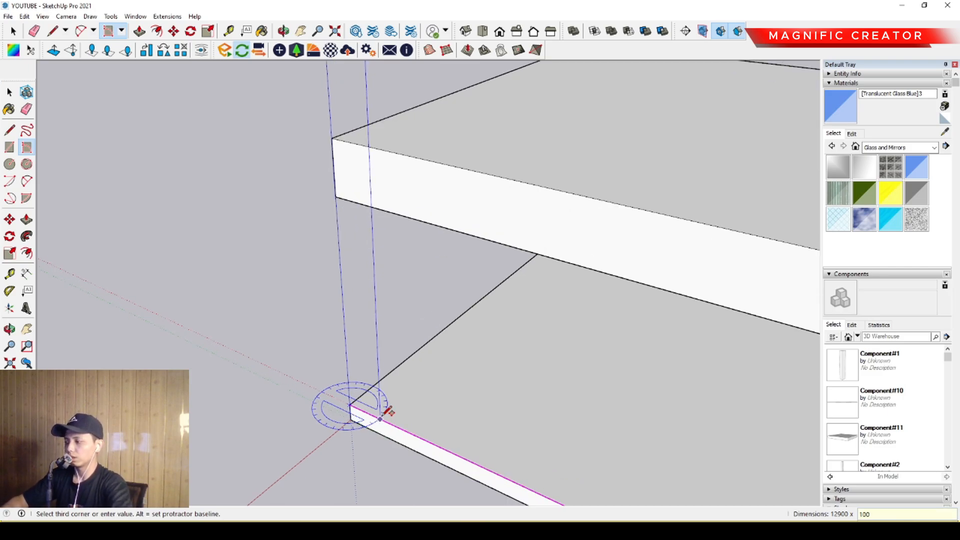
pyautogui.press('Return')
pyautogui.press('space')
# - Extrude the narrow vertical strip outward from the slab edges to form a facade fin
pyautogui.scroll(-9, 397, 412)
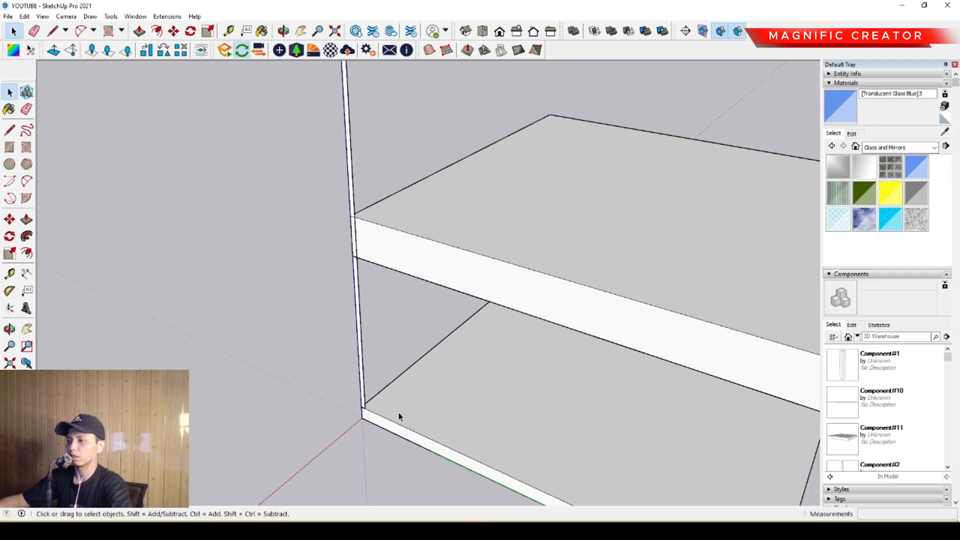
pyautogui.scroll(1, 431, 309)
pyautogui.keyDown('shift'); pyautogui.moveTo(432, 310); pyautogui.dragTo(434, 434, button='middle'); pyautogui.keyUp('shift')
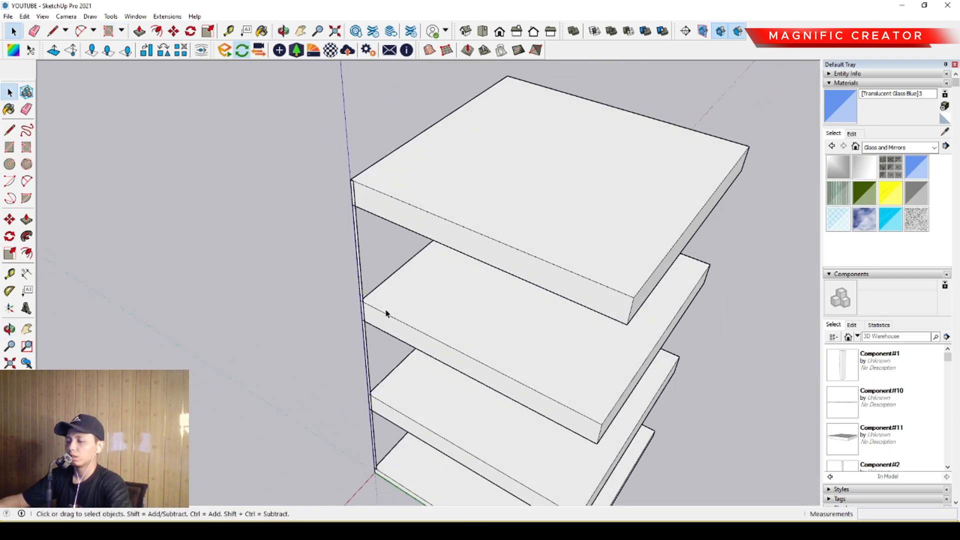
pyautogui.scroll(5, 385, 314)
pyautogui.scroll(3, 353, 268)
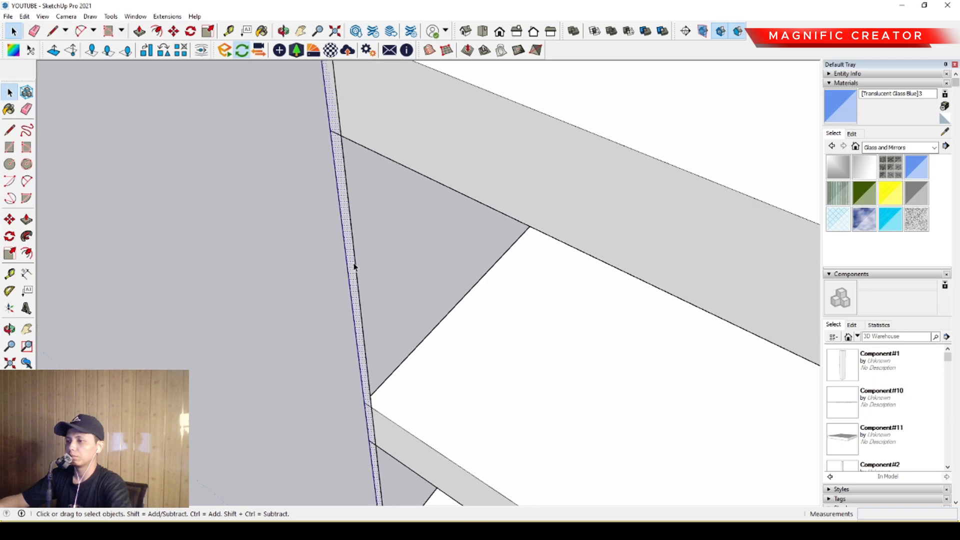
pyautogui.press('p')
pyautogui.click(355, 264)
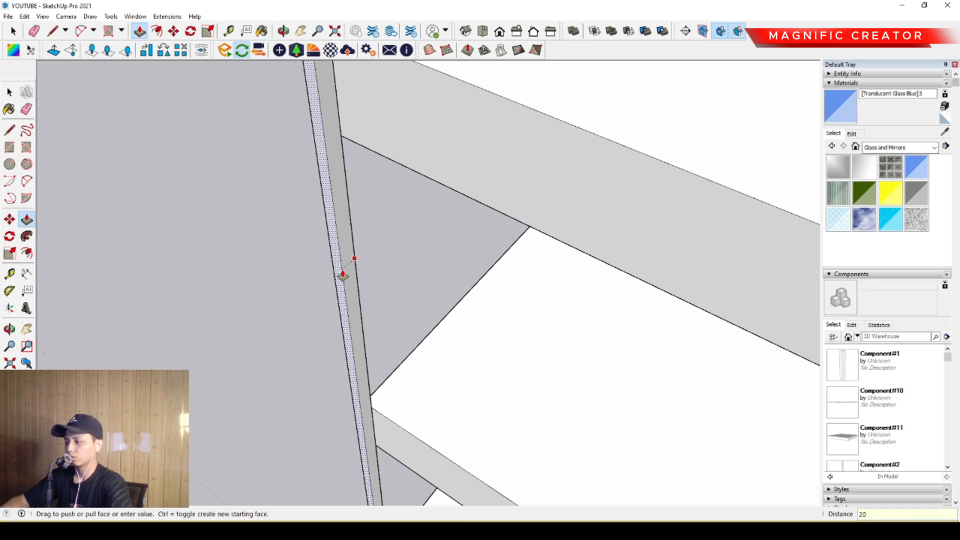
pyautogui.press('Return')
pyautogui.press('space')
# - Select the whole vertical fin and turn it into a component
pyautogui.scroll(-5, 343, 274)
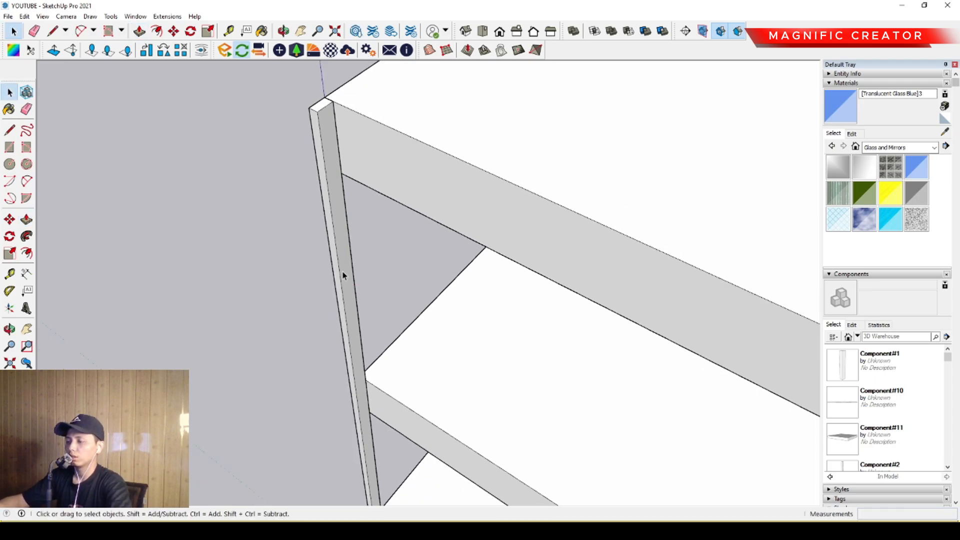
pyautogui.click(362, 221)
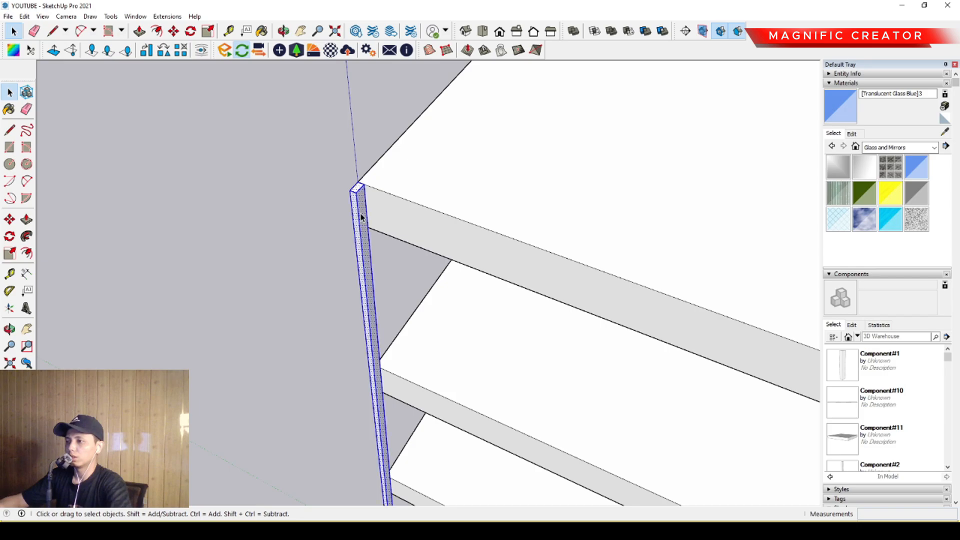
pyautogui.scroll(-3, 364, 259)
pyautogui.moveTo(363, 260); pyautogui.dragTo(396, 248, button='middle')
pyautogui.scroll(2, 346, 219)
pyautogui.scroll(1, 344, 222)
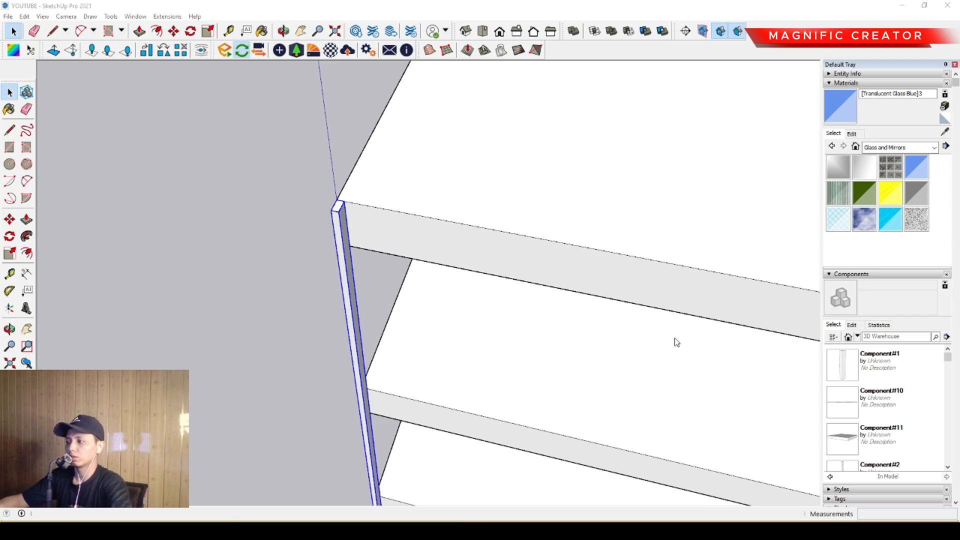
# - Inside the fin component, push the bottom face up about 3200 mm to just below the lowest raised slab
pyautogui.scroll(-2, 422, 338)
pyautogui.moveTo(422, 338)
pyautogui.mouseDown(button='middle')
pyautogui.moveTo(456, 371)
pyautogui.moveTo(426, 318)
pyautogui.mouseUp(button='middle')
pyautogui.scroll(-1, 422, 381)
pyautogui.scroll(3, 426, 319)
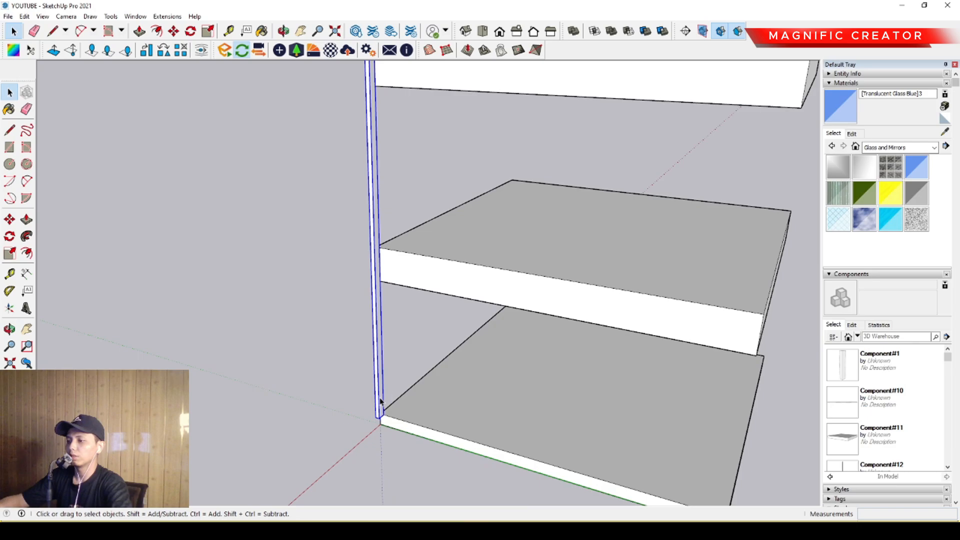
pyautogui.doubleClick(380, 402)
pyautogui.click(336, 397)
pyautogui.scroll(1, 419, 446)
pyautogui.press('p')
pyautogui.click(373, 419)
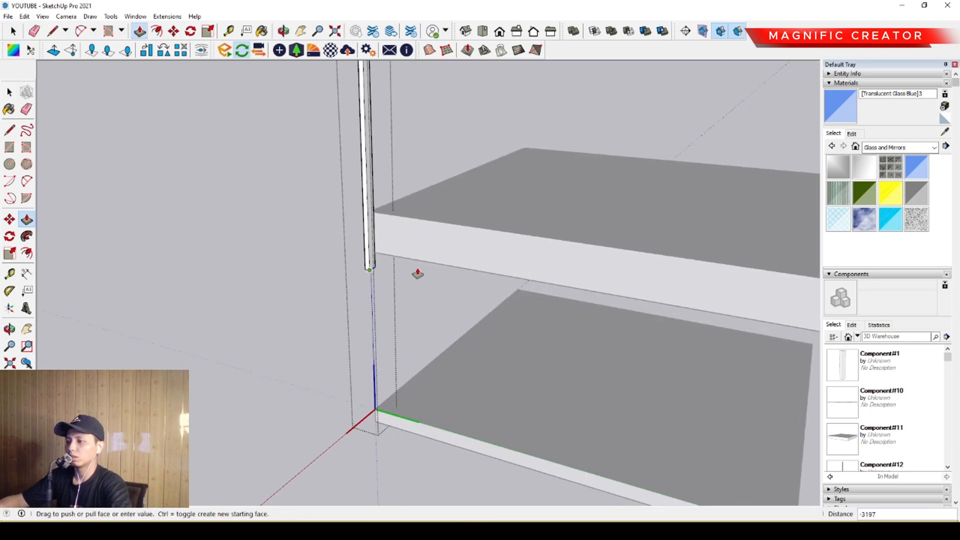
pyautogui.press('space')
pyautogui.scroll(-4, 419, 300)
pyautogui.keyDown('shift'); pyautogui.moveTo(441, 311); pyautogui.dragTo(430, 418, button='middle'); pyautogui.keyUp('shift')
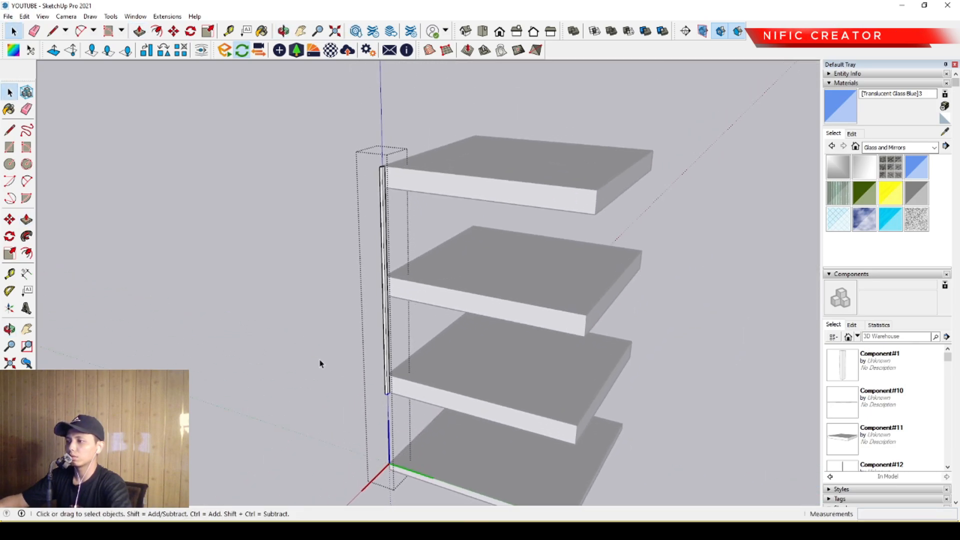
pyautogui.click(321, 363)
# - Open the fin component and extrude its top face upward 1500 mm above the top slab
pyautogui.moveTo(427, 374); pyautogui.dragTo(403, 428, button='middle')
pyautogui.scroll(5, 380, 235)
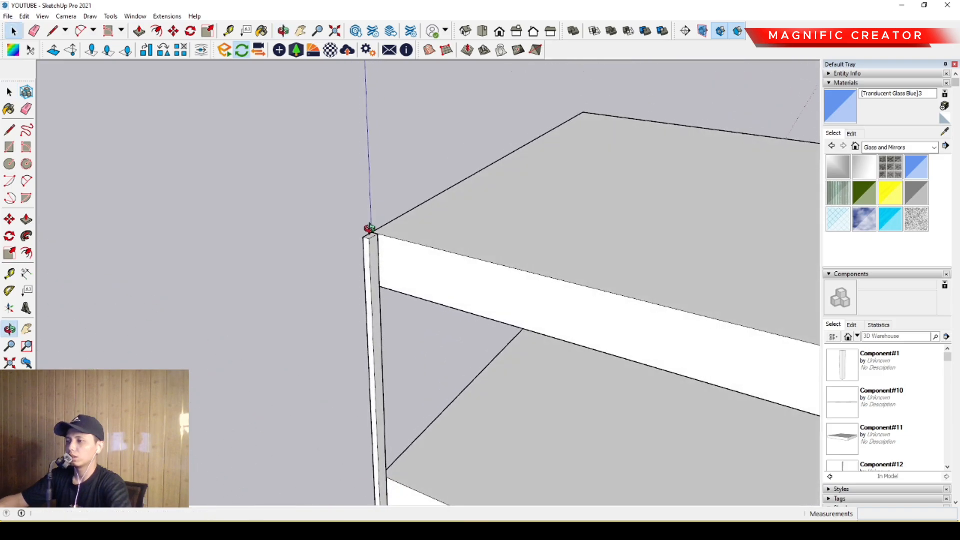
pyautogui.doubleClick(370, 247)
pyautogui.press('Escape')
pyautogui.press('p')
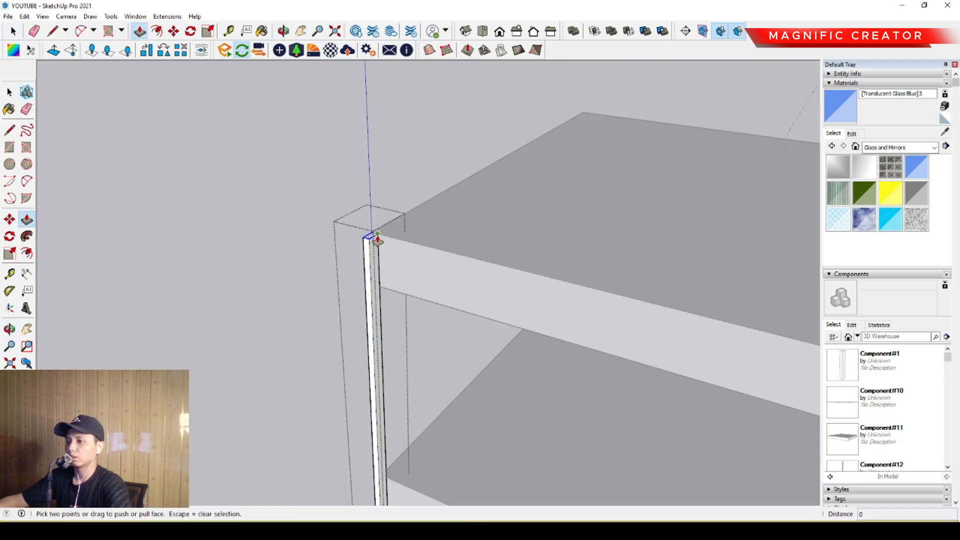
pyautogui.click(373, 237)
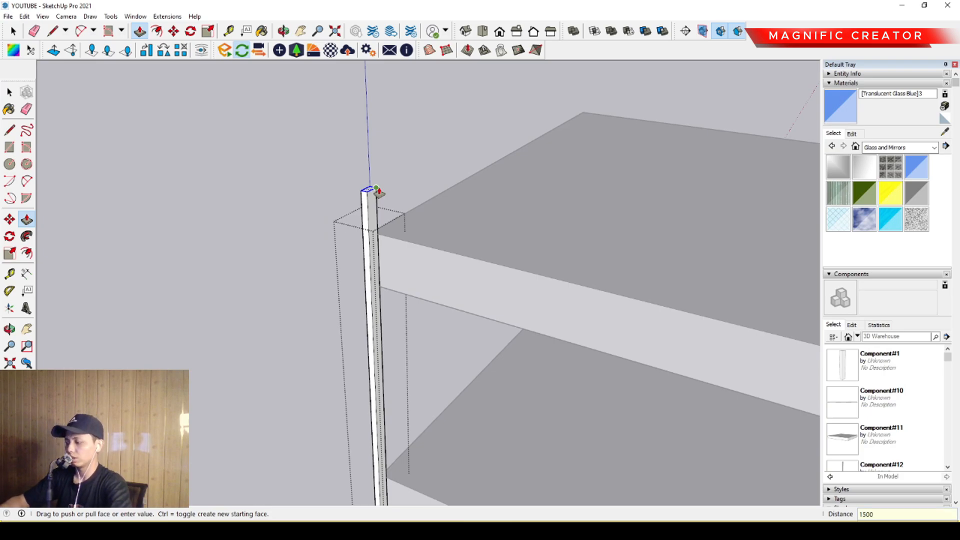
pyautogui.press('Return')
pyautogui.press('space')
# - Extrude the fin's top face upward another 500 mm and finish editing the fin component
pyautogui.moveTo(387, 250); pyautogui.dragTo(333, 165, button='middle')
pyautogui.press('p')
pyautogui.click(330, 150)
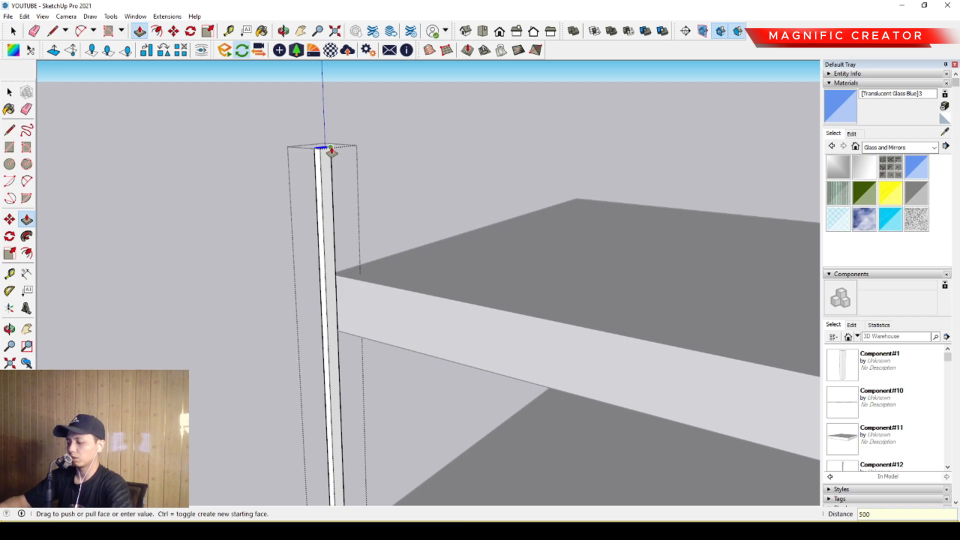
pyautogui.press('Return')
pyautogui.press('space')
pyautogui.scroll(-6, 491, 293)
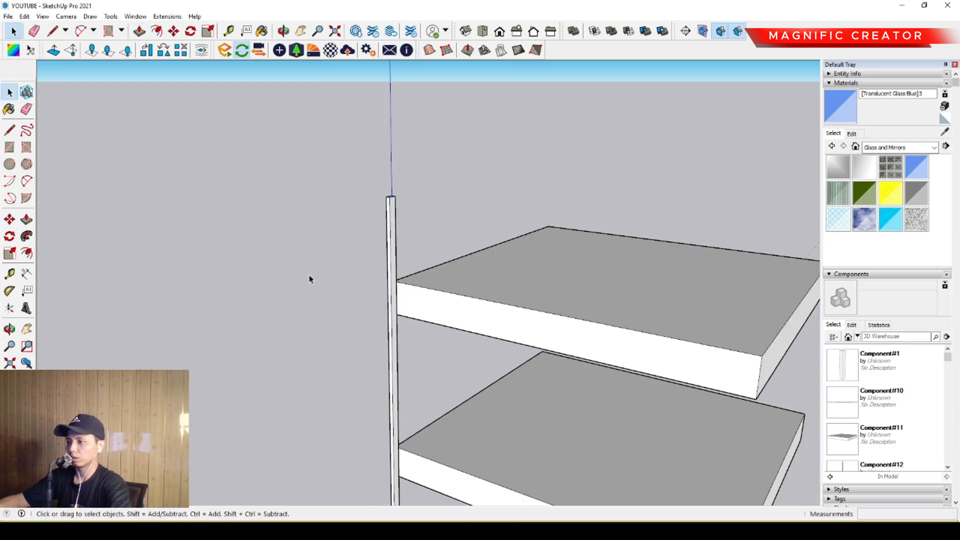
pyautogui.scroll(-5, 309, 279)
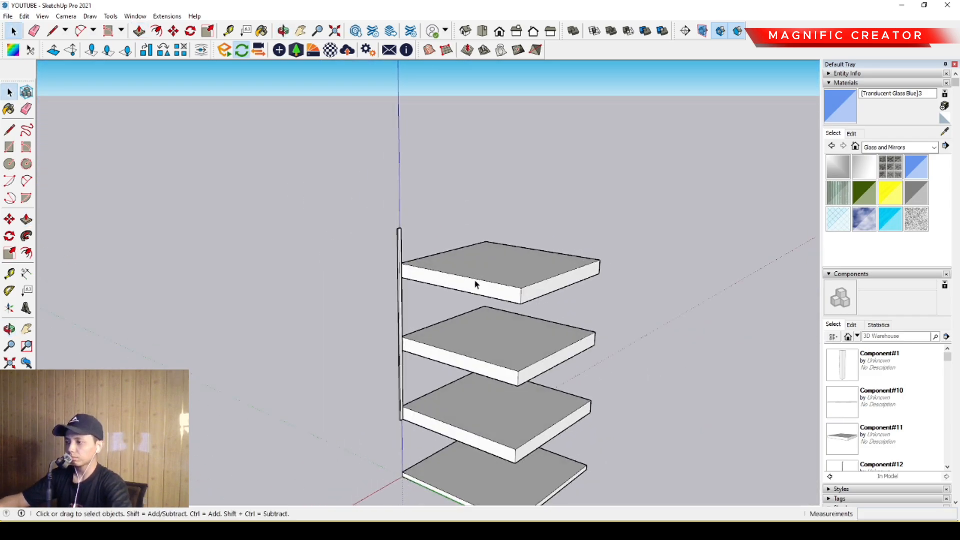
# - Copy the fin along the slab edge to the other corner and fill the span with copies at eight equal spacings
pyautogui.scroll(3, 381, 257)
pyautogui.moveTo(382, 257); pyautogui.dragTo(359, 230, button='middle')
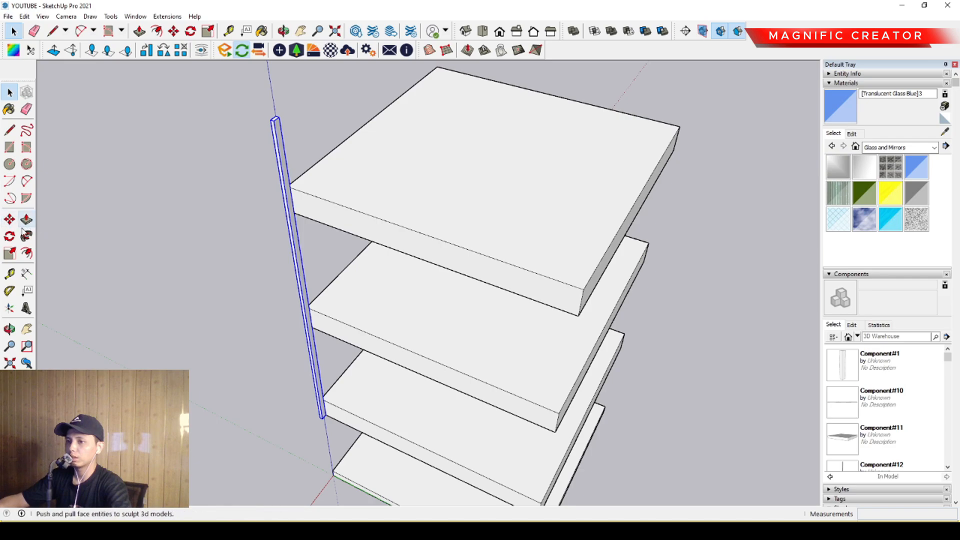
pyautogui.click(10, 220)
pyautogui.scroll(4, 293, 188)
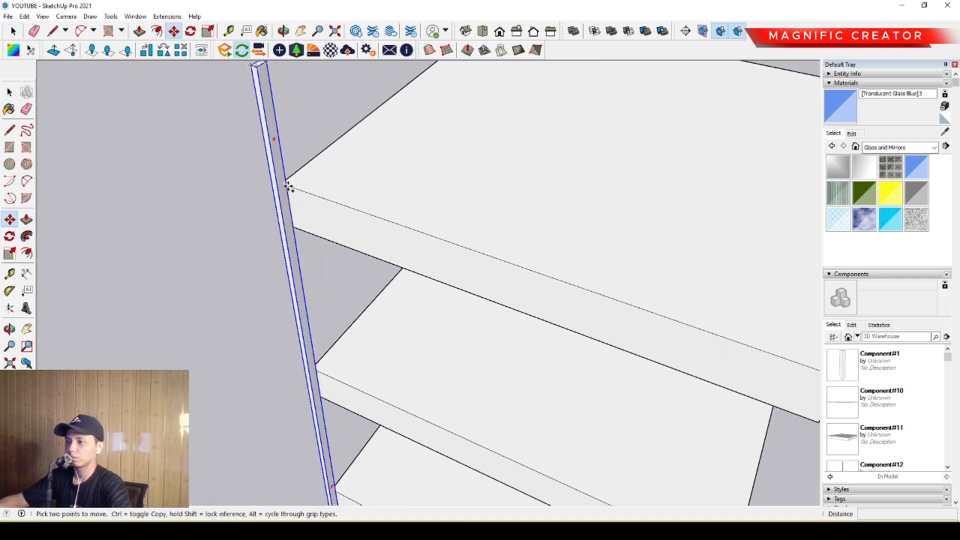
pyautogui.click(289, 187)
pyautogui.press('ctrl')
pyautogui.scroll(-6, 302, 193)
pyautogui.scroll(3, 336, 215)
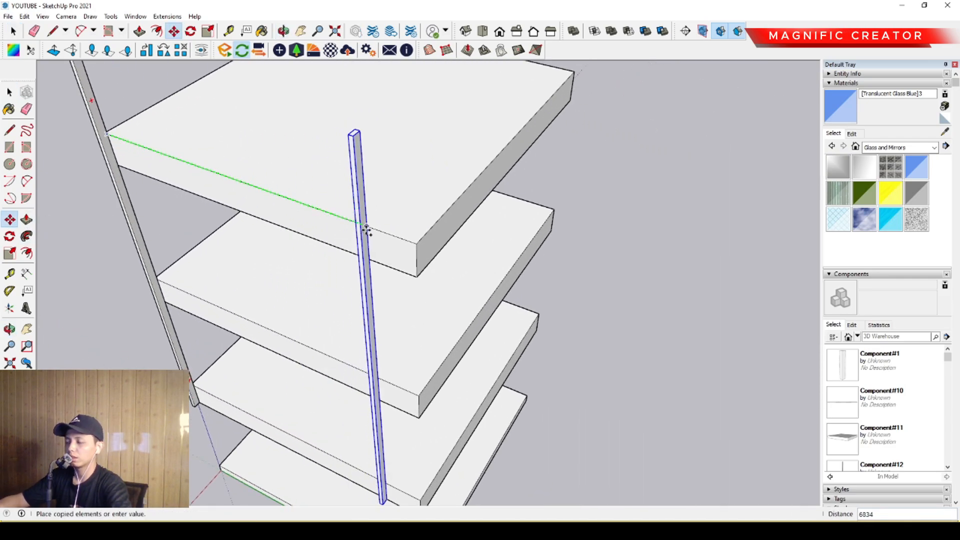
pyautogui.scroll(2, 366, 229)
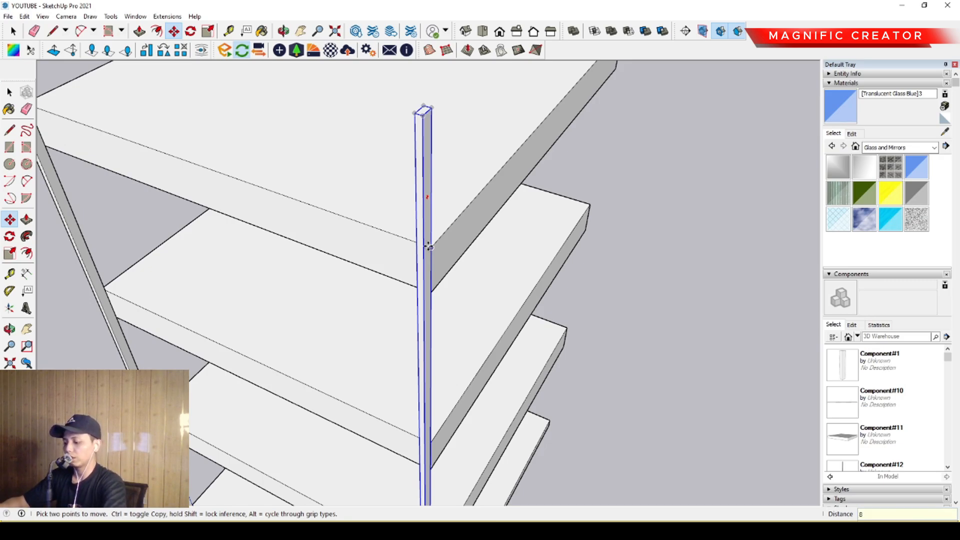
pyautogui.press('Return')
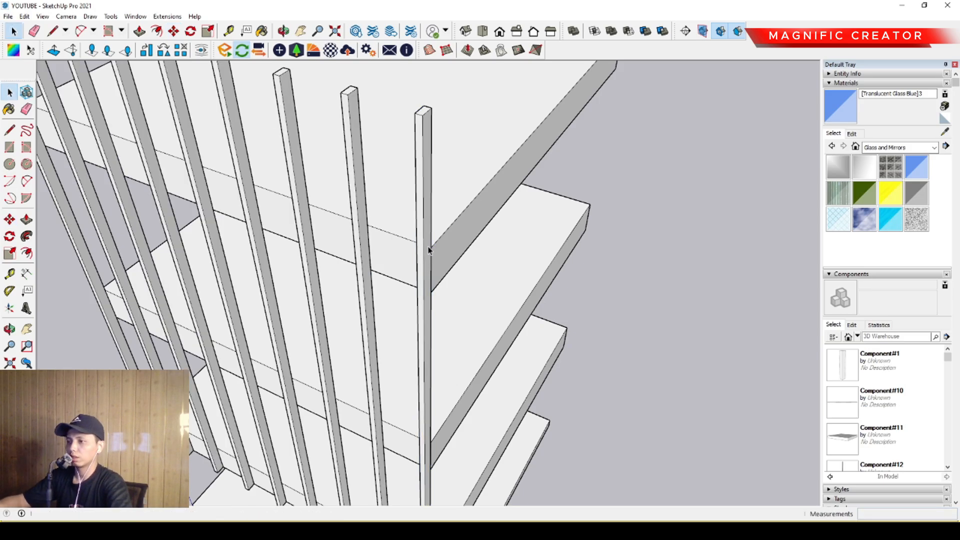
# - Select all nine fins and copy the row 8000 mm along the slab edge so it starts at the corner fin
pyautogui.scroll(-5, 428, 249)
pyautogui.moveTo(429, 249); pyautogui.dragTo(465, 161, button='middle')
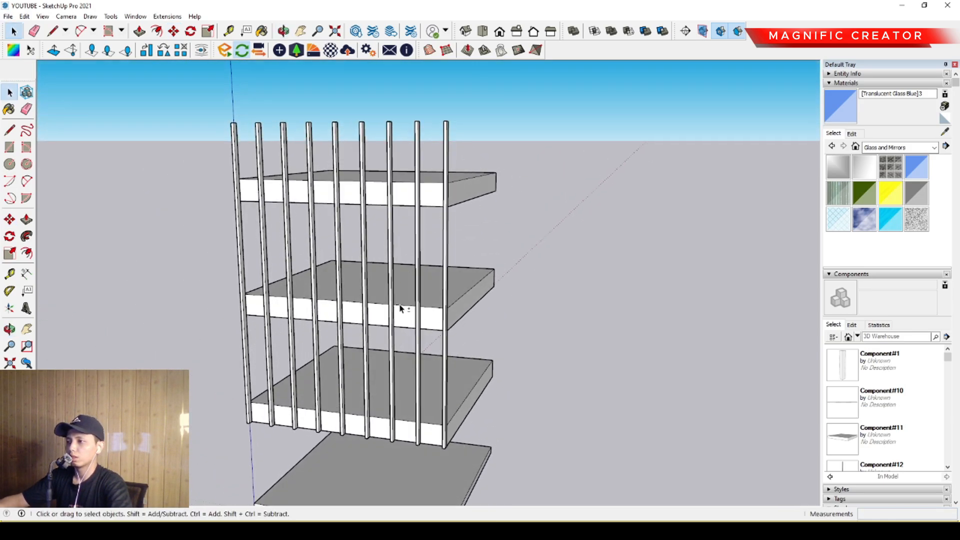
pyautogui.moveTo(400, 307); pyautogui.dragTo(360, 328, button='middle')
pyautogui.scroll(-4, 415, 289)
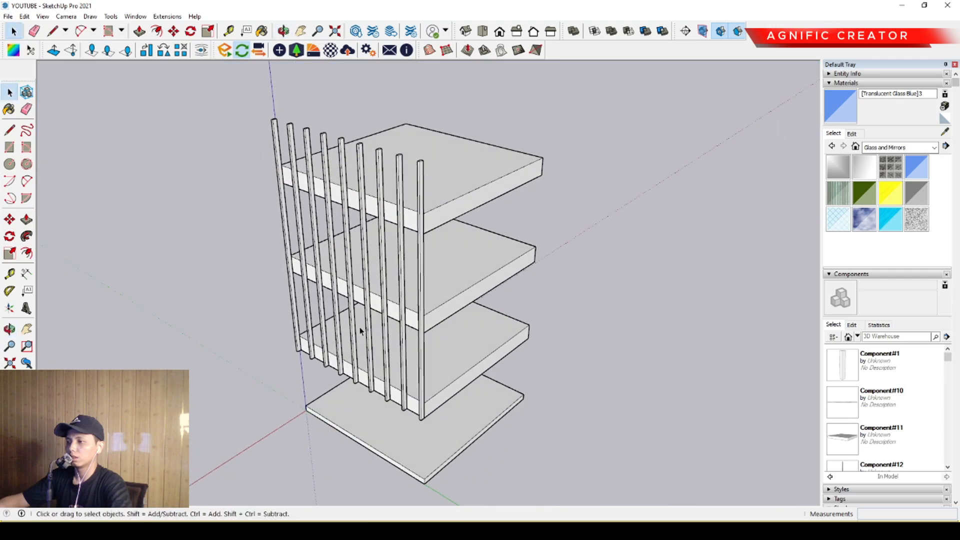
pyautogui.scroll(4, 360, 327)
pyautogui.moveTo(445, 330); pyautogui.dragTo(461, 204, button='middle')
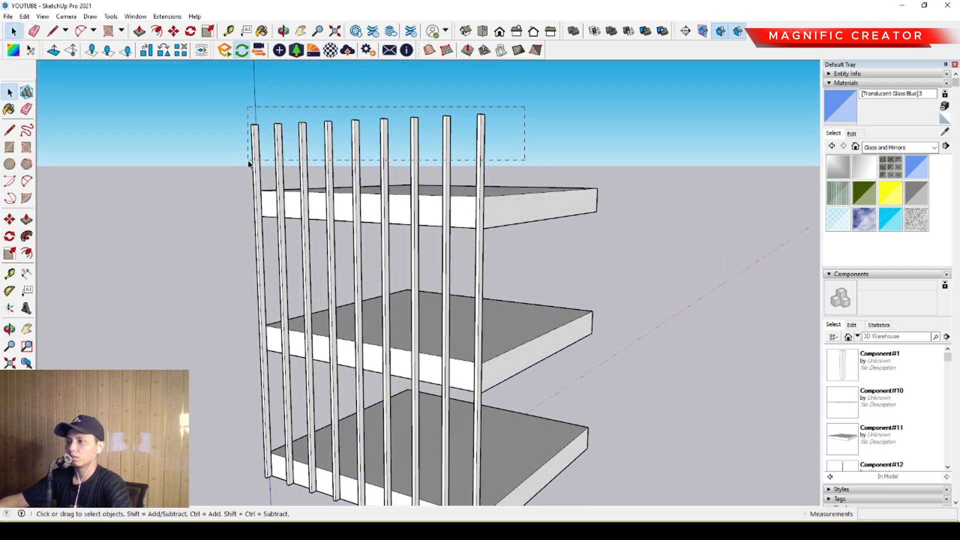
pyautogui.moveTo(229, 162); pyautogui.dragTo(228, 163)
pyautogui.scroll(1, 416, 186)
pyautogui.moveTo(416, 187); pyautogui.dragTo(413, 270, button='middle')
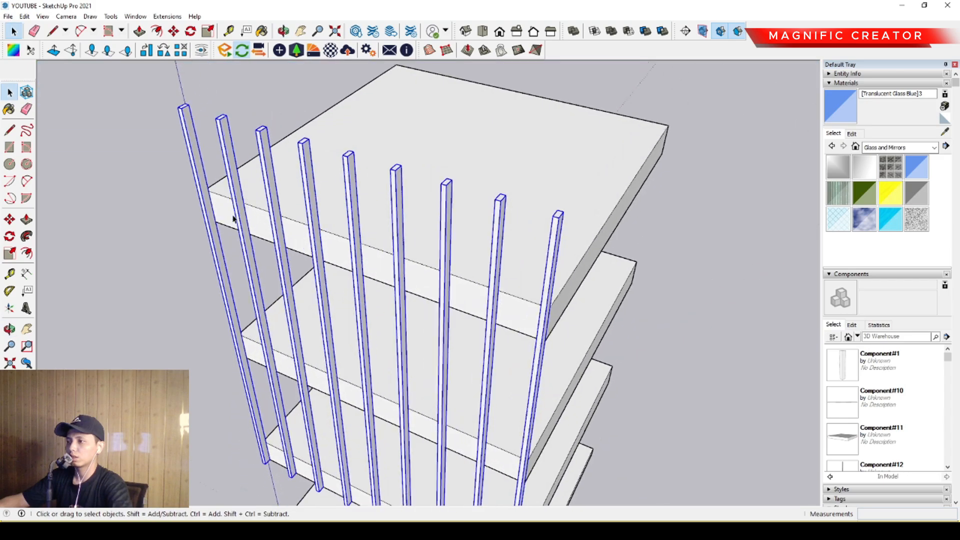
pyautogui.scroll(2, 317, 254)
pyautogui.keyDown('shift'); pyautogui.moveTo(234, 217); pyautogui.dragTo(421, 234, button='middle'); pyautogui.keyUp('shift')
pyautogui.scroll(2, 366, 241)
pyautogui.click(10, 219)
pyautogui.scroll(2, 475, 288)
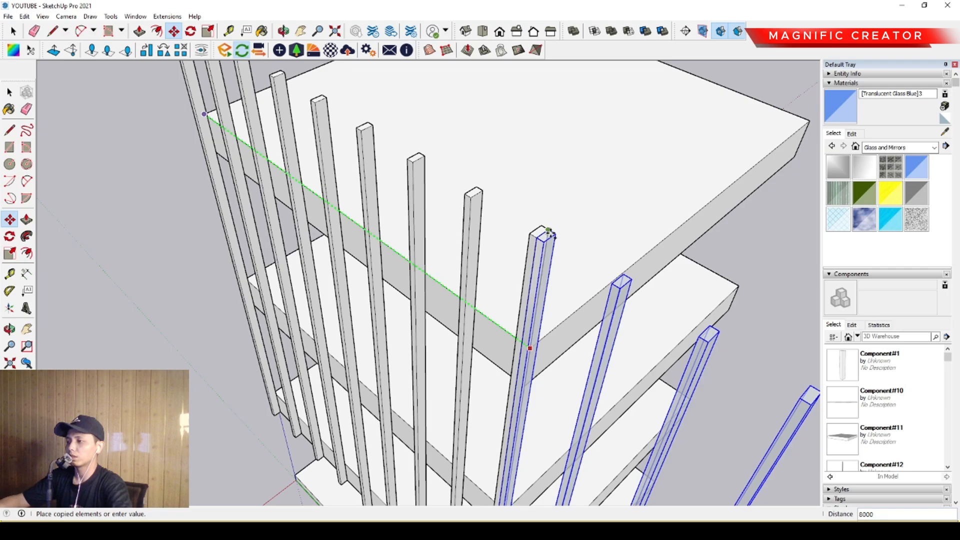
pyautogui.click(549, 232)
pyautogui.press('space')
# - Rotate the copied row of fins 90 degrees about its corner point so it runs along the adjacent slab side
pyautogui.moveTo(548, 232); pyautogui.dragTo(500, 316, button='middle')
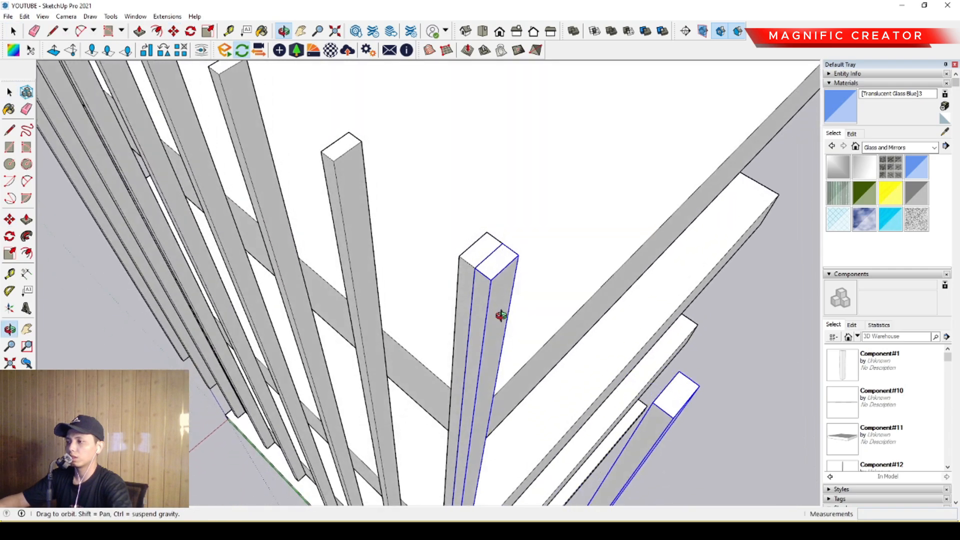
pyautogui.click(10, 237)
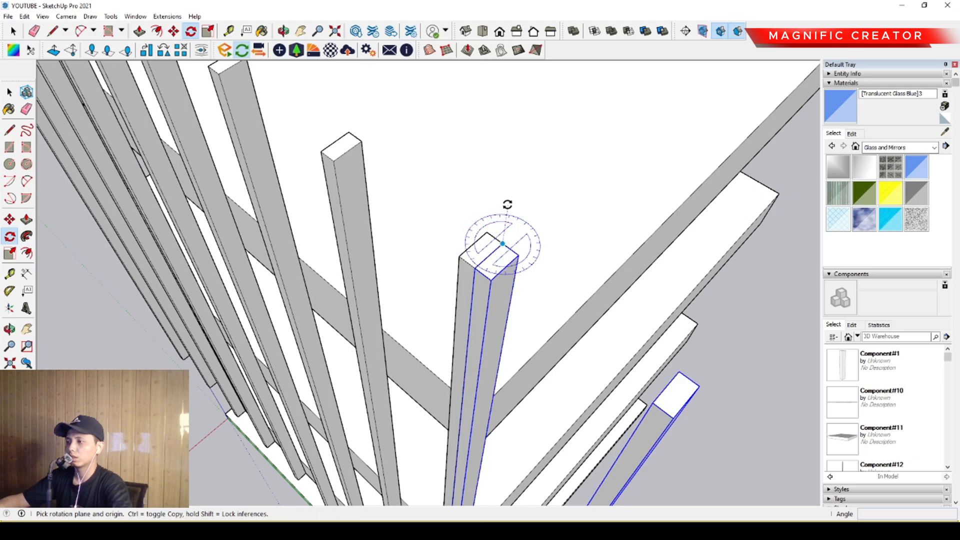
pyautogui.click(503, 244)
pyautogui.click(490, 215)
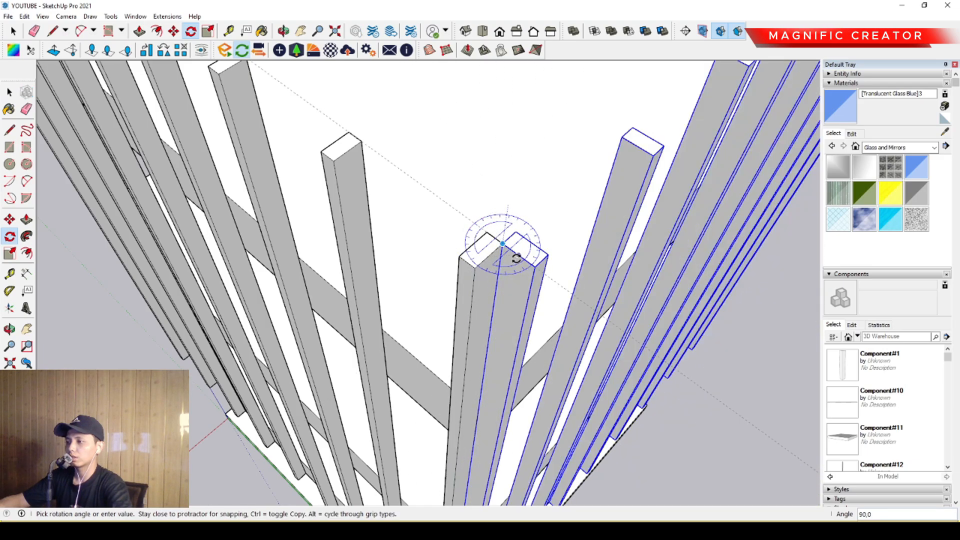
pyautogui.click(516, 260)
pyautogui.press('space')
# - Group the rotated row of fins into a single object
pyautogui.moveTo(516, 259); pyautogui.dragTo(364, 221, button='middle')
pyautogui.moveTo(386, 284); pyautogui.dragTo(210, 285, button='middle')
pyautogui.scroll(3, 340, 287)
pyautogui.scroll(2, 321, 301)
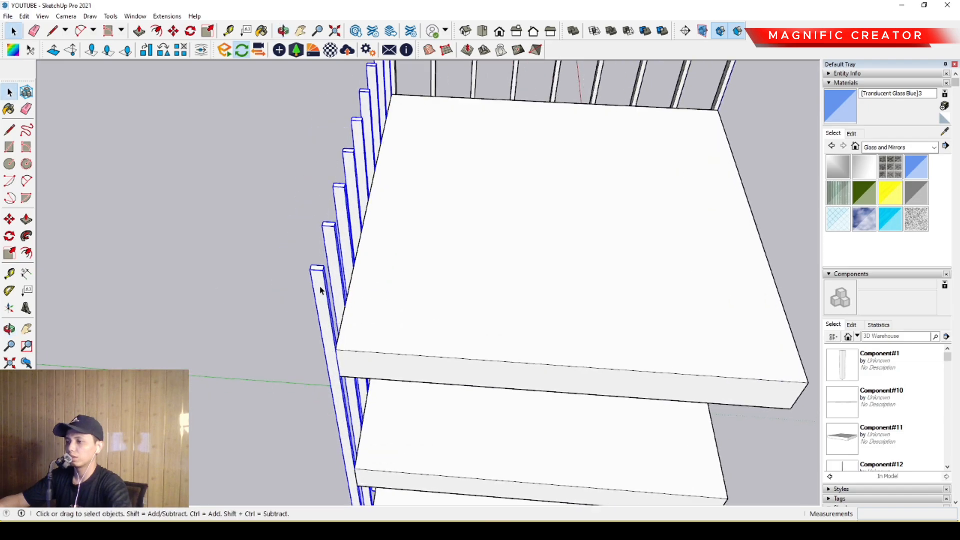
pyautogui.scroll(-1, 389, 280)
pyautogui.keyDown('shift'); pyautogui.moveTo(392, 285); pyautogui.dragTo(312, 415, button='middle'); pyautogui.keyUp('shift')
pyautogui.moveTo(312, 415); pyautogui.dragTo(373, 263, button='middle')
pyautogui.scroll(3, 418, 294)
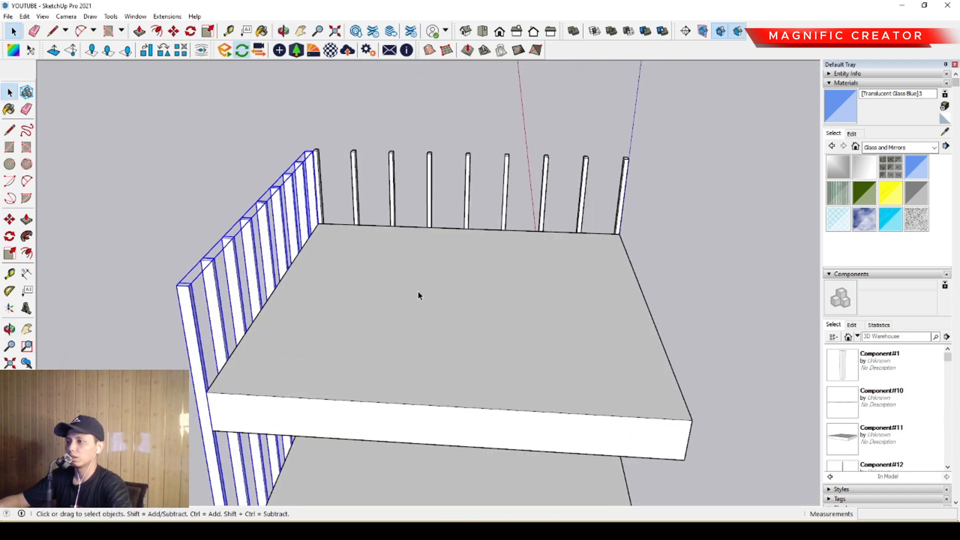
# - Select the fins of the original row and group them into a single object
pyautogui.keyDown('shift'); pyautogui.moveTo(418, 294); pyautogui.dragTo(401, 360, button='middle'); pyautogui.keyUp('shift')
pyautogui.moveTo(279, 211); pyautogui.dragTo(280, 210)
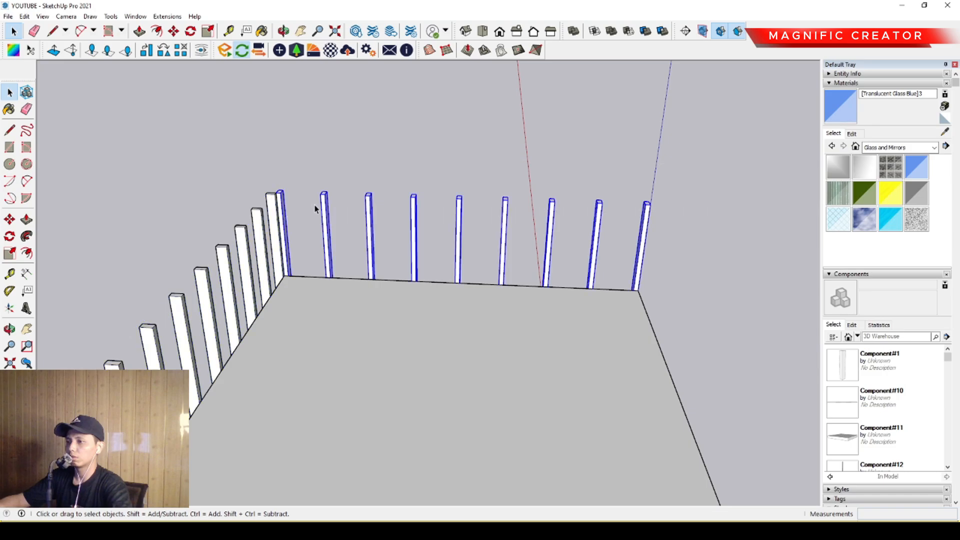
pyautogui.scroll(-4, 347, 290)
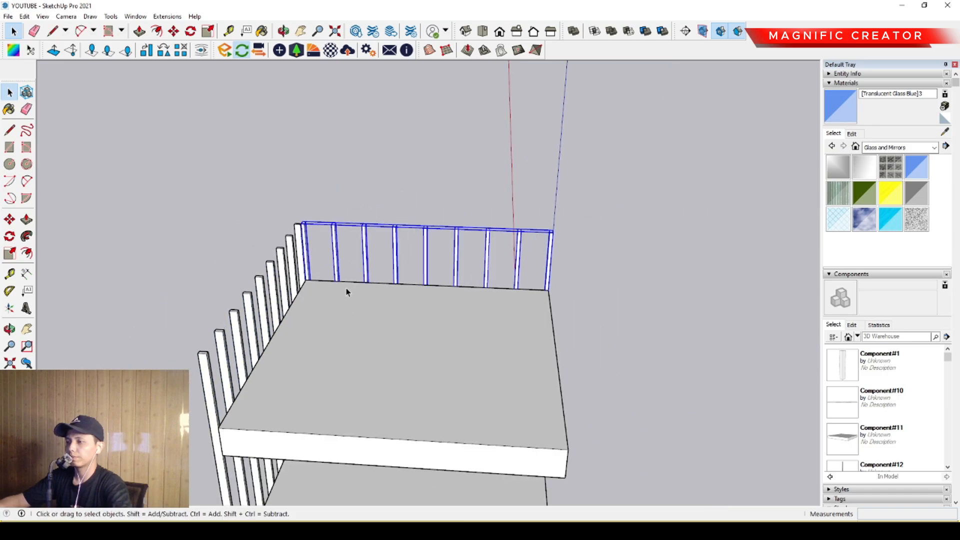
# - Copy the rotated fin group straight across the slabs to the opposite side of the building
pyautogui.moveTo(346, 289); pyautogui.dragTo(334, 312, button='middle')
pyautogui.scroll(2, 316, 265)
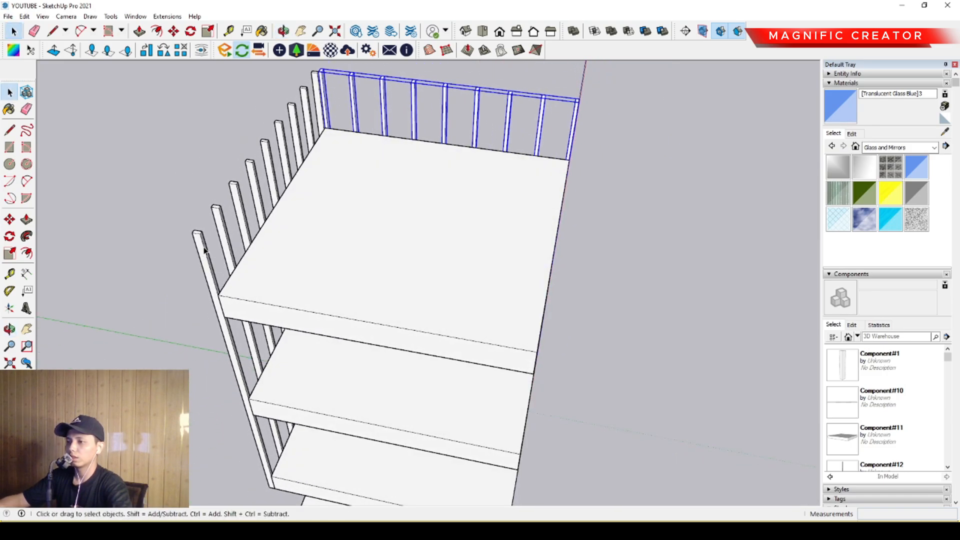
pyautogui.click(204, 249)
pyautogui.moveTo(527, 315); pyautogui.dragTo(419, 234, button='middle')
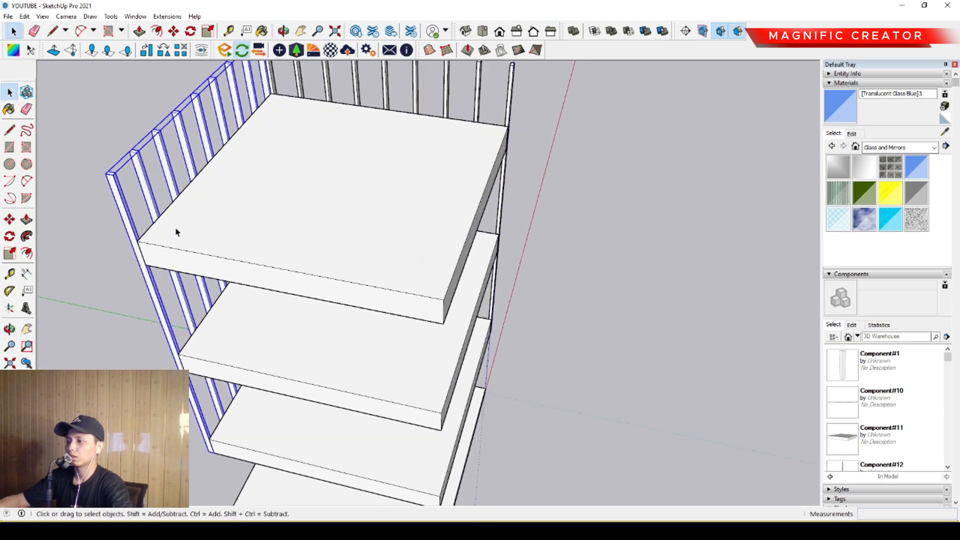
pyautogui.moveTo(176, 232); pyautogui.dragTo(82, 214, button='middle')
pyautogui.click(10, 218)
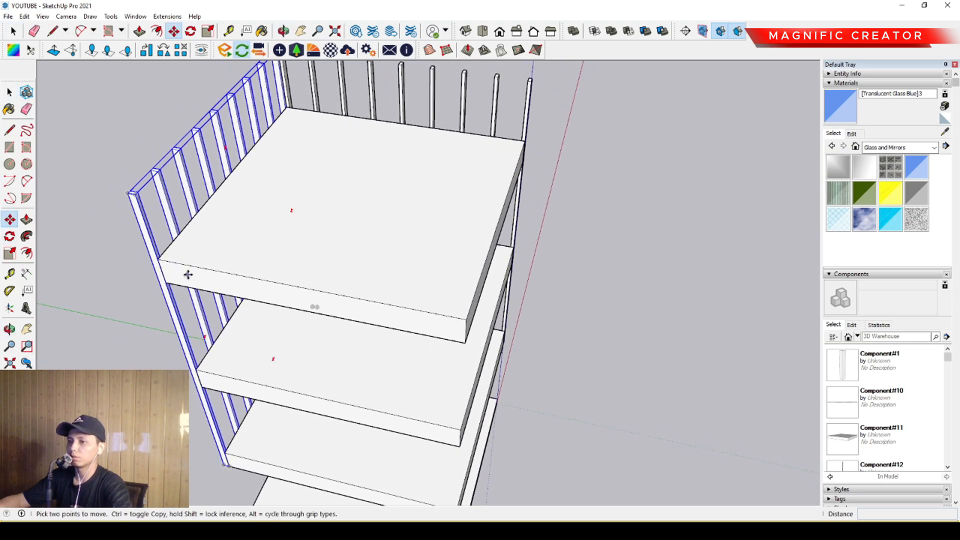
pyautogui.click(159, 260)
pyautogui.press('ctrl')
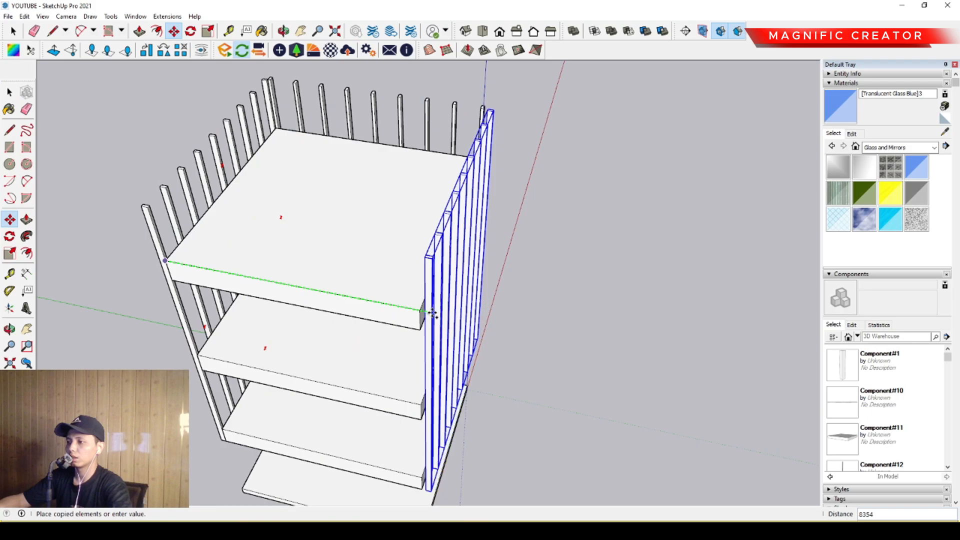
pyautogui.click(432, 314)
pyautogui.press('space')
# - Move the copied fin group about 21 mm to bring it flush with the slab edge
pyautogui.scroll(3, 431, 299)
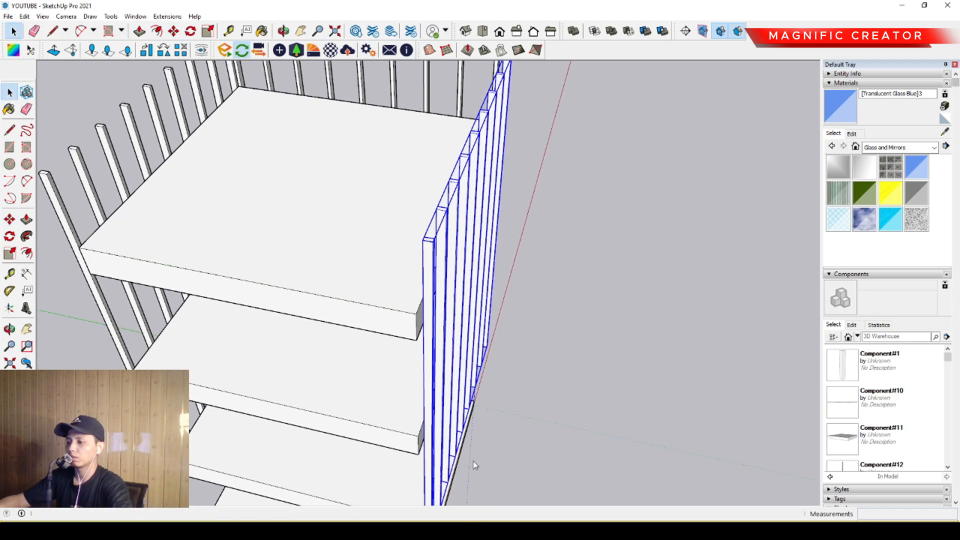
pyautogui.scroll(5, 403, 310)
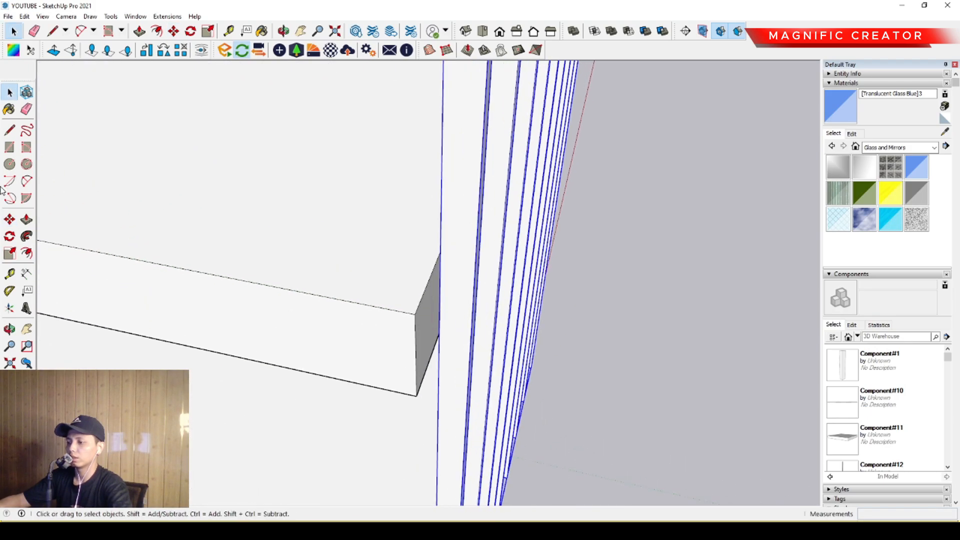
pyautogui.click(10, 220)
pyautogui.scroll(-2, 446, 328)
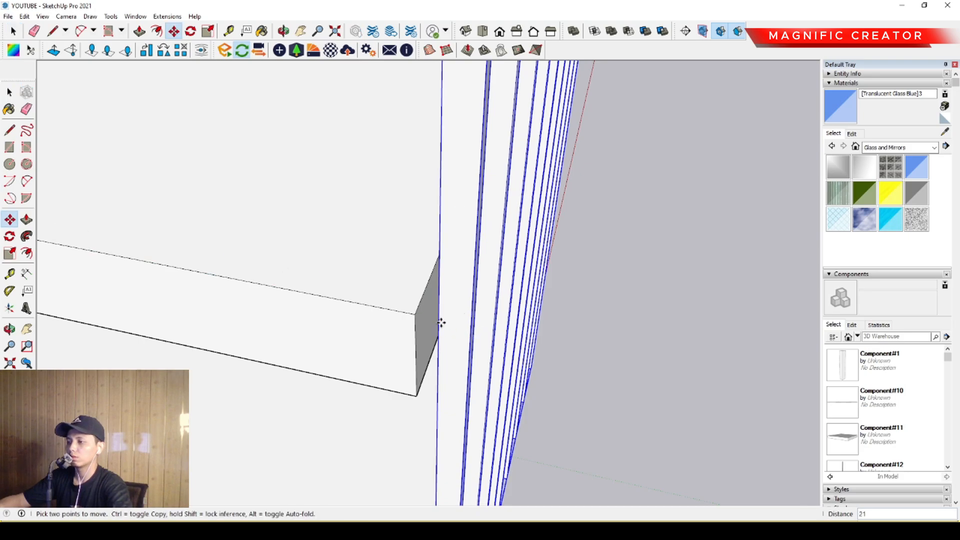
pyautogui.press('space')
# - Select the original fin row group and copy it across the slabs to the remaining open side
pyautogui.scroll(-5, 445, 322)
pyautogui.moveTo(260, 264); pyautogui.dragTo(287, 218, button='middle')
pyautogui.scroll(-2, 519, 260)
pyautogui.scroll(2, 287, 200)
pyautogui.click(287, 191)
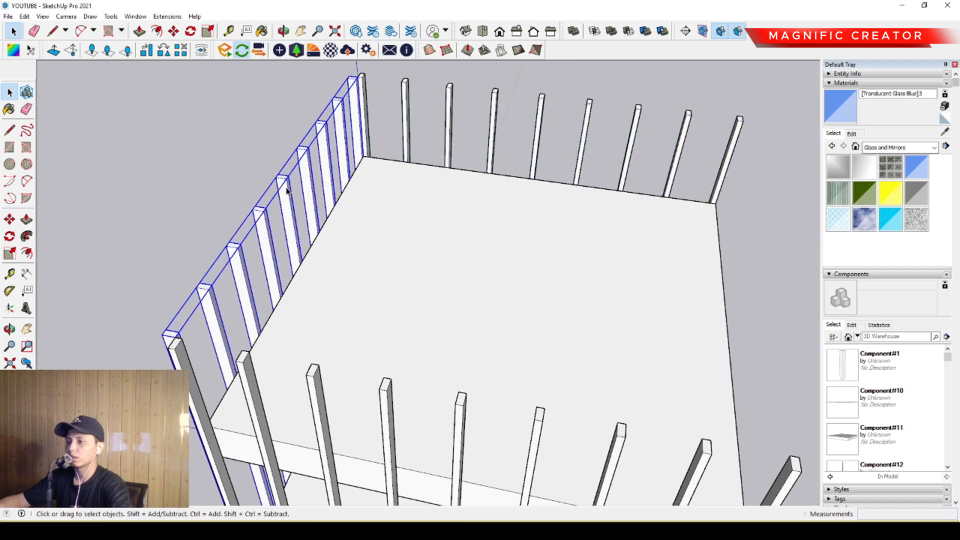
pyautogui.click(10, 219)
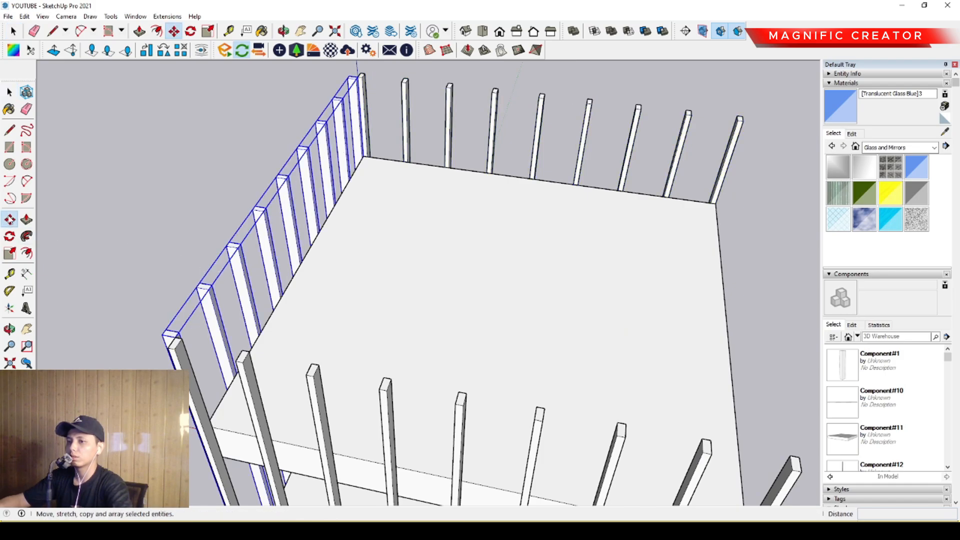
pyautogui.press('ctrl')
pyautogui.click(317, 230)
pyautogui.moveTo(372, 248); pyautogui.dragTo(279, 251, button='middle')
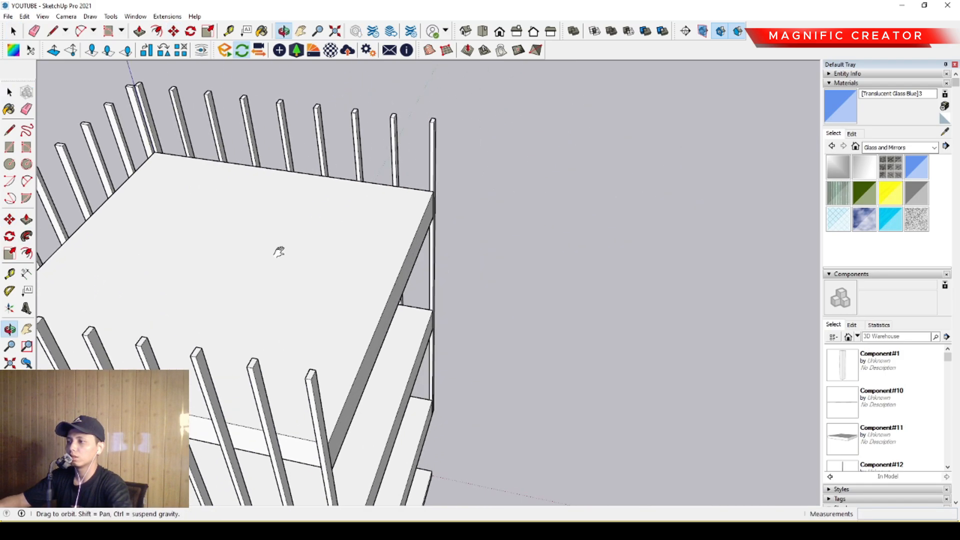
pyautogui.click(440, 259)
pyautogui.press('space')
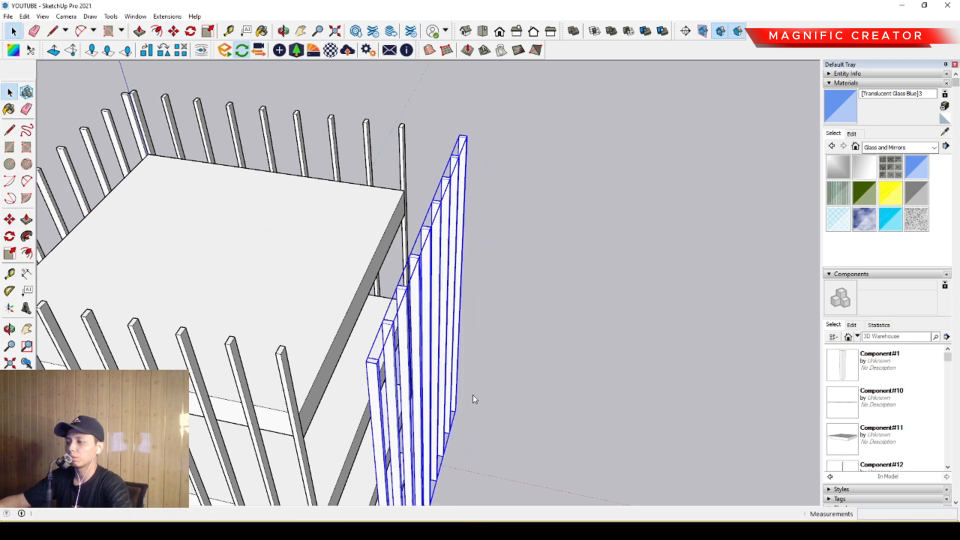
# - Move the last copied fin group inward about 1534 mm so it sits against the slab edges
pyautogui.scroll(2, 374, 362)
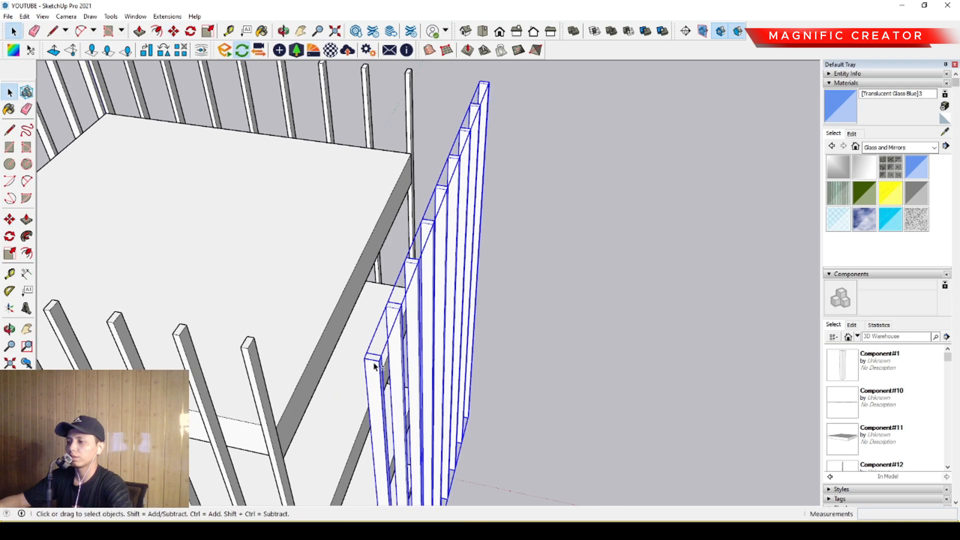
pyautogui.moveTo(373, 362); pyautogui.dragTo(419, 281, button='middle')
pyautogui.click(9, 219)
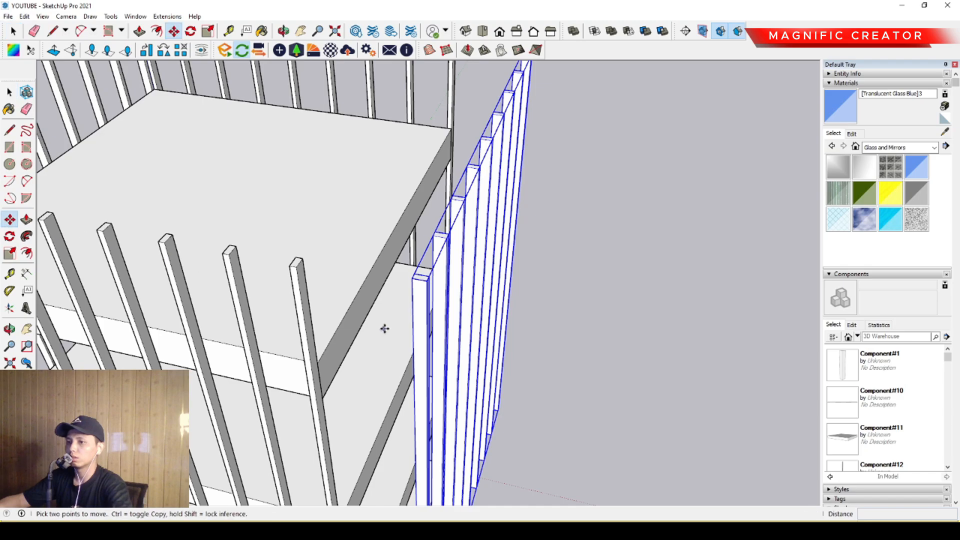
pyautogui.scroll(1, 420, 336)
pyautogui.click(419, 332)
pyautogui.click(392, 332)
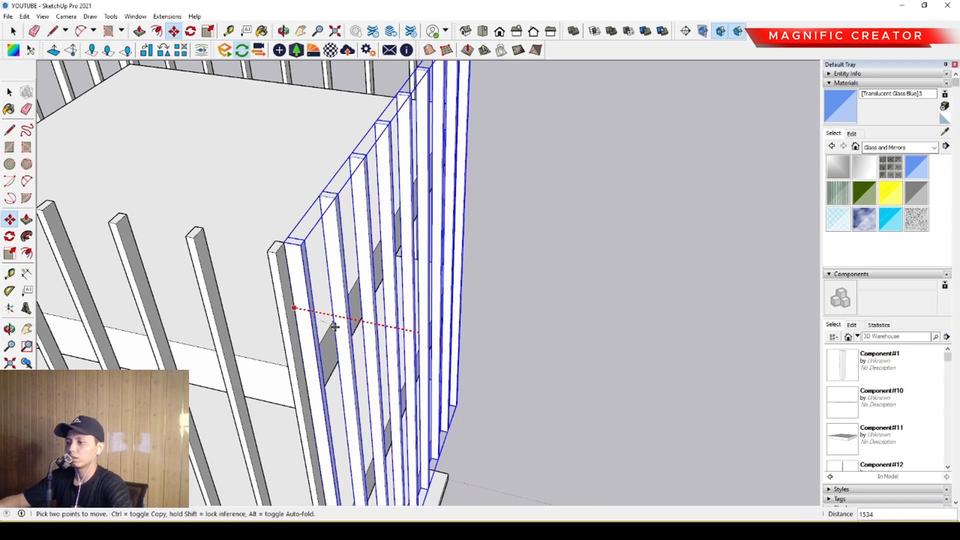
pyautogui.press('space')
pyautogui.scroll(-5, 366, 254)
pyautogui.moveTo(367, 254); pyautogui.dragTo(364, 222, button='middle')
pyautogui.scroll(5, 364, 223)
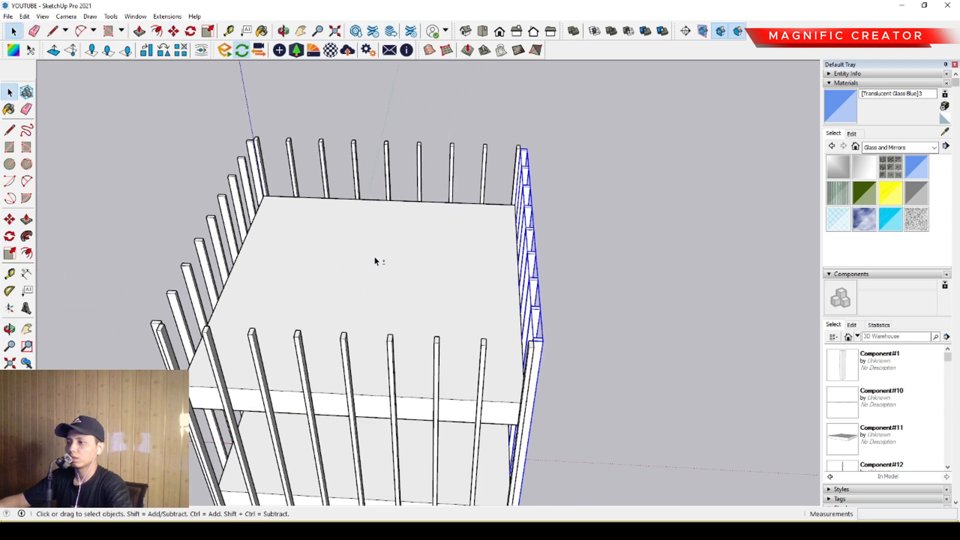
# - Open the top slab for editing and offset its upper face 200 mm inward
pyautogui.moveTo(378, 261); pyautogui.dragTo(507, 286, button='middle')
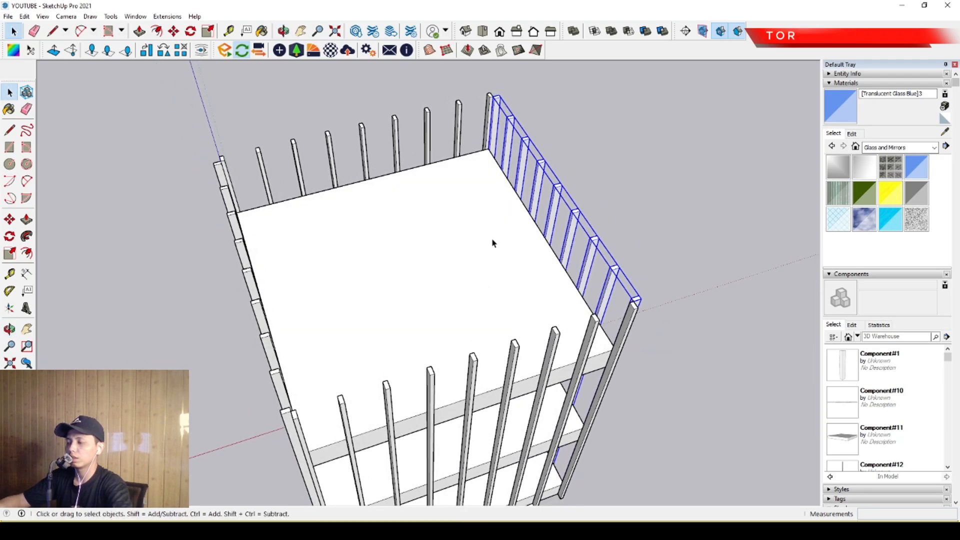
pyautogui.tripleClick(507, 221)
pyautogui.scroll(2, 517, 242)
pyautogui.scroll(-1, 514, 241)
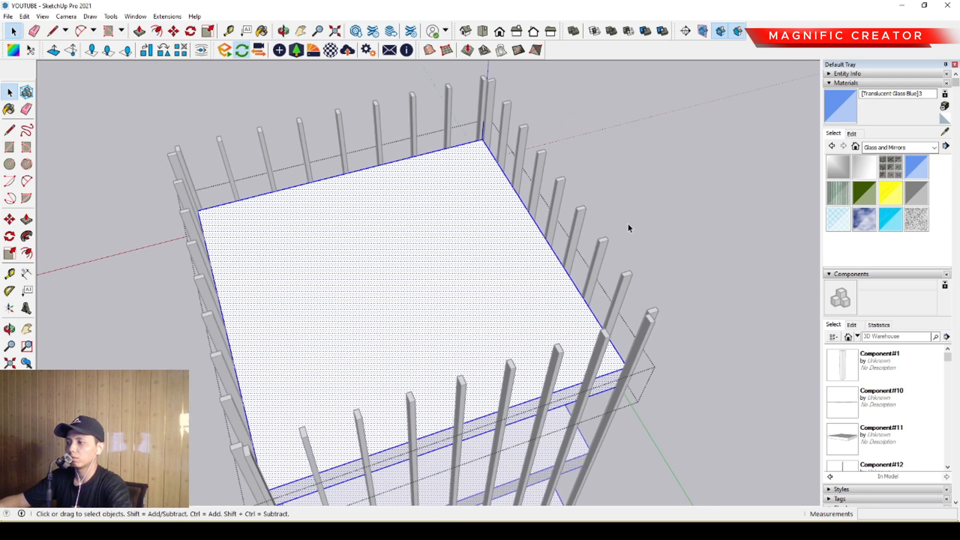
pyautogui.click(699, 167)
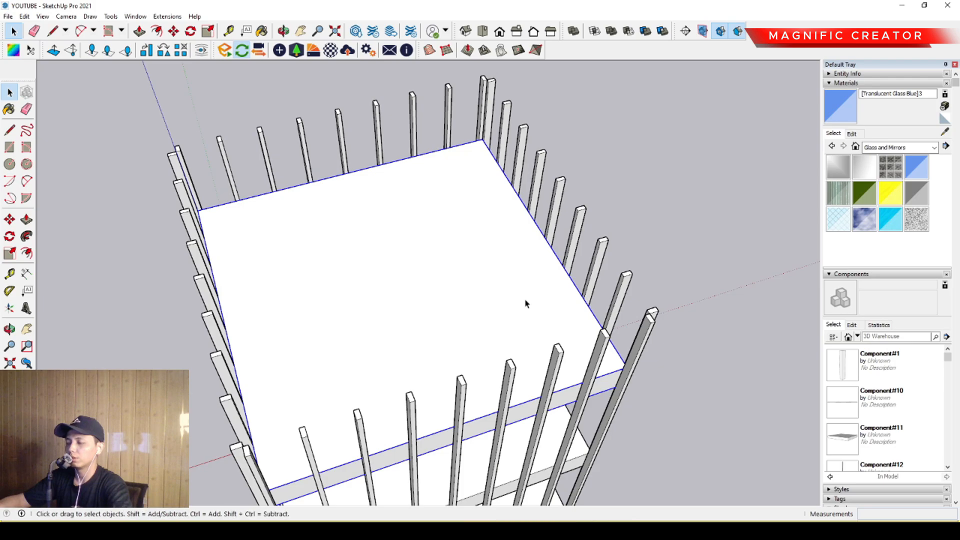
pyautogui.click(494, 231)
pyautogui.press('f')
pyautogui.click(510, 187)
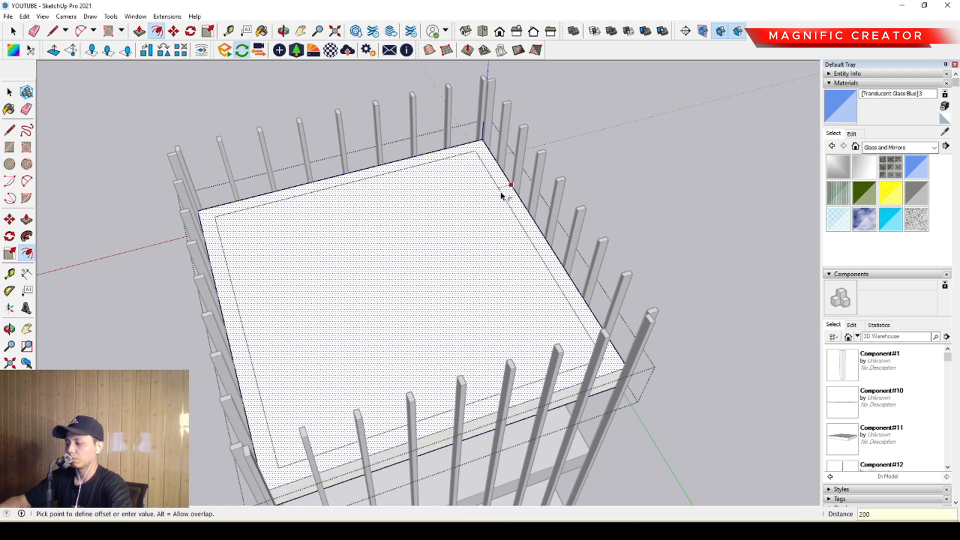
pyautogui.click(501, 195)
pyautogui.press('space')
# - Push/Pull the narrow border around the top slab up to the fin tops to form a parapet wall
pyautogui.scroll(4, 510, 210)
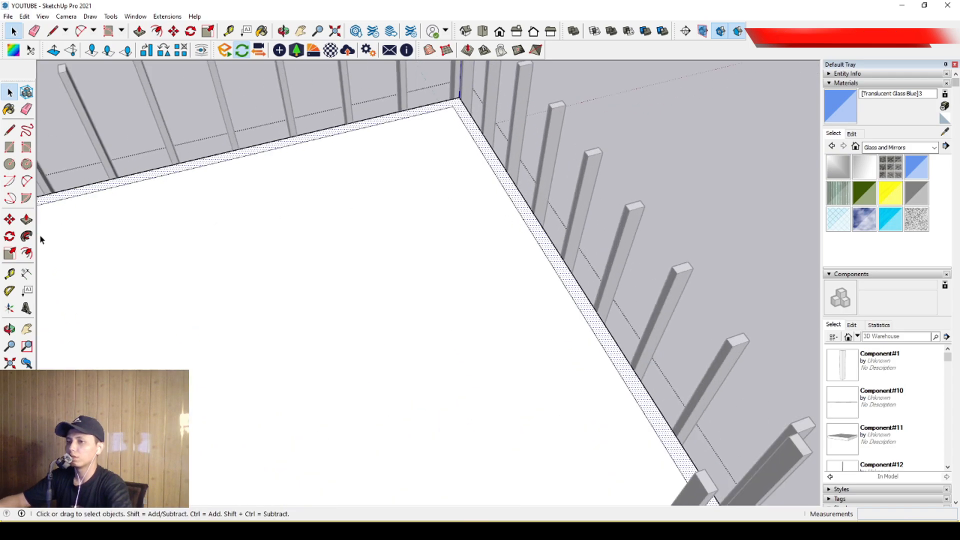
pyautogui.click(29, 221)
pyautogui.click(529, 214)
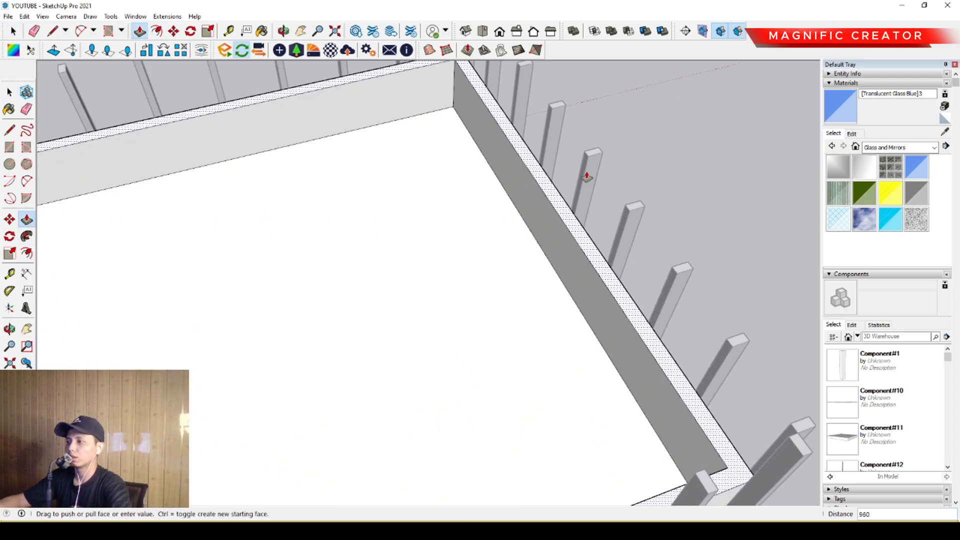
pyautogui.click(594, 155)
pyautogui.scroll(-4, 576, 196)
pyautogui.moveTo(572, 197); pyautogui.dragTo(445, 167, button='middle')
pyautogui.scroll(-2, 391, 221)
pyautogui.click(680, 213)
pyautogui.press('space')
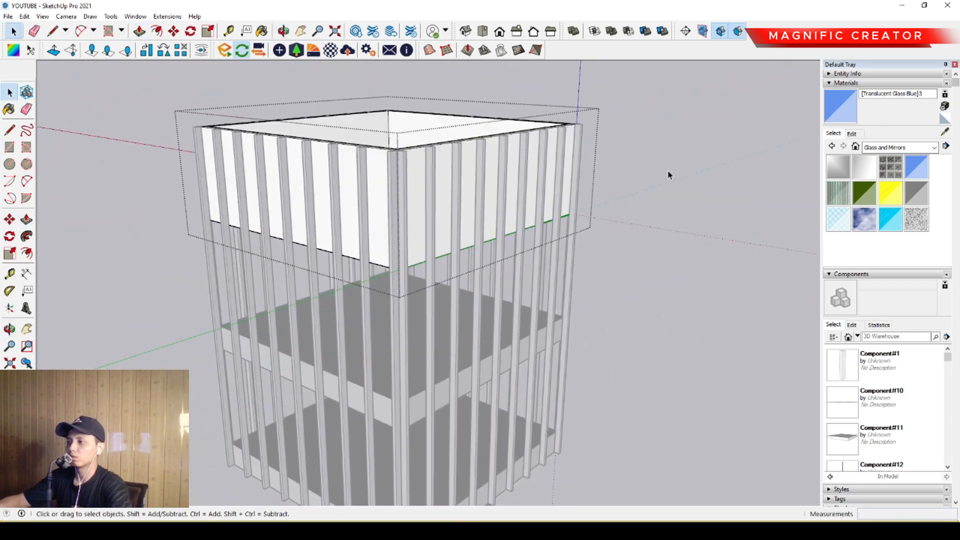
# - Draw a rectangle about 3725 by 2275 mm in the middle of the roof floor inside the parapet
pyautogui.moveTo(669, 171); pyautogui.dragTo(410, 286, button='middle')
pyautogui.scroll(3, 447, 199)
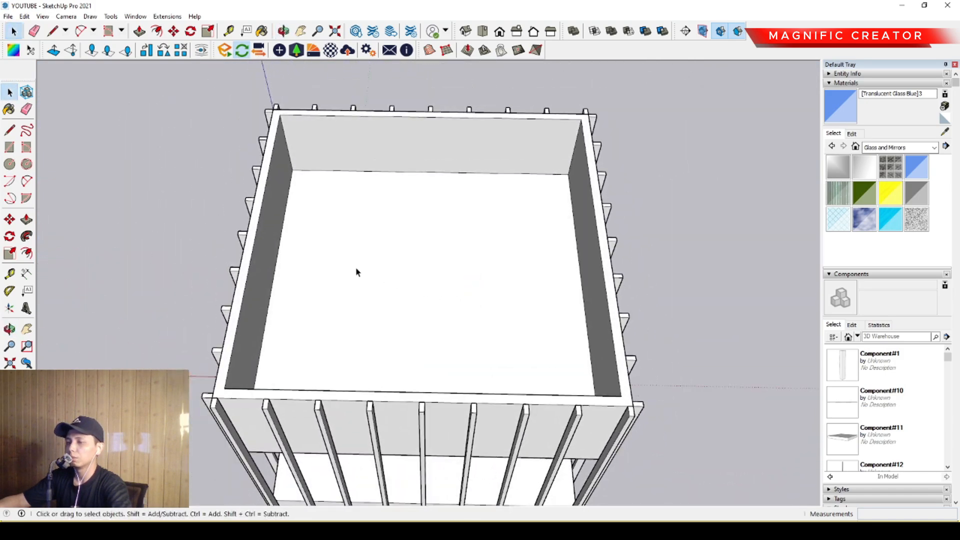
pyautogui.click(10, 148)
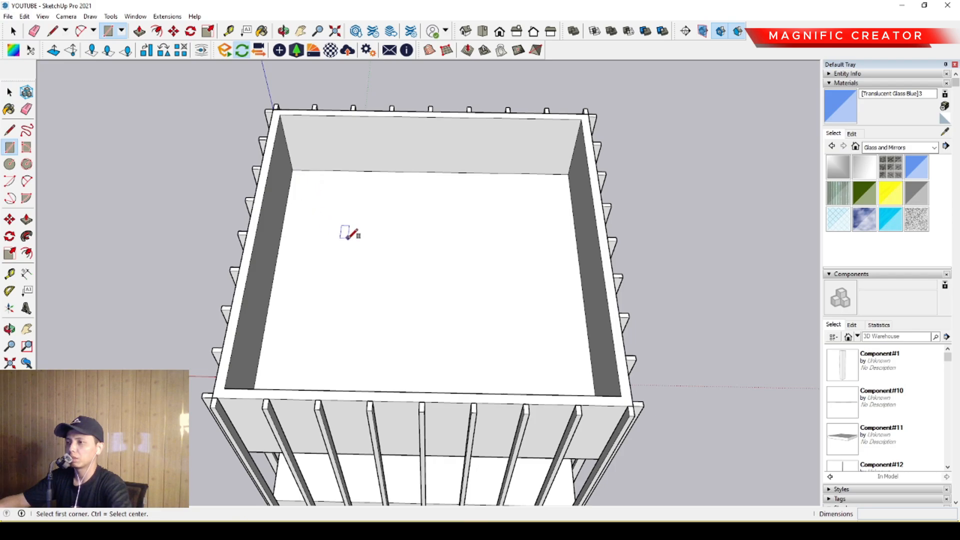
pyautogui.scroll(-1, 372, 244)
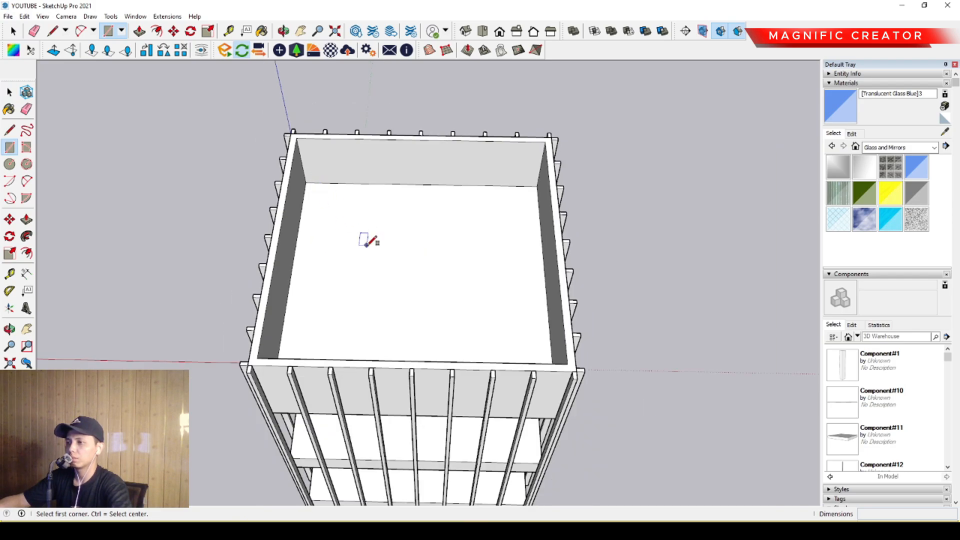
pyautogui.click(357, 237)
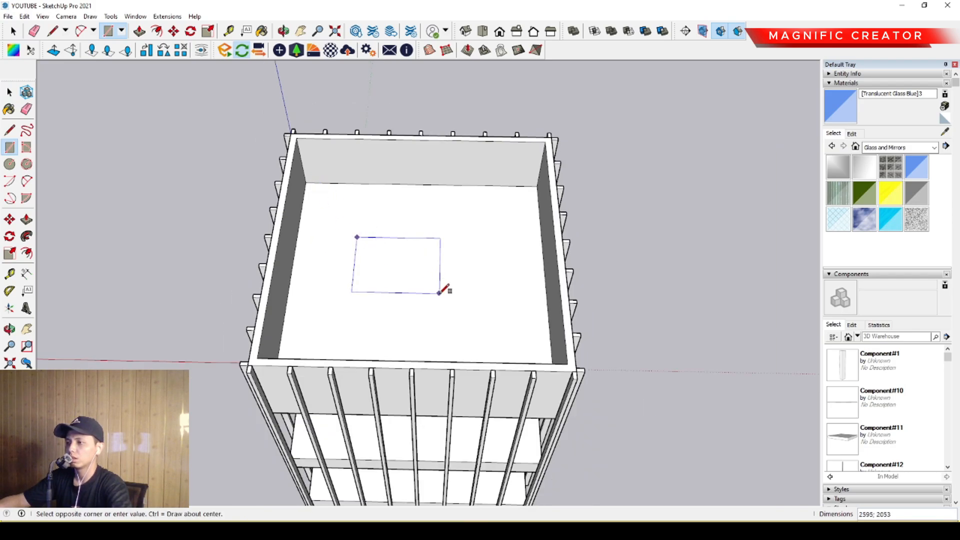
pyautogui.click(478, 300)
# - Pull the roof rectangle up about 2882 mm into a box and make the box a group
pyautogui.press('p')
pyautogui.click(455, 271)
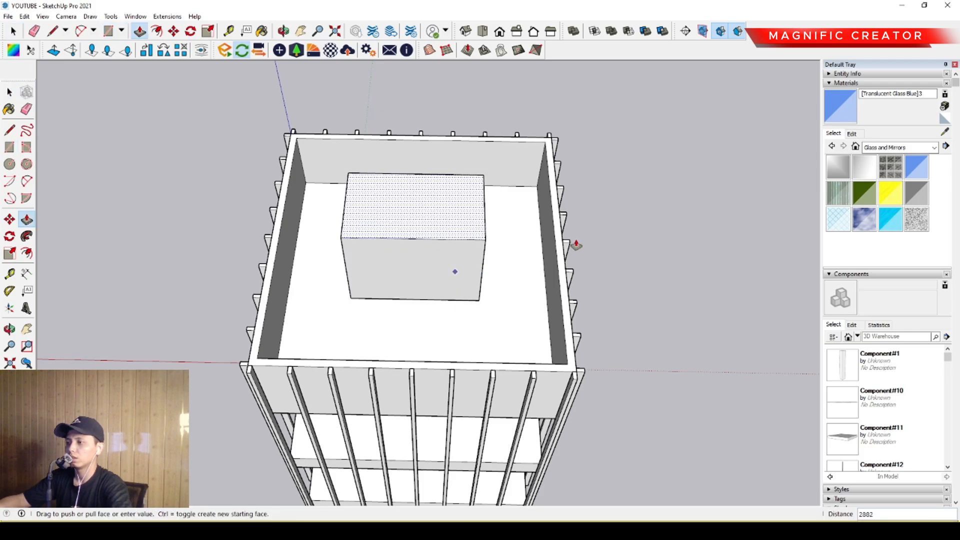
pyautogui.click(557, 244)
pyautogui.press('space')
pyautogui.moveTo(463, 259); pyautogui.dragTo(447, 188, button='middle')
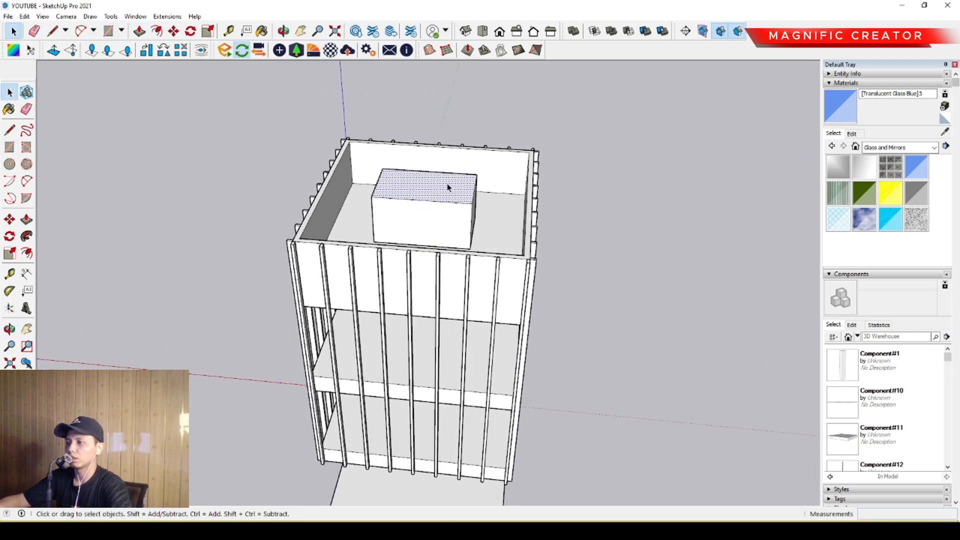
pyautogui.tripleClick(448, 188)
pyautogui.moveTo(440, 242); pyautogui.dragTo(407, 204, button='middle')
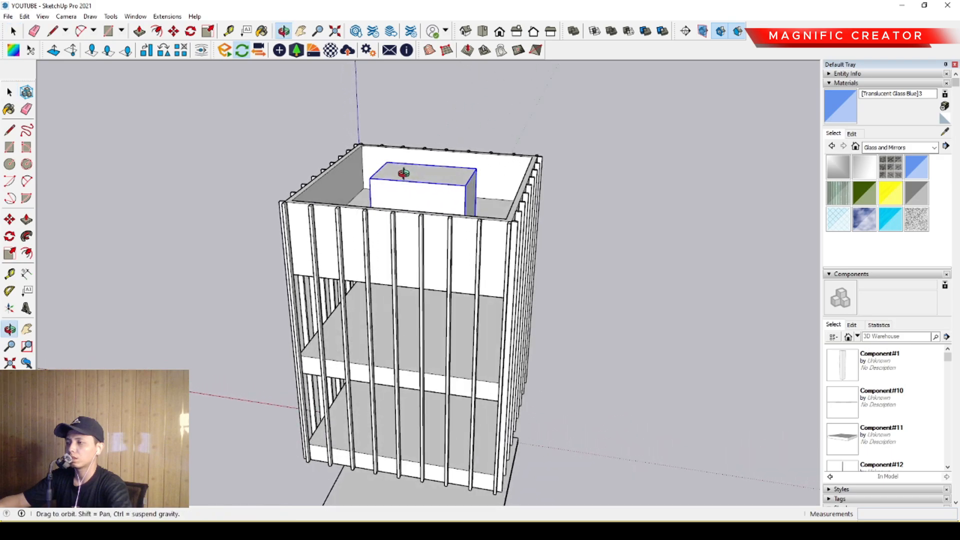
pyautogui.scroll(4, 428, 193)
pyautogui.press('l')
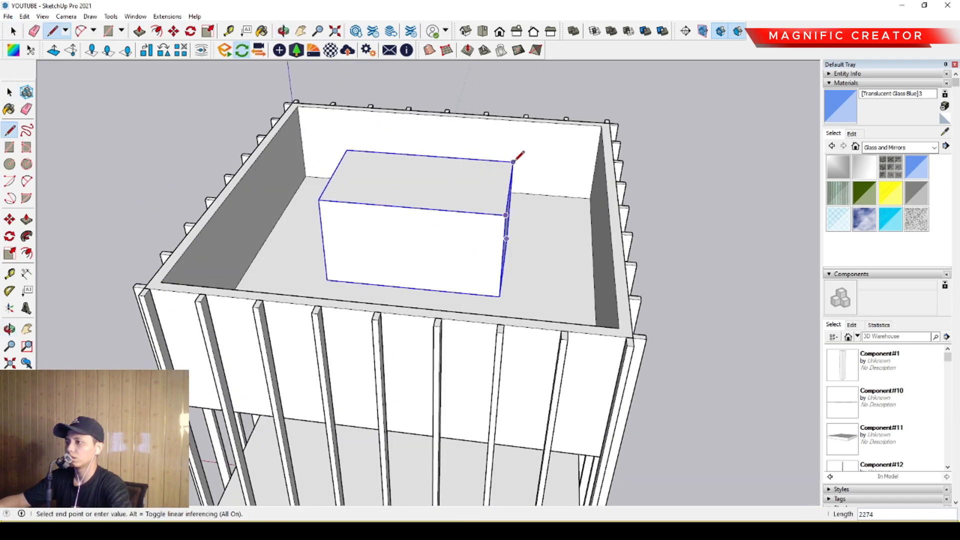
pyautogui.scroll(-5, 475, 210)
pyautogui.moveTo(465, 229); pyautogui.dragTo(295, 191, button='middle')
pyautogui.press('space')
# - Extend the underside of the grouped roof box down 12900 mm through the floors to the base slab as a central core
pyautogui.scroll(3, 452, 215)
pyautogui.tripleClick(453, 215)
pyautogui.moveTo(626, 360); pyautogui.dragTo(626, 360)
pyautogui.scroll(1, 338, 171)
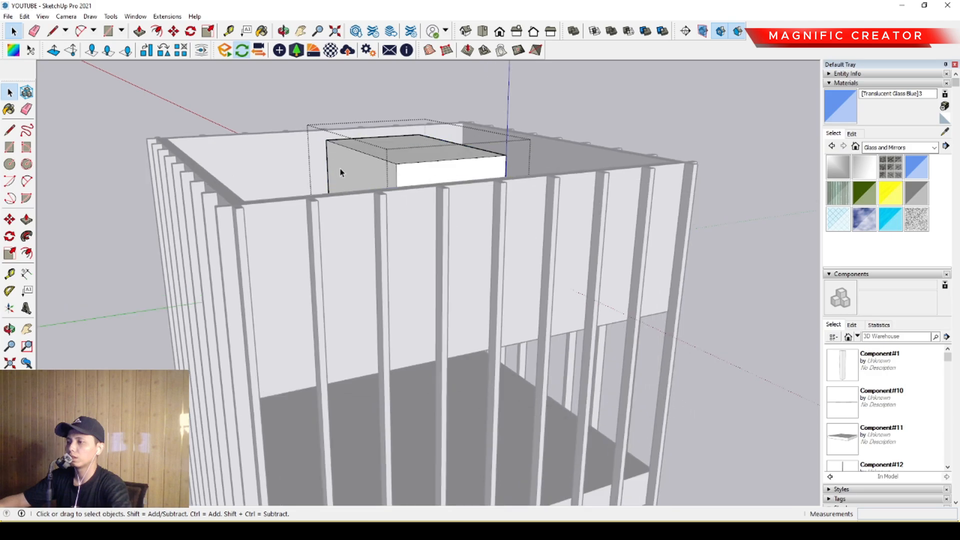
pyautogui.moveTo(338, 171); pyautogui.dragTo(396, 290, button='middle')
pyautogui.press('p')
pyautogui.scroll(-5, 403, 319)
pyautogui.moveTo(408, 335); pyautogui.dragTo(434, 81, button='middle')
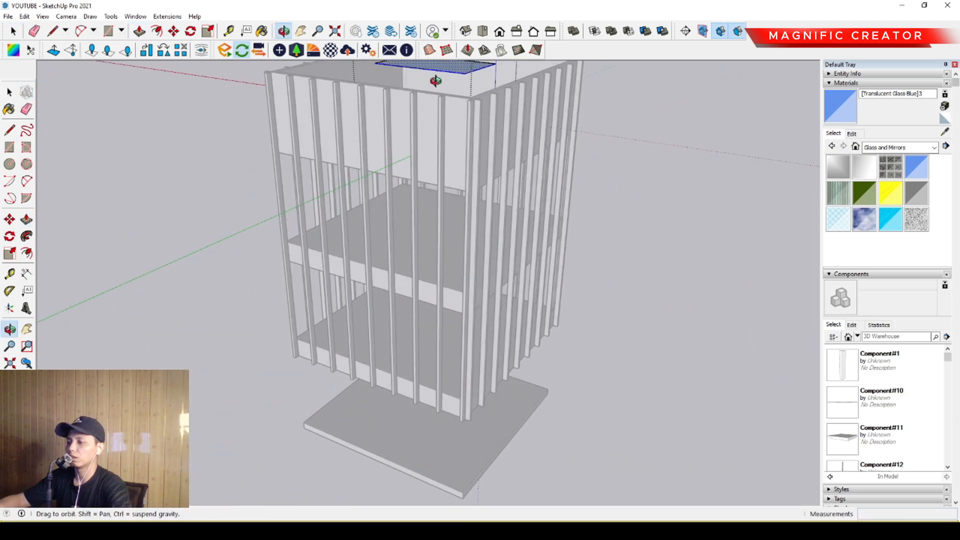
pyautogui.moveTo(452, 245); pyautogui.dragTo(458, 163, button='middle')
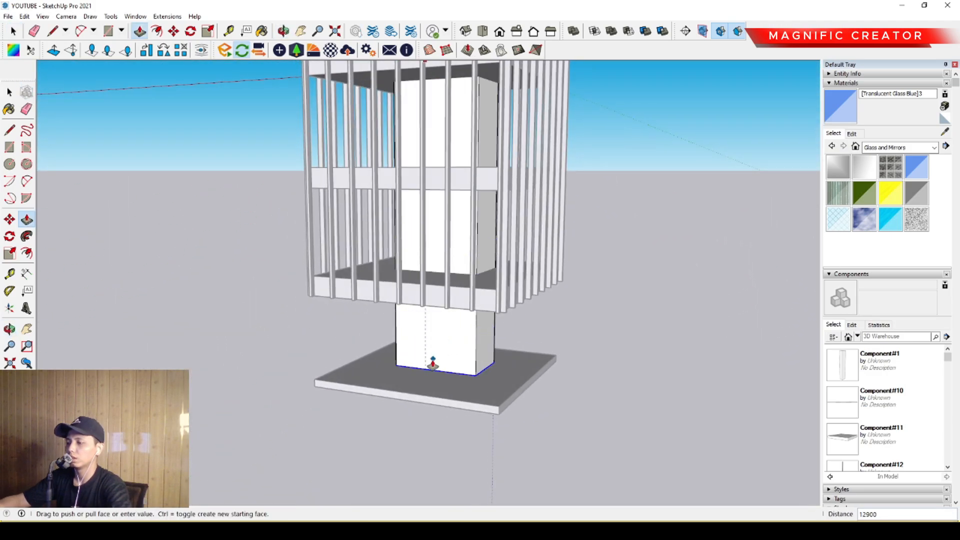
pyautogui.press('space')
pyautogui.scroll(-2, 431, 366)
pyautogui.moveTo(433, 365); pyautogui.dragTo(482, 382, button='middle')
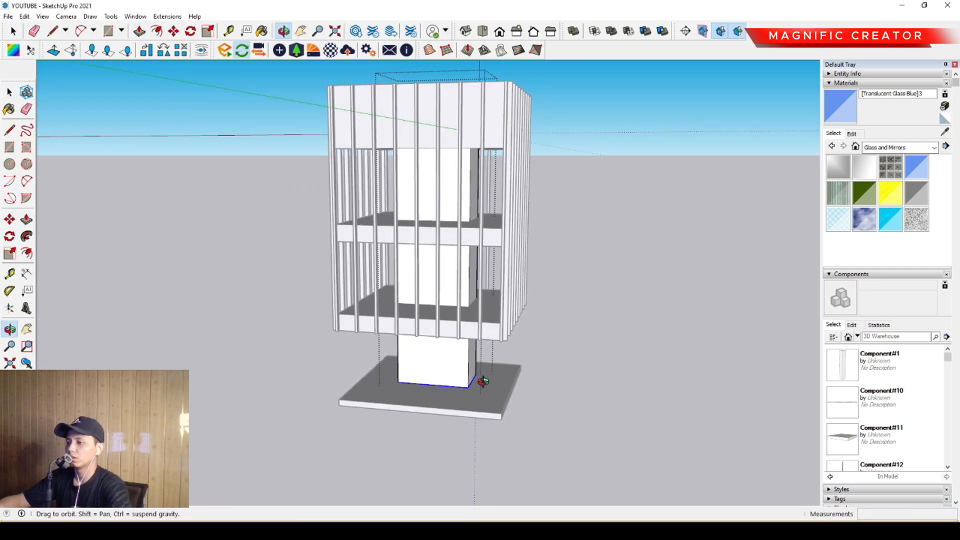
pyautogui.click(607, 307)
# - Examine the roof parapet, central core and fin facades from several angles
pyautogui.keyDown('shift'); pyautogui.moveTo(374, 124); pyautogui.dragTo(522, 285, button='middle'); pyautogui.keyUp('shift')
pyautogui.scroll(4, 454, 240)
pyautogui.scroll(-3, 364, 251)
pyautogui.scroll(5, 422, 255)
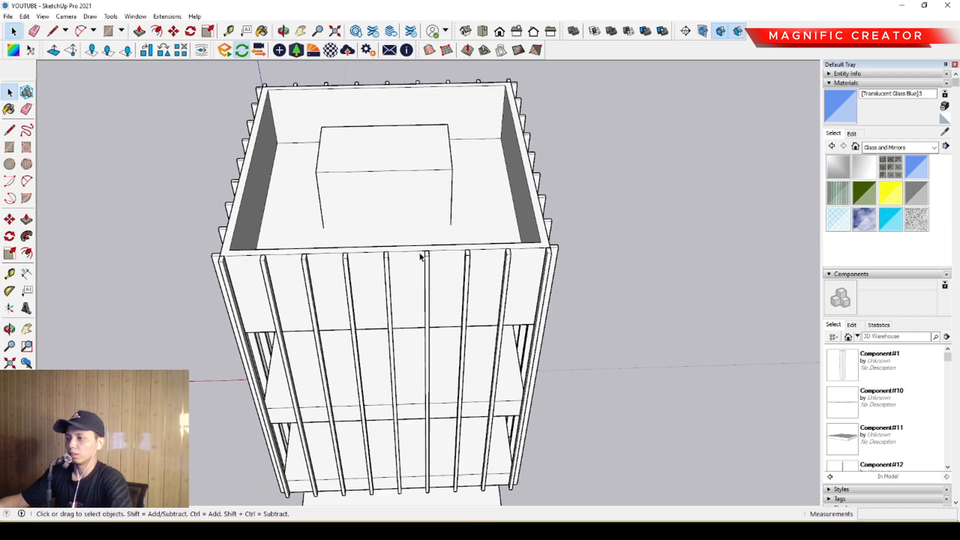
pyautogui.moveTo(422, 255); pyautogui.dragTo(454, 226, button='middle')
pyautogui.scroll(-5, 450, 235)
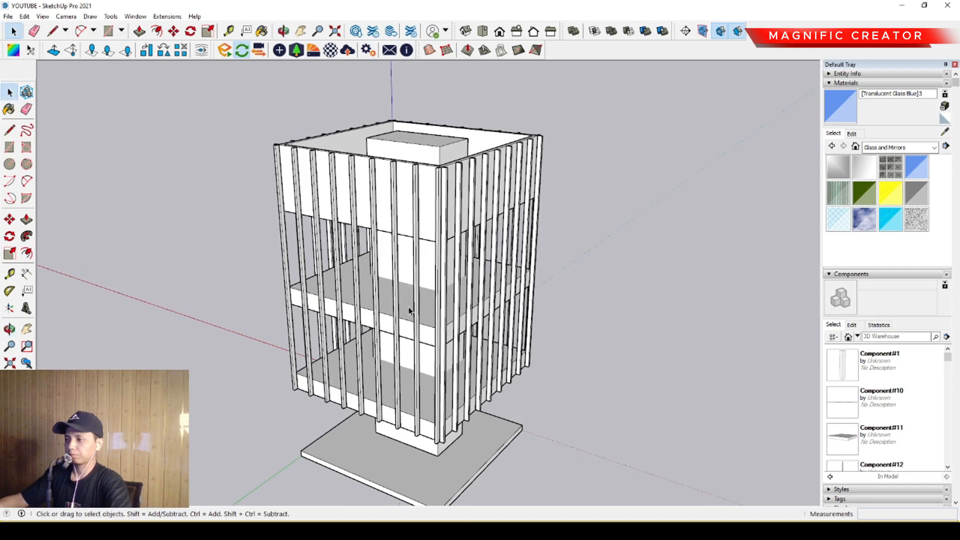
pyautogui.moveTo(407, 320); pyautogui.dragTo(592, 393, button='middle')
pyautogui.moveTo(391, 345); pyautogui.dragTo(400, 320, button='middle')
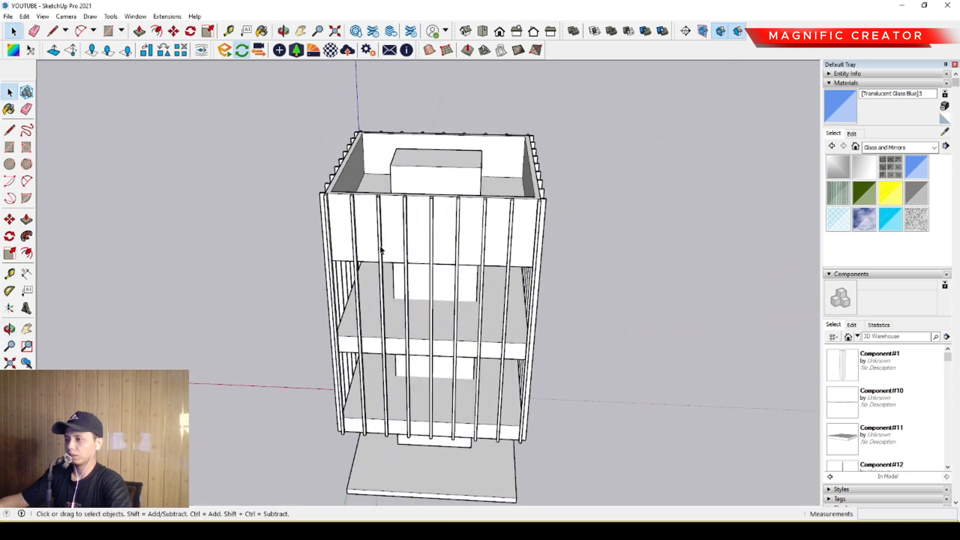
pyautogui.scroll(2, 387, 246)
pyautogui.moveTo(426, 246); pyautogui.dragTo(310, 251, button='middle')
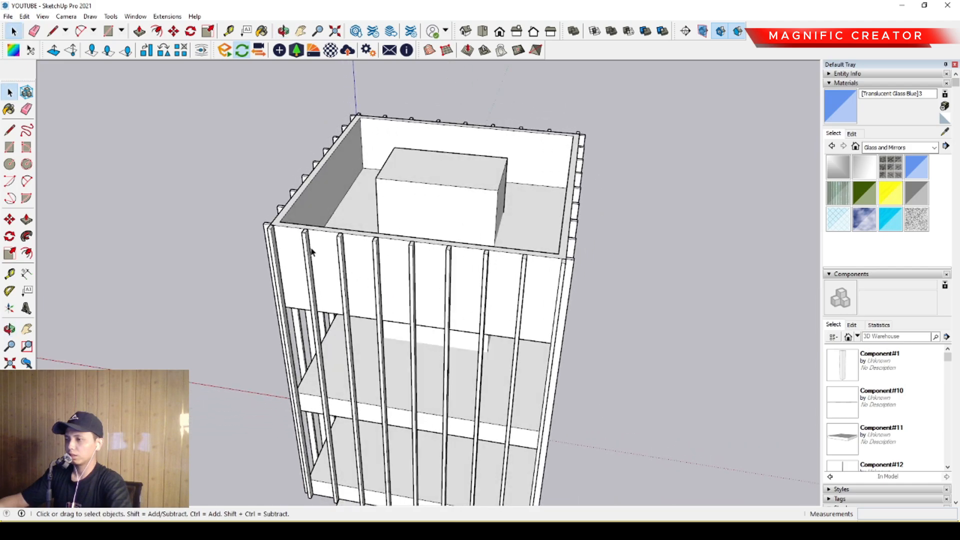
pyautogui.scroll(-3, 394, 231)
pyautogui.moveTo(423, 277)
pyautogui.keyDown('shift'); pyautogui.mouseDown(button='middle')
pyautogui.moveTo(467, 216)
pyautogui.moveTo(427, 323)
pyautogui.moveTo(430, 246)
pyautogui.moveTo(408, 252)
pyautogui.moveTo(429, 292)
pyautogui.mouseUp(button='middle'); pyautogui.keyUp('shift')
pyautogui.scroll(2, 432, 333)
pyautogui.scroll(1, 401, 167)
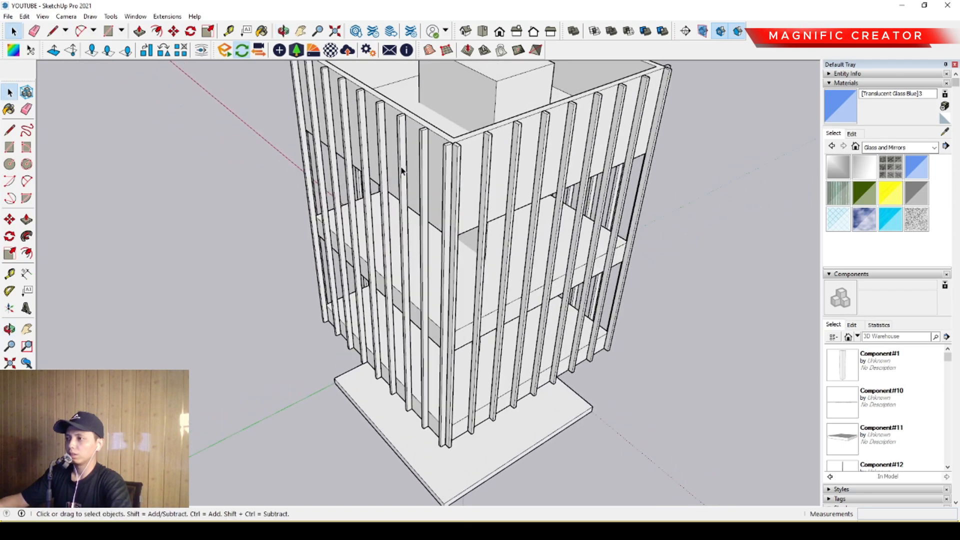
pyautogui.moveTo(400, 168); pyautogui.dragTo(480, 229, button='middle')
pyautogui.scroll(2, 388, 175)
pyautogui.moveTo(340, 176); pyautogui.dragTo(430, 221, button='middle')
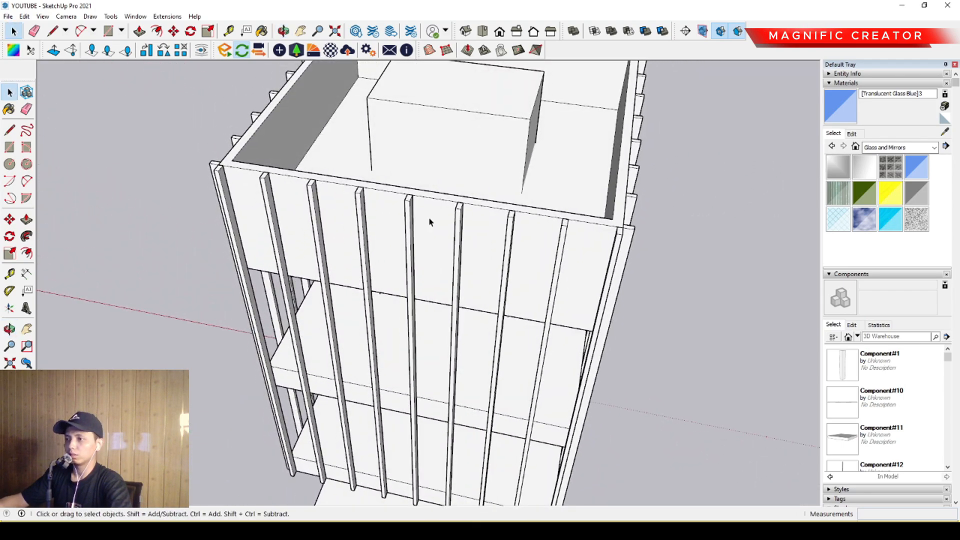
pyautogui.scroll(-2, 276, 205)
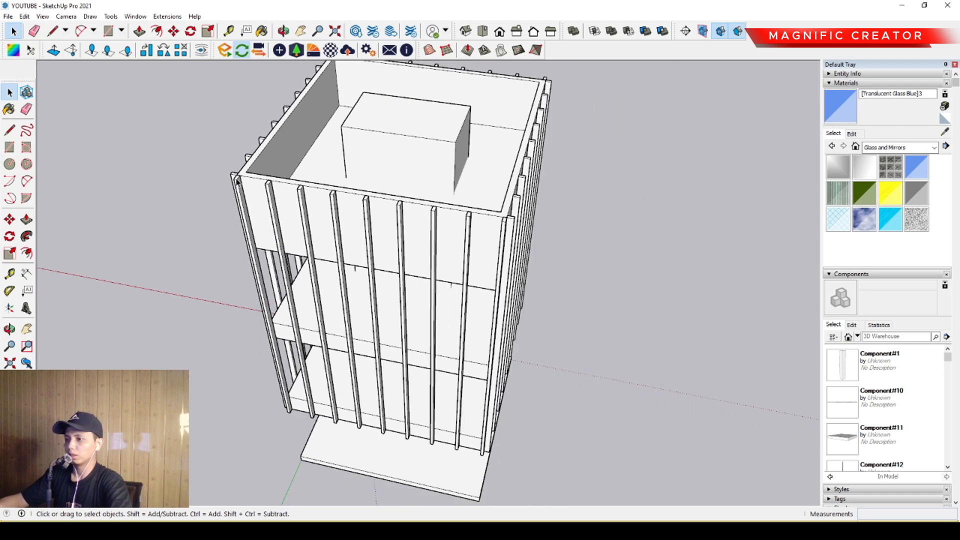
# - Draw an 8000 by 11400 mm rectangle over the outer faces of one fin row, from its upper corner to the opposite lower corner
pyautogui.scroll(2, 253, 196)
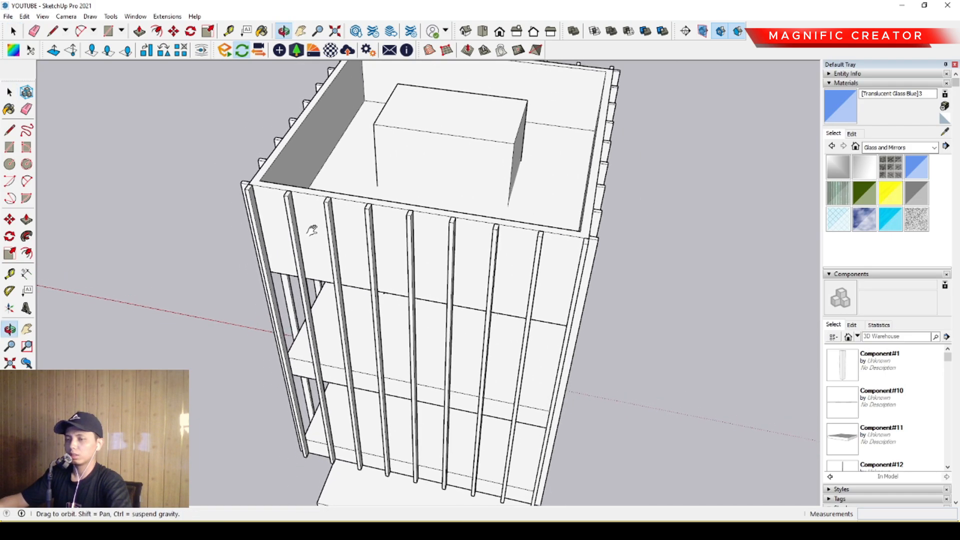
pyautogui.scroll(4, 244, 172)
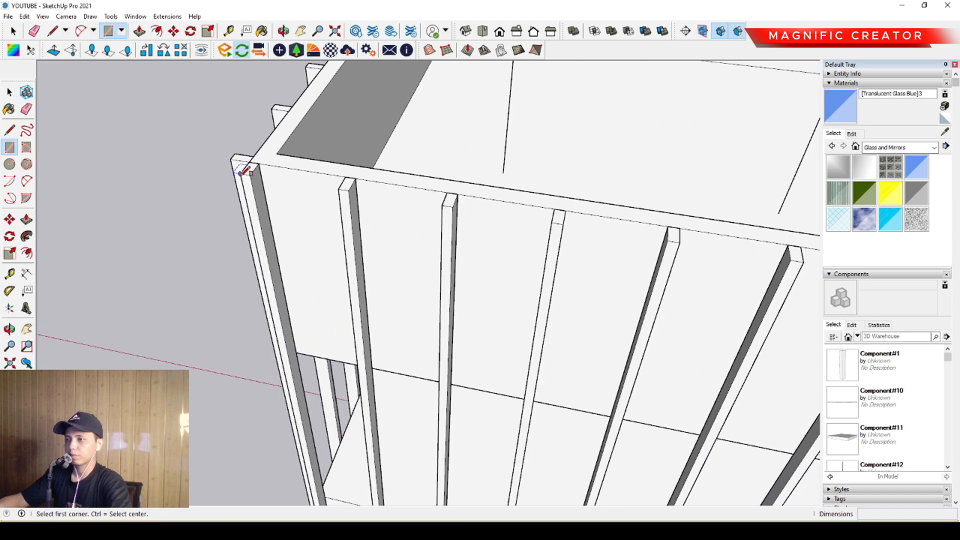
pyautogui.scroll(-5, 353, 243)
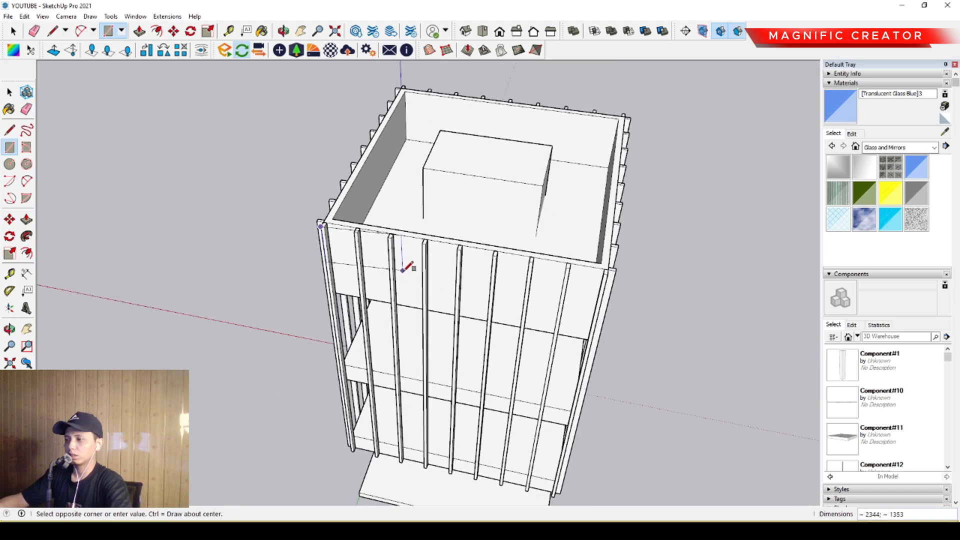
pyautogui.moveTo(402, 270); pyautogui.dragTo(347, 179, button='middle')
pyautogui.scroll(2, 445, 399)
pyautogui.scroll(4, 452, 398)
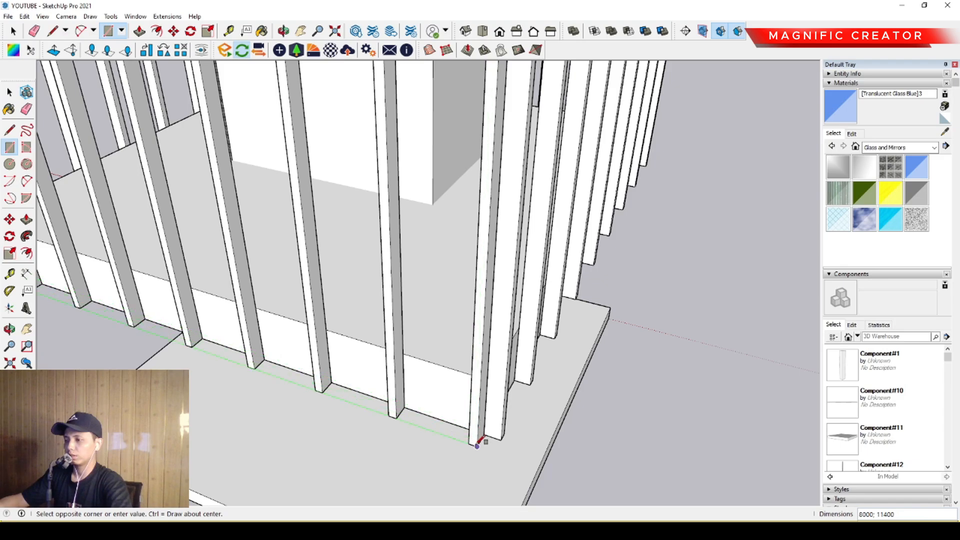
pyautogui.click(478, 445)
pyautogui.press('space')
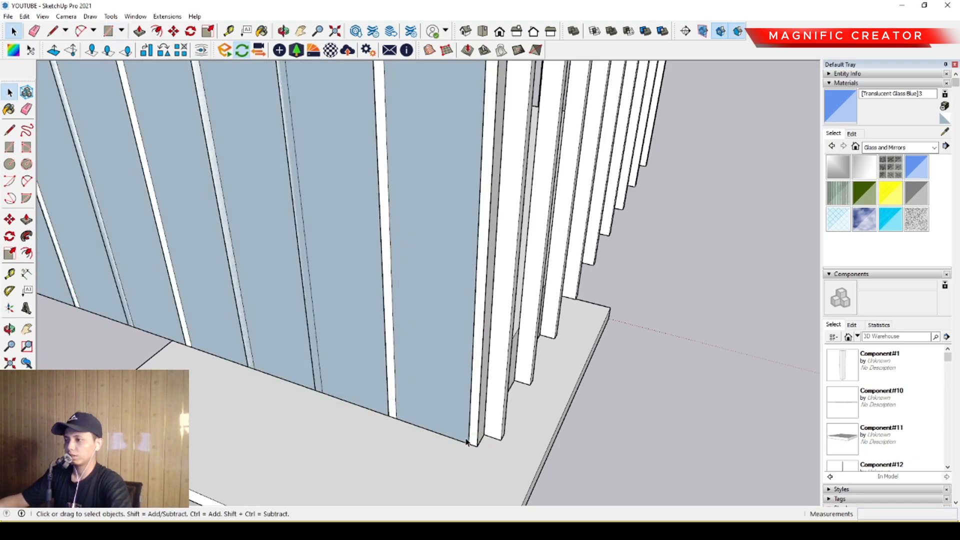
# - Delete the rectangular panel covering the outside of the fin row
pyautogui.scroll(-8, 439, 400)
pyautogui.moveTo(378, 311); pyautogui.dragTo(513, 405, button='middle')
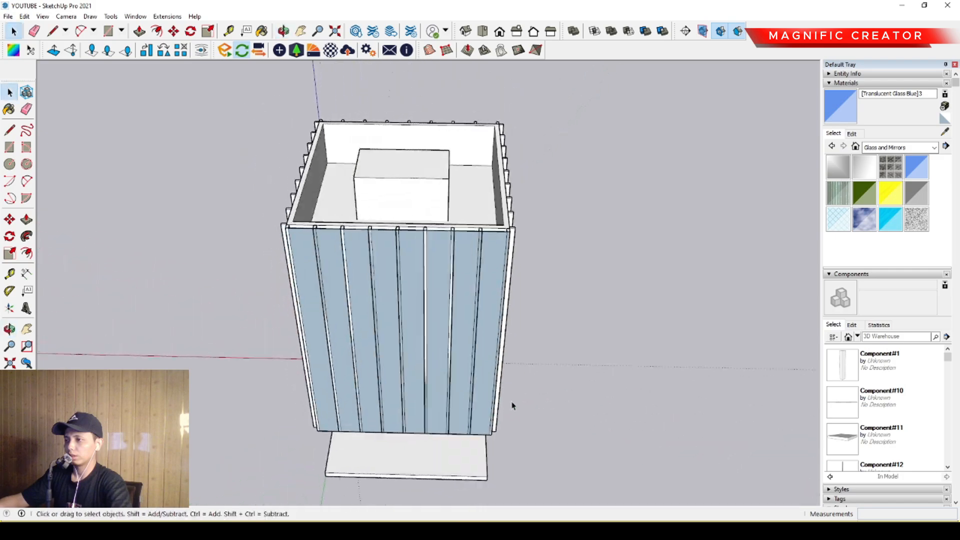
pyautogui.moveTo(361, 283); pyautogui.dragTo(429, 253, button='middle')
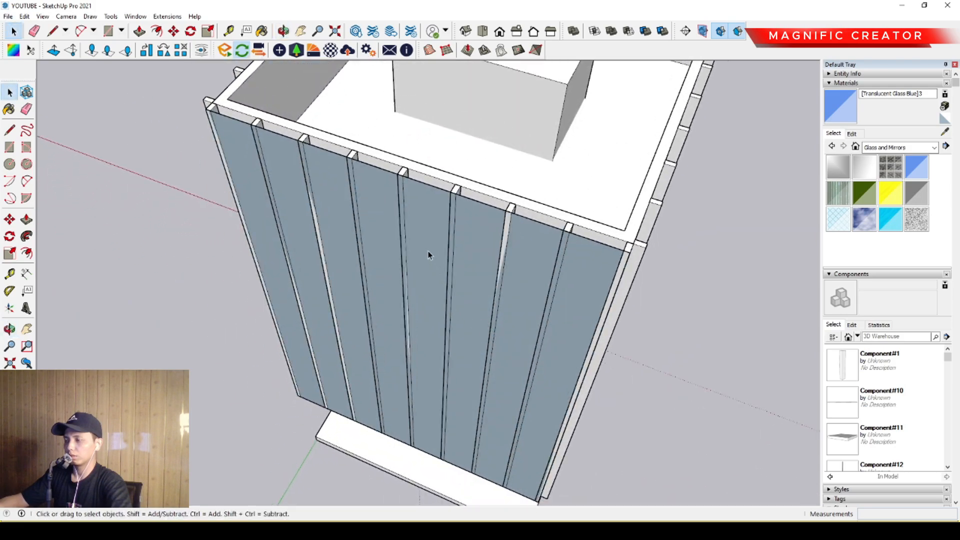
pyautogui.moveTo(401, 223); pyautogui.dragTo(571, 189, button='middle')
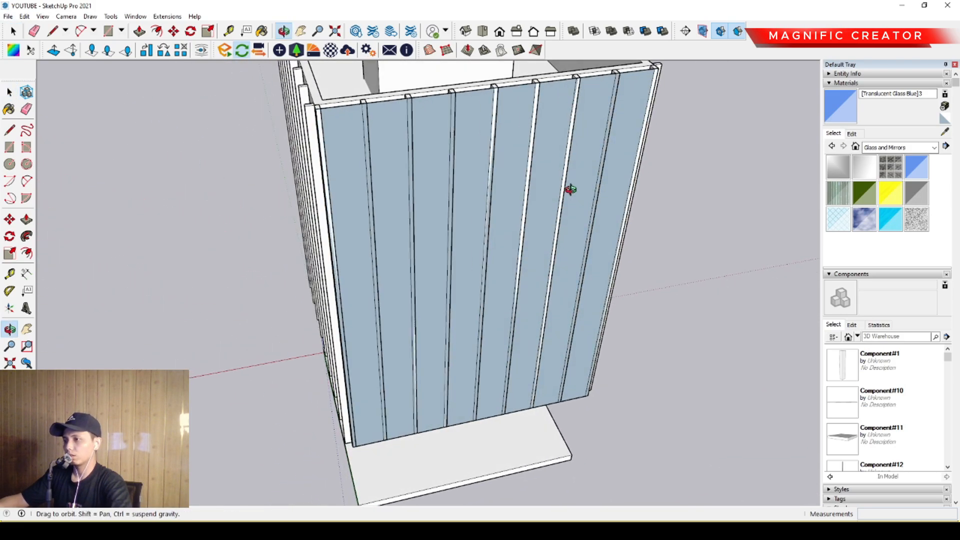
pyautogui.click(432, 170)
pyautogui.press('Delete')
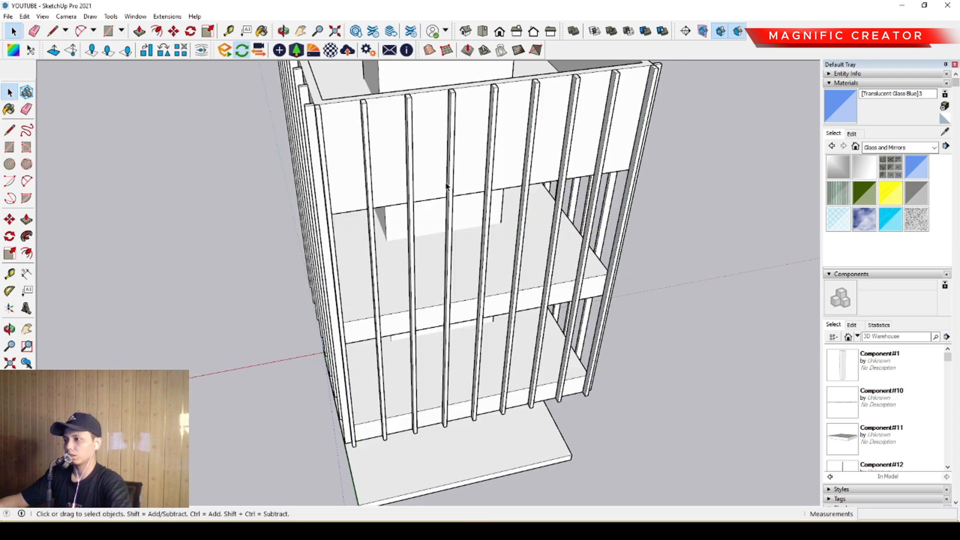
# - Draw a small upright rectangular profile on the inward side face of a corner fin, starting at its outer upper corner
pyautogui.moveTo(448, 181); pyautogui.dragTo(441, 245, button='middle')
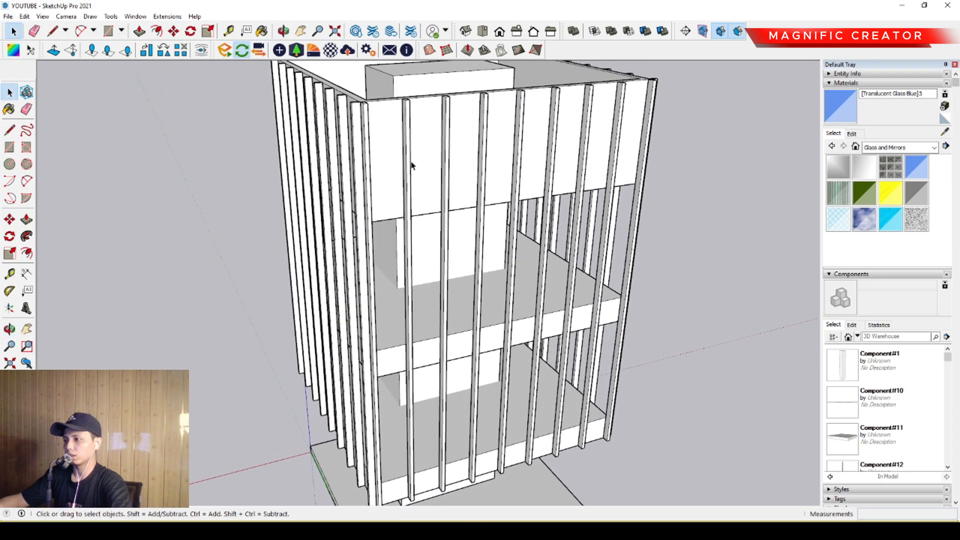
pyautogui.moveTo(436, 312); pyautogui.dragTo(478, 254, button='middle')
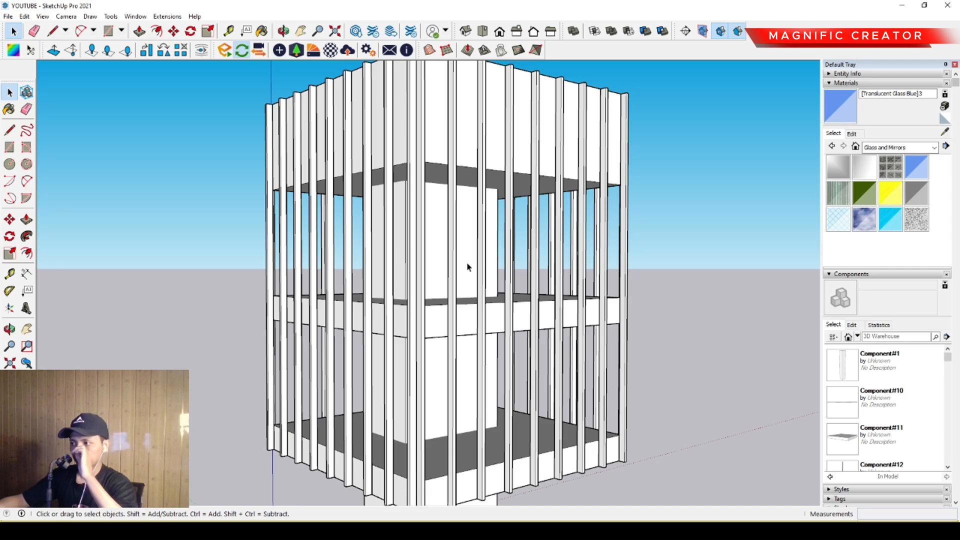
pyautogui.scroll(8, 447, 313)
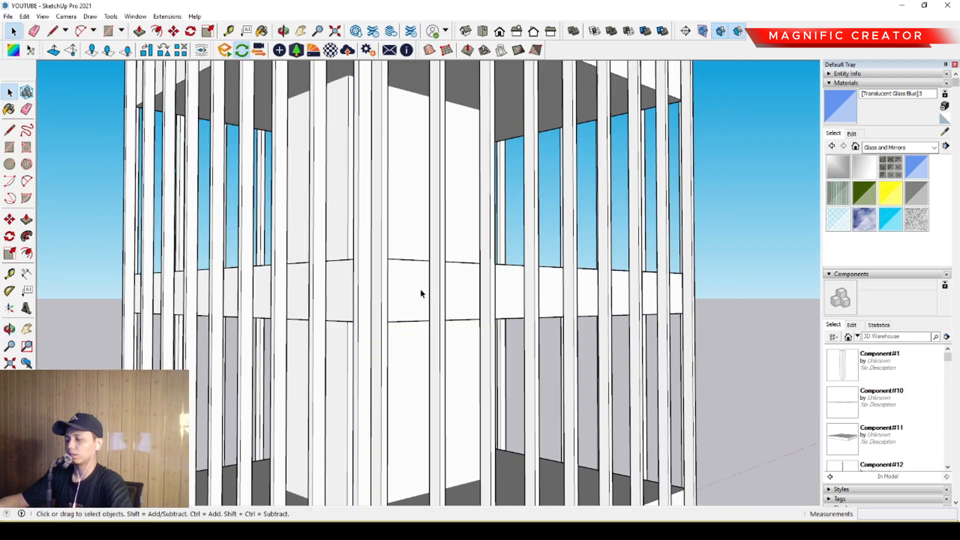
pyautogui.scroll(-6, 420, 289)
pyautogui.moveTo(482, 293); pyautogui.dragTo(353, 285, button='middle')
pyautogui.scroll(5, 352, 280)
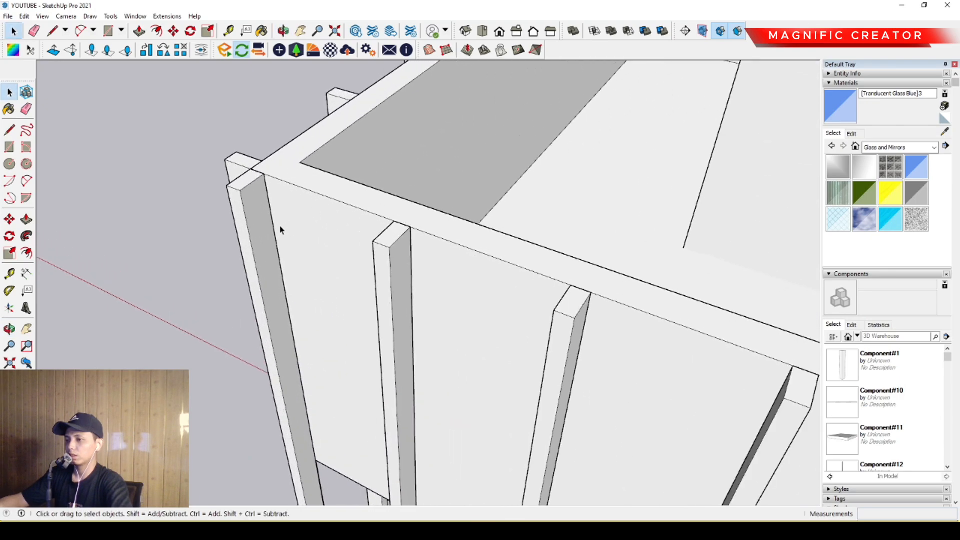
pyautogui.moveTo(278, 227); pyautogui.dragTo(310, 208, button='middle')
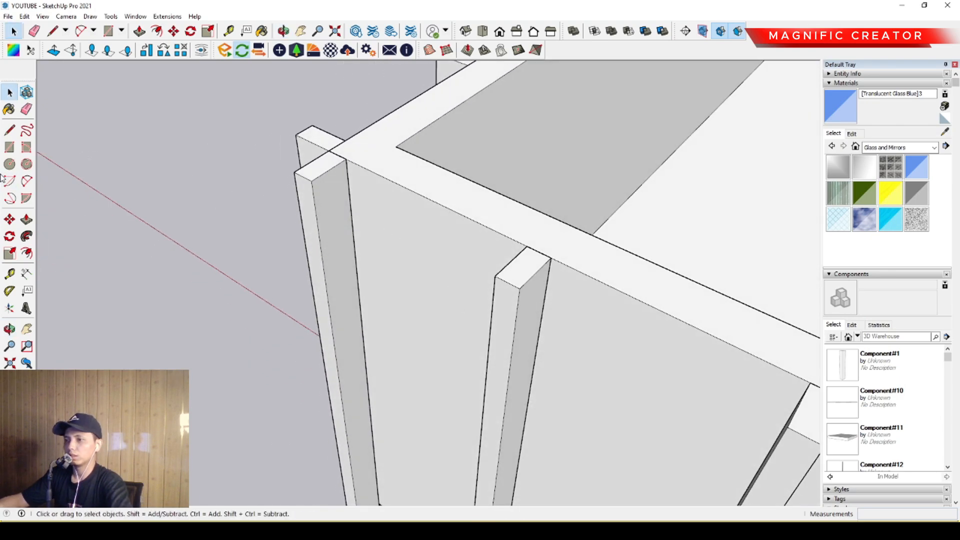
pyautogui.scroll(4, 337, 197)
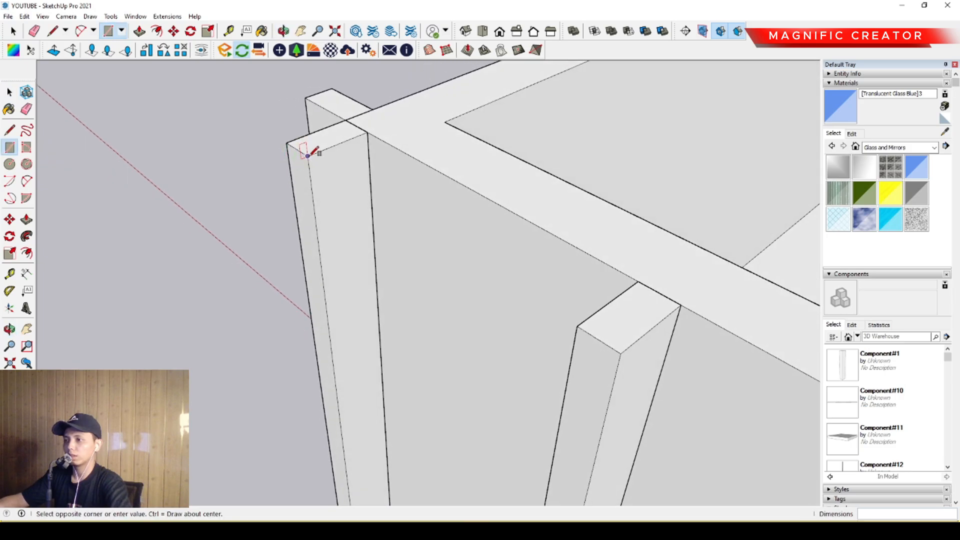
pyautogui.scroll(2, 307, 155)
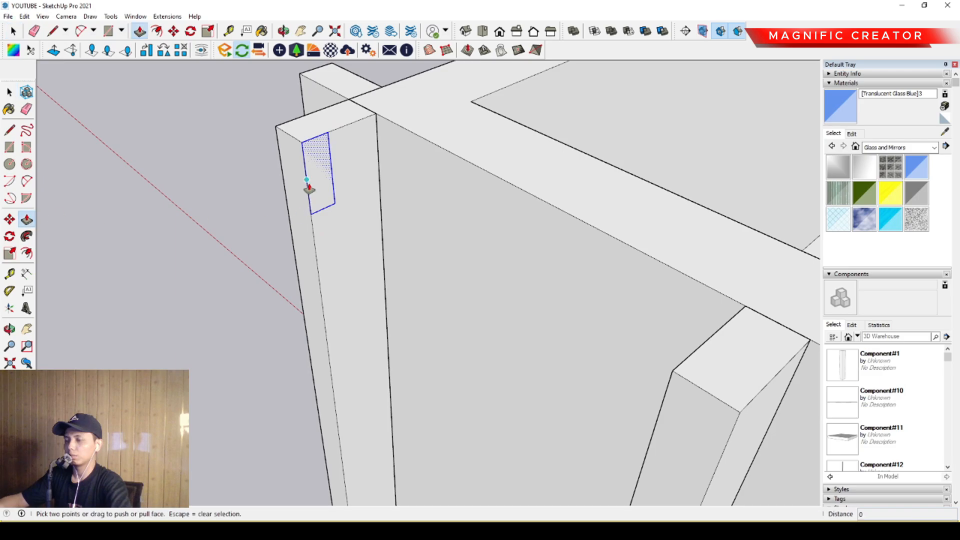
pyautogui.click(330, 162)
pyautogui.scroll(-4, 350, 202)
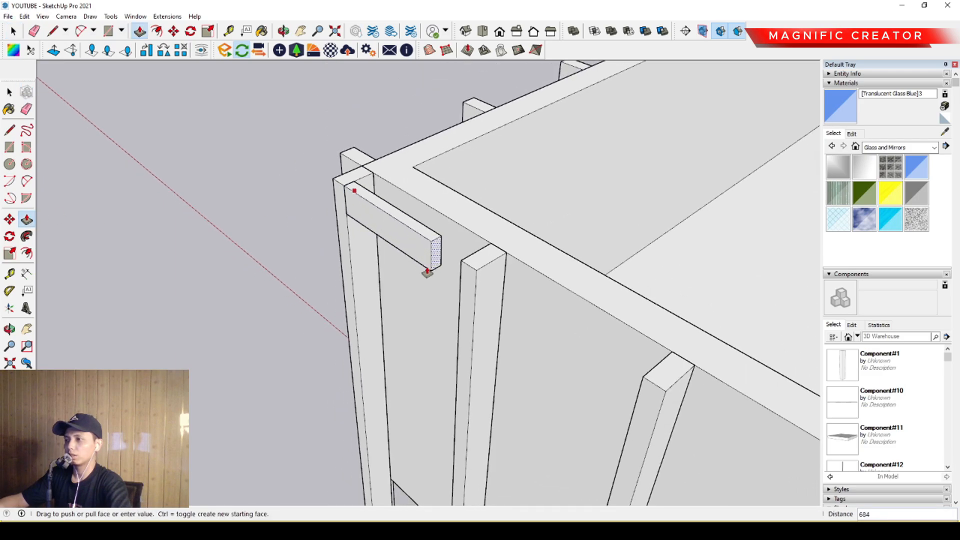
pyautogui.press('space')
# - Draw a line path from the profile along the outer faces of the fin tops on the first two sides of the building
pyautogui.scroll(1, 361, 202)
pyautogui.press('l')
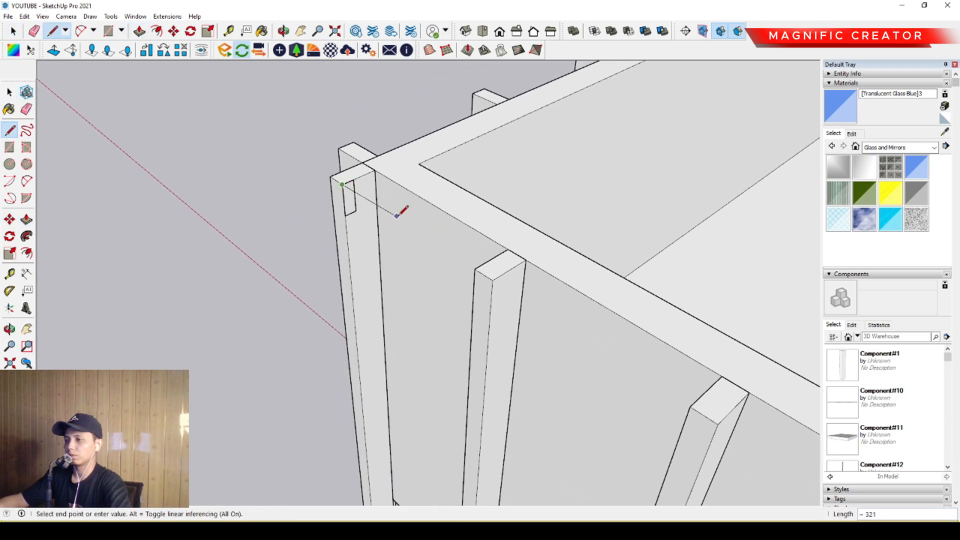
pyautogui.scroll(-6, 493, 279)
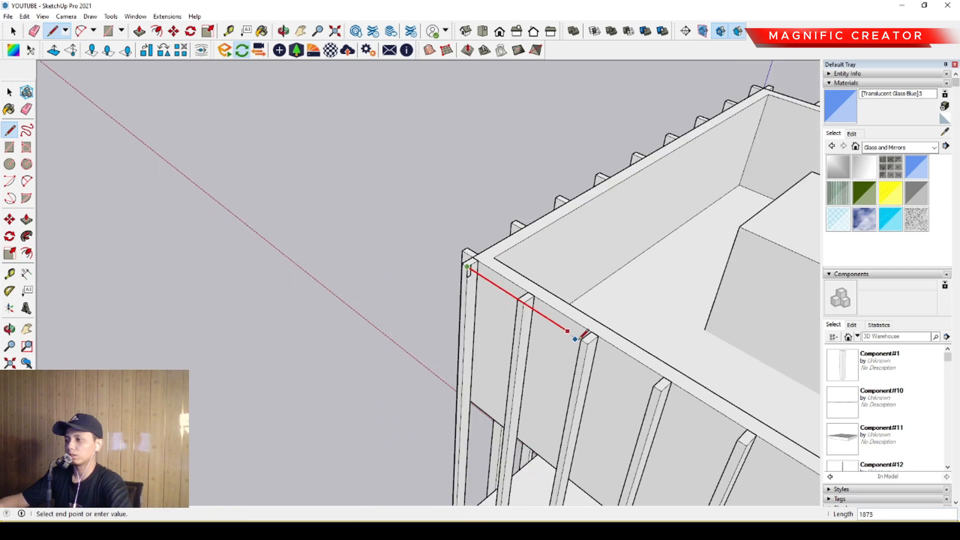
pyautogui.scroll(2, 519, 305)
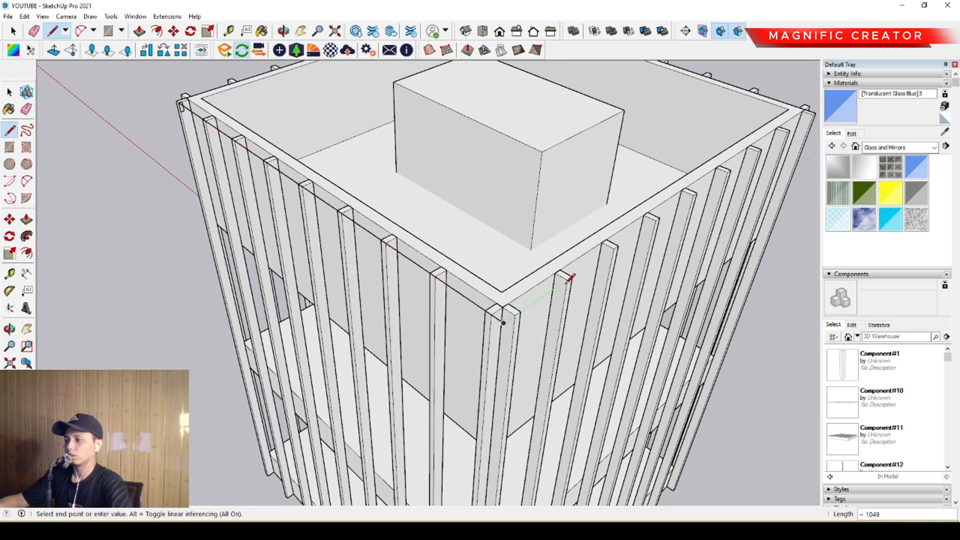
pyautogui.scroll(-3, 590, 260)
pyautogui.scroll(4, 617, 255)
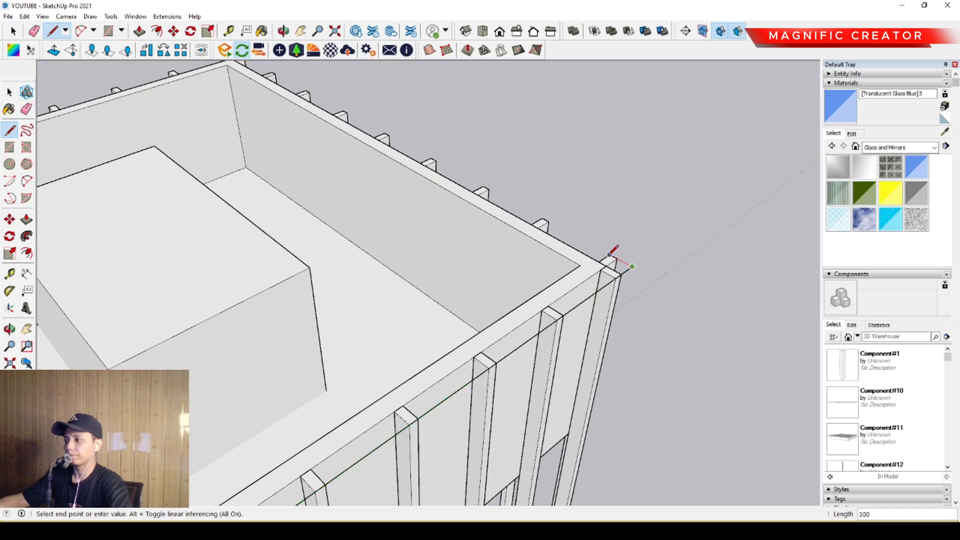
# - Continue the line path around the remaining two sides, 8400 mm and 8200 mm long, and end with a 200 mm segment at the starting fin
pyautogui.scroll(-2, 414, 150)
pyautogui.scroll(4, 405, 225)
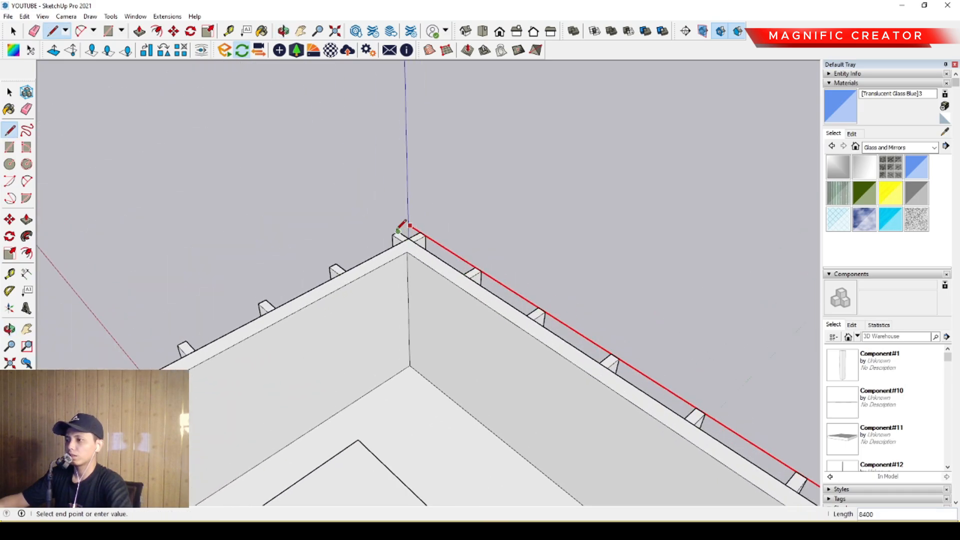
pyautogui.scroll(-2, 369, 246)
pyautogui.scroll(4, 428, 252)
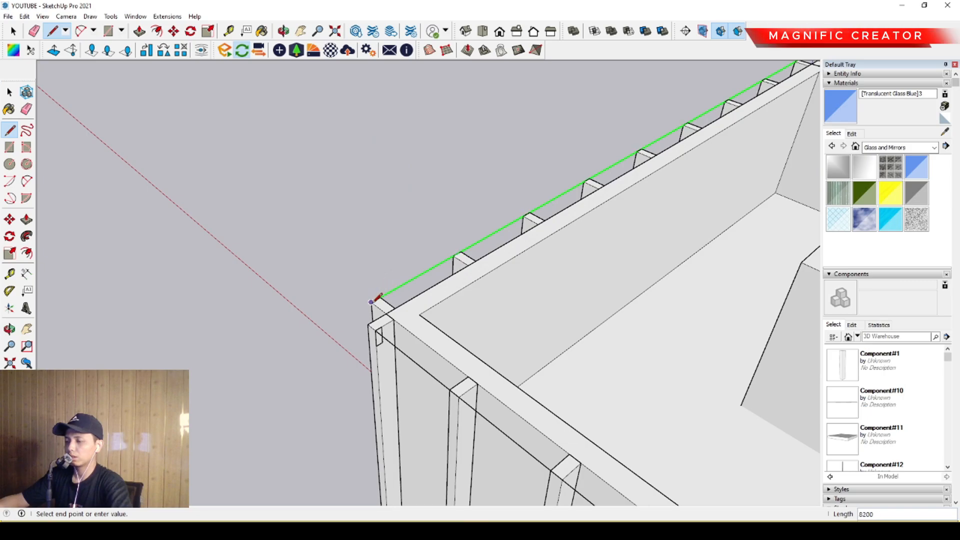
pyautogui.scroll(1, 374, 299)
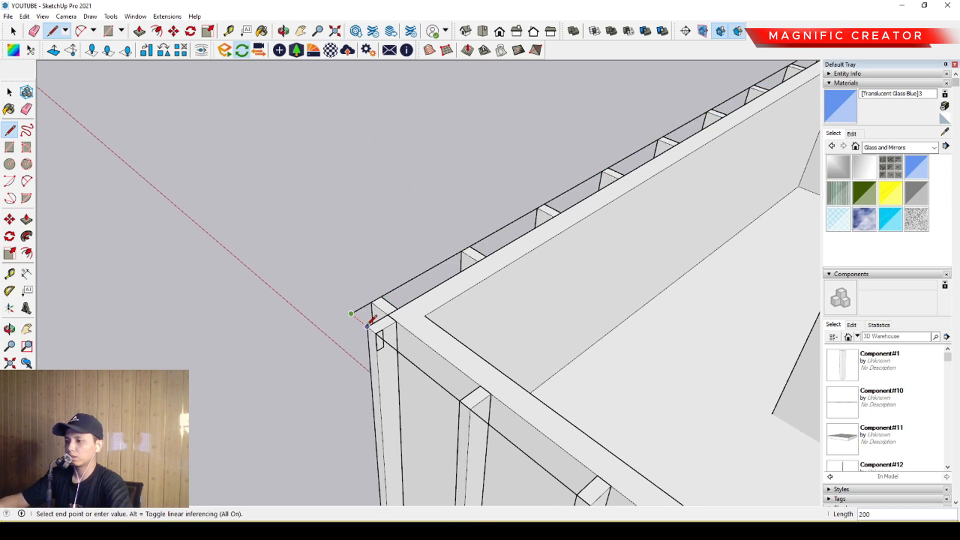
# - Group the profile with its perimeter path and sweep the profile along it into a horizontal band around the fin tops
pyautogui.press('space')
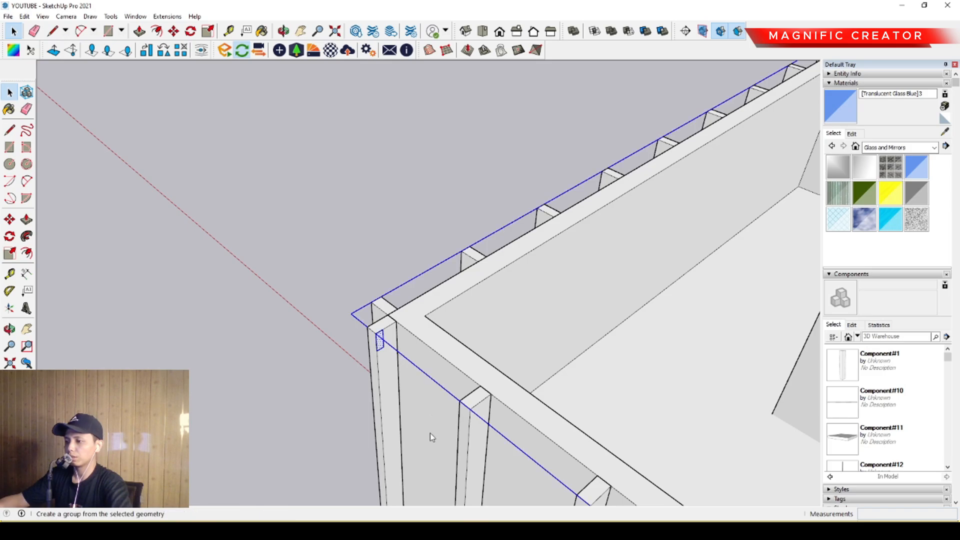
pyautogui.doubleClick(386, 345)
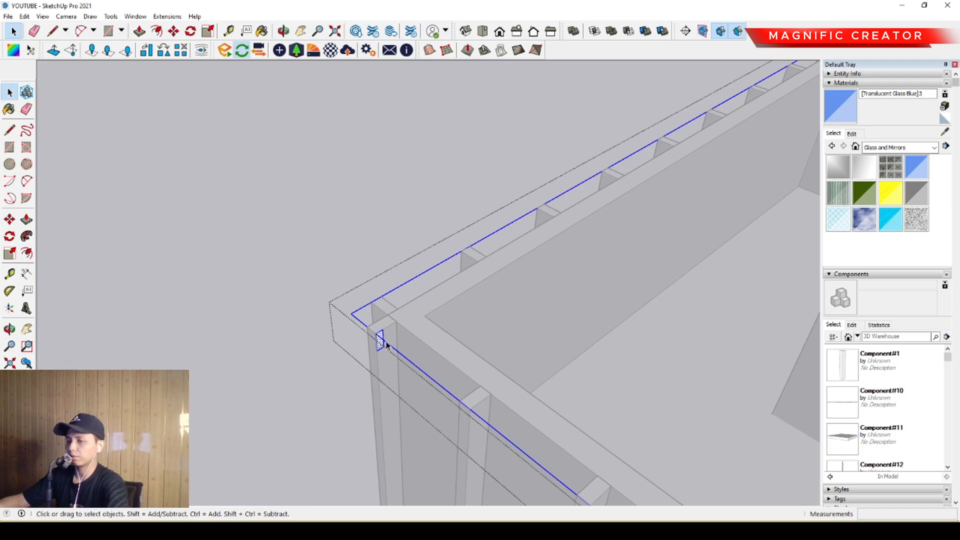
pyautogui.press('i')
pyautogui.moveTo(386, 345)
pyautogui.mouseDown(button='middle')
pyautogui.moveTo(377, 337)
pyautogui.moveTo(398, 337)
pyautogui.moveTo(376, 331)
pyautogui.mouseUp(button='middle')
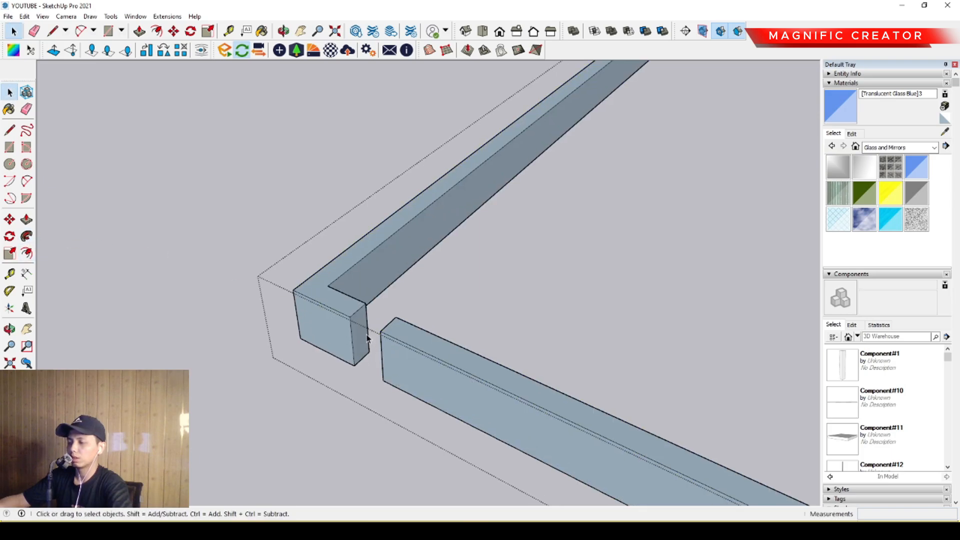
pyautogui.scroll(-1, 335, 323)
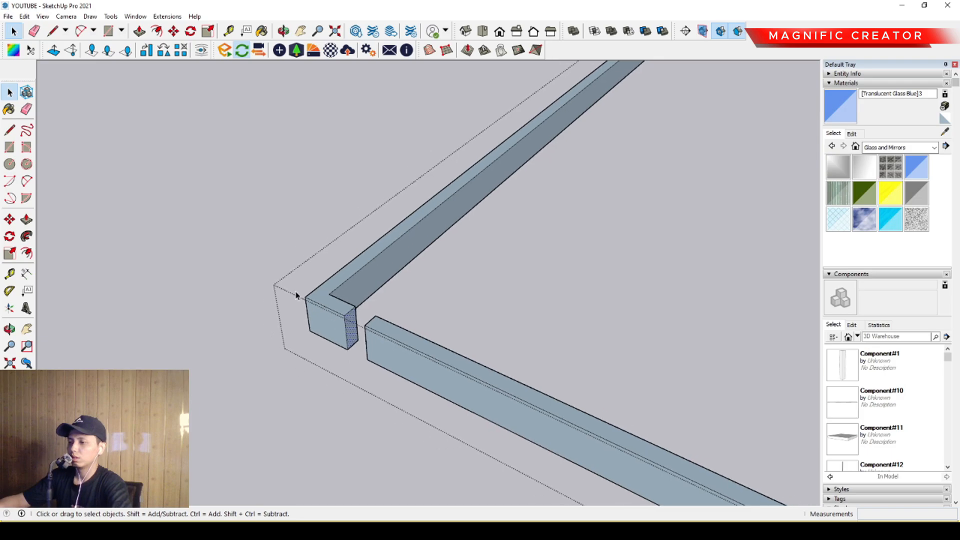
pyautogui.click(221, 243)
pyautogui.scroll(-7, 315, 249)
# - Paint the top perimeter band with the grey Color M03 from the Colors collection
pyautogui.moveTo(358, 294); pyautogui.dragTo(958, 119, button='middle')
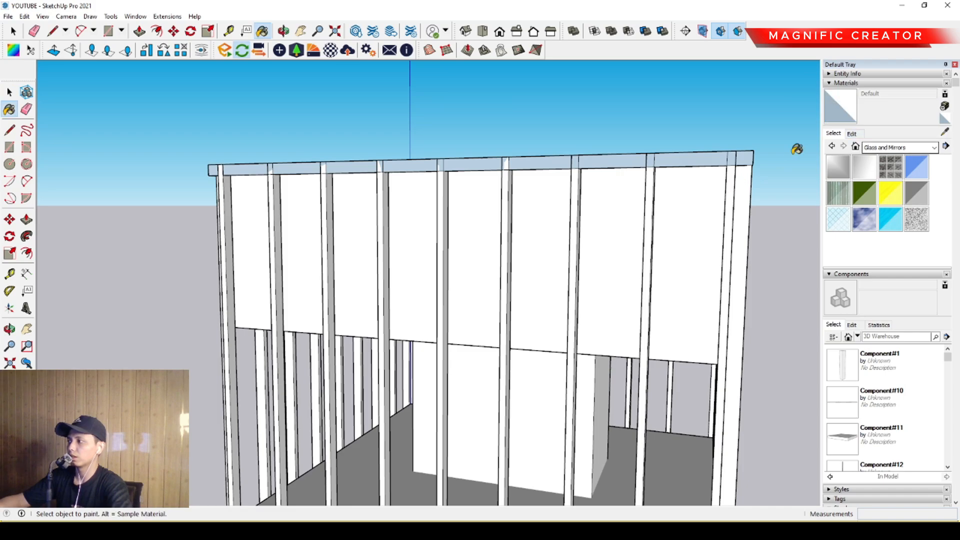
pyautogui.moveTo(797, 149); pyautogui.dragTo(957, 153, button='middle')
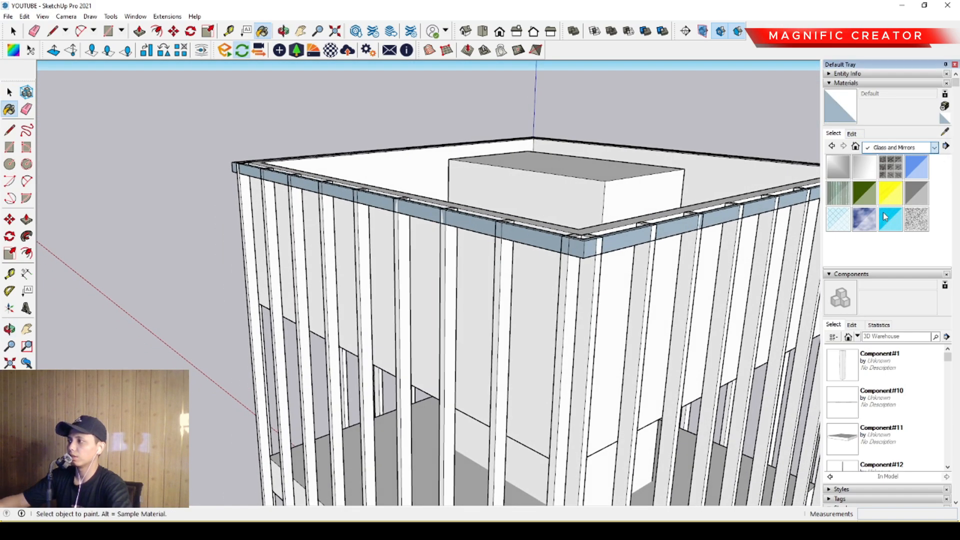
pyautogui.click(872, 181)
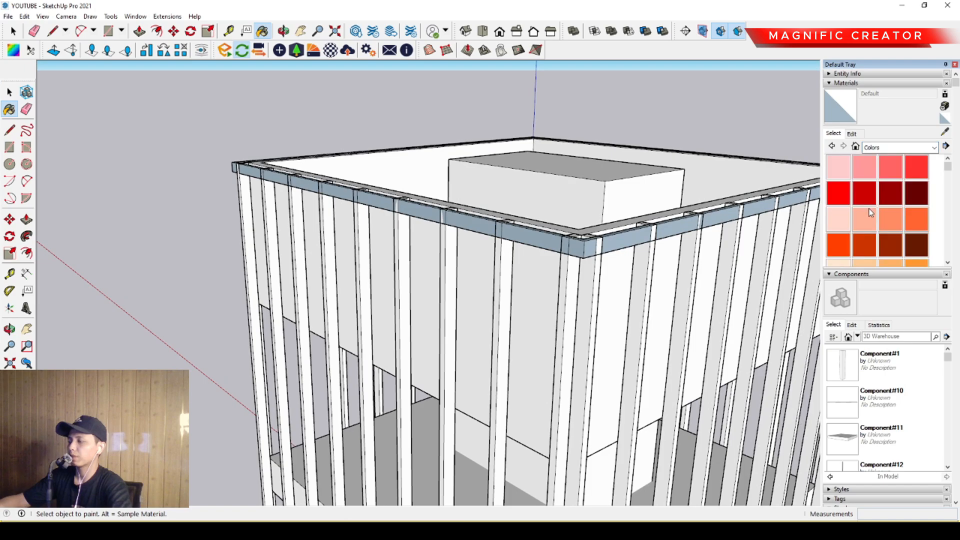
pyautogui.scroll(-10, 875, 208)
pyautogui.scroll(-3, 876, 208)
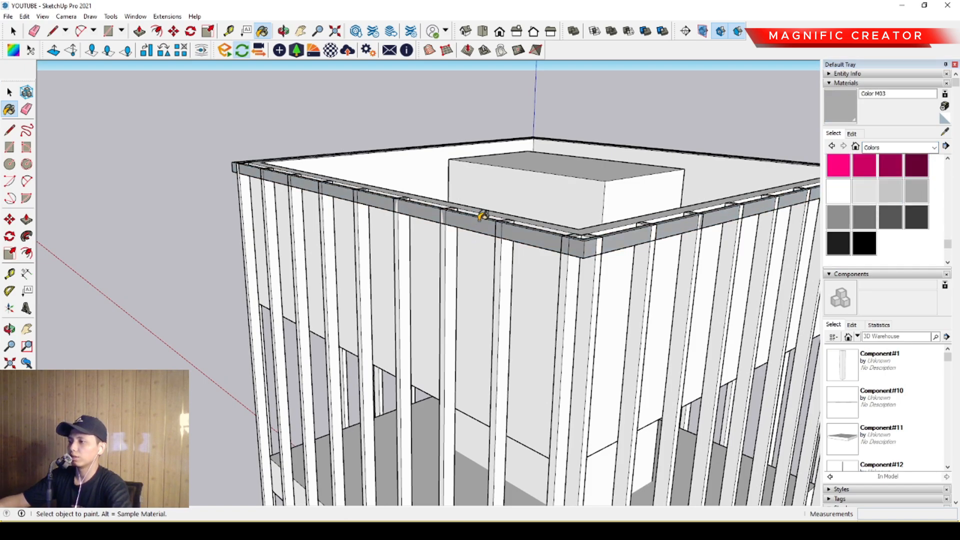
# - Paint the vertical fin component with Color M03 on all four facades and leave its editing mode
pyautogui.doubleClick(450, 251)
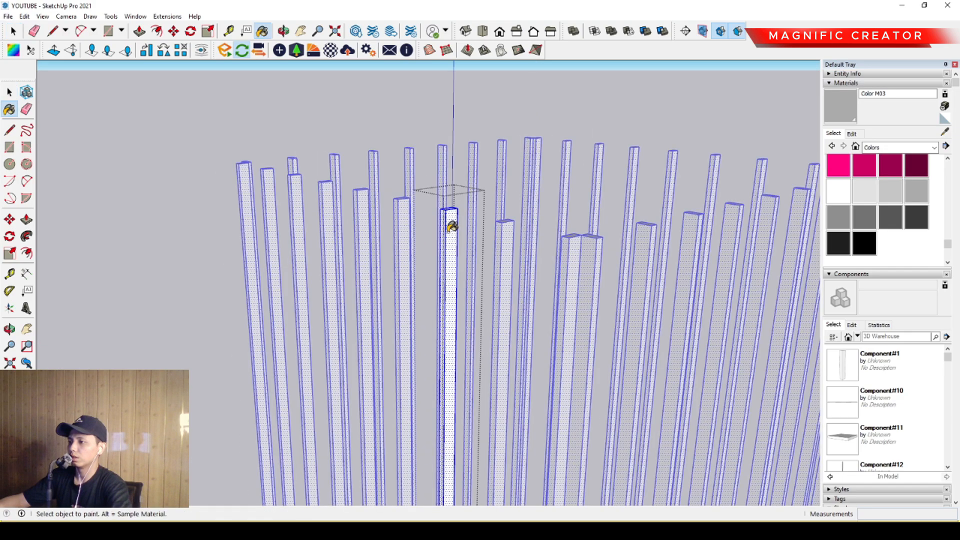
pyautogui.click(448, 231)
pyautogui.press('space')
pyautogui.scroll(-1, 448, 239)
pyautogui.click(258, 175)
pyautogui.click(215, 165)
pyautogui.scroll(-2, 310, 199)
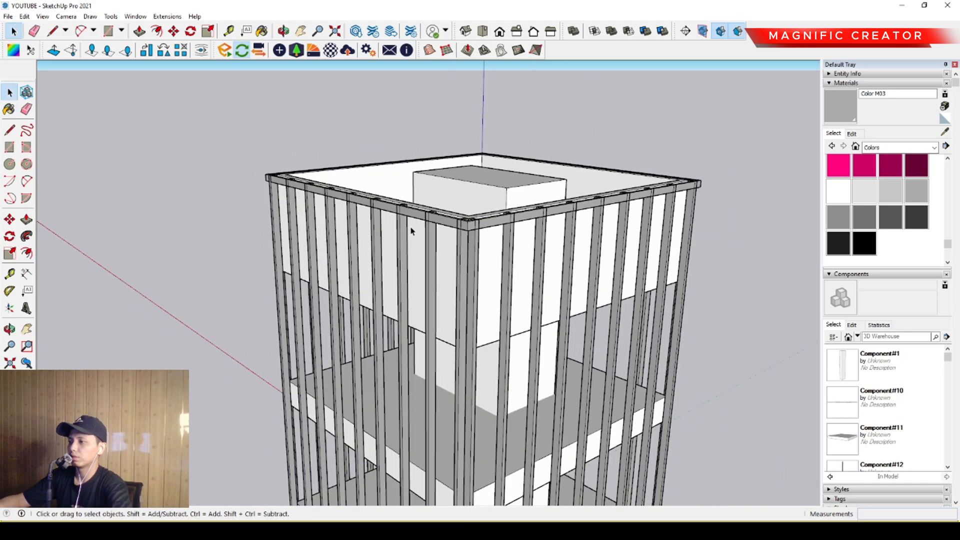
# - Copy the top band straight down to the lower edge of the solid white upper storey
pyautogui.moveTo(411, 230); pyautogui.dragTo(450, 215, button='middle')
pyautogui.scroll(3, 344, 217)
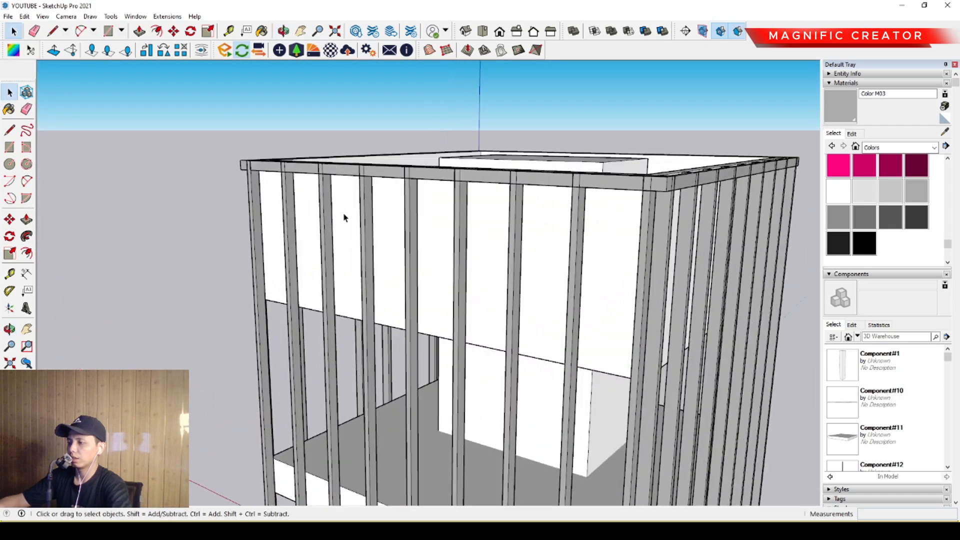
pyautogui.scroll(3, 306, 199)
pyautogui.moveTo(306, 200); pyautogui.dragTo(433, 182, button='middle')
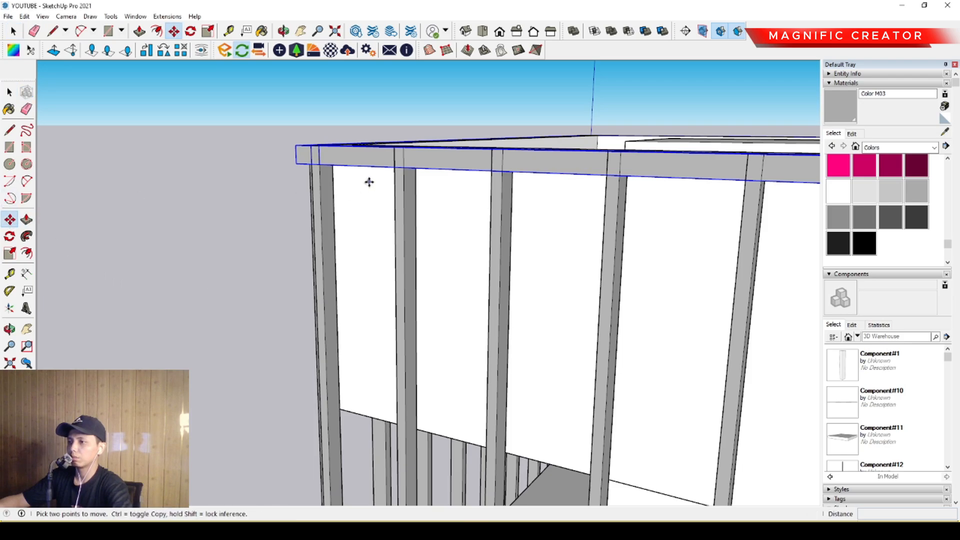
pyautogui.click(436, 172)
pyautogui.press('ctrl')
pyautogui.scroll(5, 428, 251)
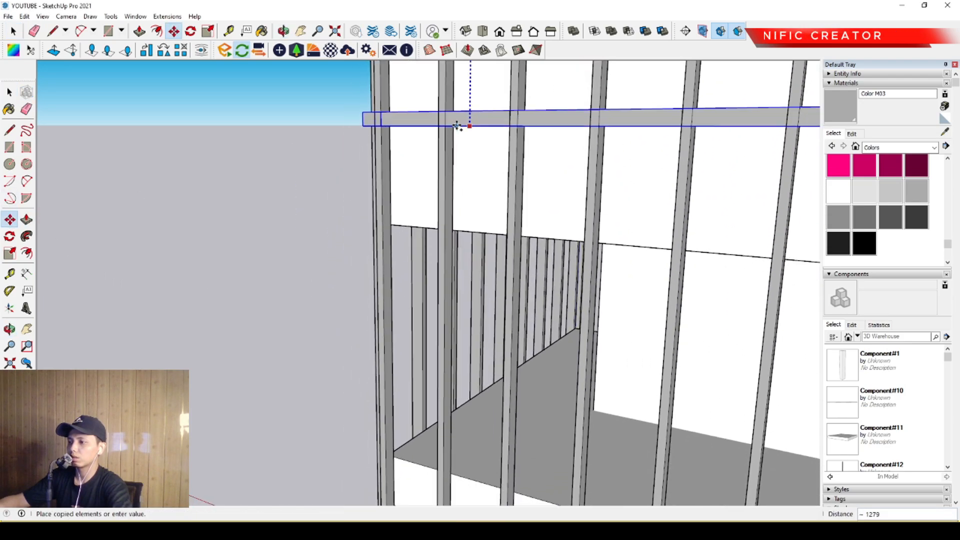
pyautogui.moveTo(482, 215); pyautogui.dragTo(422, 191, button='middle')
pyautogui.press('shift')
pyautogui.scroll(1, 468, 178)
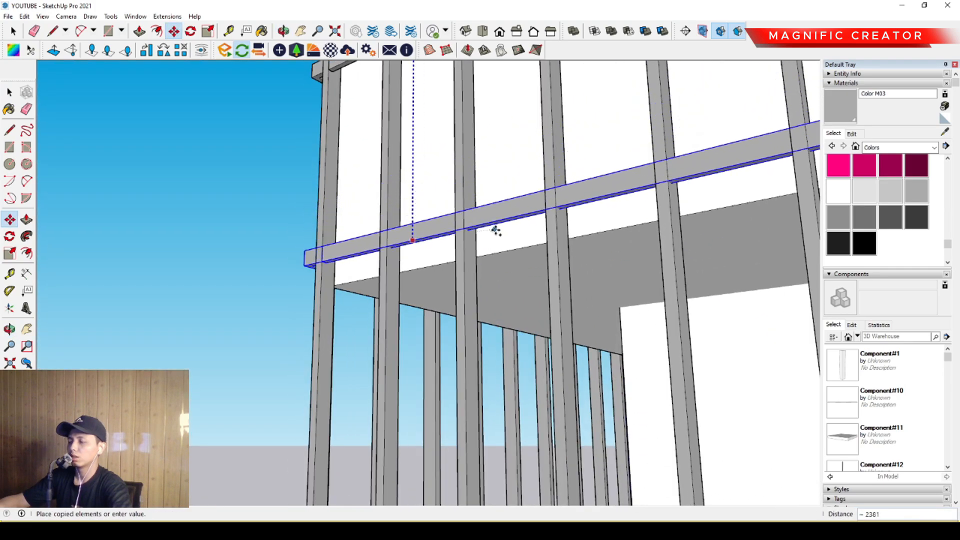
pyautogui.moveTo(516, 256); pyautogui.dragTo(460, 171, button='middle')
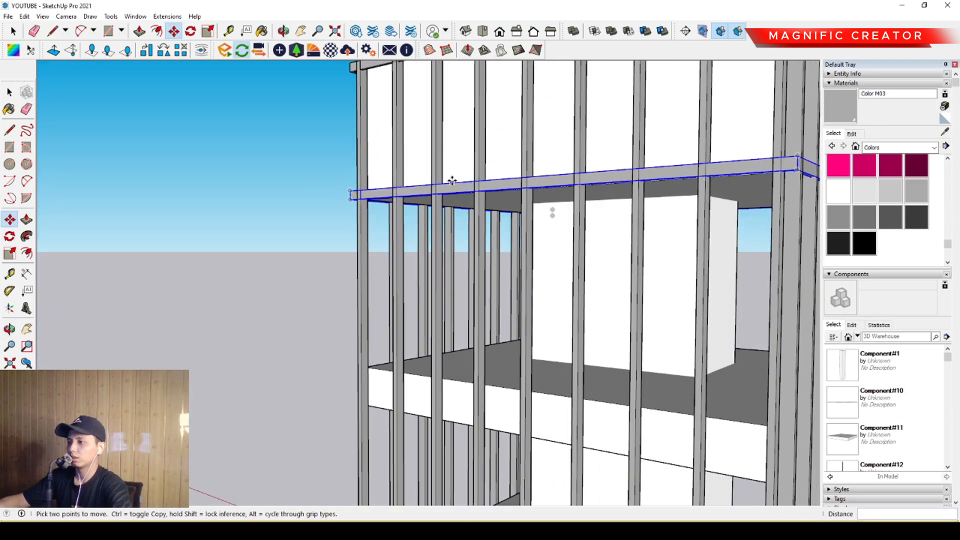
# - Copy the band below the upper storey straight down so it aligns with the upper edge of the middle floor slab
pyautogui.click(453, 184)
pyautogui.scroll(-1, 453, 154)
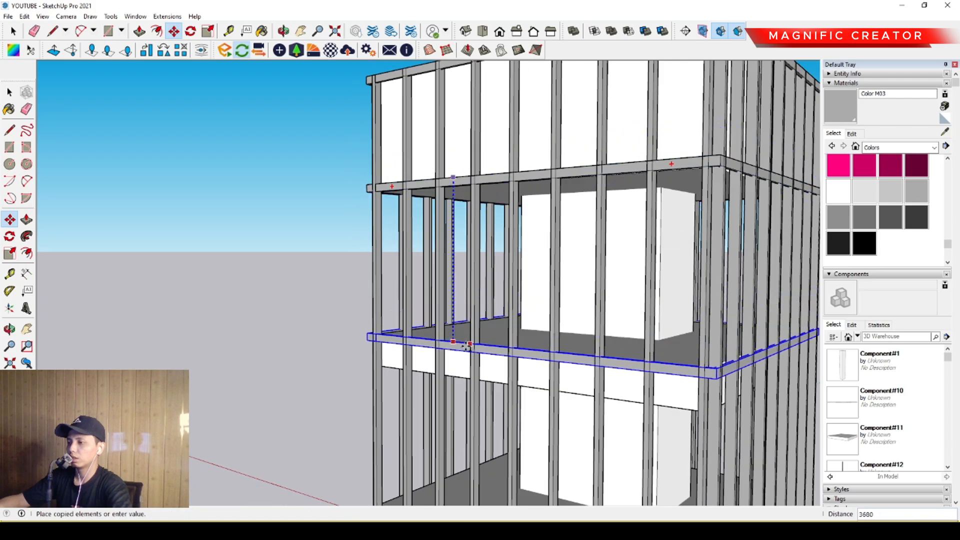
pyautogui.scroll(3, 474, 337)
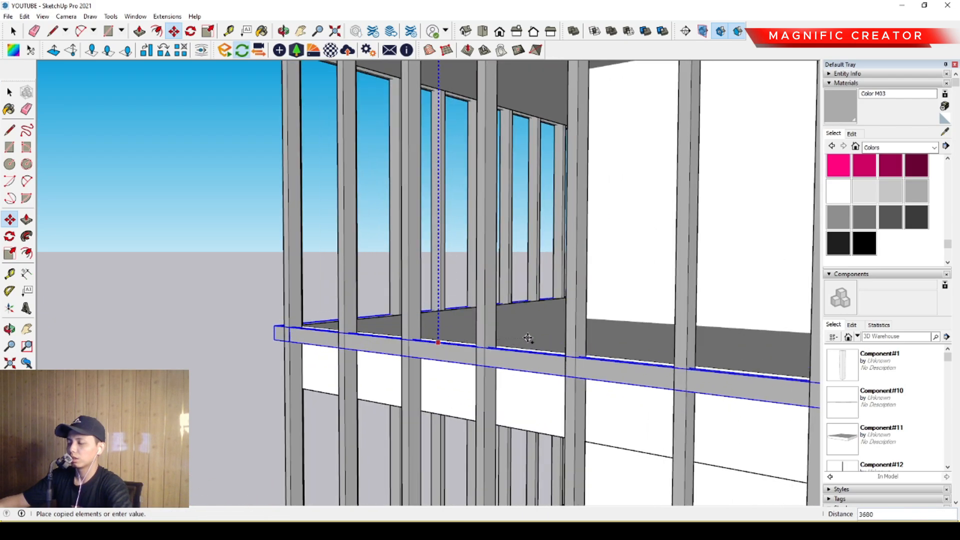
pyautogui.scroll(-6, 448, 341)
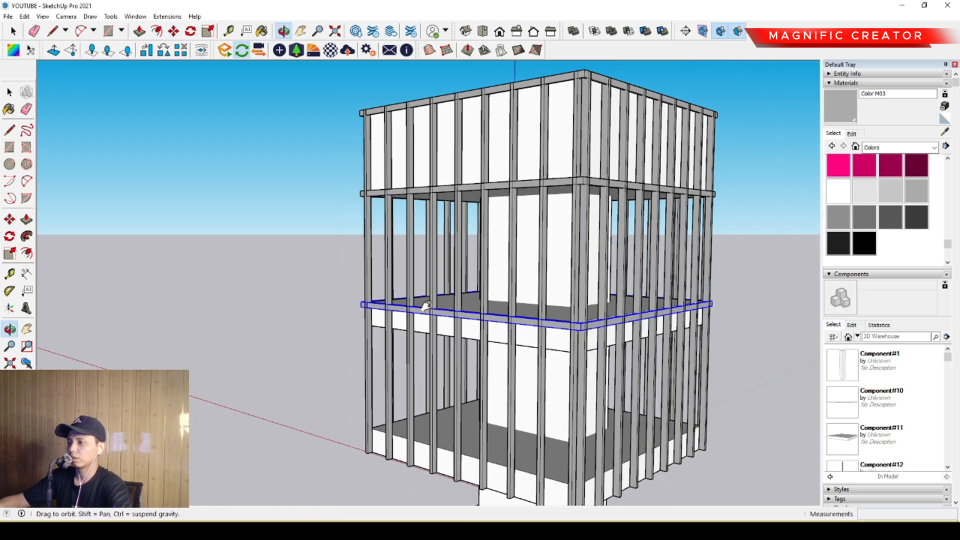
# - Copy the middle slab's upper band straight down so it aligns with the slab's lower edge
pyautogui.scroll(6, 431, 306)
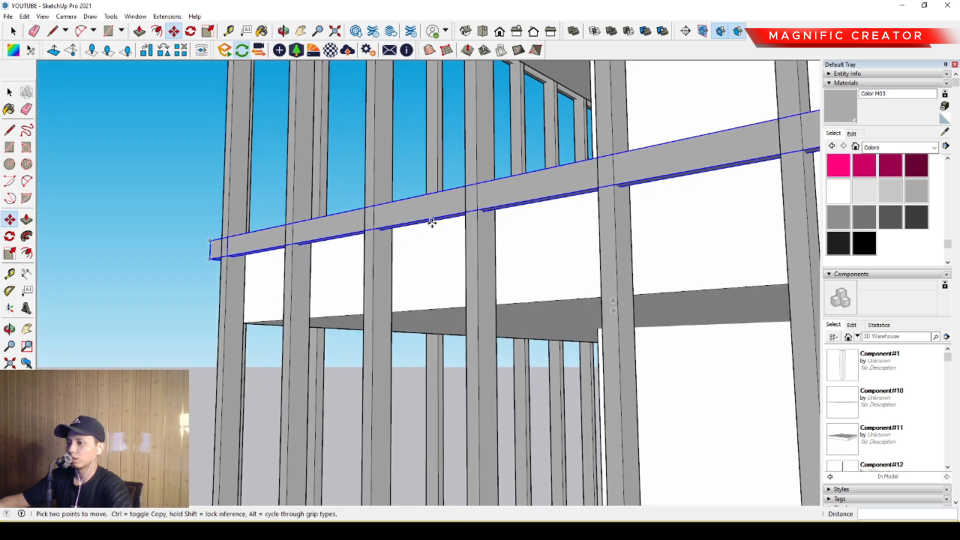
pyautogui.click(432, 222)
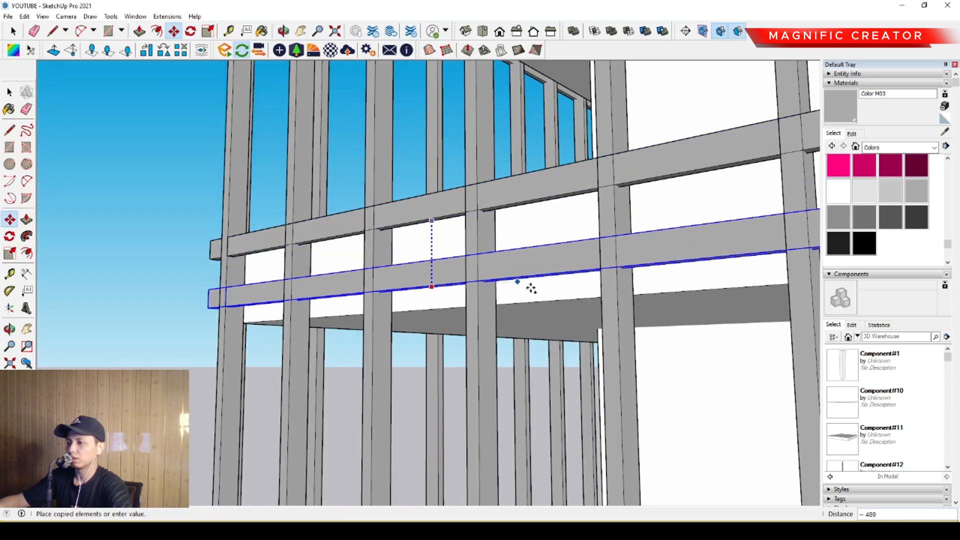
pyautogui.click(545, 311)
pyautogui.press('space')
# - Copy the band at the middle slab's lower edge straight down to the upper edge of the lower floor slab
pyautogui.moveTo(508, 317); pyautogui.dragTo(427, 241, button='middle')
pyautogui.moveTo(446, 249); pyautogui.dragTo(409, 204)
pyautogui.scroll(2, 427, 209)
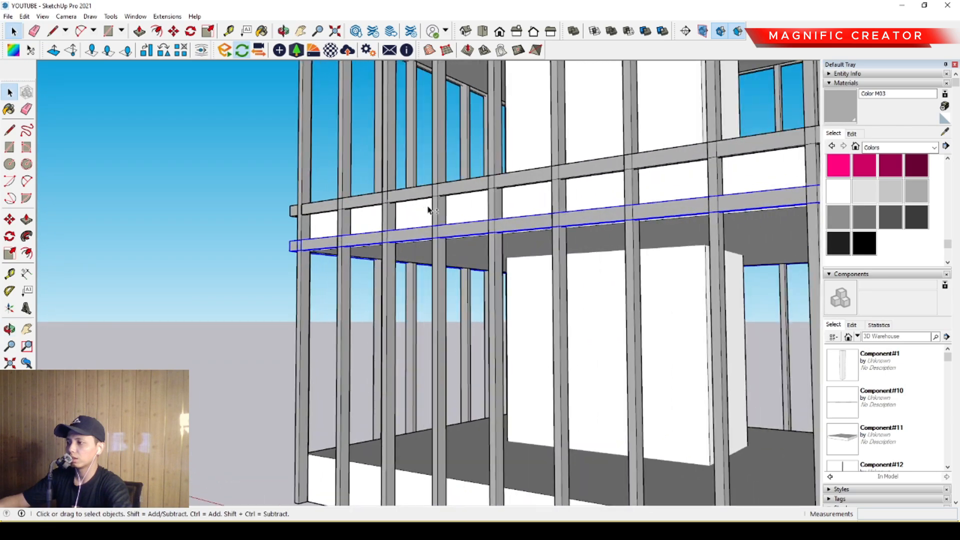
pyautogui.moveTo(429, 210); pyautogui.dragTo(432, 149, button='middle')
pyautogui.scroll(1, 460, 168)
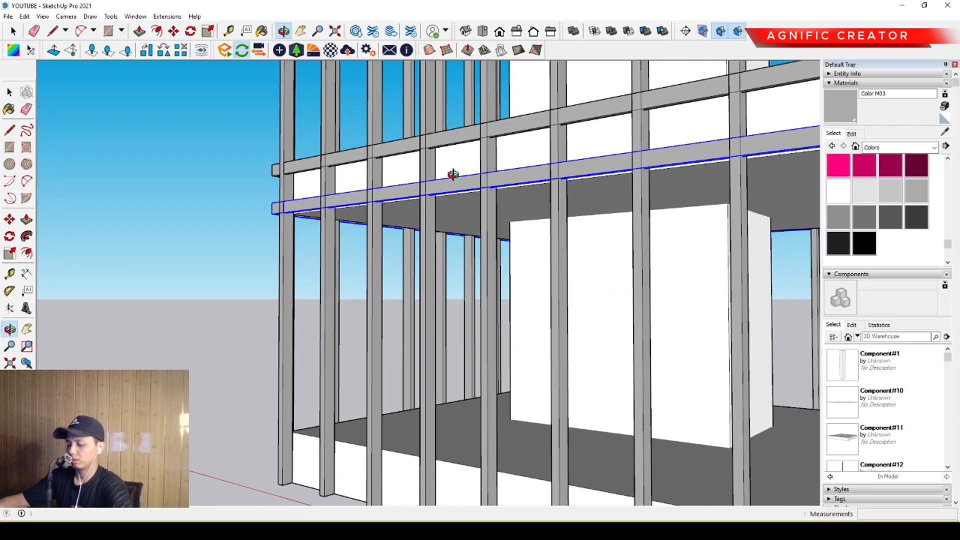
pyautogui.press('m')
pyautogui.click(455, 177)
pyautogui.scroll(-1, 454, 167)
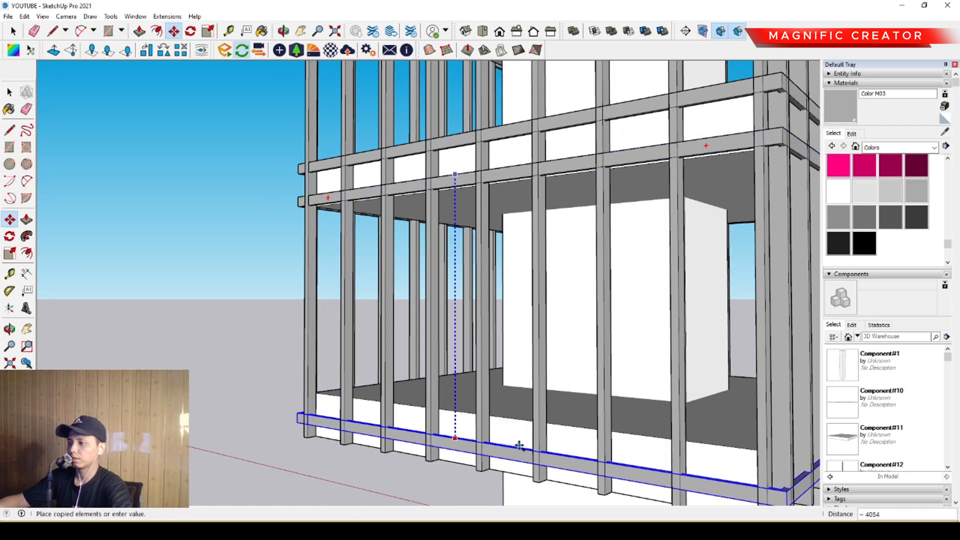
pyautogui.click(521, 413)
pyautogui.press('space')
# - Copy the lower slab's upper band straight down so it aligns with that slab's lower edge
pyautogui.moveTo(464, 404); pyautogui.dragTo(428, 274, button='middle')
pyautogui.scroll(2, 465, 317)
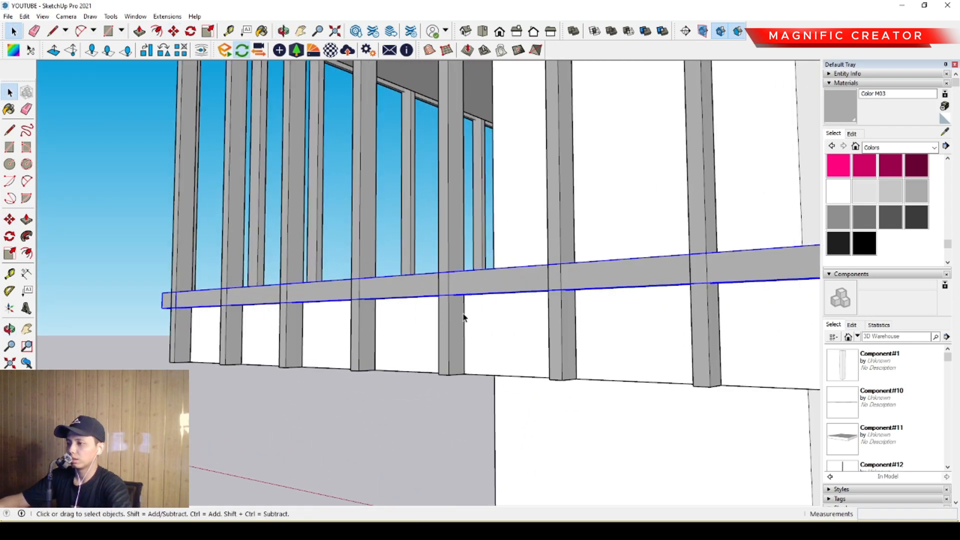
pyautogui.moveTo(465, 317); pyautogui.dragTo(444, 270, button='middle')
pyautogui.press('m')
pyautogui.click(480, 233)
pyautogui.press('ctrl')
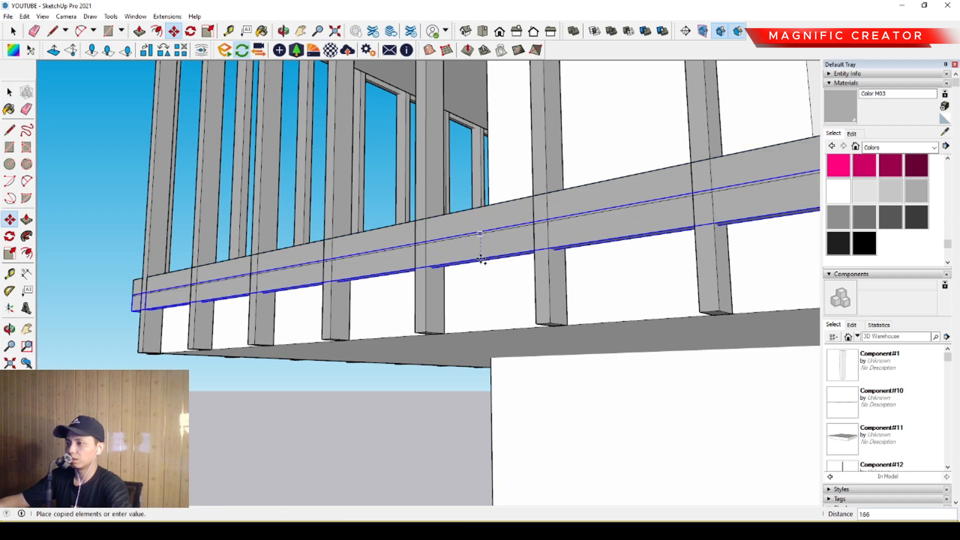
pyautogui.press('space')
# - Examine the copied bands around the building from several sides
pyautogui.scroll(-5, 440, 332)
pyautogui.keyDown('shift'); pyautogui.moveTo(439, 332); pyautogui.dragTo(410, 409, button='middle'); pyautogui.keyUp('shift')
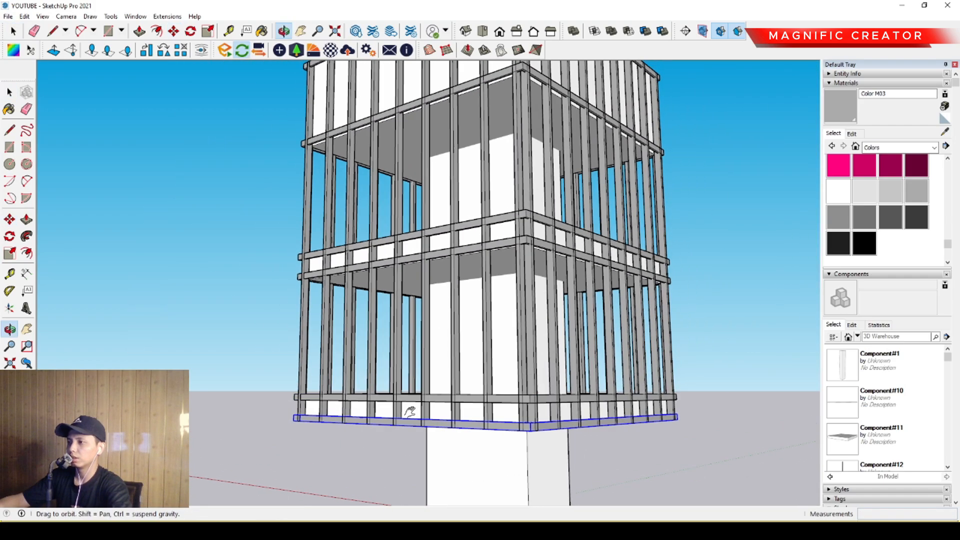
pyautogui.moveTo(407, 325); pyautogui.dragTo(444, 349, button='middle')
pyautogui.scroll(-1, 490, 299)
pyautogui.moveTo(489, 298); pyautogui.dragTo(332, 365, button='middle')
pyautogui.moveTo(449, 358); pyautogui.dragTo(465, 325, button='middle')
pyautogui.scroll(4, 384, 383)
pyautogui.moveTo(384, 383); pyautogui.dragTo(522, 367, button='middle')
pyautogui.scroll(-3, 463, 387)
pyautogui.moveTo(463, 386); pyautogui.dragTo(551, 349, button='middle')
pyautogui.scroll(4, 507, 288)
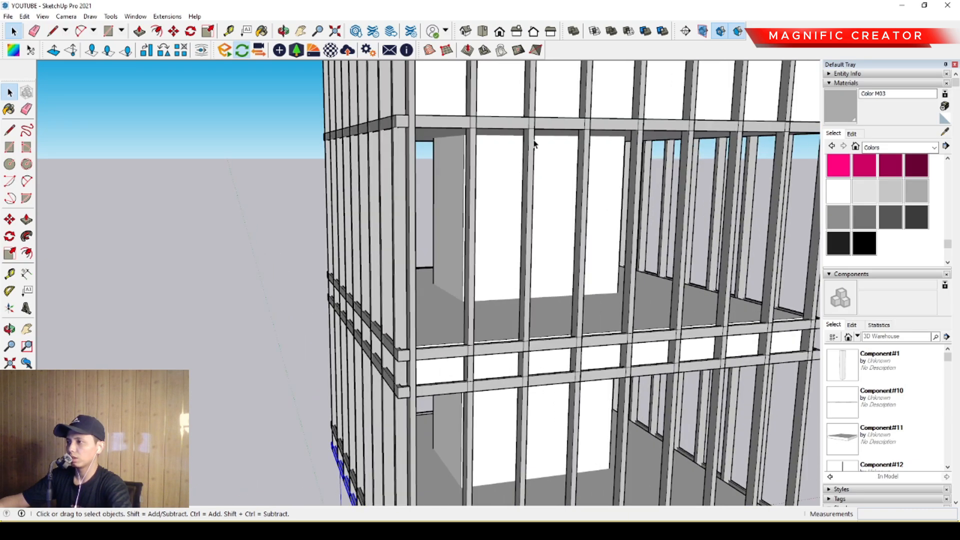
pyautogui.scroll(3, 533, 146)
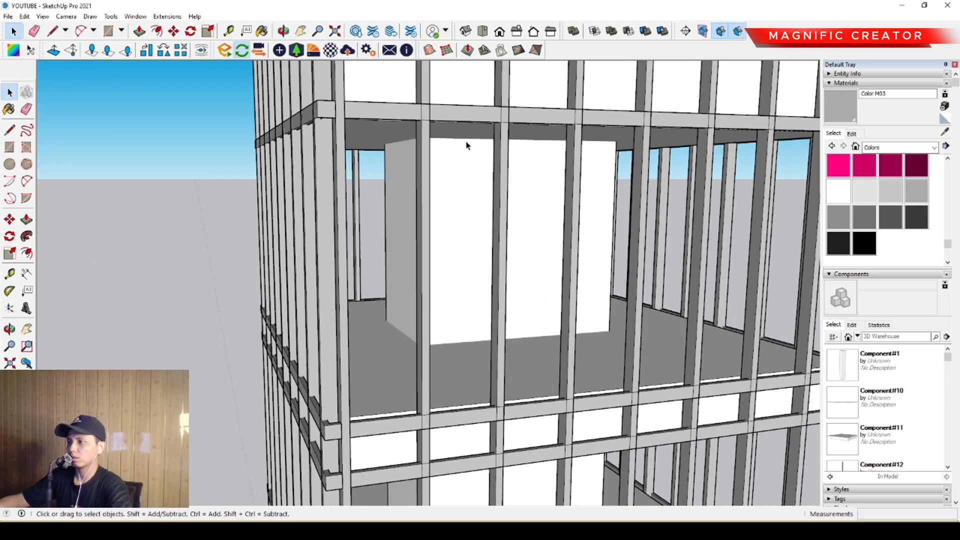
pyautogui.press('l')
pyautogui.click(509, 122)
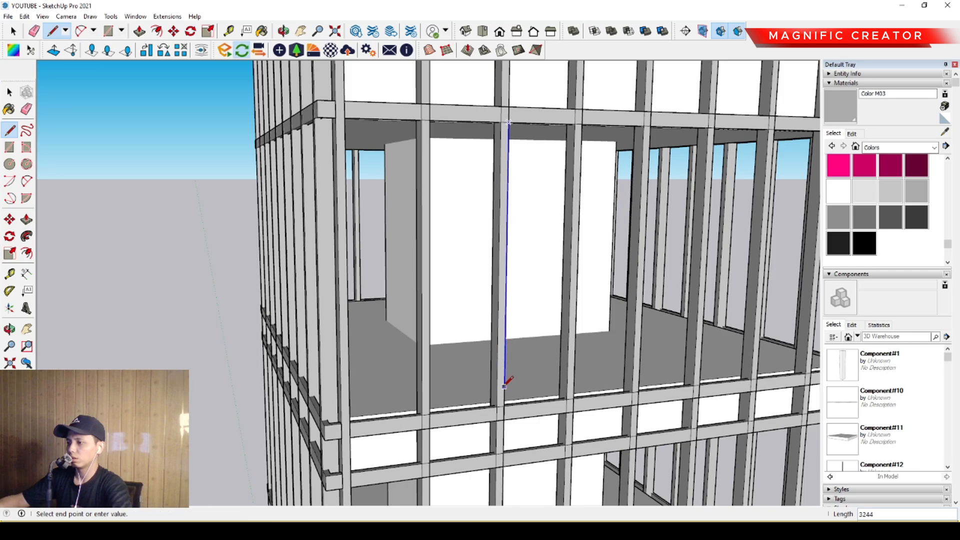
pyautogui.press('space')
pyautogui.scroll(-4, 504, 346)
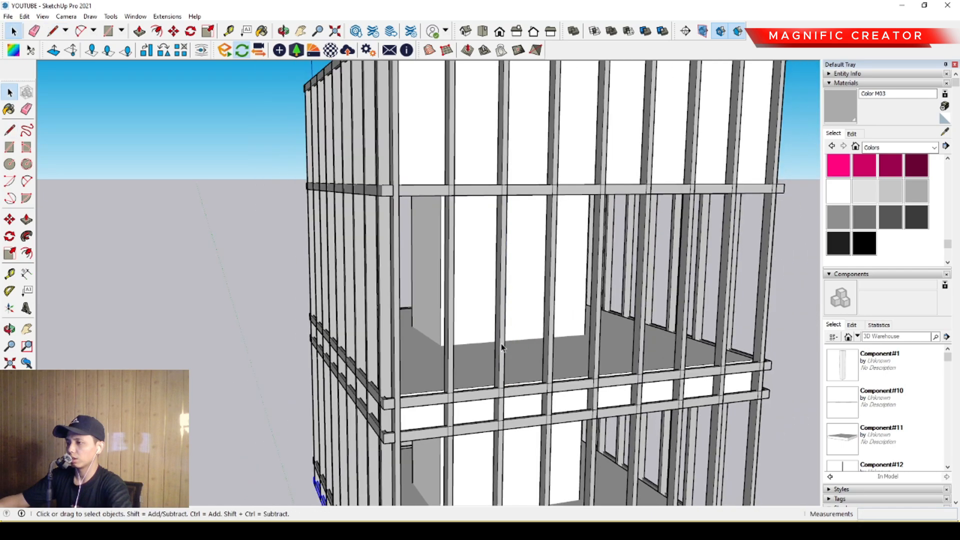
pyautogui.moveTo(503, 347); pyautogui.dragTo(417, 324, button='middle')
pyautogui.scroll(-2, 470, 340)
pyautogui.scroll(3, 430, 368)
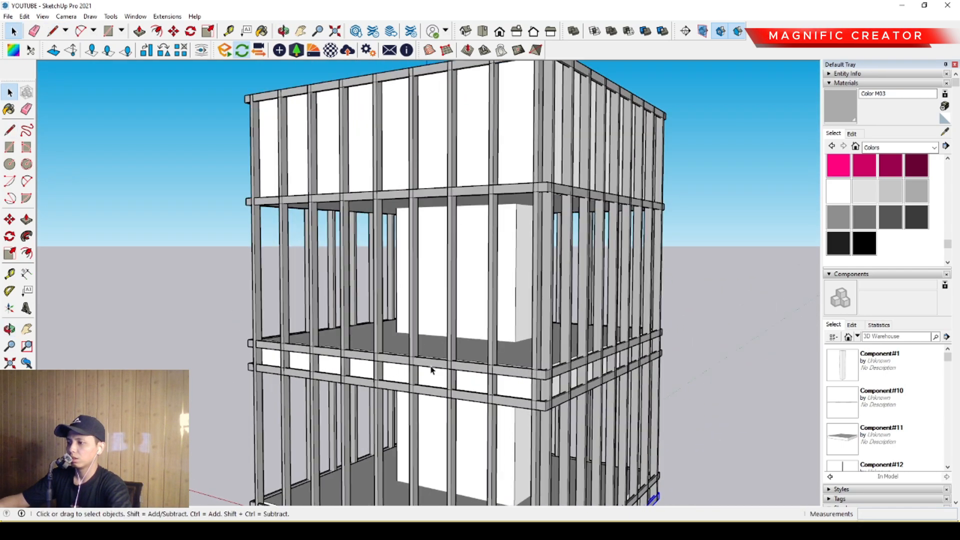
# - Draw a vertical guide line across the upper open storey, from the band above it to the middle slab's upper band
pyautogui.click(418, 363)
pyautogui.scroll(2, 412, 359)
pyautogui.keyDown('shift'); pyautogui.moveTo(412, 359); pyautogui.dragTo(428, 390, button='middle'); pyautogui.keyUp('shift')
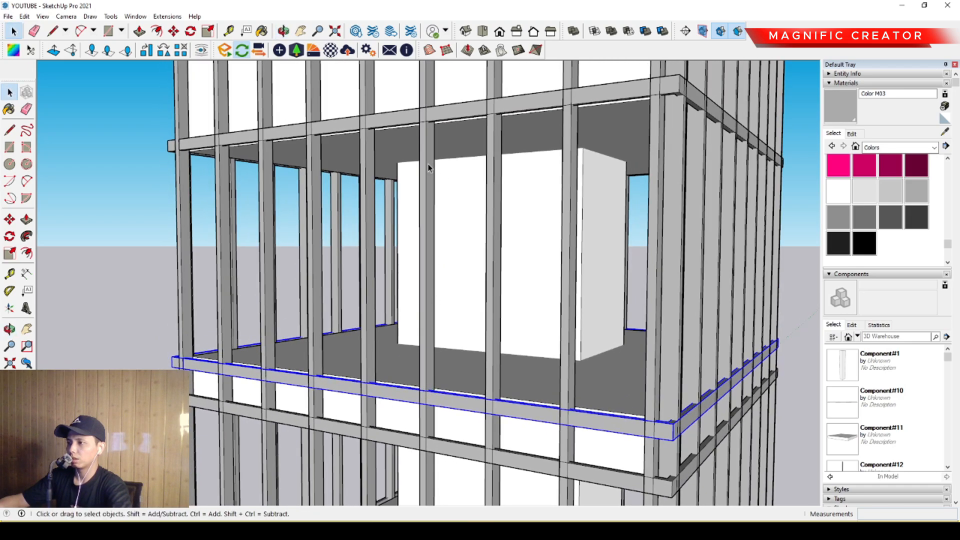
pyautogui.press('l')
pyautogui.click(395, 124)
pyautogui.moveTo(403, 152); pyautogui.dragTo(467, 162, button='middle')
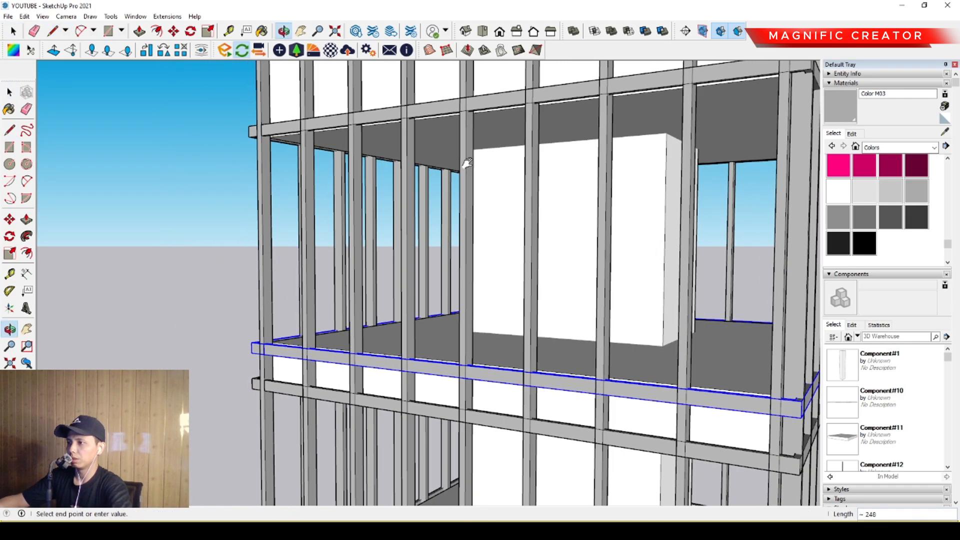
pyautogui.click(508, 350)
pyautogui.press('space')
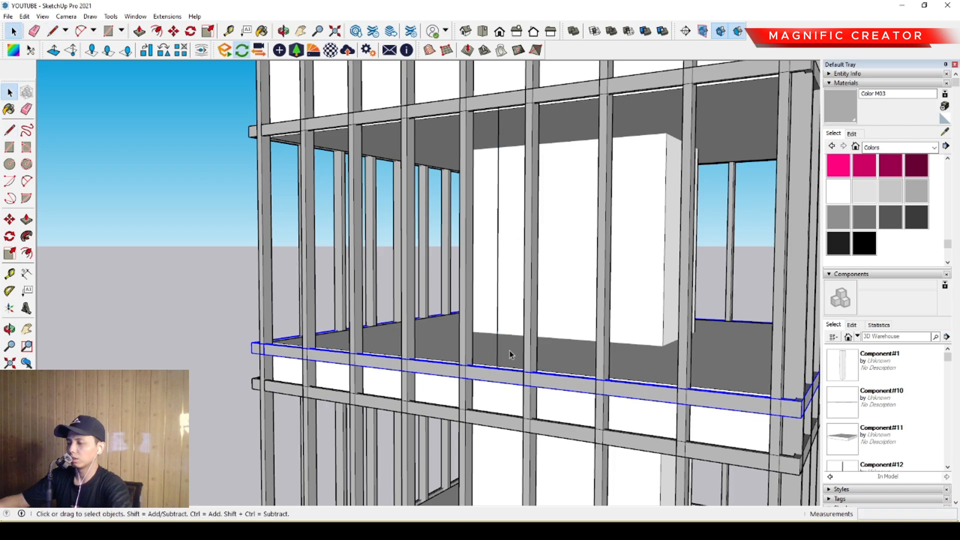
pyautogui.scroll(-2, 509, 350)
pyautogui.moveTo(509, 350); pyautogui.dragTo(493, 356, button='middle')
pyautogui.scroll(3, 485, 378)
pyautogui.press('l')
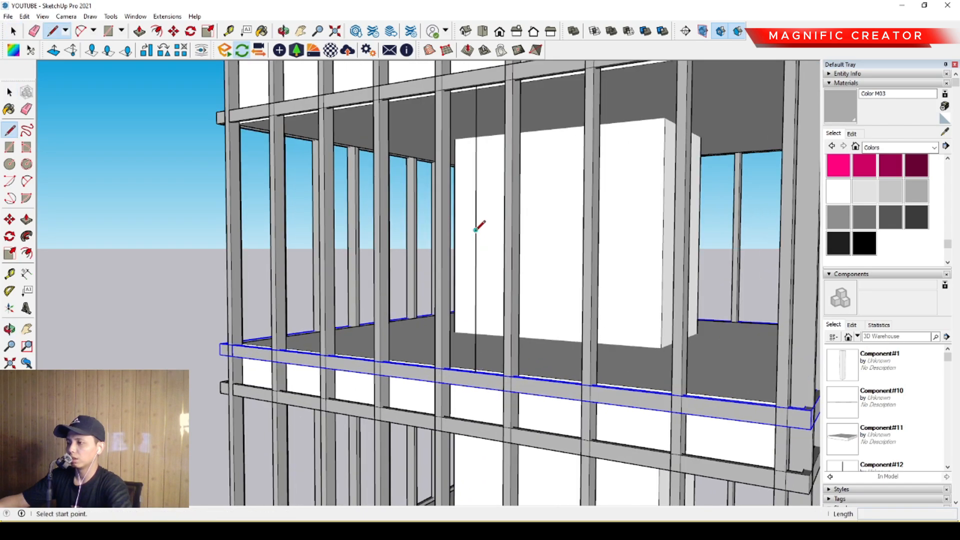
pyautogui.moveTo(514, 225); pyautogui.dragTo(251, 227, button='middle')
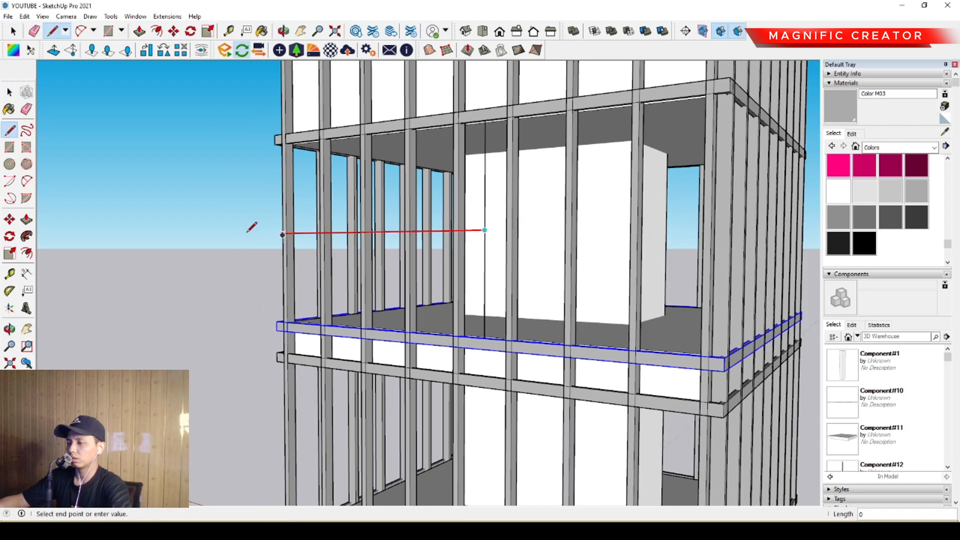
pyautogui.press('space')
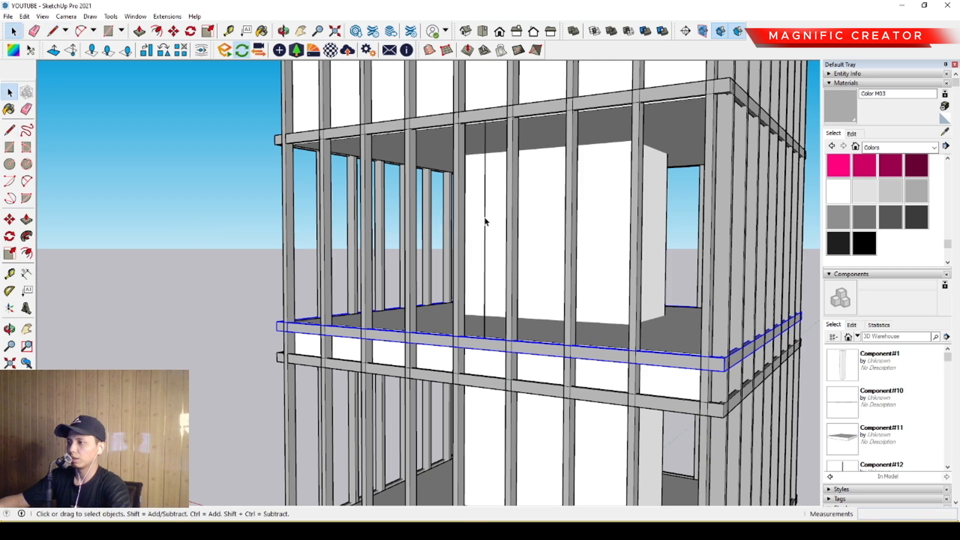
pyautogui.press('l')
pyautogui.click(484, 222)
pyautogui.press('space')
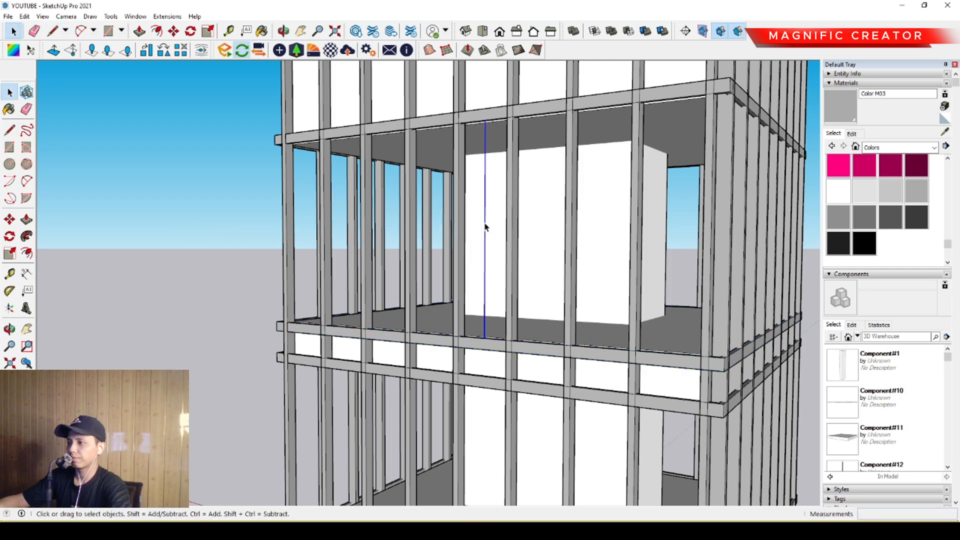
# - Draw a horizontal guide line from the vertical line's midpoint outward past the facade's corner
pyautogui.press('l')
pyautogui.click(485, 230)
pyautogui.scroll(-2, 549, 224)
pyautogui.moveTo(550, 225); pyautogui.dragTo(620, 253, button='middle')
pyautogui.scroll(1, 621, 252)
pyautogui.scroll(1, 550, 249)
pyautogui.scroll(-3, 525, 245)
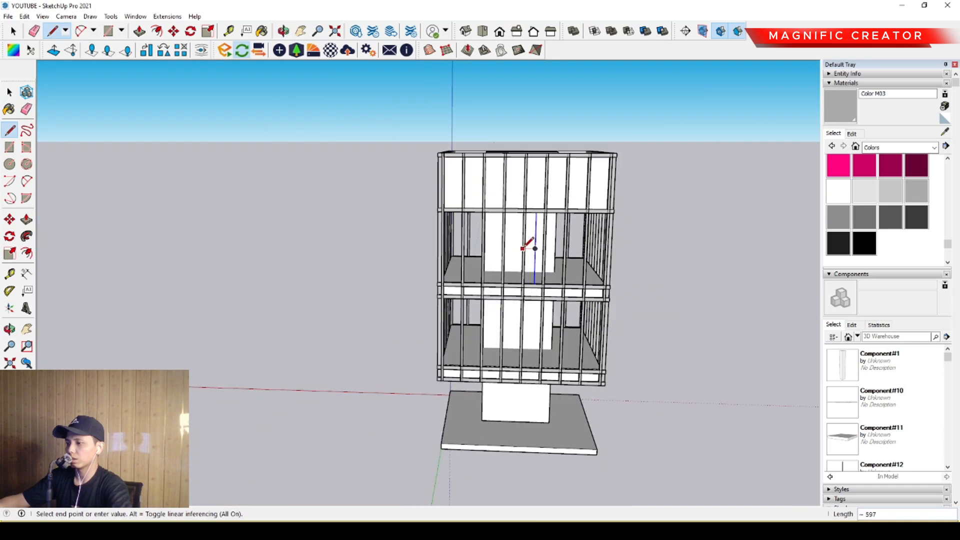
pyautogui.scroll(2, 510, 242)
pyautogui.click(242, 246)
pyautogui.press('space')
# - Copy the middle slab's upper band straight up by its vertical edge's midpoint so it centres on the horizontal guide line
pyautogui.scroll(3, 482, 275)
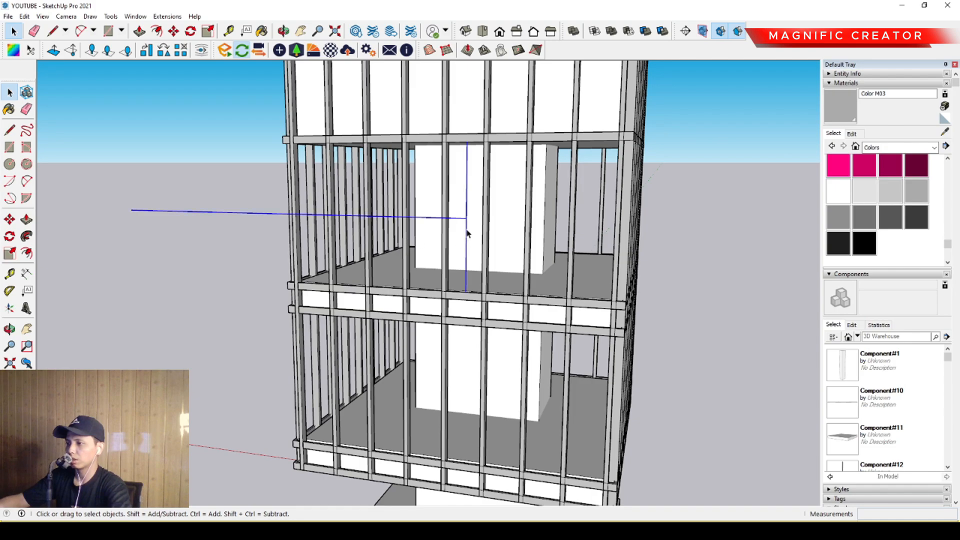
pyautogui.scroll(1, 508, 310)
pyautogui.click(457, 297)
pyautogui.scroll(2, 457, 297)
pyautogui.moveTo(457, 296); pyautogui.dragTo(444, 311, button='middle')
pyautogui.scroll(2, 284, 299)
pyautogui.moveTo(283, 298); pyautogui.dragTo(470, 370, button='middle')
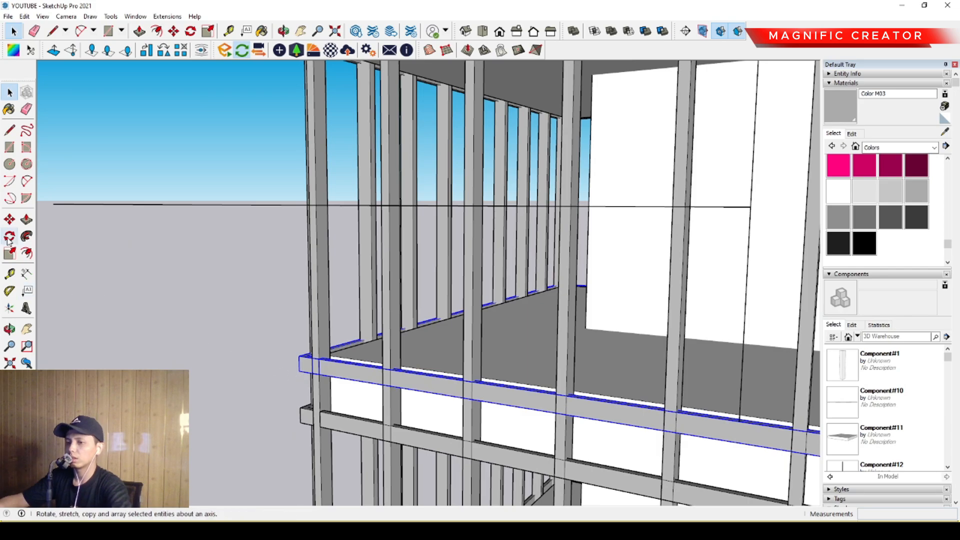
pyautogui.press('m')
pyautogui.moveTo(208, 295); pyautogui.dragTo(303, 369, button='middle')
pyautogui.scroll(2, 300, 370)
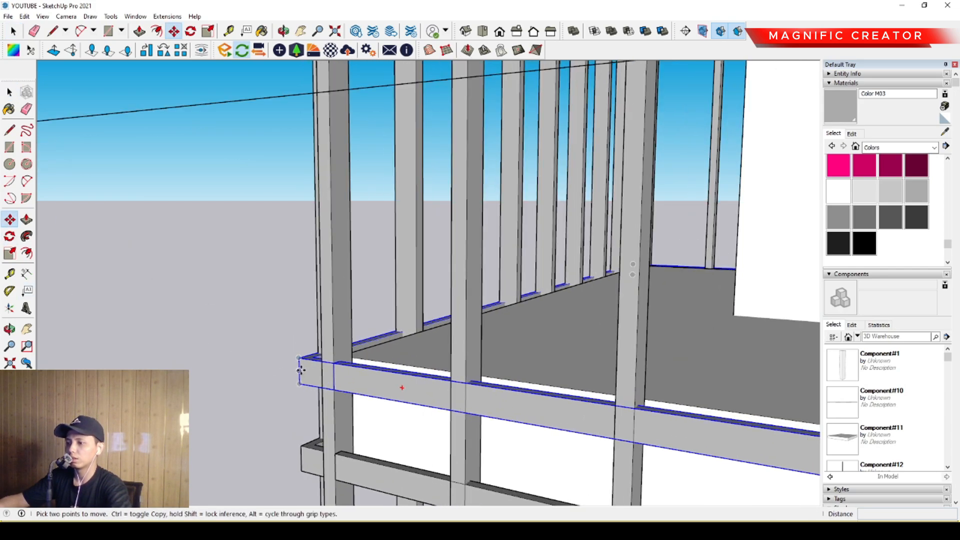
pyautogui.scroll(-3, 300, 369)
pyautogui.click(303, 319)
pyautogui.press('ctrl')
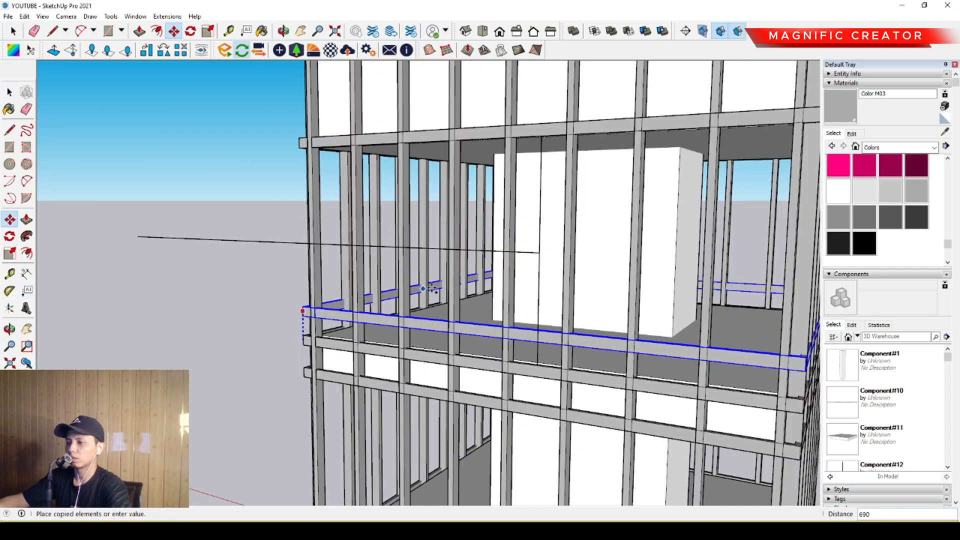
pyautogui.scroll(5, 450, 287)
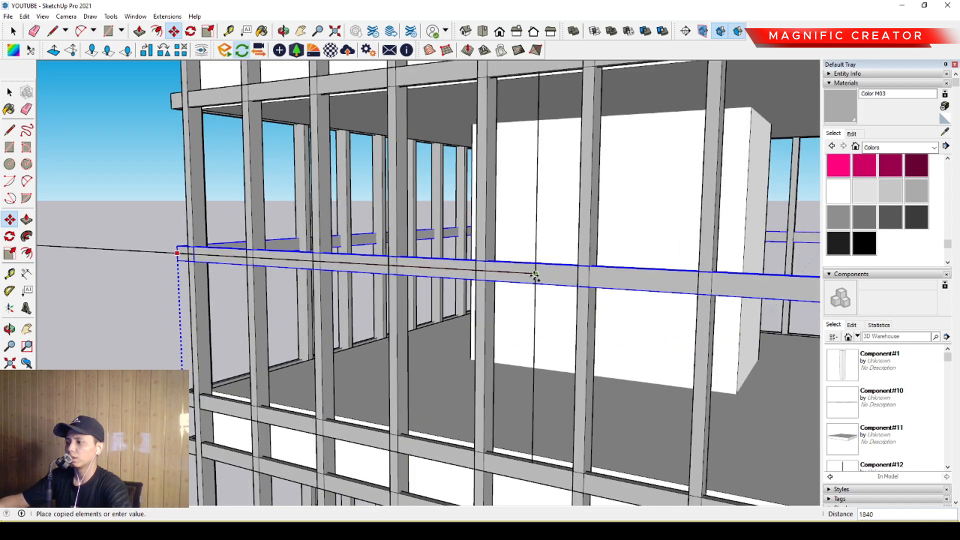
pyautogui.click(535, 274)
pyautogui.scroll(-5, 535, 274)
pyautogui.moveTo(534, 272)
pyautogui.mouseDown(button='middle')
pyautogui.moveTo(498, 268)
pyautogui.moveTo(549, 188)
pyautogui.moveTo(598, 184)
pyautogui.moveTo(491, 208)
pyautogui.moveTo(510, 207)
pyautogui.mouseUp(button='middle')
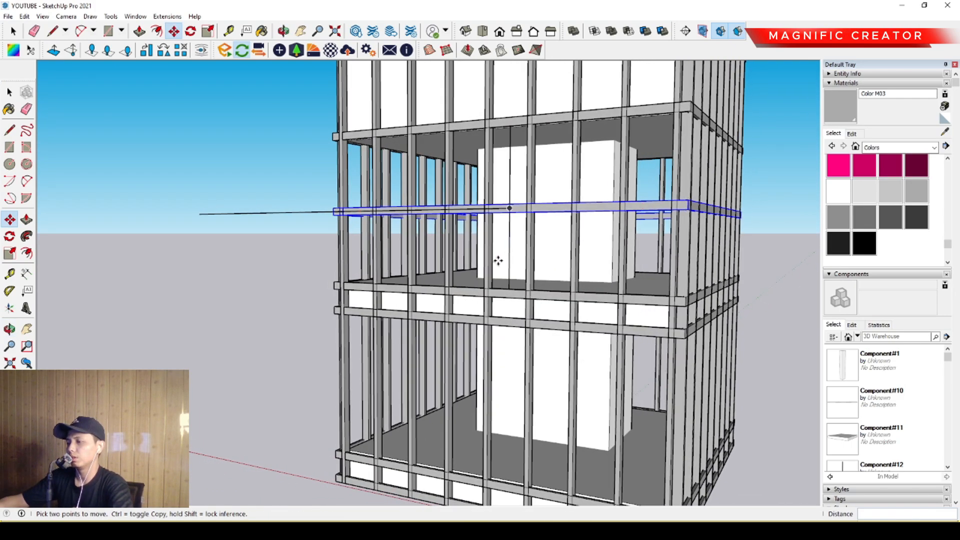
pyautogui.press('space')
# - Examine the mid-height band on the upper open storey from several sides of the building
pyautogui.scroll(-2, 467, 294)
pyautogui.moveTo(467, 295); pyautogui.dragTo(665, 272, button='middle')
pyautogui.scroll(3, 463, 245)
pyautogui.scroll(1, 484, 278)
pyautogui.keyDown('shift'); pyautogui.moveTo(484, 278); pyautogui.dragTo(448, 297, button='middle'); pyautogui.keyUp('shift')
pyautogui.moveTo(448, 297); pyautogui.dragTo(475, 296, button='middle')
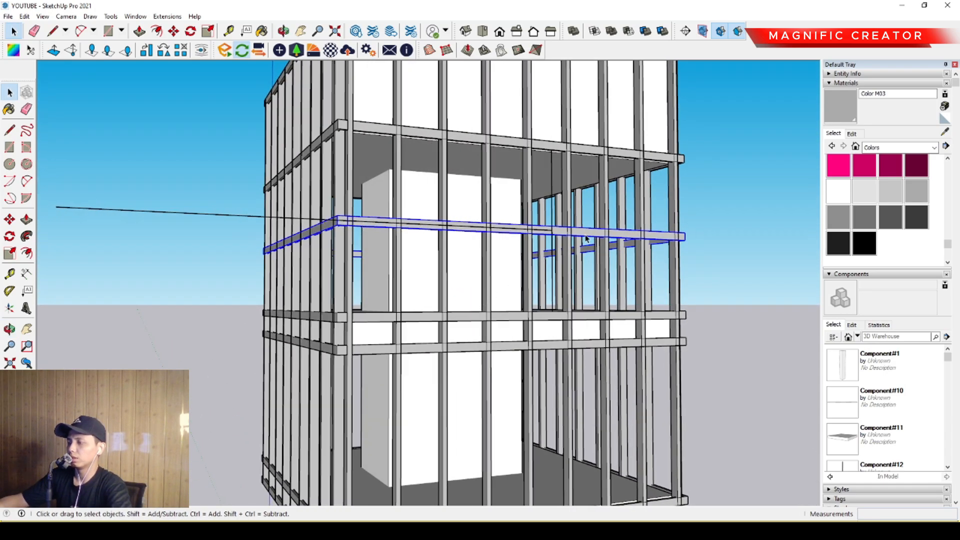
pyautogui.moveTo(637, 240); pyautogui.dragTo(365, 233, button='middle')
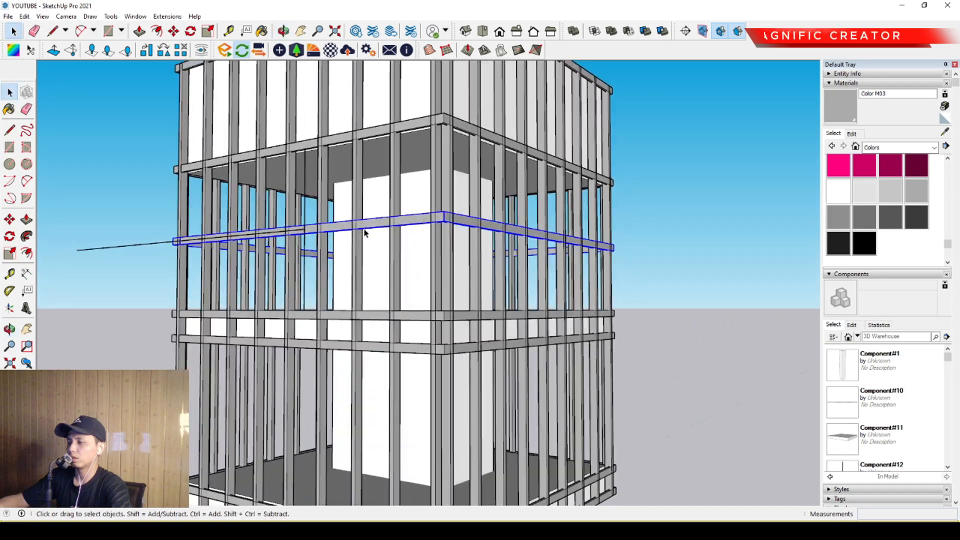
pyautogui.moveTo(589, 234); pyautogui.dragTo(472, 239, button='middle')
pyautogui.moveTo(320, 237); pyautogui.dragTo(481, 238, button='middle')
pyautogui.scroll(-1, 359, 257)
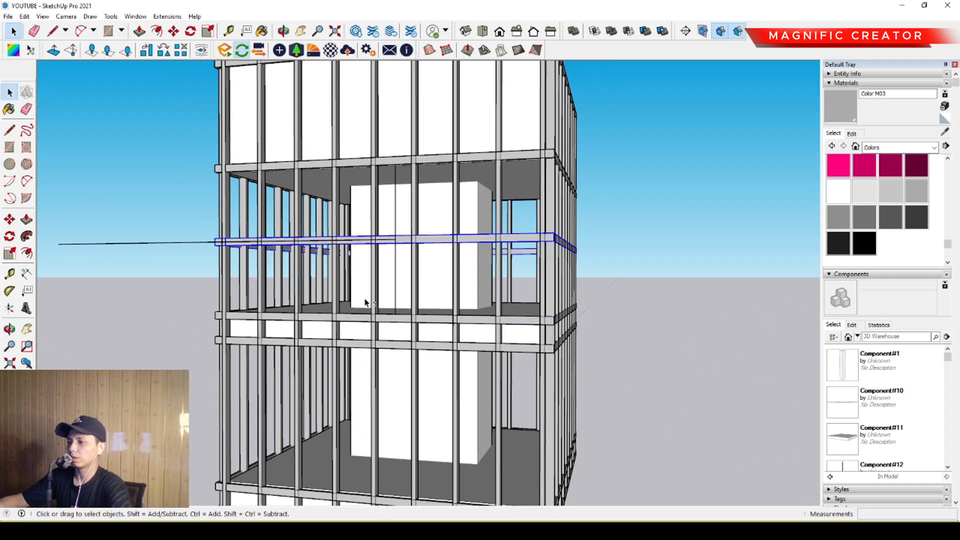
pyautogui.keyDown('shift'); pyautogui.moveTo(365, 299); pyautogui.dragTo(422, 261, button='middle'); pyautogui.keyUp('shift')
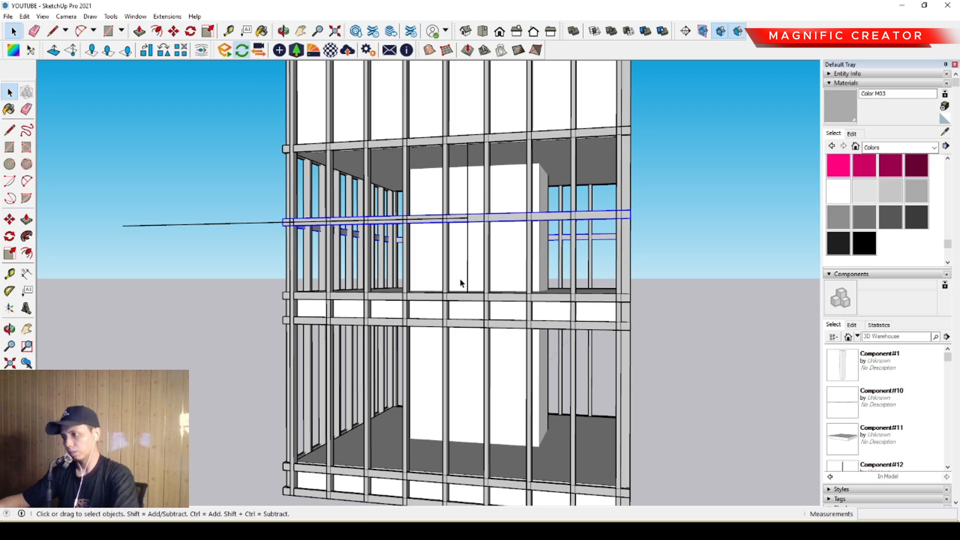
pyautogui.scroll(2, 502, 297)
pyautogui.moveTo(502, 299); pyautogui.dragTo(468, 305, button='middle')
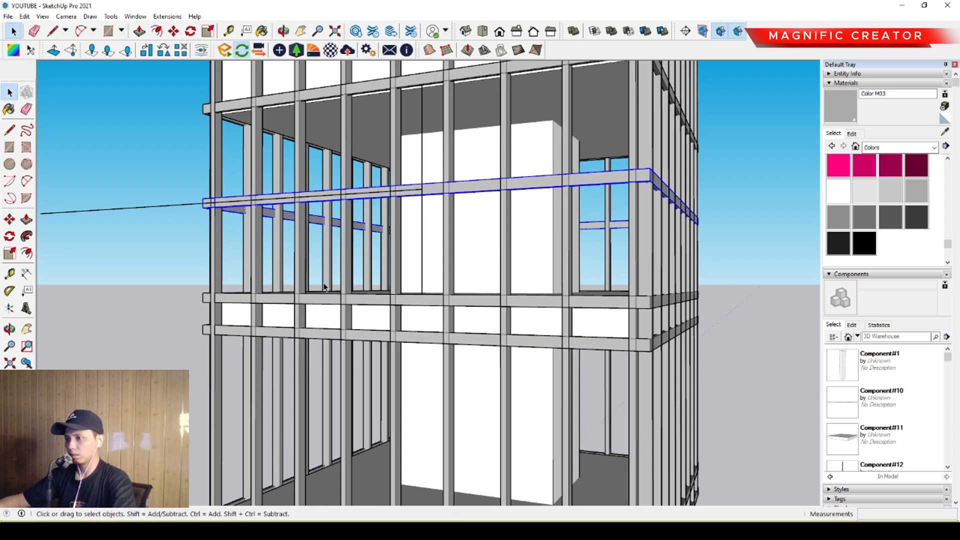
# - Delete both guide lines and the mid-height band from the upper open storey
pyautogui.scroll(-2, 310, 280)
pyautogui.keyDown('shift'); pyautogui.moveTo(213, 245); pyautogui.dragTo(256, 254, button='middle'); pyautogui.keyUp('shift')
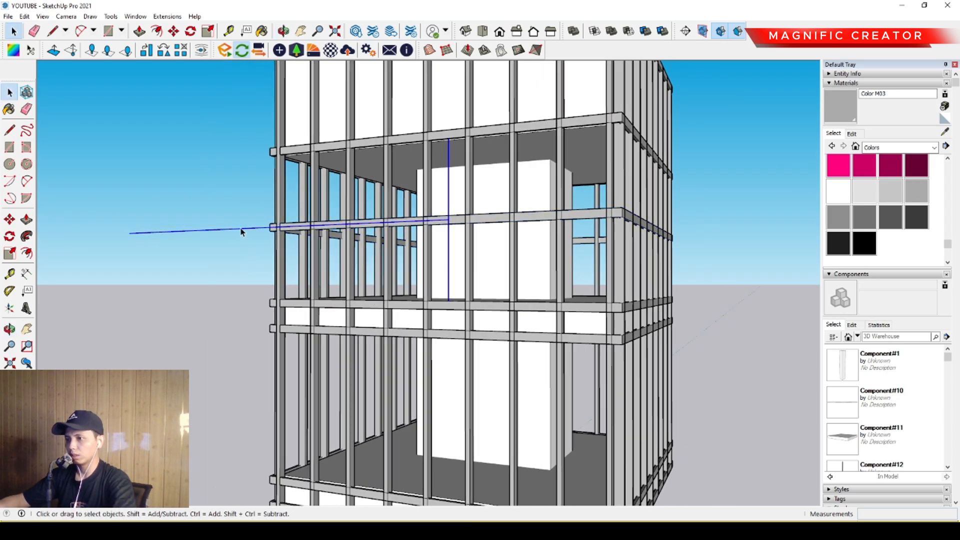
pyautogui.scroll(2, 461, 231)
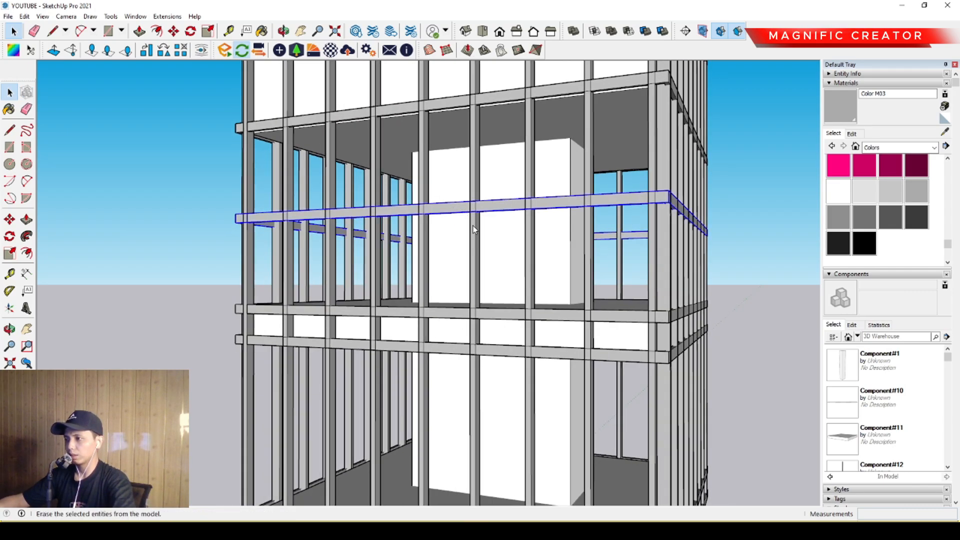
pyautogui.press('Delete')
# - Copy the horizontal band below the roof parapet straight down by 800 into the upper open storey
pyautogui.moveTo(392, 306)
pyautogui.mouseDown(button='middle')
pyautogui.moveTo(407, 317)
pyautogui.moveTo(396, 300)
pyautogui.mouseUp(button='middle')
pyautogui.scroll(1, 419, 131)
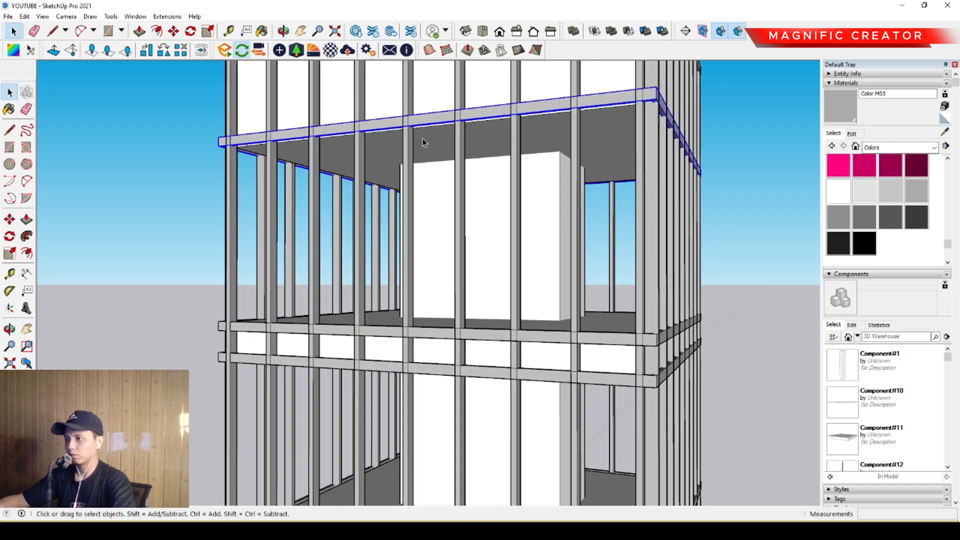
pyautogui.click(9, 221)
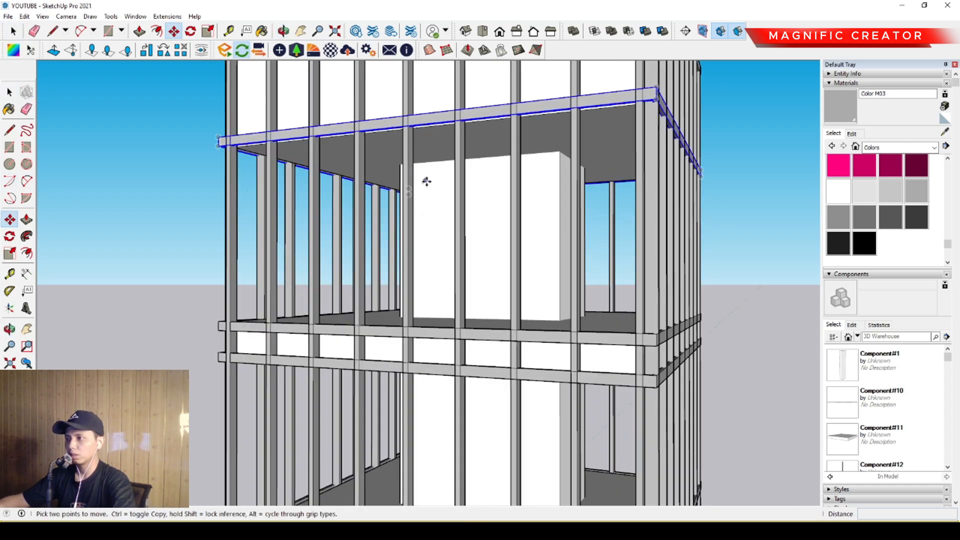
pyautogui.scroll(-1, 436, 179)
pyautogui.scroll(2, 436, 178)
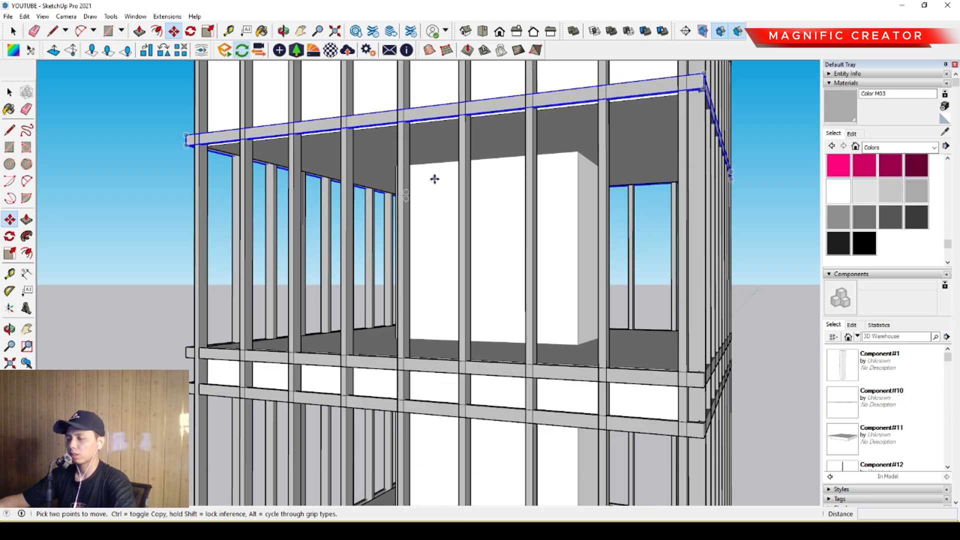
pyautogui.press('ctrl')
pyautogui.click(436, 172)
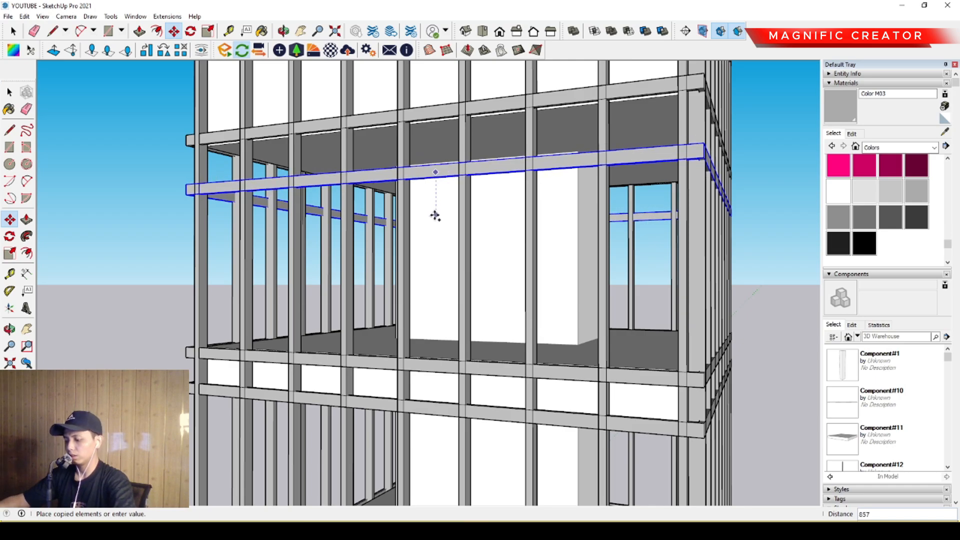
pyautogui.press('Return')
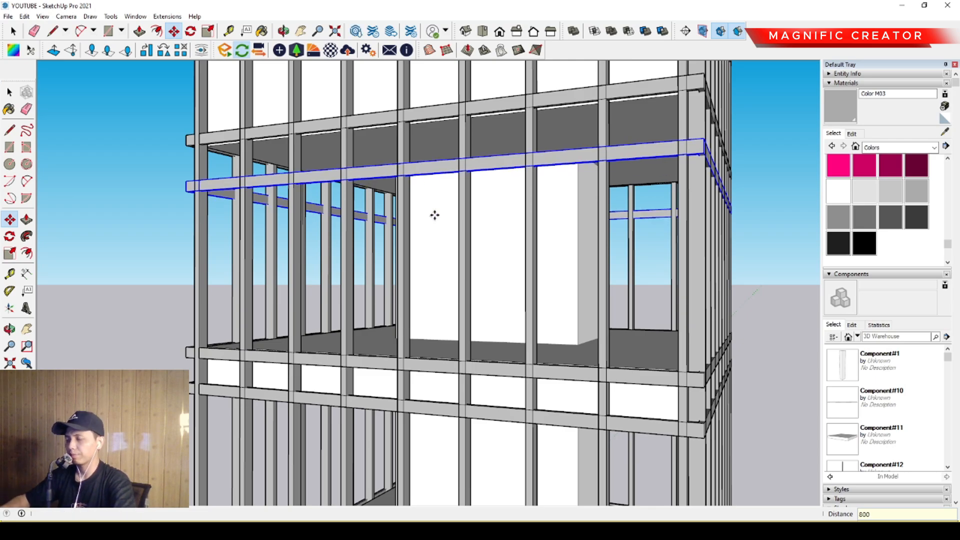
pyautogui.press('space')
# - Move the middle slab's upper band straight up so it wraps the upper open storey above floor level
pyautogui.moveTo(433, 367); pyautogui.dragTo(447, 352, button='middle')
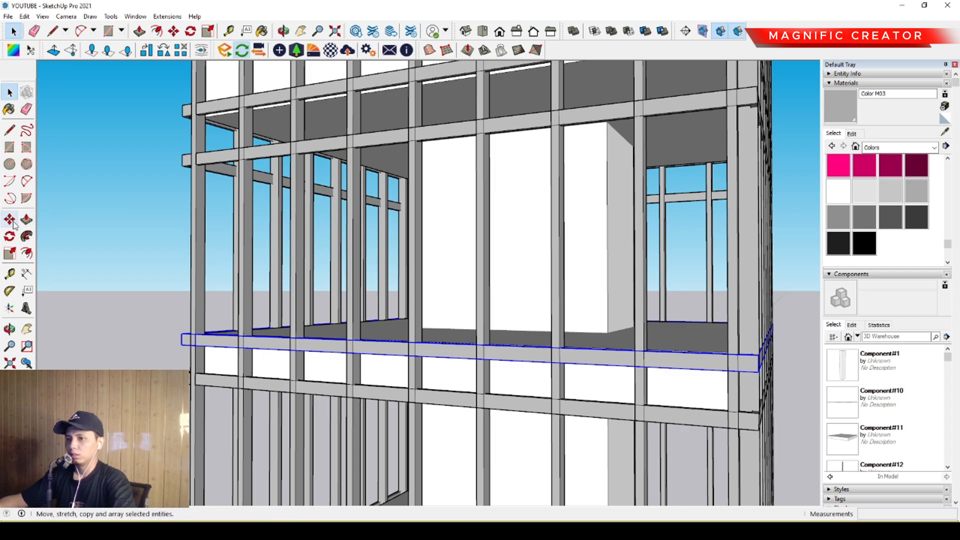
pyautogui.click(509, 346)
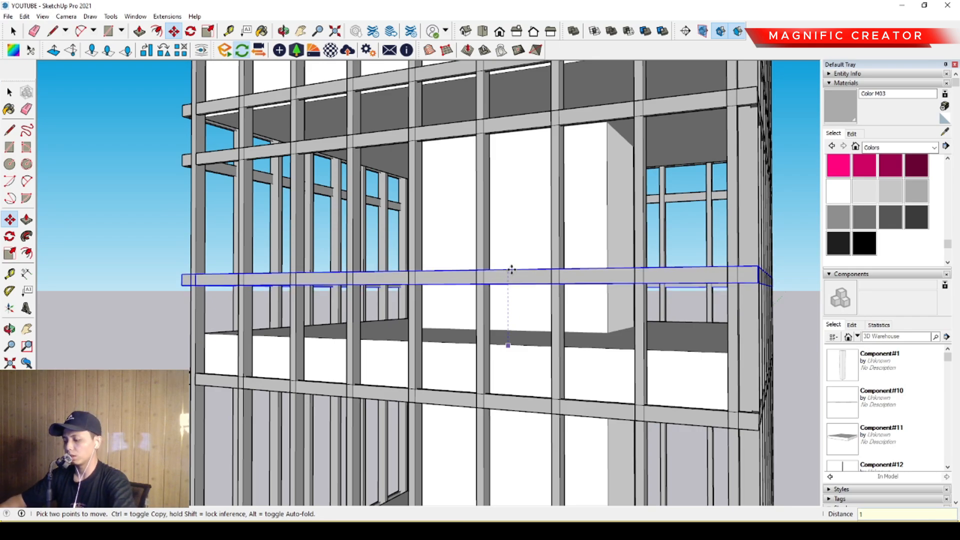
pyautogui.click(511, 270)
pyautogui.press('space')
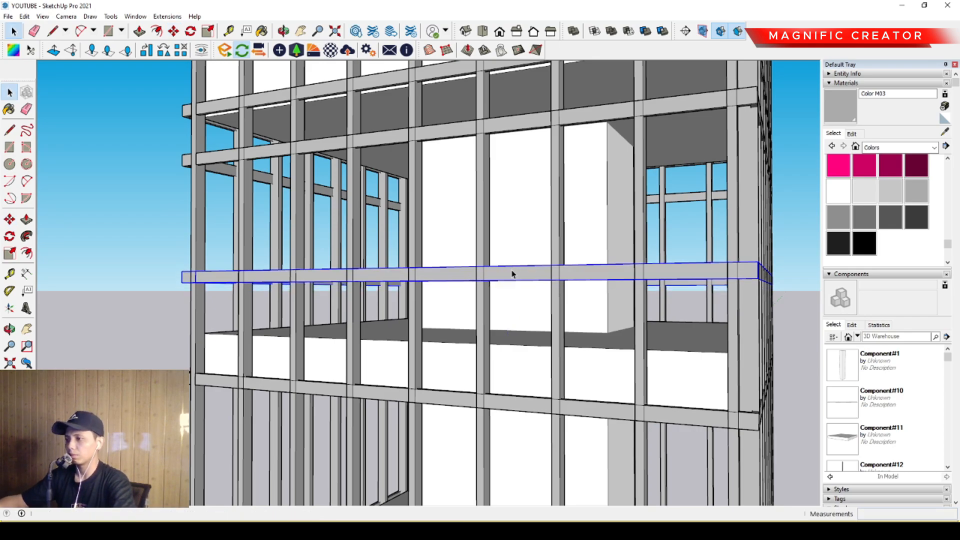
# - Measure the vertical gap between the raised band and the band below the roof parapet with the Line tool
pyautogui.moveTo(510, 272); pyautogui.dragTo(477, 305, button='middle')
pyautogui.scroll(5, 476, 312)
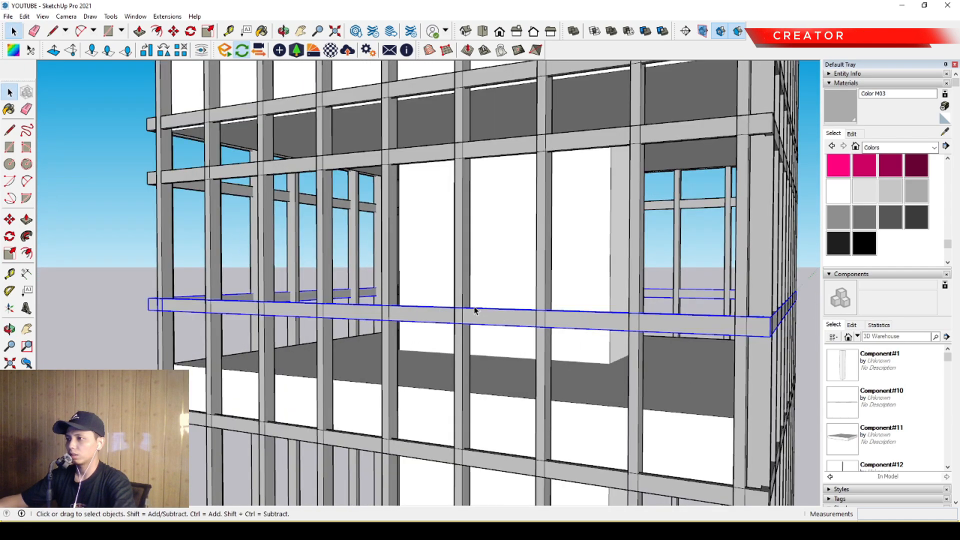
pyautogui.press('l')
pyautogui.scroll(-3, 467, 264)
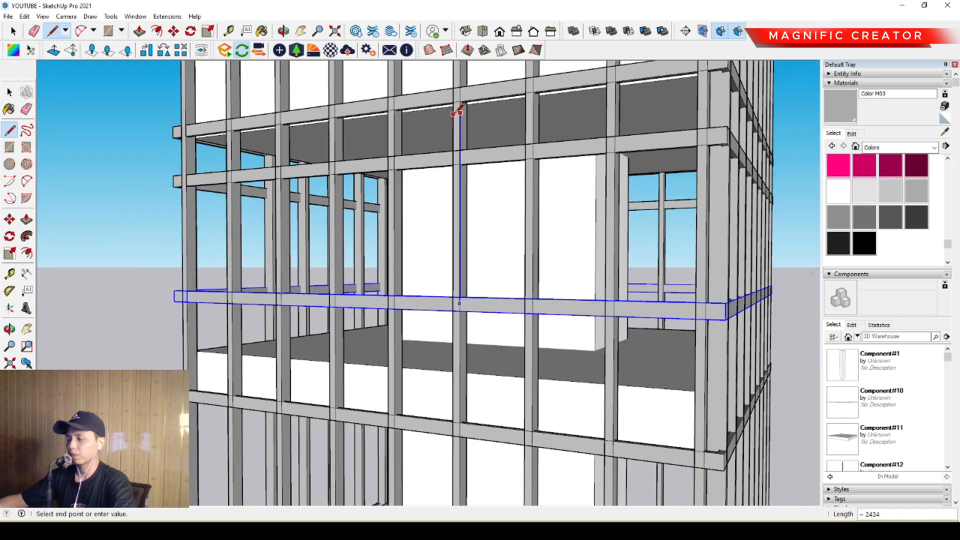
pyautogui.scroll(2, 458, 111)
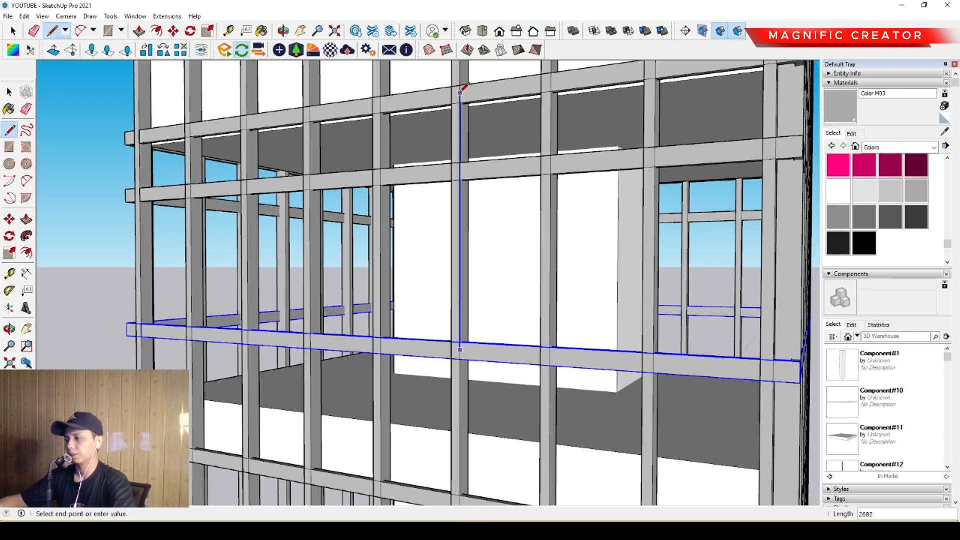
pyautogui.press('space')
# - Delete the copied band just below the parapet's lower band in the upper open storey
pyautogui.click(495, 173)
pyautogui.scroll(-5, 470, 200)
pyautogui.moveTo(454, 227); pyautogui.dragTo(450, 253, button='middle')
pyautogui.press('Delete')
# - Try deleting the upper band around the lowest facade slab, then undo the deletion
pyautogui.scroll(-1, 461, 298)
pyautogui.keyDown('shift'); pyautogui.moveTo(460, 298); pyautogui.dragTo(466, 230, button='middle'); pyautogui.keyUp('shift')
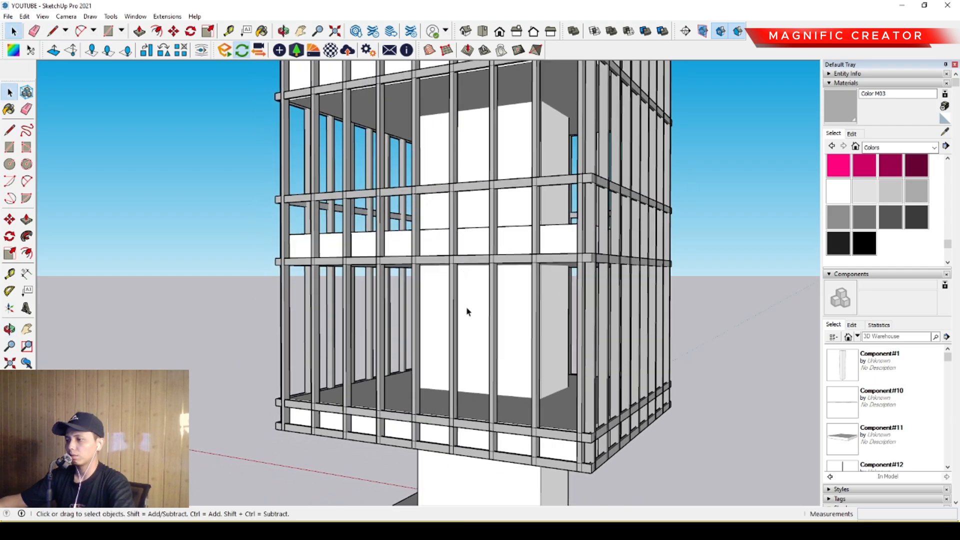
pyautogui.scroll(3, 477, 409)
pyautogui.click(465, 438)
pyautogui.keyDown('shift'); pyautogui.moveTo(464, 438); pyautogui.dragTo(449, 452, button='middle'); pyautogui.keyUp('shift')
pyautogui.scroll(-1, 449, 453)
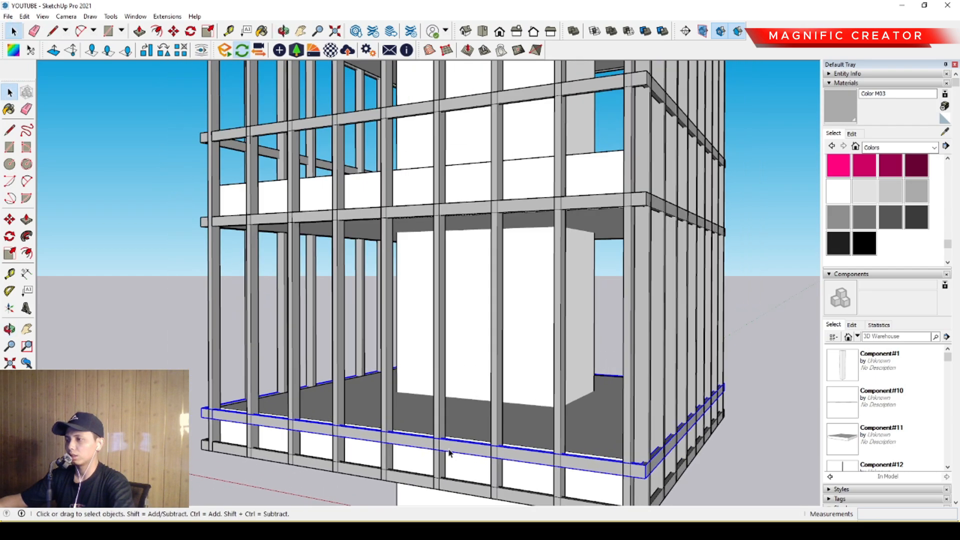
pyautogui.scroll(1, 449, 453)
pyautogui.press('Delete')
pyautogui.hotkey('ctrl', 'z')
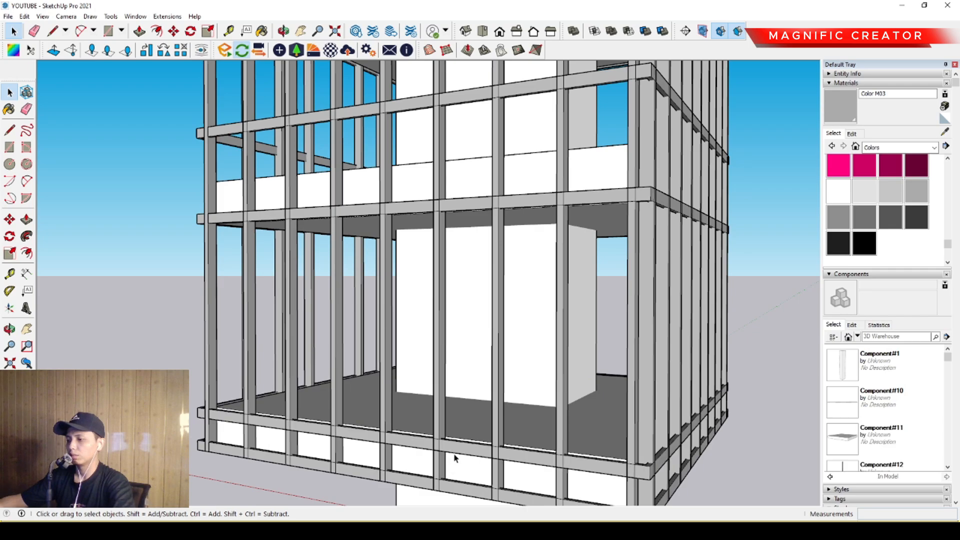
# - Copy the lowest facade slab's upper band straight up by 1000 into the lower open storey
pyautogui.moveTo(455, 453); pyautogui.dragTo(463, 407, button='middle')
pyautogui.press('m')
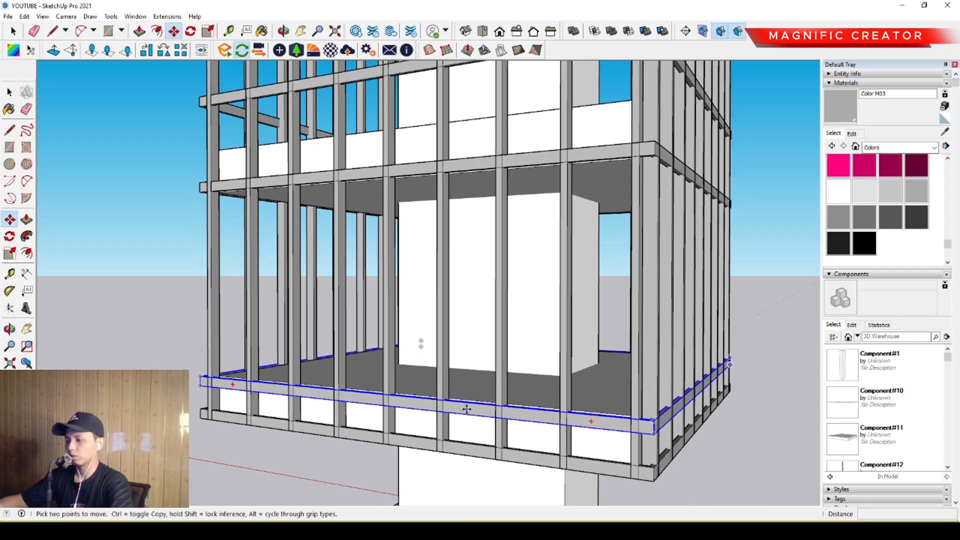
pyautogui.press('ctrl')
pyautogui.click(474, 403)
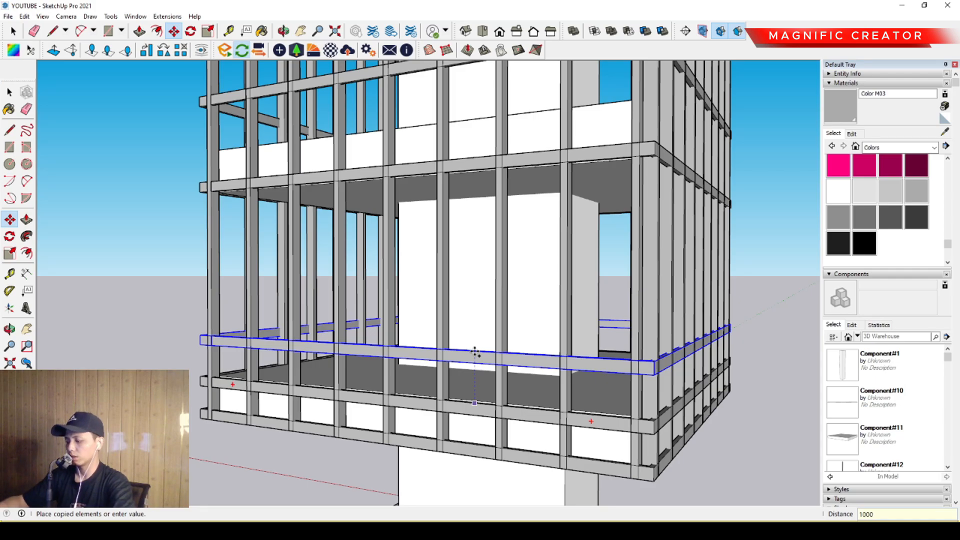
pyautogui.press('Return')
pyautogui.press('space')
# - Examine the open storeys' horizontal bands from inside and outside the building
pyautogui.scroll(-3, 478, 326)
pyautogui.moveTo(479, 327); pyautogui.dragTo(393, 416, button='middle')
pyautogui.moveTo(368, 296); pyautogui.dragTo(503, 242, button='middle')
pyautogui.moveTo(458, 300)
pyautogui.mouseDown(button='middle')
pyautogui.moveTo(594, 266)
pyautogui.moveTo(390, 262)
pyautogui.moveTo(581, 261)
pyautogui.moveTo(571, 223)
pyautogui.moveTo(444, 223)
pyautogui.moveTo(407, 245)
pyautogui.moveTo(675, 325)
pyautogui.moveTo(626, 347)
pyautogui.mouseUp(button='middle')
pyautogui.scroll(5, 592, 352)
pyautogui.moveTo(750, 447)
pyautogui.mouseDown(button='middle')
pyautogui.moveTo(610, 442)
pyautogui.moveTo(560, 426)
pyautogui.moveTo(485, 465)
pyautogui.mouseUp(button='middle')
pyautogui.scroll(-2, 536, 395)
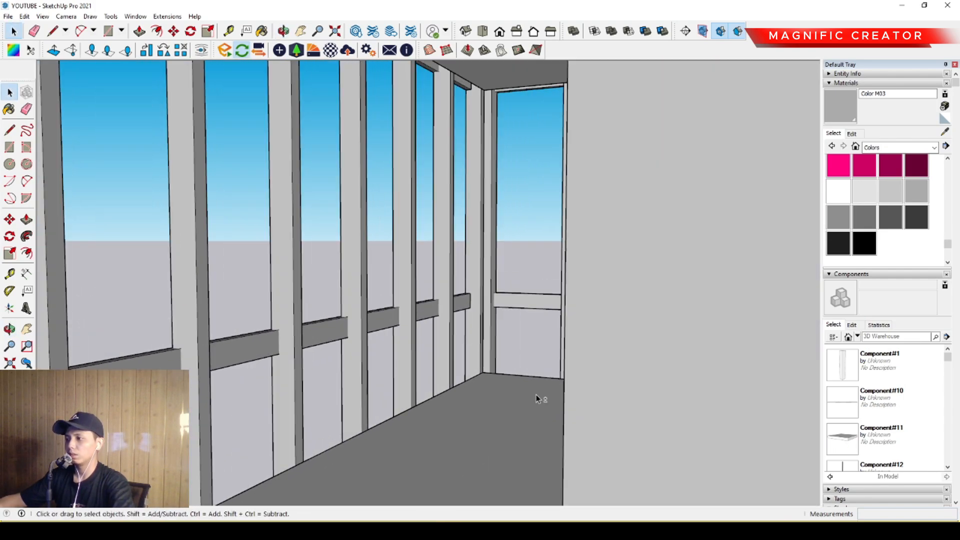
pyautogui.moveTo(536, 396)
pyautogui.mouseDown(button='middle')
pyautogui.moveTo(568, 397)
pyautogui.moveTo(450, 440)
pyautogui.moveTo(436, 430)
pyautogui.moveTo(457, 430)
pyautogui.moveTo(436, 403)
pyautogui.moveTo(514, 413)
pyautogui.moveTo(454, 405)
pyautogui.moveTo(424, 358)
pyautogui.moveTo(425, 382)
pyautogui.moveTo(405, 317)
pyautogui.moveTo(415, 325)
pyautogui.moveTo(460, 251)
pyautogui.mouseUp(button='middle')
pyautogui.moveTo(417, 422)
pyautogui.mouseDown(button='middle')
pyautogui.moveTo(396, 385)
pyautogui.moveTo(403, 397)
pyautogui.moveTo(508, 407)
pyautogui.moveTo(520, 380)
pyautogui.moveTo(435, 380)
pyautogui.moveTo(620, 308)
pyautogui.moveTo(649, 322)
pyautogui.moveTo(393, 340)
pyautogui.moveTo(467, 325)
pyautogui.moveTo(514, 352)
pyautogui.moveTo(488, 359)
pyautogui.moveTo(514, 367)
pyautogui.moveTo(507, 380)
pyautogui.mouseUp(button='middle')
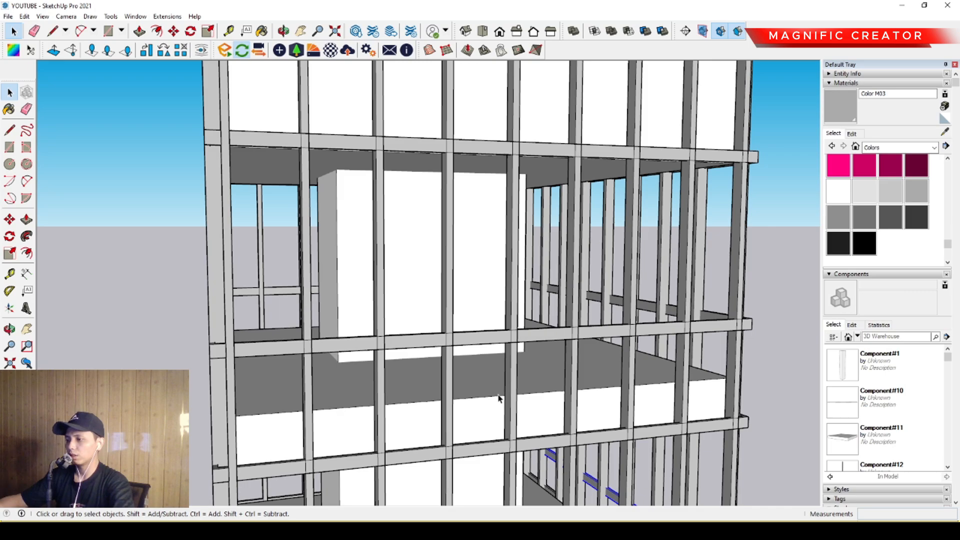
# - Examine the raised bands, floor slabs and roof parapet from several sides and from above
pyautogui.moveTo(499, 398)
pyautogui.mouseDown(button='middle')
pyautogui.moveTo(454, 392)
pyautogui.moveTo(500, 390)
pyautogui.mouseUp(button='middle')
pyautogui.scroll(-2, 472, 387)
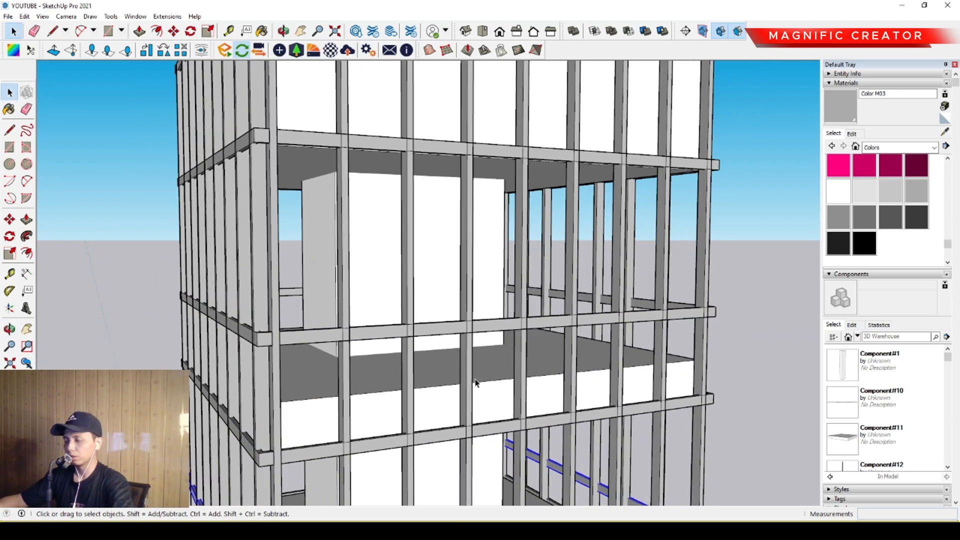
pyautogui.scroll(-2, 475, 383)
pyautogui.moveTo(484, 386)
pyautogui.mouseDown(button='middle')
pyautogui.moveTo(514, 275)
pyautogui.moveTo(542, 272)
pyautogui.moveTo(510, 274)
pyautogui.moveTo(488, 321)
pyautogui.moveTo(497, 349)
pyautogui.moveTo(408, 354)
pyautogui.moveTo(410, 333)
pyautogui.mouseUp(button='middle')
pyautogui.press('space')
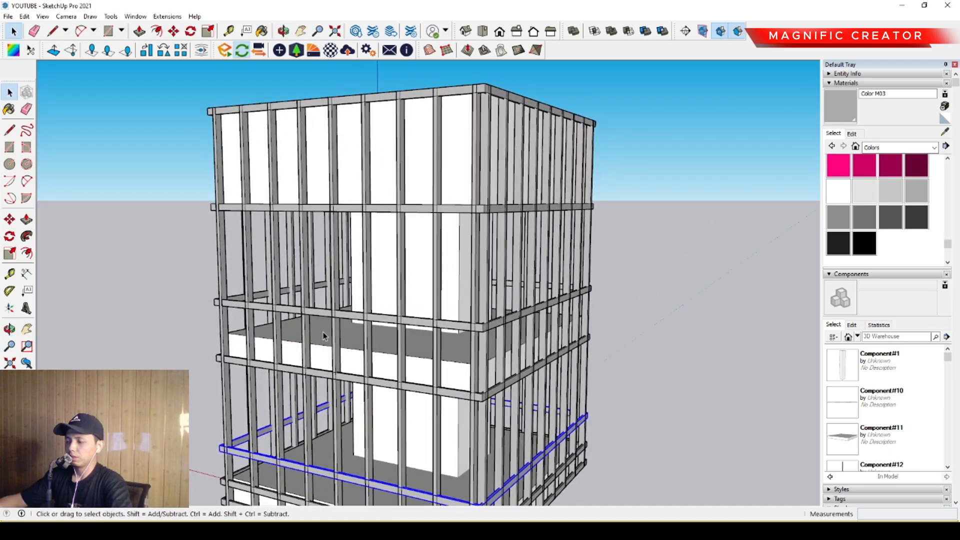
pyautogui.moveTo(290, 338); pyautogui.dragTo(411, 382, button='middle')
pyautogui.scroll(2, 512, 136)
pyautogui.scroll(2, 513, 136)
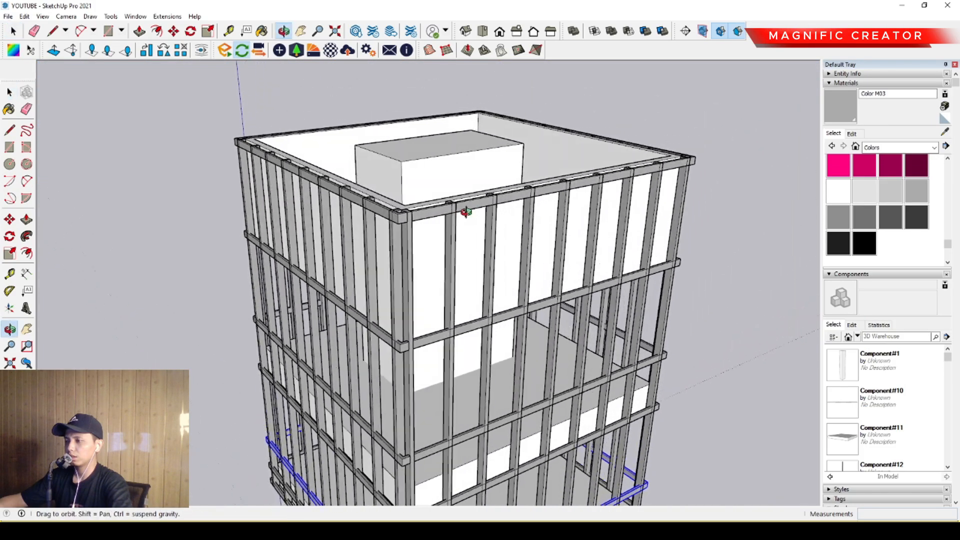
# - Draw a rectangle of about 200 by 180 at the top band's outer corner, next to the corner fin
pyautogui.moveTo(463, 208); pyautogui.dragTo(392, 208, button='middle')
pyautogui.scroll(2, 385, 242)
pyautogui.moveTo(394, 309)
pyautogui.mouseDown(button='middle')
pyautogui.moveTo(427, 298)
pyautogui.moveTo(435, 328)
pyautogui.moveTo(394, 318)
pyautogui.moveTo(396, 308)
pyautogui.mouseUp(button='middle')
pyautogui.scroll(2, 421, 340)
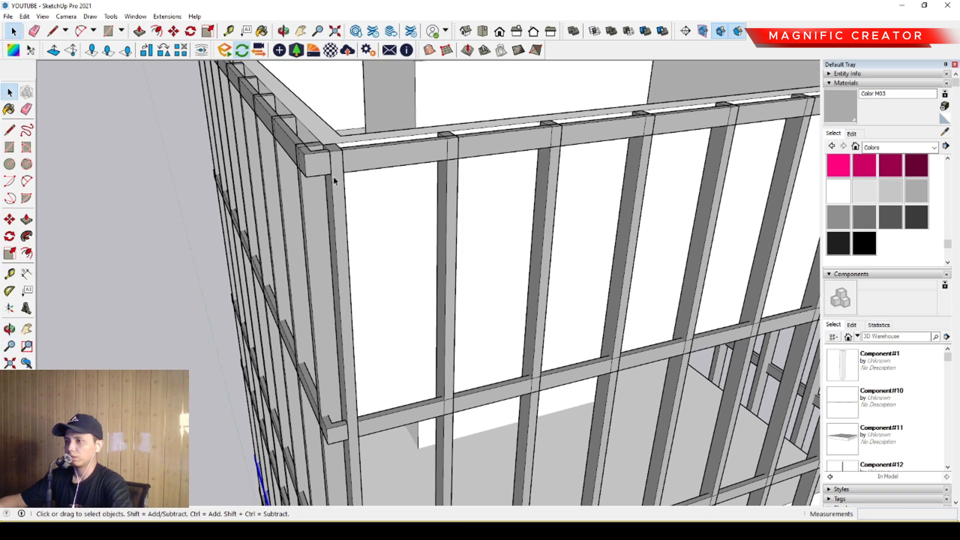
pyautogui.scroll(1, 315, 159)
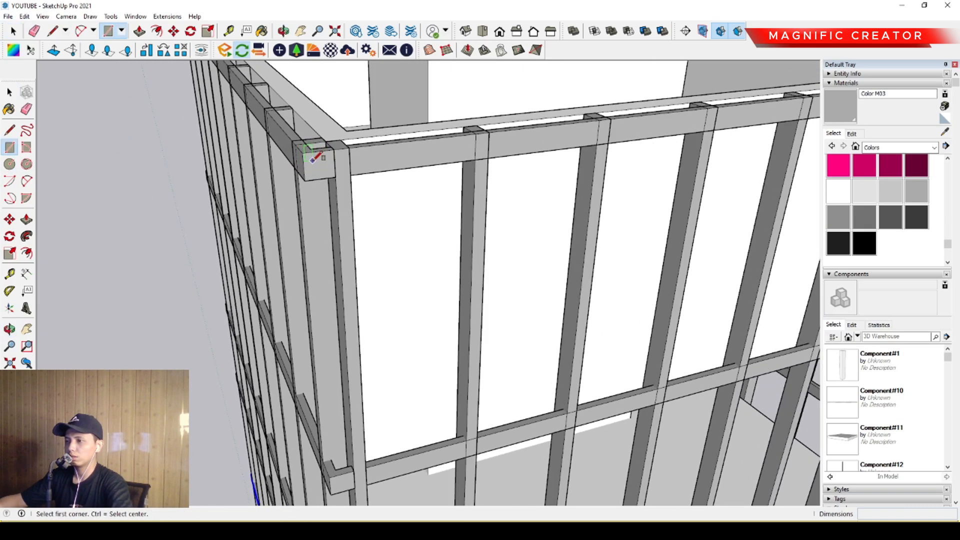
pyautogui.scroll(-1, 305, 151)
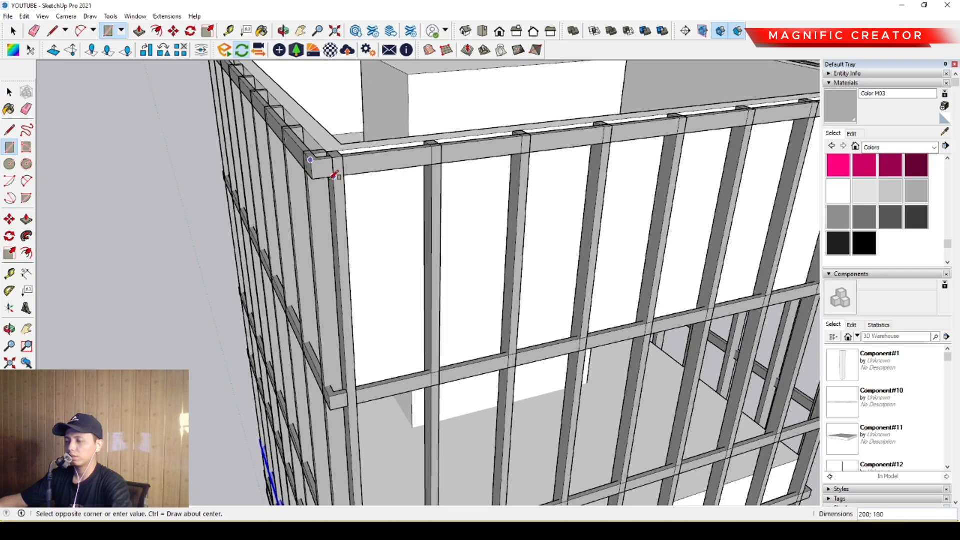
pyautogui.moveTo(360, 248); pyautogui.dragTo(264, 220, button='middle')
pyautogui.moveTo(379, 240); pyautogui.dragTo(602, 283, button='middle')
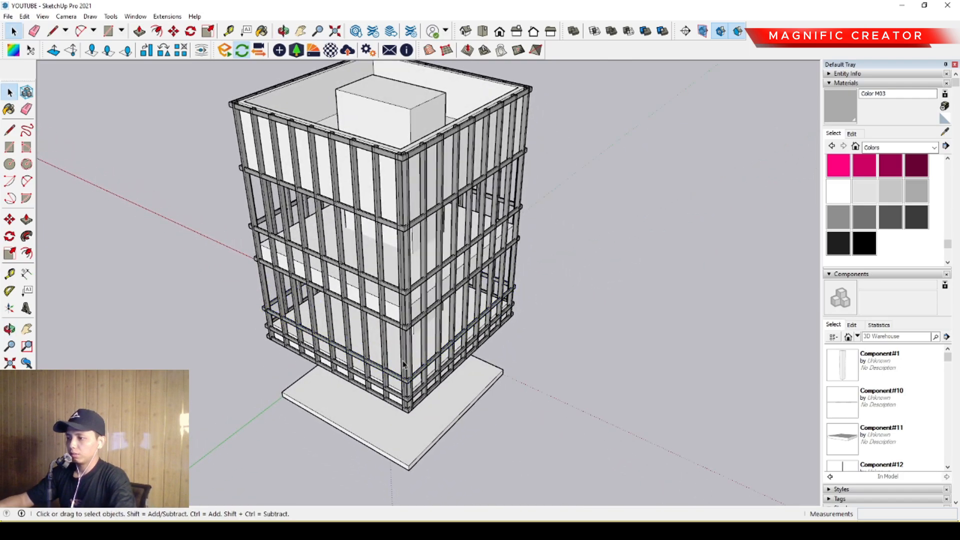
# - Open the roof parapet box for editing from a view above the building
pyautogui.moveTo(402, 364); pyautogui.dragTo(338, 295, button='middle')
pyautogui.scroll(-1, 427, 216)
pyautogui.moveTo(437, 172); pyautogui.dragTo(530, 430, button='middle')
pyautogui.scroll(1, 338, 218)
pyautogui.moveTo(338, 218); pyautogui.dragTo(399, 305, button='middle')
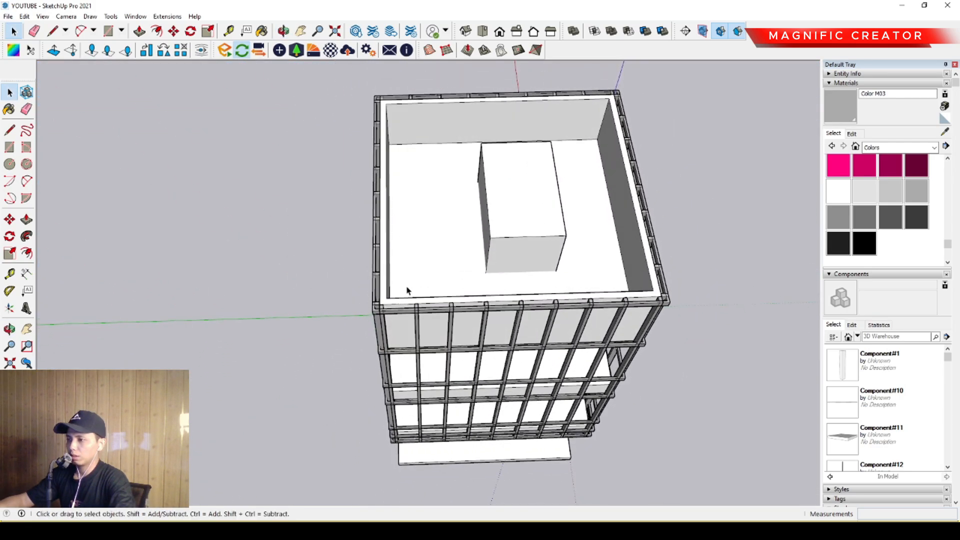
pyautogui.moveTo(433, 238); pyautogui.dragTo(454, 249, button='middle')
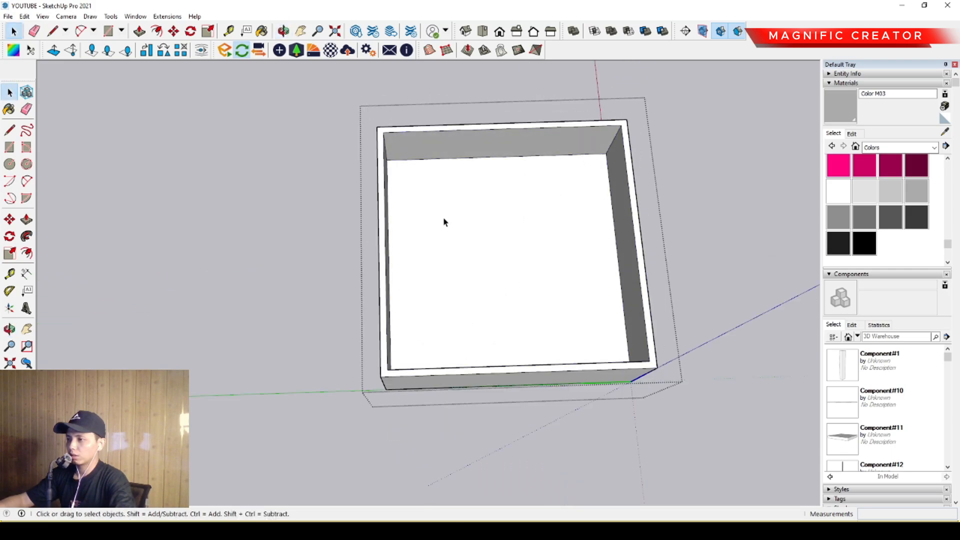
pyautogui.tripleClick(444, 221)
pyautogui.moveTo(420, 245); pyautogui.dragTo(423, 260, button='middle')
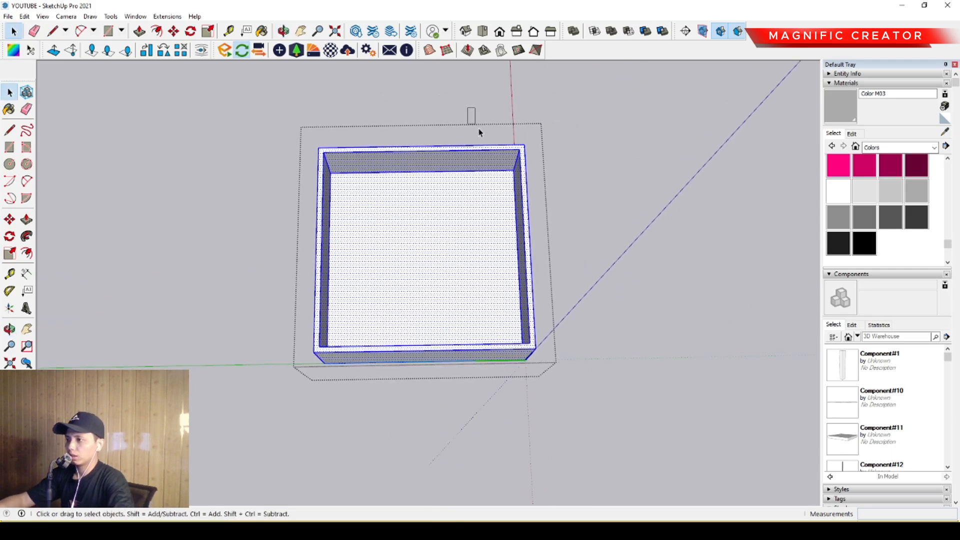
pyautogui.click(524, 296)
pyautogui.moveTo(524, 296); pyautogui.dragTo(503, 310, button='middle')
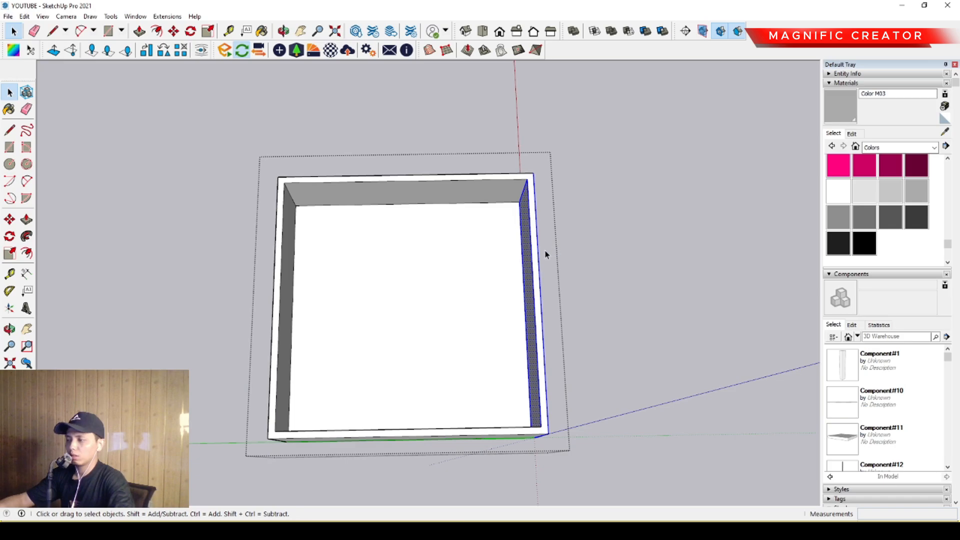
pyautogui.click(10, 220)
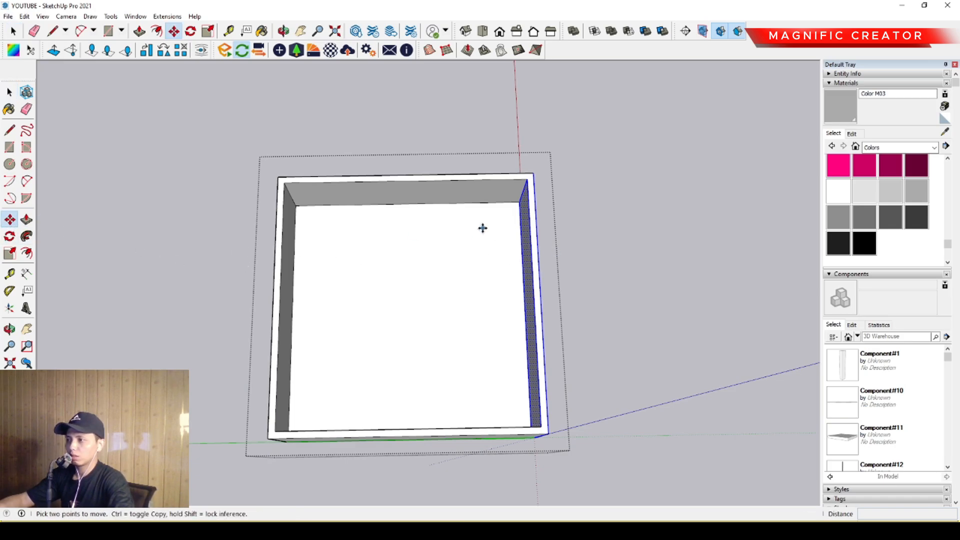
pyautogui.click(435, 247)
pyautogui.press('Return')
pyautogui.press('space')
pyautogui.scroll(1, 519, 227)
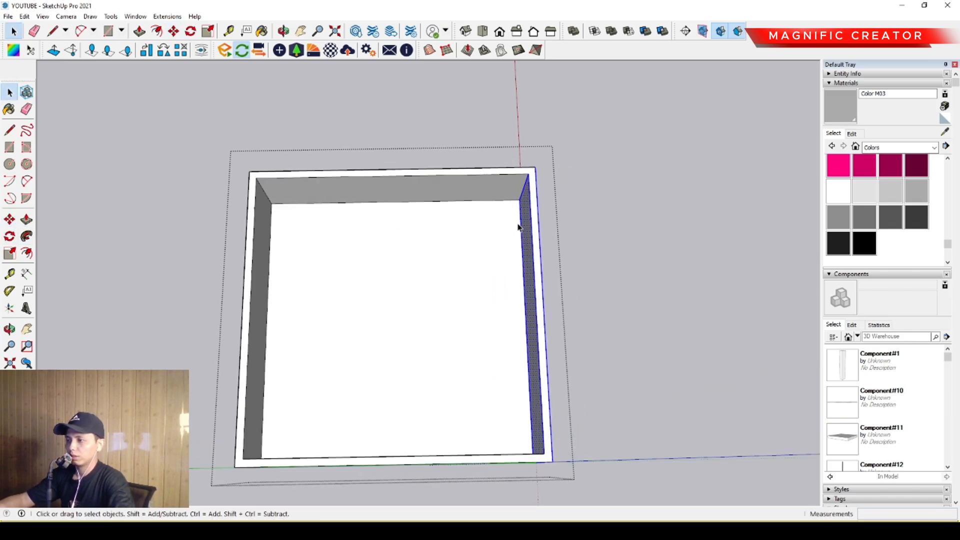
# - Push/Pull the parapet box's outer side face outward, away from the roof
pyautogui.moveTo(518, 227); pyautogui.dragTo(458, 234, button='middle')
pyautogui.moveTo(494, 261); pyautogui.dragTo(350, 163, button='middle')
pyautogui.keyDown('shift'); pyautogui.moveTo(477, 357); pyautogui.dragTo(461, 261, button='middle'); pyautogui.keyUp('shift')
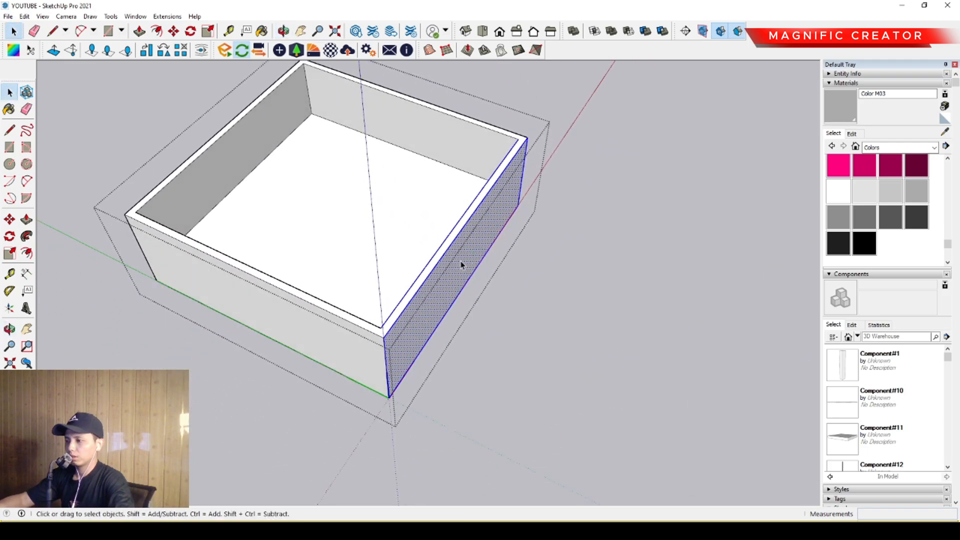
pyautogui.press('p')
pyautogui.click(467, 242)
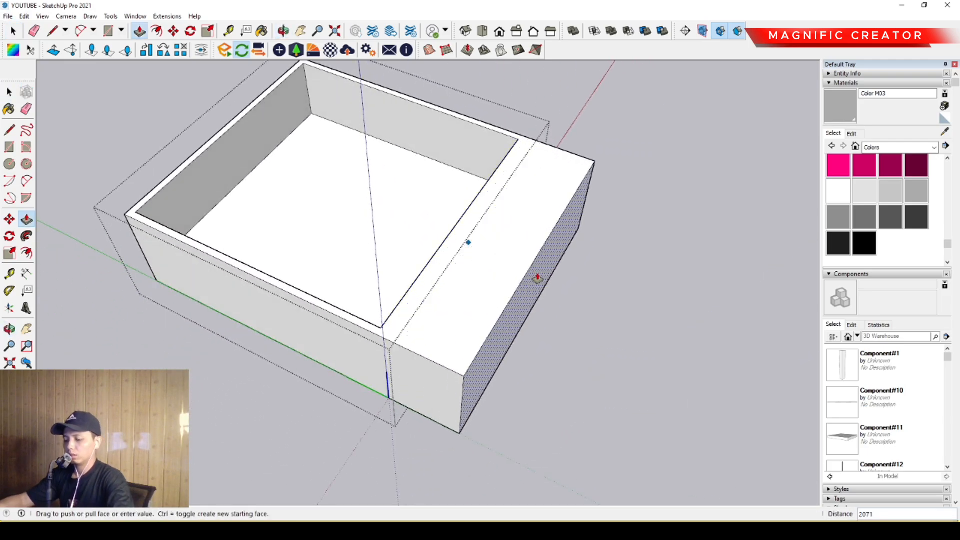
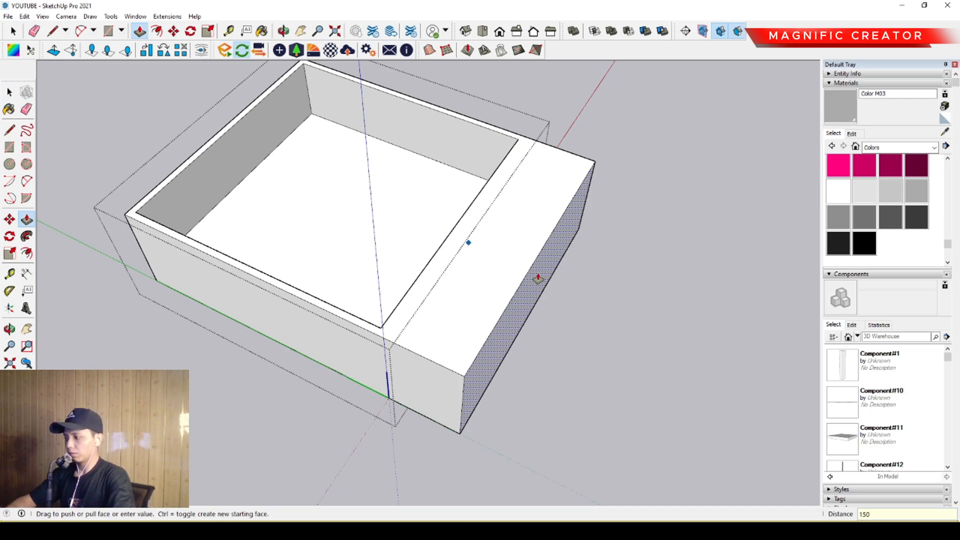
# - Extend the parapet's outer side face outward by 1500 and Push/Pull that wall's inner face outward by the same distance
pyautogui.press('Return')
pyautogui.press('space')
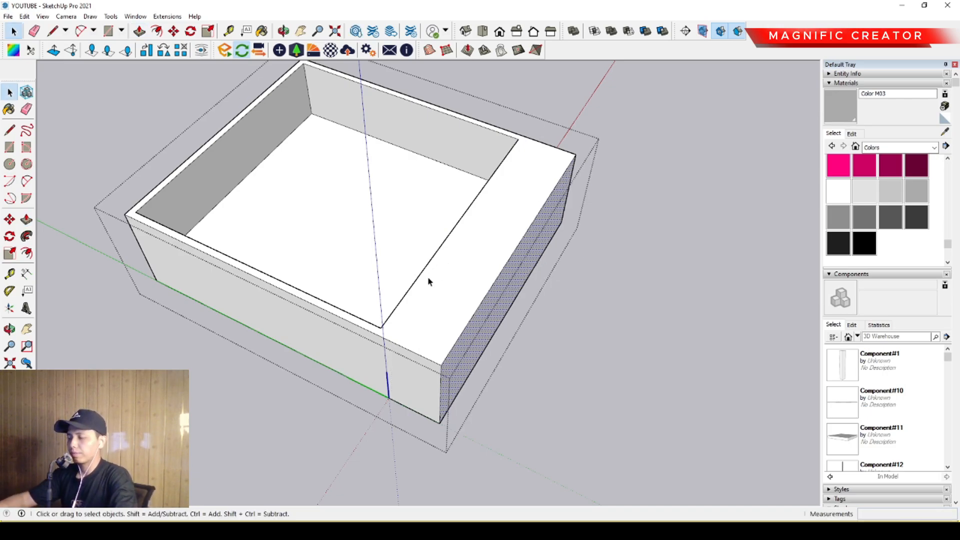
pyautogui.moveTo(429, 278); pyautogui.dragTo(461, 261, button='middle')
pyautogui.scroll(5, 461, 261)
pyautogui.press('p')
pyautogui.click(445, 246)
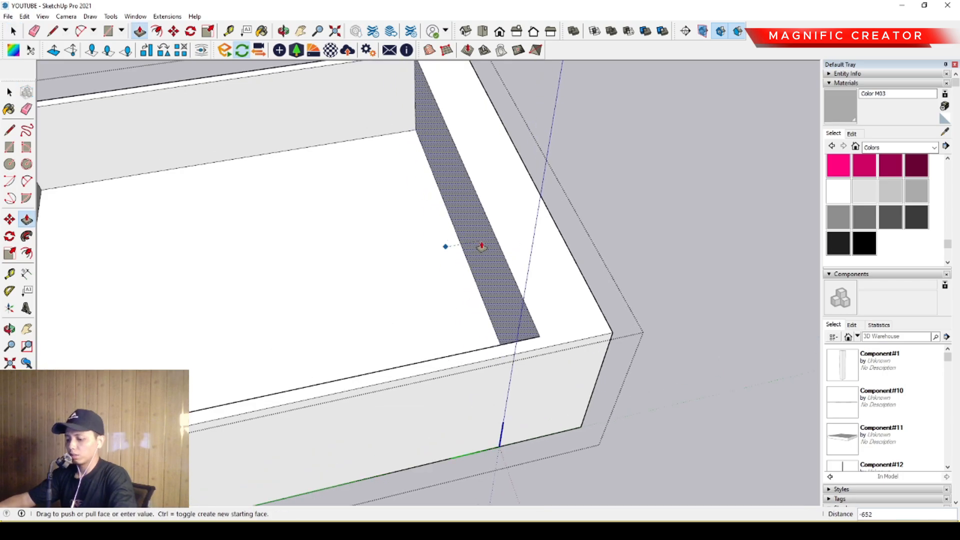
pyautogui.press('Return')
pyautogui.press('space')
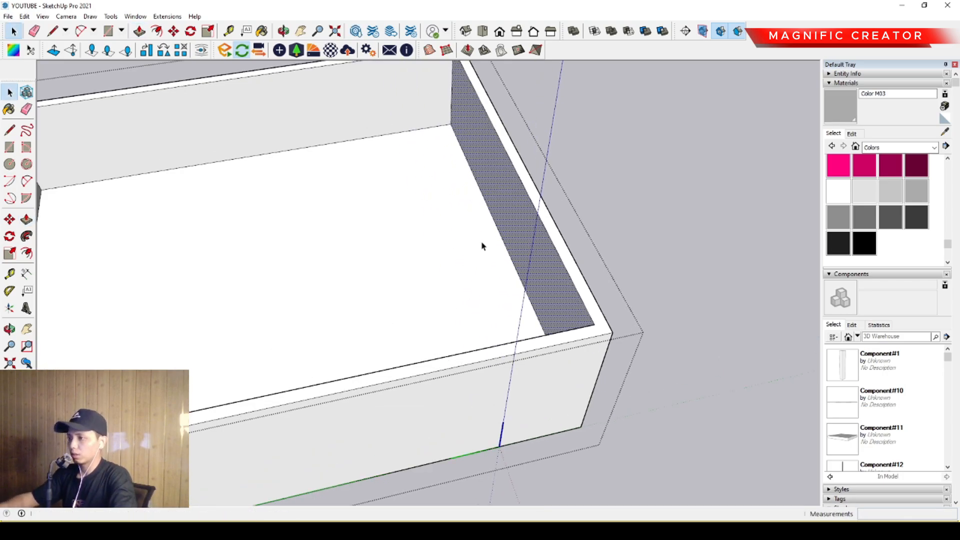
# - Push/Pull the outer face of the adjacent parapet wall outward by 1500, with the rest of the building shown
pyautogui.scroll(-3, 395, 244)
pyautogui.keyDown('shift'); pyautogui.moveTo(234, 245); pyautogui.dragTo(529, 264, button='middle'); pyautogui.keyUp('shift')
pyautogui.scroll(4, 490, 264)
pyautogui.moveTo(435, 274); pyautogui.dragTo(642, 286, button='middle')
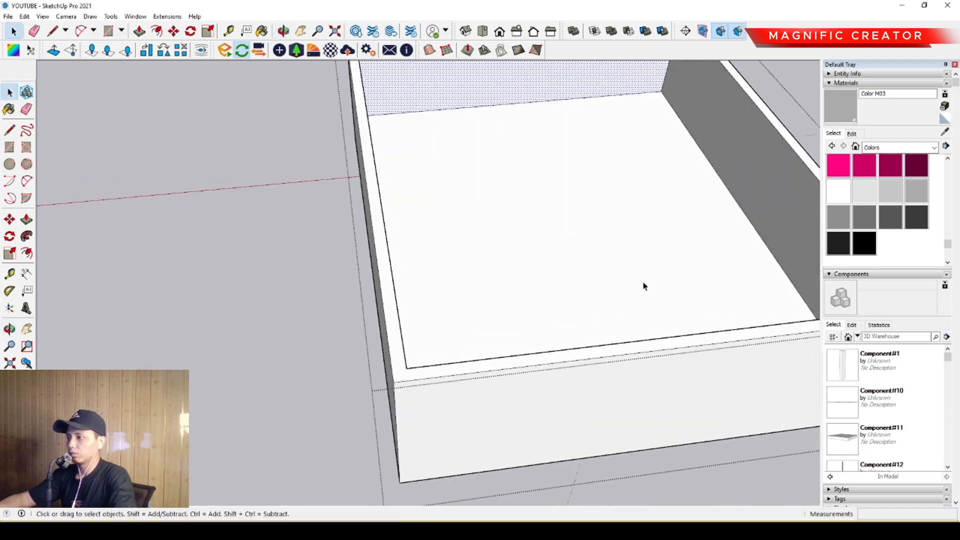
pyautogui.scroll(-2, 553, 245)
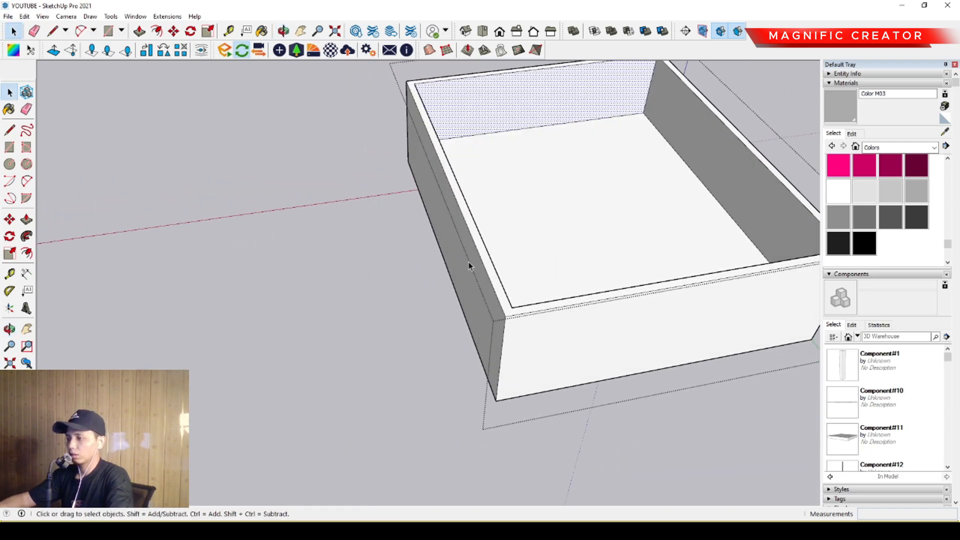
pyautogui.press('i')
pyautogui.scroll(3, 472, 249)
pyautogui.press('p')
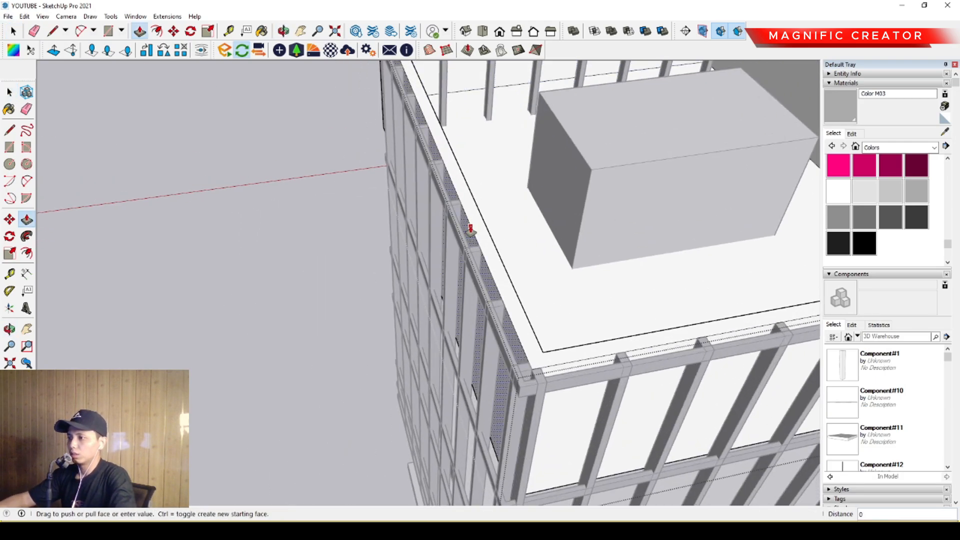
pyautogui.click(470, 226)
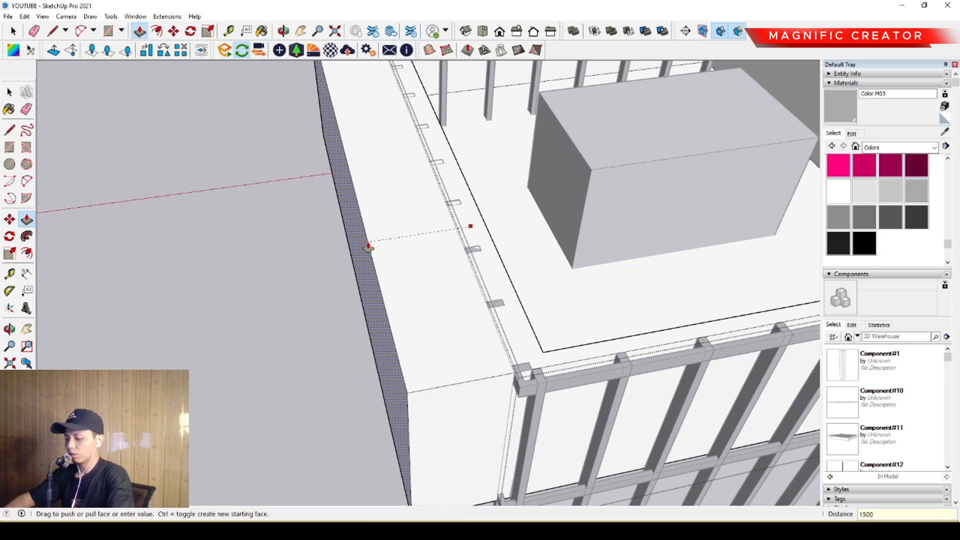
pyautogui.click(368, 247)
pyautogui.press('space')
# - Push/Pull the inner face of that same parapet wall outward by 1500 to restore the wall's thickness
pyautogui.moveTo(456, 272); pyautogui.dragTo(388, 304, button='middle')
pyautogui.scroll(3, 328, 241)
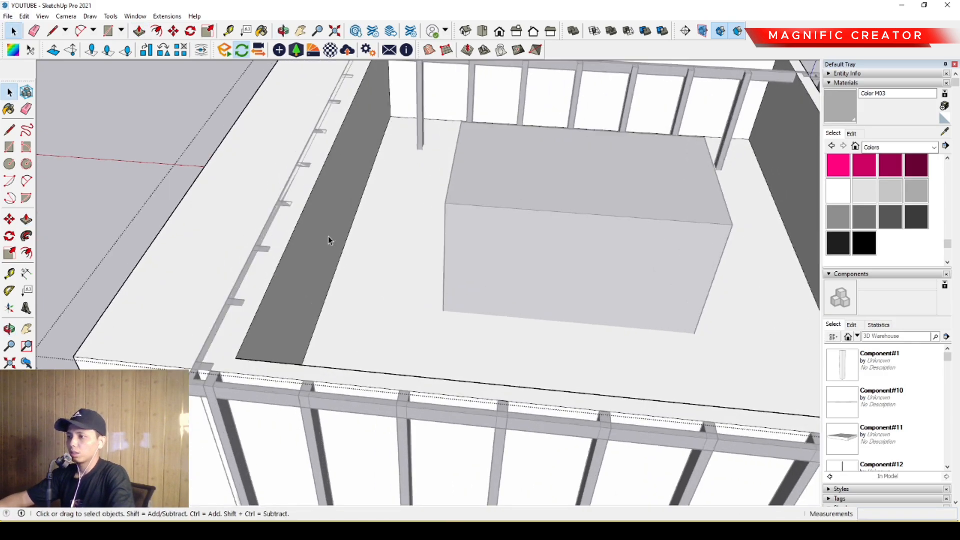
pyautogui.press('p')
pyautogui.click(328, 240)
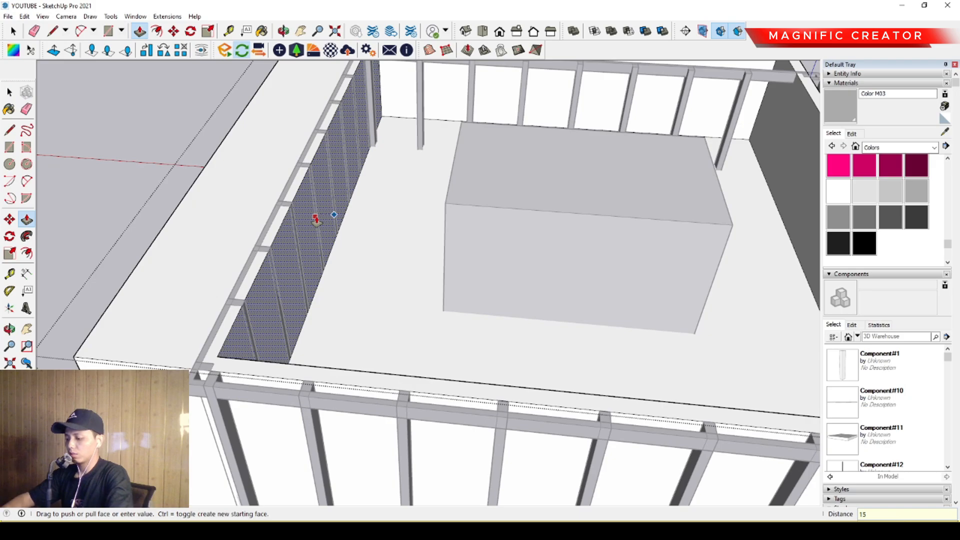
pyautogui.press('Return')
pyautogui.press('space')
# - Push/Pull the outer face of the parapet wall opposite the one just widened outward by 1500
pyautogui.scroll(-4, 366, 232)
pyautogui.moveTo(448, 272); pyautogui.dragTo(407, 300, button='middle')
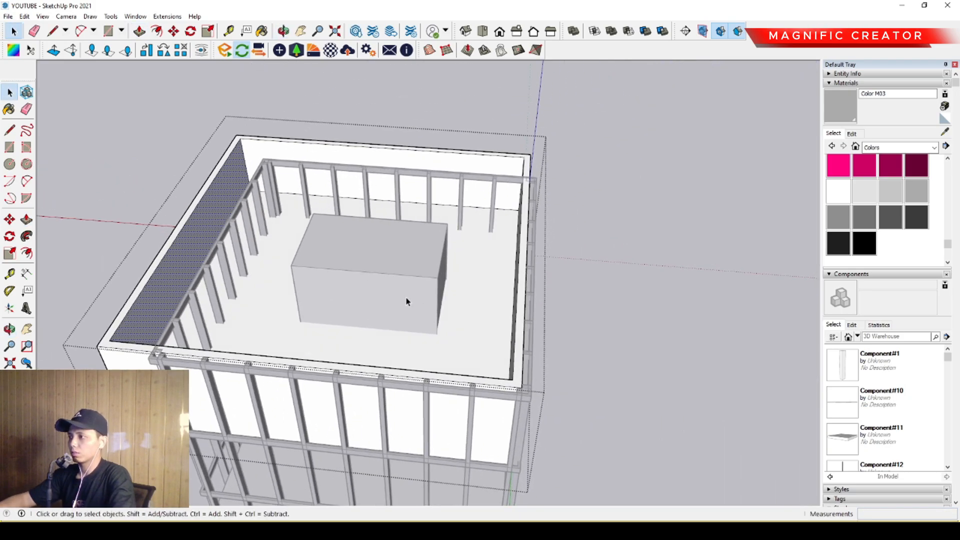
pyautogui.scroll(3, 465, 295)
pyautogui.moveTo(475, 288); pyautogui.dragTo(427, 256, button='middle')
pyautogui.scroll(5, 440, 265)
pyautogui.press('p')
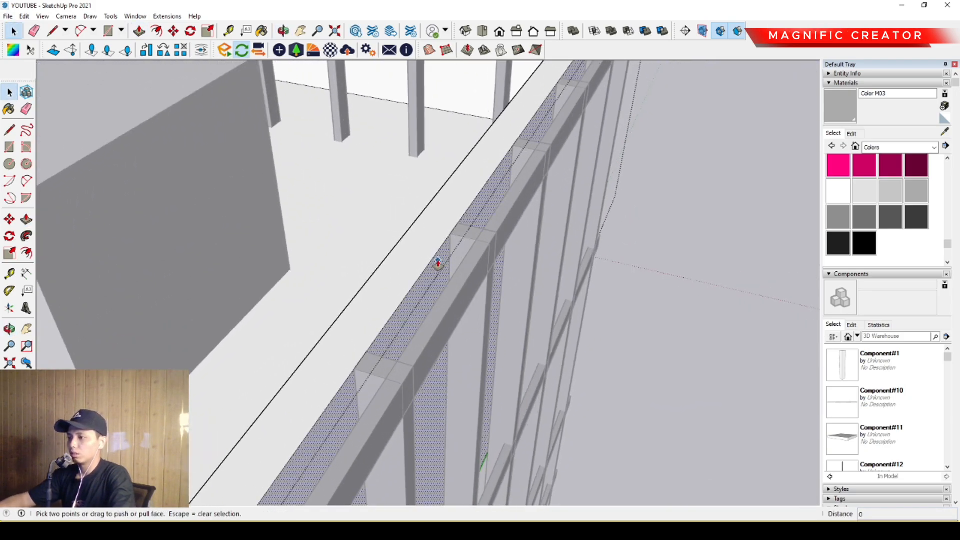
pyautogui.click(436, 253)
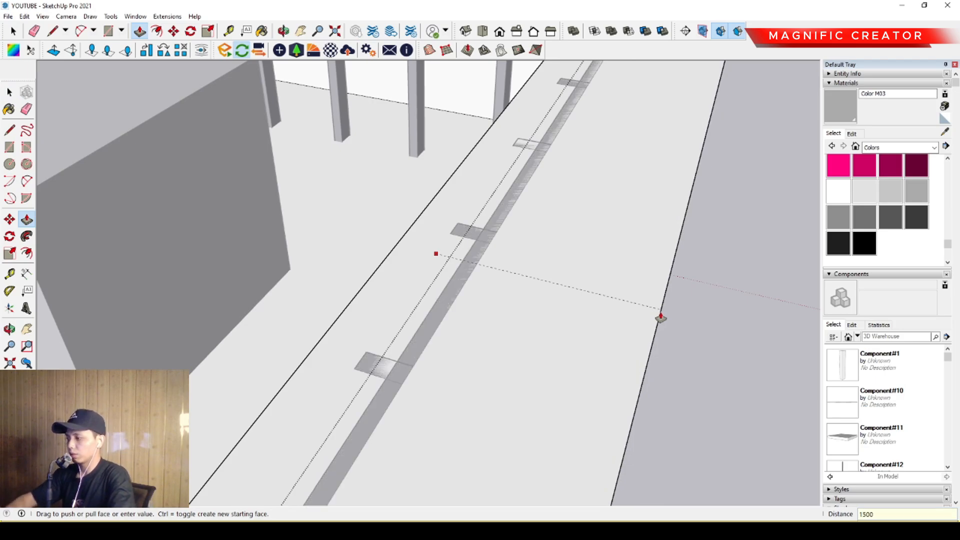
pyautogui.press('Return')
pyautogui.press('space')
# - Push/Pull the inner face of this third parapet wall outward by 1500
pyautogui.scroll(-3, 510, 242)
pyautogui.moveTo(450, 244); pyautogui.dragTo(566, 265, button='middle')
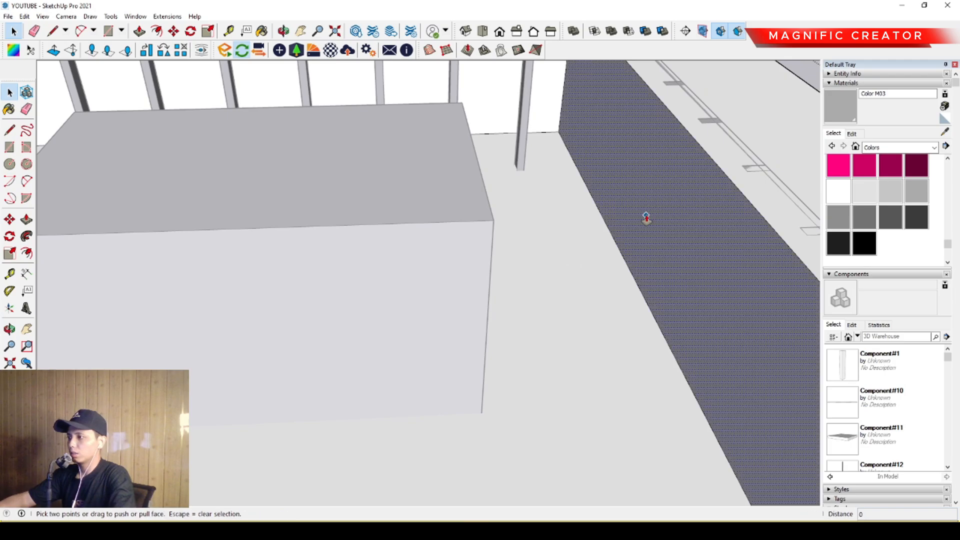
pyautogui.click(643, 213)
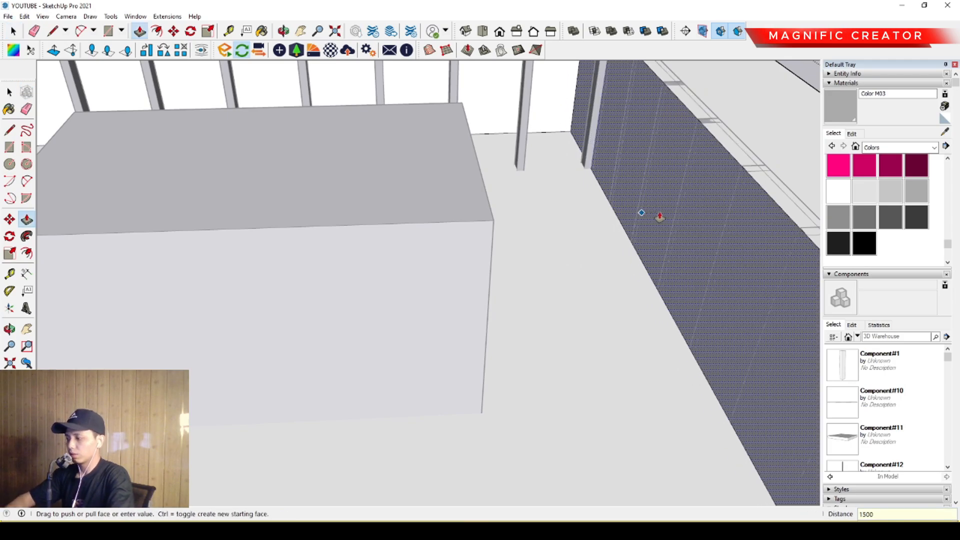
pyautogui.press('Return')
pyautogui.press('space')
# - Push/Pull the outer face of the last remaining parapet wall outward by 1500
pyautogui.scroll(-8, 470, 240)
pyautogui.moveTo(490, 260)
pyautogui.mouseDown(button='middle')
pyautogui.moveTo(523, 300)
pyautogui.moveTo(335, 283)
pyautogui.moveTo(261, 255)
pyautogui.moveTo(392, 235)
pyautogui.moveTo(570, 235)
pyautogui.mouseUp(button='middle')
pyautogui.scroll(2, 336, 282)
pyautogui.click(335, 283)
pyautogui.scroll(4, 262, 254)
pyautogui.click(646, 371)
pyautogui.press('p')
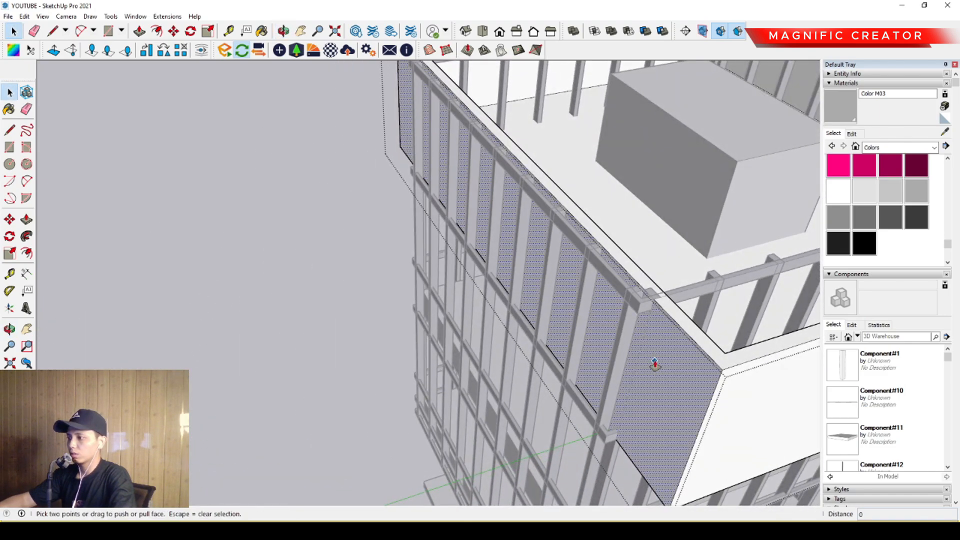
pyautogui.click(654, 364)
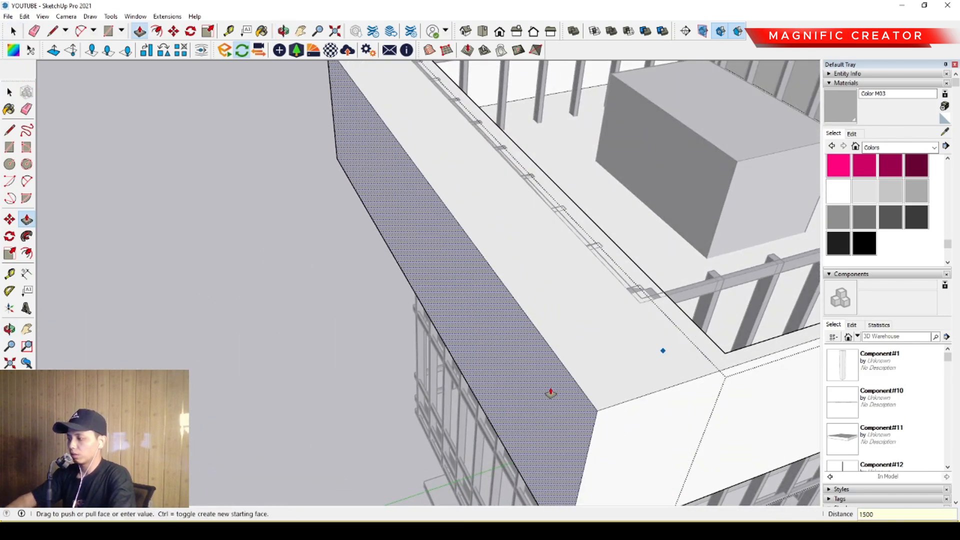
pyautogui.press('Return')
pyautogui.press('space')
# - Push/Pull the inner face of the fourth parapet wall outward by 1500
pyautogui.moveTo(552, 381); pyautogui.dragTo(353, 338, button='middle')
pyautogui.scroll(2, 450, 289)
pyautogui.click(450, 289)
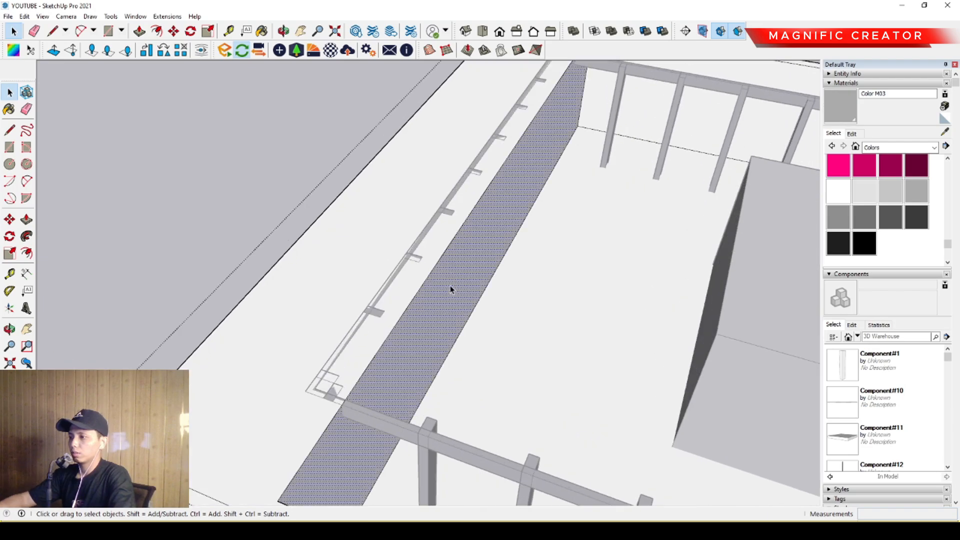
pyautogui.press('p')
pyautogui.click(450, 289)
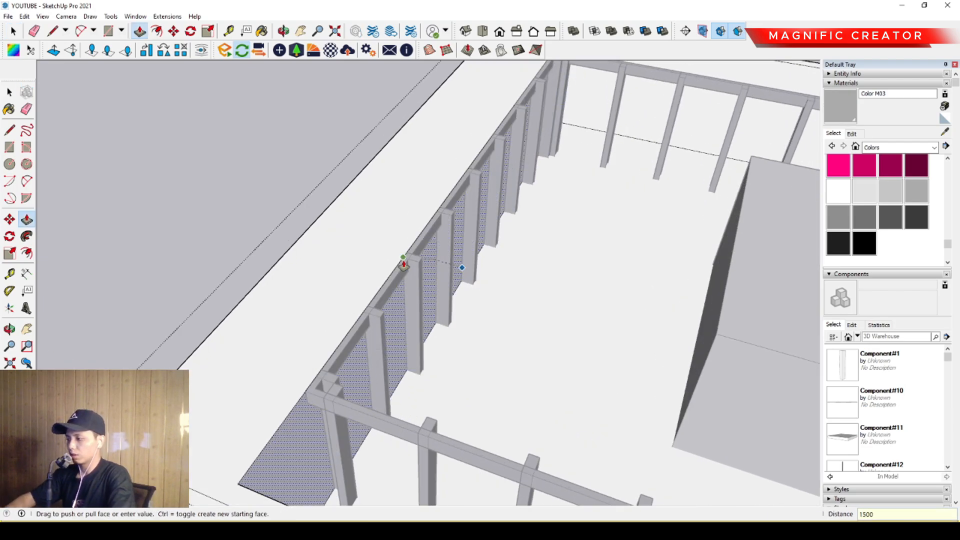
pyautogui.press('Return')
pyautogui.press('space')
# - Open the floor slab below the parapet for editing with the rest hidden, and offset its top face outward by 1500
pyautogui.scroll(-5, 527, 313)
pyautogui.moveTo(527, 312); pyautogui.dragTo(488, 335, button='middle')
pyautogui.scroll(3, 532, 317)
pyautogui.tripleClick(533, 317)
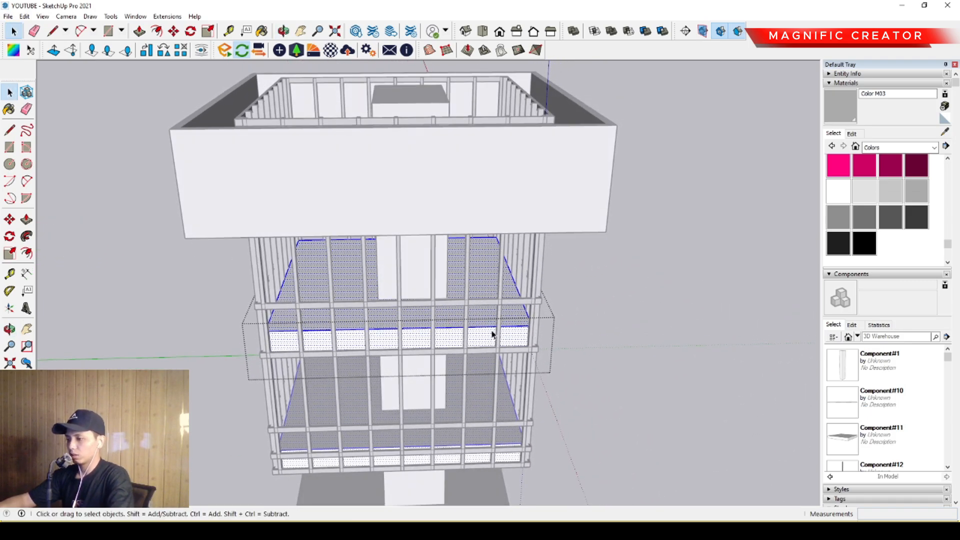
pyautogui.press('i')
pyautogui.scroll(-2, 501, 323)
pyautogui.scroll(2, 488, 320)
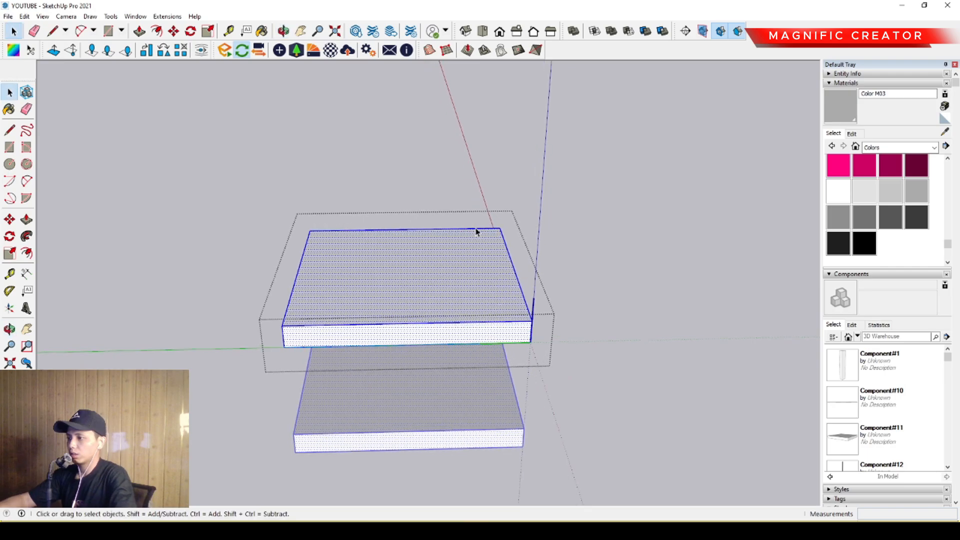
pyautogui.click(573, 355)
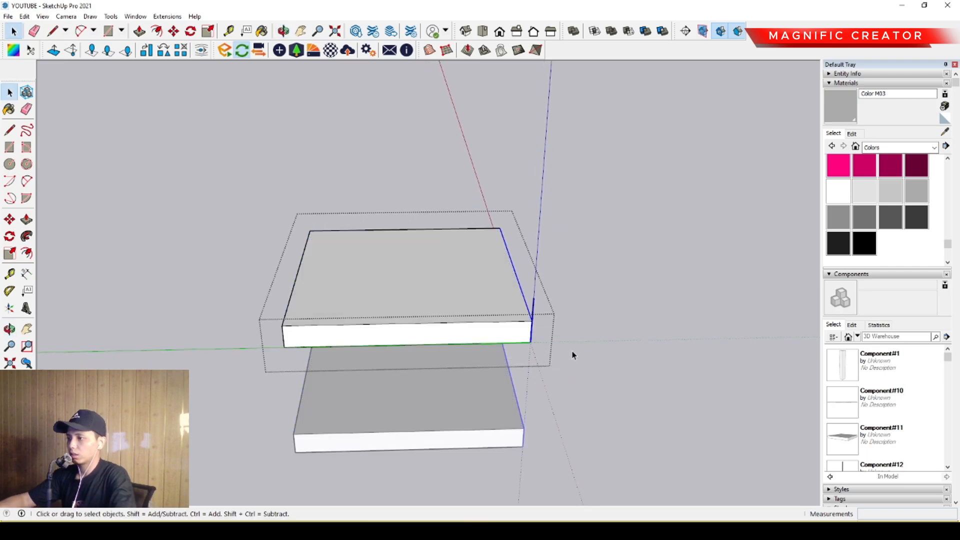
pyautogui.click(496, 270)
pyautogui.press('f')
pyautogui.click(506, 246)
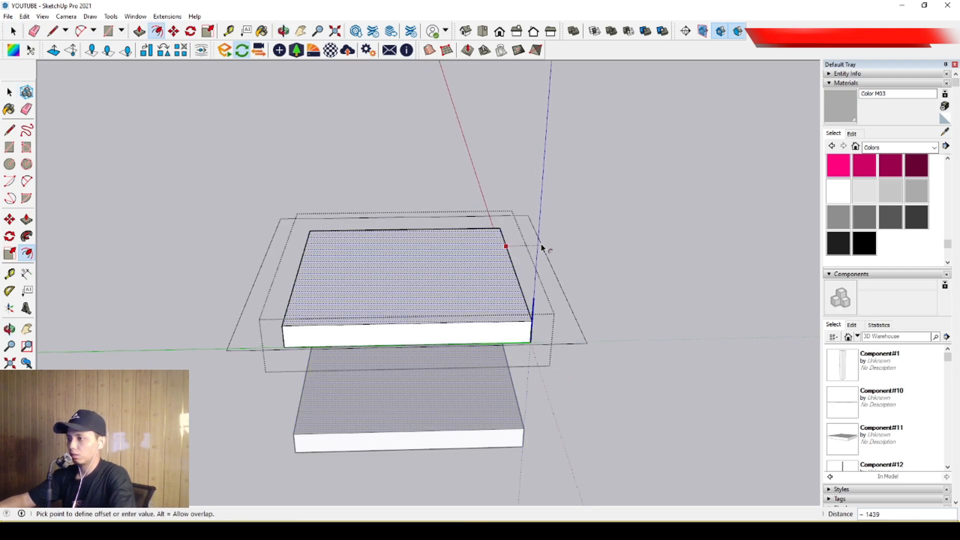
pyautogui.click(541, 246)
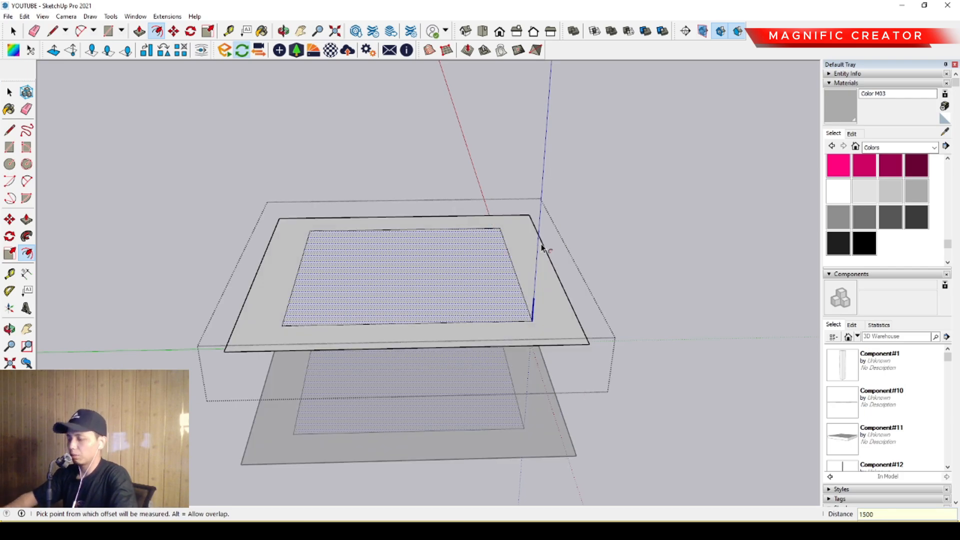
# - Push/Pull the offset border around the slab down until it is level with the slab's underside
pyautogui.moveTo(542, 249); pyautogui.dragTo(478, 286, button='middle')
pyautogui.press('space')
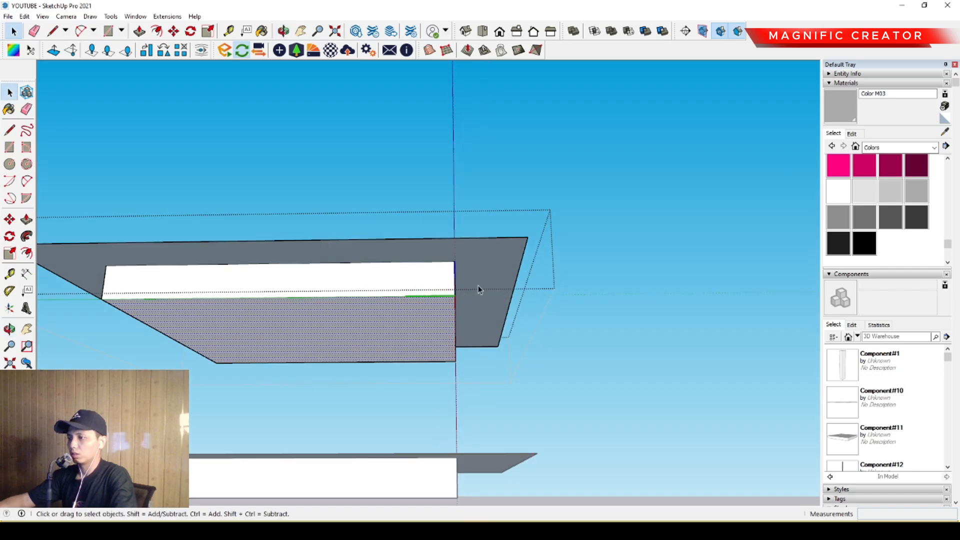
pyautogui.press('p')
pyautogui.click(460, 284)
pyautogui.click(447, 300)
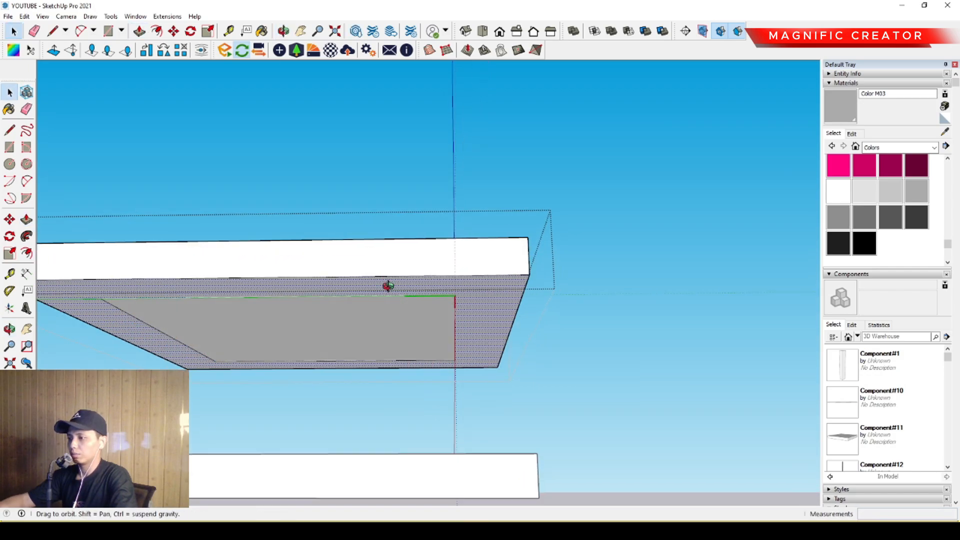
# - Erase the leftover inner rectangle edges on the slab's top and bottom faces
pyautogui.moveTo(388, 285); pyautogui.dragTo(443, 264, button='middle')
pyautogui.press('e')
pyautogui.moveTo(435, 238); pyautogui.dragTo(93, 197)
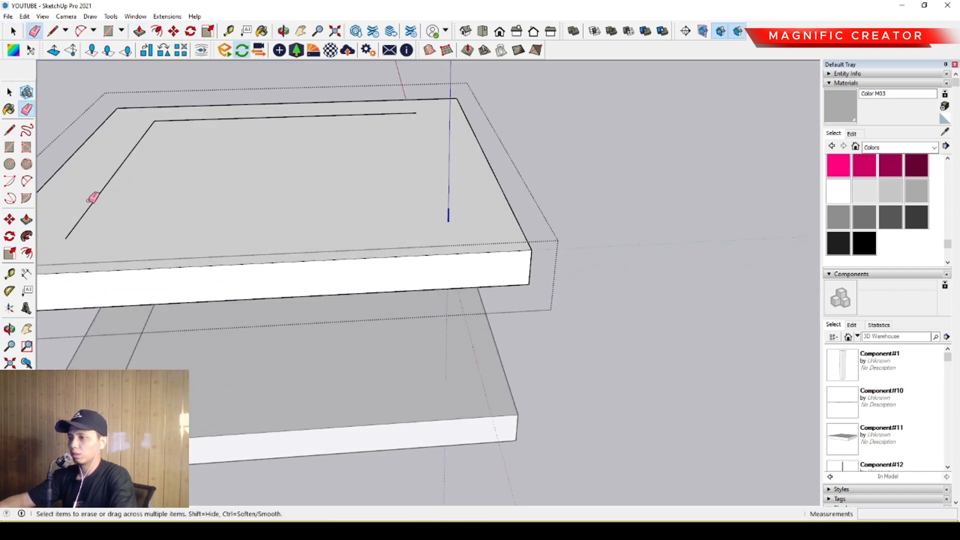
pyautogui.moveTo(233, 163)
pyautogui.mouseDown(button='middle')
pyautogui.moveTo(403, 235)
pyautogui.moveTo(423, 333)
pyautogui.mouseUp(button='middle')
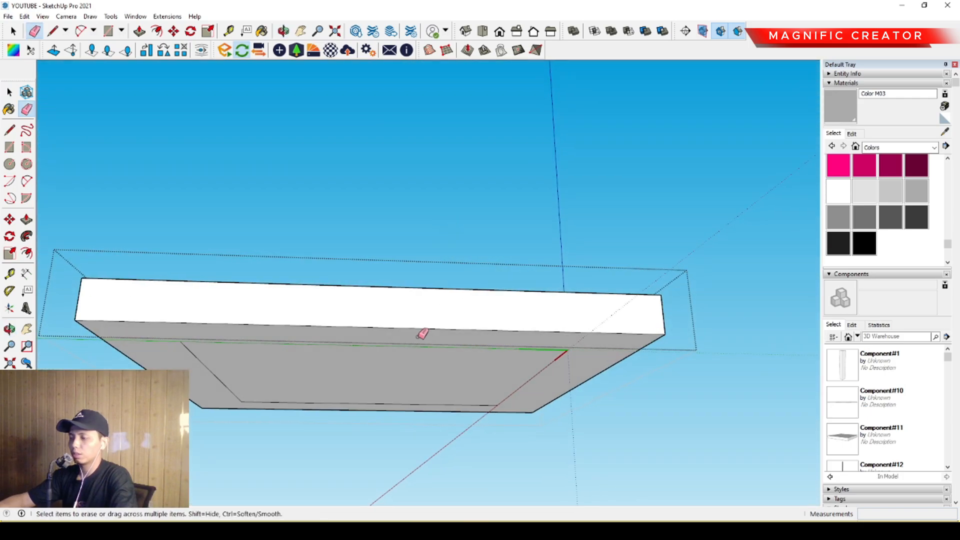
pyautogui.moveTo(226, 357); pyautogui.dragTo(212, 345)
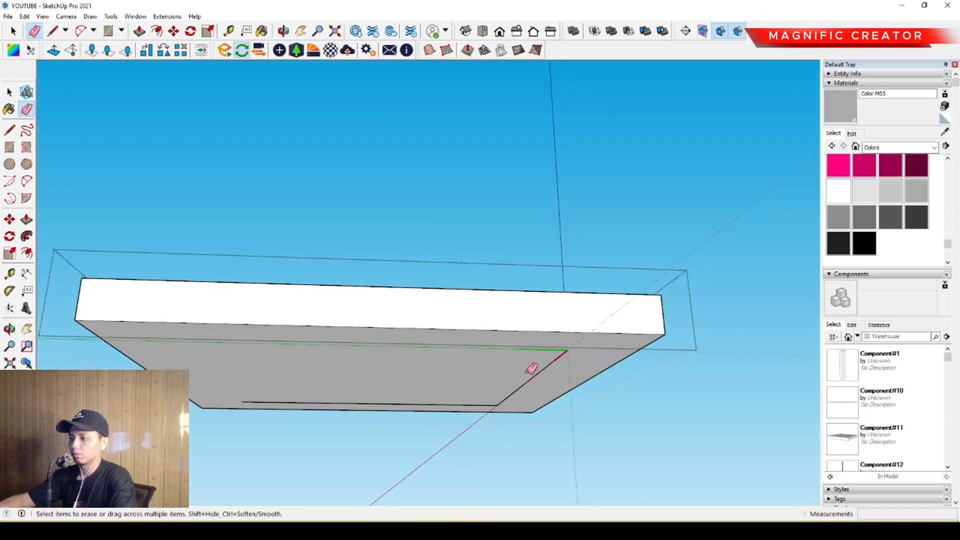
pyautogui.click(475, 405)
pyautogui.press('space')
pyautogui.scroll(-4, 452, 375)
pyautogui.moveTo(454, 373); pyautogui.dragTo(437, 411, button='middle')
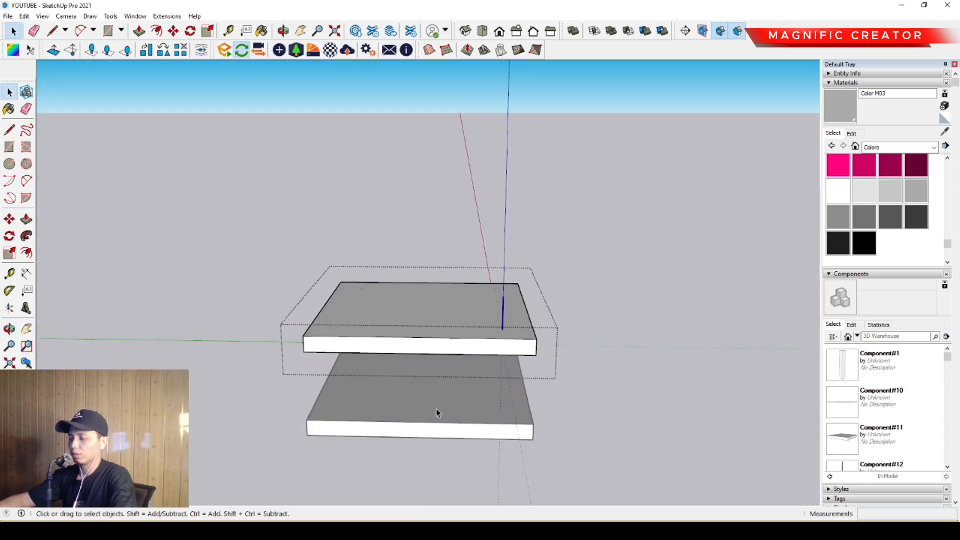
# - Open the horizontal facade band for editing and move its side member nearest the axis origin outward by 1500
pyautogui.scroll(-1, 436, 321)
pyautogui.moveTo(436, 319); pyautogui.dragTo(442, 345, button='middle')
pyautogui.scroll(-4, 514, 325)
pyautogui.moveTo(514, 326); pyautogui.dragTo(610, 340, button='middle')
pyautogui.scroll(5, 460, 358)
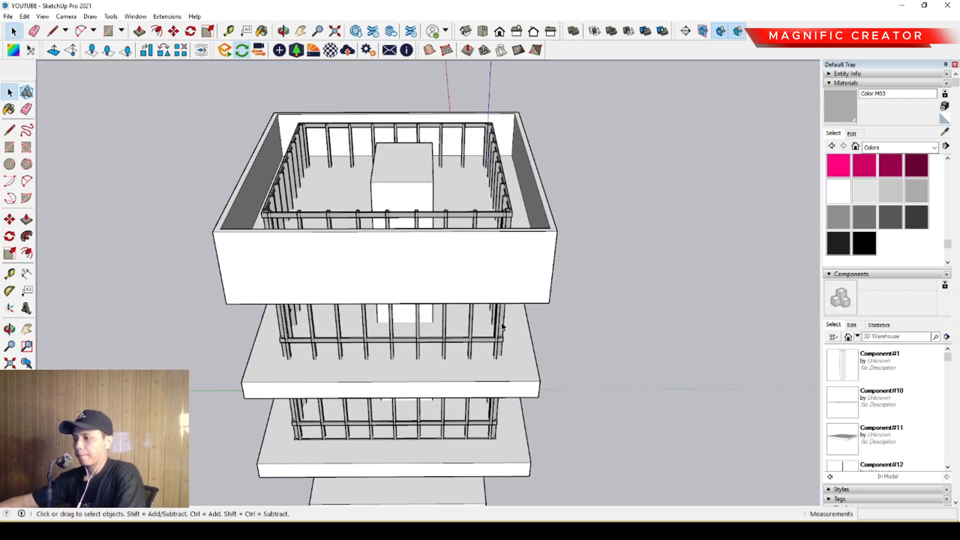
pyautogui.tripleClick(460, 349)
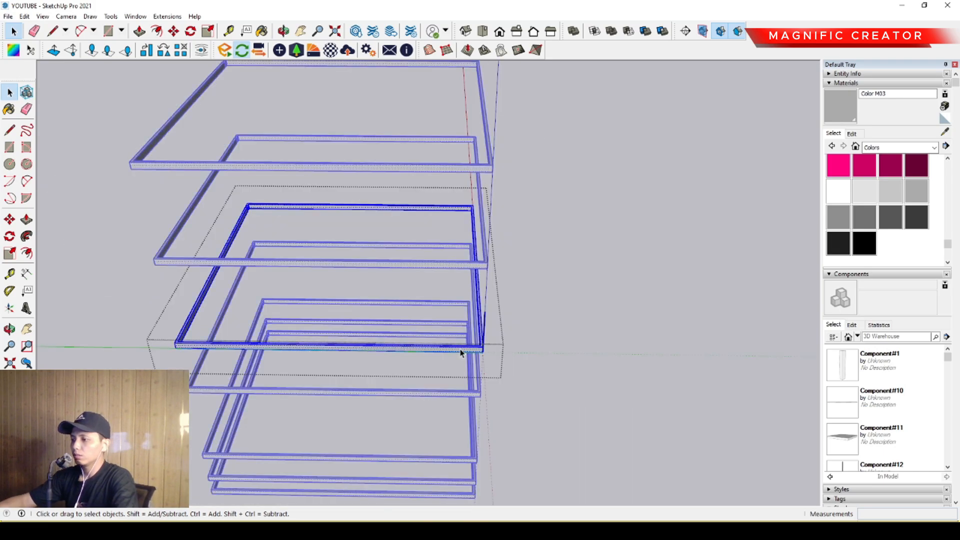
pyautogui.moveTo(459, 342); pyautogui.dragTo(475, 304, button='middle')
pyautogui.moveTo(510, 310); pyautogui.dragTo(517, 356)
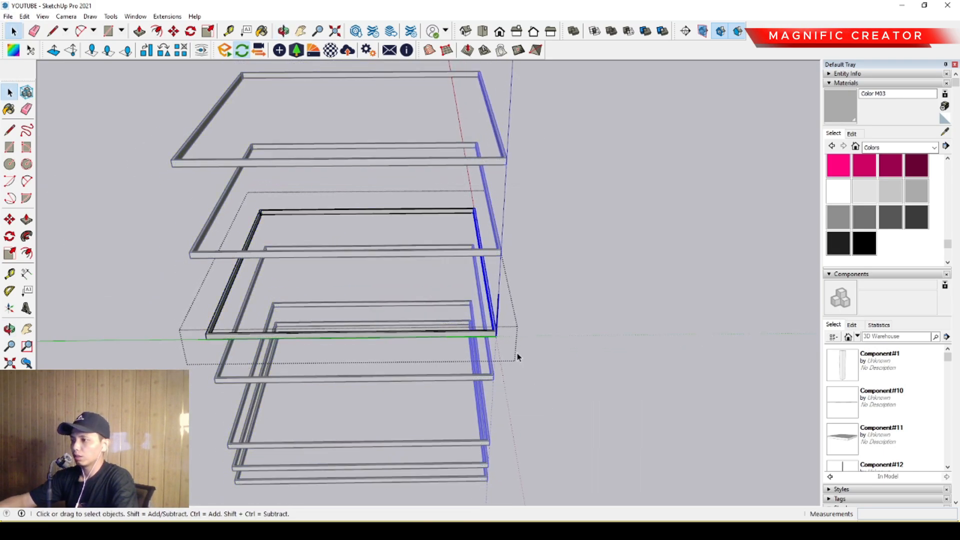
pyautogui.press('m')
pyautogui.click(498, 297)
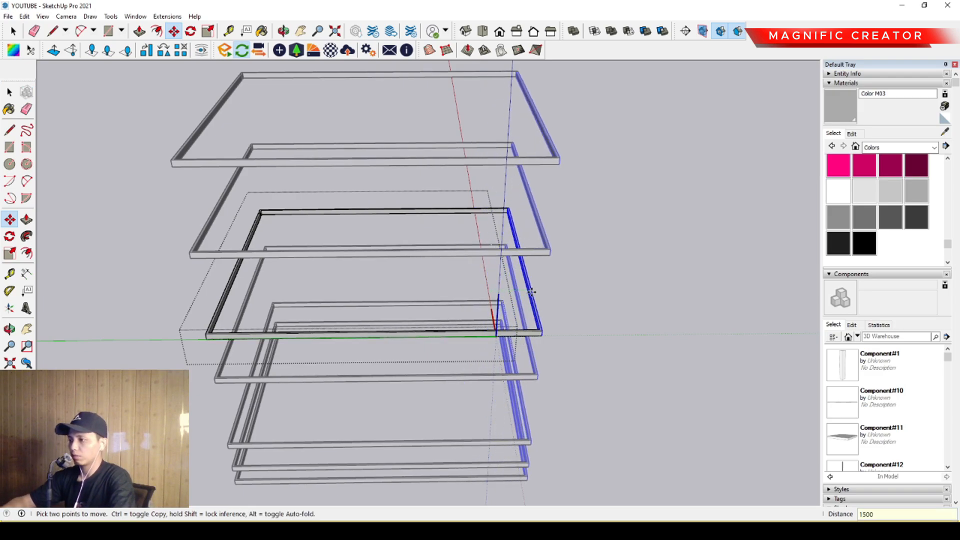
pyautogui.press('Return')
pyautogui.press('space')
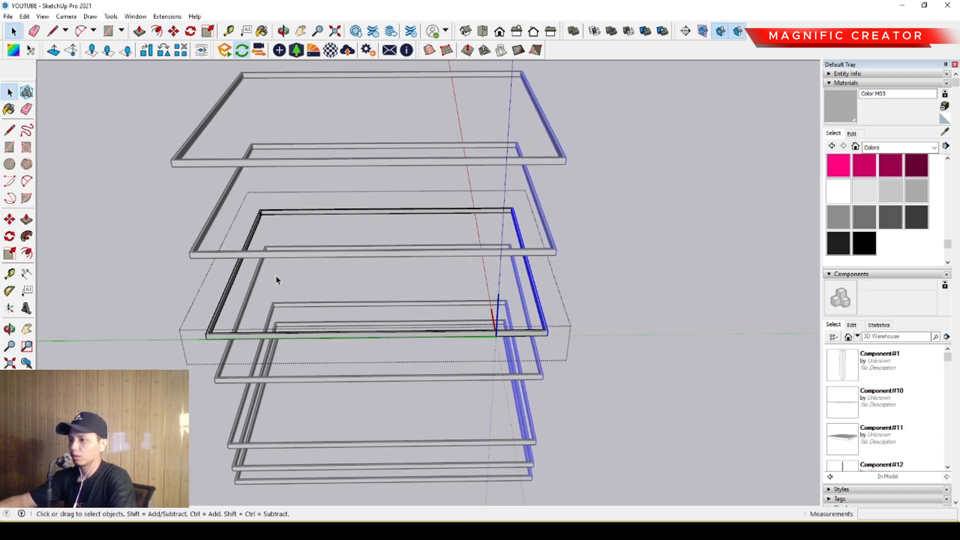
# - Move the band's opposite side member outward by 1500 along the green axis
pyautogui.press('m')
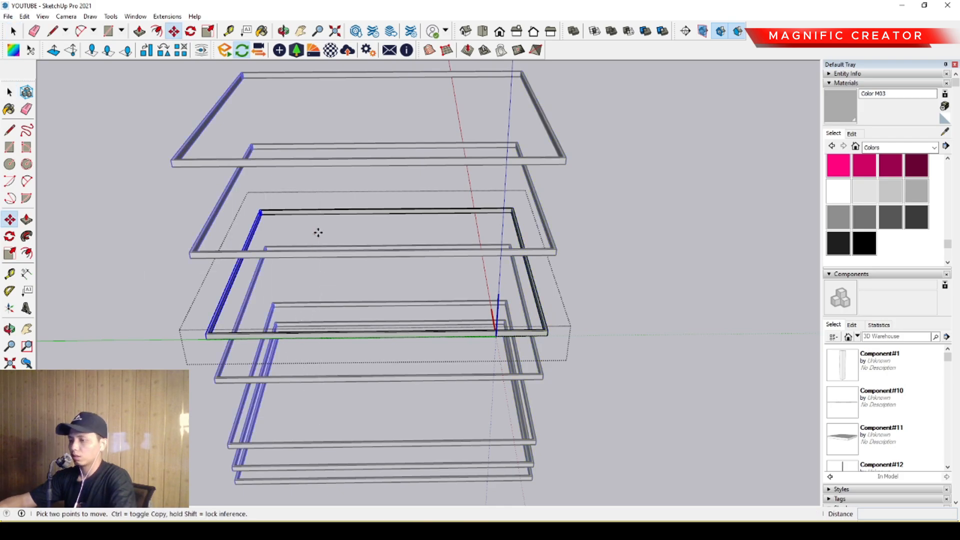
pyautogui.click(317, 231)
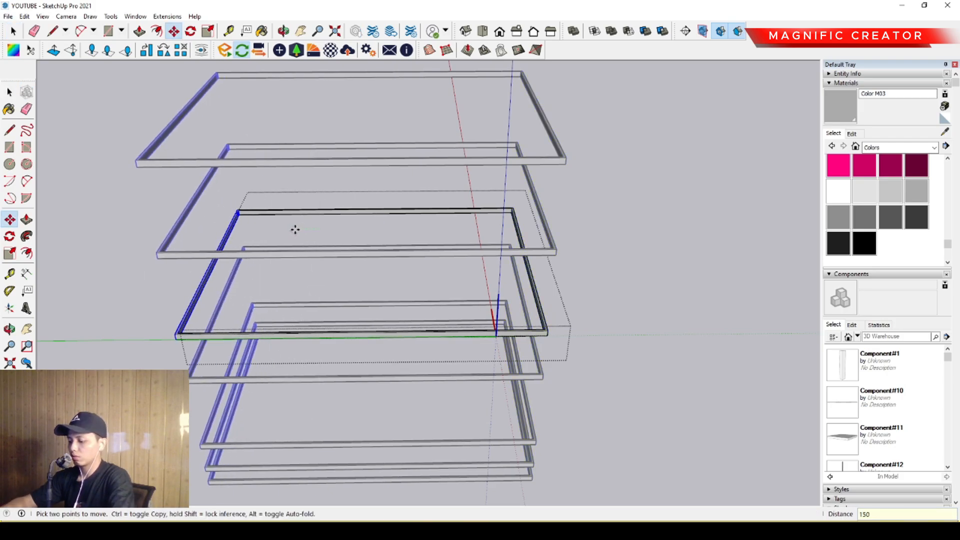
pyautogui.press('Return')
pyautogui.press('space')
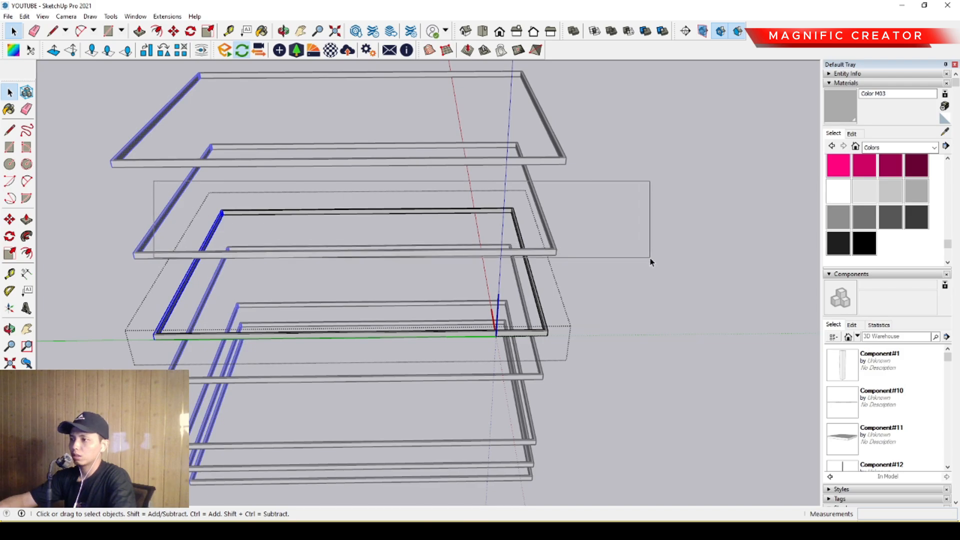
# - Select the band's far member and move it outward by 1500 along the red axis
pyautogui.moveTo(650, 260); pyautogui.dragTo(502, 255)
pyautogui.press('m')
pyautogui.click(453, 244)
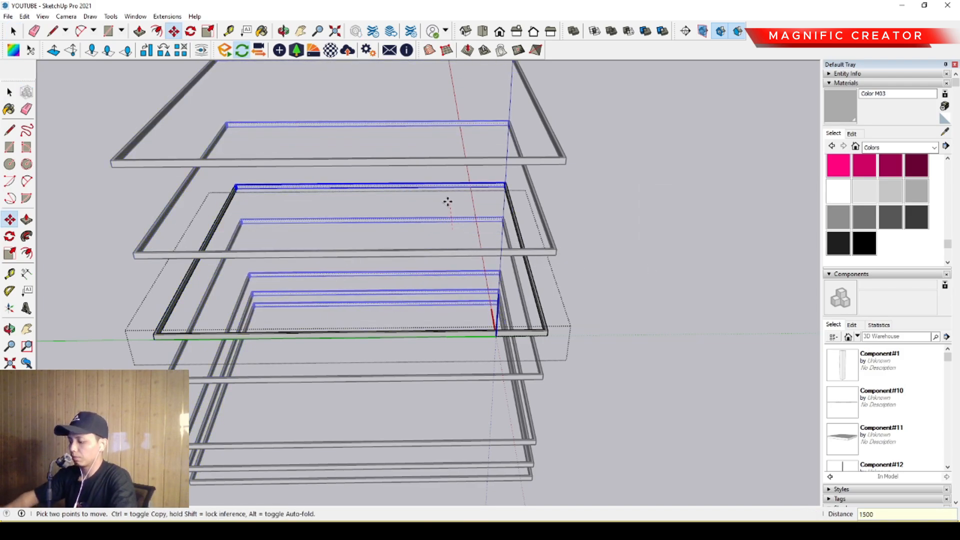
pyautogui.press('Return')
pyautogui.press('space')
# - Move the band's remaining member outward by 1500 along the red axis and leave the band's editing mode
pyautogui.scroll(-3, 448, 206)
pyautogui.moveTo(461, 242); pyautogui.dragTo(125, 306, button='middle')
pyautogui.moveTo(415, 280); pyautogui.dragTo(338, 253, button='middle')
pyautogui.scroll(2, 360, 265)
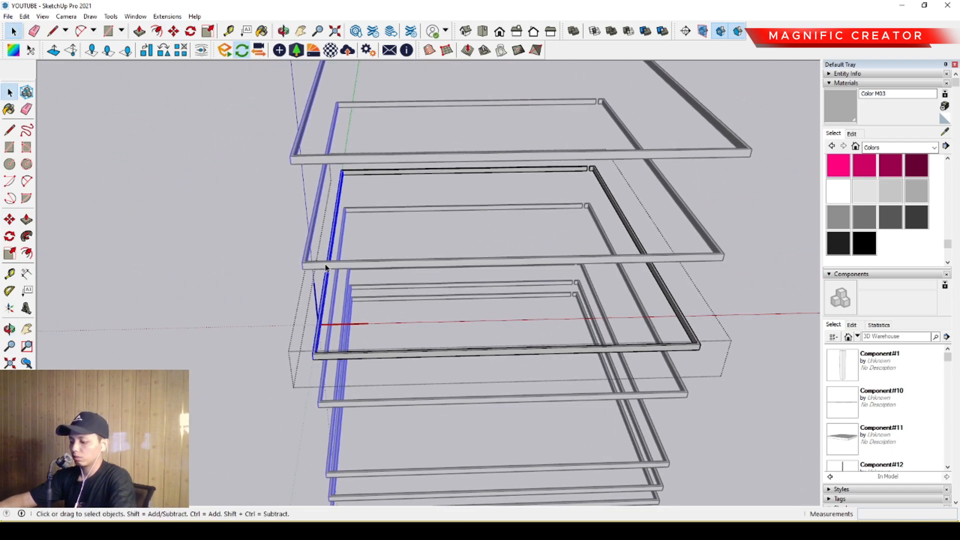
pyautogui.press('m')
pyautogui.click(303, 261)
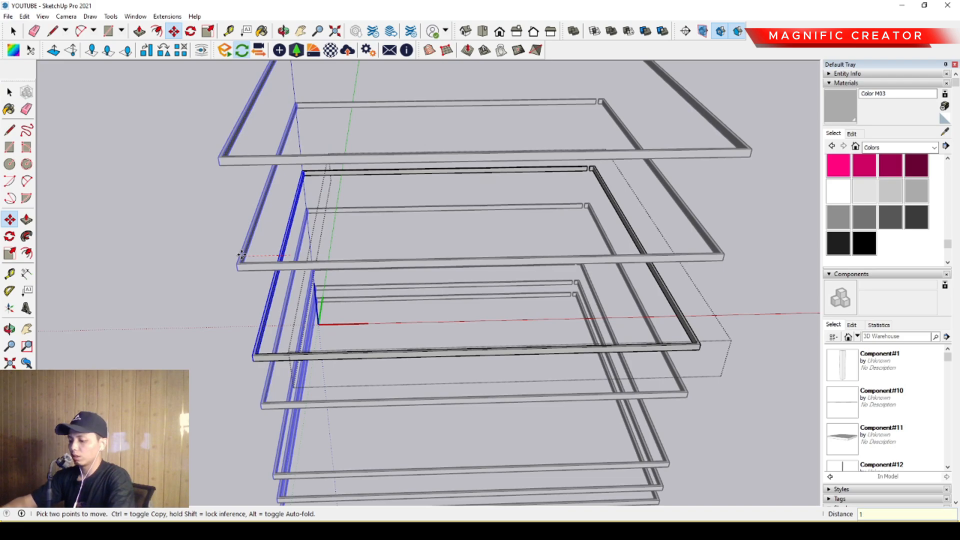
pyautogui.press('Return')
pyautogui.press('space')
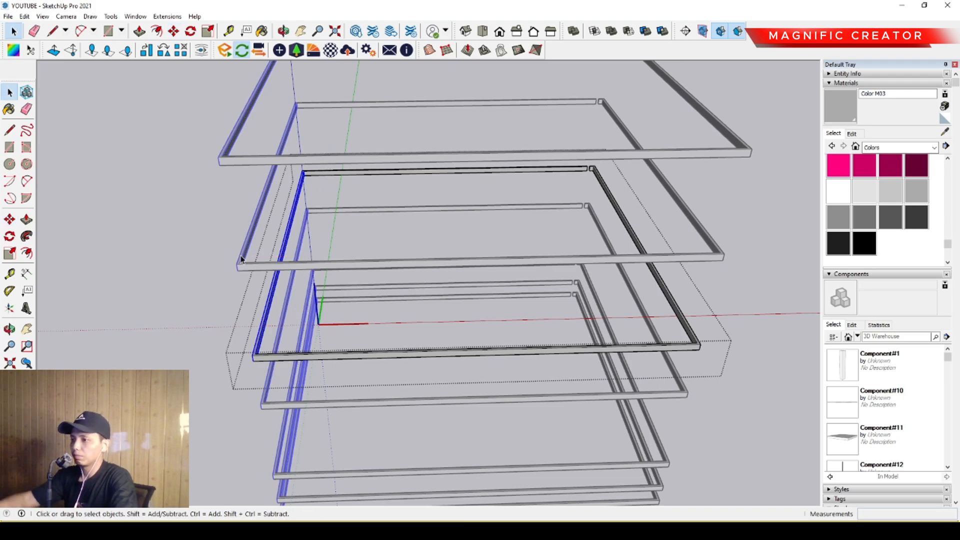
pyautogui.scroll(-5, 348, 335)
pyautogui.click(597, 197)
# - Move the first row of vertical fins, running parallel to the red axis, outward by 1500 beyond the slabs
pyautogui.scroll(3, 415, 314)
pyautogui.moveTo(415, 313); pyautogui.dragTo(525, 340, button='middle')
pyautogui.scroll(2, 504, 319)
pyautogui.scroll(-3, 525, 340)
pyautogui.scroll(3, 500, 280)
pyautogui.moveTo(499, 280); pyautogui.dragTo(462, 294, button='middle')
pyautogui.scroll(2, 465, 340)
pyautogui.press('m')
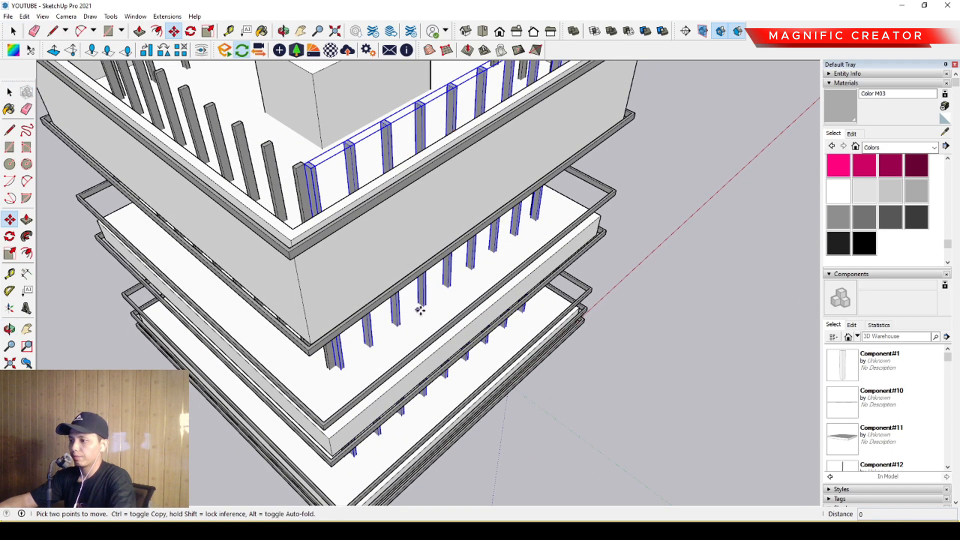
pyautogui.click(419, 310)
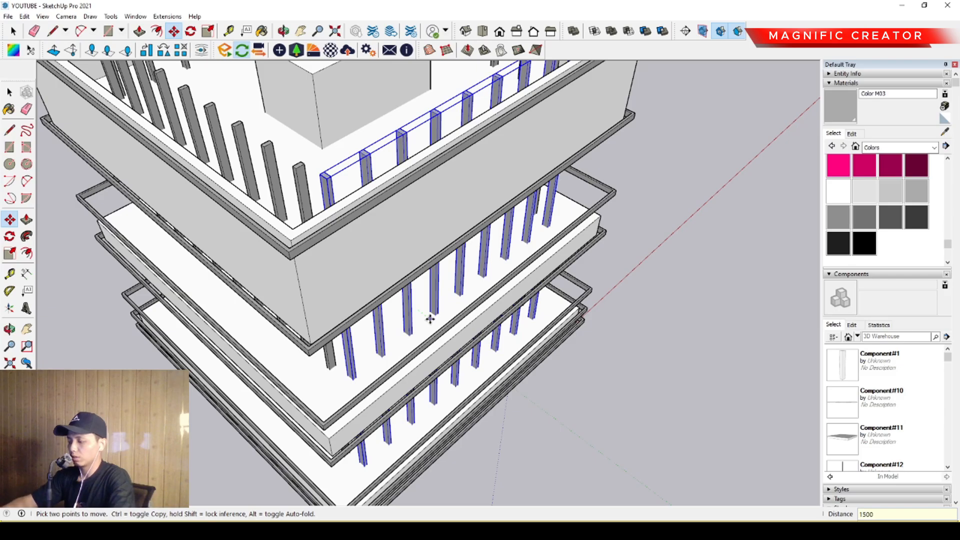
pyautogui.write('1500')
pyautogui.press('Return')
pyautogui.press('space')
# - Move the fin row on an adjacent facade outward by 1500 along the red axis to meet the bands
pyautogui.moveTo(309, 200); pyautogui.dragTo(422, 280, button='middle')
pyautogui.press('m')
pyautogui.click(446, 283)
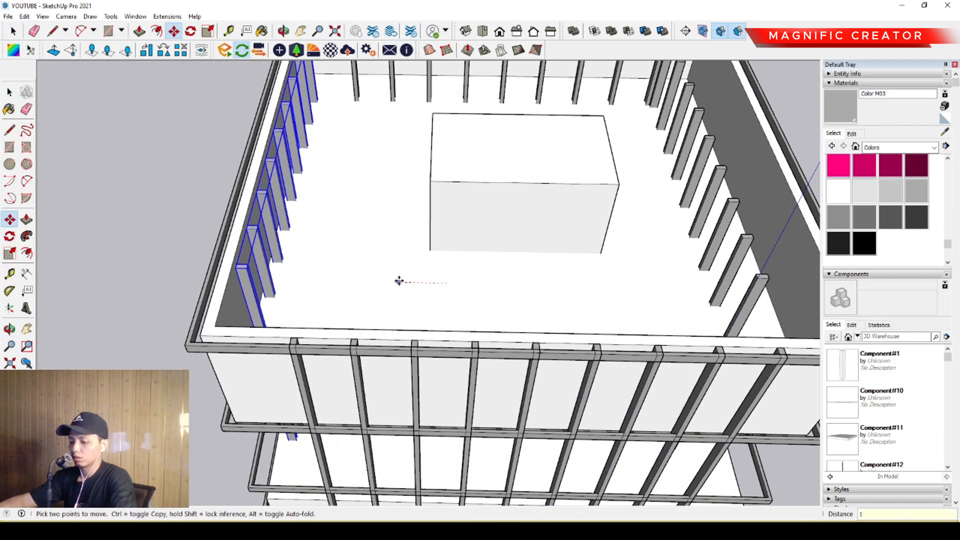
pyautogui.press('Return')
pyautogui.press('space')
# - Move the fin row on the facade opposite the last one outward by 1500 along the red axis
pyautogui.scroll(-3, 446, 296)
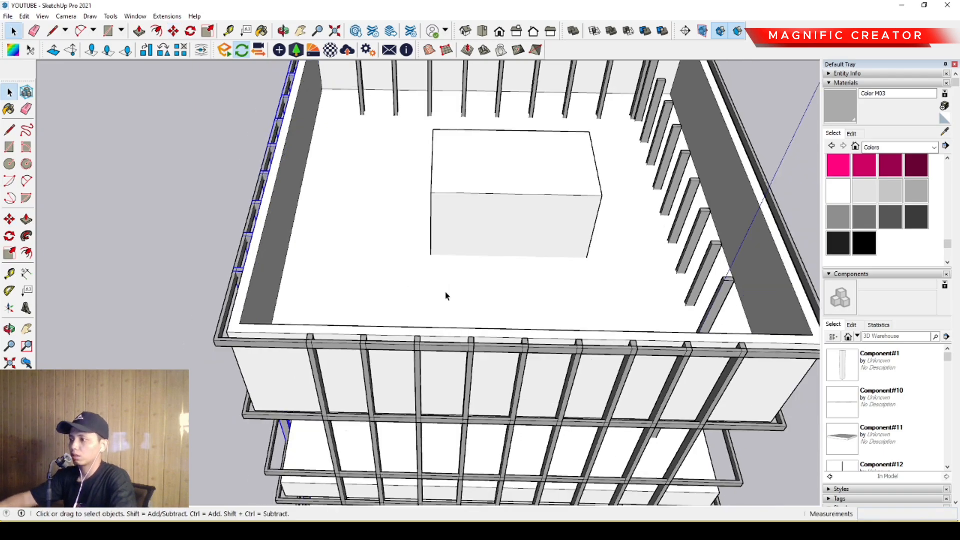
pyautogui.moveTo(445, 295); pyautogui.dragTo(465, 288, button='middle')
pyautogui.scroll(2, 519, 264)
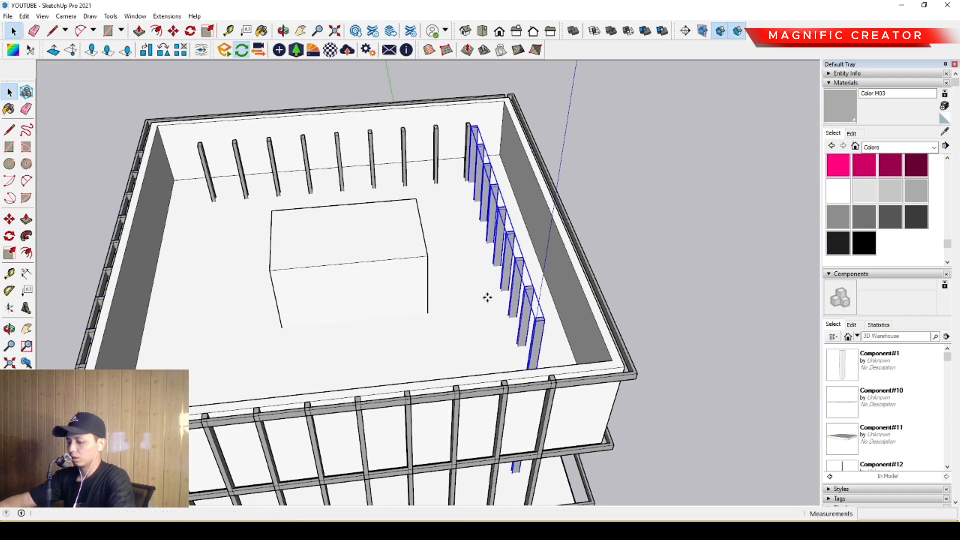
pyautogui.press('m')
pyautogui.click(478, 313)
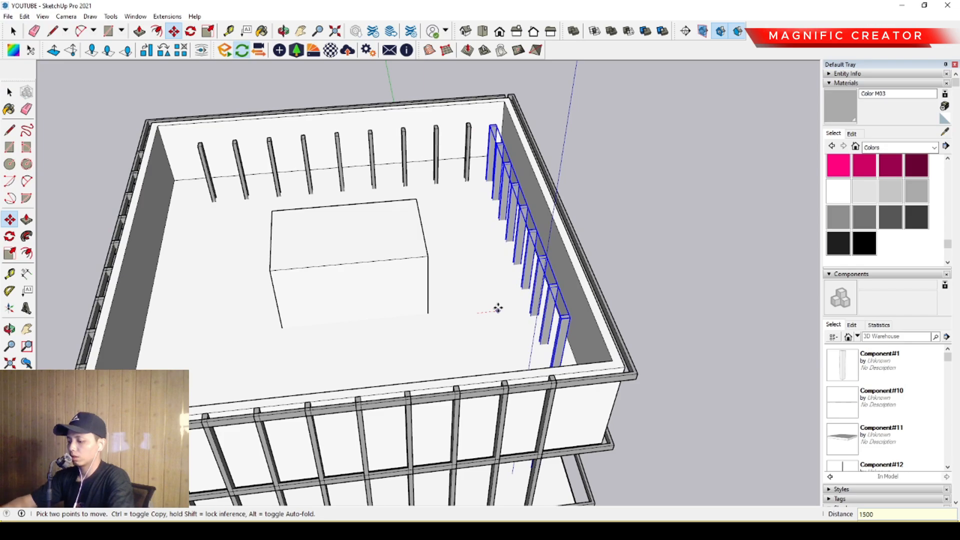
pyautogui.press('Return')
pyautogui.press('space')
# - Move the last inner row of fins outward by 1500 along the green axis, past the parapet
pyautogui.moveTo(465, 298); pyautogui.dragTo(377, 285, button='middle')
pyautogui.press('m')
pyautogui.click(418, 313)
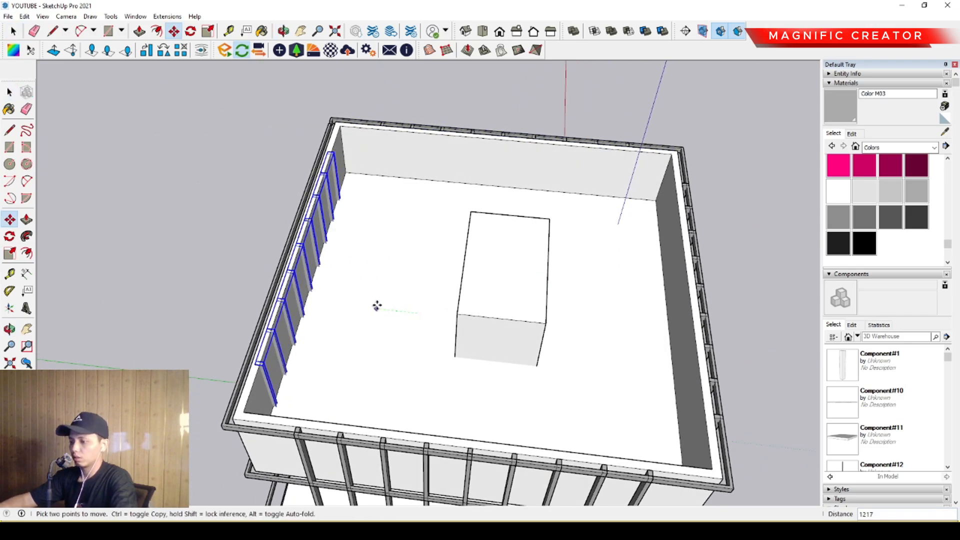
pyautogui.press('Return')
pyautogui.press('space')
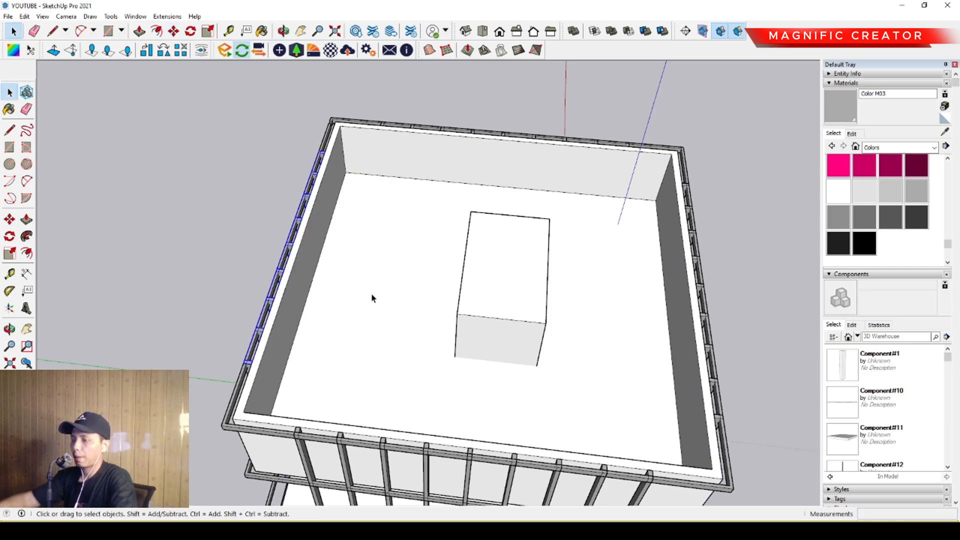
# - Open a facade's fin group parallel to the red axis and copy its end fin one spacing toward the building corner
pyautogui.moveTo(371, 298); pyautogui.dragTo(279, 303, button='middle')
pyautogui.scroll(10, 396, 296)
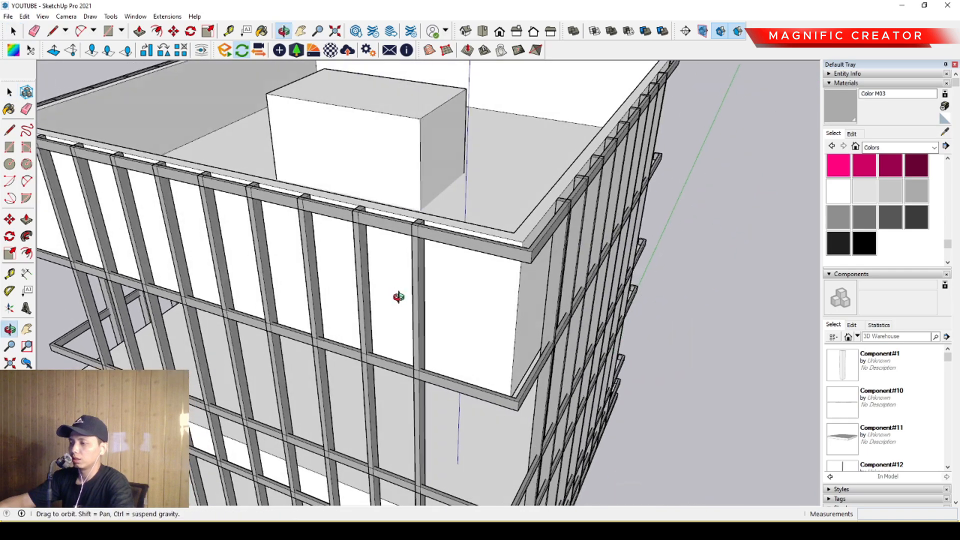
pyautogui.click(420, 277)
pyautogui.press('i')
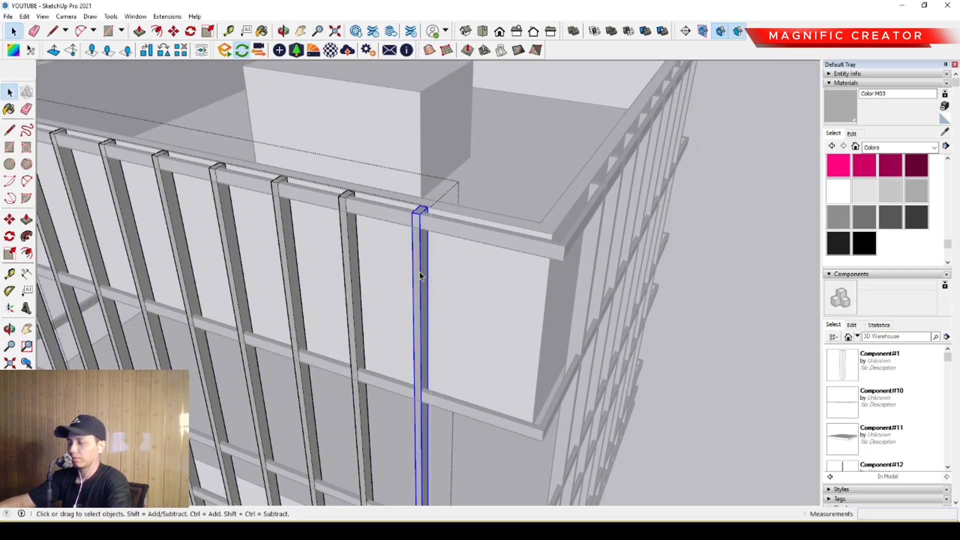
pyautogui.scroll(-2, 419, 274)
pyautogui.moveTo(418, 275); pyautogui.dragTo(380, 288, button='middle')
pyautogui.scroll(3, 461, 322)
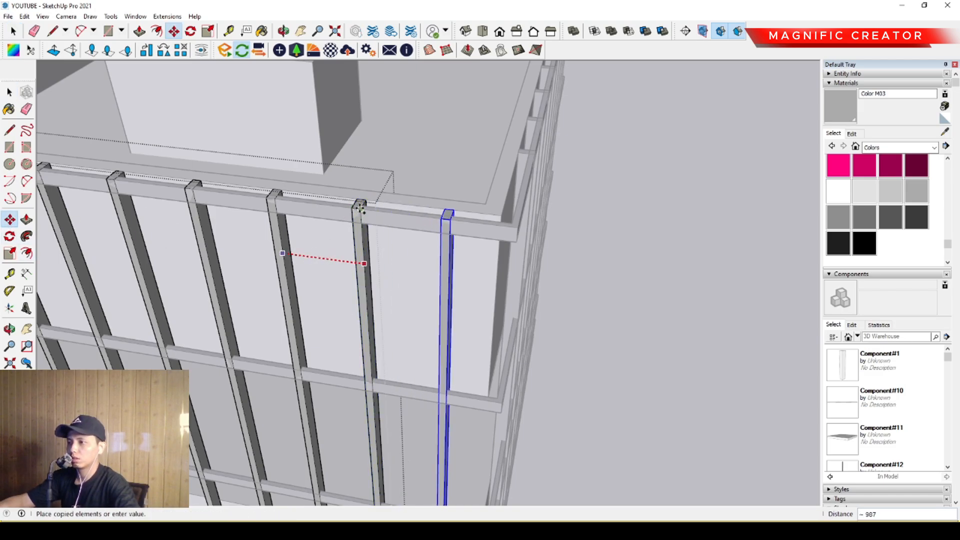
# - Copy the fin at the opposite end of this facade one spacing outward toward the other corner
pyautogui.scroll(-5, 461, 301)
pyautogui.moveTo(328, 290); pyautogui.dragTo(385, 295, button='middle')
pyautogui.scroll(6, 264, 332)
pyautogui.moveTo(263, 332); pyautogui.dragTo(468, 290, button='middle')
pyautogui.click(505, 272)
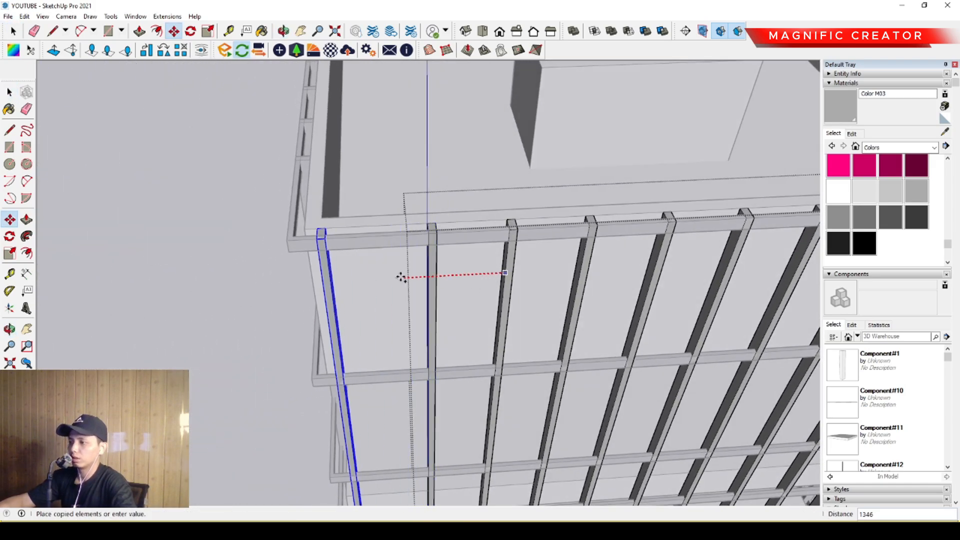
pyautogui.click(425, 275)
pyautogui.press('space')
# - Open the adjacent facade's fin group and copy its end fin one spacing toward the nearby corner
pyautogui.moveTo(393, 294); pyautogui.dragTo(610, 280, button='middle')
pyautogui.scroll(2, 496, 253)
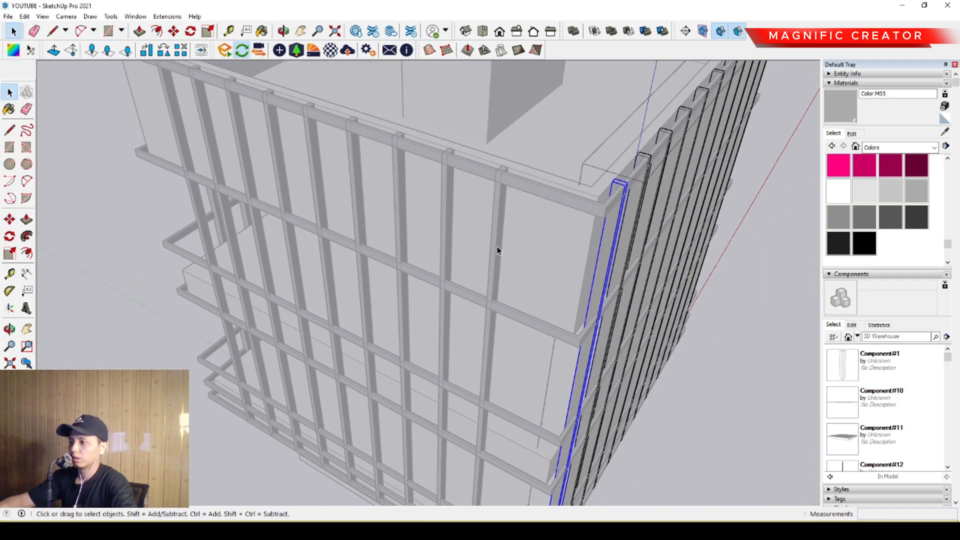
pyautogui.click(501, 244)
pyautogui.doubleClick(502, 244)
pyautogui.click(502, 244)
pyautogui.scroll(2, 504, 230)
pyautogui.moveTo(465, 239); pyautogui.dragTo(496, 273, button='middle')
pyautogui.press('m')
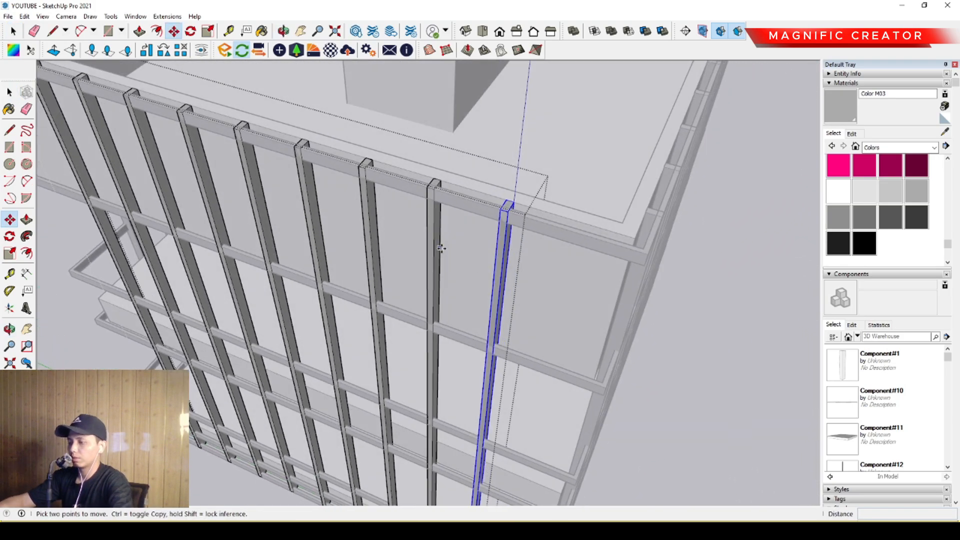
pyautogui.click(436, 244)
pyautogui.click(509, 271)
pyautogui.press('space')
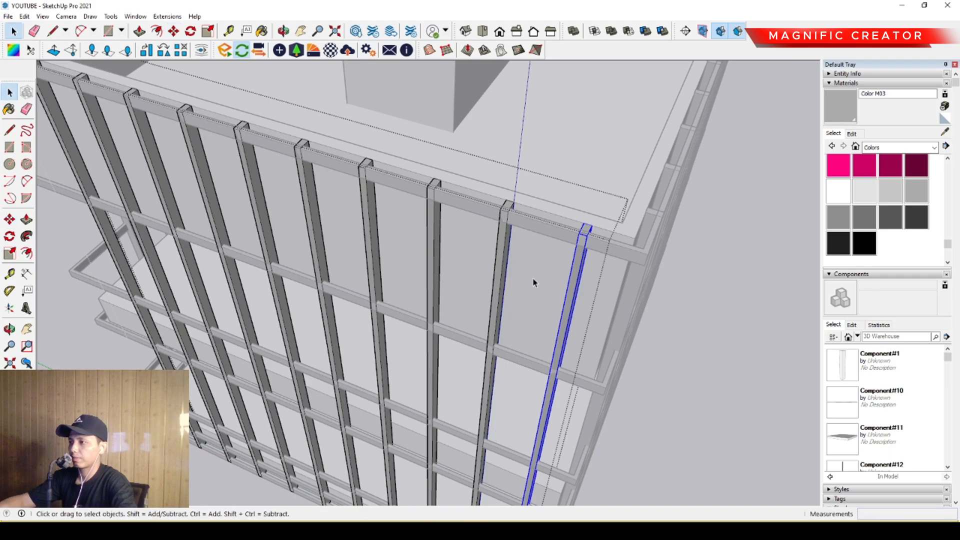
# - Copy the adjacent facade's other end fin one spacing outward along the green axis
pyautogui.moveTo(535, 279); pyautogui.dragTo(700, 388, button='middle')
pyautogui.scroll(5, 441, 270)
pyautogui.click(451, 260)
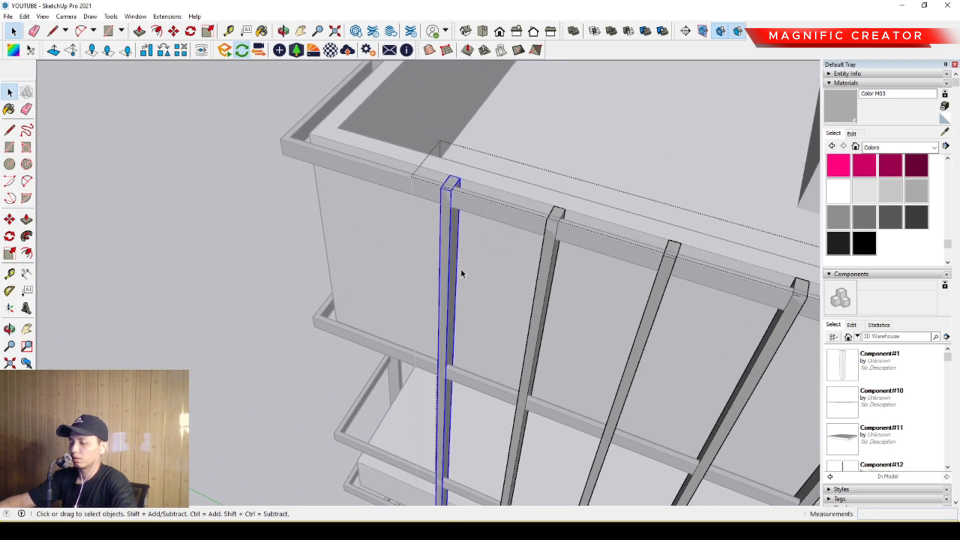
pyautogui.moveTo(461, 273); pyautogui.dragTo(463, 287, button='middle')
pyautogui.click(545, 237)
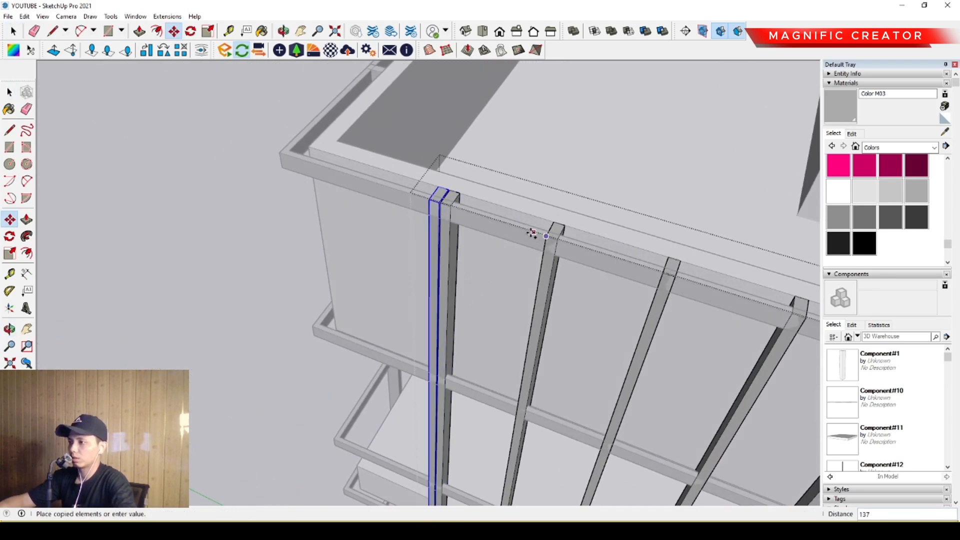
pyautogui.click(440, 205)
# - Open the third facade's fin group, parallel to the red axis, and copy its end fin one spacing toward the corner
pyautogui.moveTo(440, 205); pyautogui.dragTo(406, 187, button='middle')
pyautogui.doubleClick(423, 220)
pyautogui.click(423, 221)
pyautogui.press('m')
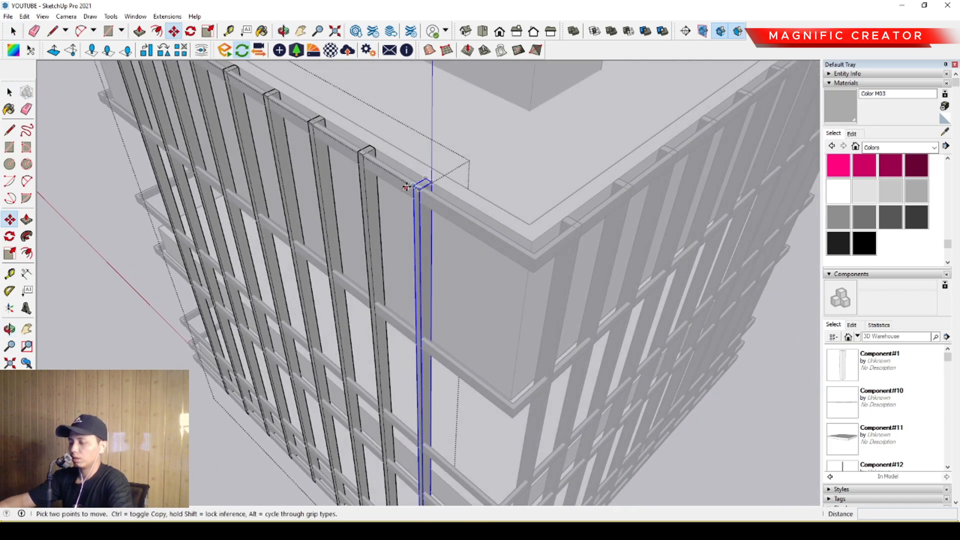
pyautogui.press('ctrl')
pyautogui.click(364, 156)
pyautogui.click(419, 190)
pyautogui.press('space')
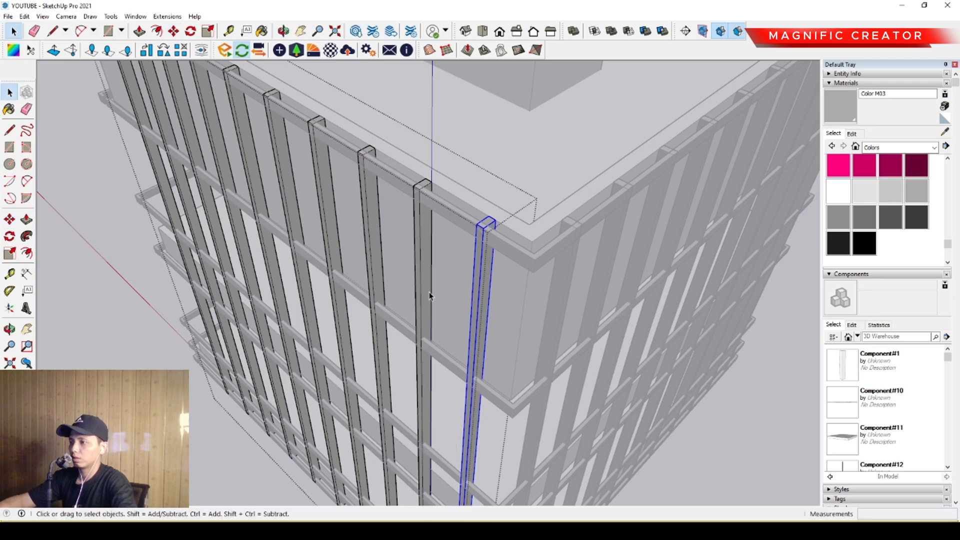
# - Copy the third facade's other end fin one spacing outward along the red axis
pyautogui.scroll(-5, 428, 296)
pyautogui.moveTo(429, 296); pyautogui.dragTo(633, 312, button='middle')
pyautogui.scroll(6, 444, 236)
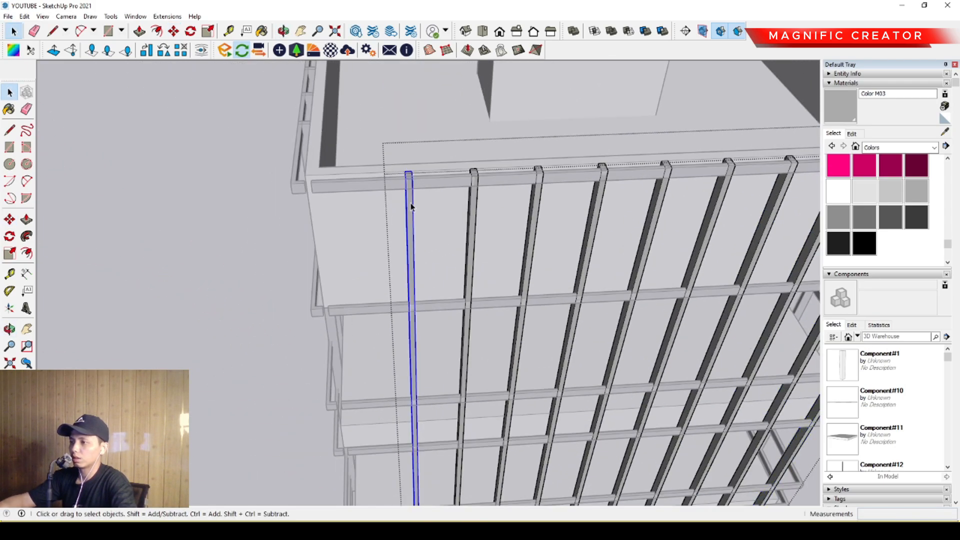
pyautogui.scroll(2, 452, 257)
pyautogui.press('m')
pyautogui.scroll(2, 523, 193)
pyautogui.click(525, 179)
pyautogui.press('ctrl')
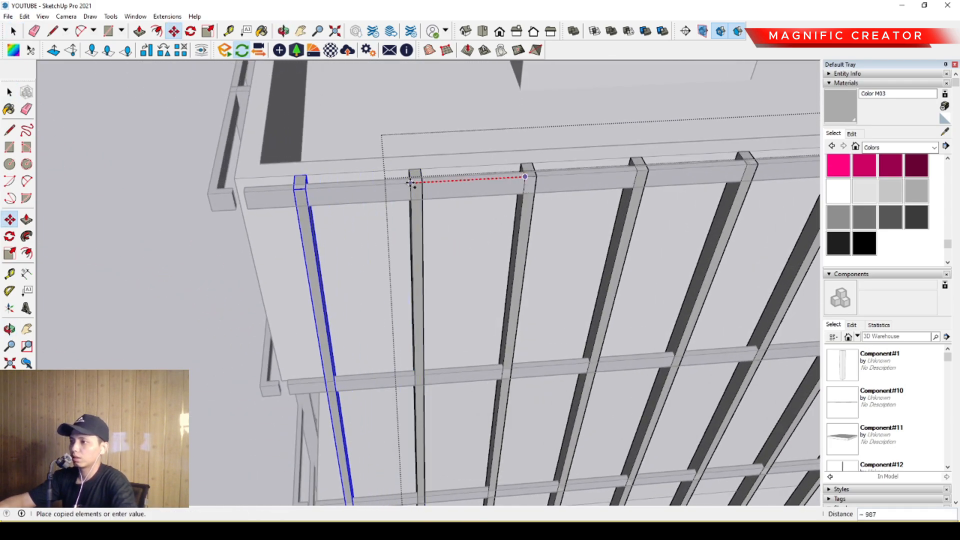
pyautogui.click(411, 182)
pyautogui.press('space')
# - Open the fourth facade's fin group and copy its end fin one spacing toward the corner
pyautogui.scroll(-3, 412, 193)
pyautogui.moveTo(416, 215); pyautogui.dragTo(441, 215, button='middle')
pyautogui.doubleClick(363, 270)
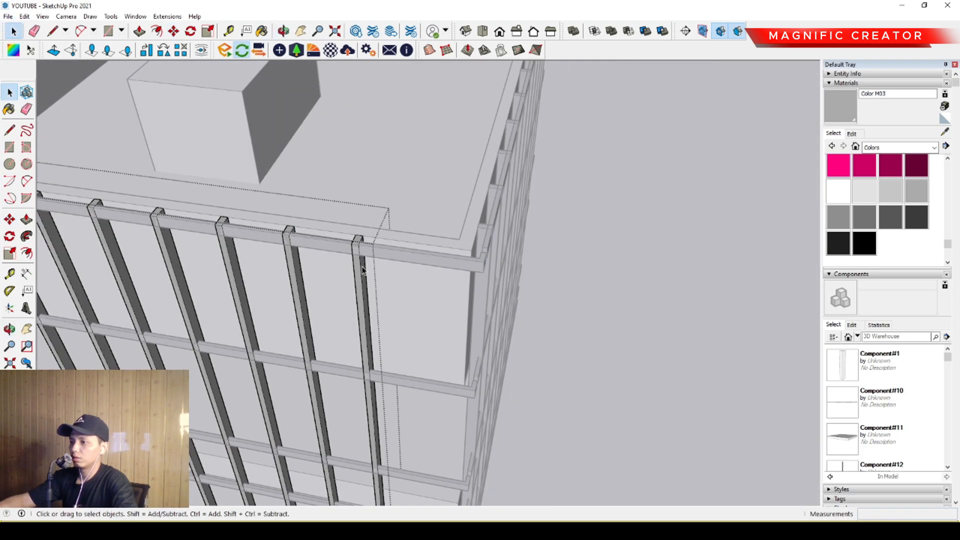
pyautogui.moveTo(378, 290); pyautogui.dragTo(403, 305, button='middle')
pyautogui.click(292, 227)
pyautogui.press('ctrl')
pyautogui.click(359, 244)
pyautogui.press('space')
# - Copy the fourth facade's other end fin one spacing outward to complete that row
pyautogui.scroll(-5, 483, 286)
pyautogui.scroll(5, 386, 292)
pyautogui.click(386, 294)
pyautogui.press('m')
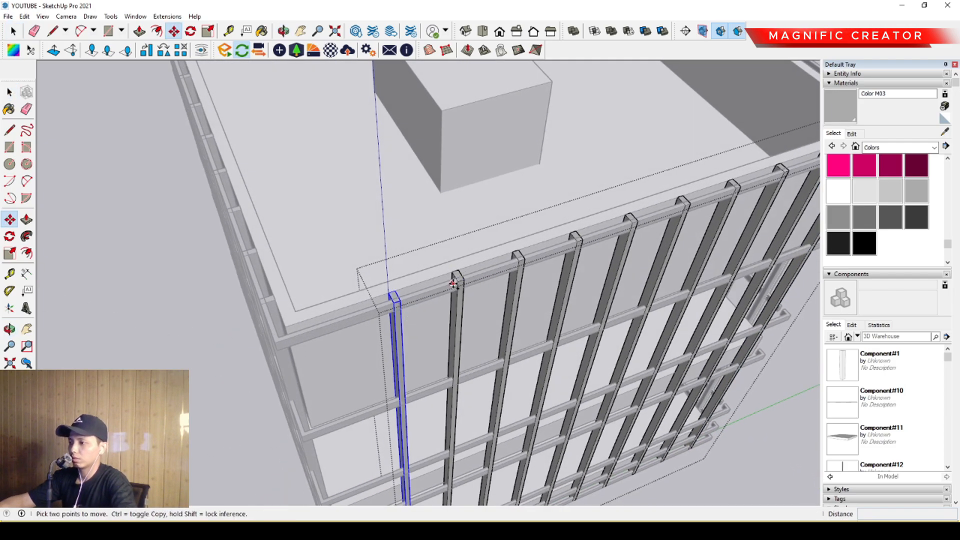
pyautogui.click(457, 282)
pyautogui.moveTo(458, 283); pyautogui.dragTo(454, 257, button='middle')
pyautogui.press('ctrl')
pyautogui.click(493, 257)
pyautogui.press('space')
pyautogui.scroll(-7, 458, 280)
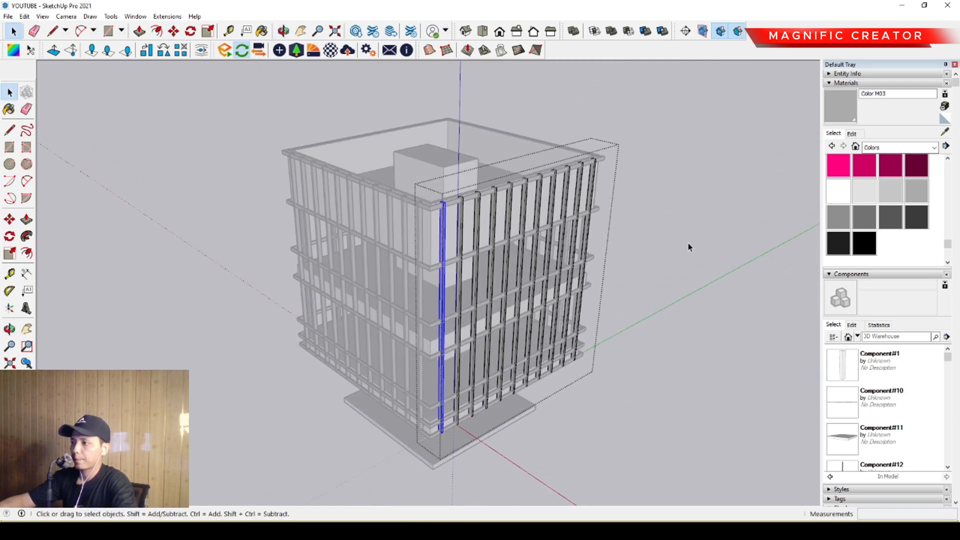
# - Open the horizontal facade band for editing, Push/Pull its short corner end face to close the corner gap, and exit the band
pyautogui.moveTo(688, 245); pyautogui.dragTo(377, 235, button='middle')
pyautogui.moveTo(550, 352); pyautogui.dragTo(294, 345, button='middle')
pyautogui.scroll(5, 426, 285)
pyautogui.scroll(2, 406, 292)
pyautogui.scroll(2, 377, 350)
pyautogui.scroll(3, 297, 343)
pyautogui.scroll(4, 320, 338)
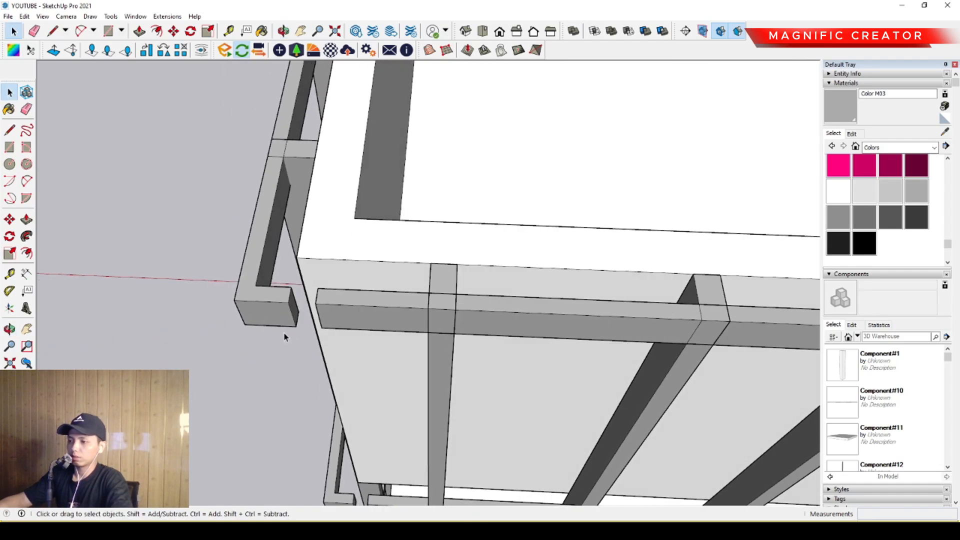
pyautogui.click(272, 315)
pyautogui.scroll(2, 275, 313)
pyautogui.scroll(2, 293, 315)
pyautogui.moveTo(294, 315); pyautogui.dragTo(399, 277, button='middle')
pyautogui.scroll(2, 424, 300)
pyautogui.press('p')
pyautogui.click(411, 295)
pyautogui.click(329, 316)
pyautogui.press('space')
pyautogui.scroll(-3, 366, 304)
pyautogui.scroll(-3, 365, 304)
pyautogui.scroll(-5, 418, 261)
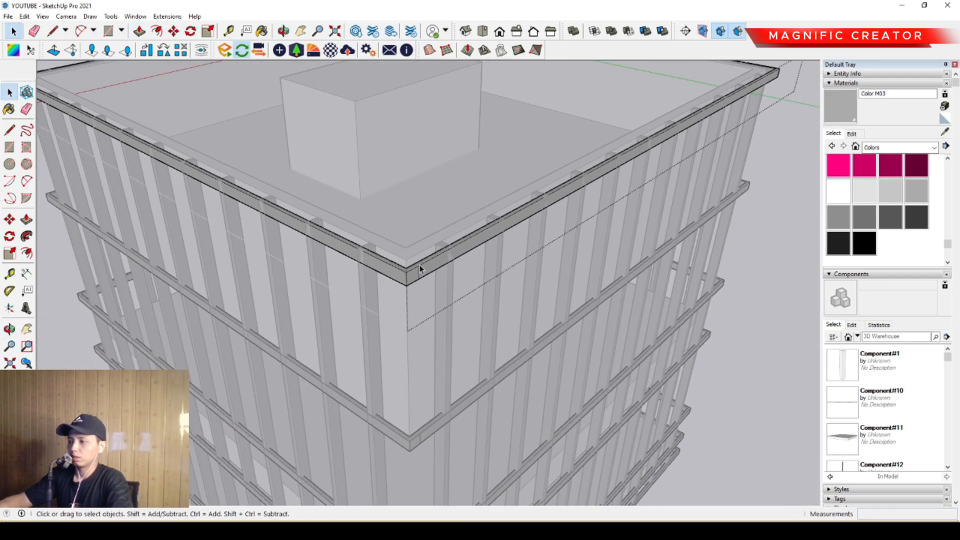
pyautogui.click(687, 287)
pyautogui.scroll(5, 419, 279)
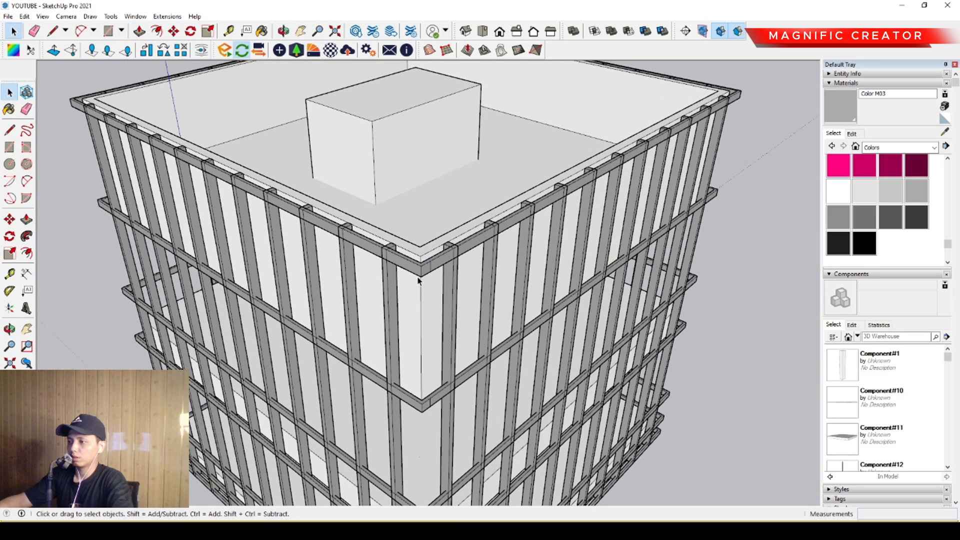
pyautogui.moveTo(418, 278); pyautogui.dragTo(383, 291, button='middle')
pyautogui.scroll(3, 384, 291)
pyautogui.moveTo(415, 371); pyautogui.dragTo(373, 302, button='middle')
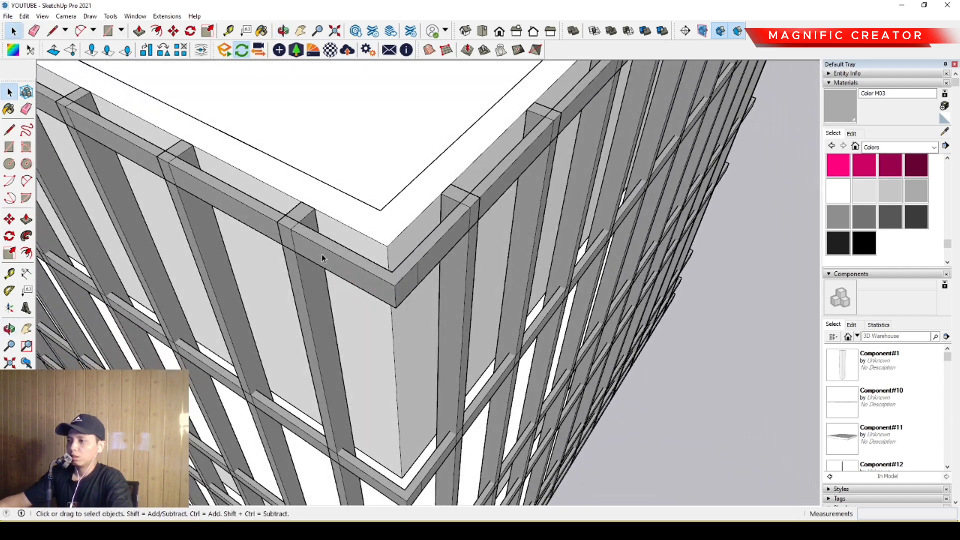
# - Draw two lines along the top band's outer edges, running from the end fins to the corner
pyautogui.moveTo(322, 256); pyautogui.dragTo(343, 287, button='middle')
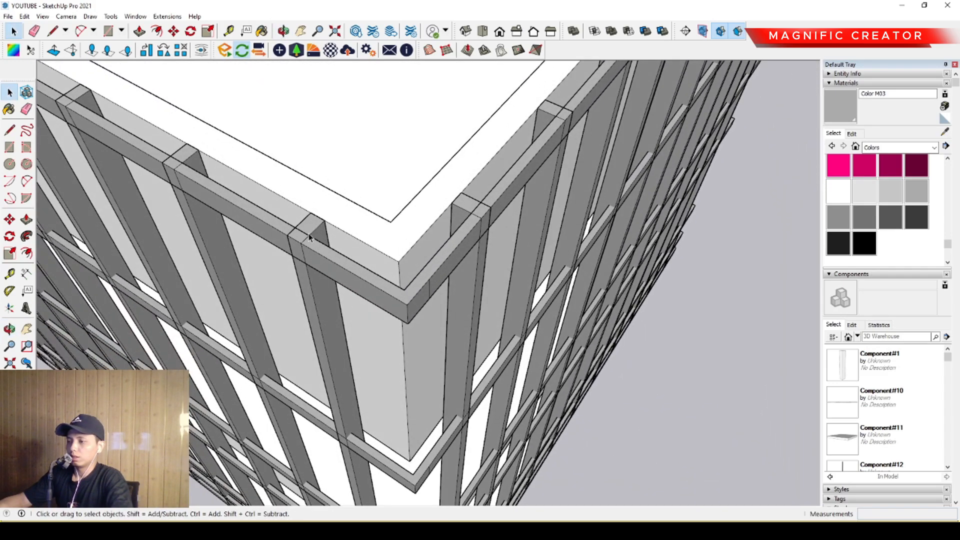
pyautogui.moveTo(413, 267); pyautogui.dragTo(274, 238, button='middle')
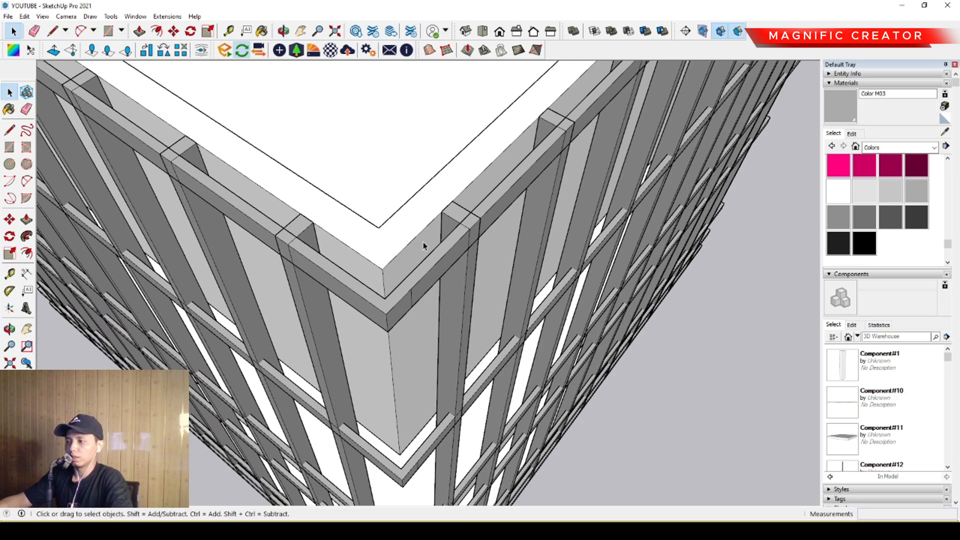
pyautogui.moveTo(423, 246); pyautogui.dragTo(98, 157, button='middle')
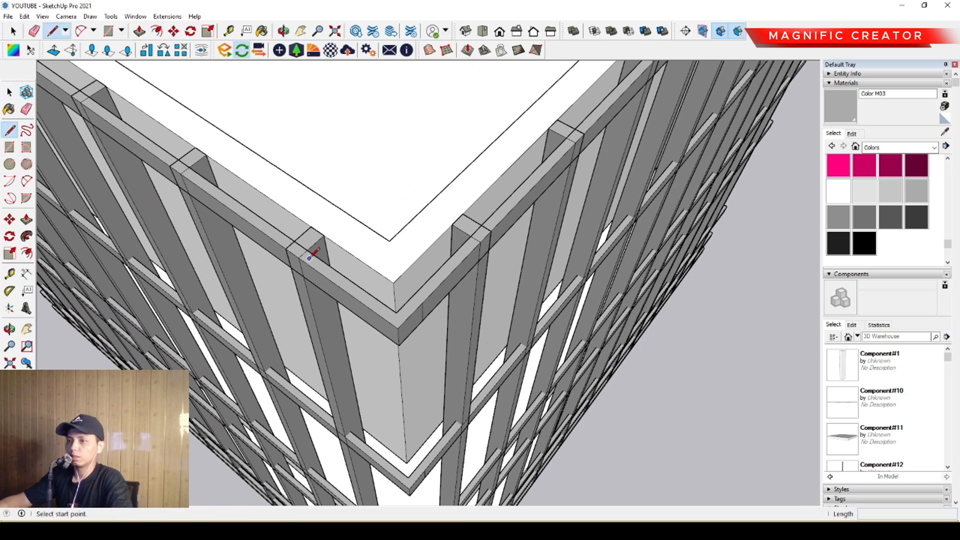
pyautogui.scroll(2, 309, 256)
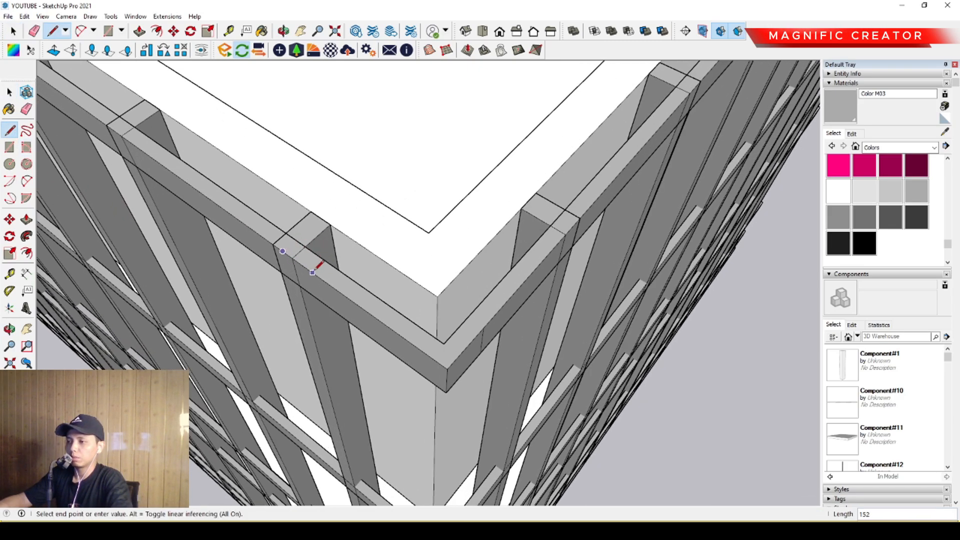
pyautogui.scroll(-2, 314, 273)
pyautogui.click(424, 351)
pyautogui.scroll(2, 517, 252)
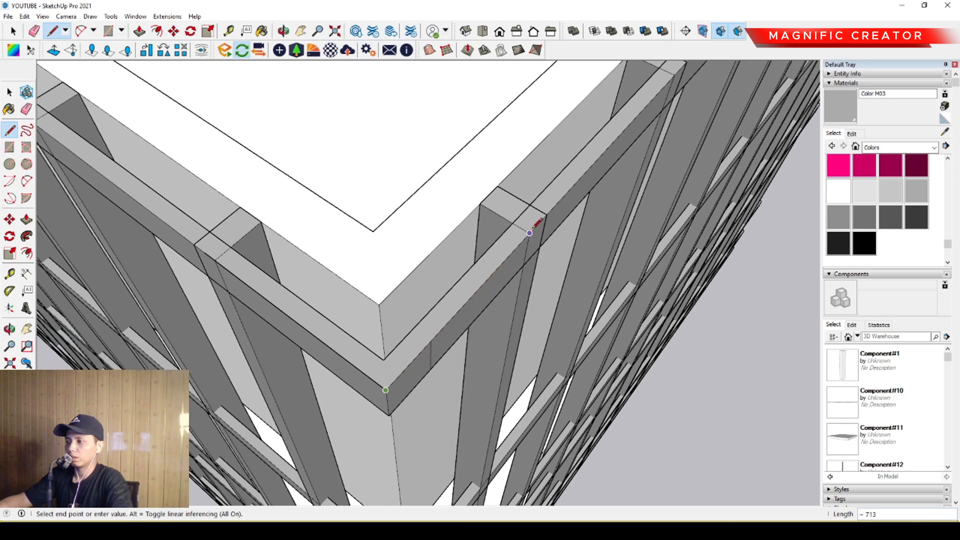
pyautogui.press('space')
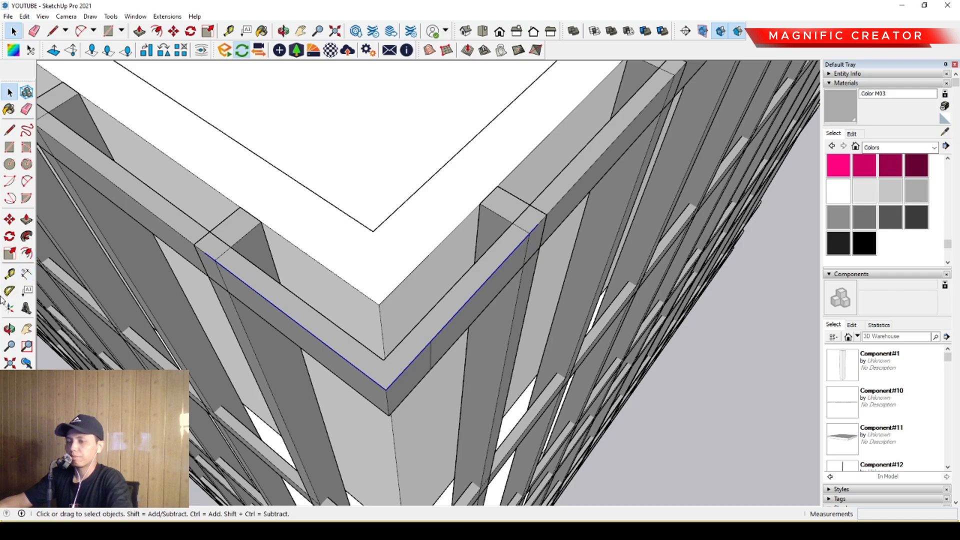
# - Offset the two corner lines outward by 20
pyautogui.click(28, 254)
pyautogui.scroll(1, 511, 257)
pyautogui.click(511, 257)
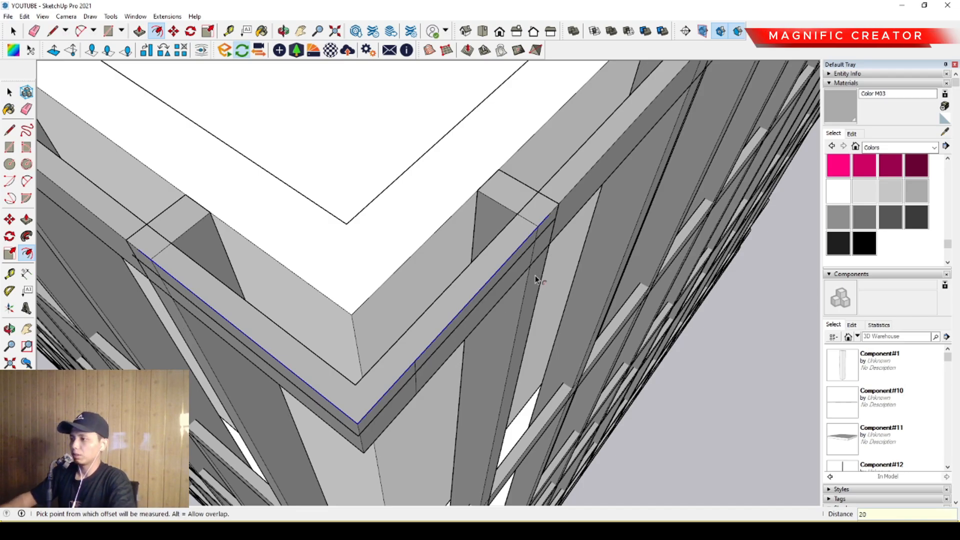
pyautogui.press('space')
# - Draw a short closing line between the original and offset edges beside the end fin, forming an L-shaped face
pyautogui.moveTo(536, 278); pyautogui.dragTo(346, 282, button='middle')
pyautogui.scroll(1, 455, 240)
pyautogui.press('l')
pyautogui.press('space')
pyautogui.scroll(2, 313, 233)
pyautogui.moveTo(313, 233); pyautogui.dragTo(368, 255, button='middle')
pyautogui.scroll(2, 280, 245)
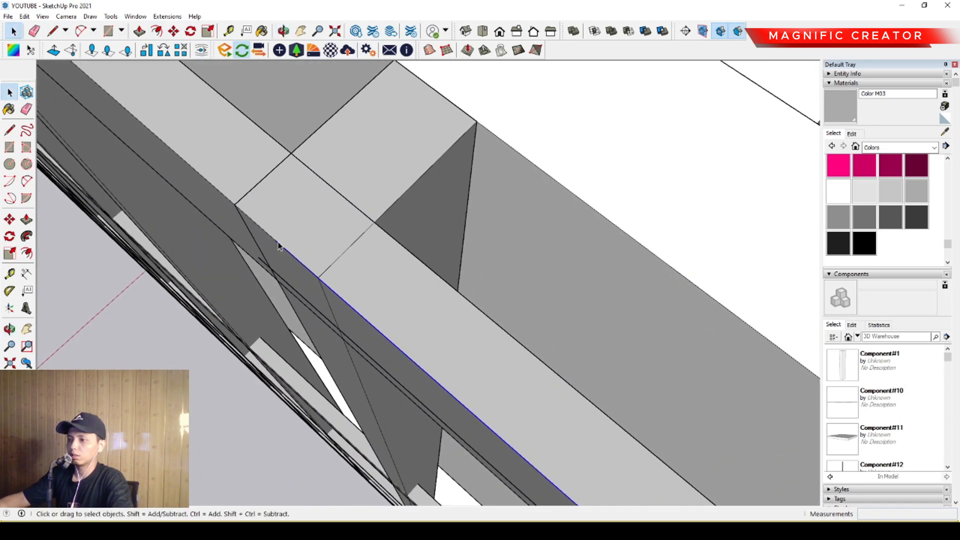
pyautogui.press('l')
pyautogui.click(275, 239)
pyautogui.click(260, 256)
pyautogui.press('space')
# - Select the thin L-shaped corner face with its edges and make it a component
pyautogui.scroll(-2, 271, 246)
pyautogui.scroll(1, 315, 287)
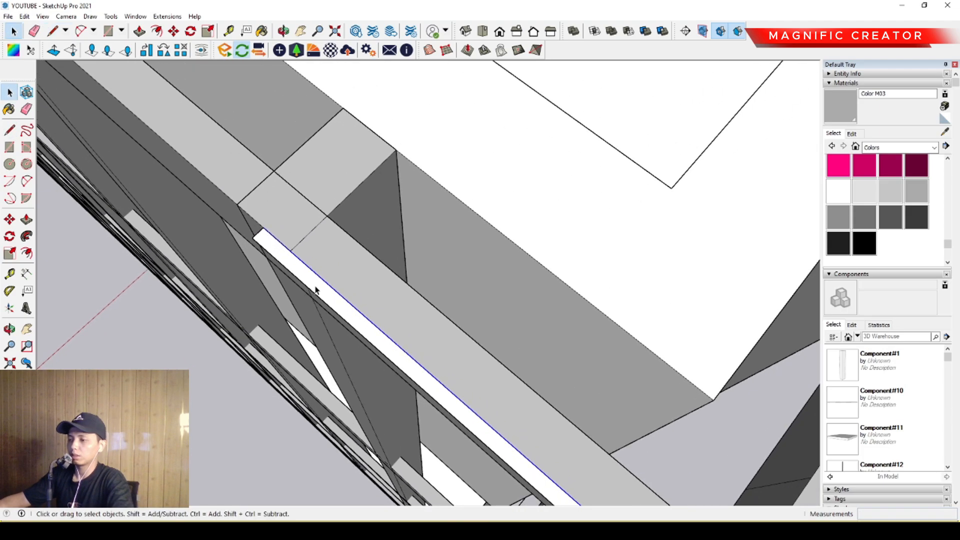
pyautogui.doubleClick(315, 287)
pyautogui.scroll(-4, 320, 288)
pyautogui.moveTo(395, 354); pyautogui.dragTo(443, 324, button='middle')
pyautogui.scroll(3, 422, 317)
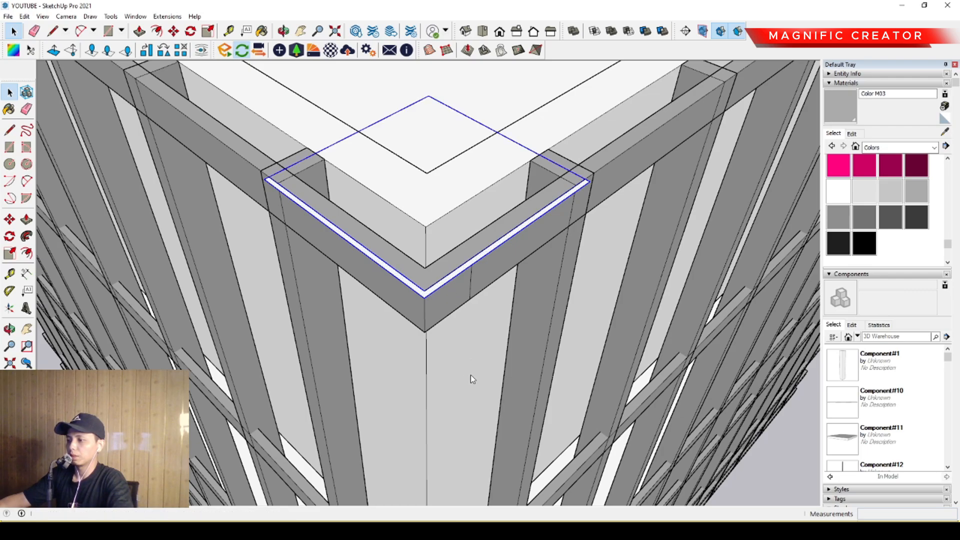
pyautogui.press('Return')
# - Copy the L-shaped component 11400 along the green axis to the next building corner, snapping its inner corner onto the band's outer corner
pyautogui.moveTo(660, 347); pyautogui.dragTo(387, 356, button='middle')
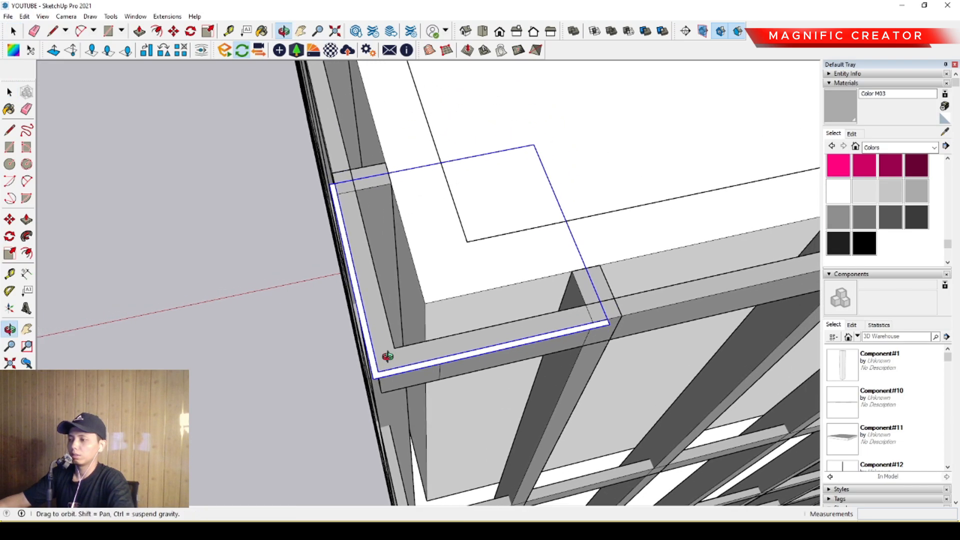
pyautogui.scroll(1, 378, 361)
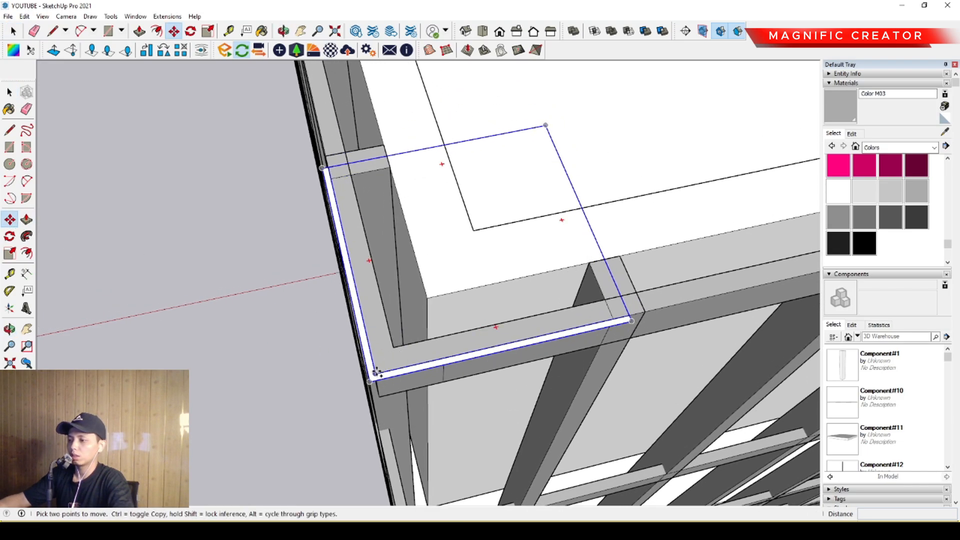
pyautogui.click(376, 373)
pyautogui.scroll(-5, 361, 230)
pyautogui.keyDown('shift'); pyautogui.moveTo(342, 131); pyautogui.dragTo(378, 415, button='middle'); pyautogui.keyUp('shift')
pyautogui.keyDown('shift'); pyautogui.moveTo(407, 70); pyautogui.dragTo(430, 410, button='middle'); pyautogui.keyUp('shift')
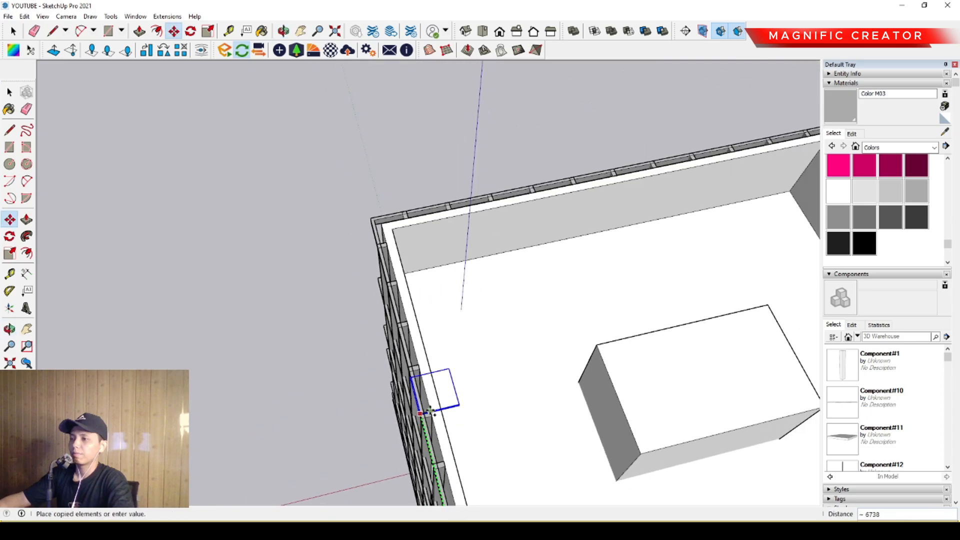
pyautogui.scroll(3, 364, 245)
pyautogui.scroll(8, 384, 198)
pyautogui.scroll(-2, 334, 270)
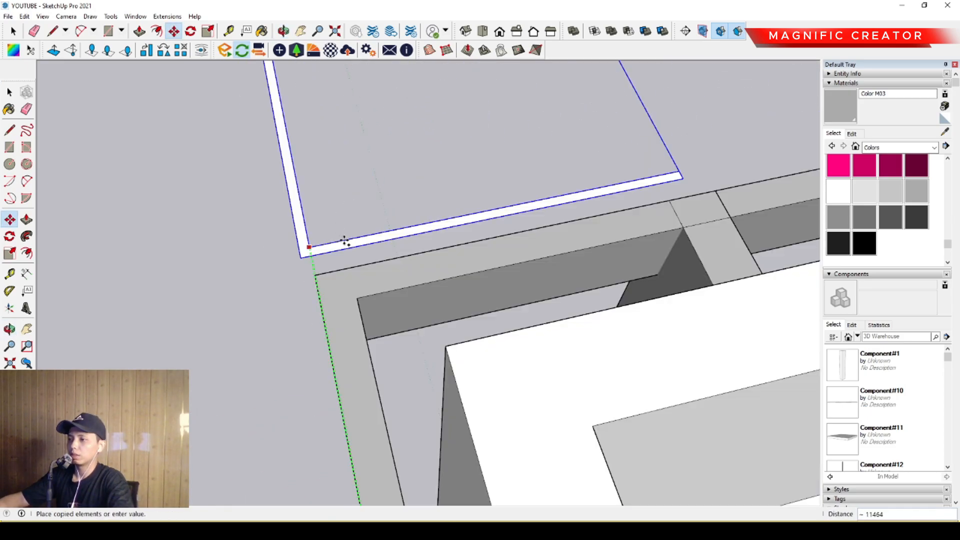
pyautogui.scroll(-3, 345, 242)
pyautogui.scroll(3, 329, 256)
pyautogui.click(332, 256)
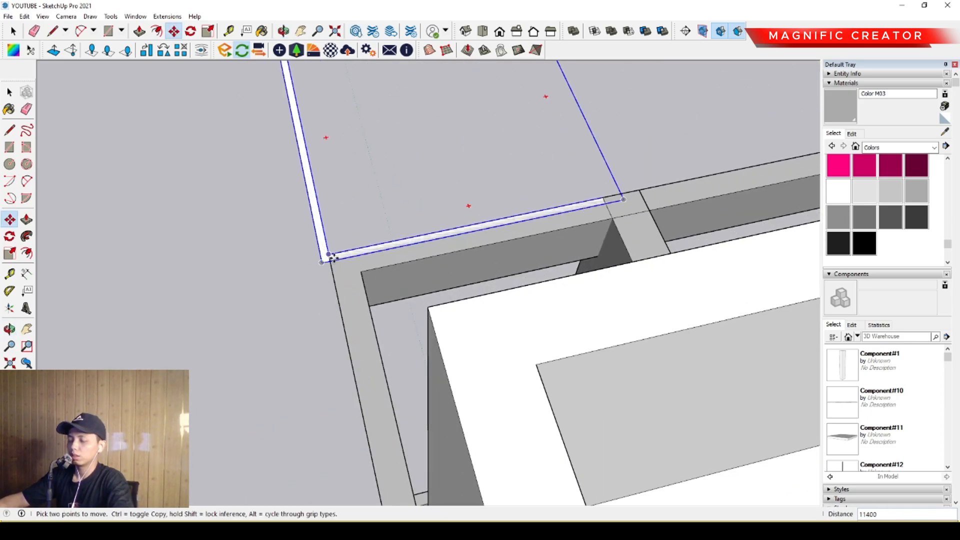
# - Rotate the copied L-shaped component 90 degrees about its inner corner so it wraps the building corner
pyautogui.press('space')
pyautogui.click(9, 236)
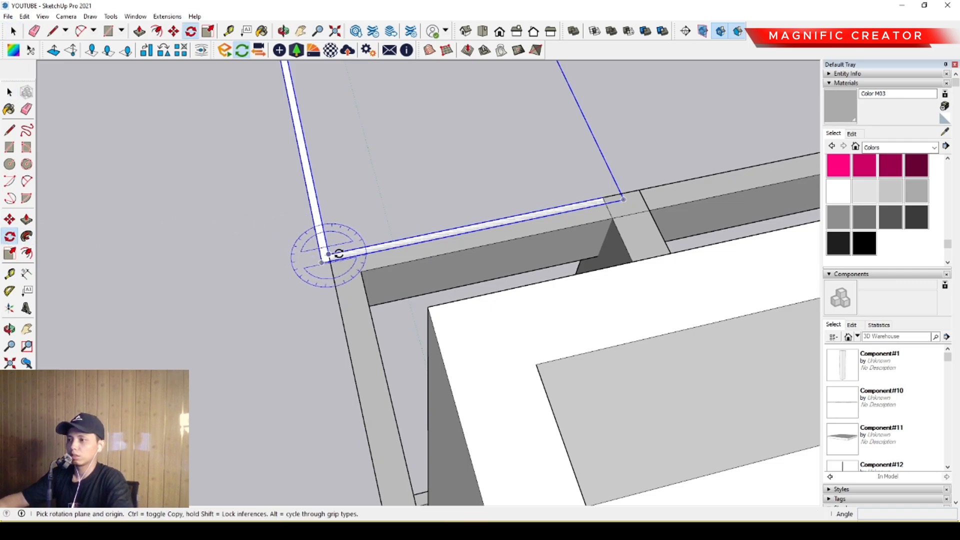
pyautogui.click(319, 207)
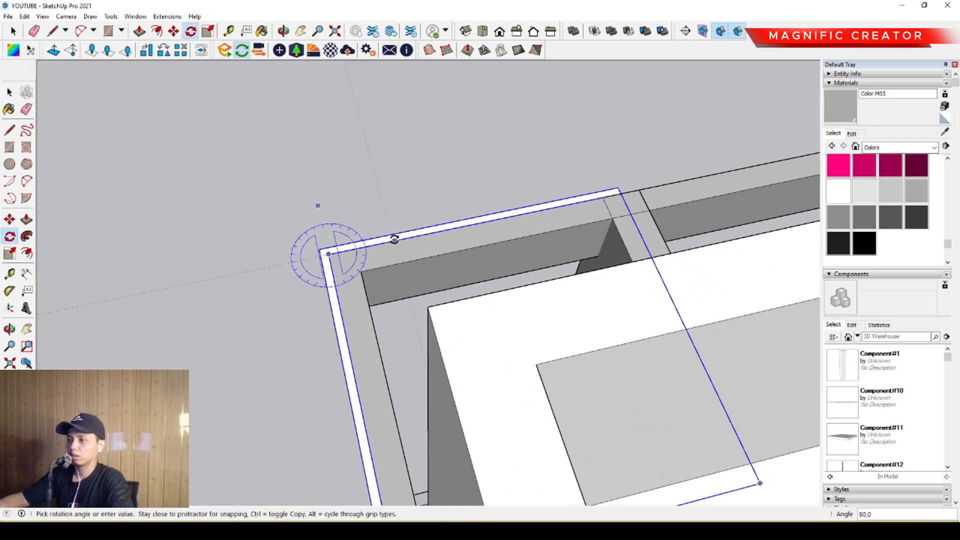
pyautogui.click(392, 239)
# - Copy both L-shaped corner components about 11700 along the red axis, past the building's opposite side
pyautogui.press('space')
pyautogui.scroll(-2, 372, 256)
pyautogui.moveTo(373, 255)
pyautogui.mouseDown(button='middle')
pyautogui.moveTo(395, 277)
pyautogui.moveTo(368, 254)
pyautogui.mouseUp(button='middle')
pyautogui.scroll(-9, 367, 255)
pyautogui.keyDown('shift'); pyautogui.moveTo(394, 337); pyautogui.dragTo(401, 187, button='middle'); pyautogui.keyUp('shift')
pyautogui.scroll(-4, 399, 190)
pyautogui.scroll(5, 364, 373)
pyautogui.scroll(4, 364, 372)
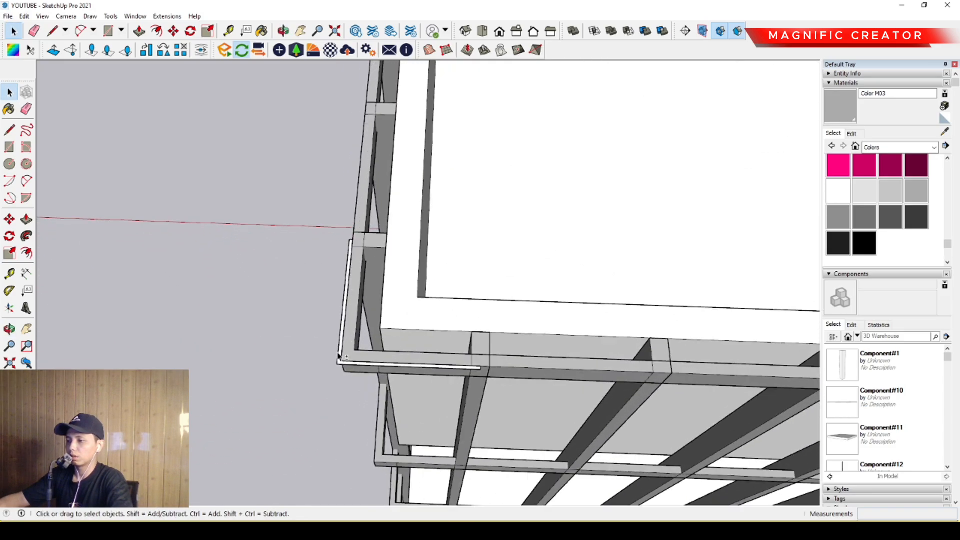
pyautogui.press('m')
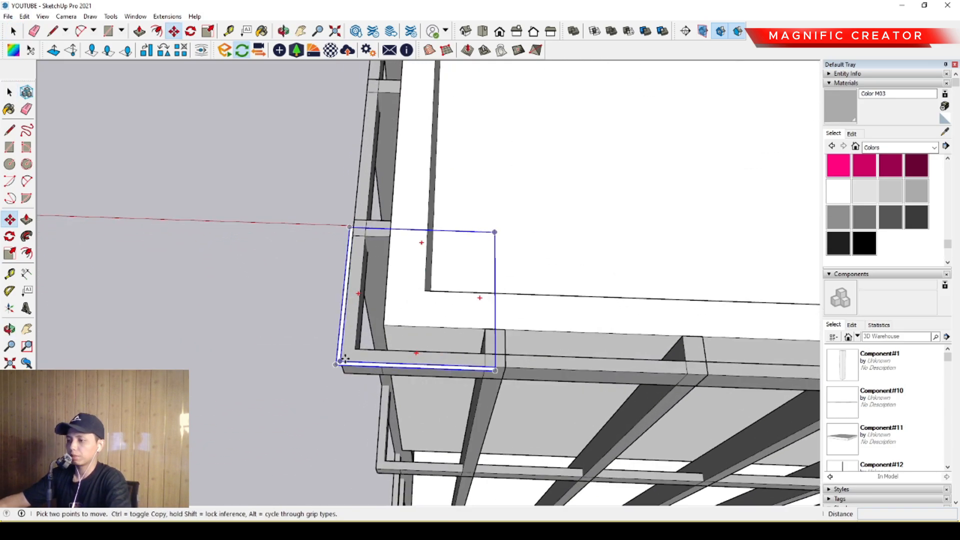
pyautogui.click(341, 363)
pyautogui.press('ctrl')
pyautogui.scroll(-5, 345, 364)
pyautogui.scroll(-5, 524, 368)
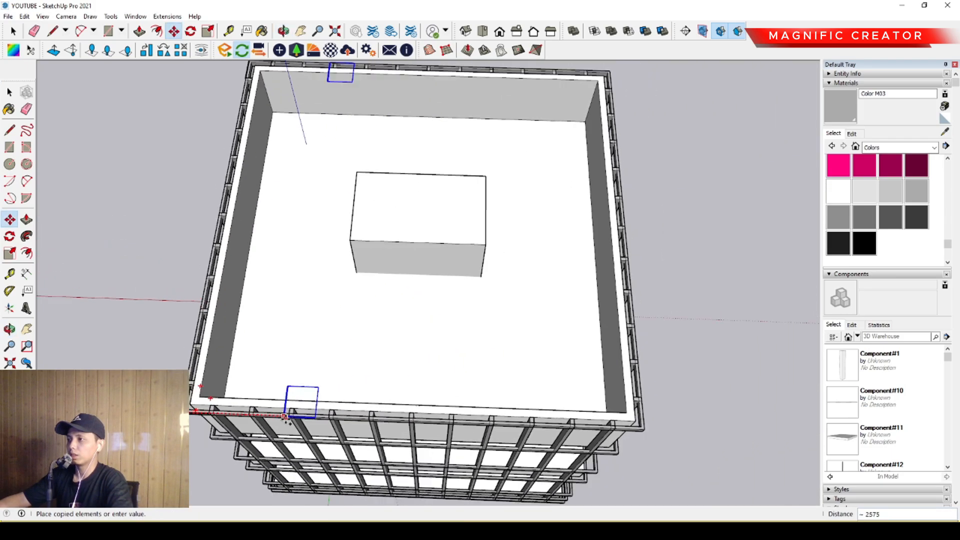
pyautogui.scroll(5, 452, 409)
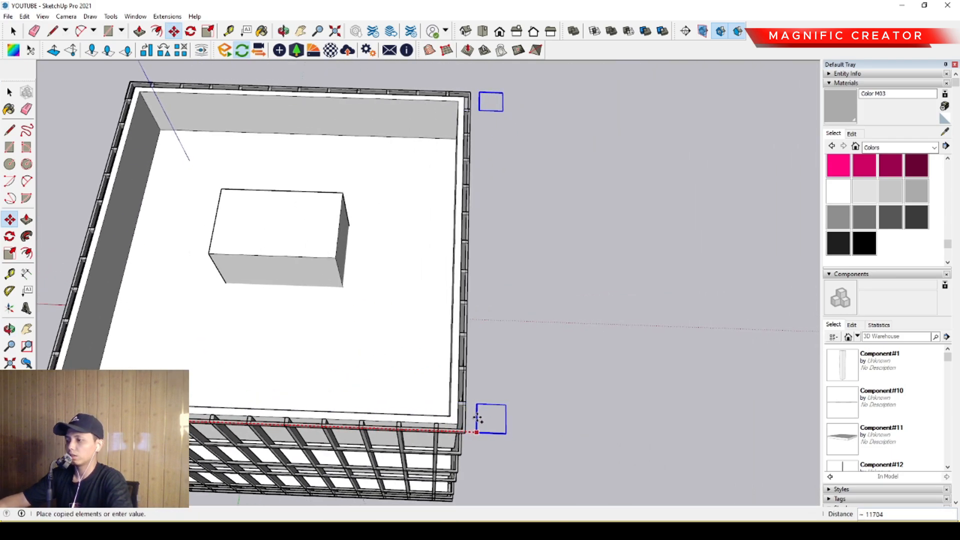
pyautogui.click(477, 419)
# - Flip the copied pair to face the remaining corners and move them so the inner corner snaps onto the band's outer corner
pyautogui.press('space')
pyautogui.scroll(3, 485, 431)
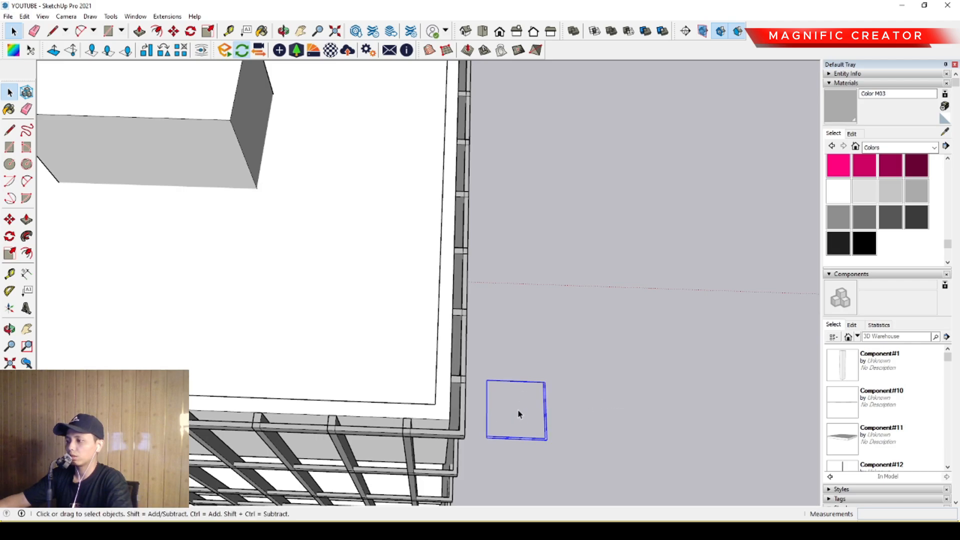
pyautogui.scroll(5, 519, 414)
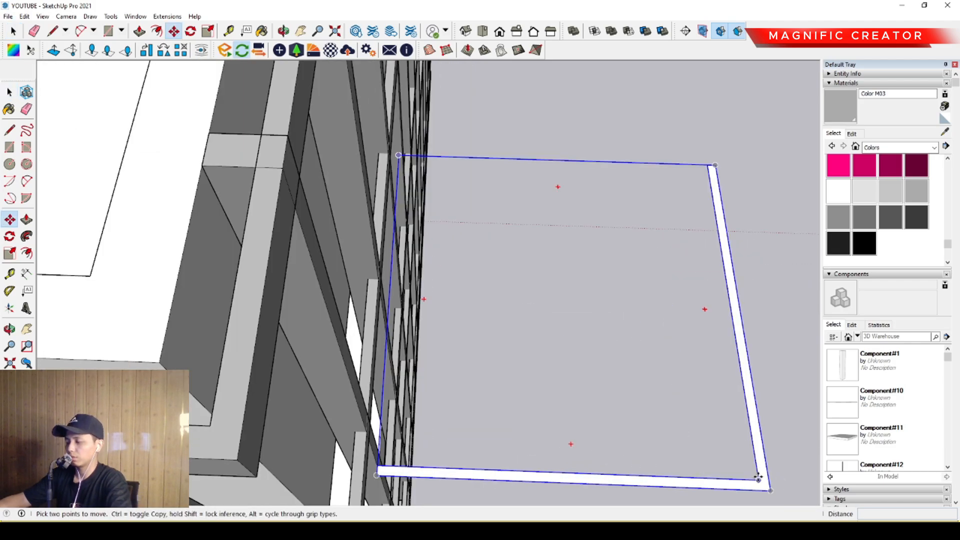
pyautogui.click(761, 478)
pyautogui.scroll(-1, 295, 442)
pyautogui.keyDown('shift'); pyautogui.moveTo(287, 442); pyautogui.dragTo(484, 321, button='middle'); pyautogui.keyUp('shift')
pyautogui.click(348, 416)
pyautogui.press('space')
# - Open an L-shaped corner component, Push/Pull its face down to the bottom of the facade, and exit the component
pyautogui.scroll(-8, 395, 382)
pyautogui.scroll(5, 500, 304)
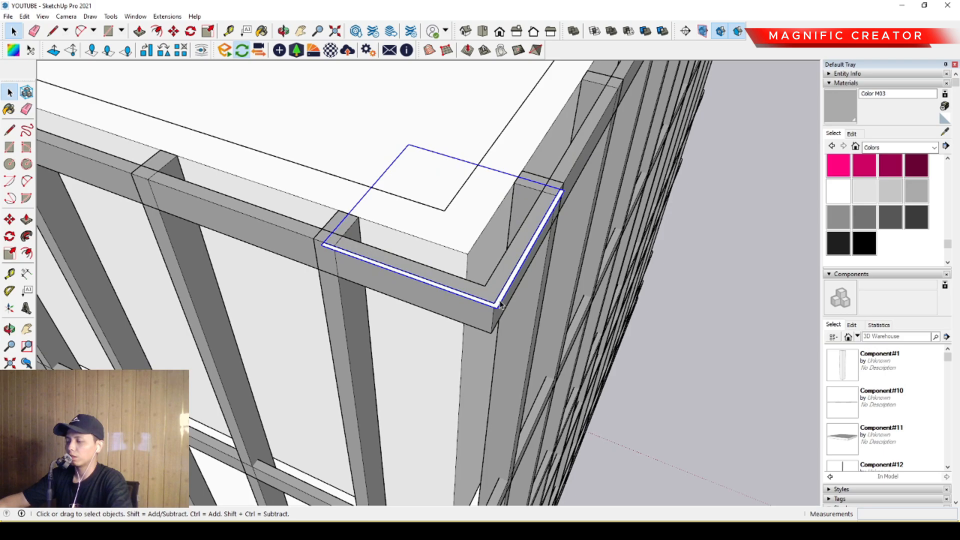
pyautogui.doubleClick(500, 304)
pyautogui.scroll(3, 502, 301)
pyautogui.scroll(-8, 487, 373)
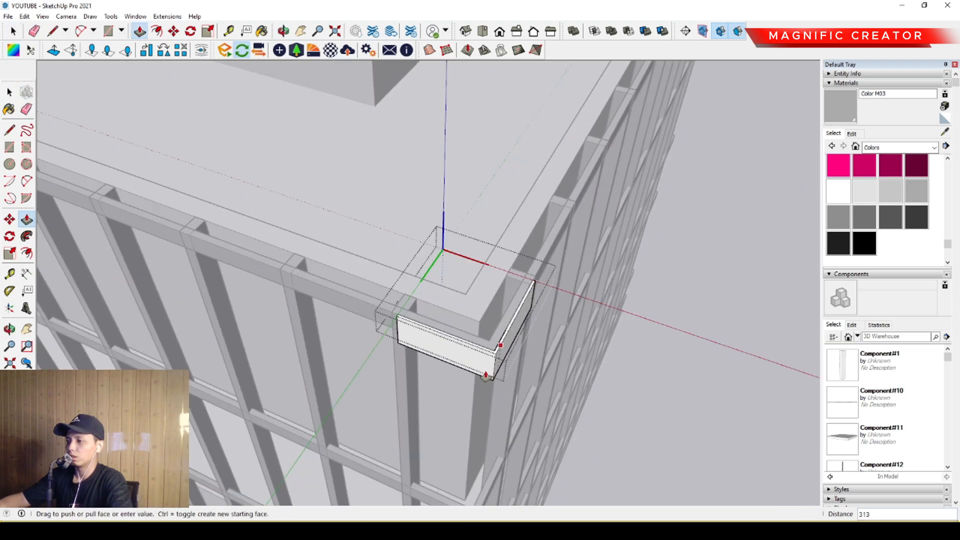
pyautogui.moveTo(430, 426); pyautogui.dragTo(457, 293, button='middle')
pyautogui.moveTo(481, 325); pyautogui.dragTo(495, 224, button='middle')
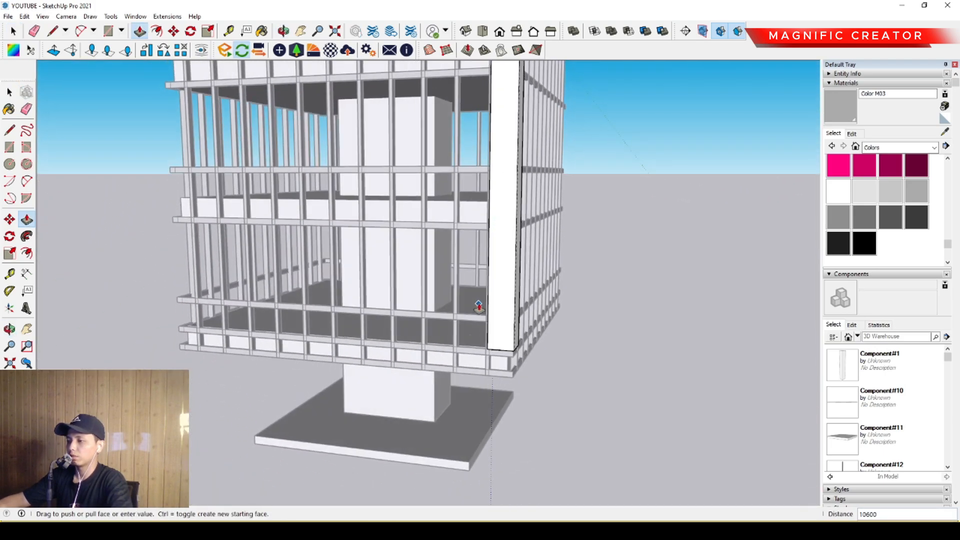
pyautogui.scroll(2, 482, 375)
pyautogui.click(477, 382)
pyautogui.press('space')
pyautogui.scroll(-5, 465, 315)
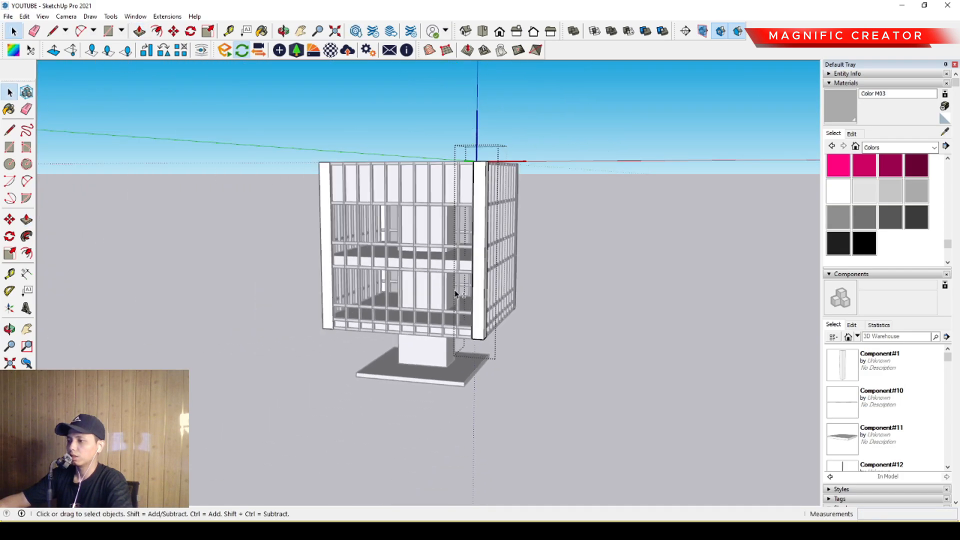
pyautogui.moveTo(457, 295); pyautogui.dragTo(620, 329, button='middle')
pyautogui.click(644, 261)
# - Paint the full geometry inside the corner component with Translucent Glass Tinted from the Glass and Mirrors materials
pyautogui.scroll(4, 417, 305)
pyautogui.moveTo(413, 306); pyautogui.dragTo(625, 320, button='middle')
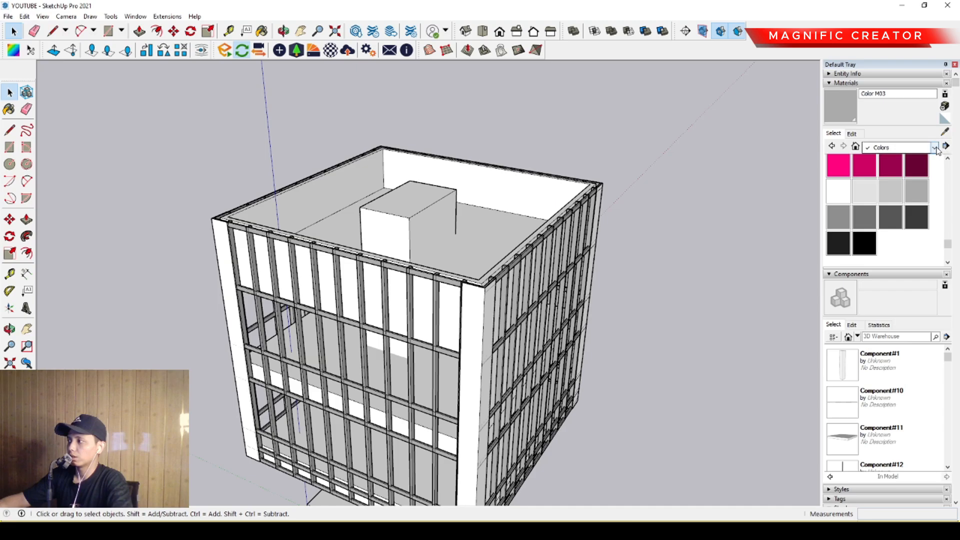
pyautogui.click(878, 204)
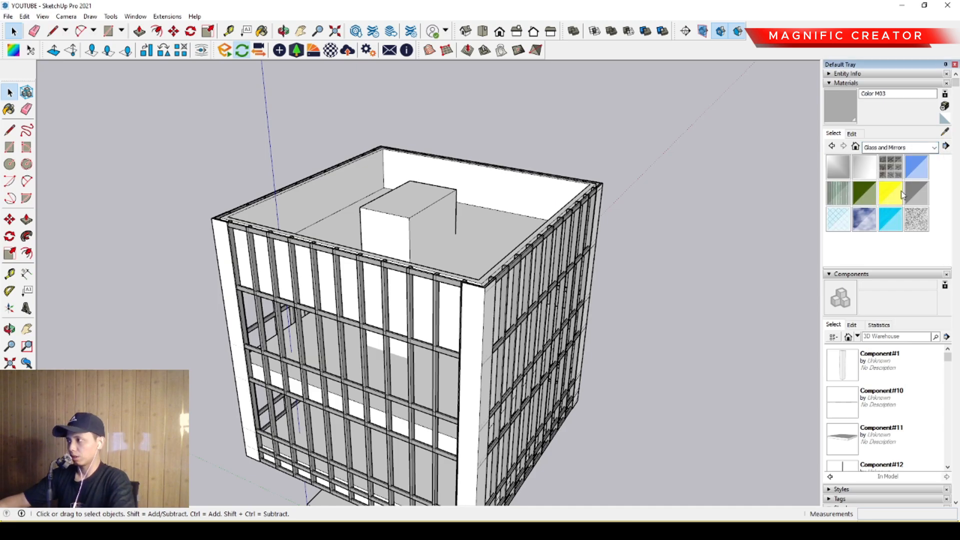
pyautogui.click(889, 219)
pyautogui.scroll(3, 484, 307)
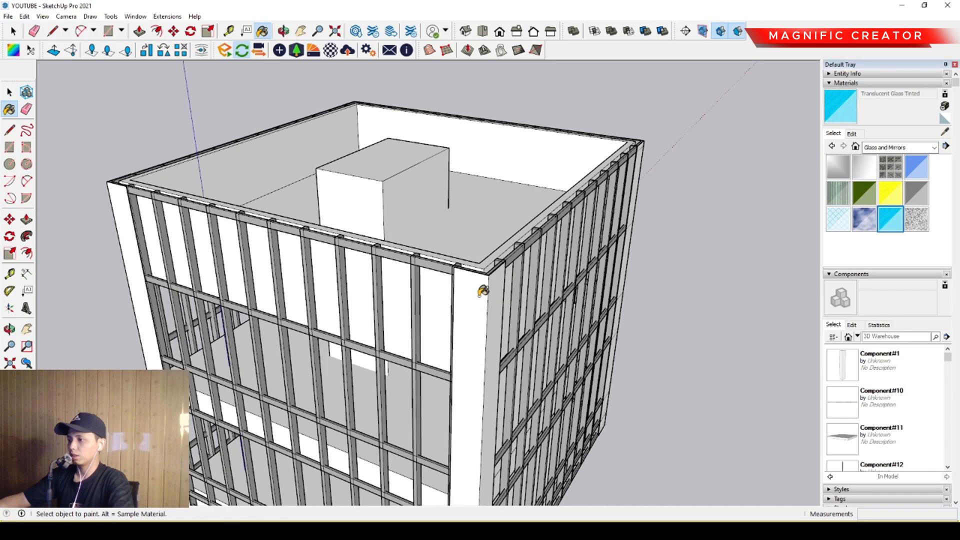
pyautogui.press('space')
pyautogui.scroll(5, 464, 295)
pyautogui.tripleClick(463, 295)
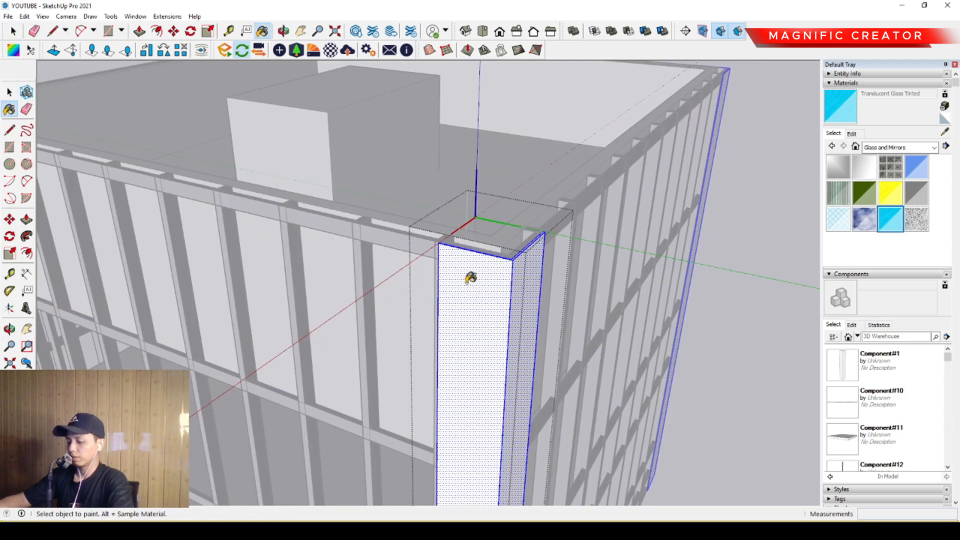
pyautogui.click(470, 278)
pyautogui.scroll(-8, 472, 272)
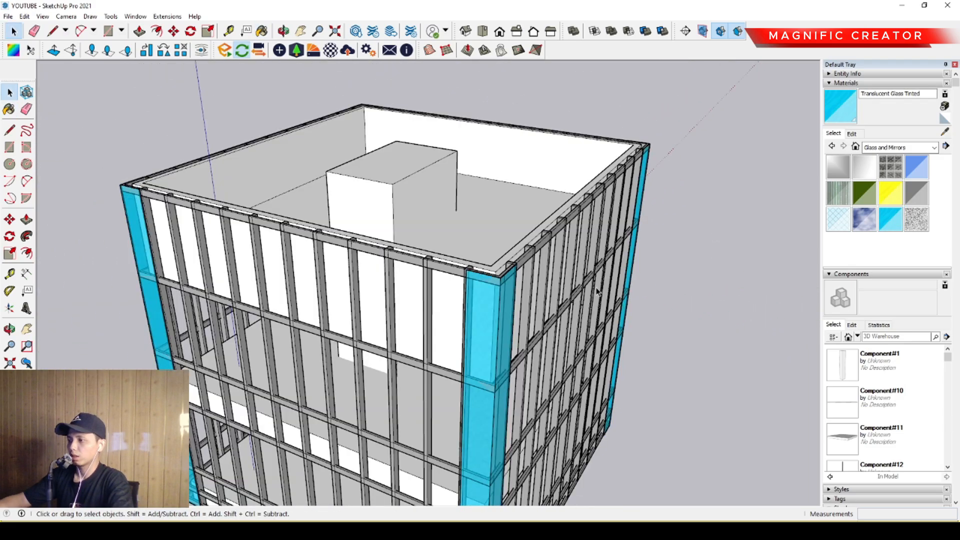
pyautogui.moveTo(484, 264)
pyautogui.mouseDown(button='middle')
pyautogui.moveTo(487, 251)
pyautogui.moveTo(700, 242)
pyautogui.moveTo(426, 263)
pyautogui.moveTo(354, 361)
pyautogui.mouseUp(button='middle')
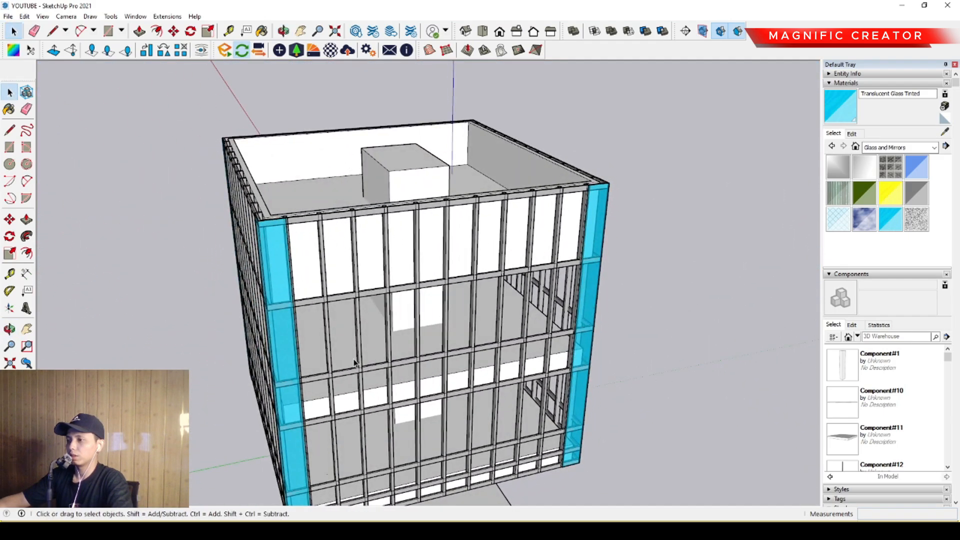
# - Draw a vertical rectangle about 2800 by 987 over the first top-level bay, from the glass corner's upper edge to the next fin's centre
pyautogui.scroll(8, 484, 274)
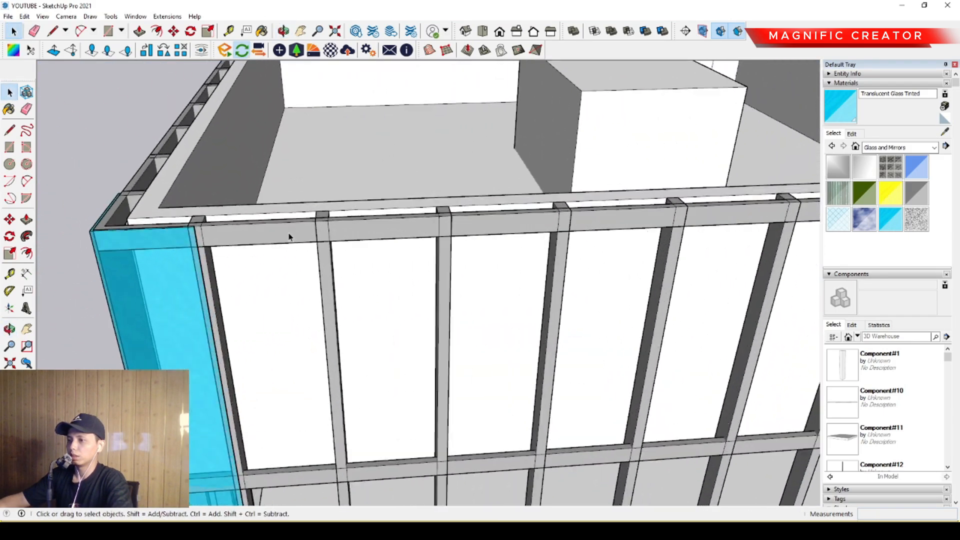
pyautogui.moveTo(289, 237); pyautogui.dragTo(260, 214, button='middle')
pyautogui.scroll(3, 215, 218)
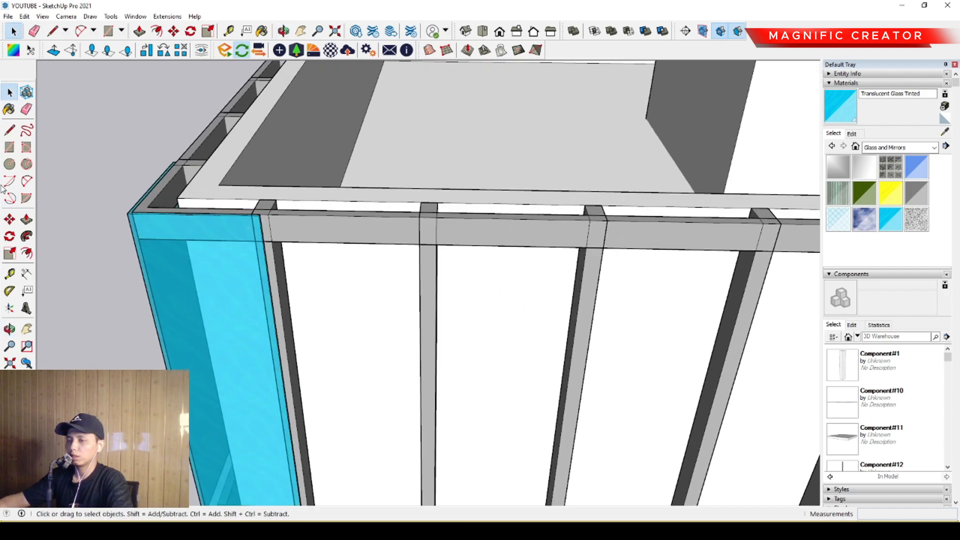
pyautogui.click(9, 148)
pyautogui.scroll(3, 300, 199)
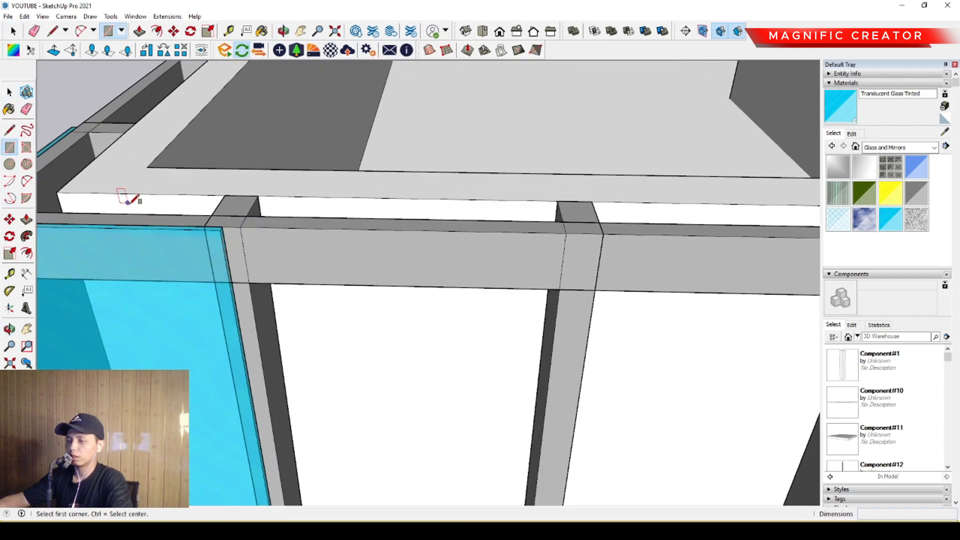
pyautogui.scroll(3, 200, 218)
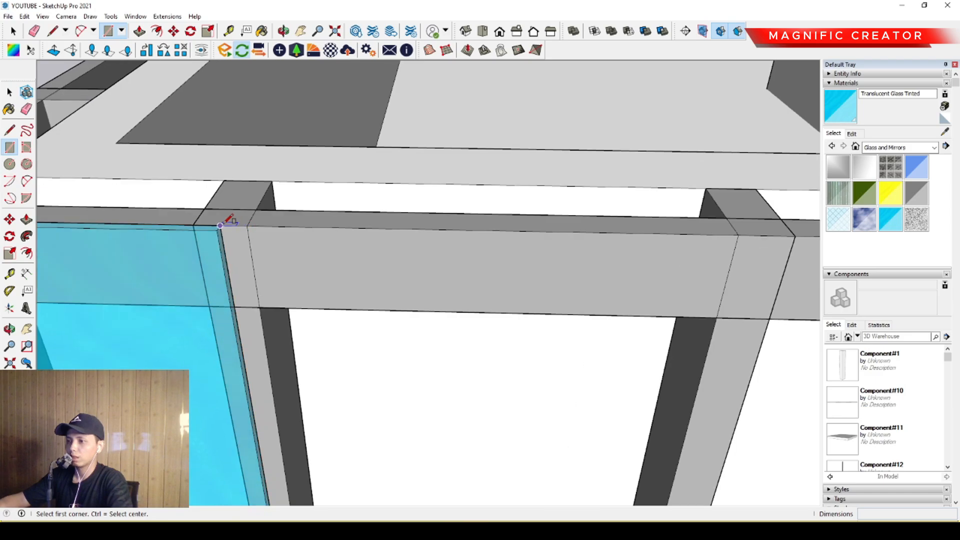
pyautogui.scroll(-5, 320, 240)
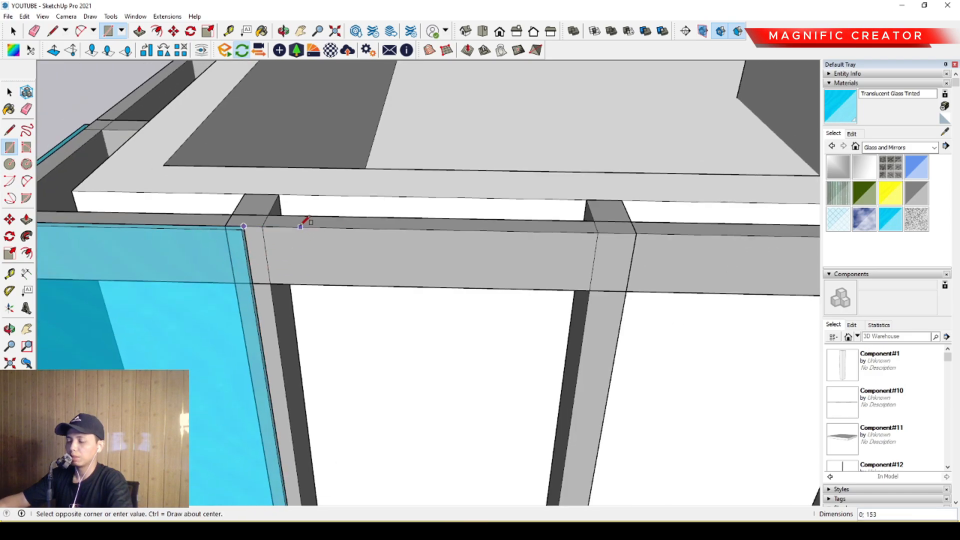
pyautogui.moveTo(375, 230); pyautogui.dragTo(387, 158, button='middle')
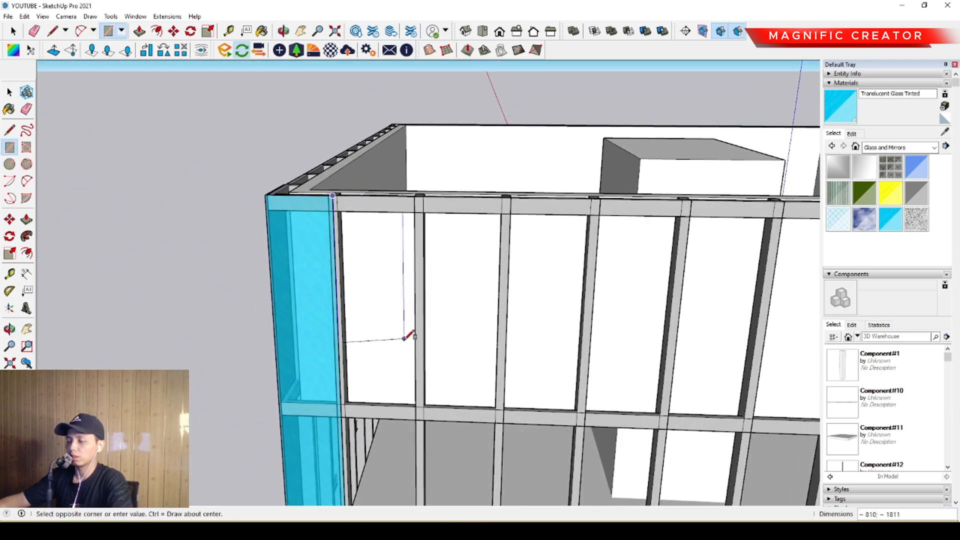
pyautogui.scroll(5, 406, 335)
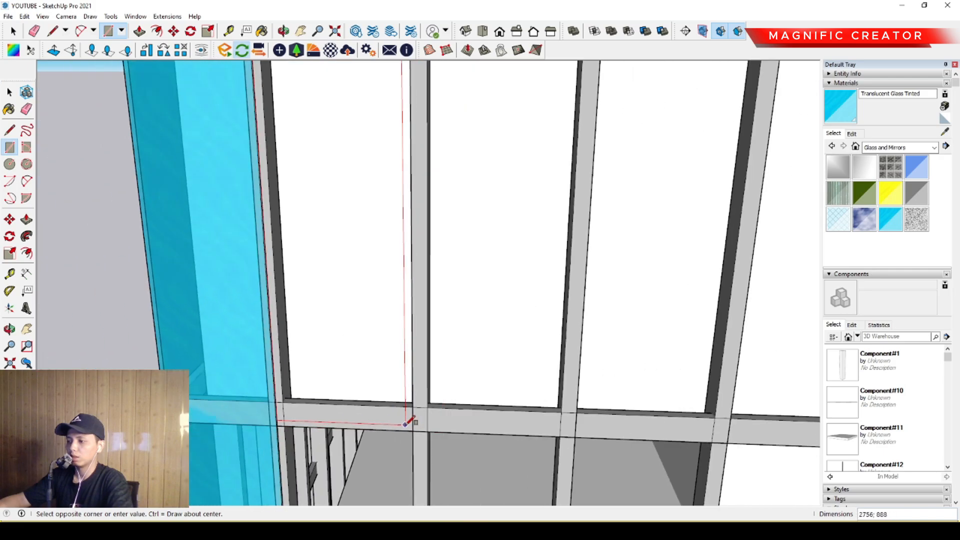
pyautogui.scroll(-5, 394, 426)
pyautogui.scroll(5, 406, 422)
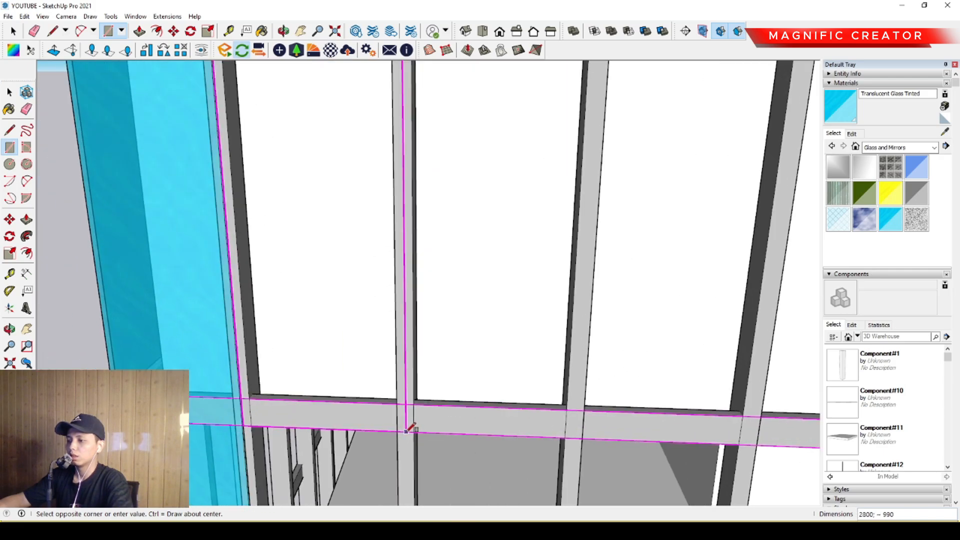
pyautogui.scroll(-2, 399, 426)
pyautogui.scroll(-2, 399, 421)
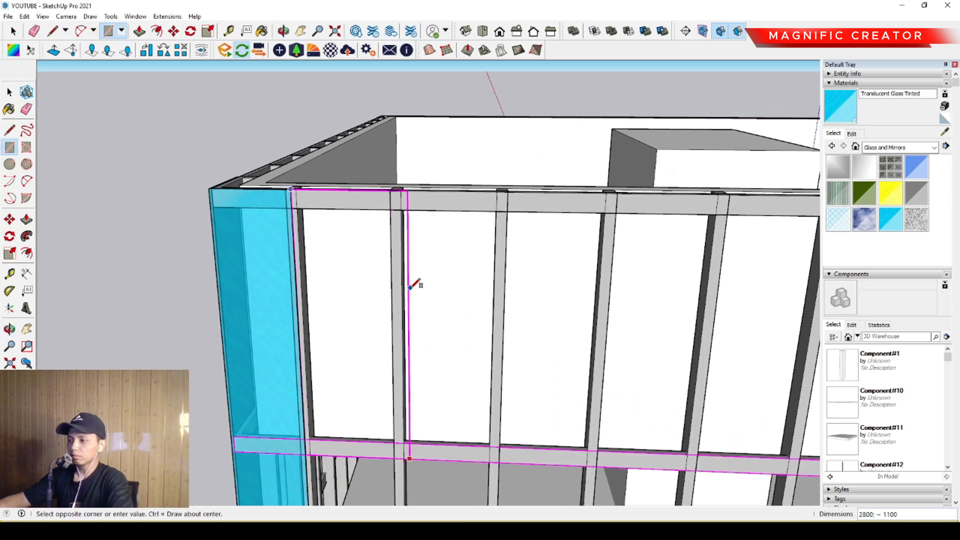
pyautogui.scroll(5, 397, 189)
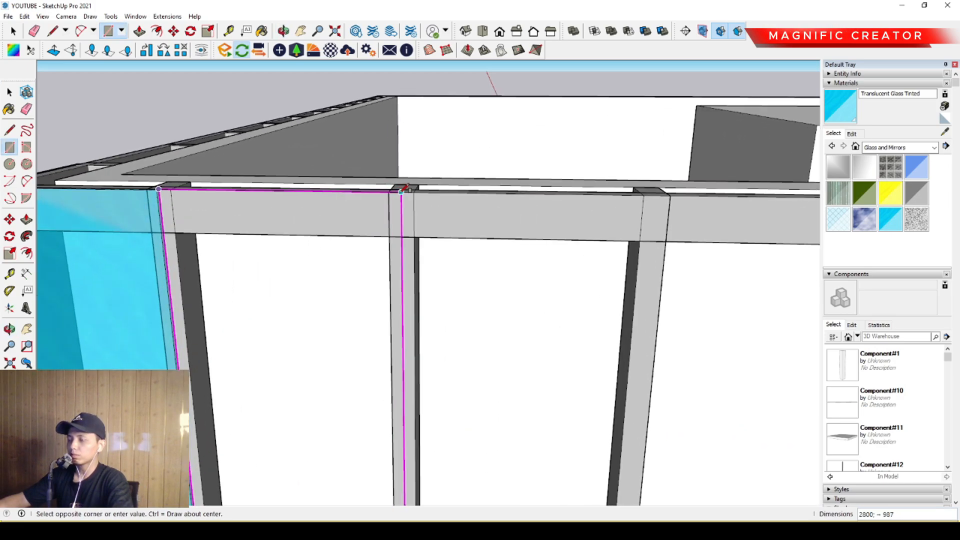
pyautogui.press('space')
# - Draw a vertical guide line 150 long down the band's face below the new rectangle, starting at the band's top edge
pyautogui.moveTo(402, 189); pyautogui.dragTo(373, 245, button='middle')
pyautogui.scroll(3, 426, 302)
pyautogui.scroll(1, 447, 310)
pyautogui.moveTo(447, 310); pyautogui.dragTo(420, 298, button='middle')
pyautogui.scroll(2, 444, 310)
pyautogui.press('l')
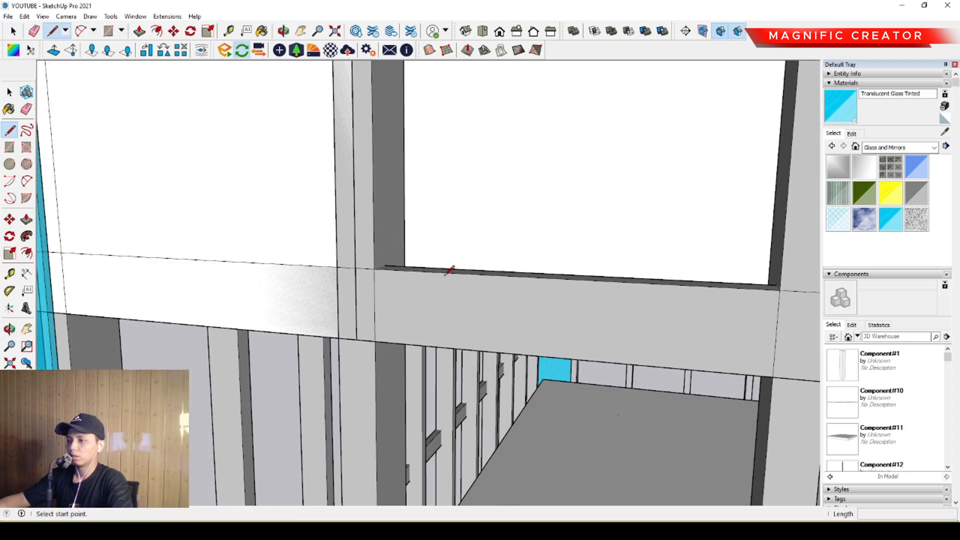
pyautogui.scroll(-1, 439, 295)
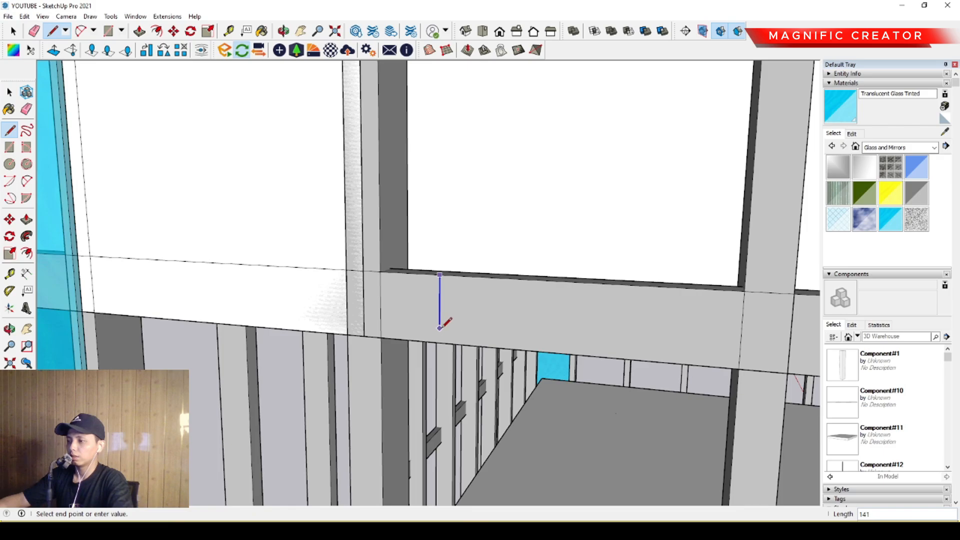
pyautogui.scroll(1, 439, 328)
pyautogui.scroll(2, 439, 342)
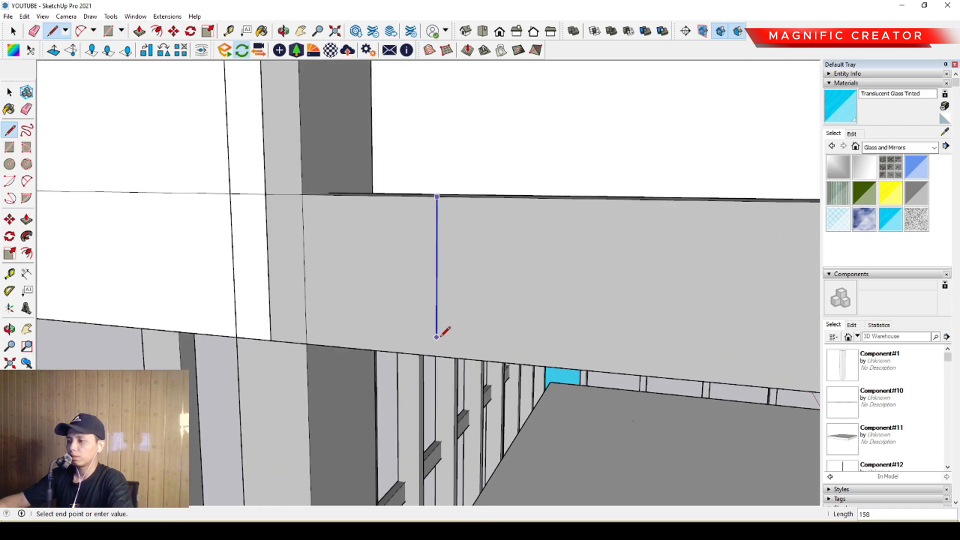
pyautogui.press('space')
# - Move the rectangle's lower edge up to the midpoint of the guide line and delete the guide line
pyautogui.scroll(3, 425, 340)
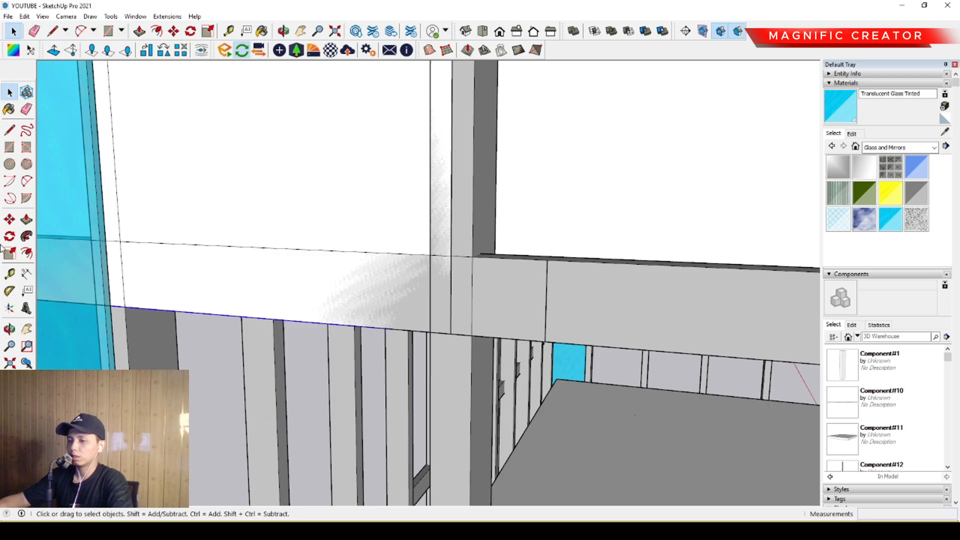
pyautogui.click(429, 331)
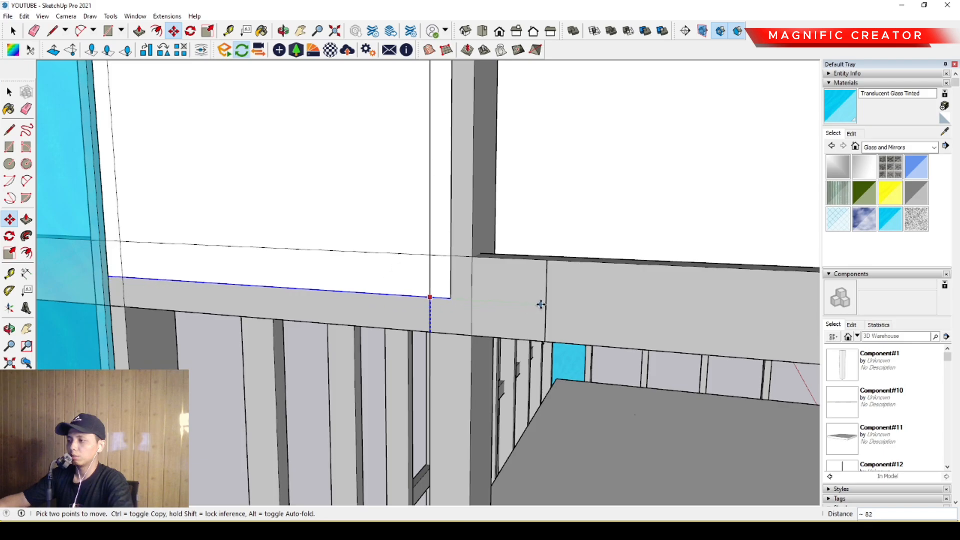
pyautogui.press('space')
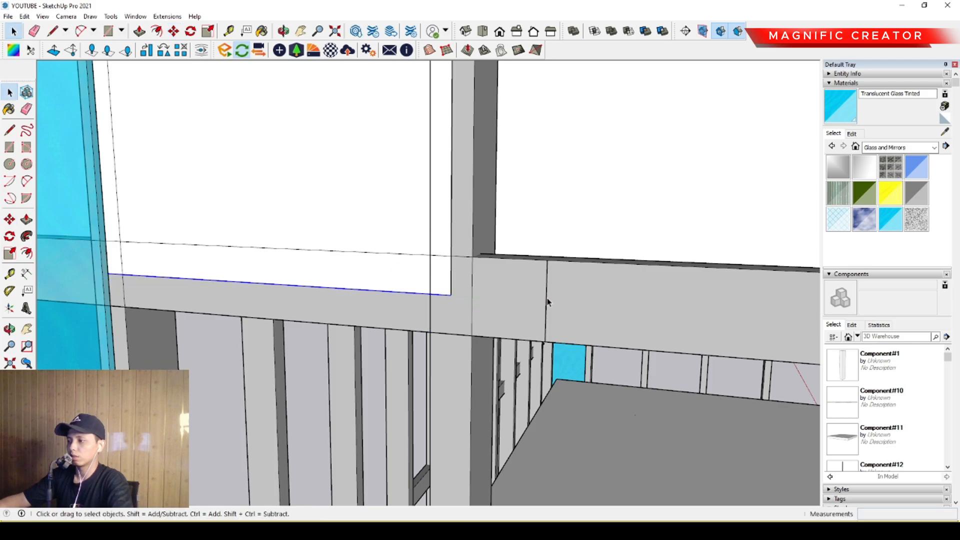
pyautogui.scroll(-9, 432, 329)
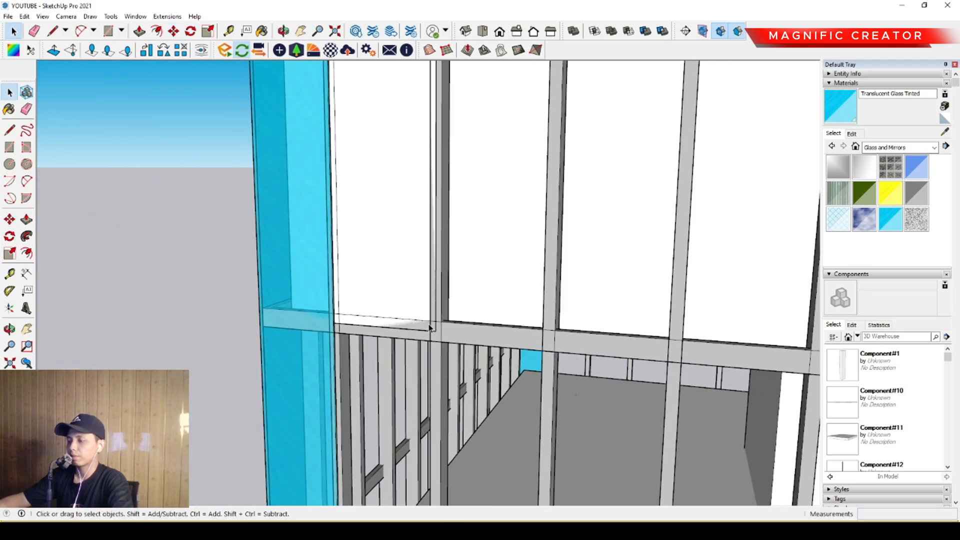
# - Push/Pull the rectangular face of the first top-level bay by 20 to form a thin pane
pyautogui.moveTo(426, 259)
pyautogui.mouseDown(button='middle')
pyautogui.moveTo(433, 392)
pyautogui.moveTo(340, 219)
pyautogui.moveTo(307, 245)
pyautogui.mouseUp(button='middle')
pyautogui.scroll(3, 433, 392)
pyautogui.click(307, 245)
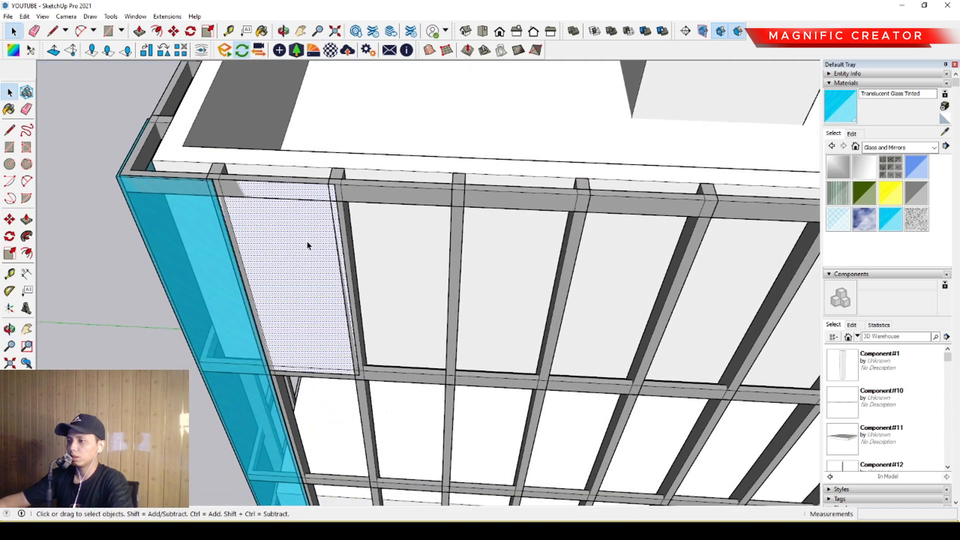
pyautogui.moveTo(365, 299); pyautogui.dragTo(413, 261, button='middle')
pyautogui.scroll(-6, 403, 259)
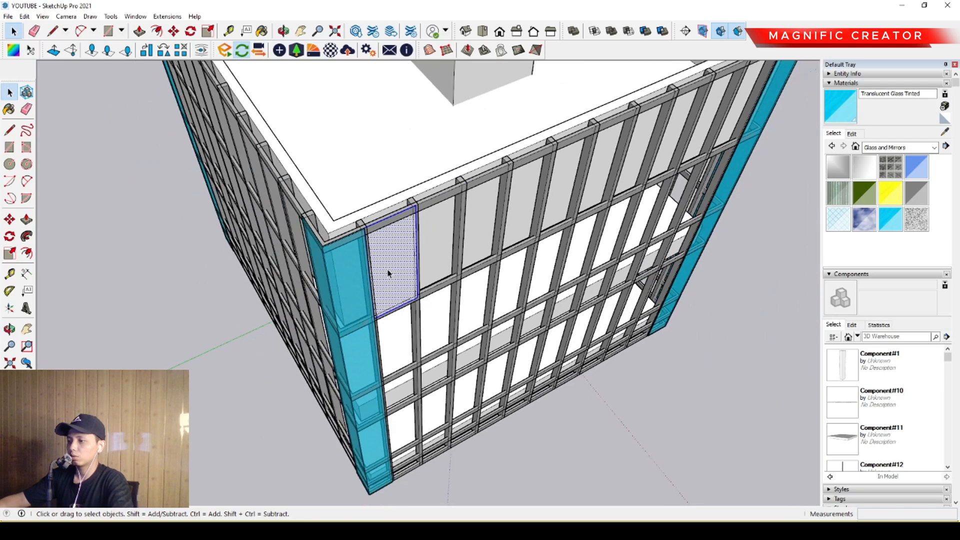
pyautogui.moveTo(505, 340); pyautogui.dragTo(558, 157, button='middle')
pyautogui.scroll(5, 290, 141)
pyautogui.moveTo(315, 141); pyautogui.dragTo(391, 246, button='middle')
pyautogui.scroll(2, 393, 258)
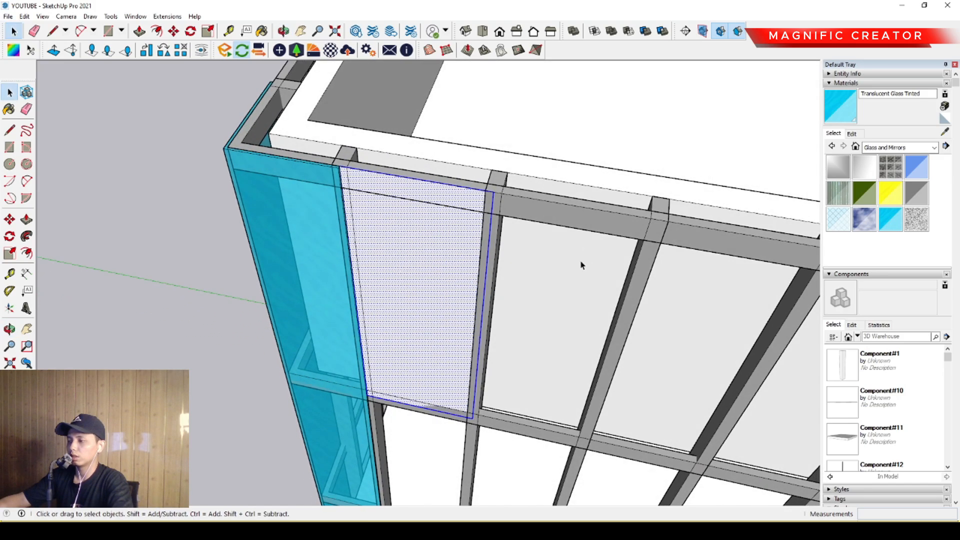
pyautogui.click(28, 224)
pyautogui.scroll(2, 364, 270)
pyautogui.click(379, 209)
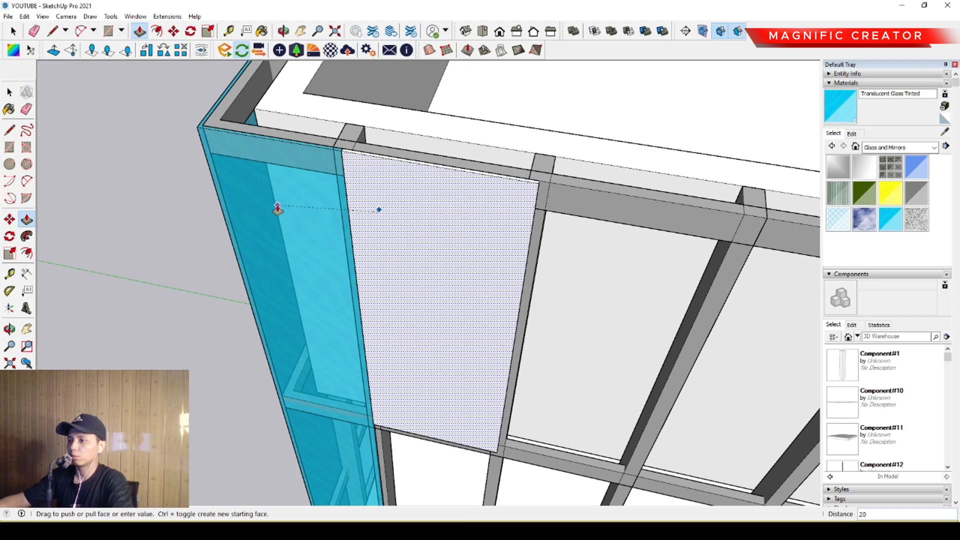
pyautogui.press('space')
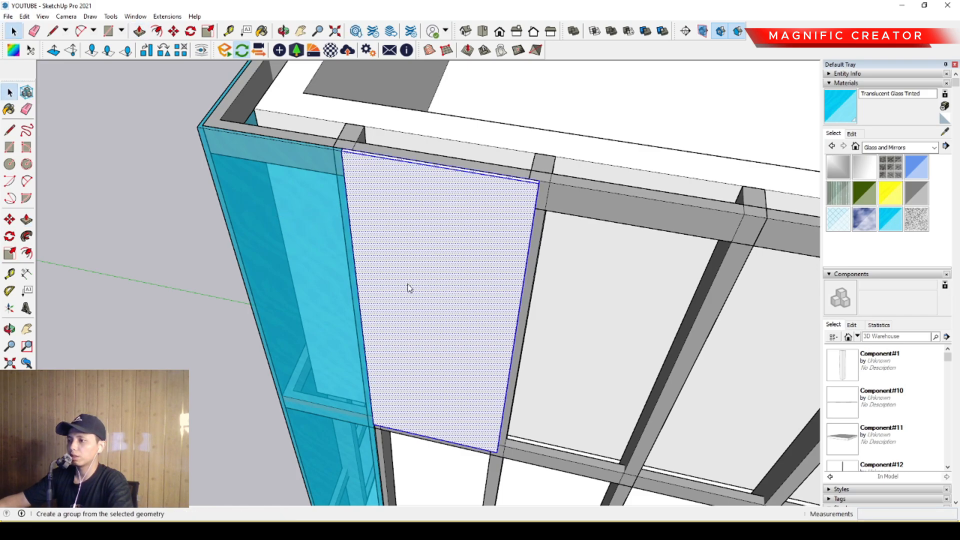
# - Group the extruded pane and paint it with Translucent Glass Tinted
pyautogui.click(408, 284)
pyautogui.click(840, 104)
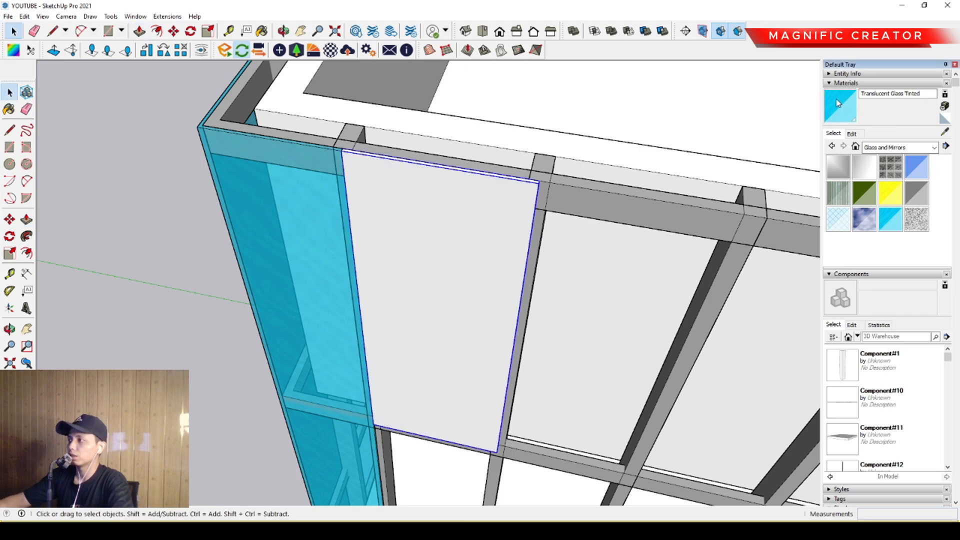
pyautogui.click(417, 238)
pyautogui.press('space')
pyautogui.scroll(-2, 407, 257)
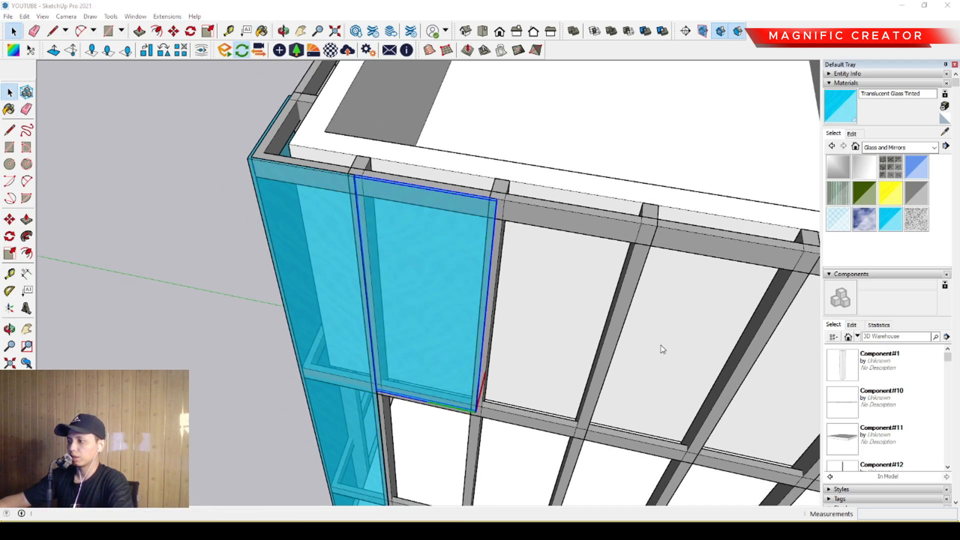
# - Copy the glass pane from its upper corner into the adjacent bay and repeat the copy x7 along the facade
pyautogui.moveTo(497, 326); pyautogui.dragTo(298, 212, button='middle')
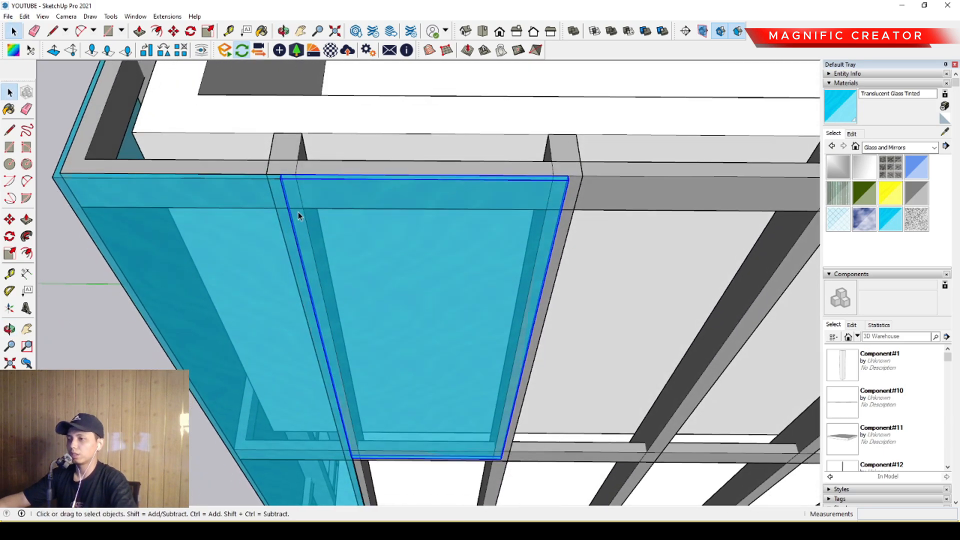
pyautogui.click(9, 220)
pyautogui.scroll(3, 280, 180)
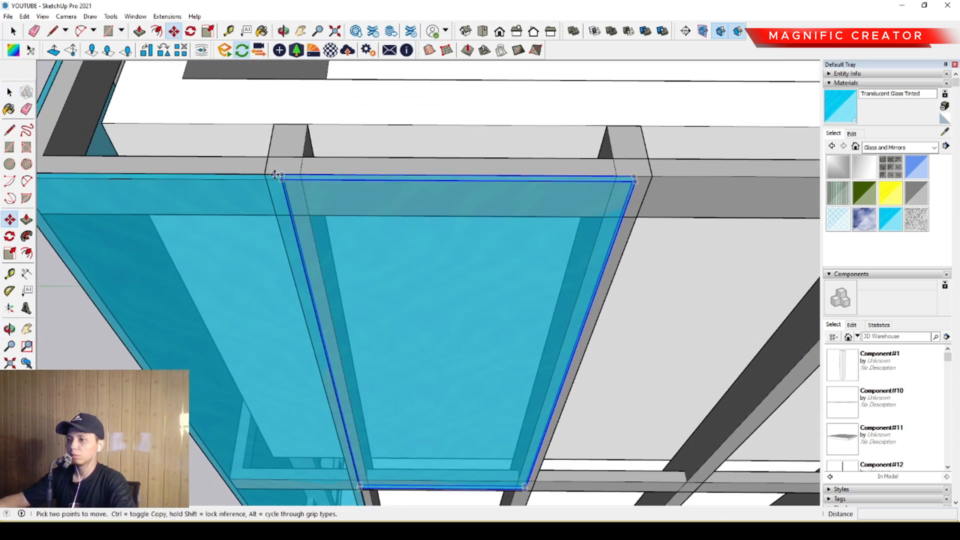
pyautogui.click(282, 181)
pyautogui.press('ctrl')
pyautogui.scroll(5, 476, 205)
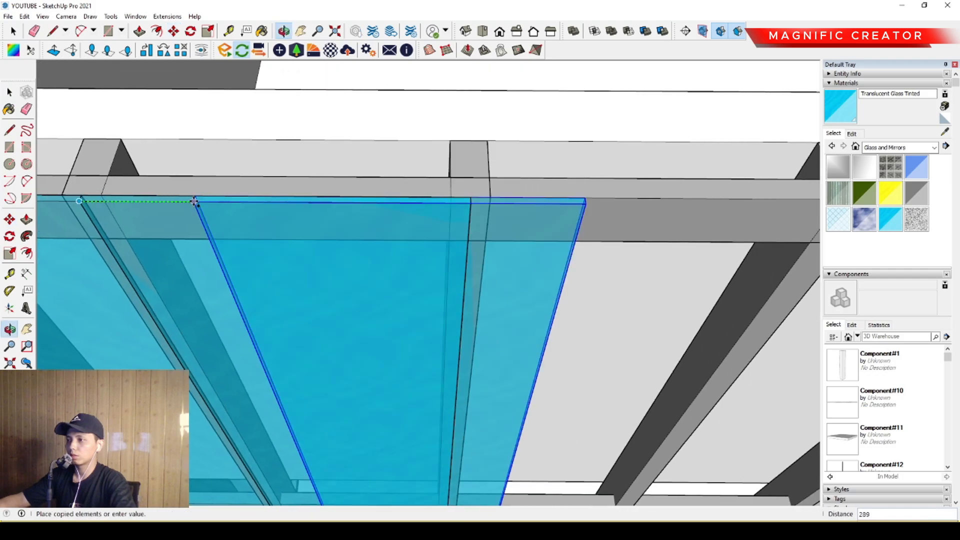
pyautogui.click(490, 204)
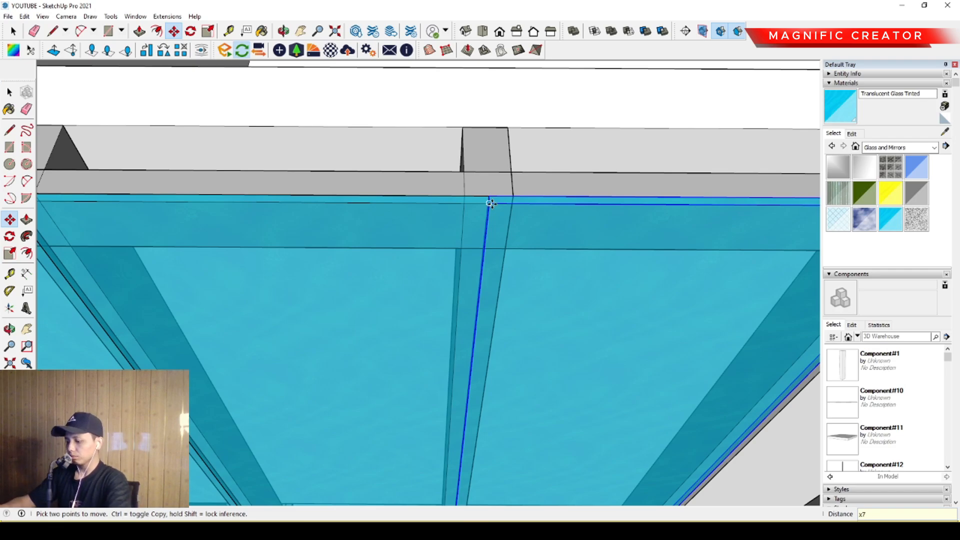
pyautogui.press('space')
pyautogui.scroll(-10, 351, 251)
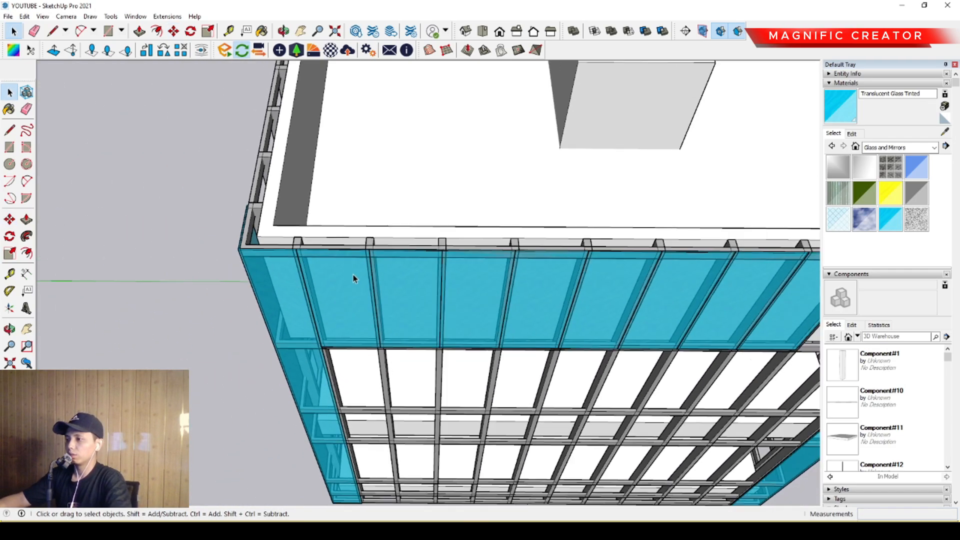
# - Copy the last two glass panes of the row into the two remaining empty bays beside the far glass corner
pyautogui.scroll(5, 483, 288)
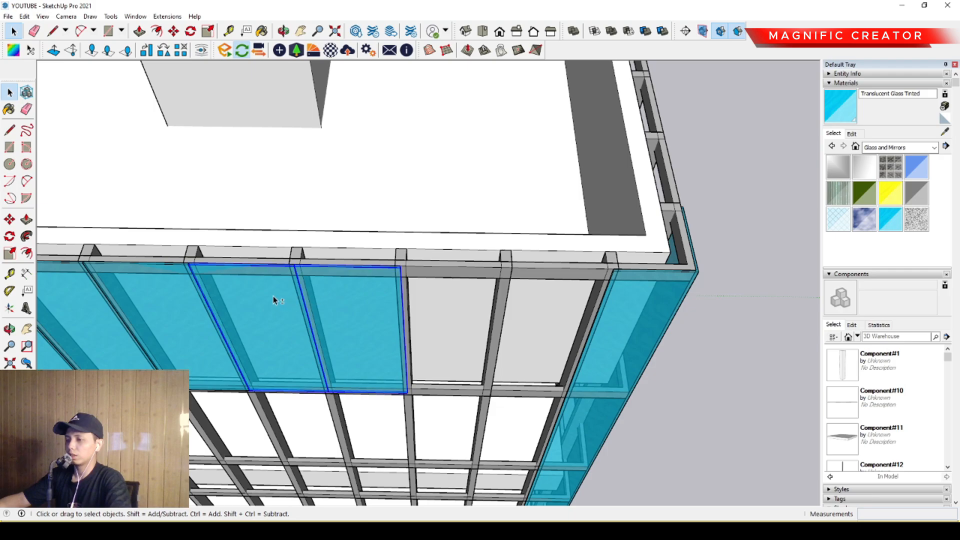
pyautogui.scroll(5, 203, 274)
pyautogui.press('m')
pyautogui.click(192, 252)
pyautogui.press('ctrl')
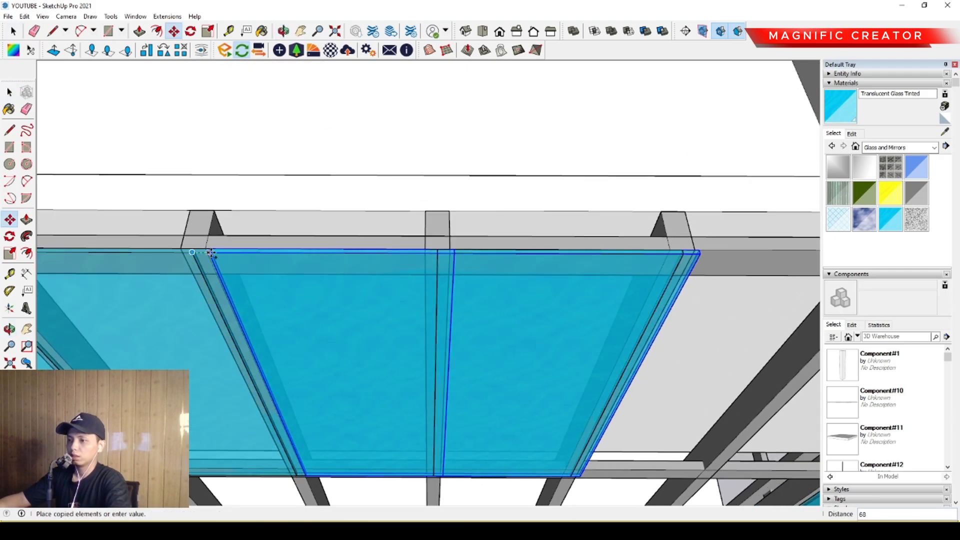
pyautogui.scroll(-3, 315, 259)
pyautogui.scroll(4, 343, 256)
pyautogui.click(346, 259)
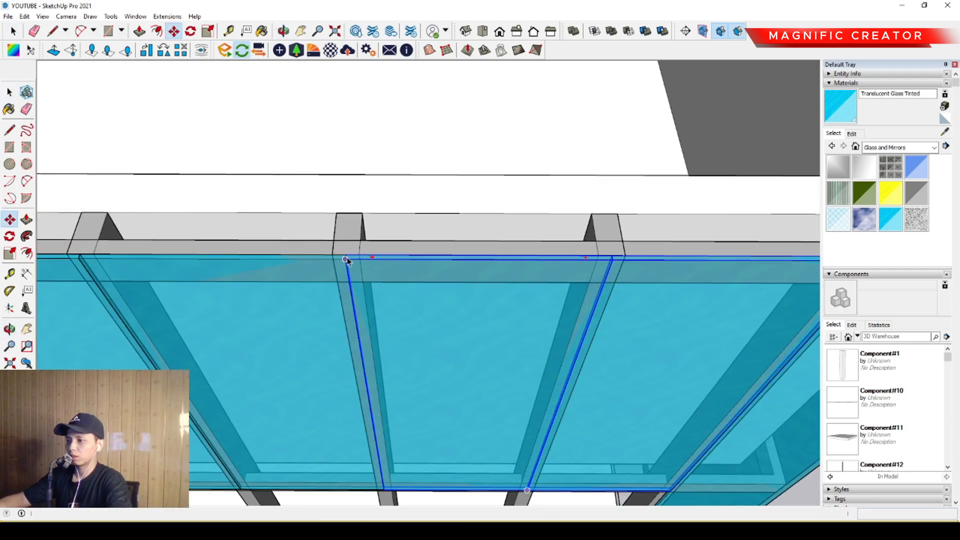
pyautogui.press('space')
pyautogui.scroll(-6, 407, 287)
# - Copy the entire row of top-level glass panes along the red axis to just beyond the opposite facade
pyautogui.moveTo(443, 300); pyautogui.dragTo(558, 215, button='middle')
pyautogui.scroll(5, 350, 310)
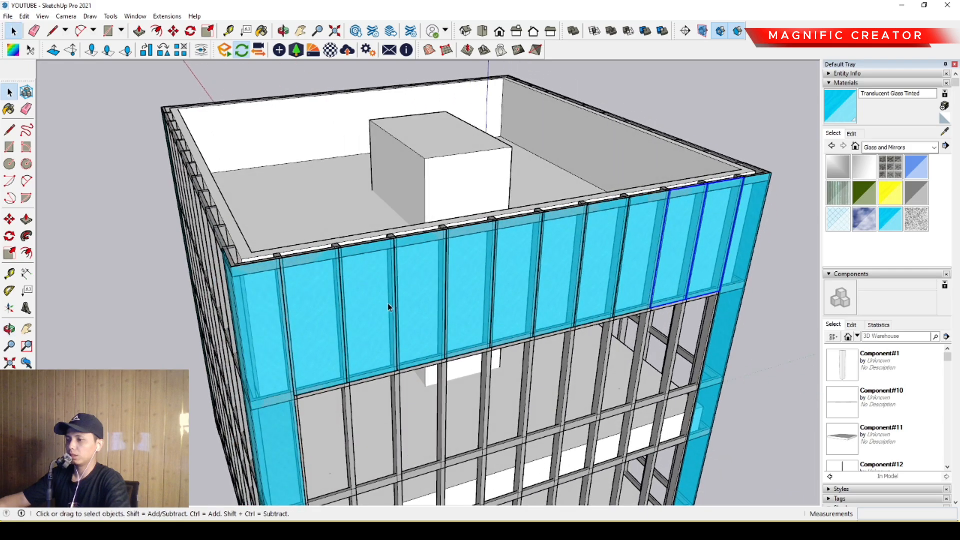
pyautogui.keyDown('shift'); pyautogui.click(376, 277); pyautogui.keyUp('shift')
pyautogui.keyDown('shift'); pyautogui.click(430, 268); pyautogui.keyUp('shift')
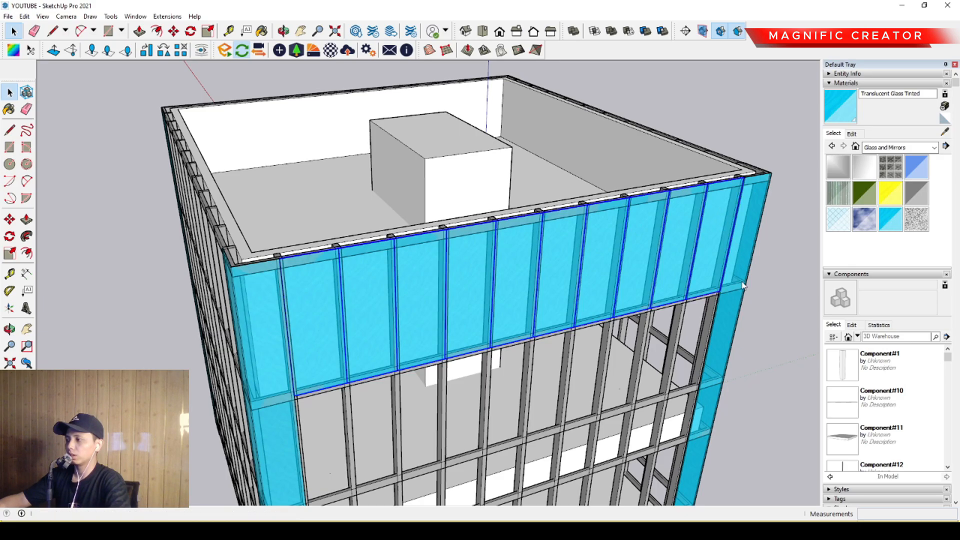
pyautogui.scroll(-3, 275, 322)
pyautogui.moveTo(275, 322); pyautogui.dragTo(465, 438, button='middle')
pyautogui.scroll(3, 434, 392)
pyautogui.click(12, 220)
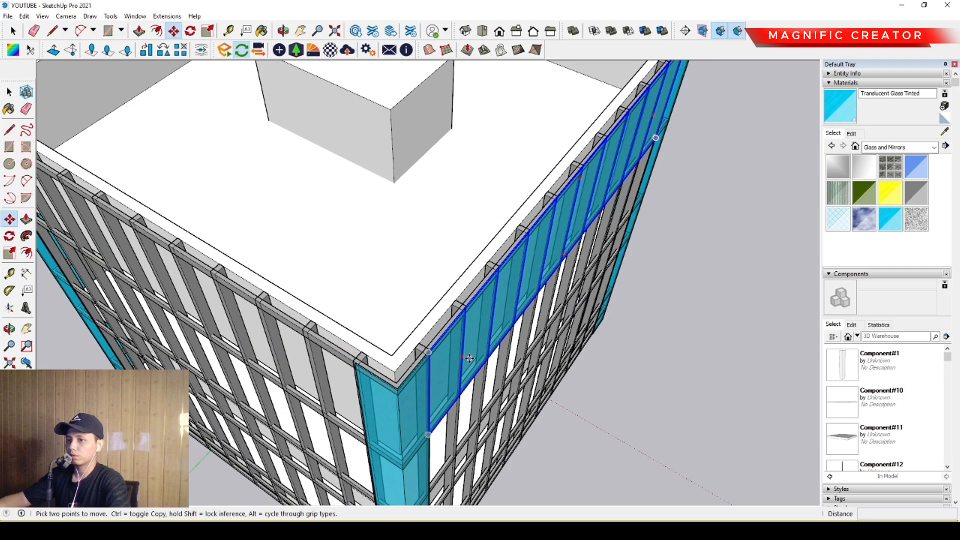
pyautogui.click(451, 331)
pyautogui.press('ctrl')
pyautogui.scroll(-3, 619, 431)
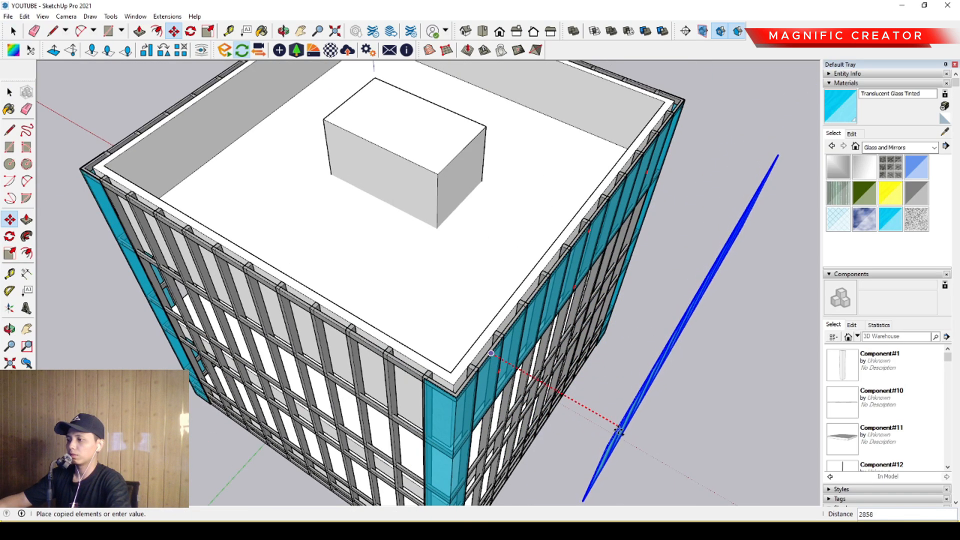
pyautogui.scroll(-2, 619, 431)
pyautogui.keyDown('shift'); pyautogui.moveTo(619, 431); pyautogui.dragTo(714, 490, button='middle'); pyautogui.keyUp('shift')
pyautogui.scroll(3, 392, 287)
pyautogui.scroll(2, 345, 260)
pyautogui.keyDown('shift'); pyautogui.moveTo(351, 263); pyautogui.dragTo(634, 295, button='middle'); pyautogui.keyUp('shift')
pyautogui.click(364, 290)
pyautogui.press('space')
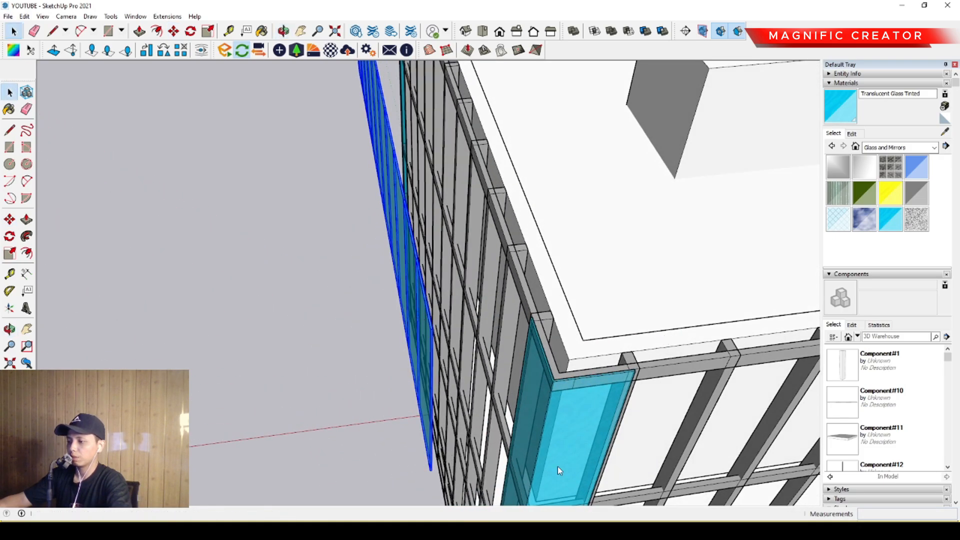
# - Move the copied row of panes from its upper corner onto the opposite facade, starting beside the glass corner
pyautogui.moveTo(543, 361); pyautogui.dragTo(215, 310, button='middle')
pyautogui.press('m')
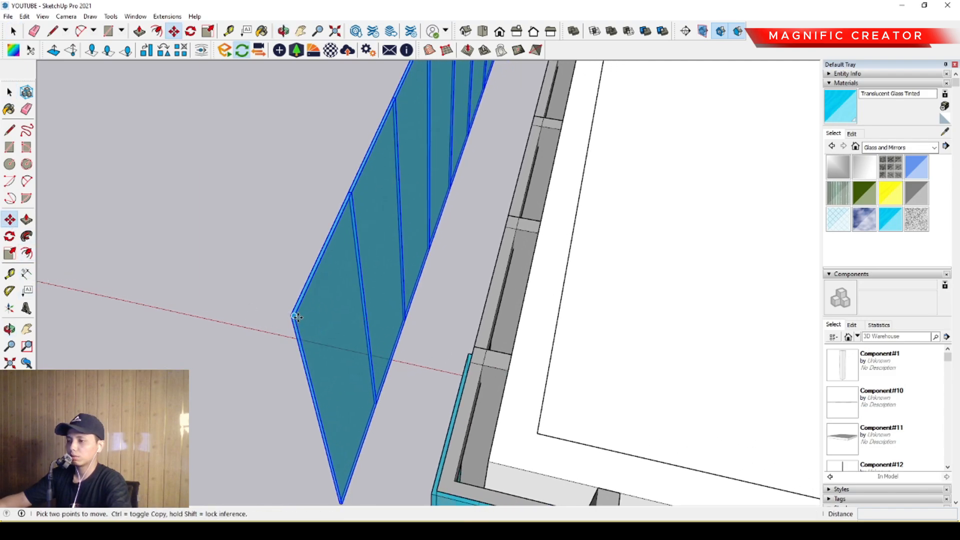
pyautogui.click(296, 317)
pyautogui.scroll(3, 464, 352)
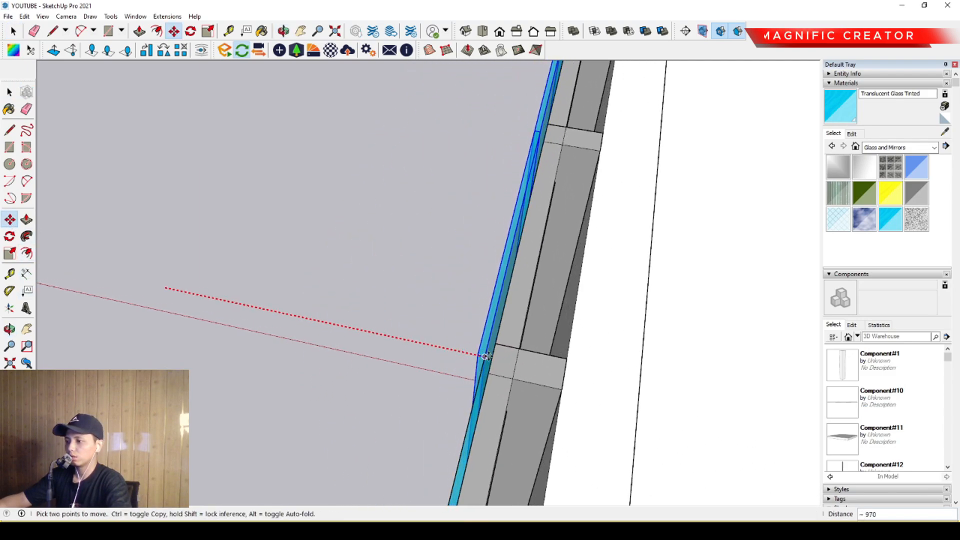
pyautogui.click(489, 357)
pyautogui.press('space')
pyautogui.scroll(-6, 483, 357)
pyautogui.moveTo(437, 363); pyautogui.dragTo(308, 330, button='middle')
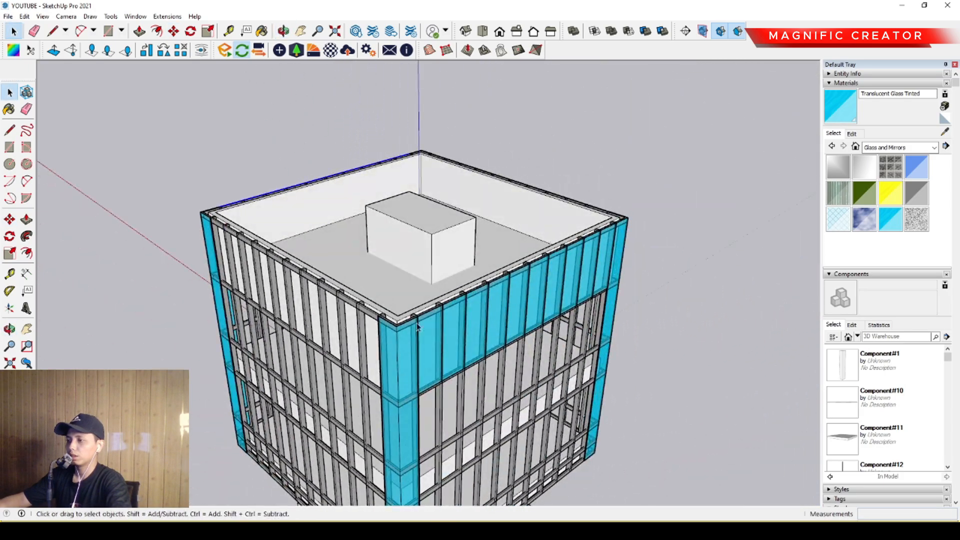
# - Copy the opposite facade's row of panes along the green axis to a spot beyond the building's corner
pyautogui.moveTo(465, 312); pyautogui.dragTo(395, 345, button='middle')
pyautogui.scroll(2, 497, 358)
pyautogui.moveTo(497, 358); pyautogui.dragTo(374, 342, button='middle')
pyautogui.scroll(2, 426, 307)
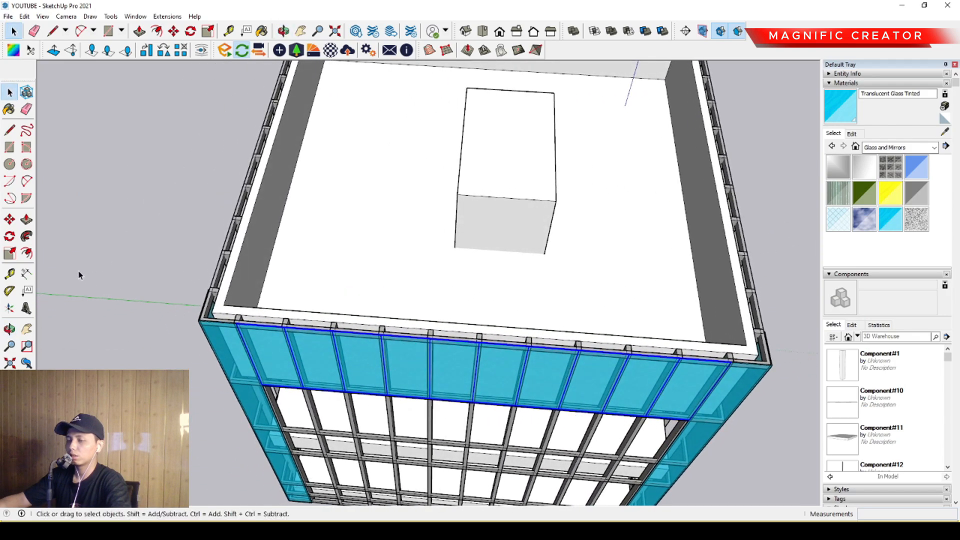
pyautogui.click(10, 219)
pyautogui.scroll(3, 240, 329)
pyautogui.click(239, 320)
pyautogui.press('ctrl')
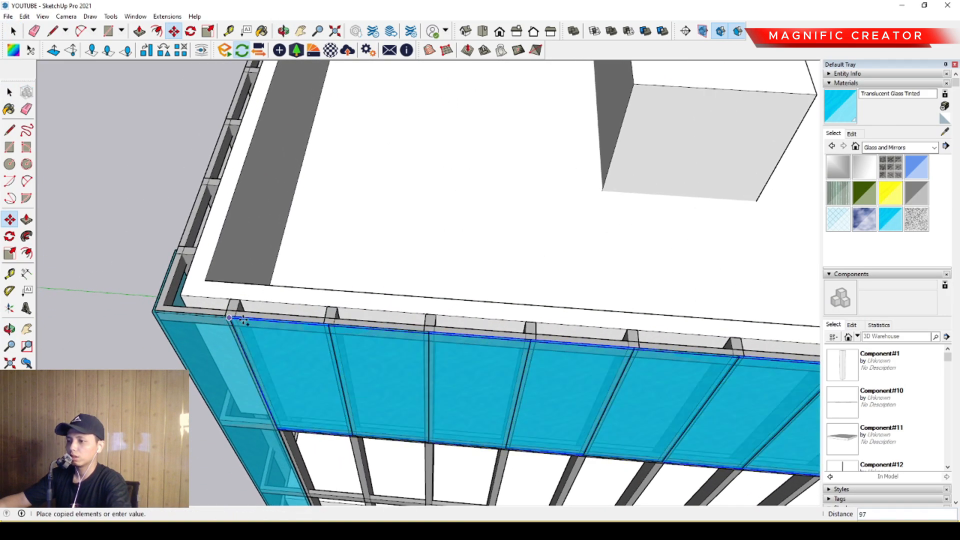
pyautogui.scroll(-2, 480, 356)
pyautogui.keyDown('shift'); pyautogui.moveTo(483, 358); pyautogui.dragTo(5, 333, button='middle'); pyautogui.keyUp('shift')
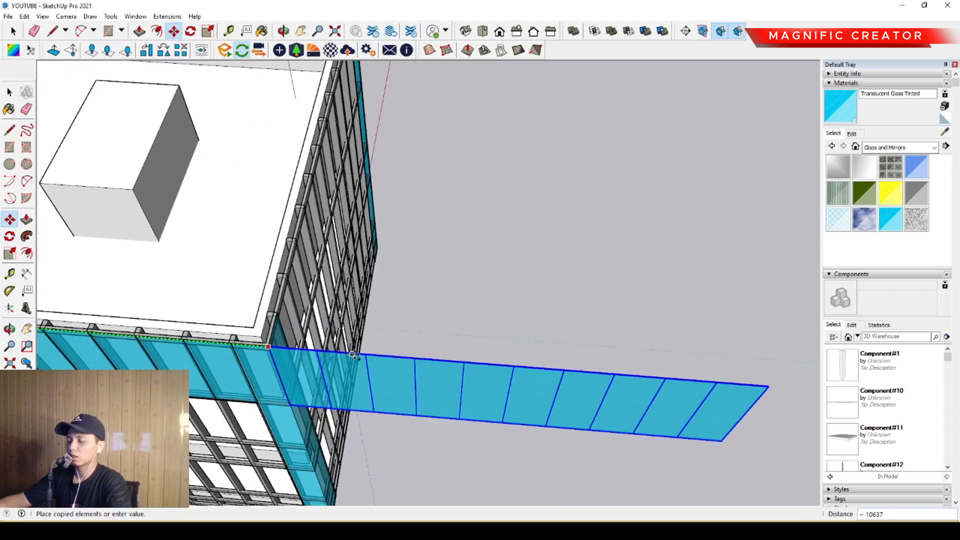
pyautogui.click(393, 373)
pyautogui.press('space')
# - Rotate the copied row of panes 90 degrees about its upper end corner to run parallel to the adjacent bare facade
pyautogui.scroll(2, 398, 390)
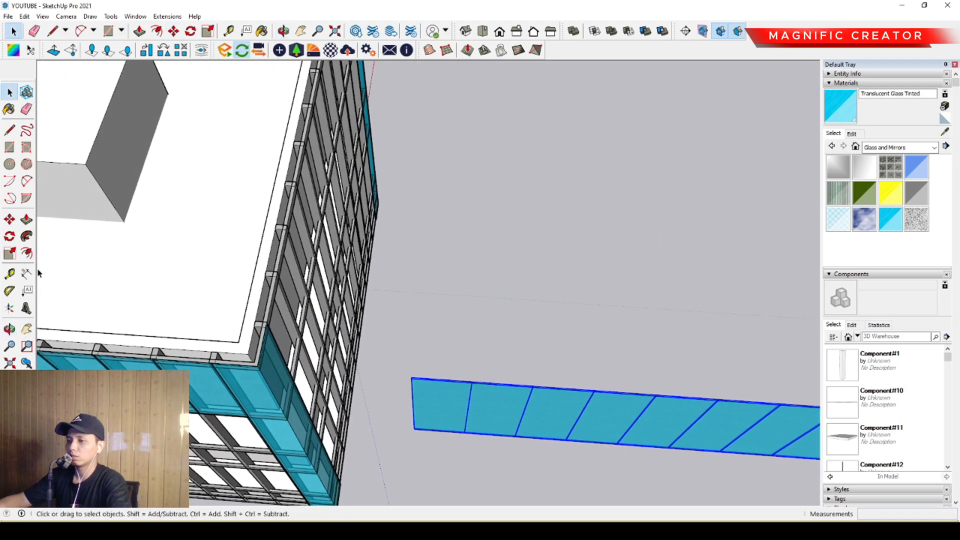
pyautogui.click(10, 236)
pyautogui.scroll(3, 418, 386)
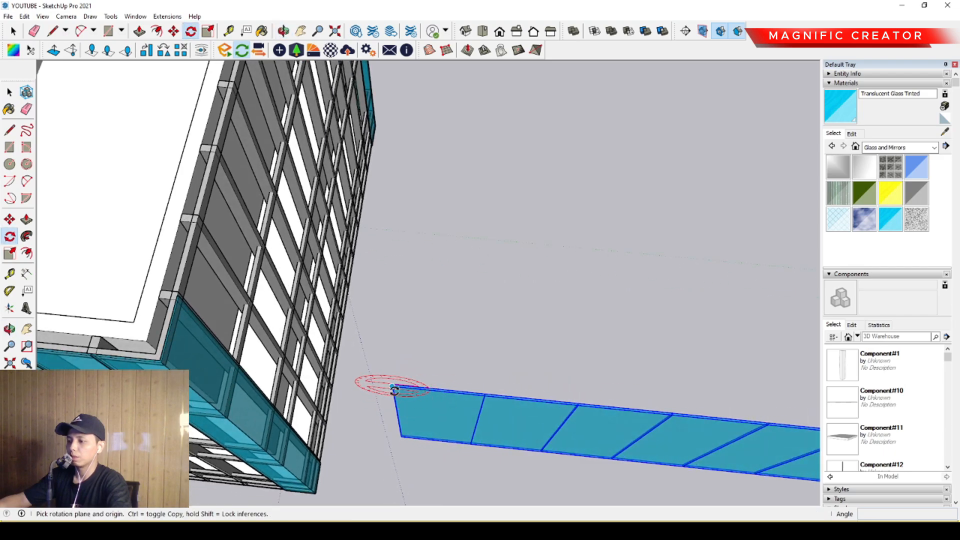
pyautogui.click(393, 387)
pyautogui.click(425, 391)
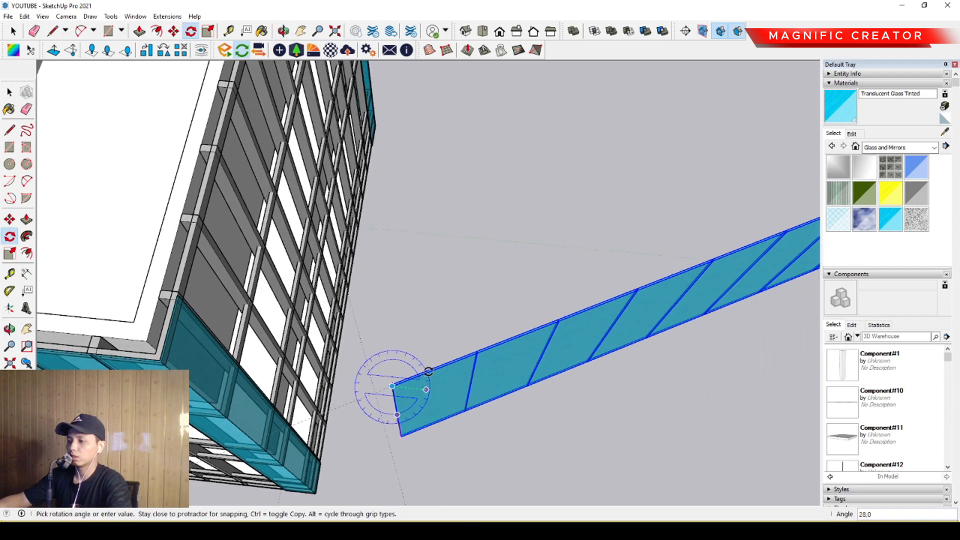
pyautogui.press('Return')
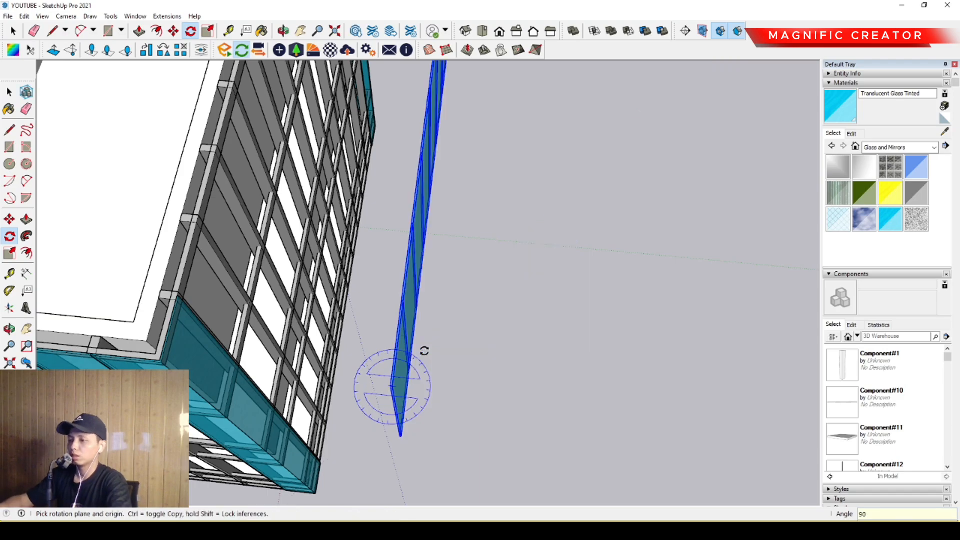
pyautogui.press('space')
# - Move the rotated row of panes from its upper corner onto the adjacent facade, starting beside the glass corner
pyautogui.scroll(3, 394, 400)
pyautogui.click(10, 223)
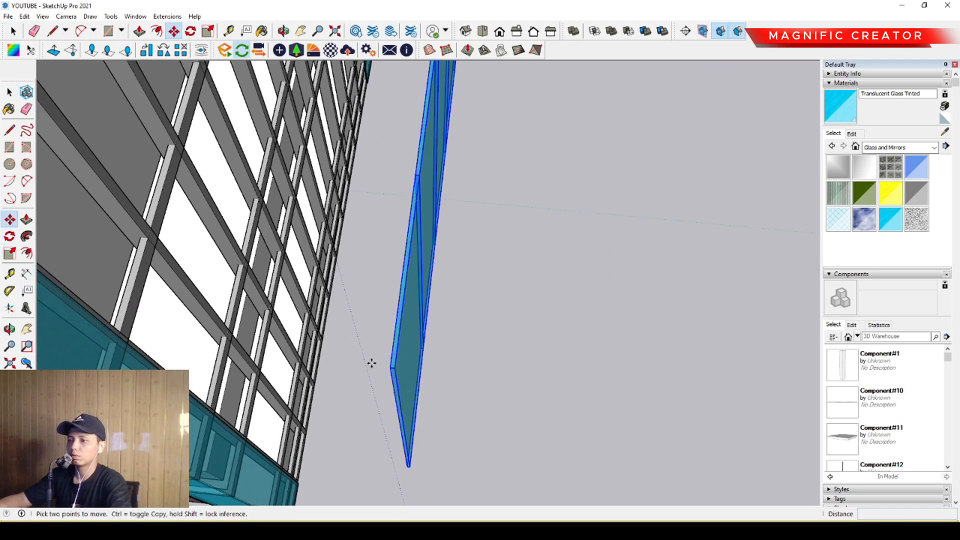
pyautogui.scroll(2, 400, 370)
pyautogui.moveTo(413, 371); pyautogui.dragTo(347, 345, button='middle')
pyautogui.scroll(-2, 346, 345)
pyautogui.scroll(4, 239, 330)
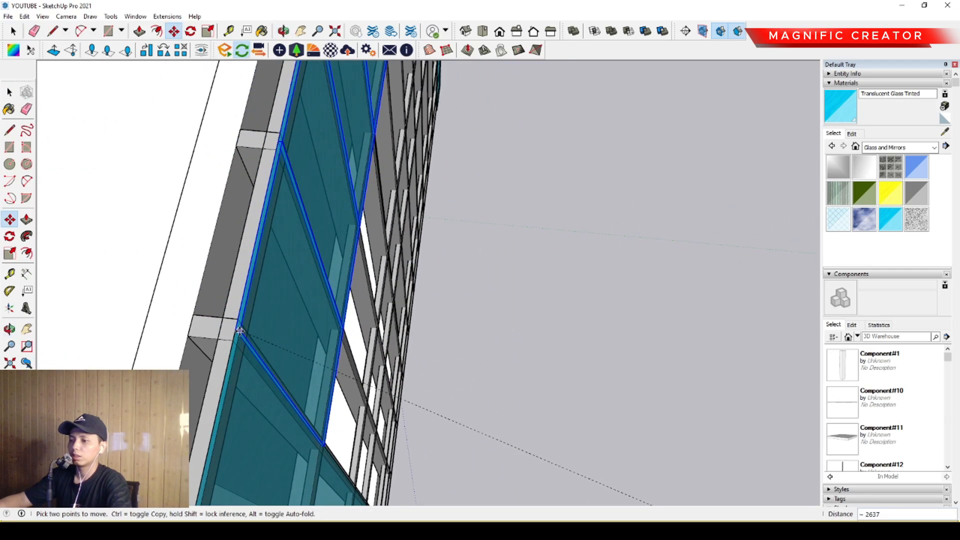
pyautogui.scroll(-2, 239, 331)
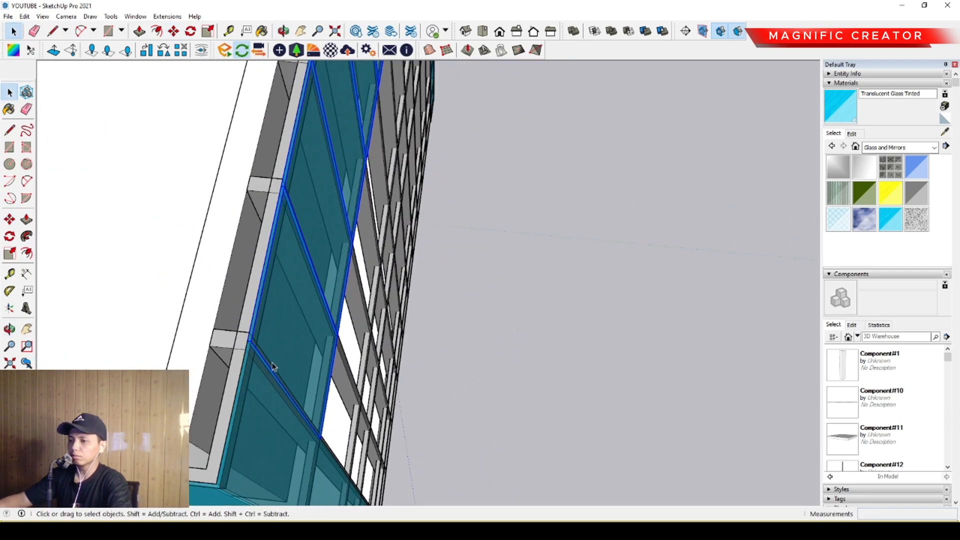
# - Copy this row of panes along the green axis across the building to outside the last bare facade
pyautogui.moveTo(272, 369); pyautogui.dragTo(317, 234, button='middle')
pyautogui.moveTo(446, 294); pyautogui.dragTo(461, 157, button='middle')
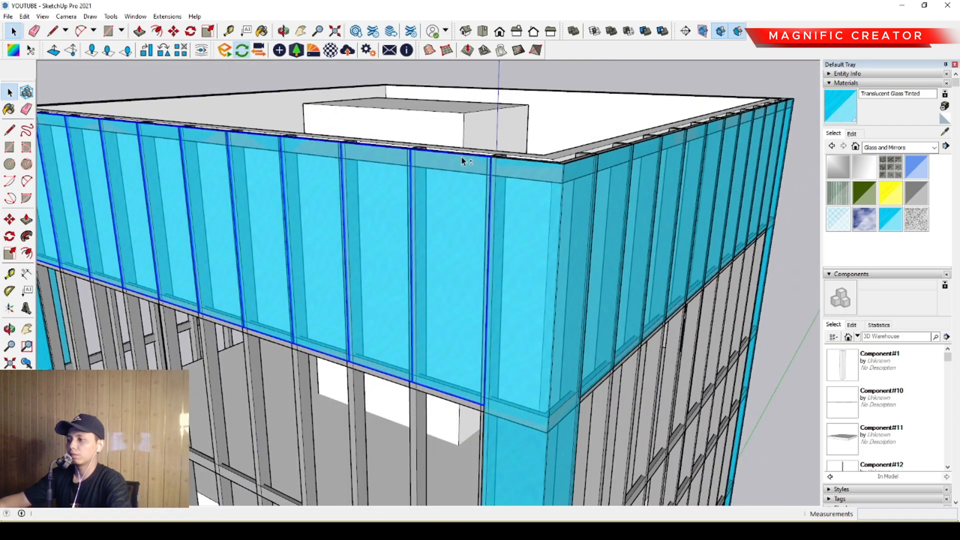
pyautogui.scroll(-4, 500, 226)
pyautogui.moveTo(615, 200); pyautogui.dragTo(373, 229, button='middle')
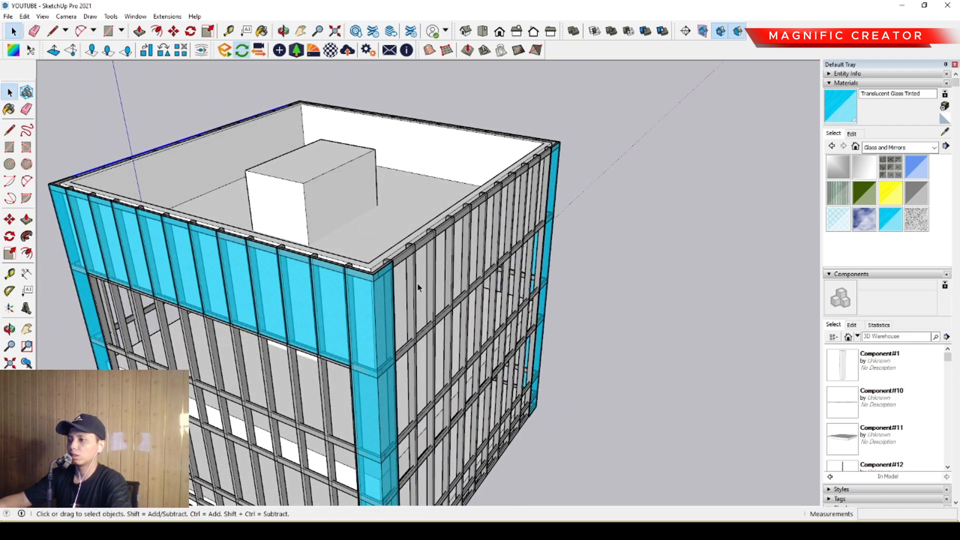
pyautogui.moveTo(418, 287)
pyautogui.mouseDown(button='middle')
pyautogui.moveTo(382, 272)
pyautogui.moveTo(471, 317)
pyautogui.moveTo(440, 274)
pyautogui.moveTo(408, 299)
pyautogui.mouseUp(button='middle')
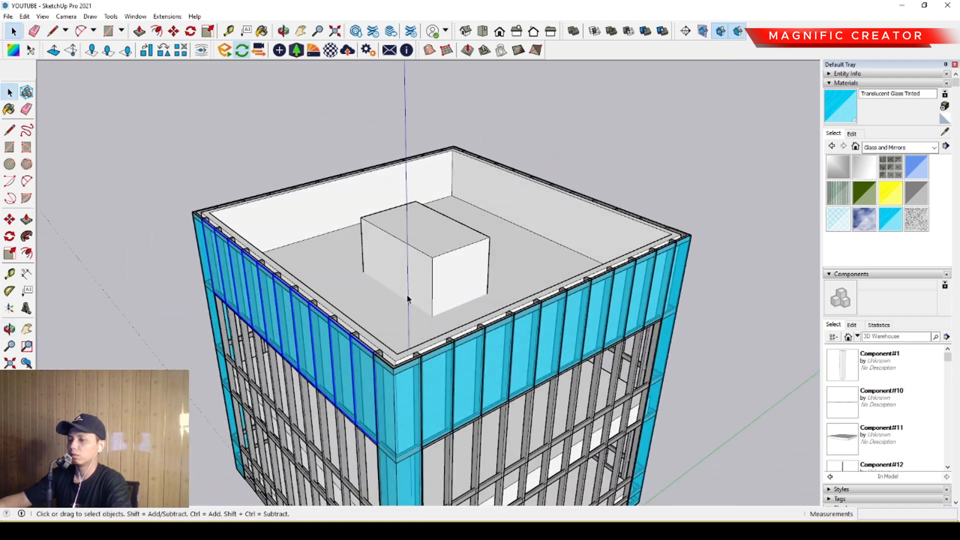
pyautogui.scroll(5, 407, 299)
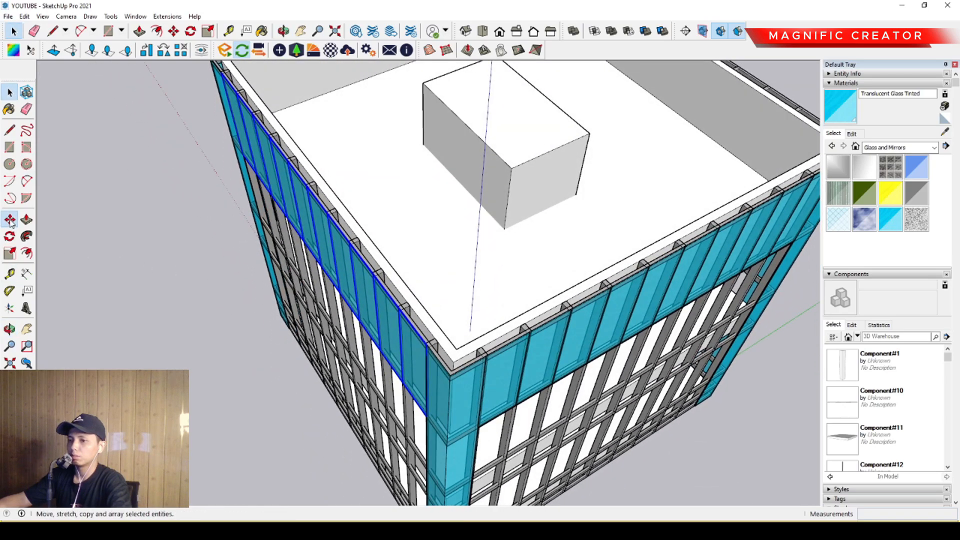
pyautogui.click(10, 220)
pyautogui.scroll(1, 422, 333)
pyautogui.click(409, 328)
pyautogui.press('ctrl')
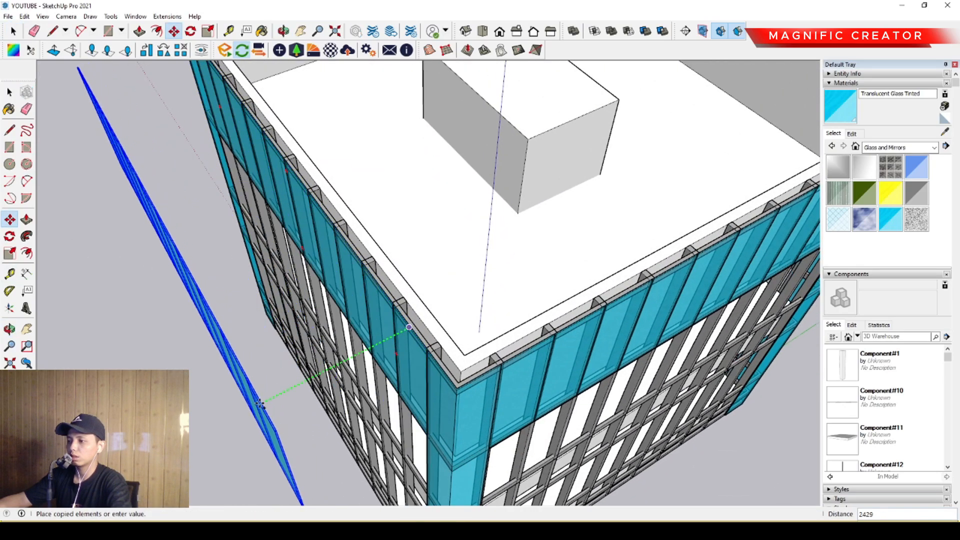
pyautogui.scroll(-3, 263, 400)
pyautogui.moveTo(584, 212); pyautogui.dragTo(412, 358, button='middle')
pyautogui.scroll(2, 412, 358)
pyautogui.click(474, 343)
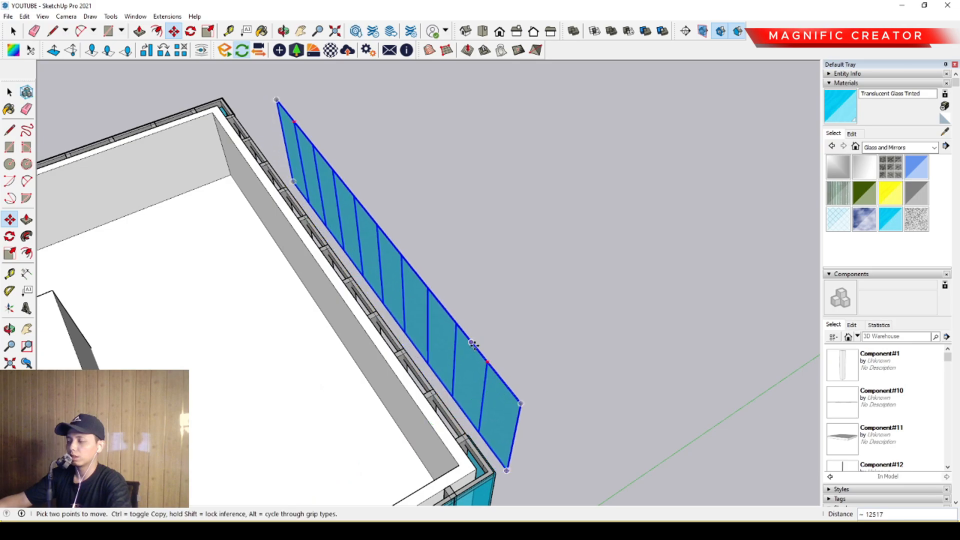
# - Flip the copied row of panes along the green axis
pyautogui.scroll(2, 474, 343)
pyautogui.moveTo(474, 350); pyautogui.dragTo(293, 349, button='middle')
pyautogui.press('space')
pyautogui.moveTo(380, 331); pyautogui.dragTo(385, 320, button='middle')
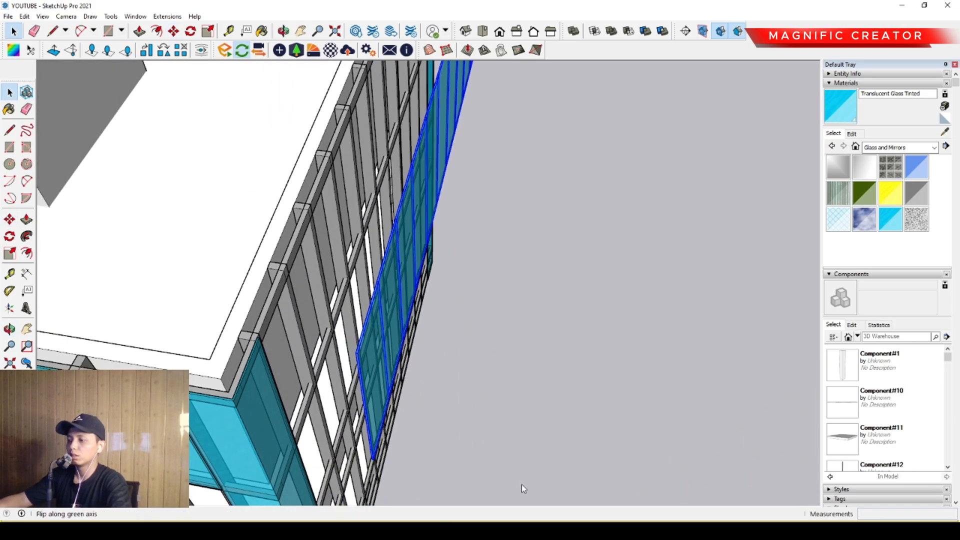
pyautogui.scroll(3, 403, 364)
pyautogui.moveTo(401, 364); pyautogui.dragTo(434, 359, button='middle')
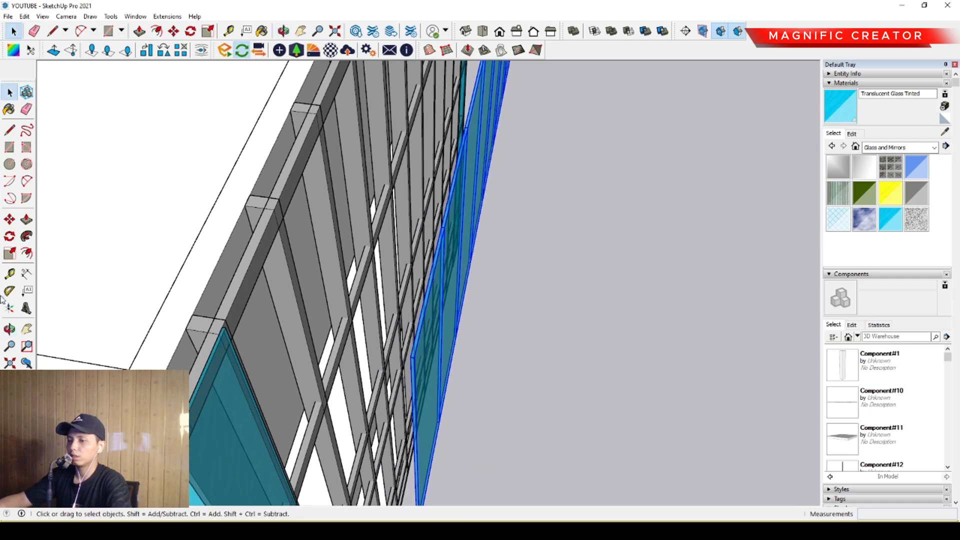
# - Move the flipped row of panes from its upper end corner to the corner glass on the last bare facade
pyautogui.click(9, 220)
pyautogui.moveTo(433, 395); pyautogui.dragTo(455, 379, button='middle')
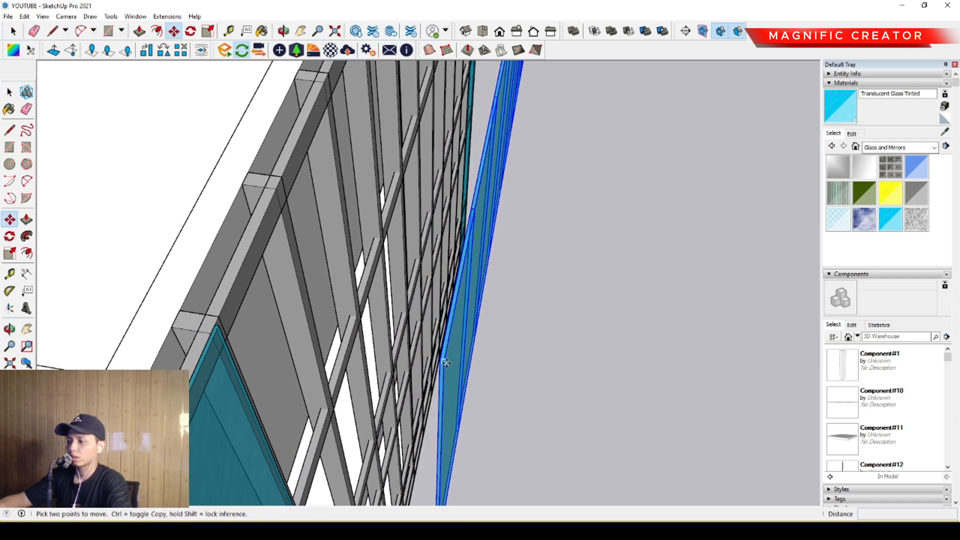
pyautogui.click(442, 360)
pyautogui.scroll(1, 219, 327)
pyautogui.click(214, 325)
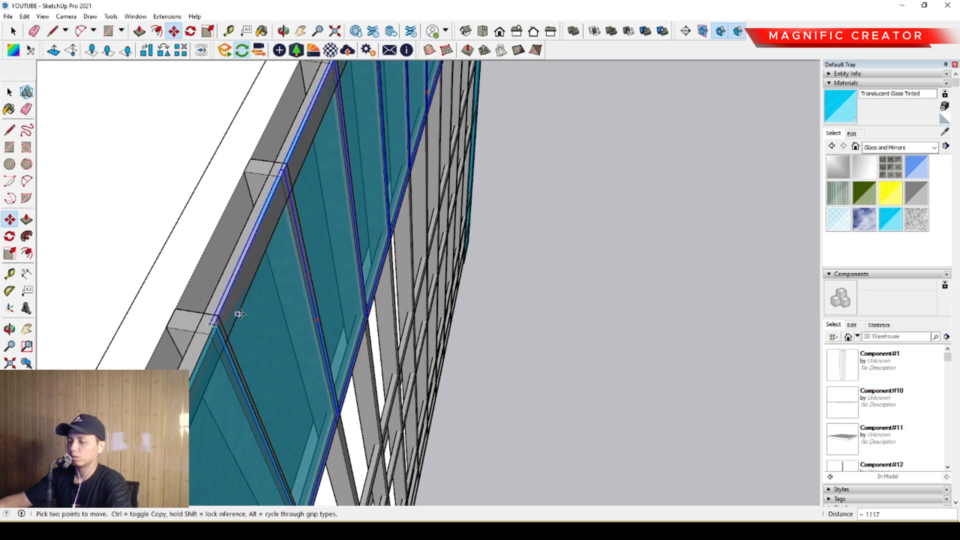
pyautogui.press('space')
# - Shift the row of panes outward by 20 to sit flush with the neighbouring corner glass
pyautogui.moveTo(278, 300); pyautogui.dragTo(306, 314, button='middle')
pyautogui.scroll(5, 275, 328)
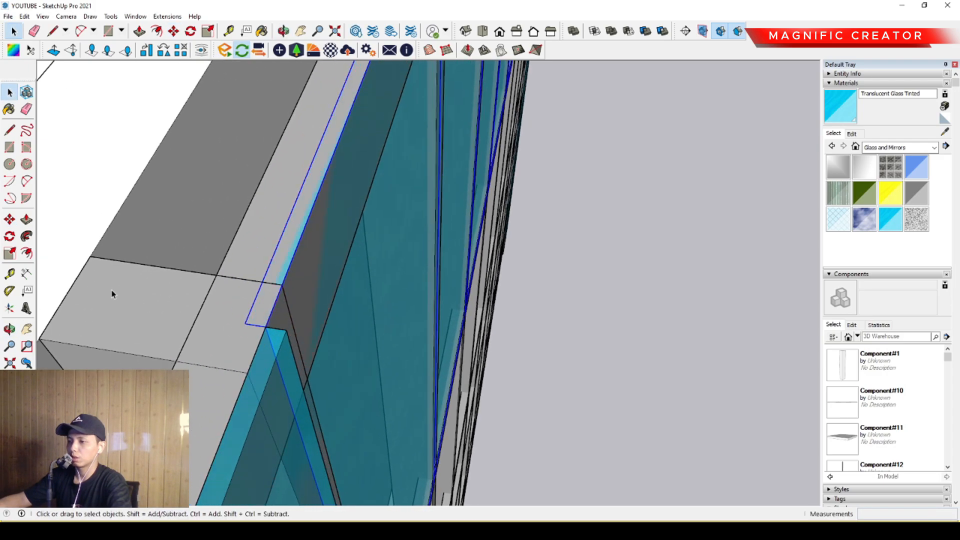
pyautogui.click(9, 220)
pyautogui.click(268, 325)
pyautogui.click(279, 332)
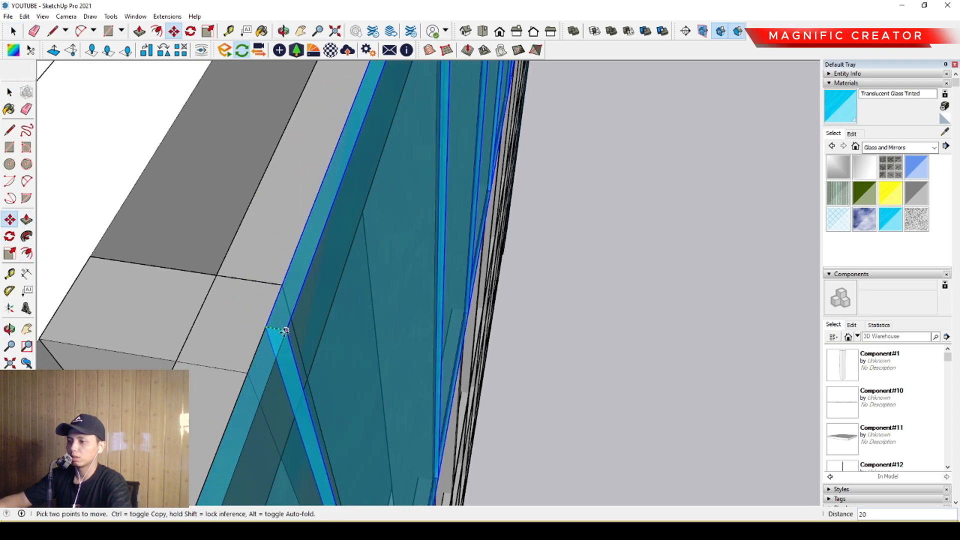
pyautogui.press('space')
# - Copy the top-level row of panes on this facade straight down to cover the bays of the level below
pyautogui.scroll(-10, 419, 291)
pyautogui.moveTo(465, 280); pyautogui.dragTo(386, 157, button='middle')
pyautogui.scroll(2, 408, 223)
pyautogui.scroll(1, 363, 177)
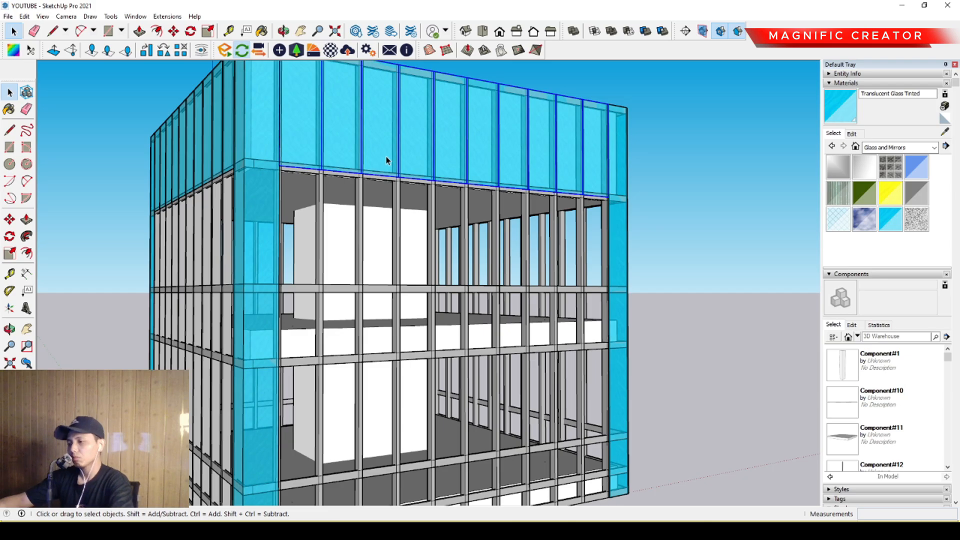
pyautogui.moveTo(378, 156); pyautogui.dragTo(396, 207, button='middle')
pyautogui.scroll(-3, 392, 179)
pyautogui.scroll(5, 395, 177)
pyautogui.scroll(3, 370, 214)
pyautogui.click(11, 221)
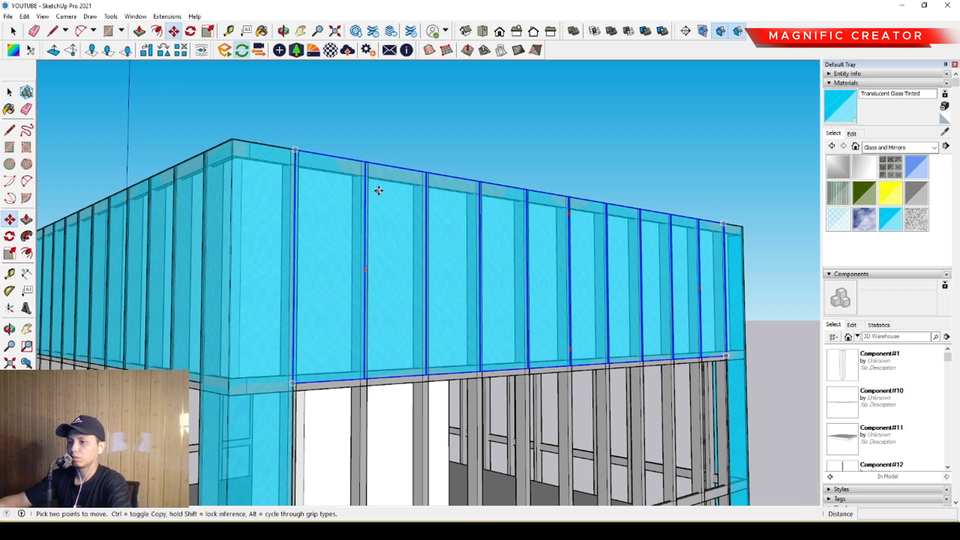
pyautogui.click(390, 171)
pyautogui.press('ctrl')
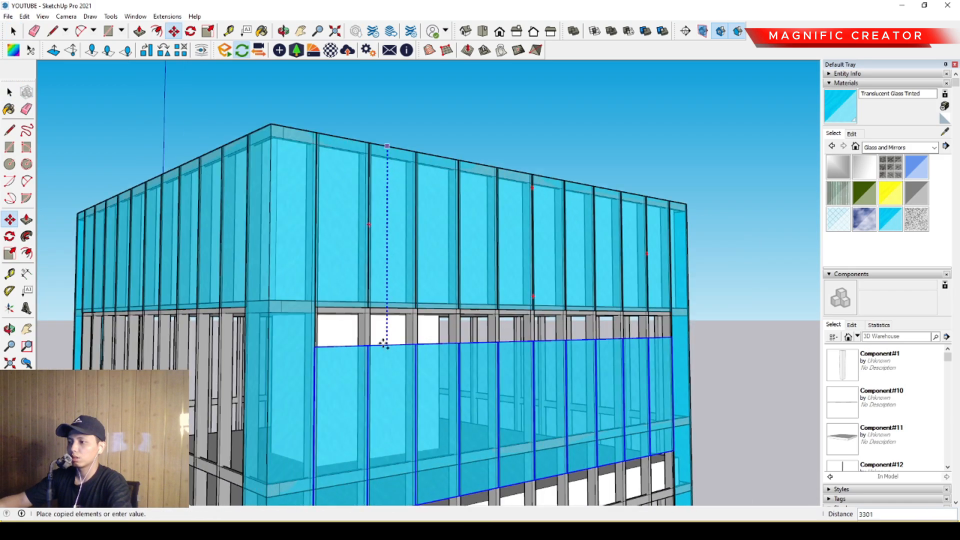
pyautogui.scroll(3, 385, 332)
pyautogui.scroll(-2, 402, 298)
pyautogui.click(410, 291)
pyautogui.press('space')
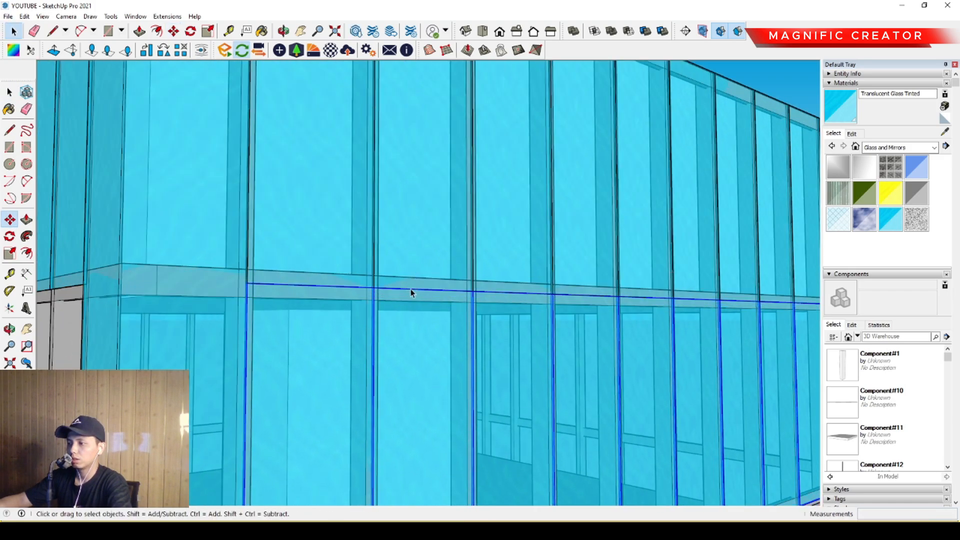
# - Examine where the lower edge of the copied second row of panes meets the horizontal band
pyautogui.scroll(-4, 410, 289)
pyautogui.moveTo(378, 231); pyautogui.dragTo(300, 211, button='middle')
pyautogui.scroll(5, 240, 287)
pyautogui.moveTo(233, 294); pyautogui.dragTo(339, 221, button='middle')
pyautogui.scroll(4, 230, 300)
pyautogui.moveTo(226, 300); pyautogui.dragTo(382, 300, button='middle')
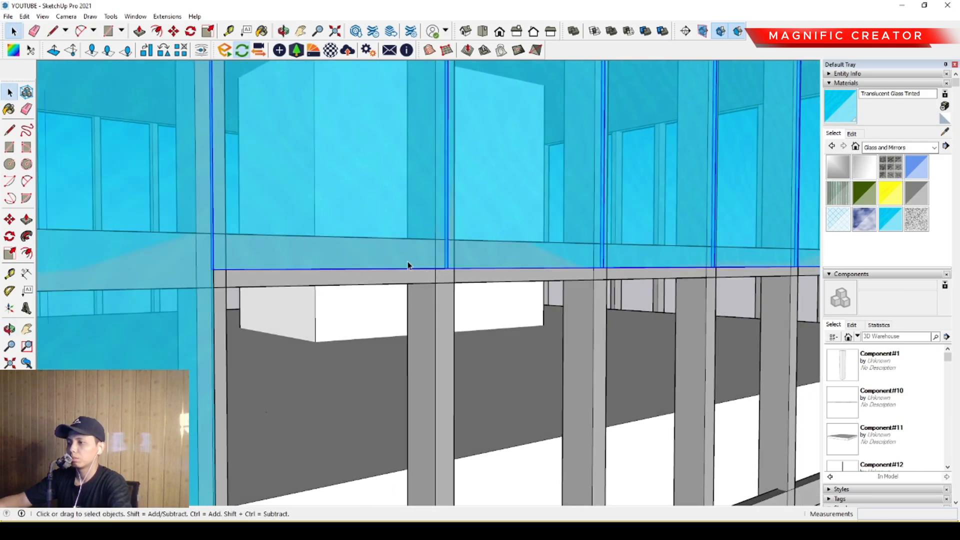
# - Inspect the second row's panes inside their group, selecting all of them and isolating them from the rest of the model
pyautogui.scroll(-5, 322, 258)
pyautogui.moveTo(332, 250); pyautogui.dragTo(337, 222, button='middle')
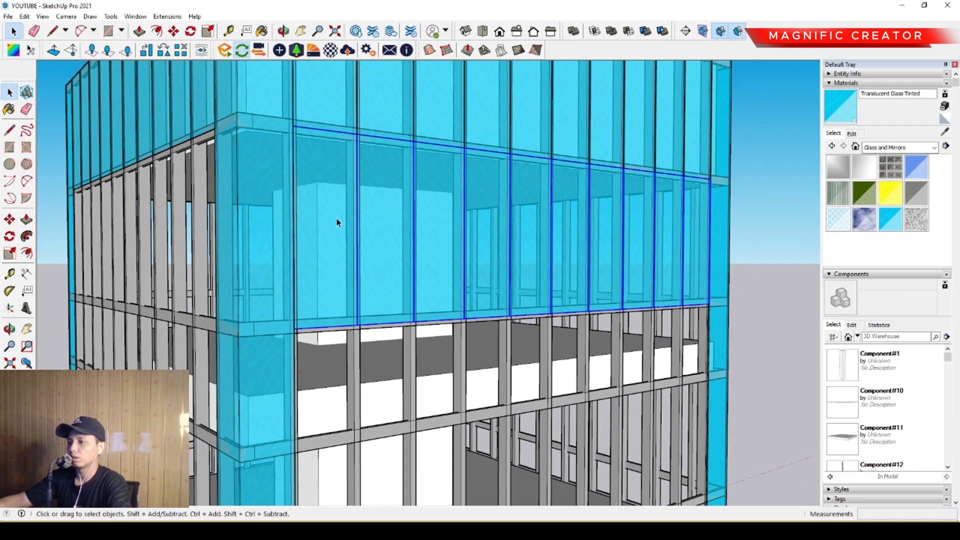
pyautogui.doubleClick(337, 221)
pyautogui.doubleClick(336, 221)
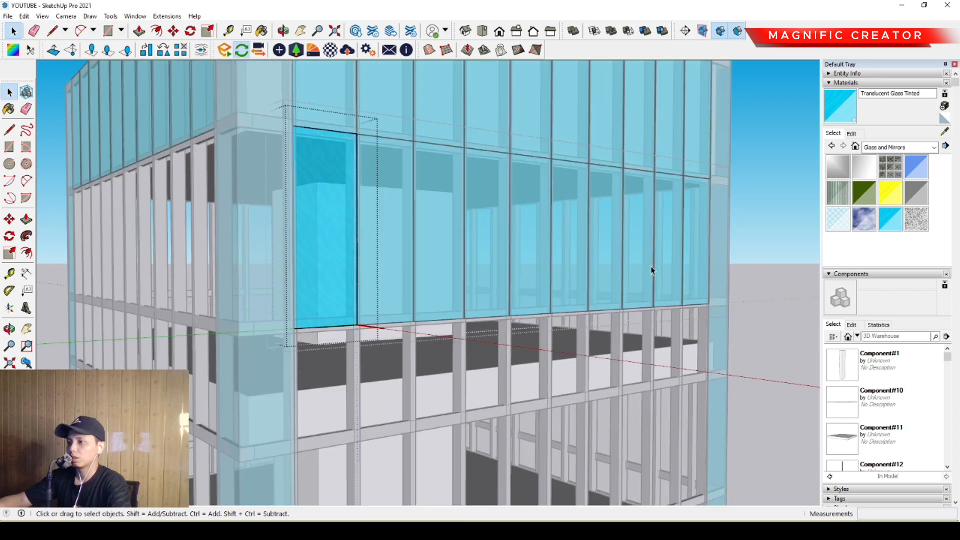
pyautogui.click(756, 223)
pyautogui.hotkey('ctrl', 'a')
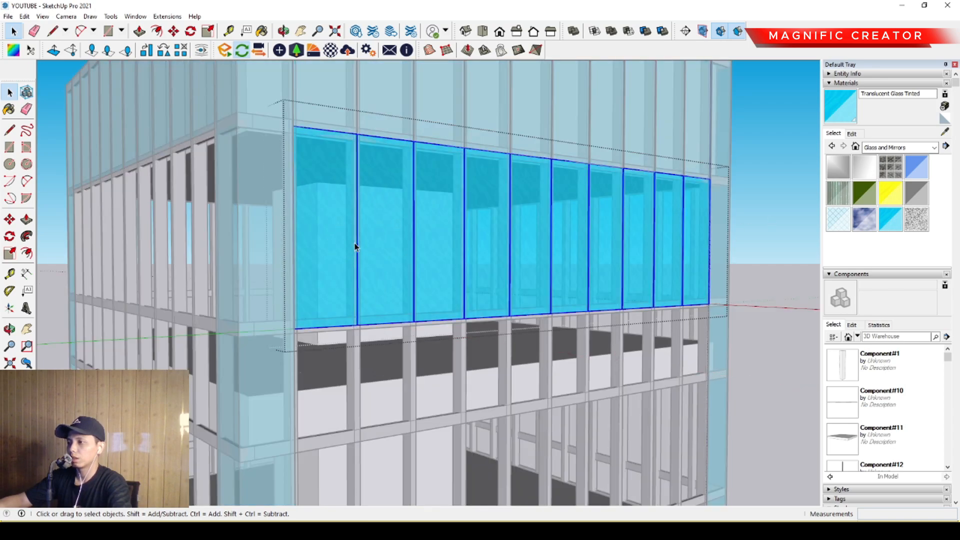
pyautogui.press('i')
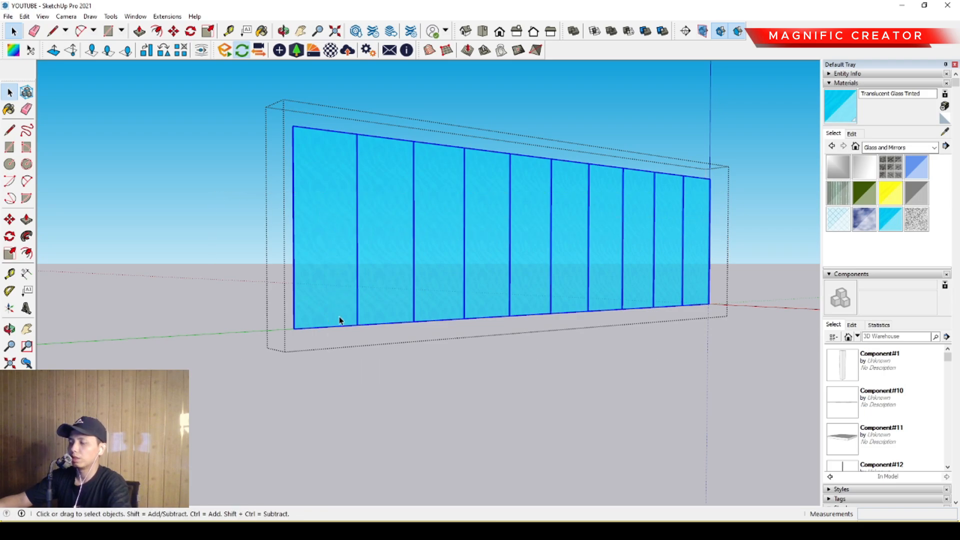
pyautogui.press('i')
pyautogui.scroll(-2, 400, 277)
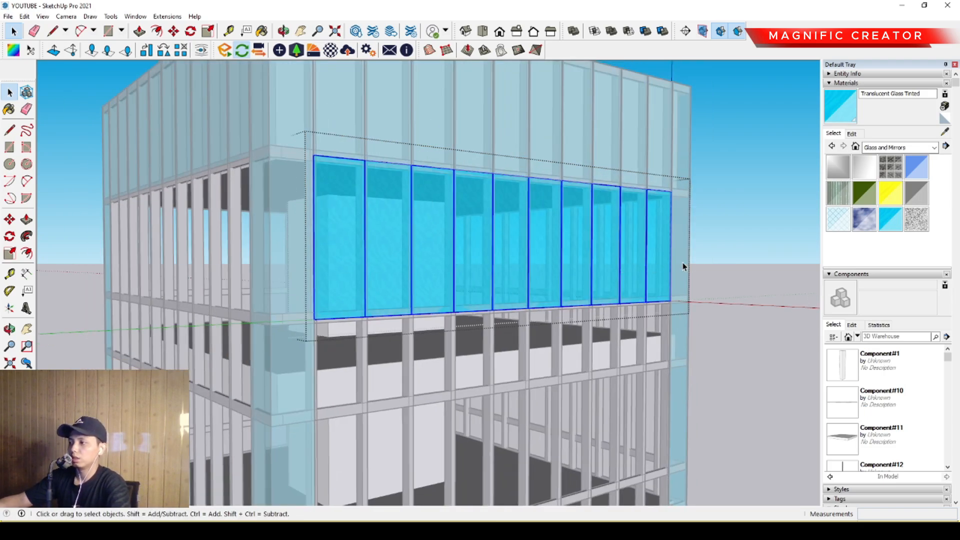
pyautogui.scroll(3, 380, 293)
pyautogui.moveTo(324, 308); pyautogui.dragTo(416, 276, button='middle')
pyautogui.scroll(-1, 70, 238)
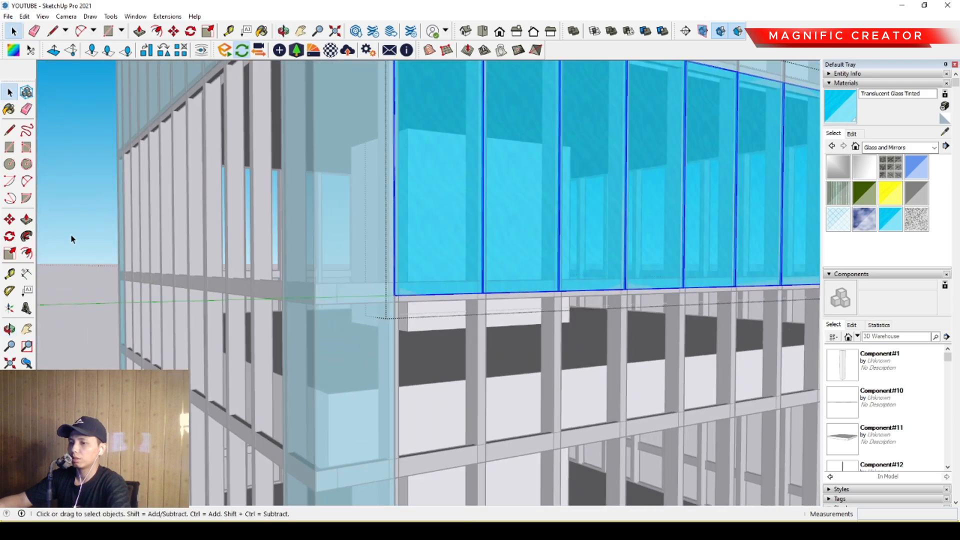
pyautogui.click(70, 238)
# - Draw a 180 vertical reference line across the horizontal band beside the corner glass, below the second level
pyautogui.scroll(4, 279, 290)
pyautogui.moveTo(282, 292); pyautogui.dragTo(339, 303, button='middle')
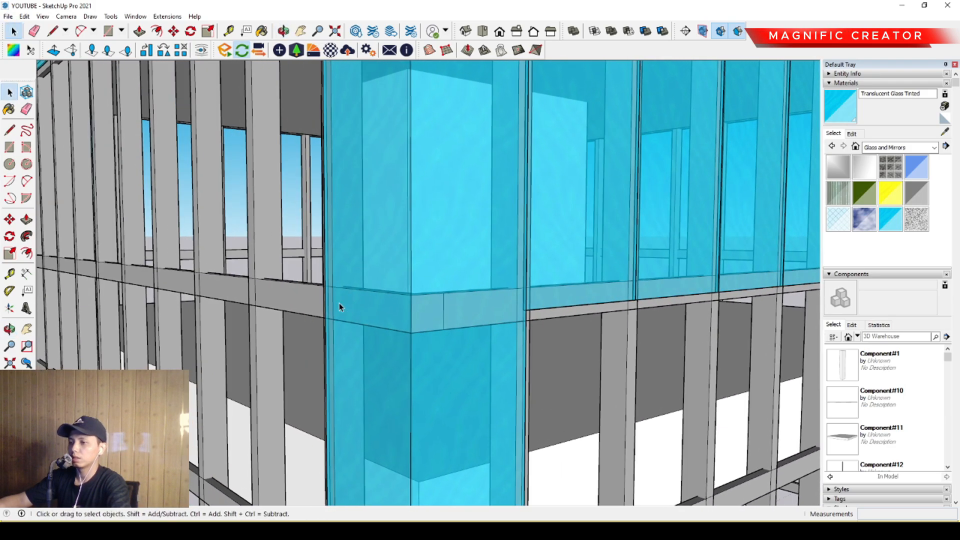
pyautogui.click(10, 130)
pyautogui.scroll(1, 291, 280)
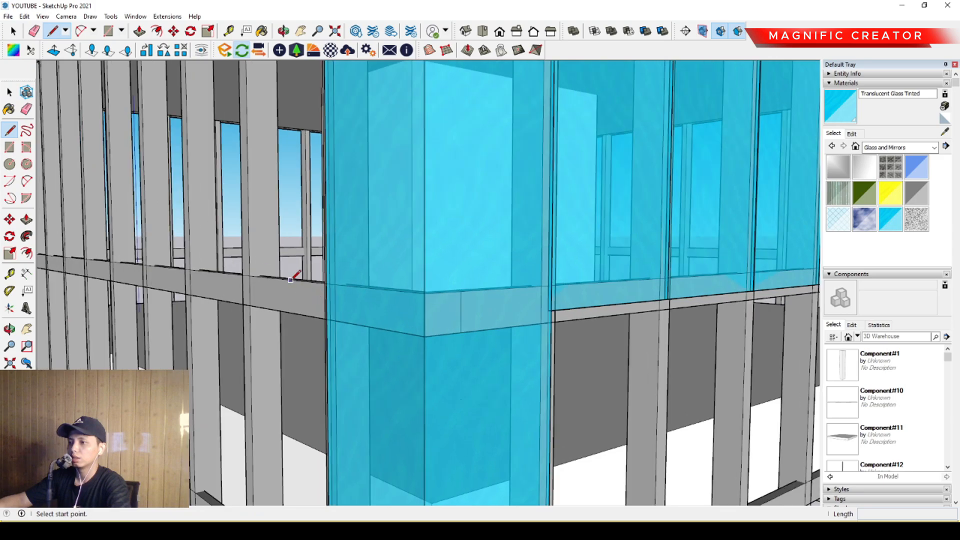
pyautogui.click(289, 279)
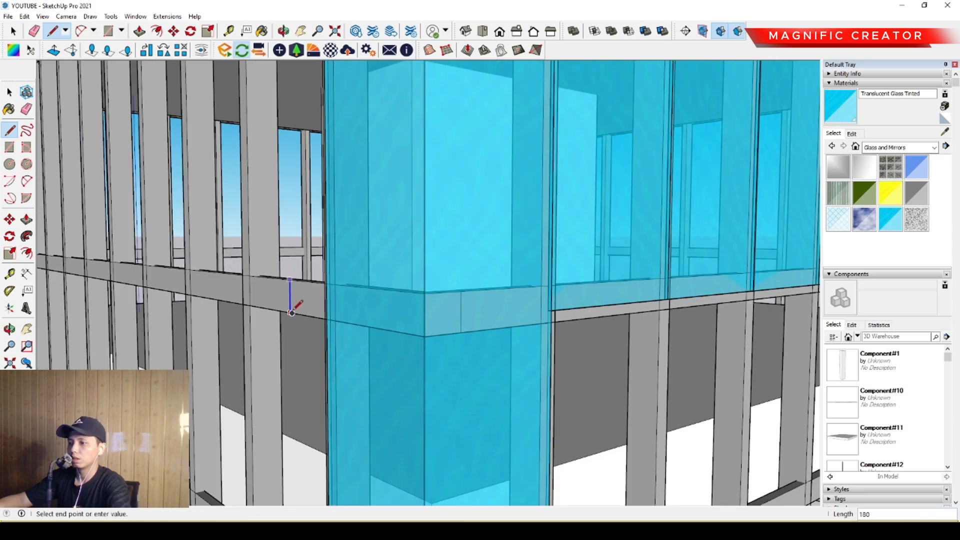
pyautogui.click(291, 312)
# - Push the bottom face of the second-row panes by 30 to the reference line's midpoint, and erase that line
pyautogui.press('space')
pyautogui.doubleClick(579, 256)
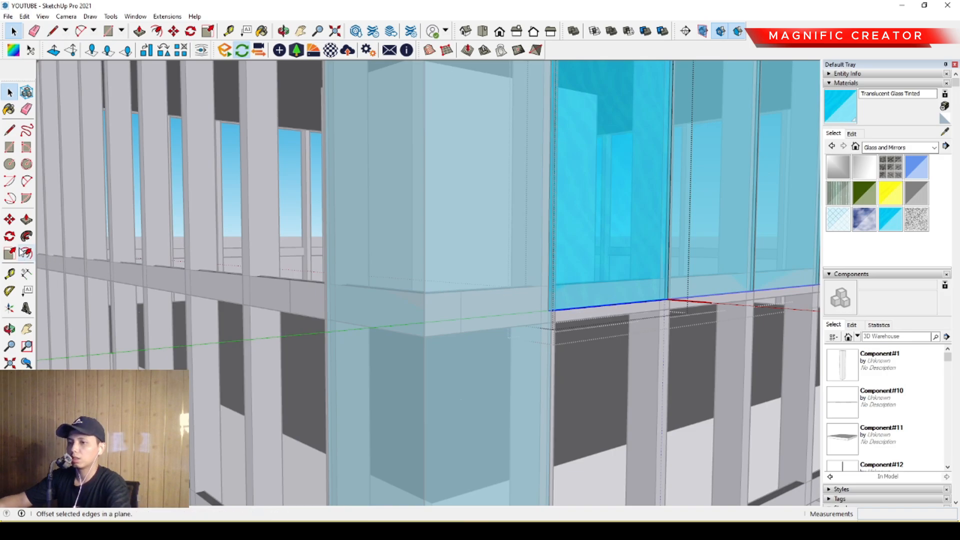
pyautogui.click(26, 222)
pyautogui.click(580, 307)
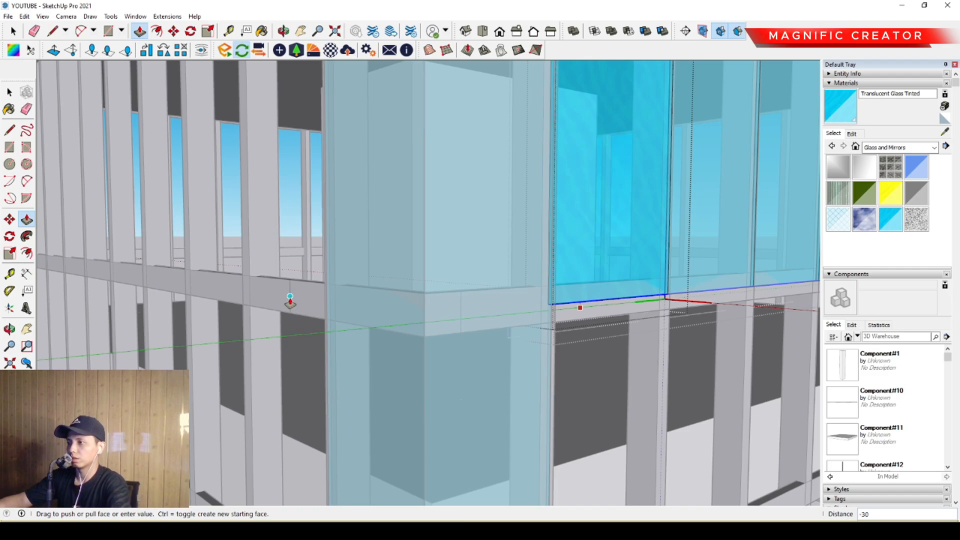
pyautogui.press('space')
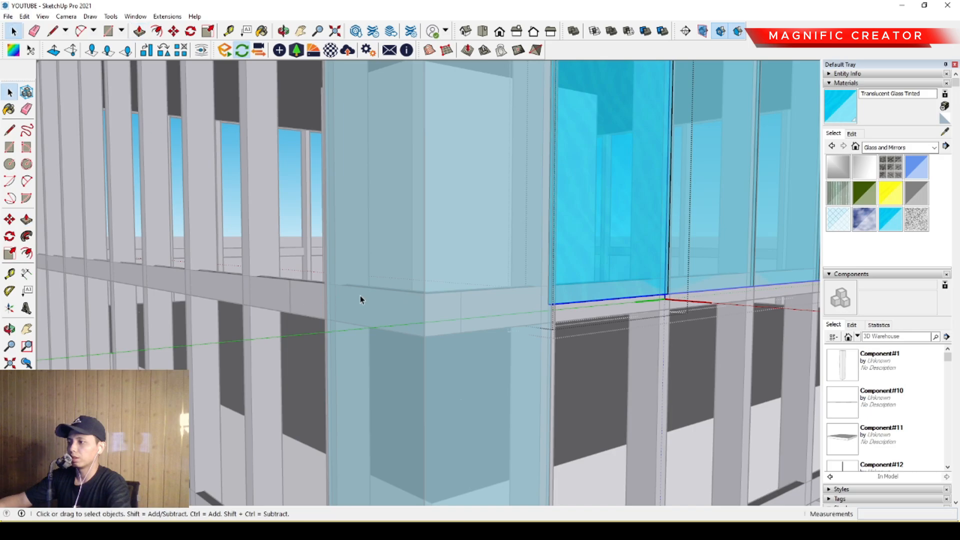
pyautogui.scroll(-4, 360, 295)
pyautogui.click(60, 239)
pyautogui.click(60, 239)
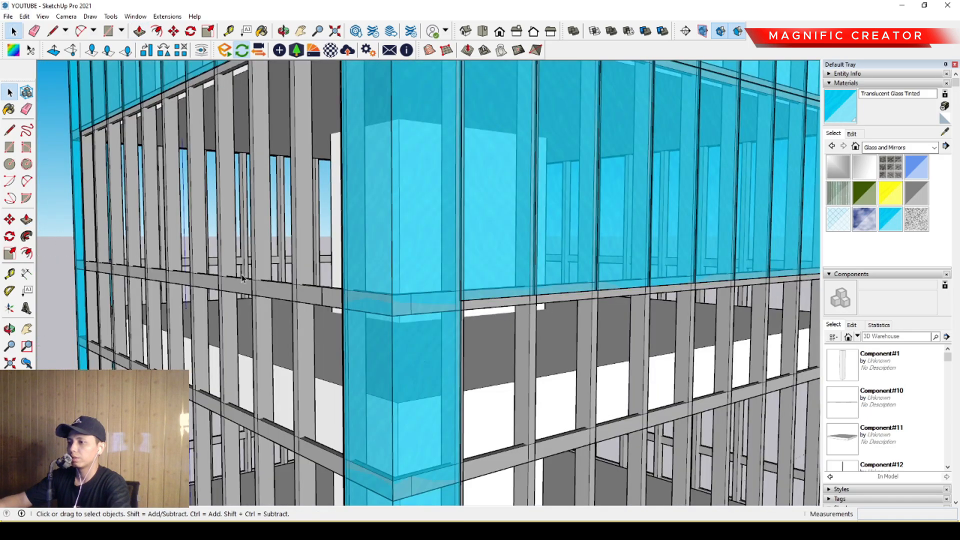
pyautogui.scroll(2, 280, 288)
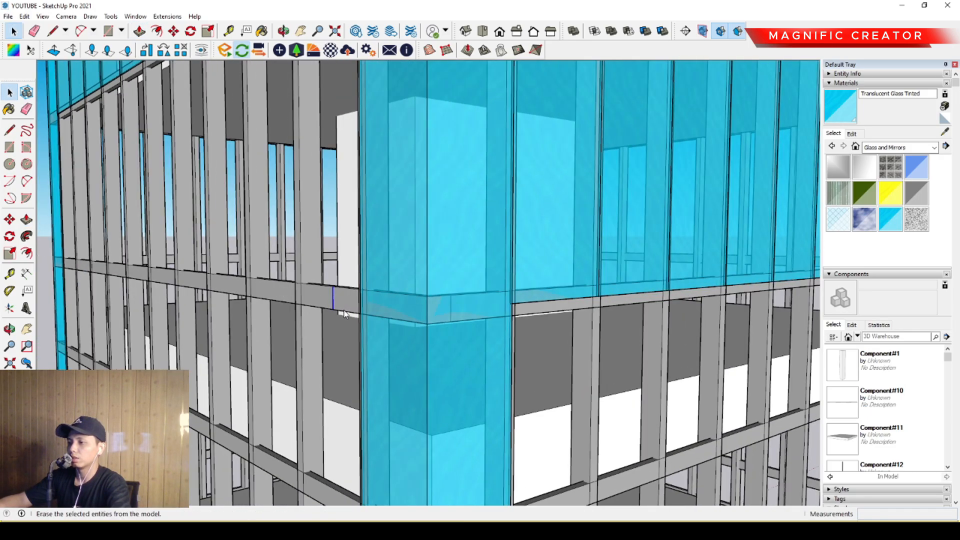
pyautogui.scroll(-5, 344, 313)
# - Draw a 180 vertical reference line across the next lower horizontal band, beside the corner glass
pyautogui.moveTo(379, 287); pyautogui.dragTo(335, 250, button='middle')
pyautogui.keyDown('shift'); pyautogui.moveTo(504, 296); pyautogui.dragTo(523, 205, button='middle'); pyautogui.keyUp('shift')
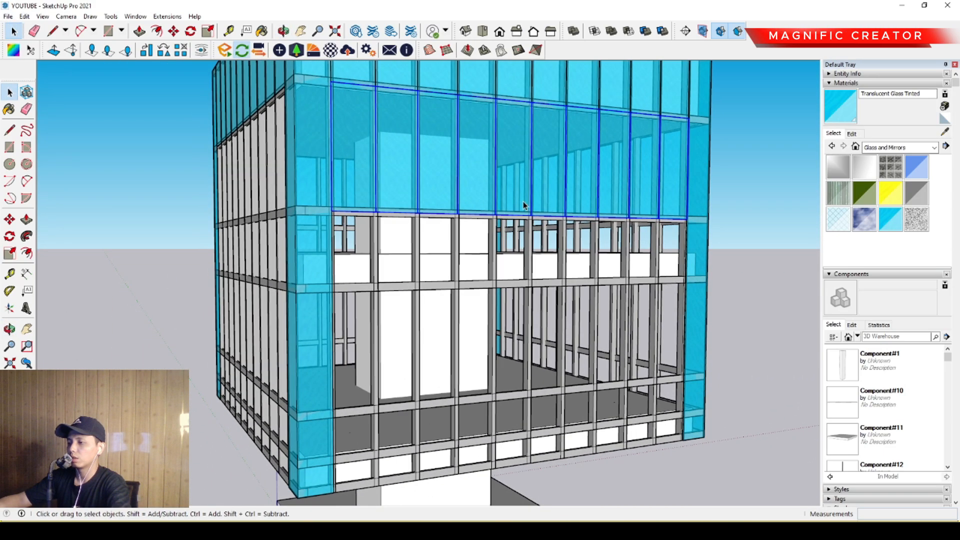
pyautogui.scroll(3, 402, 295)
pyautogui.moveTo(400, 295); pyautogui.dragTo(514, 272, button='middle')
pyautogui.scroll(5, 440, 270)
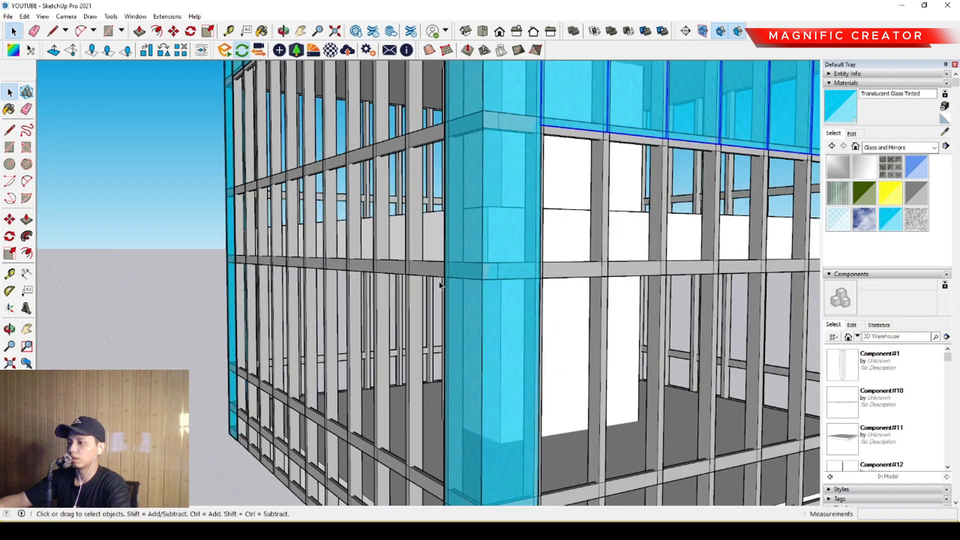
pyautogui.press('l')
pyautogui.scroll(4, 427, 260)
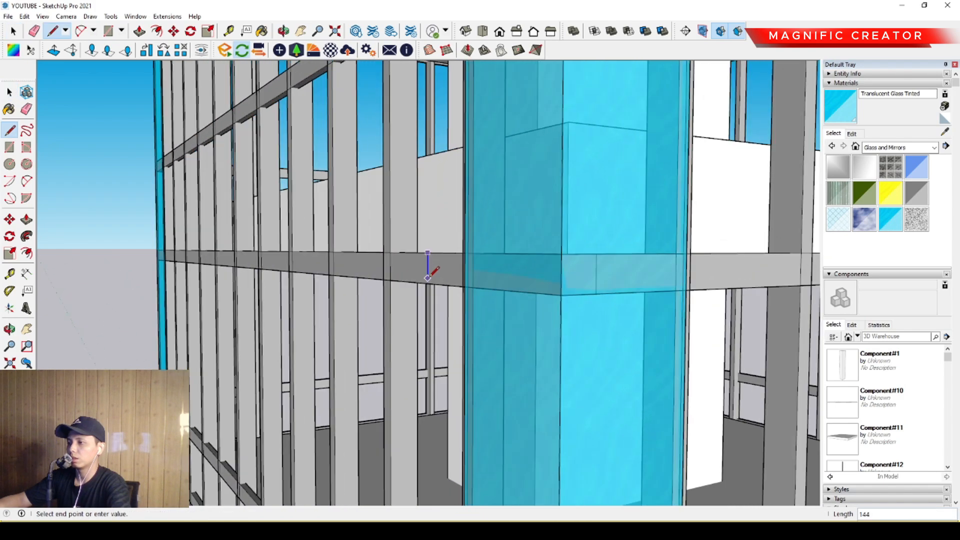
pyautogui.scroll(2, 429, 261)
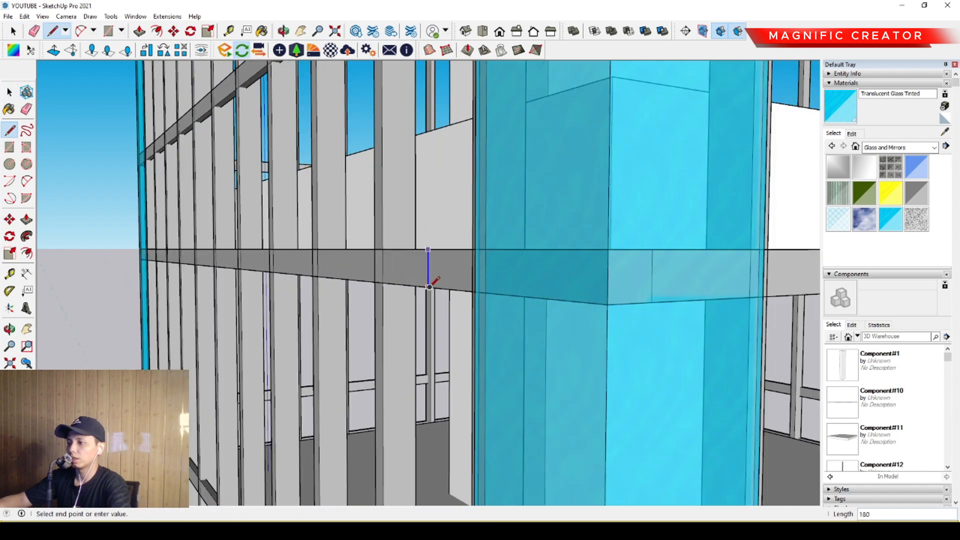
pyautogui.press('space')
# - Copy the second row of panes straight down to the reference line's midpoint, covering the tall bays below the lower band
pyautogui.scroll(-6, 502, 224)
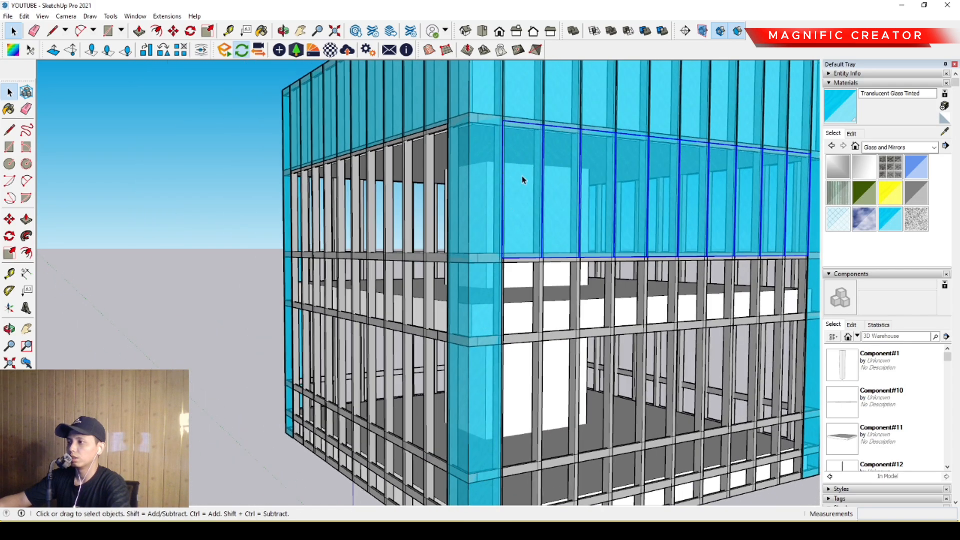
pyautogui.scroll(4, 525, 133)
pyautogui.click(9, 219)
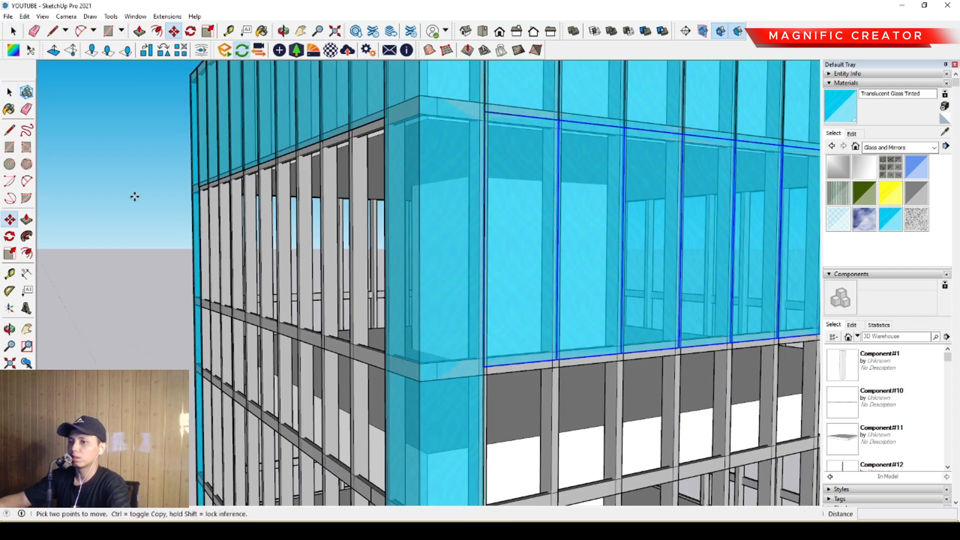
pyautogui.click(510, 115)
pyautogui.scroll(-2, 512, 257)
pyautogui.keyDown('shift'); pyautogui.moveTo(512, 255); pyautogui.dragTo(597, 116, button='middle'); pyautogui.keyUp('shift')
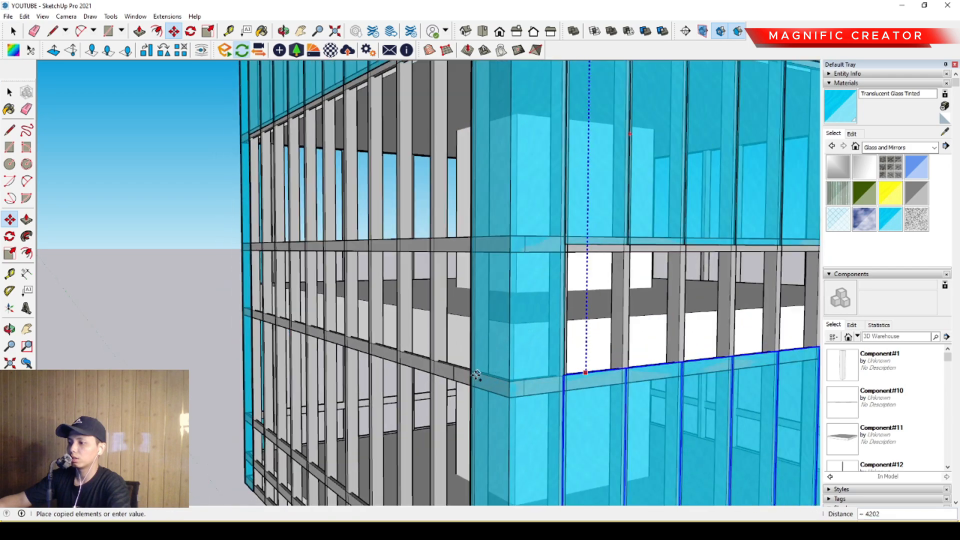
pyautogui.scroll(2, 451, 378)
pyautogui.click(451, 379)
pyautogui.scroll(1, 451, 375)
pyautogui.press('space')
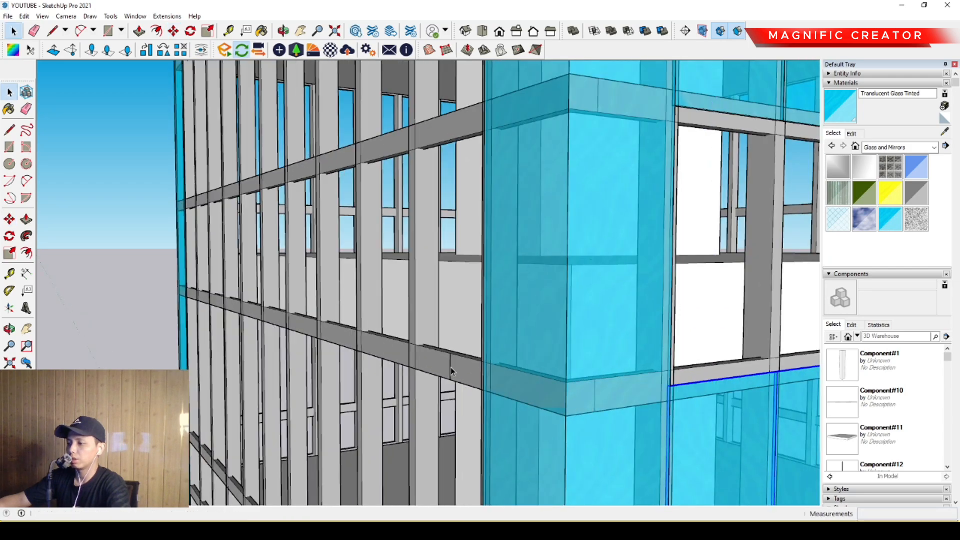
# - Erase the vertical reference line from the lower band
pyautogui.click(451, 368)
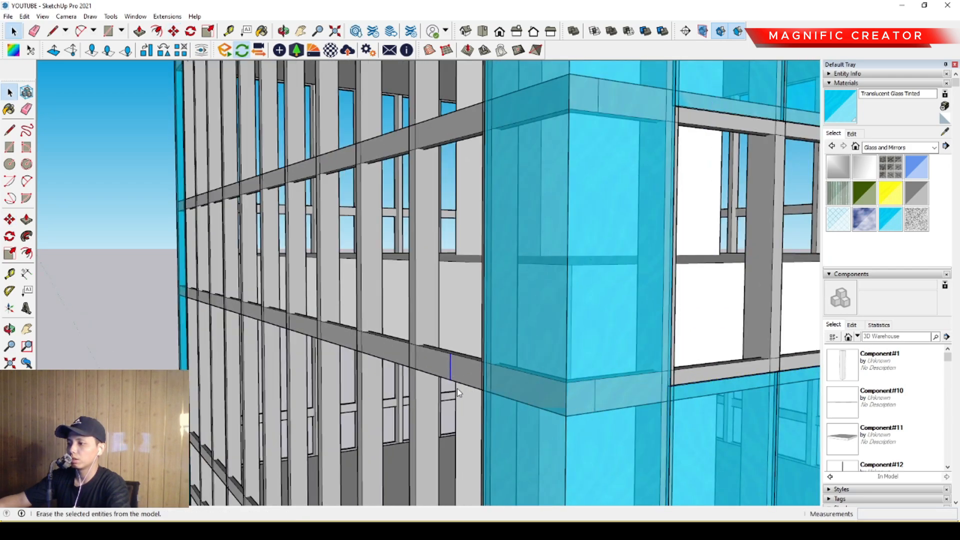
pyautogui.scroll(-6, 430, 353)
pyautogui.moveTo(490, 300); pyautogui.dragTo(508, 363, button='middle')
# - Copy the two lower rows of panes together through the building to just outside the opposite facade
pyautogui.click(523, 271)
pyautogui.scroll(2, 521, 284)
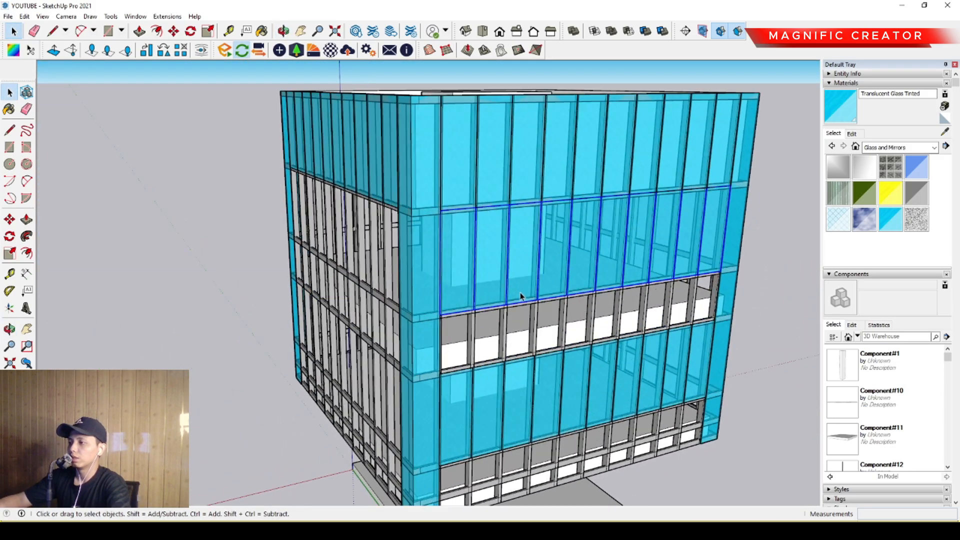
pyautogui.keyDown('shift'); pyautogui.click(519, 389); pyautogui.keyUp('shift')
pyautogui.moveTo(428, 375); pyautogui.dragTo(581, 373, button='middle')
pyautogui.scroll(3, 574, 388)
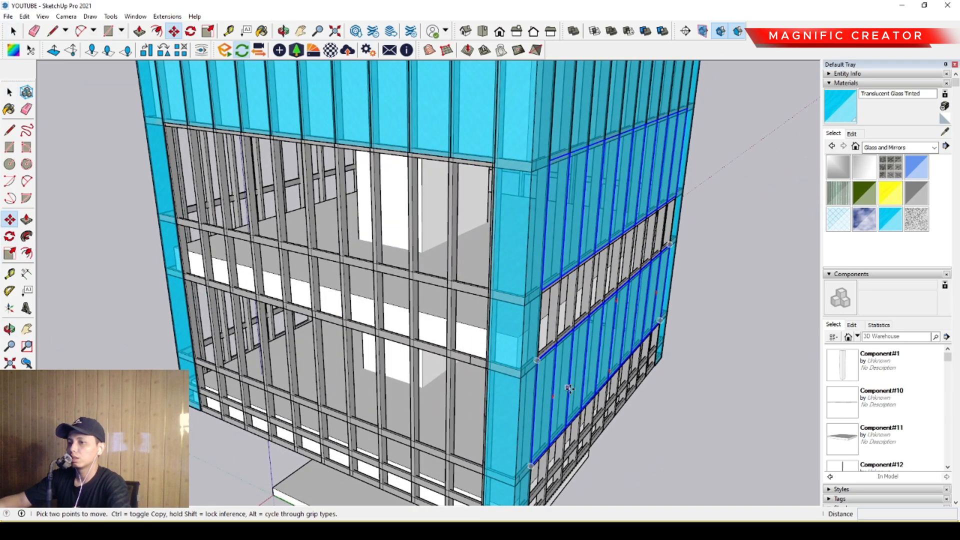
pyautogui.click(577, 364)
pyautogui.scroll(-2, 698, 390)
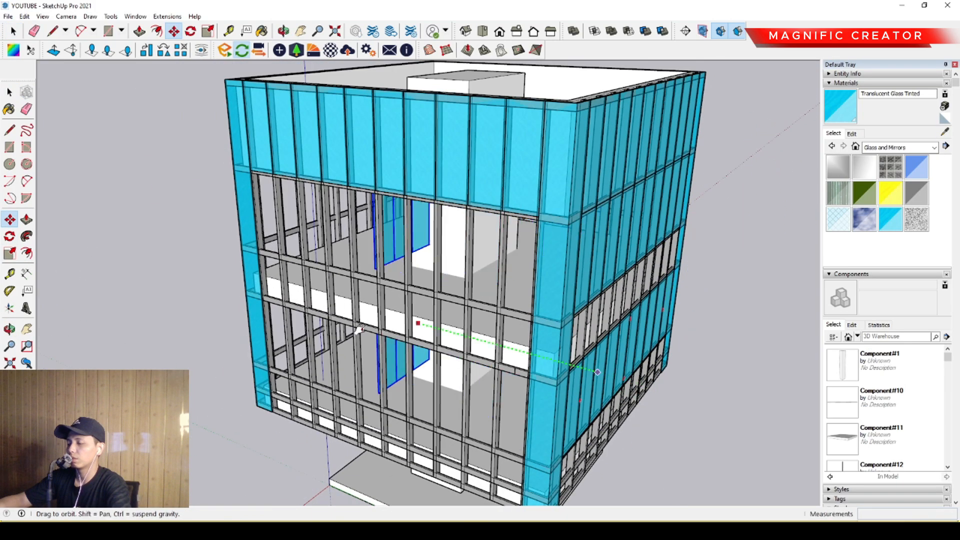
pyautogui.keyDown('shift'); pyautogui.moveTo(418, 322); pyautogui.dragTo(680, 397, button='middle'); pyautogui.keyUp('shift')
pyautogui.click(411, 358)
pyautogui.press('space')
# - Move the two copied rows by their upper end corner onto the opposite facade, flush with its corner glass
pyautogui.moveTo(412, 358); pyautogui.dragTo(493, 368, button='middle')
pyautogui.scroll(2, 410, 357)
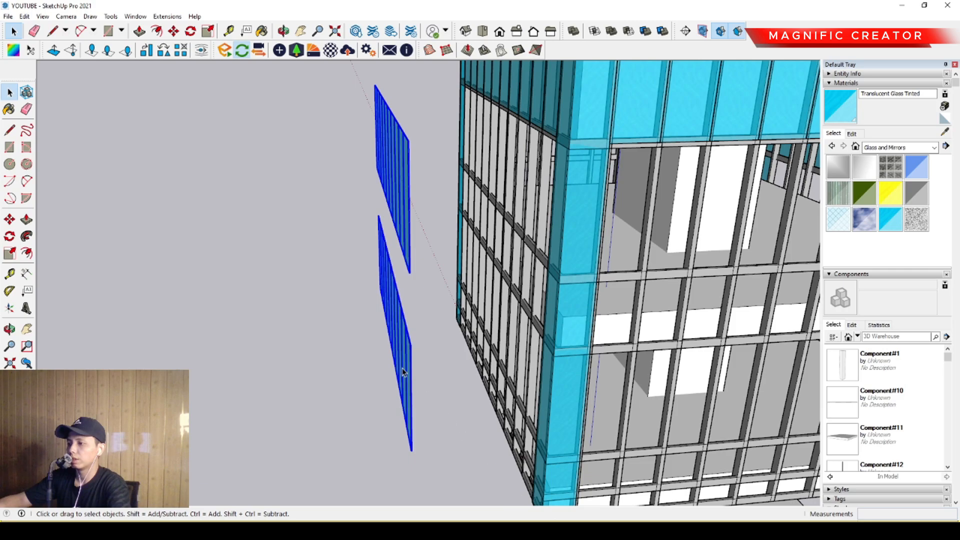
pyautogui.scroll(3, 406, 370)
pyautogui.moveTo(365, 369); pyautogui.dragTo(420, 382, button='middle')
pyautogui.scroll(1, 329, 349)
pyautogui.moveTo(329, 349); pyautogui.dragTo(366, 319, button='middle')
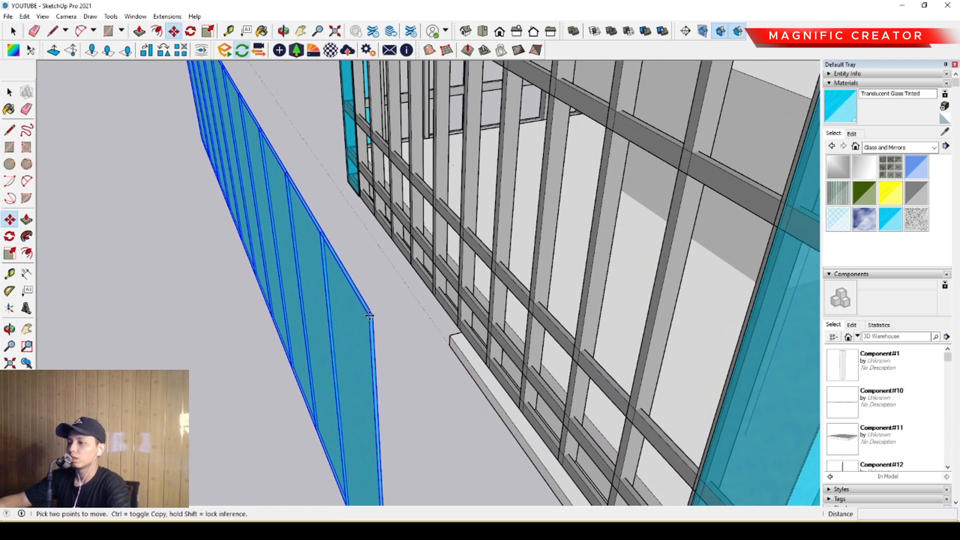
pyautogui.click(370, 316)
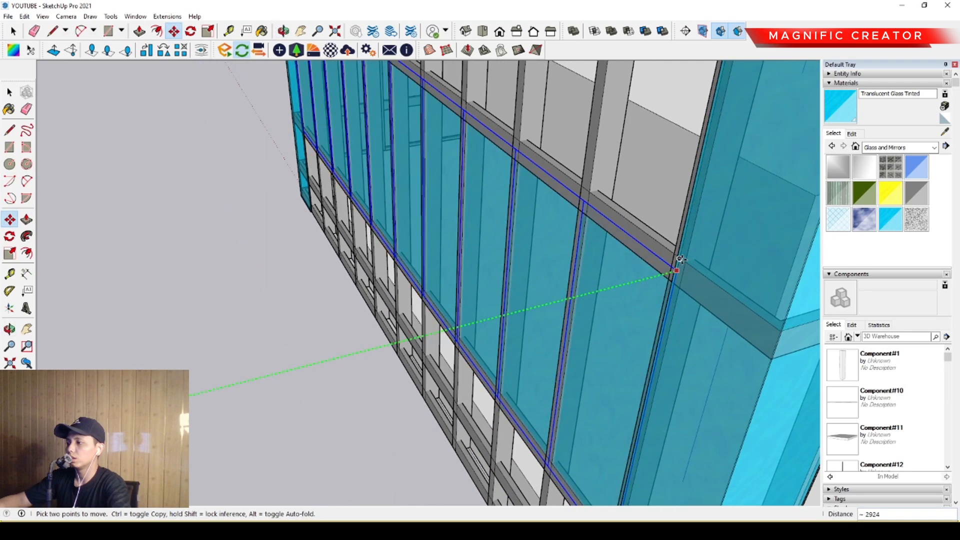
pyautogui.scroll(5, 670, 267)
pyautogui.scroll(-3, 642, 283)
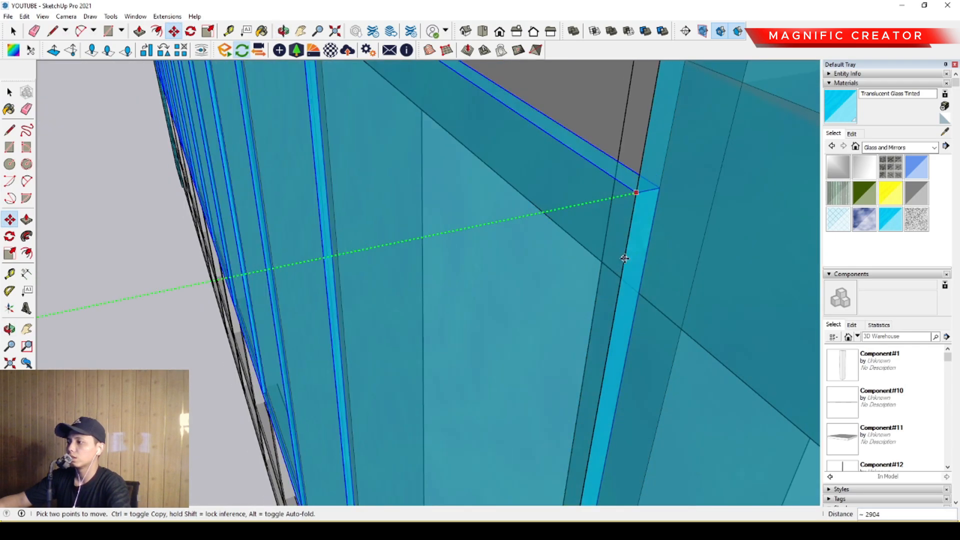
pyautogui.click(666, 247)
pyautogui.press('space')
# - Draw a diagonal line across the roof between two opposite corners of the parapet
pyautogui.scroll(-10, 512, 317)
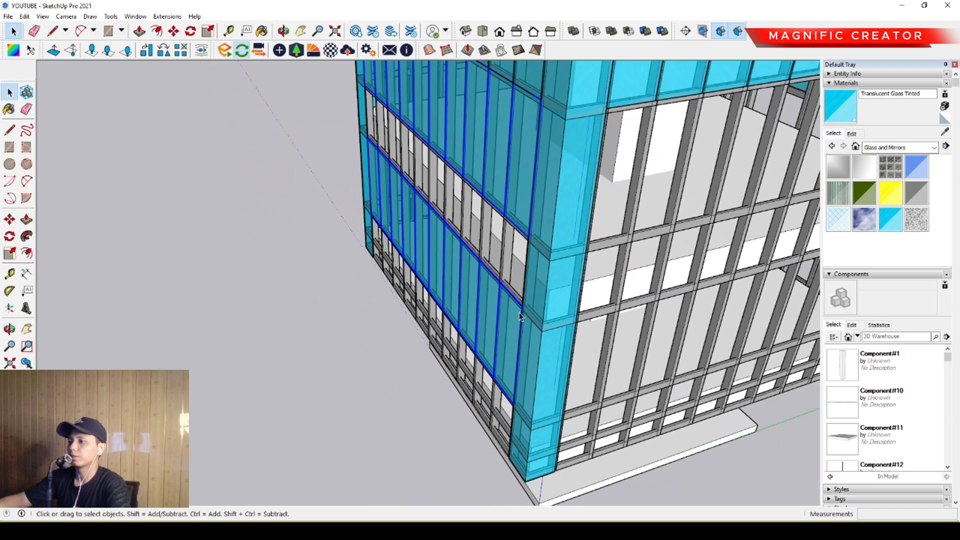
pyautogui.moveTo(513, 317); pyautogui.dragTo(545, 250, button='middle')
pyautogui.moveTo(649, 240); pyautogui.dragTo(437, 261, button='middle')
pyautogui.scroll(-3, 436, 261)
pyautogui.moveTo(550, 270); pyautogui.dragTo(530, 327, button='middle')
pyautogui.scroll(2, 530, 327)
pyautogui.click(557, 334)
pyautogui.scroll(-3, 550, 337)
pyautogui.moveTo(392, 280); pyautogui.dragTo(520, 329, button='middle')
pyautogui.moveTo(471, 260); pyautogui.dragTo(511, 277, button='middle')
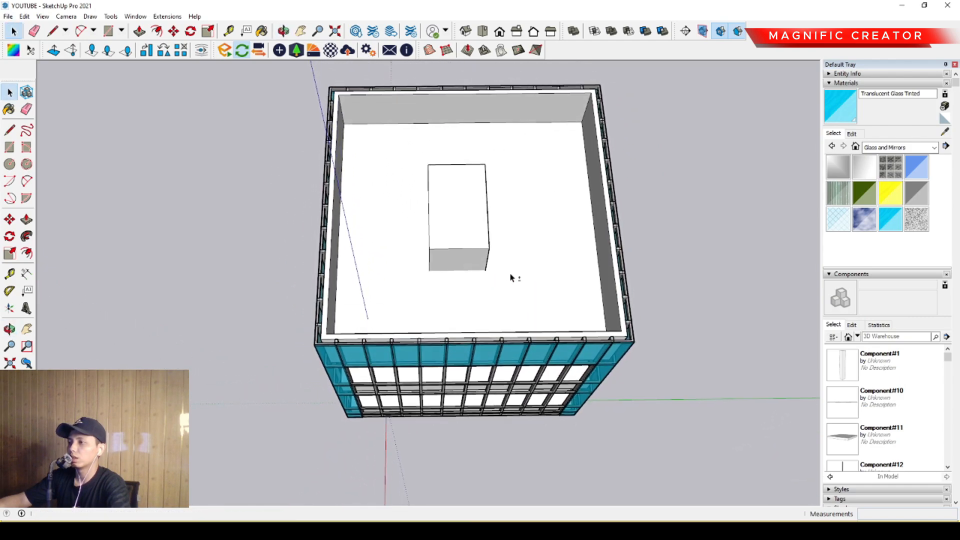
pyautogui.press('l')
pyautogui.click(621, 331)
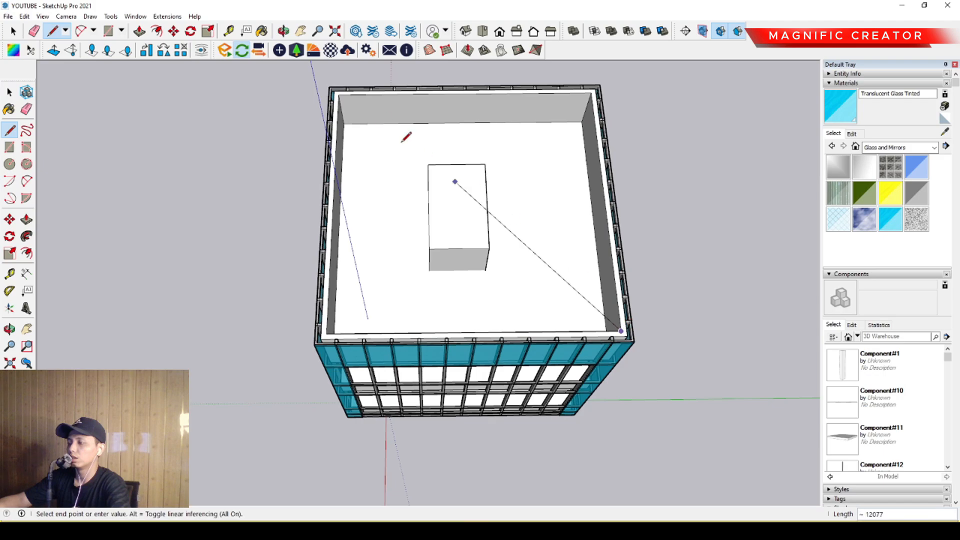
pyautogui.click(339, 95)
pyautogui.press('space')
# - Copy the lower tall row of panes by rotating it 90° about the midpoint of the roof diagonal onto the adjacent facade
pyautogui.scroll(-3, 450, 217)
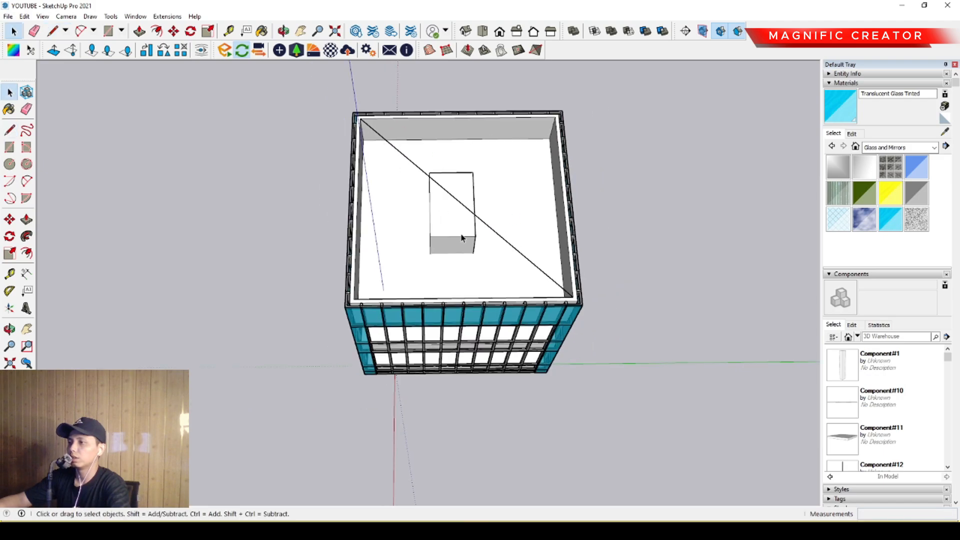
pyautogui.moveTo(463, 237); pyautogui.dragTo(532, 201, button='middle')
pyautogui.scroll(3, 470, 200)
pyautogui.moveTo(393, 204); pyautogui.dragTo(388, 176, button='middle')
pyautogui.scroll(5, 514, 359)
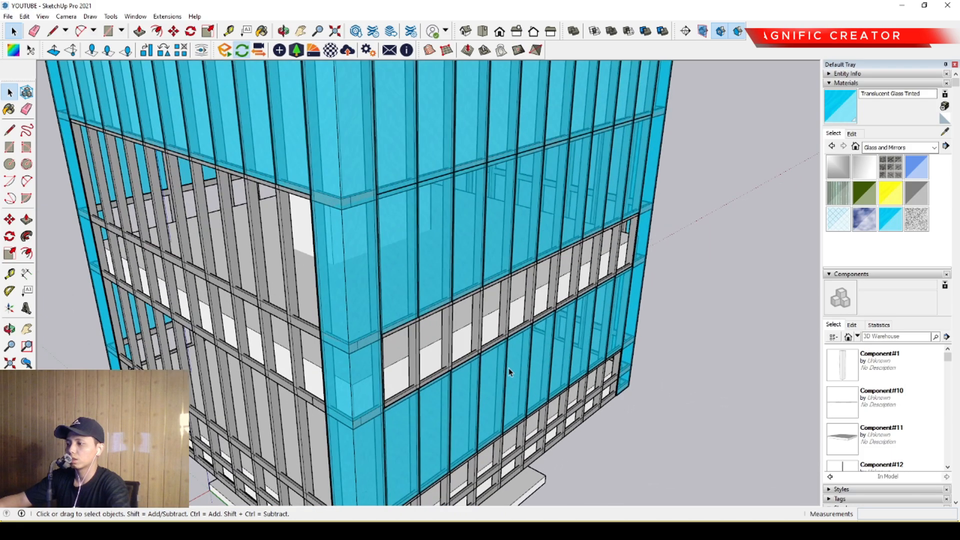
pyautogui.moveTo(513, 359); pyautogui.dragTo(400, 320, button='middle')
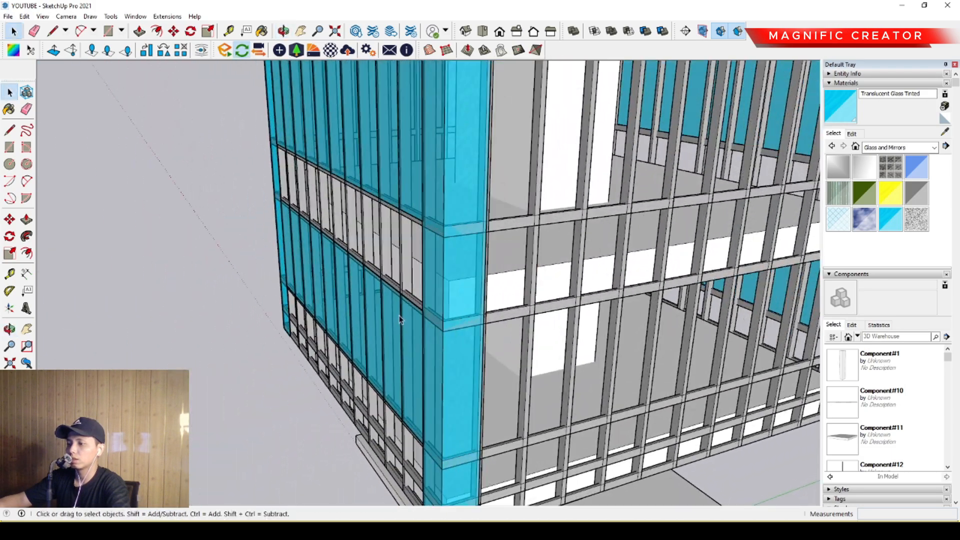
pyautogui.keyDown('shift'); pyautogui.click(391, 318); pyautogui.keyUp('shift')
pyautogui.scroll(-6, 411, 333)
pyautogui.moveTo(478, 288); pyautogui.dragTo(488, 333, button='middle')
pyautogui.scroll(4, 508, 265)
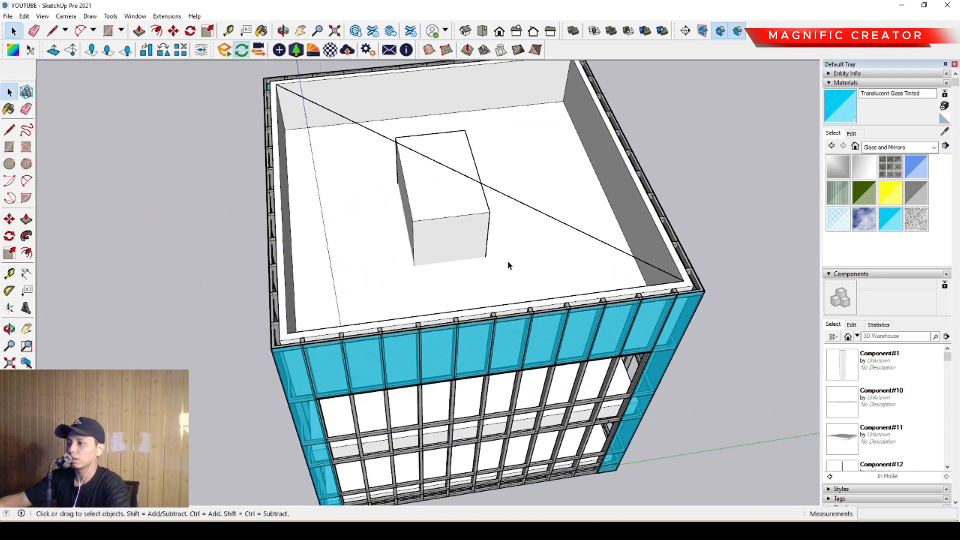
pyautogui.moveTo(507, 266); pyautogui.dragTo(378, 306, button='middle')
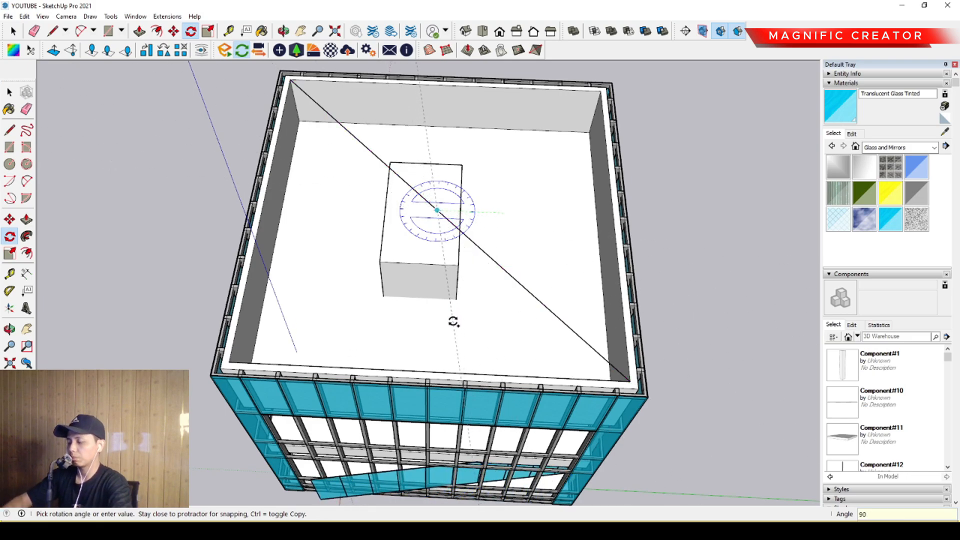
pyautogui.click(453, 321)
pyautogui.press('space')
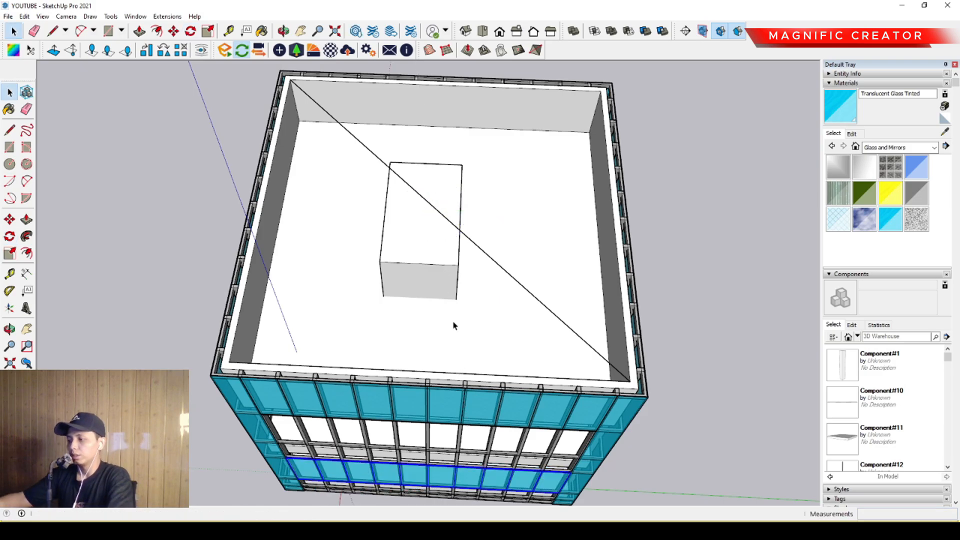
# - Rotate a copy of the second row of panes from the roof about the diagonal's midpoint, closing the open row on the adjacent facade
pyautogui.moveTo(452, 326); pyautogui.dragTo(379, 296, button='middle')
pyautogui.scroll(2, 378, 296)
pyautogui.moveTo(385, 360); pyautogui.dragTo(220, 340, button='middle')
pyautogui.moveTo(499, 345); pyautogui.dragTo(225, 333, button='middle')
pyautogui.moveTo(576, 321)
pyautogui.mouseDown(button='middle')
pyautogui.moveTo(526, 304)
pyautogui.moveTo(388, 301)
pyautogui.moveTo(582, 284)
pyautogui.mouseUp(button='middle')
pyautogui.scroll(-3, 411, 303)
pyautogui.keyDown('shift'); pyautogui.moveTo(459, 295); pyautogui.dragTo(464, 306, button='middle'); pyautogui.keyUp('shift')
pyautogui.scroll(1, 483, 246)
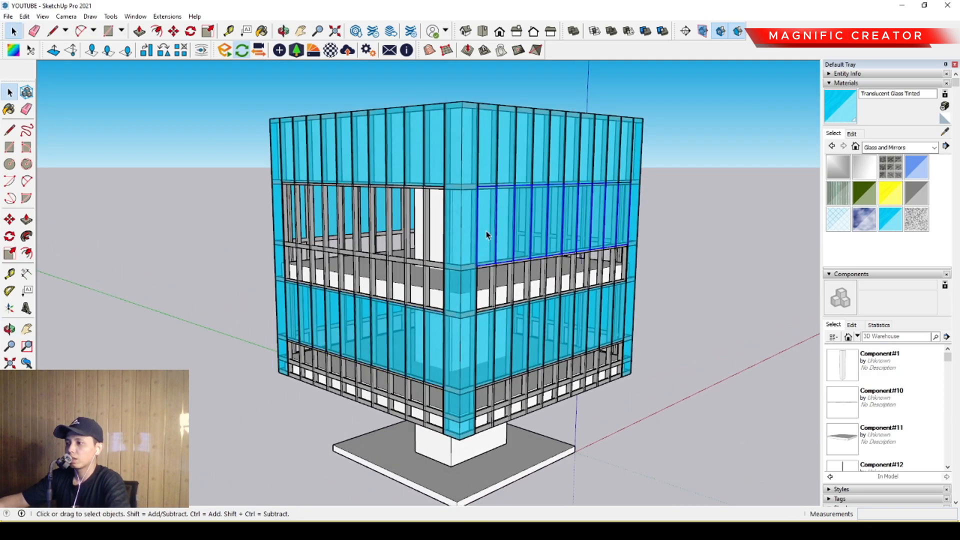
pyautogui.moveTo(451, 261); pyautogui.dragTo(752, 276, button='middle')
pyautogui.moveTo(348, 230); pyautogui.dragTo(547, 337, button='middle')
pyautogui.scroll(4, 371, 243)
pyautogui.scroll(-3, 403, 255)
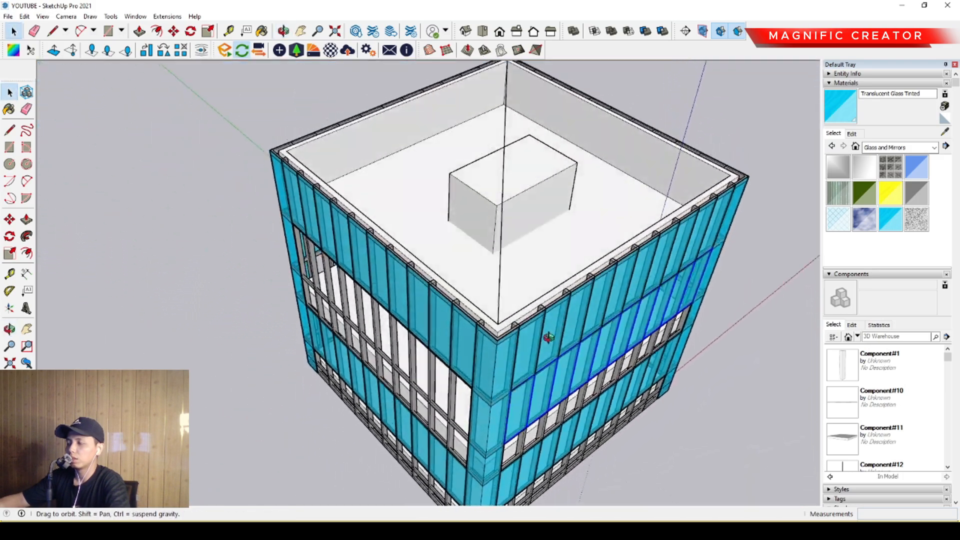
pyautogui.scroll(4, 501, 165)
pyautogui.click(10, 237)
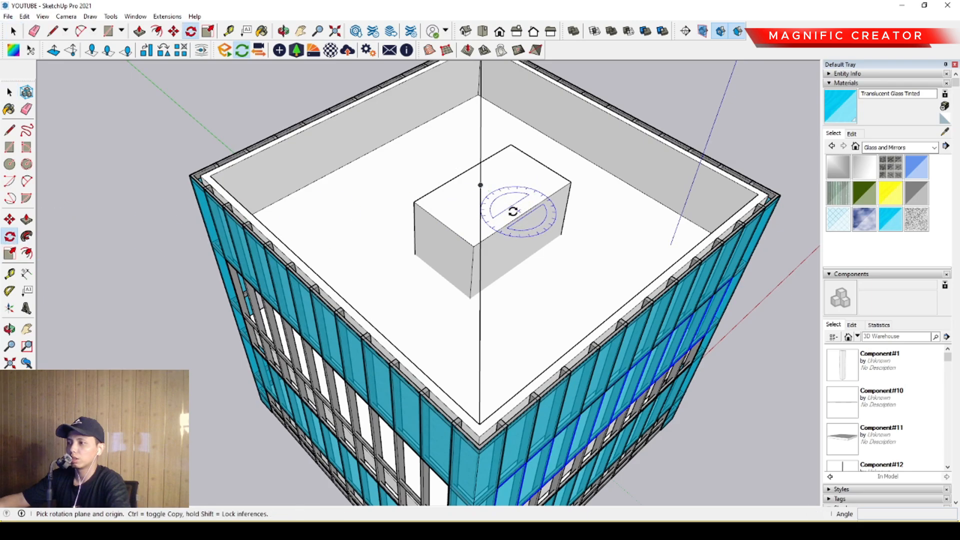
pyautogui.click(515, 173)
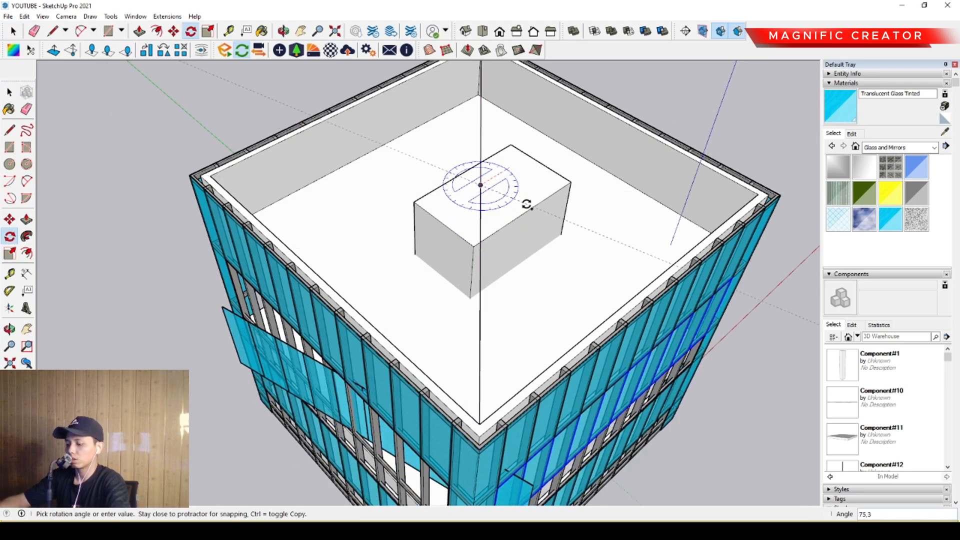
pyautogui.press('Return')
pyautogui.press('space')
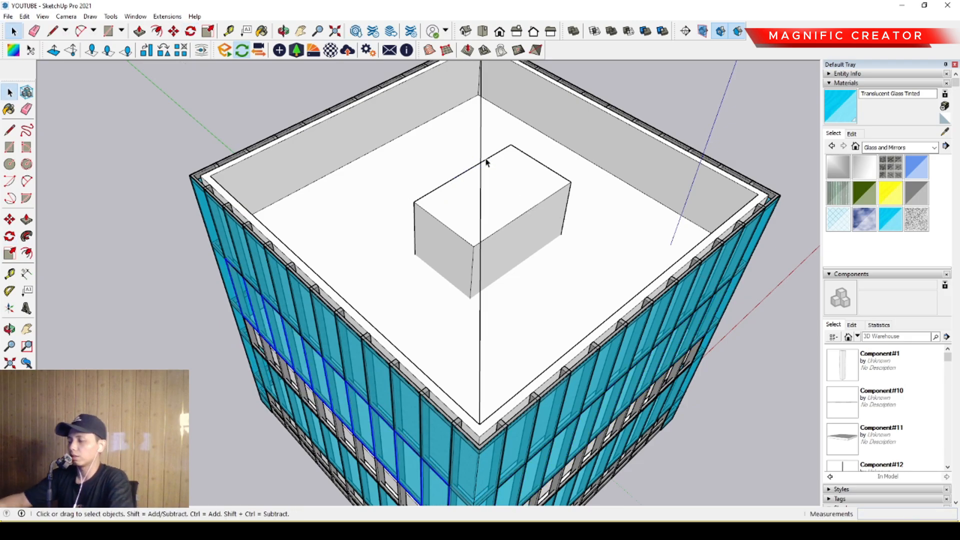
# - Draw a rectangle over the end bay of the narrow middle band, beside the corner glass
pyautogui.scroll(-4, 487, 200)
pyautogui.moveTo(494, 317); pyautogui.dragTo(539, 135, button='middle')
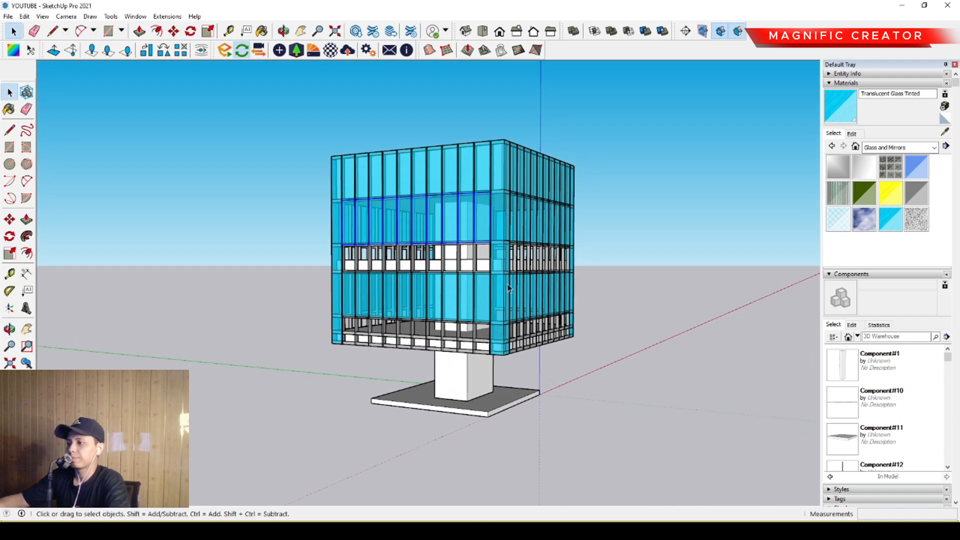
pyautogui.moveTo(507, 288); pyautogui.dragTo(440, 356, button='middle')
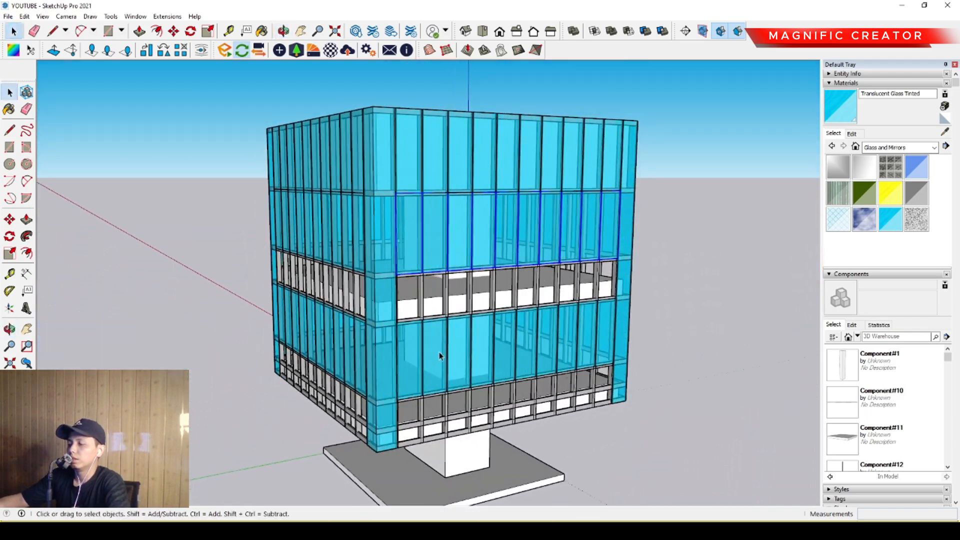
pyautogui.scroll(4, 440, 355)
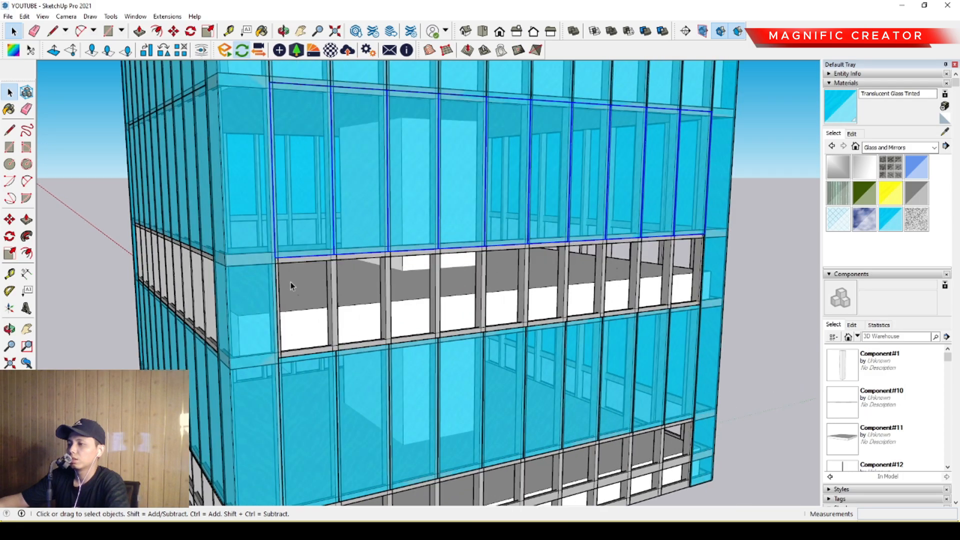
pyautogui.scroll(2, 290, 282)
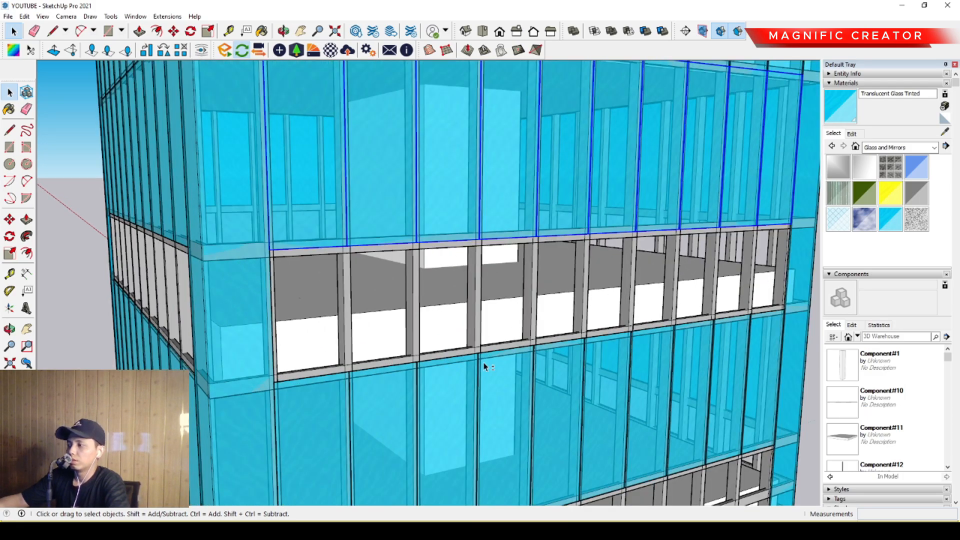
pyautogui.moveTo(484, 368); pyautogui.dragTo(350, 340, button='middle')
pyautogui.scroll(2, 202, 341)
pyautogui.keyDown('shift'); pyautogui.moveTo(201, 341); pyautogui.dragTo(382, 319, button='middle'); pyautogui.keyUp('shift')
pyautogui.scroll(2, 369, 354)
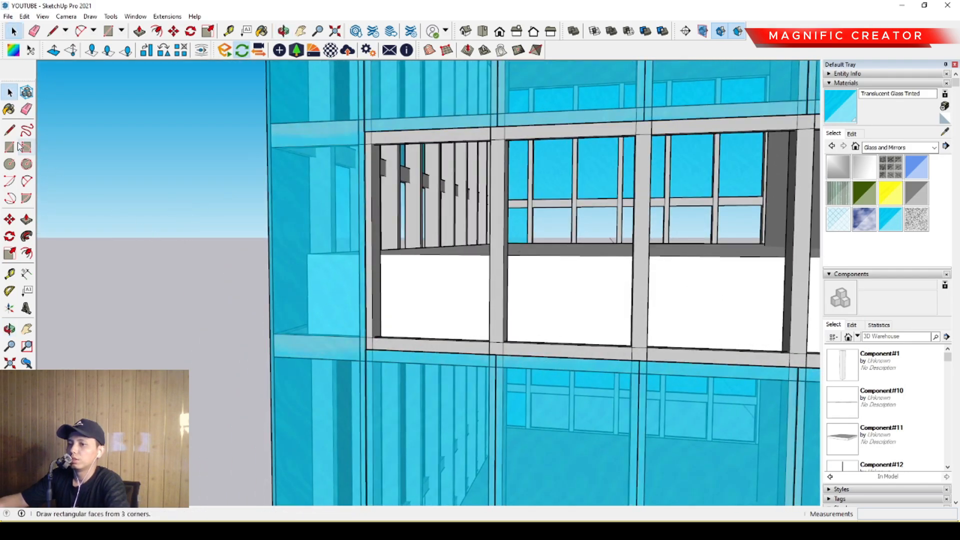
pyautogui.scroll(3, 372, 120)
pyautogui.moveTo(373, 120); pyautogui.dragTo(327, 138, button='middle')
pyautogui.scroll(3, 365, 131)
pyautogui.scroll(-6, 342, 165)
pyautogui.scroll(3, 473, 382)
pyautogui.scroll(4, 473, 379)
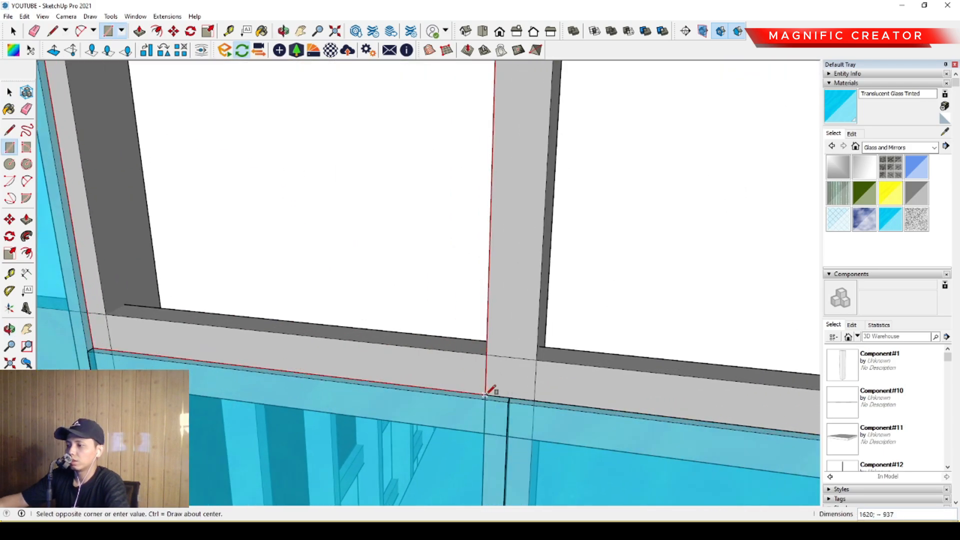
pyautogui.click(520, 398)
pyautogui.press('space')
# - Extrude the rectangle in the narrow band's end bay by 20 to form a pane
pyautogui.moveTo(492, 354); pyautogui.dragTo(428, 352, button='middle')
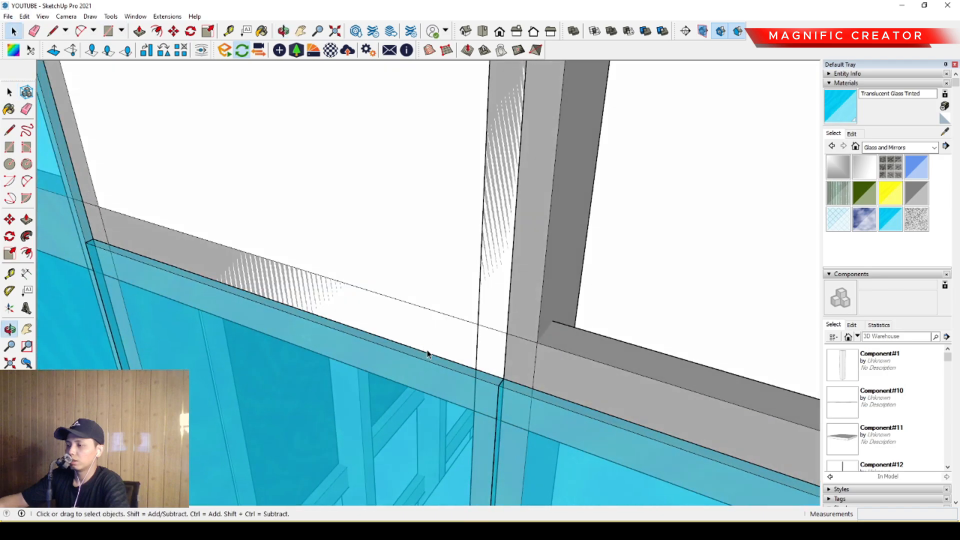
pyautogui.doubleClick(424, 246)
pyautogui.press('p')
pyautogui.click(447, 247)
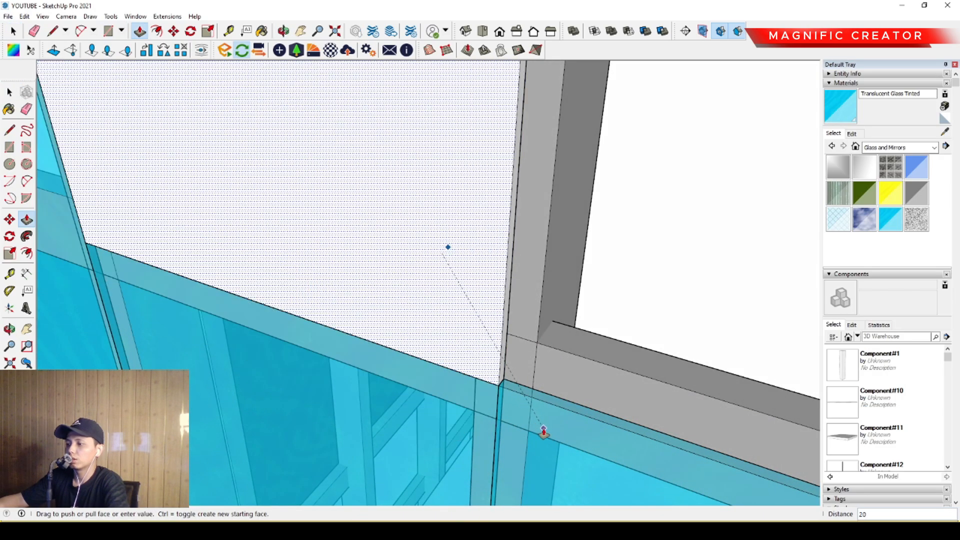
pyautogui.click(541, 429)
pyautogui.press('space')
# - Paint the new narrow-band pane with Translucent Glass Tinted
pyautogui.scroll(-5, 440, 345)
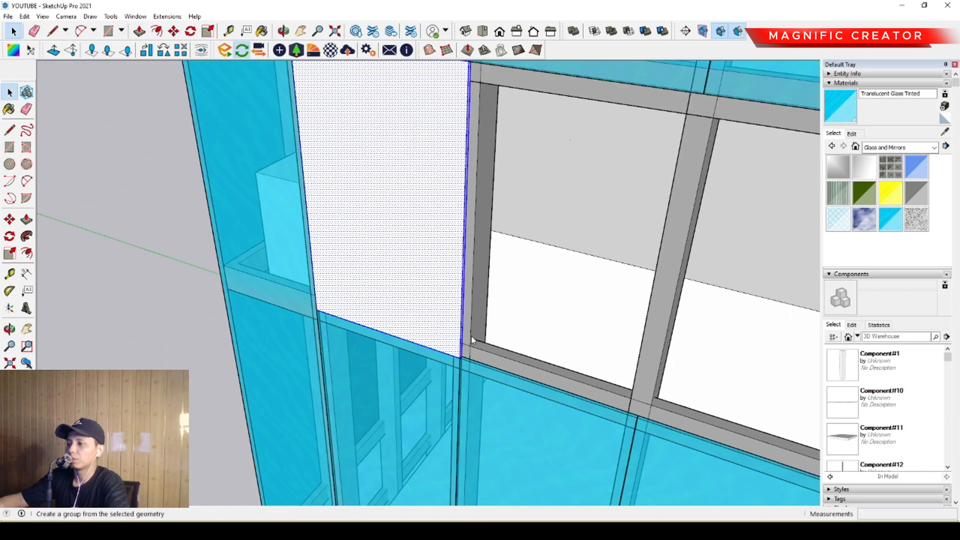
pyautogui.click(405, 226)
pyautogui.press('space')
pyautogui.scroll(-3, 408, 250)
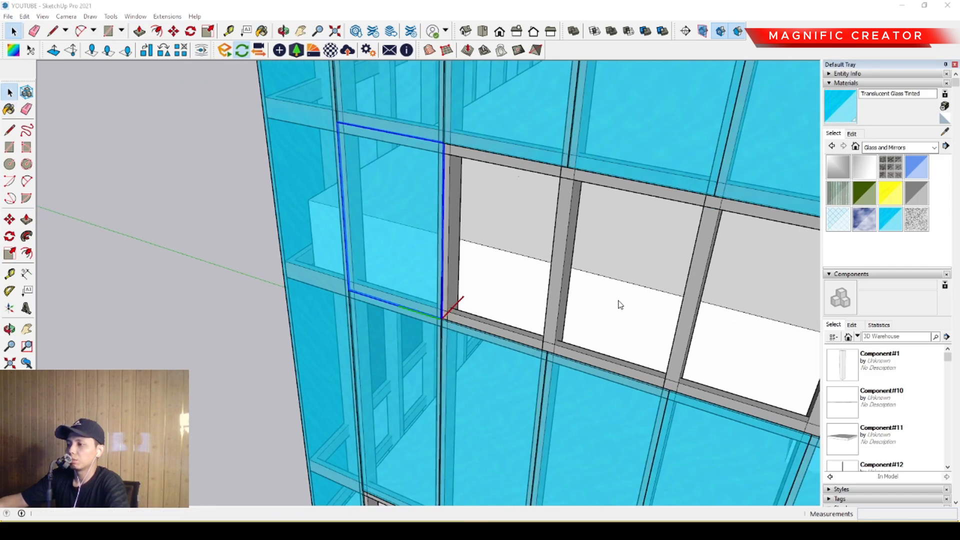
# - Copy the pane from its lower corner to the next bay and repeat it x9 along the narrow band
pyautogui.scroll(3, 456, 345)
pyautogui.moveTo(456, 345); pyautogui.dragTo(517, 324, button='middle')
pyautogui.scroll(1, 239, 321)
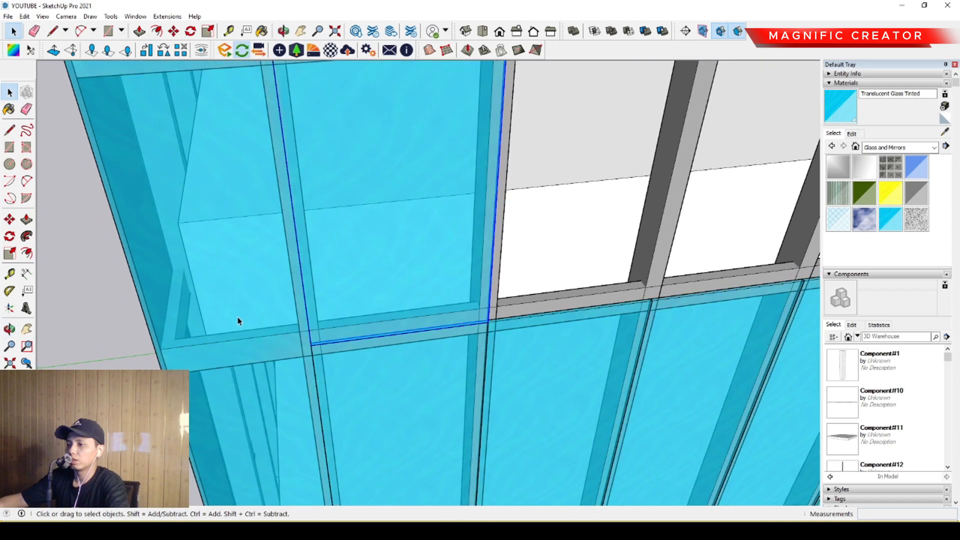
pyautogui.click(10, 220)
pyautogui.click(321, 351)
pyautogui.press('ctrl')
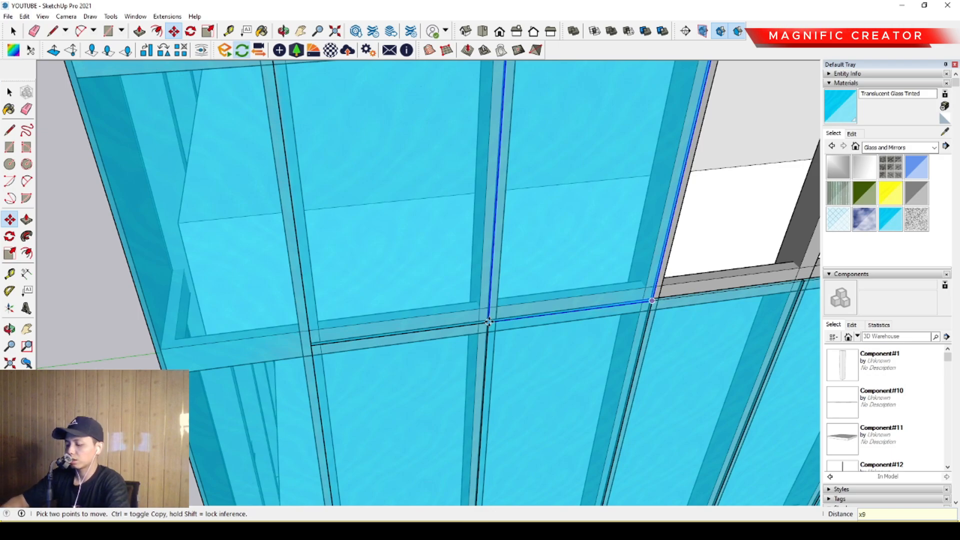
pyautogui.press('Return')
pyautogui.press('space')
# - Select all the panes in the narrow middle band and combine them into one group
pyautogui.scroll(-7, 422, 311)
pyautogui.scroll(2, 651, 300)
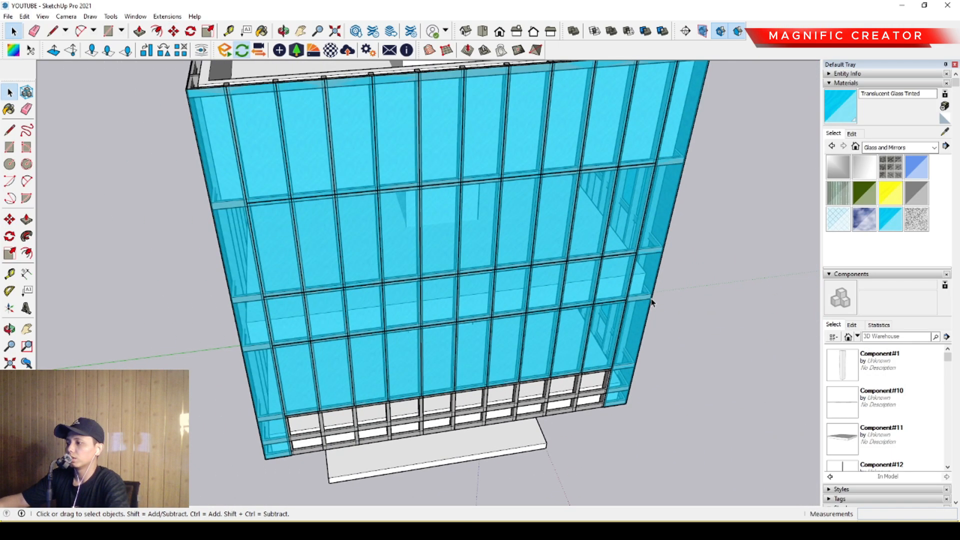
pyautogui.scroll(3, 490, 285)
pyautogui.moveTo(490, 285); pyautogui.dragTo(572, 306, button='middle')
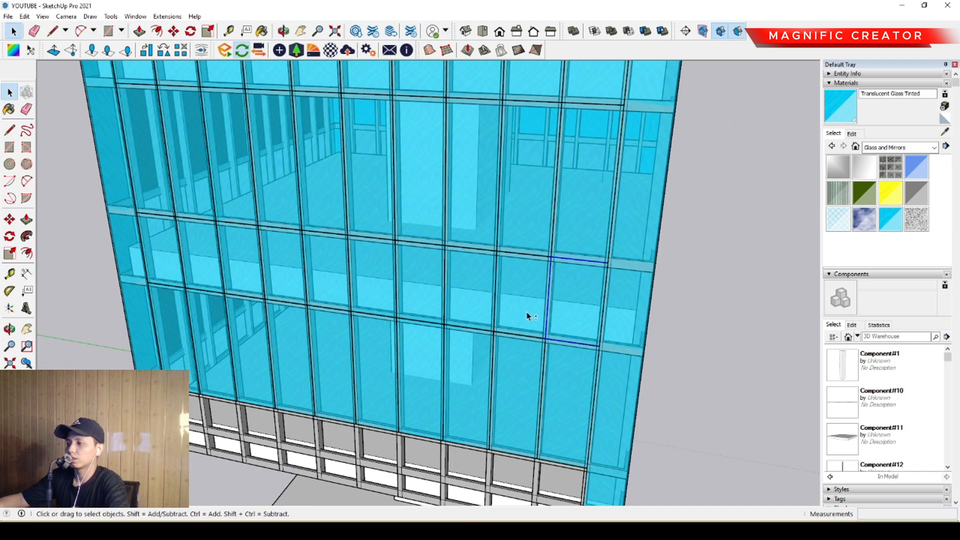
pyautogui.scroll(2, 420, 302)
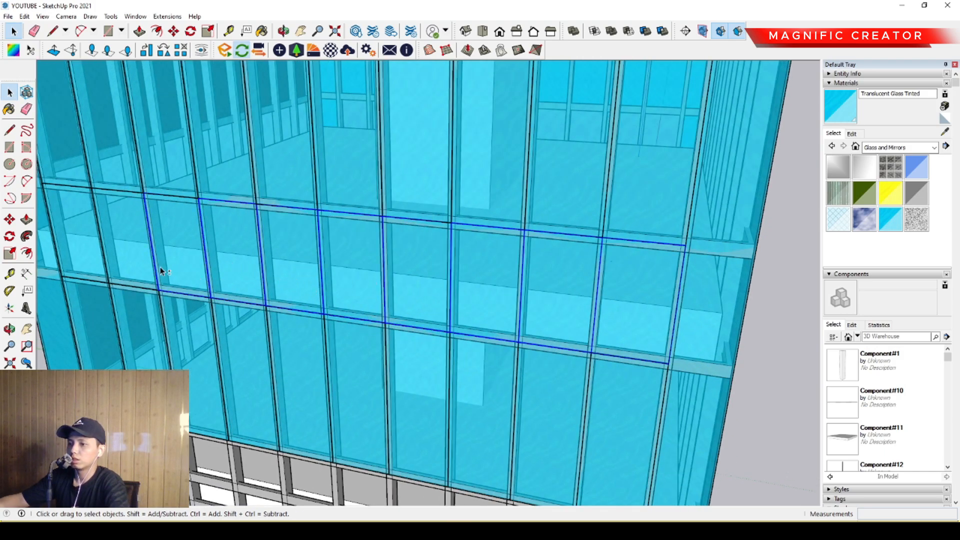
pyautogui.moveTo(83, 253); pyautogui.dragTo(325, 289, button='middle')
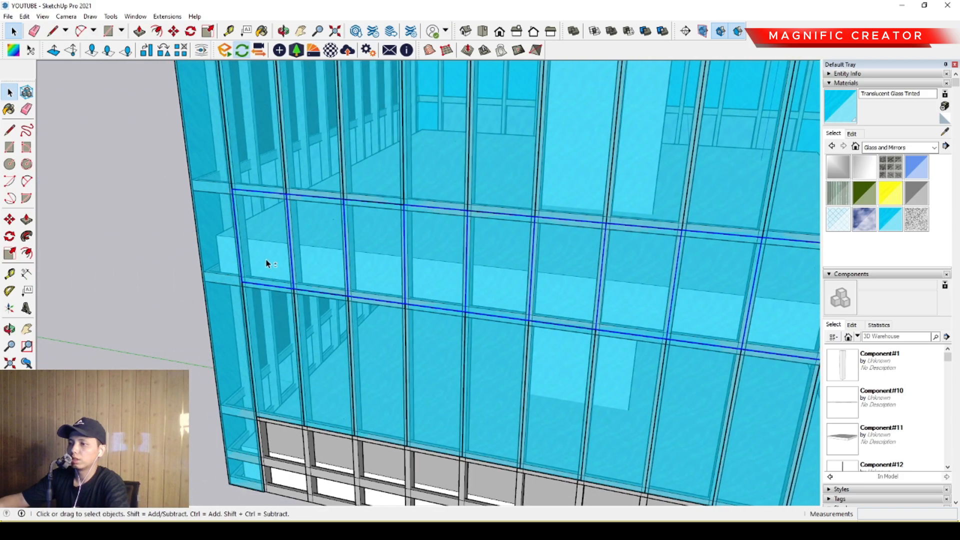
pyautogui.scroll(-5, 510, 272)
pyautogui.scroll(5, 589, 293)
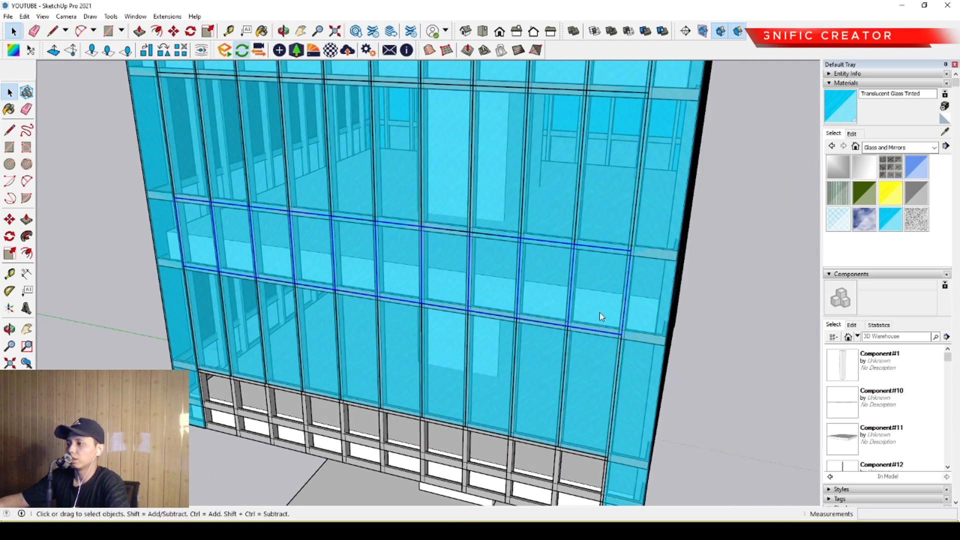
pyautogui.scroll(-3, 496, 215)
pyautogui.moveTo(495, 217); pyautogui.dragTo(374, 305, button='middle')
pyautogui.keyDown('shift'); pyautogui.moveTo(425, 297); pyautogui.dragTo(461, 245, button='middle'); pyautogui.keyUp('shift')
pyautogui.doubleClick(463, 311)
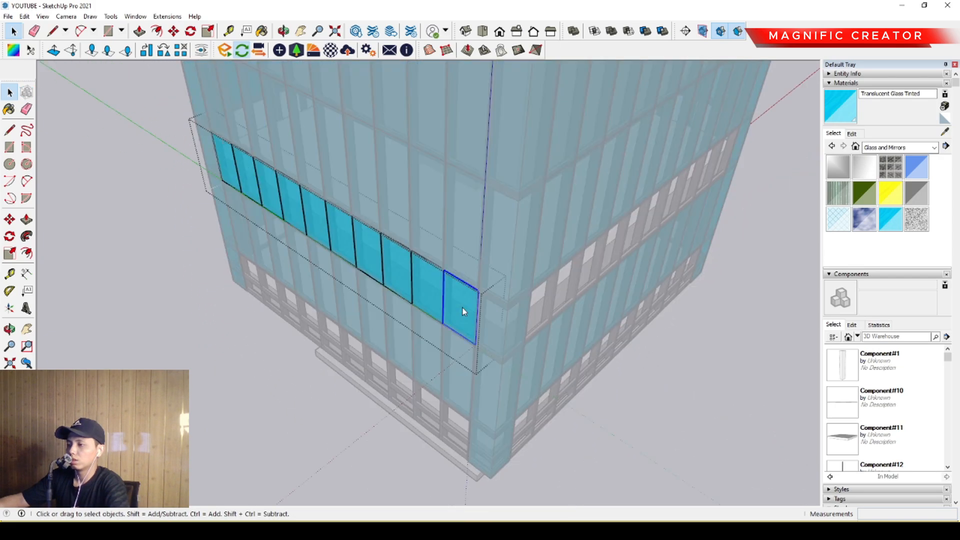
pyautogui.press('Escape')
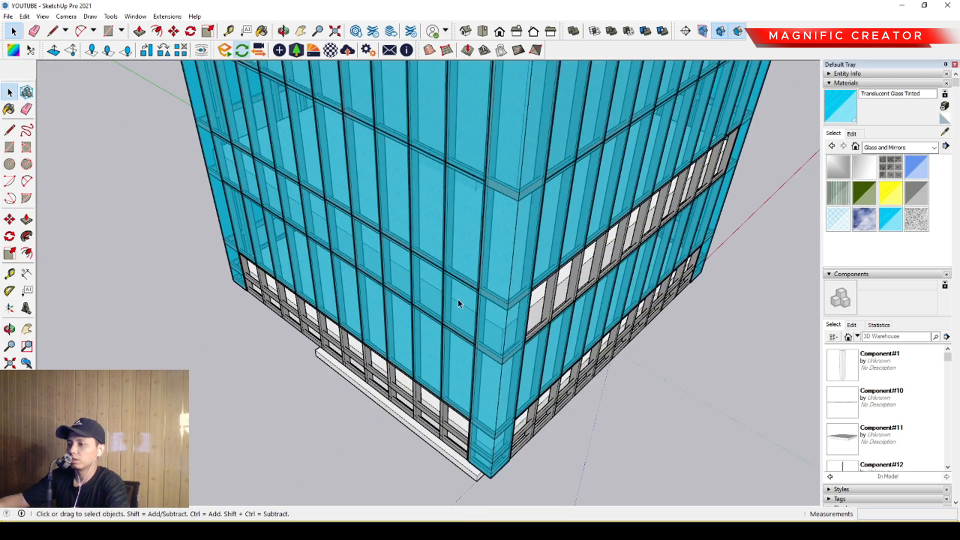
pyautogui.press('m')
pyautogui.click(465, 313)
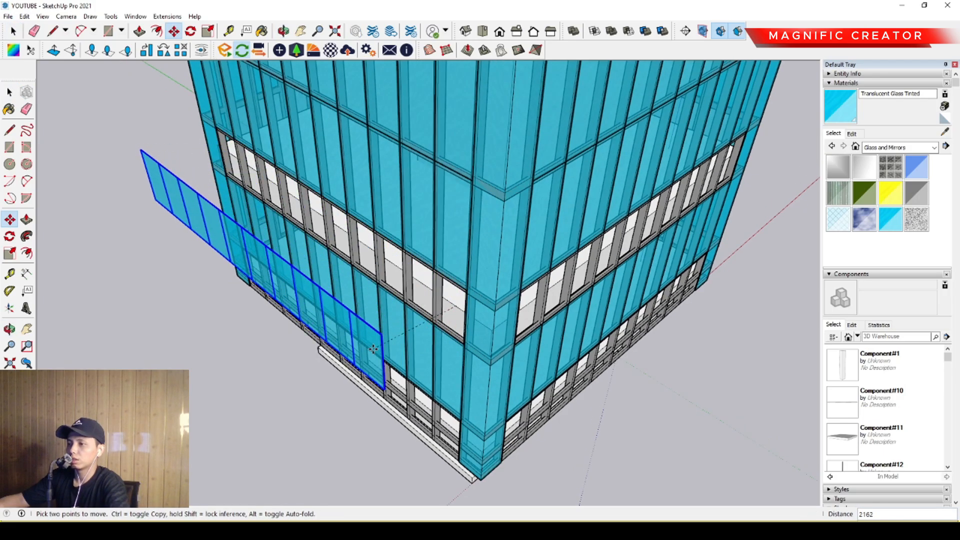
pyautogui.press('space')
# - Copy the grouped narrow row of panes along the red axis through the building to just outside the opposite facade
pyautogui.scroll(-2, 450, 297)
pyautogui.moveTo(452, 298); pyautogui.dragTo(350, 272, button='middle')
pyautogui.scroll(-2, 515, 250)
pyautogui.scroll(3, 391, 254)
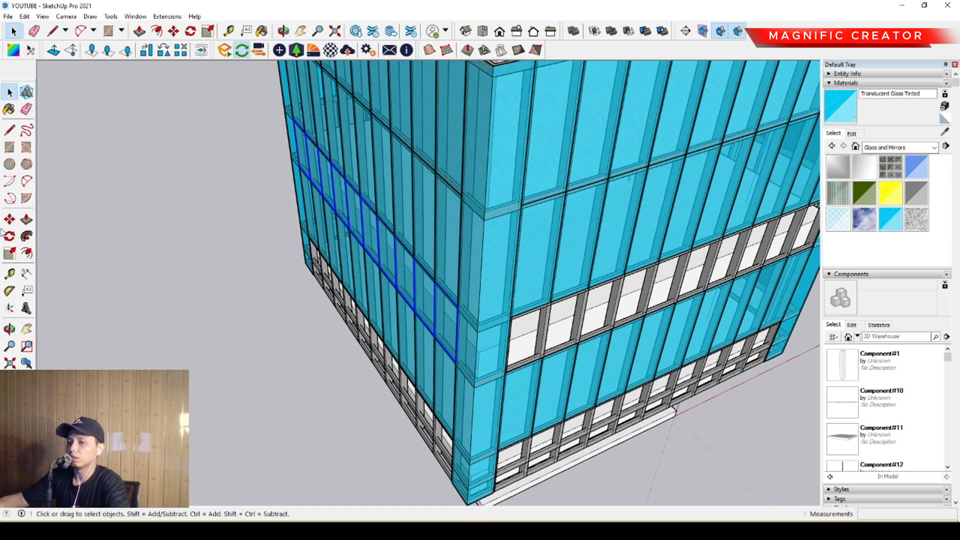
pyautogui.press('ctrl')
pyautogui.click(362, 242)
pyautogui.scroll(-3, 265, 268)
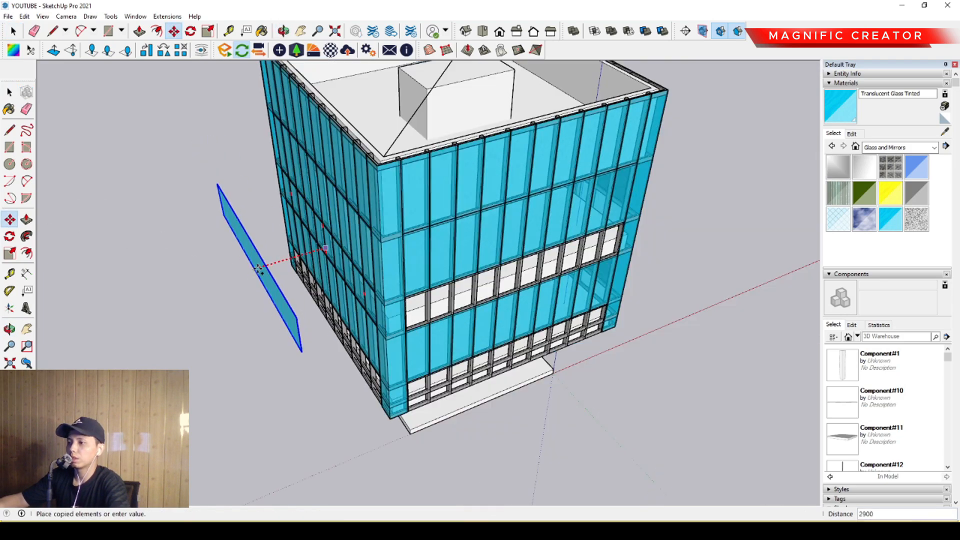
pyautogui.keyDown('shift'); pyautogui.moveTo(635, 165); pyautogui.dragTo(338, 280, button='middle'); pyautogui.keyUp('shift')
pyautogui.click(314, 259)
pyautogui.press('space')
# - Move the copied narrow glass row from its upper end corner into the open narrow middle band of the facade
pyautogui.scroll(2, 272, 283)
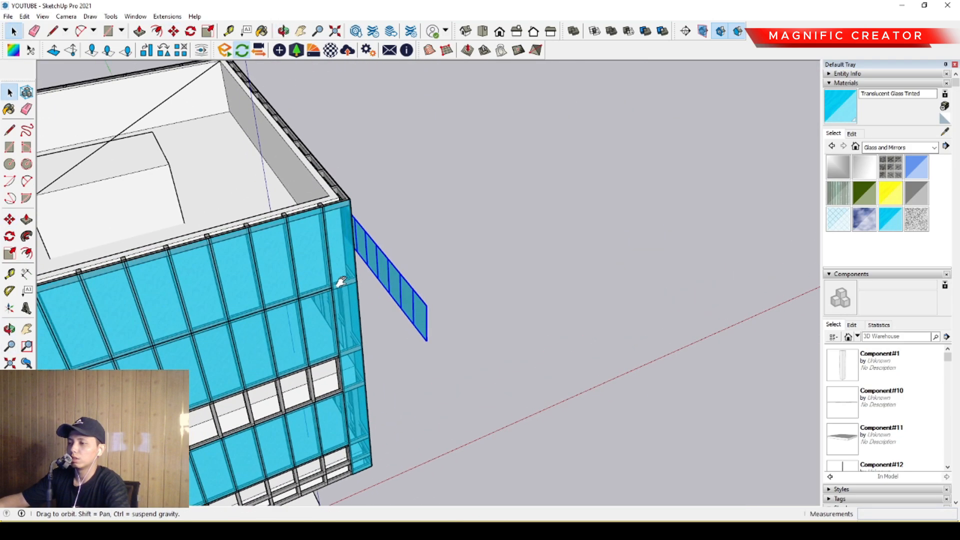
pyautogui.moveTo(509, 280); pyautogui.dragTo(382, 272, button='middle')
pyautogui.keyDown('shift'); pyautogui.moveTo(222, 263); pyautogui.dragTo(514, 324, button='middle'); pyautogui.keyUp('shift')
pyautogui.scroll(-3, 230, 262)
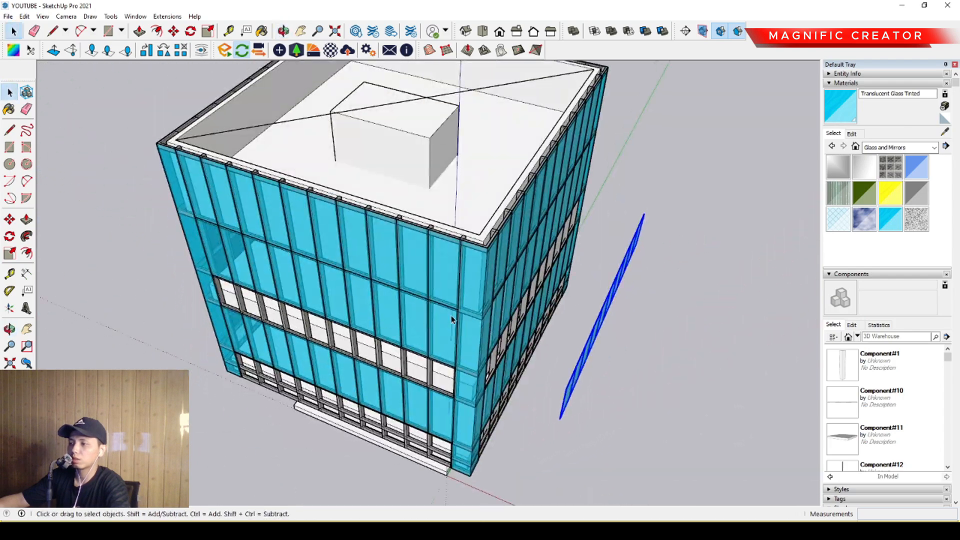
pyautogui.scroll(3, 515, 324)
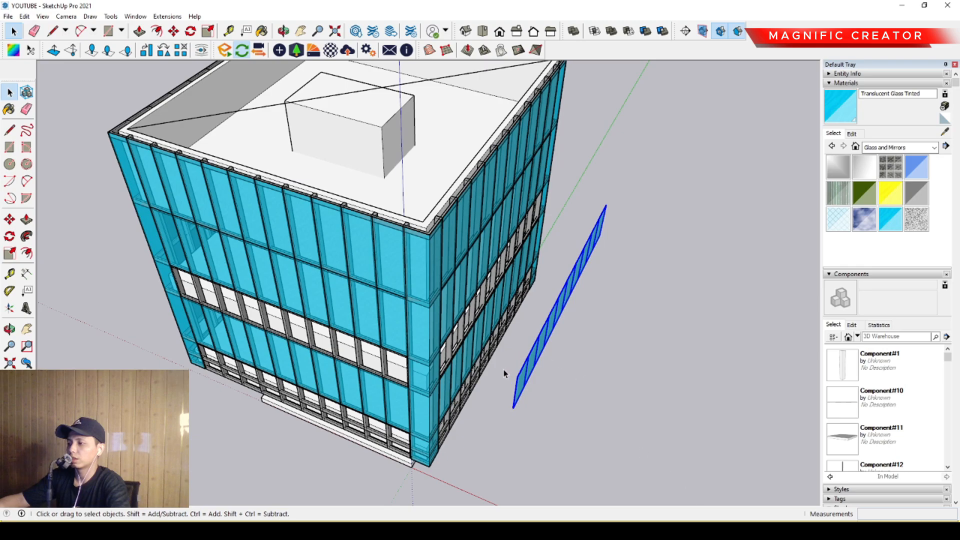
pyautogui.scroll(3, 515, 378)
pyautogui.moveTo(531, 400); pyautogui.dragTo(211, 273, button='middle')
pyautogui.click(9, 220)
pyautogui.scroll(2, 554, 274)
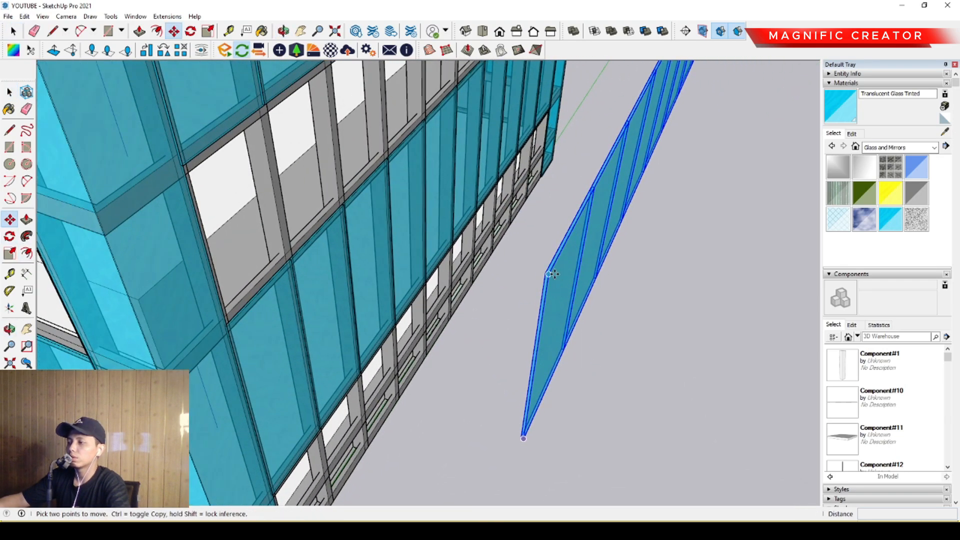
pyautogui.click(553, 272)
pyautogui.scroll(3, 180, 155)
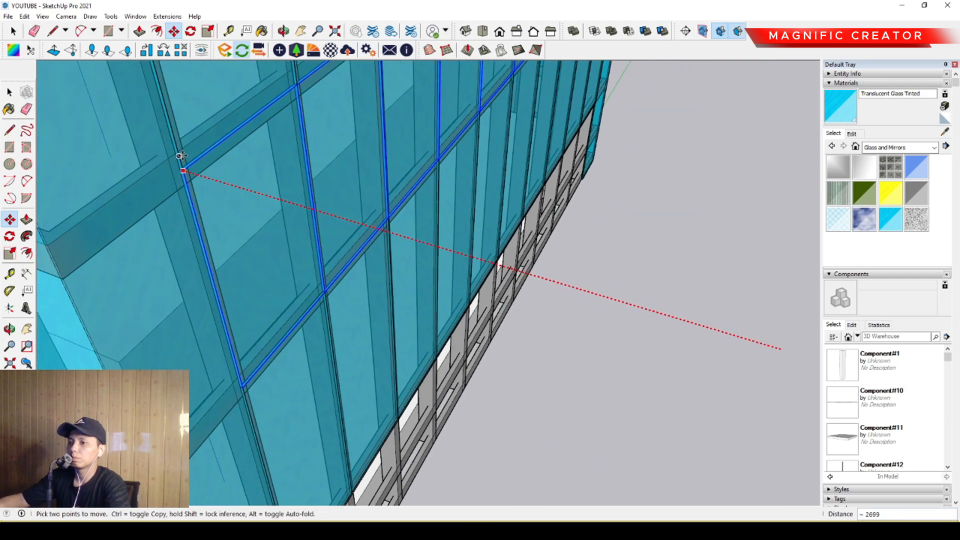
pyautogui.scroll(-10, 250, 207)
pyautogui.press('space')
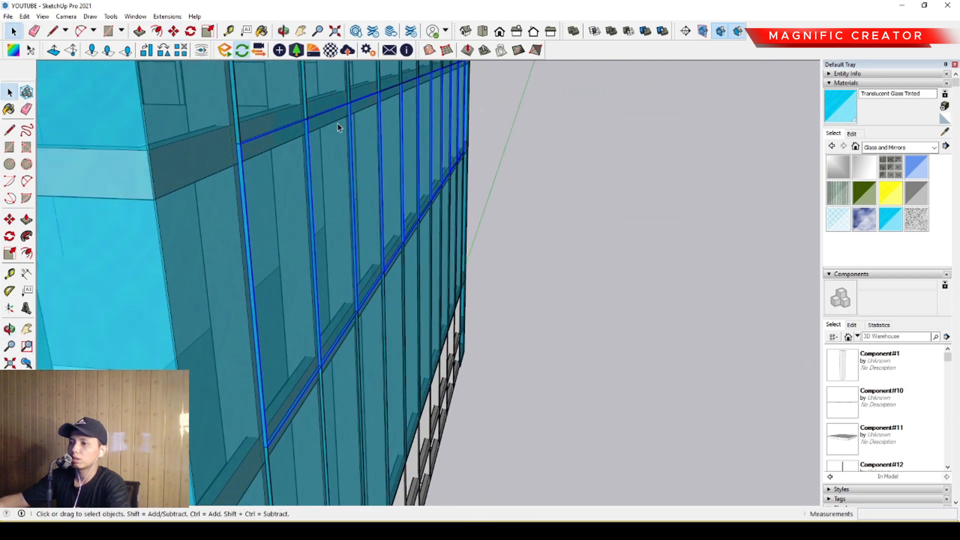
# - Rotate-copy the narrow glass row about the midpoint of the roof diagonal onto the remaining open facades
pyautogui.moveTo(276, 205); pyautogui.dragTo(350, 222, button='middle')
pyautogui.moveTo(272, 236); pyautogui.dragTo(316, 254, button='middle')
pyautogui.scroll(2, 316, 260)
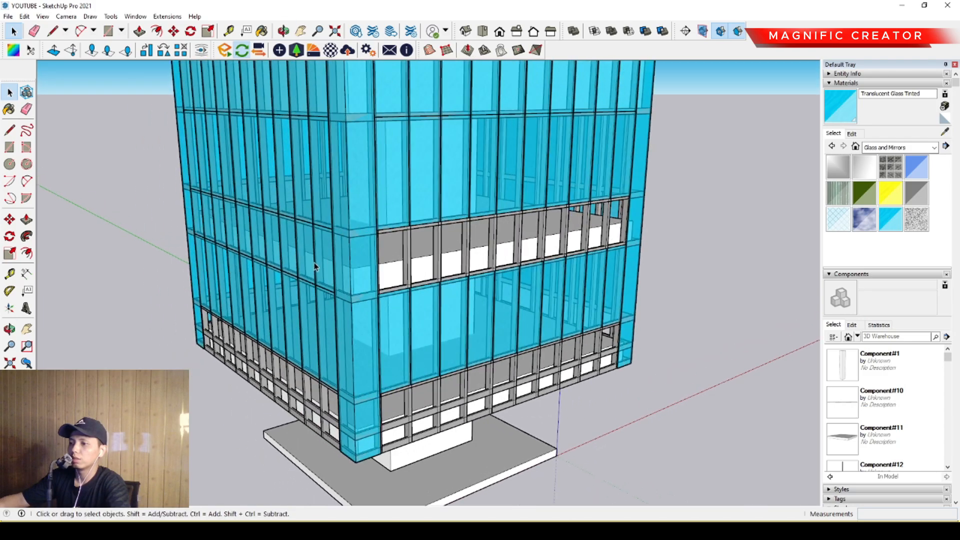
pyautogui.click(325, 251)
pyautogui.scroll(-1, 390, 235)
pyautogui.moveTo(427, 218); pyautogui.dragTo(167, 212, button='middle')
pyautogui.click(11, 236)
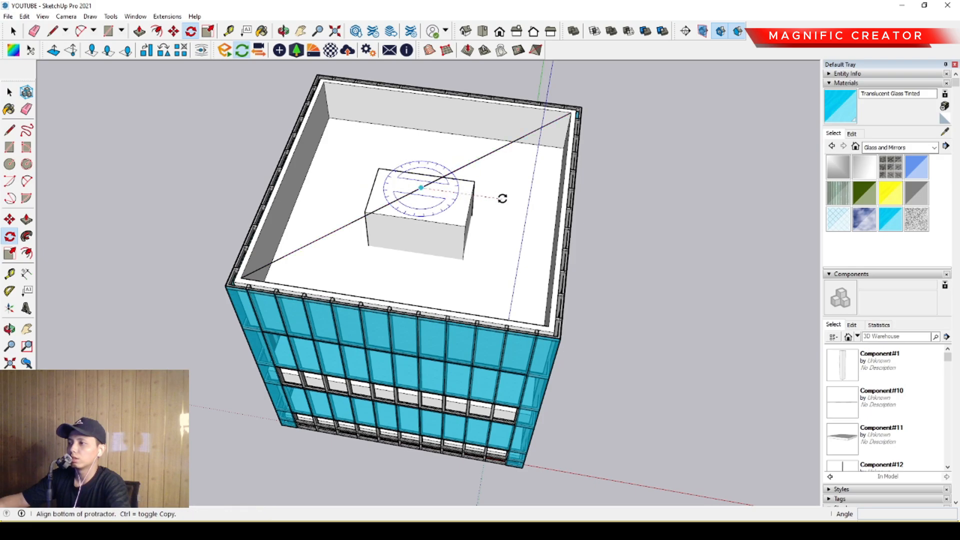
pyautogui.click(503, 198)
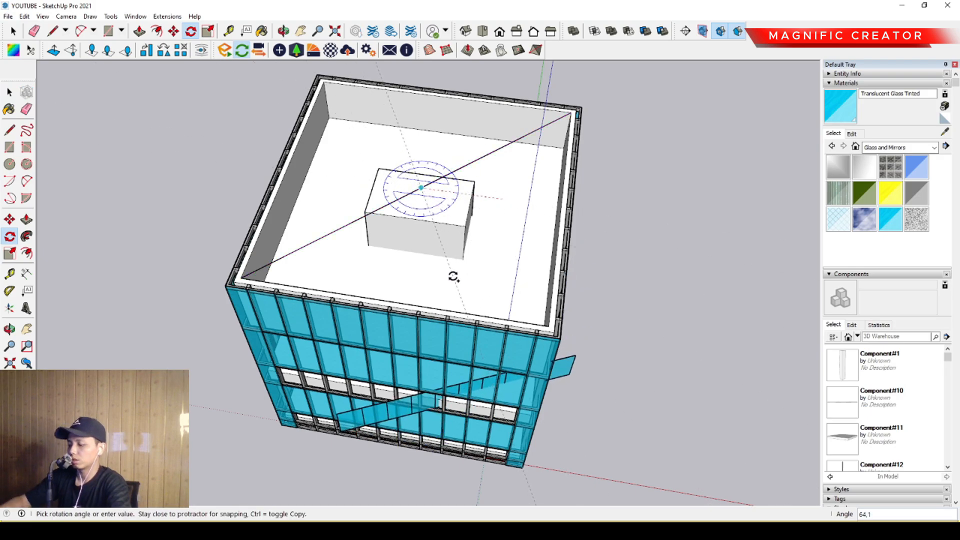
pyautogui.press('Return')
# - Inspect the narrow-band glass around the building's facades and the open bays of the lowest bands
pyautogui.scroll(-2, 370, 225)
pyautogui.moveTo(370, 225); pyautogui.dragTo(253, 142, button='middle')
pyautogui.scroll(4, 438, 313)
pyautogui.scroll(-2, 438, 303)
pyautogui.moveTo(438, 303); pyautogui.dragTo(555, 257, button='middle')
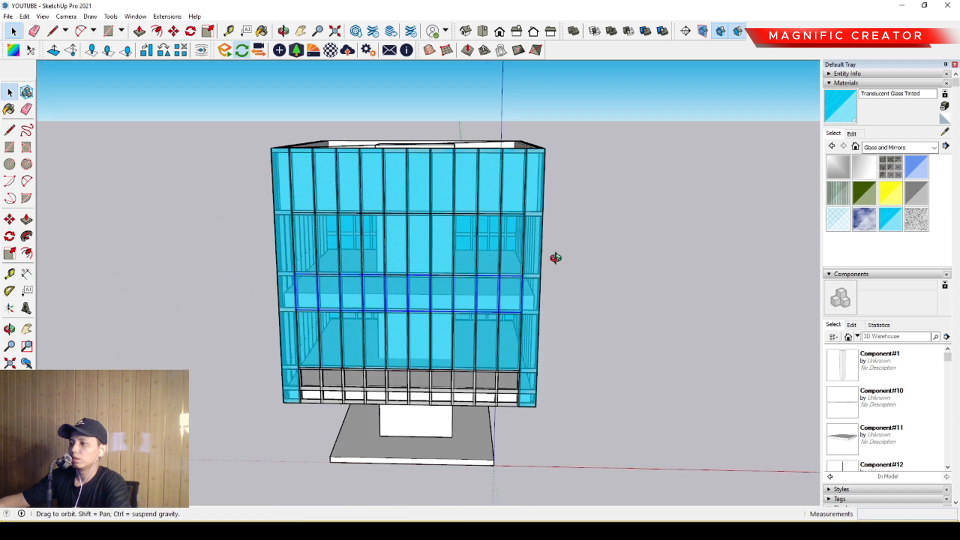
pyautogui.moveTo(480, 305); pyautogui.dragTo(617, 262, button='middle')
pyautogui.scroll(2, 430, 283)
pyautogui.moveTo(424, 281); pyautogui.dragTo(173, 264, button='middle')
pyautogui.scroll(-2, 415, 268)
pyautogui.scroll(2, 498, 239)
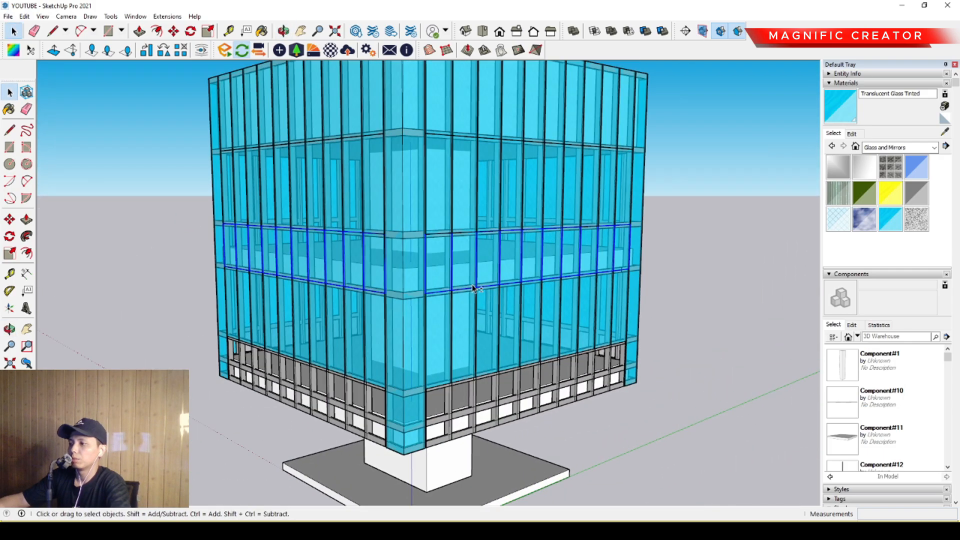
pyautogui.moveTo(498, 239); pyautogui.dragTo(491, 142, button='middle')
pyautogui.scroll(2, 497, 185)
pyautogui.moveTo(494, 321); pyautogui.dragTo(499, 229, button='middle')
pyautogui.moveTo(378, 156); pyautogui.dragTo(440, 172, button='middle')
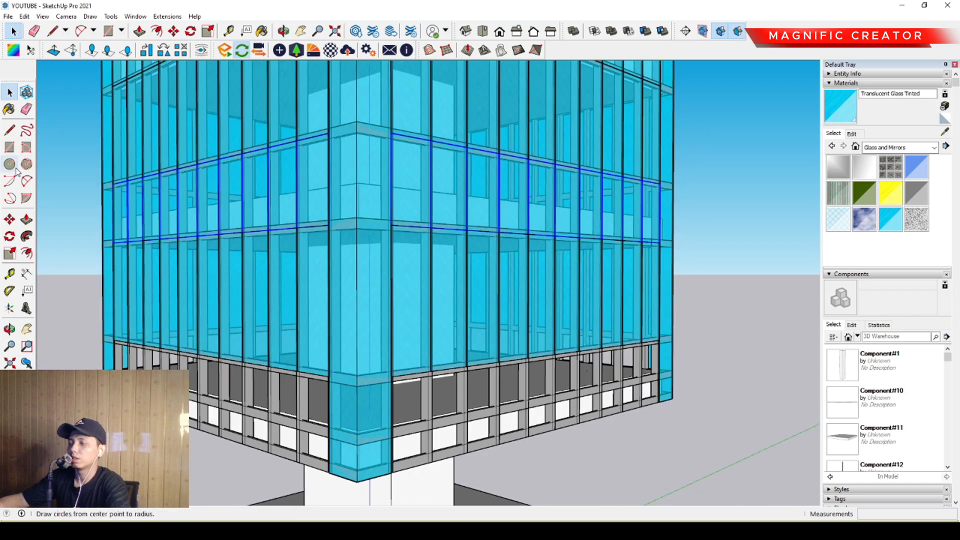
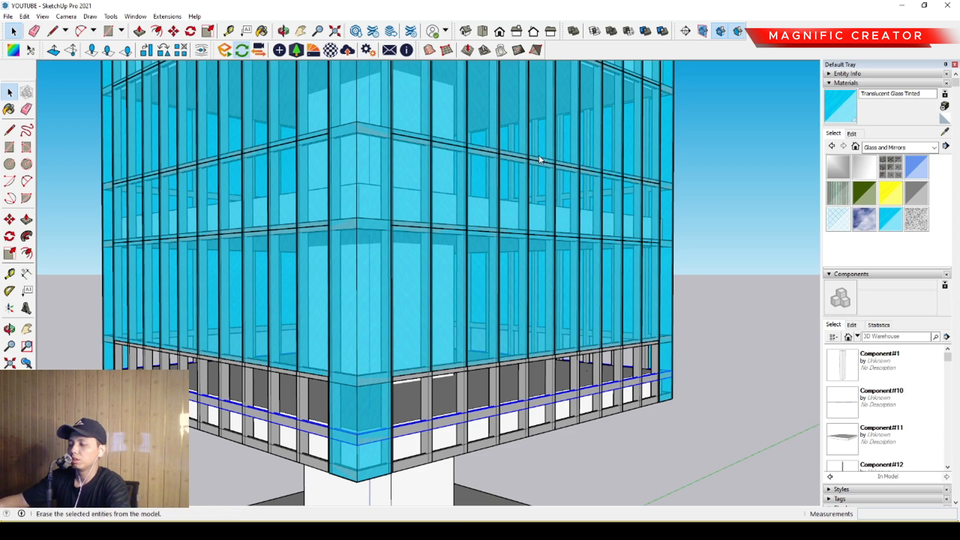
# - Delete the extra horizontal band running around the middle of the building's lowest open bays
pyautogui.press('Delete')
pyautogui.moveTo(550, 268); pyautogui.dragTo(496, 279, button='middle')
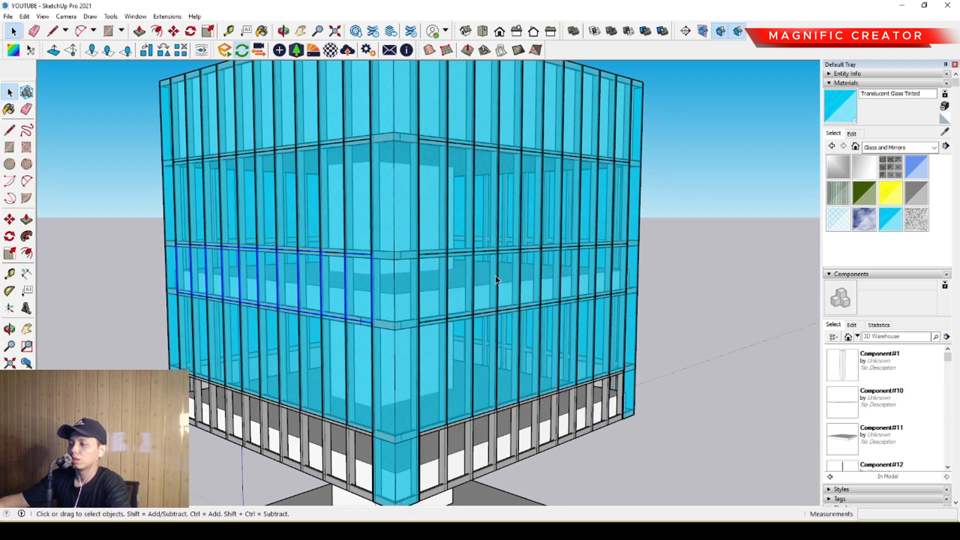
# - Copy the narrow middle glass rows of the facades straight down into the open lowest band
pyautogui.moveTo(580, 295); pyautogui.dragTo(439, 244, button='middle')
pyautogui.scroll(-5, 474, 266)
pyautogui.scroll(2, 439, 244)
pyautogui.scroll(-1, 440, 244)
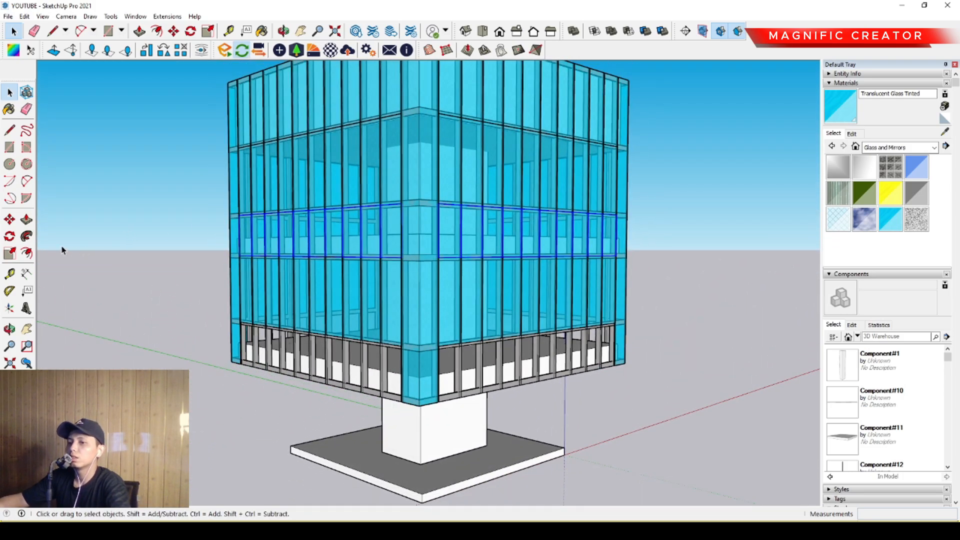
pyautogui.click(10, 219)
pyautogui.scroll(3, 470, 209)
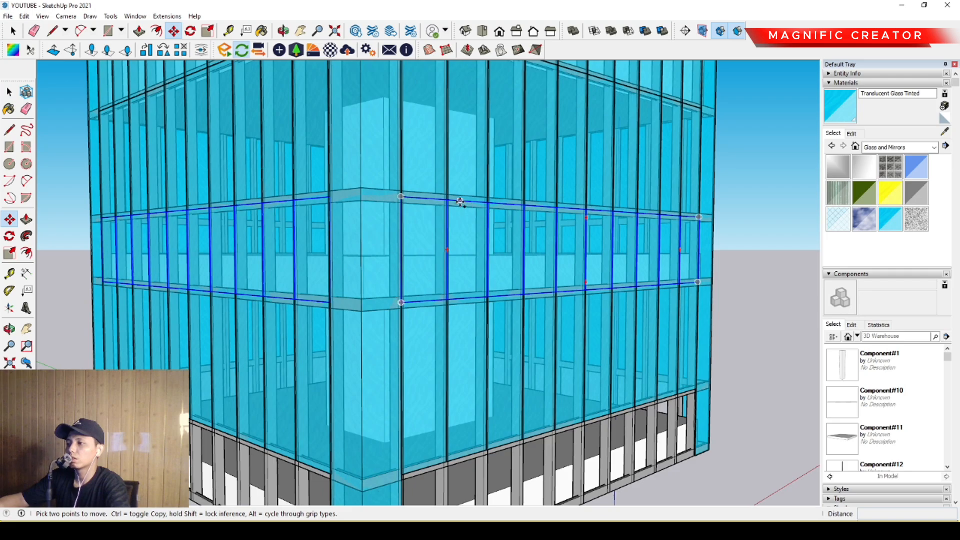
pyautogui.click(460, 201)
pyautogui.press('ctrl')
pyautogui.scroll(-3, 458, 235)
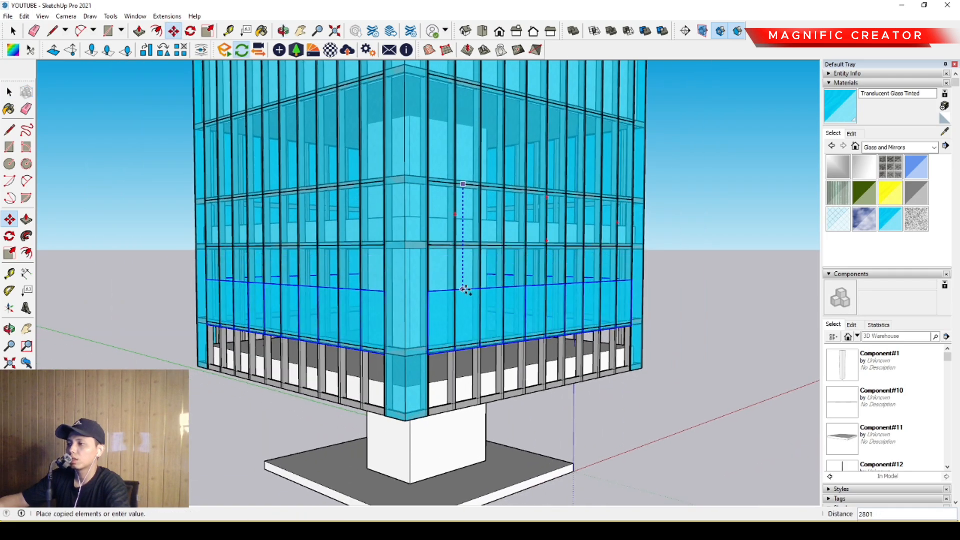
pyautogui.scroll(5, 465, 354)
pyautogui.click(465, 333)
pyautogui.press('p')
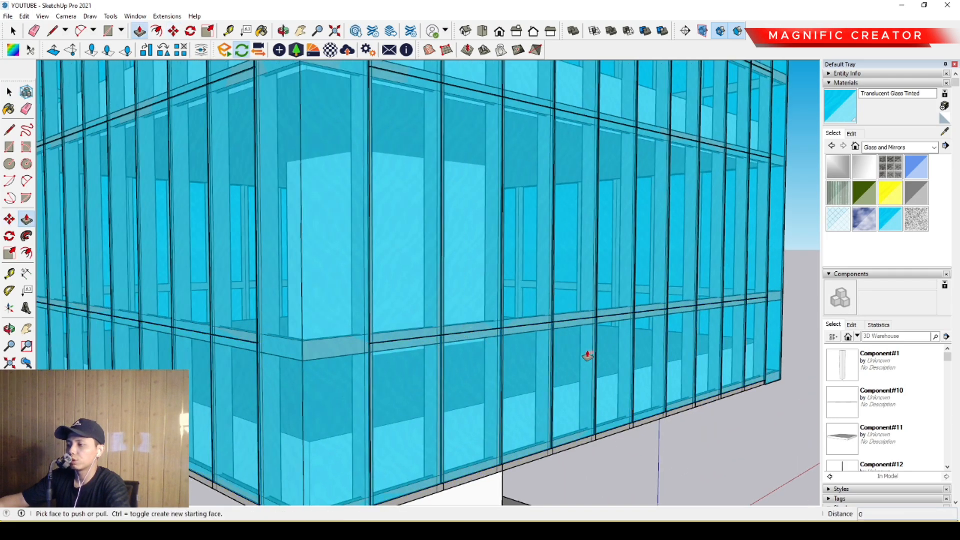
pyautogui.scroll(-8, 588, 356)
pyautogui.press('space')
# - Darken the colour of the Translucent Glass Tinted material used on the facades
pyautogui.moveTo(443, 300); pyautogui.dragTo(578, 314, button='middle')
pyautogui.moveTo(498, 320); pyautogui.dragTo(564, 247, button='middle')
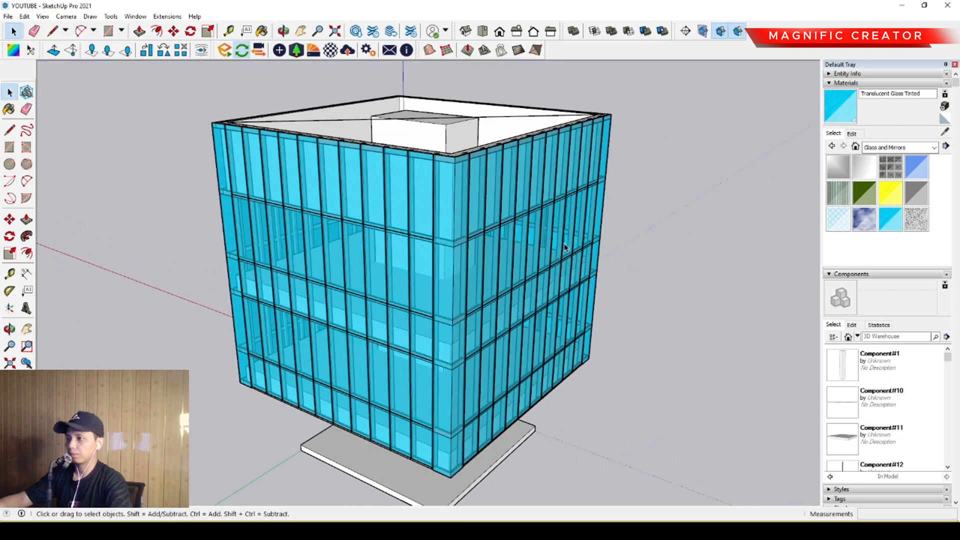
pyautogui.click(852, 135)
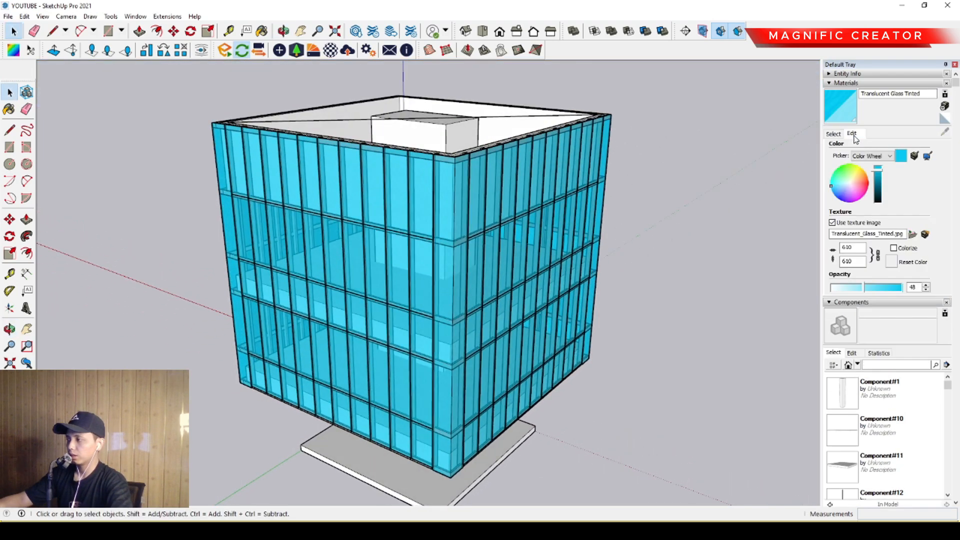
pyautogui.click(878, 197)
pyautogui.moveTo(379, 305); pyautogui.dragTo(540, 207, button='middle')
pyautogui.scroll(-1, 540, 208)
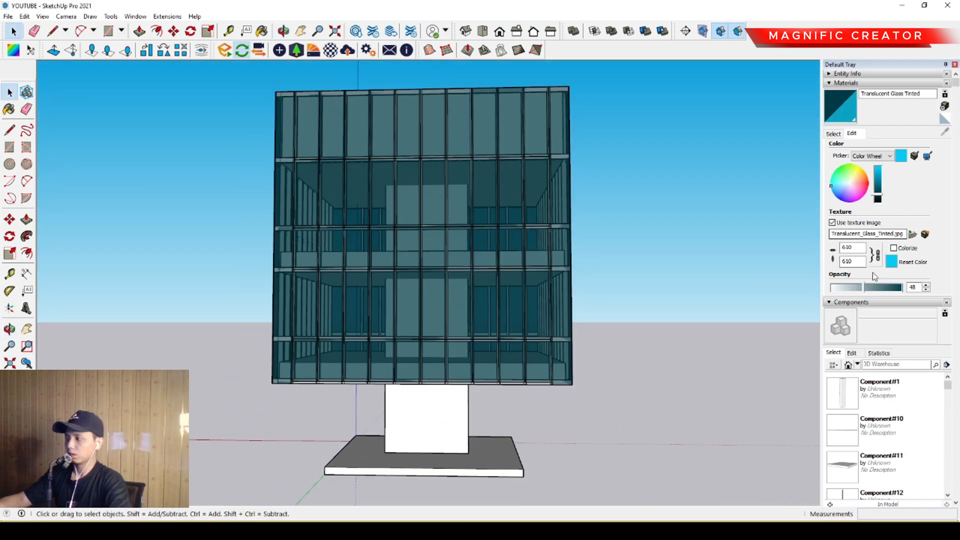
# - Lower the tinted glass material's opacity to 29 and shift its colour to a neutral dark grey
pyautogui.click(841, 292)
pyautogui.moveTo(845, 292); pyautogui.dragTo(854, 290)
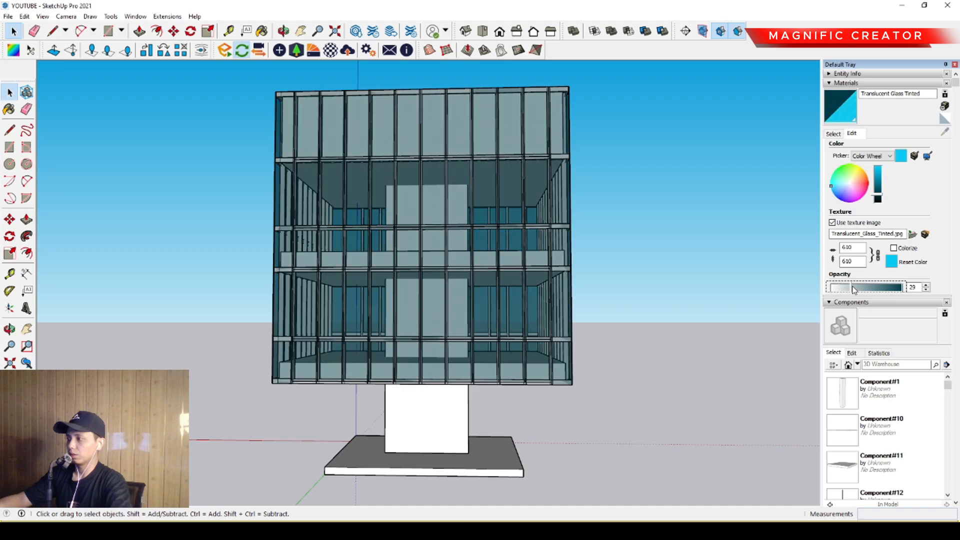
pyautogui.click(847, 186)
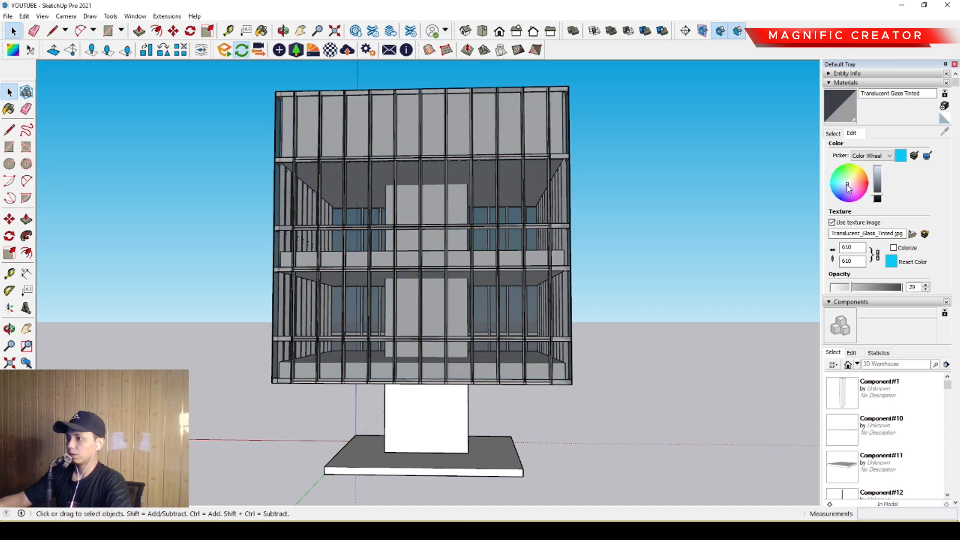
pyautogui.moveTo(881, 181)
pyautogui.mouseDown()
pyautogui.moveTo(880, 172)
pyautogui.moveTo(883, 194)
pyautogui.mouseUp()
pyautogui.moveTo(510, 258); pyautogui.dragTo(579, 344, button='middle')
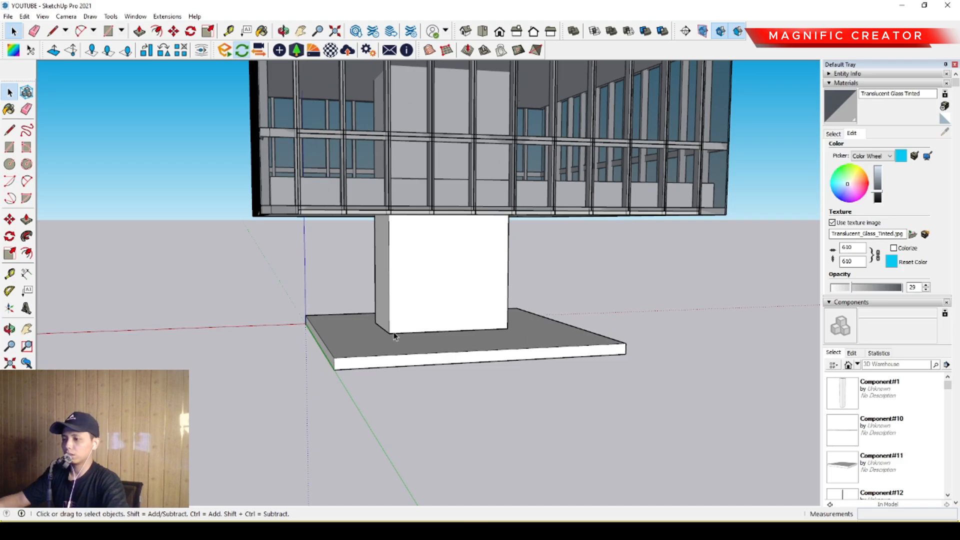
pyautogui.moveTo(394, 336); pyautogui.dragTo(330, 332, button='middle')
pyautogui.moveTo(452, 337)
pyautogui.mouseDown(button='middle')
pyautogui.moveTo(399, 341)
pyautogui.moveTo(449, 343)
pyautogui.moveTo(439, 350)
pyautogui.mouseUp(button='middle')
pyautogui.click(9, 130)
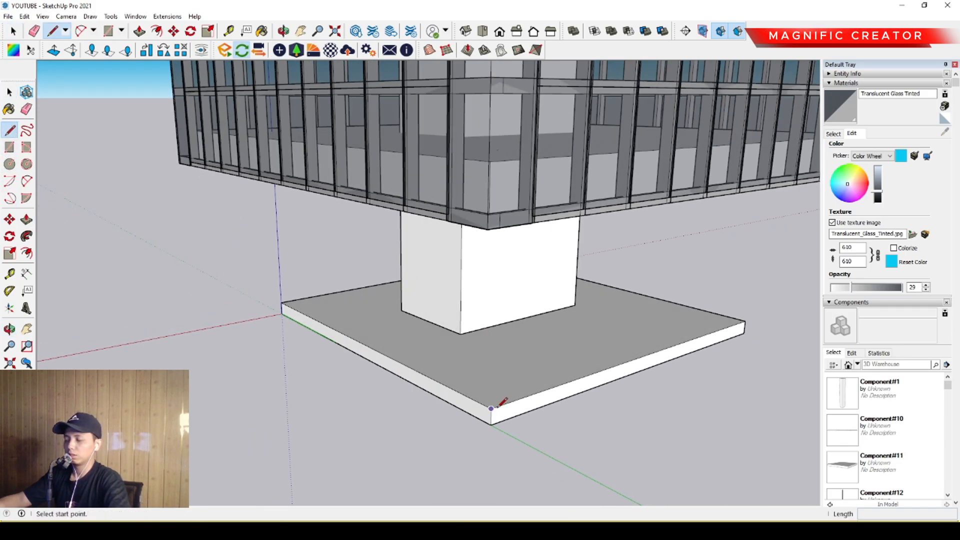
pyautogui.click(491, 409)
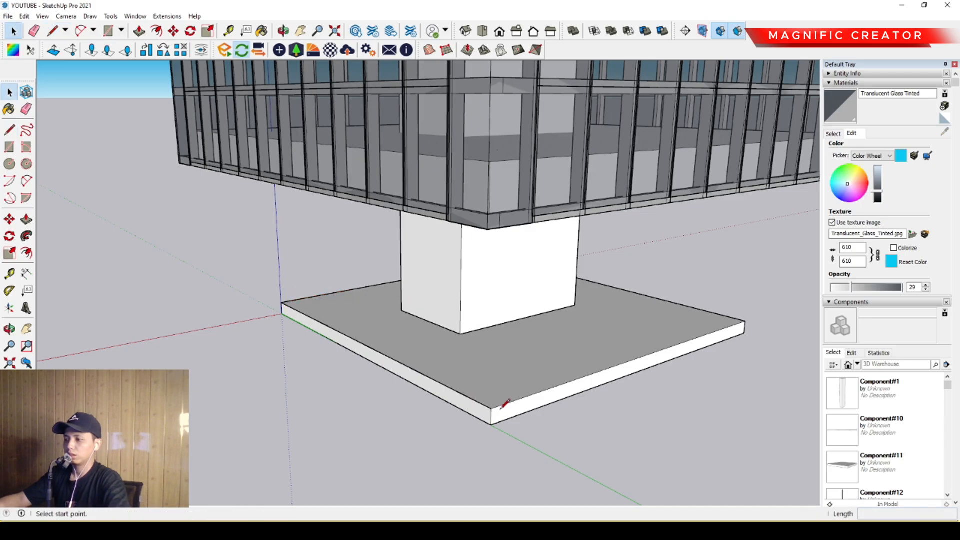
pyautogui.press('space')
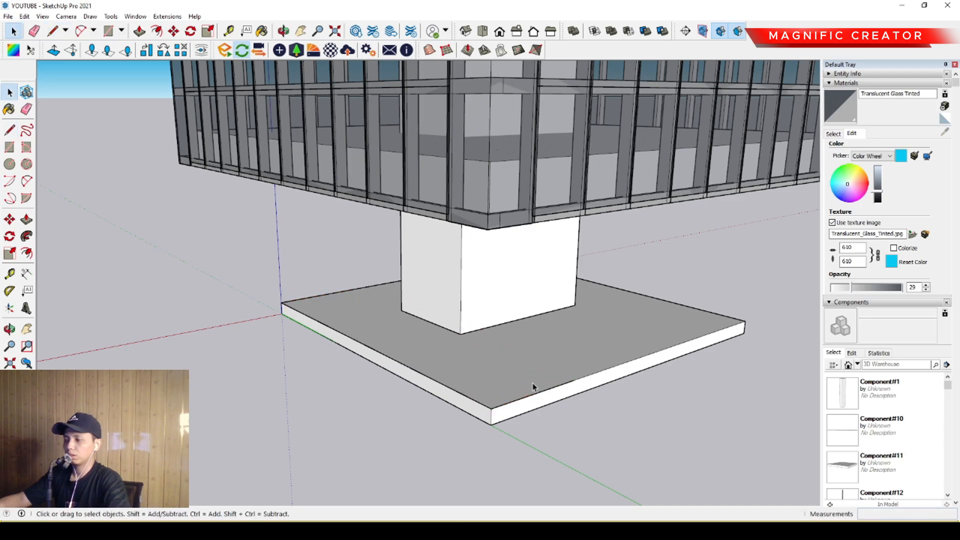
pyautogui.scroll(2, 574, 400)
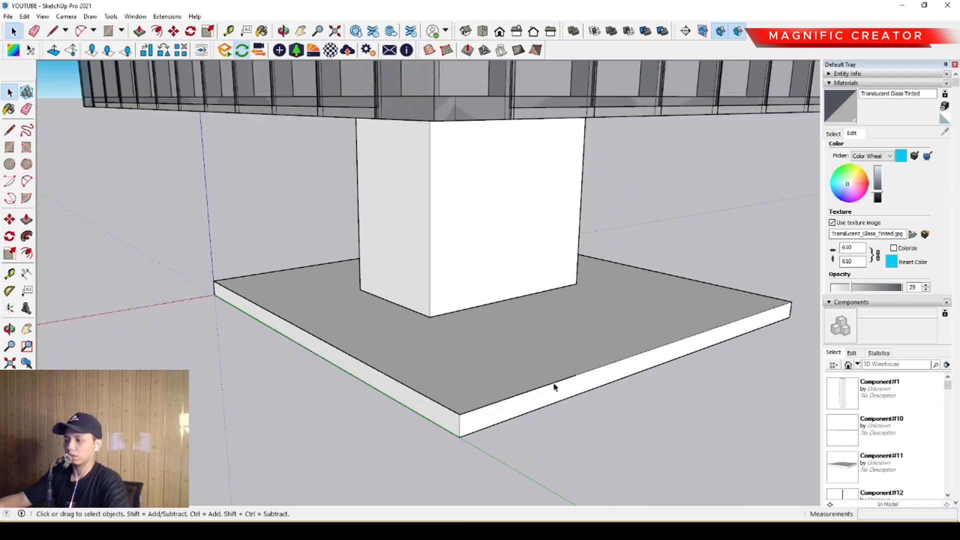
pyautogui.moveTo(553, 386); pyautogui.dragTo(485, 386, button='middle')
pyautogui.press('m')
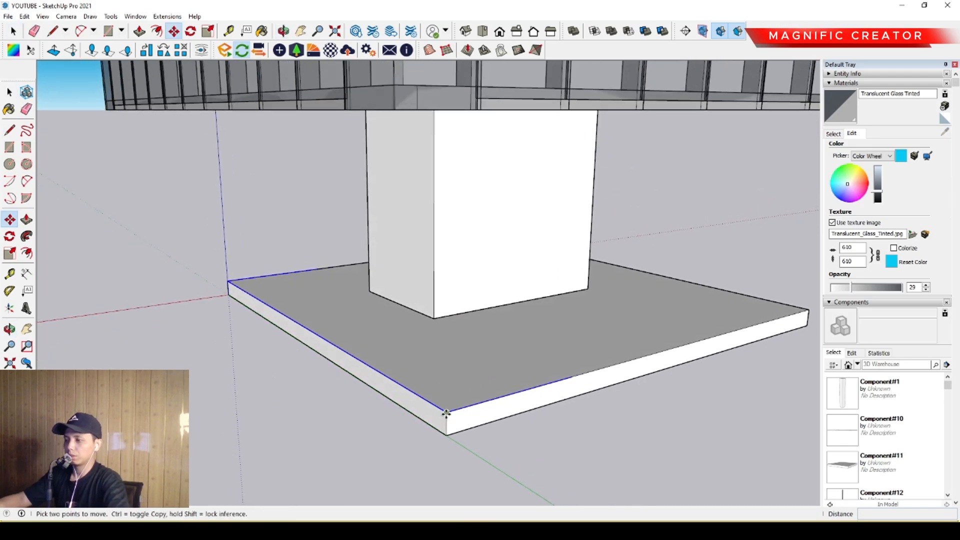
pyautogui.click(447, 413)
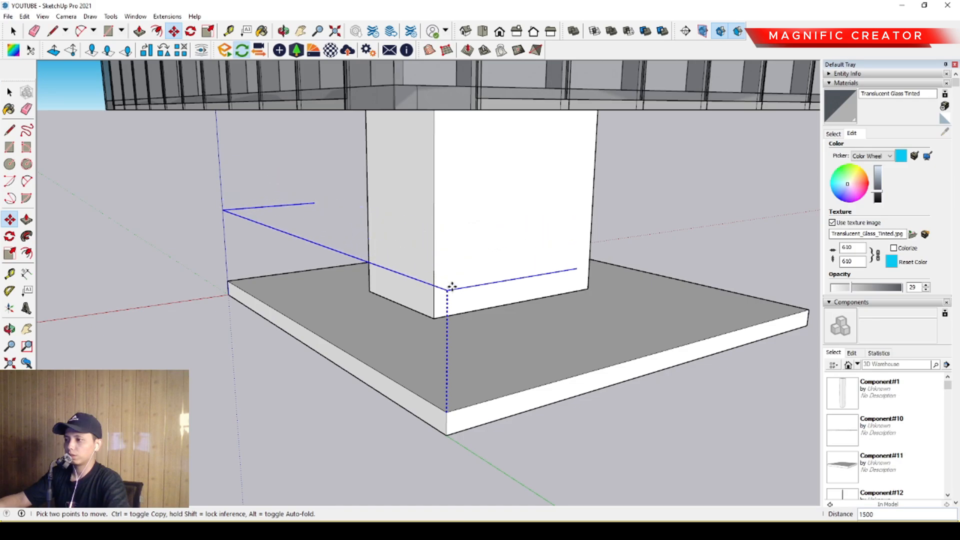
pyautogui.press('space')
# - Offset the selected side edge and two adjoining half edges of the base slab inward by a wall thickness
pyautogui.click(27, 254)
pyautogui.scroll(2, 461, 391)
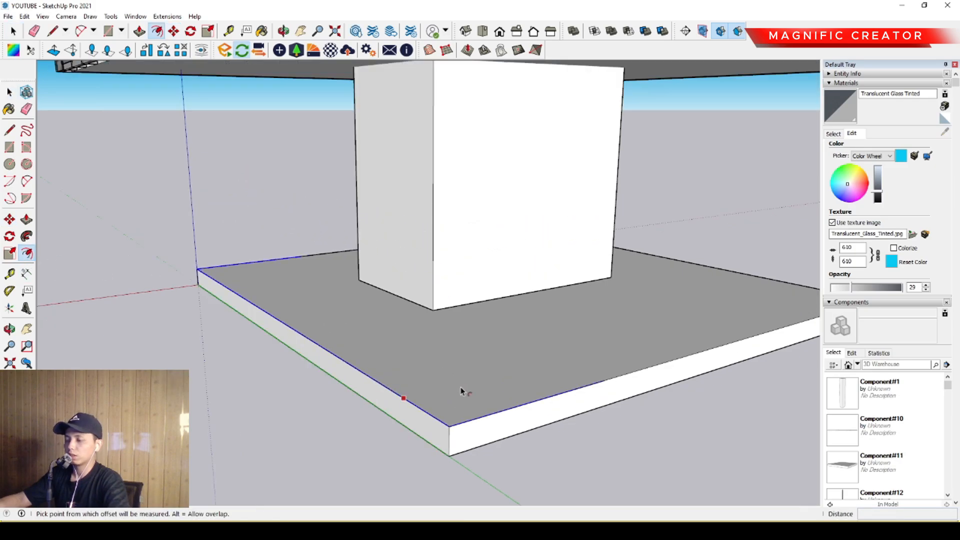
pyautogui.click(495, 410)
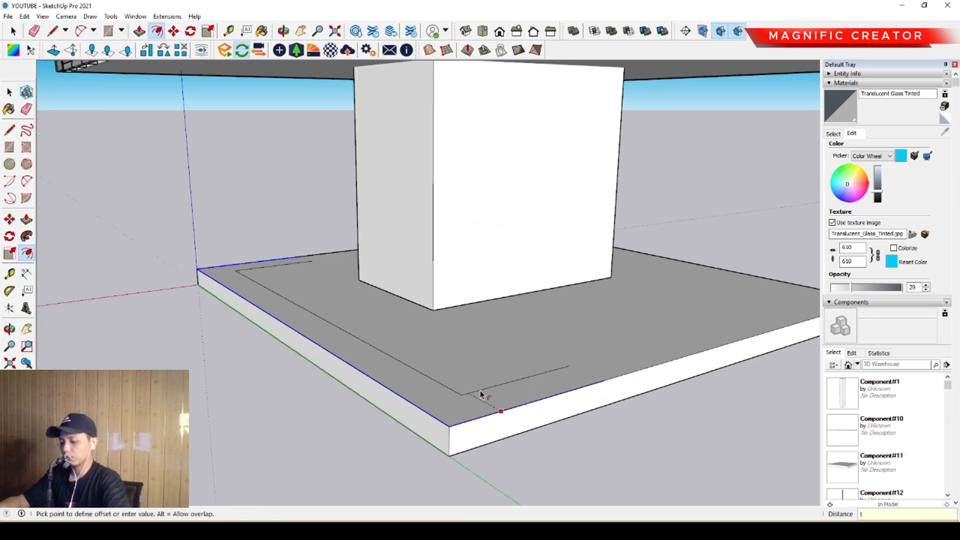
pyautogui.click(480, 395)
pyautogui.press('space')
pyautogui.moveTo(473, 390); pyautogui.dragTo(606, 371, button='middle')
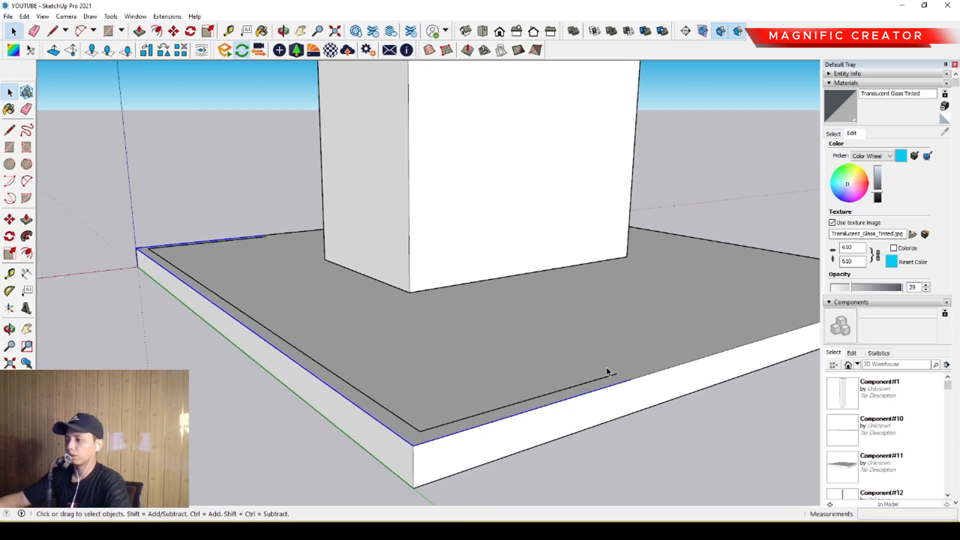
# - Close both open ends of the offset strip on the base slab with short lines to the slab edge
pyautogui.press('l')
pyautogui.click(617, 373)
pyautogui.press('space')
pyautogui.scroll(1, 245, 266)
pyautogui.keyDown('shift'); pyautogui.moveTo(245, 266); pyautogui.dragTo(454, 379, button='middle'); pyautogui.keyUp('shift')
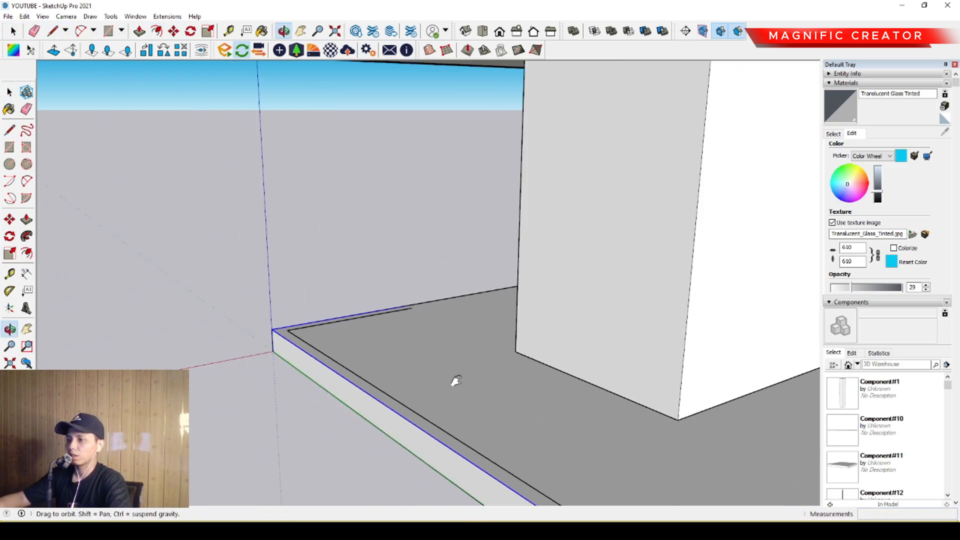
pyautogui.scroll(5, 415, 311)
pyautogui.press('l')
pyautogui.click(399, 304)
pyautogui.press('space')
# - Push/Pull the closed strip up from the base slab to the underside of the building
pyautogui.scroll(-6, 332, 311)
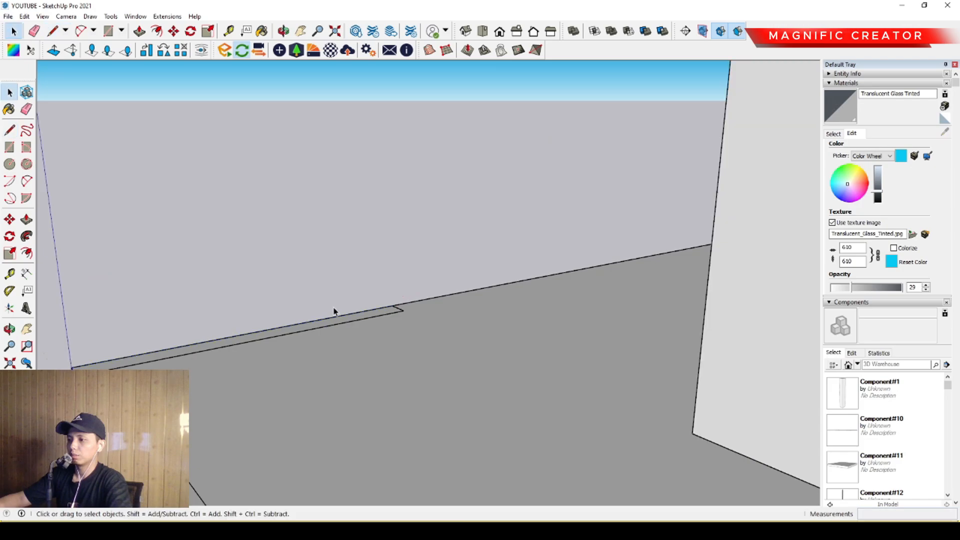
pyautogui.scroll(6, 354, 325)
pyautogui.scroll(1, 273, 293)
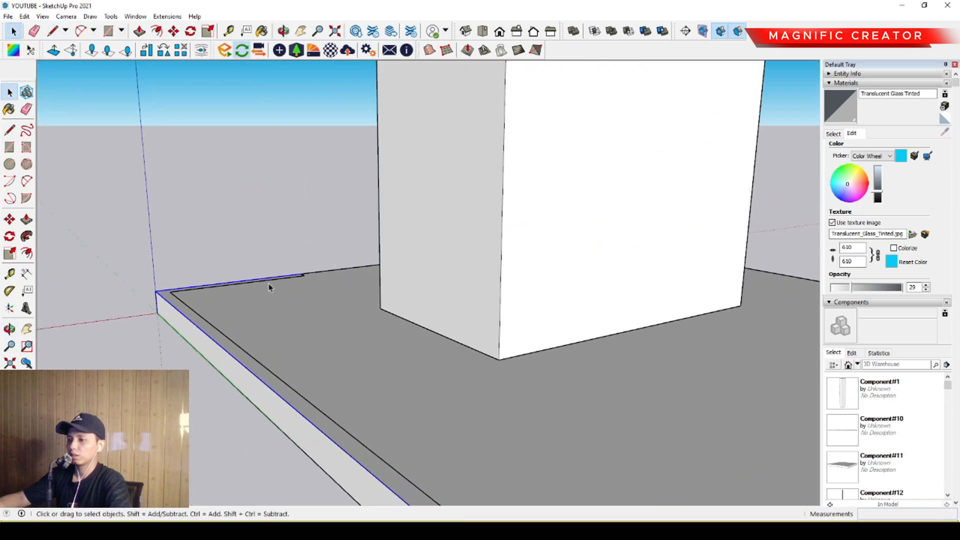
pyautogui.press('p')
pyautogui.click(291, 280)
pyautogui.scroll(-3, 346, 237)
pyautogui.moveTo(361, 253); pyautogui.dragTo(290, 210, button='middle')
pyautogui.press('space')
pyautogui.scroll(-3, 492, 170)
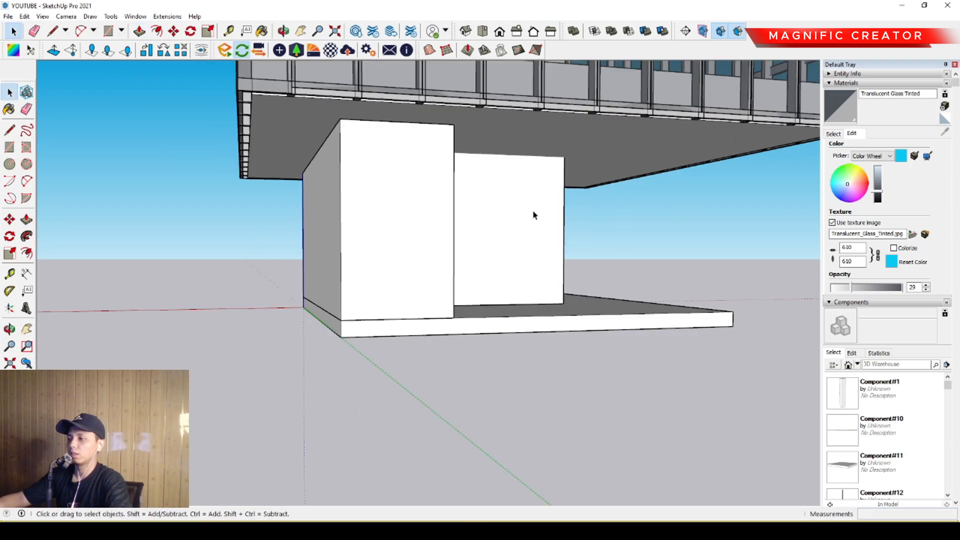
# - Select the entire C-shaped ground-floor wall and make it a group
pyautogui.moveTo(533, 214); pyautogui.dragTo(343, 182, button='middle')
pyautogui.click(309, 192)
pyautogui.tripleClick(322, 212)
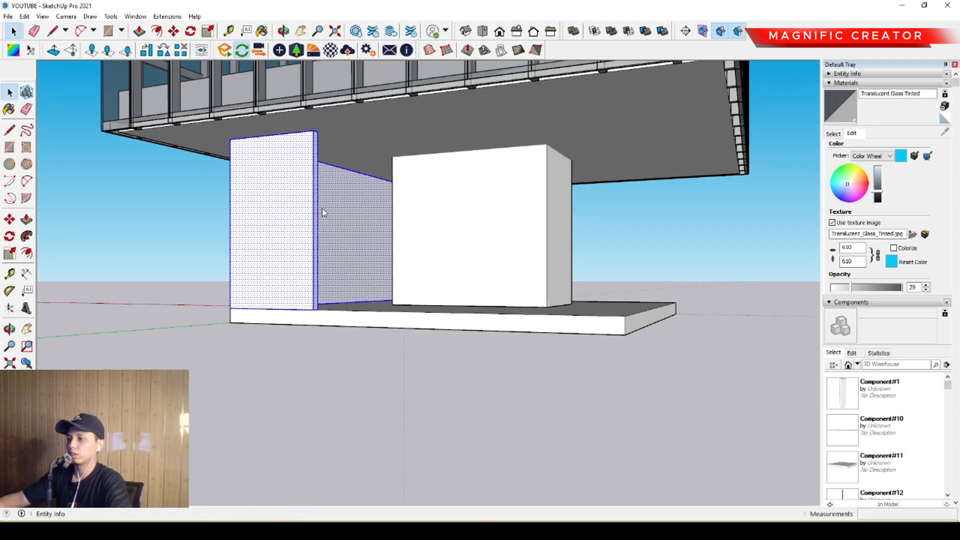
# - Draw a line from the middle of one wall end parallel to the slab edge up to the next slab corner
pyautogui.moveTo(349, 280); pyautogui.dragTo(344, 380, button='middle')
pyautogui.scroll(10, 344, 380)
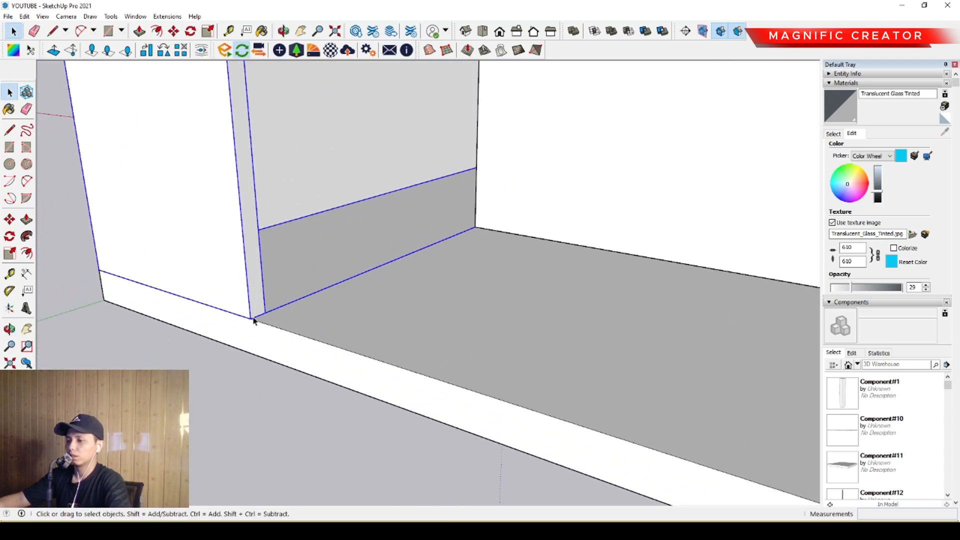
pyautogui.press('l')
pyautogui.click(247, 318)
pyautogui.moveTo(300, 320)
pyautogui.mouseDown(button='middle')
pyautogui.moveTo(466, 371)
pyautogui.moveTo(309, 334)
pyautogui.mouseUp(button='middle')
pyautogui.scroll(-3, 307, 335)
pyautogui.scroll(3, 345, 351)
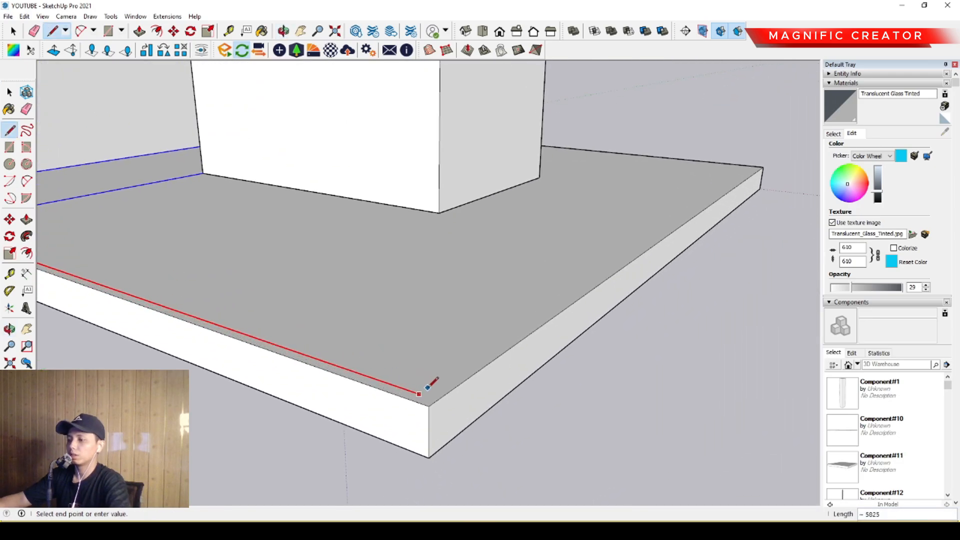
pyautogui.moveTo(545, 358); pyautogui.dragTo(390, 340, button='middle')
pyautogui.moveTo(505, 346); pyautogui.dragTo(258, 320, button='middle')
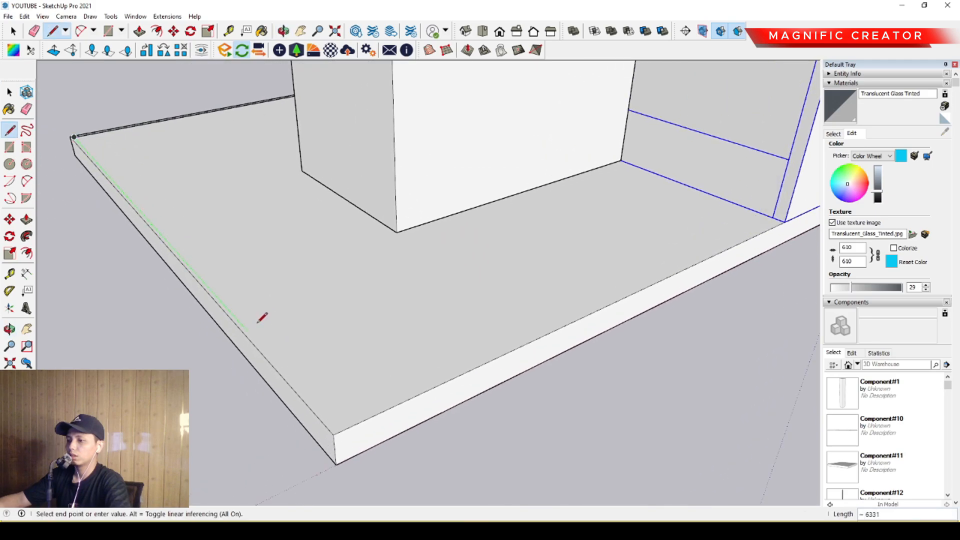
# - Continue the inset line along the slab's open side and back to the middle of the opposite wall end
pyautogui.scroll(2, 294, 359)
pyautogui.click(346, 445)
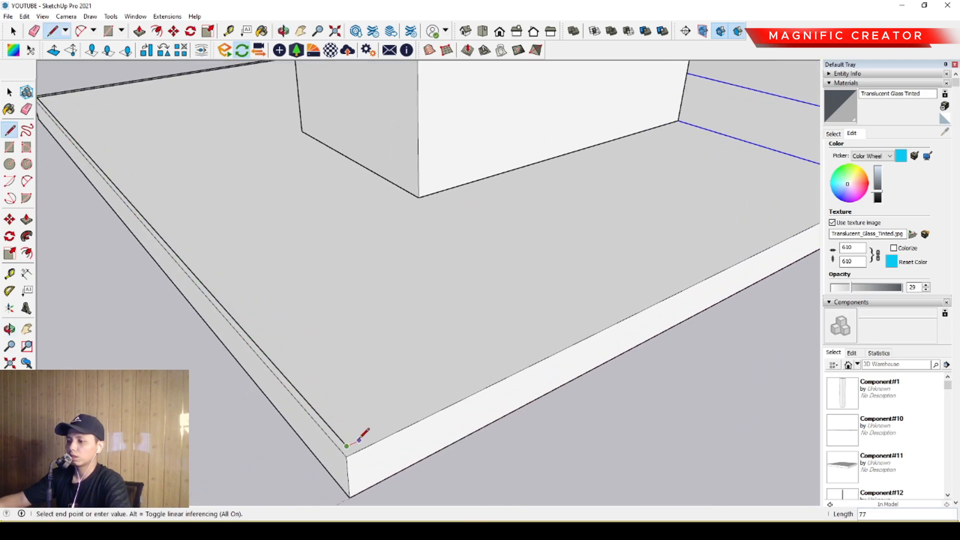
pyautogui.scroll(-3, 588, 302)
pyautogui.scroll(5, 694, 260)
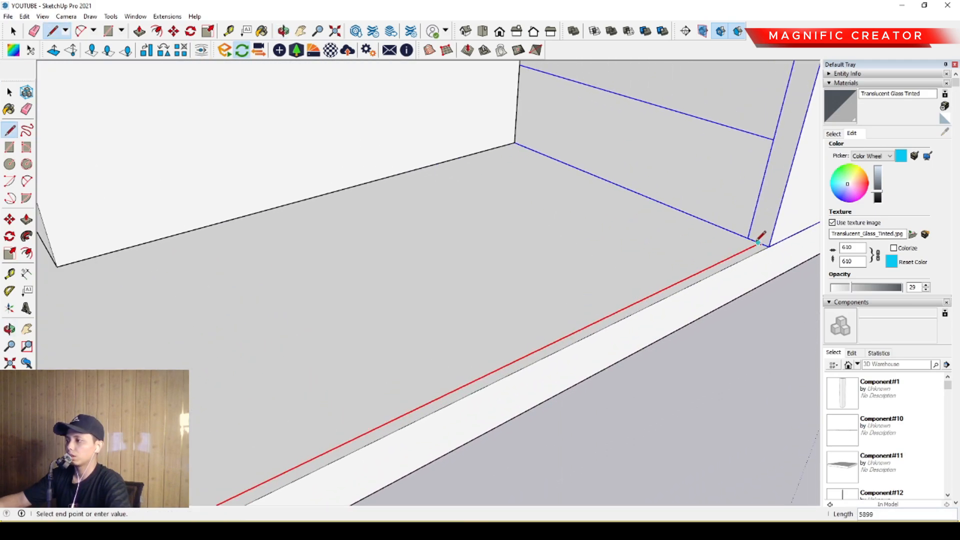
pyautogui.click(757, 243)
pyautogui.press('space')
pyautogui.scroll(-5, 747, 250)
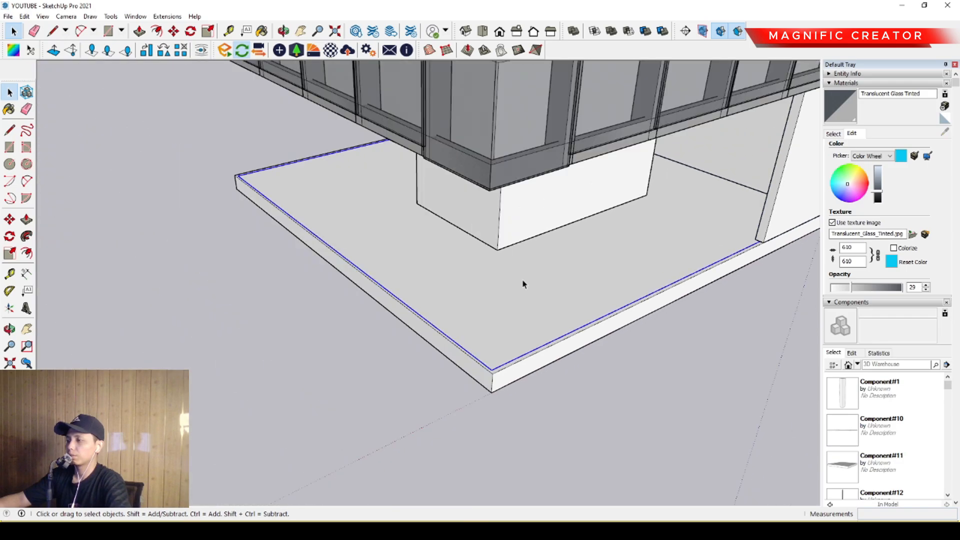
# - Offset the three-sided inset line on the base slab inward by 20
pyautogui.moveTo(523, 281); pyautogui.dragTo(710, 305, button='middle')
pyautogui.moveTo(277, 274); pyautogui.dragTo(583, 305, button='middle')
pyautogui.scroll(3, 260, 289)
pyautogui.scroll(3, 260, 289)
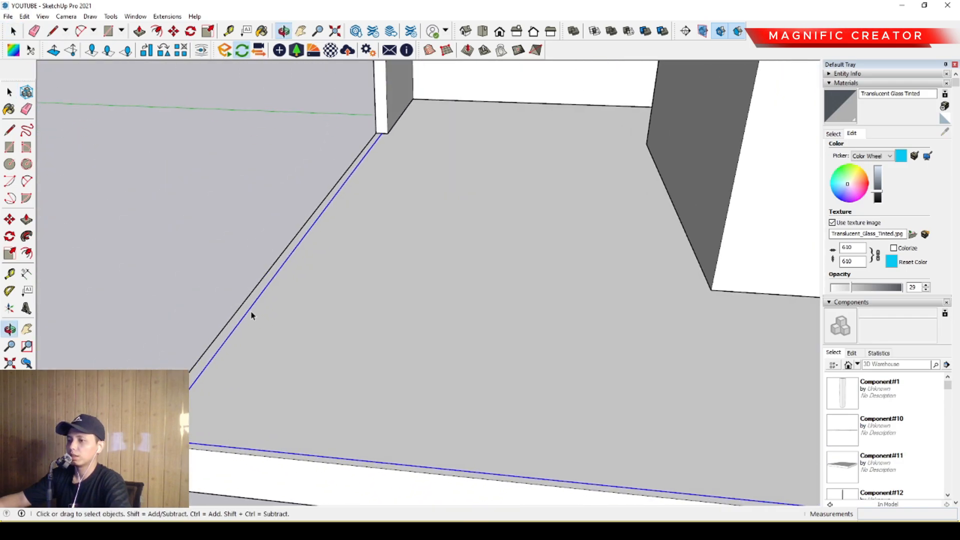
pyautogui.press('f')
pyautogui.click(259, 289)
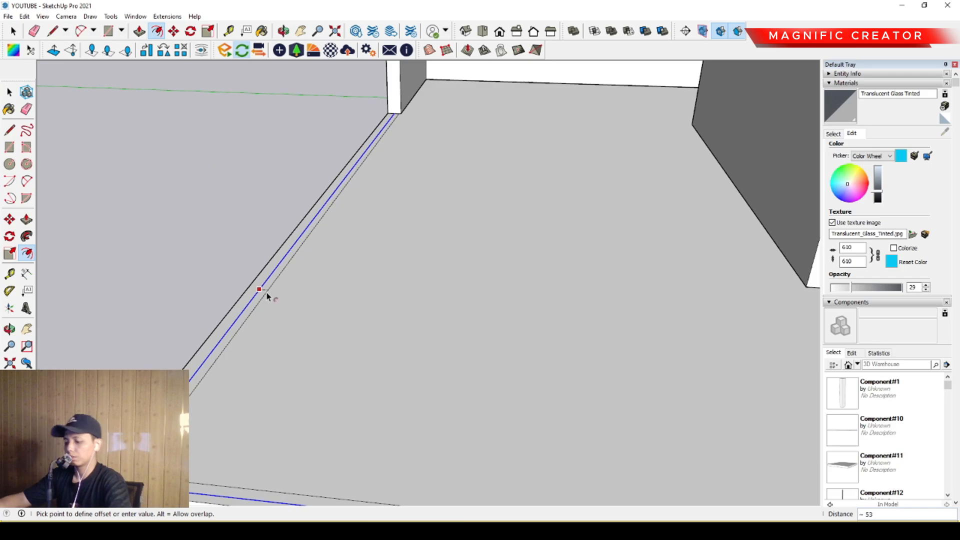
pyautogui.write('20')
pyautogui.press('Return')
pyautogui.press('space')
# - Close the gap between the two parallel inset lines with a short line at each wall end
pyautogui.scroll(5, 398, 173)
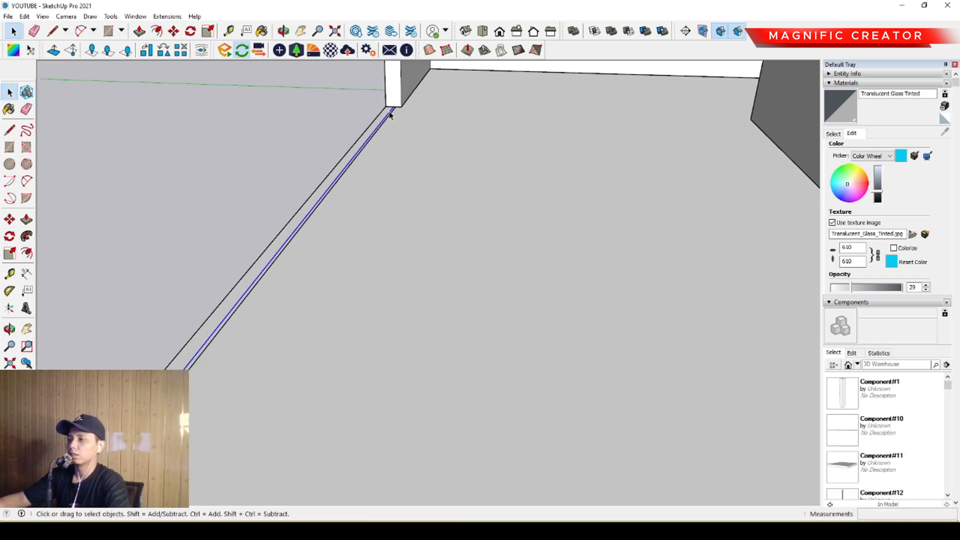
pyautogui.press('l')
pyautogui.click(399, 174)
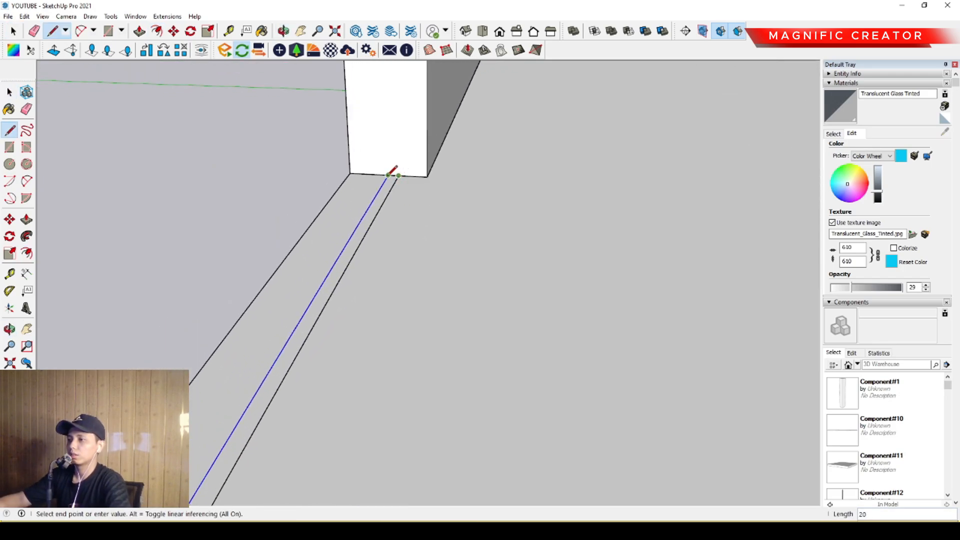
pyautogui.press('space')
pyautogui.scroll(-8, 380, 200)
pyautogui.scroll(10, 394, 210)
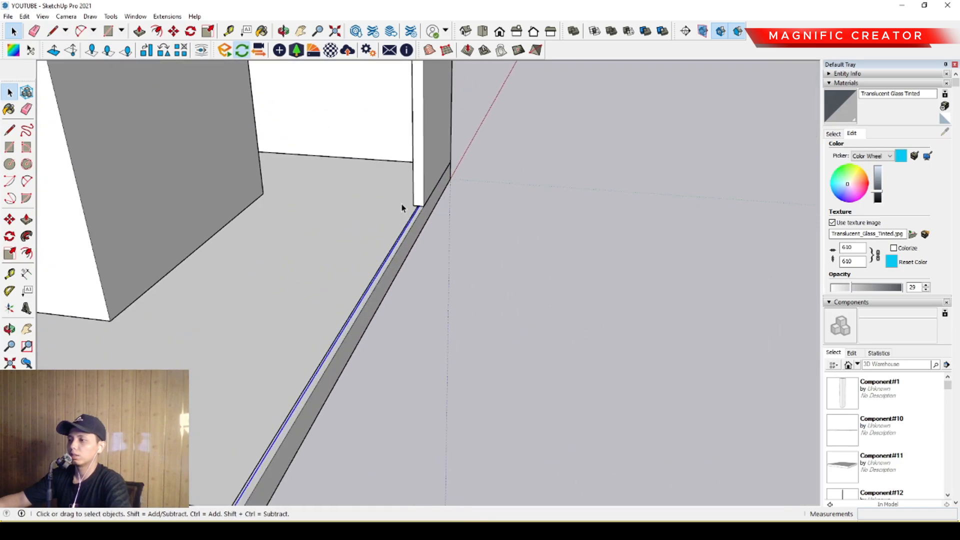
pyautogui.press('l')
pyautogui.click(446, 215)
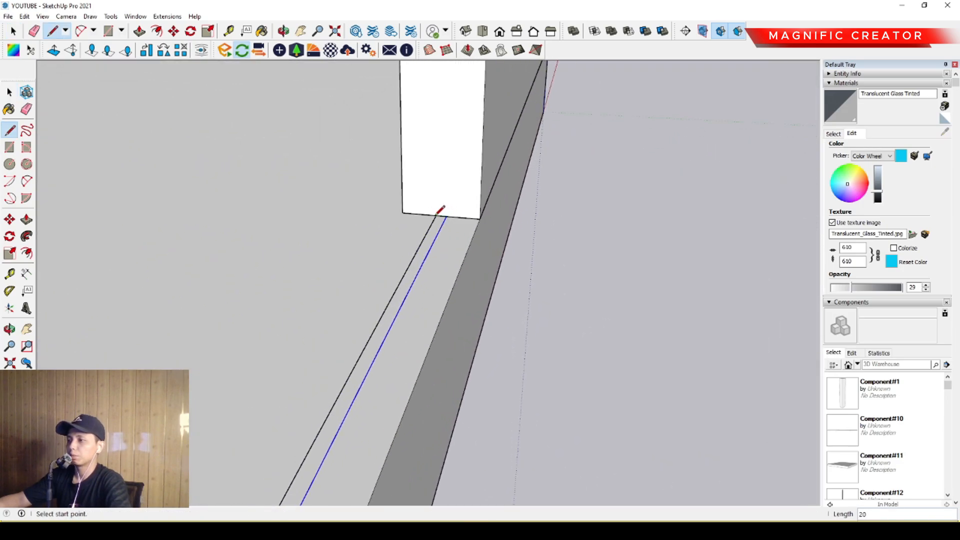
pyautogui.press('space')
# - Push/Pull the thin glazing strip up to the underside of the slab above and make it a group
pyautogui.press('p')
pyautogui.click(438, 225)
pyautogui.scroll(-2, 430, 215)
pyautogui.moveTo(430, 231); pyautogui.dragTo(414, 310, button='middle')
pyautogui.scroll(-2, 434, 231)
pyautogui.keyDown('shift'); pyautogui.moveTo(433, 230); pyautogui.dragTo(421, 309, button='middle'); pyautogui.keyUp('shift')
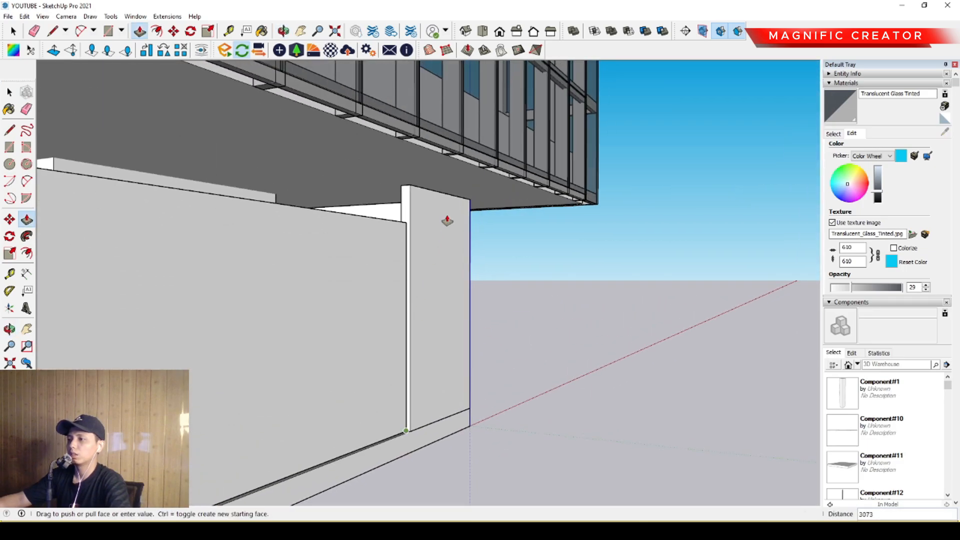
pyautogui.click(452, 193)
pyautogui.press('space')
pyautogui.click(361, 219)
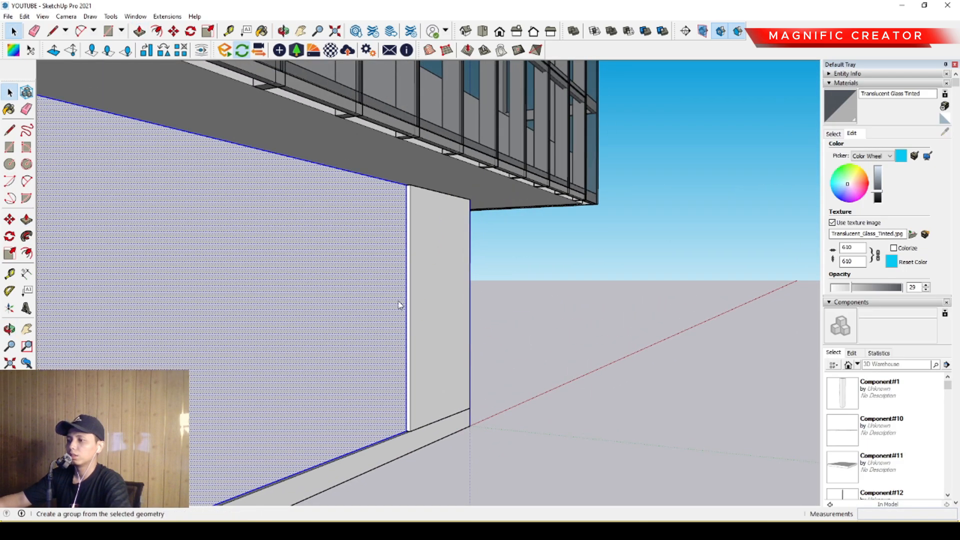
# - Paint the ground-floor glazing group with a grey translucent glass material named GF glazing
pyautogui.scroll(-4, 417, 292)
pyautogui.moveTo(327, 300); pyautogui.dragTo(480, 293, button='middle')
pyautogui.click(833, 134)
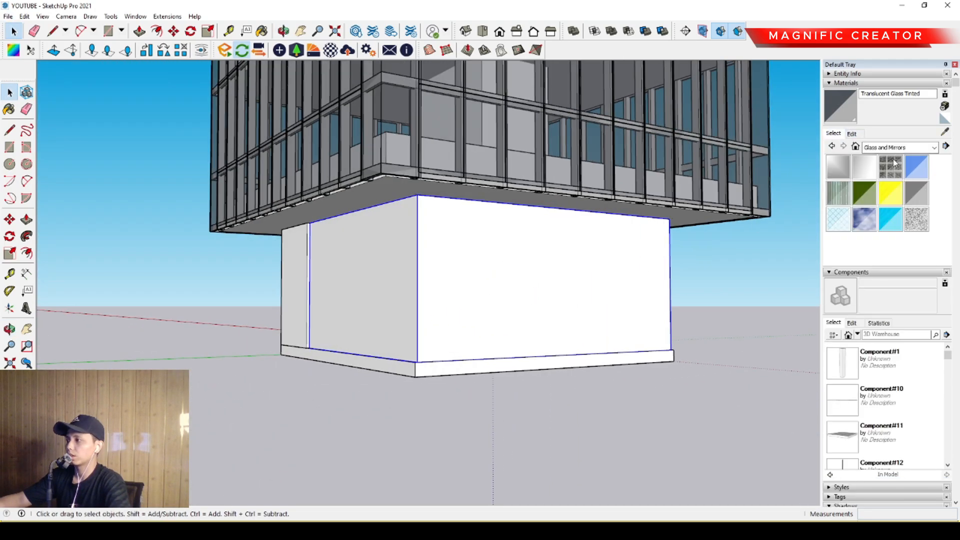
pyautogui.click(913, 191)
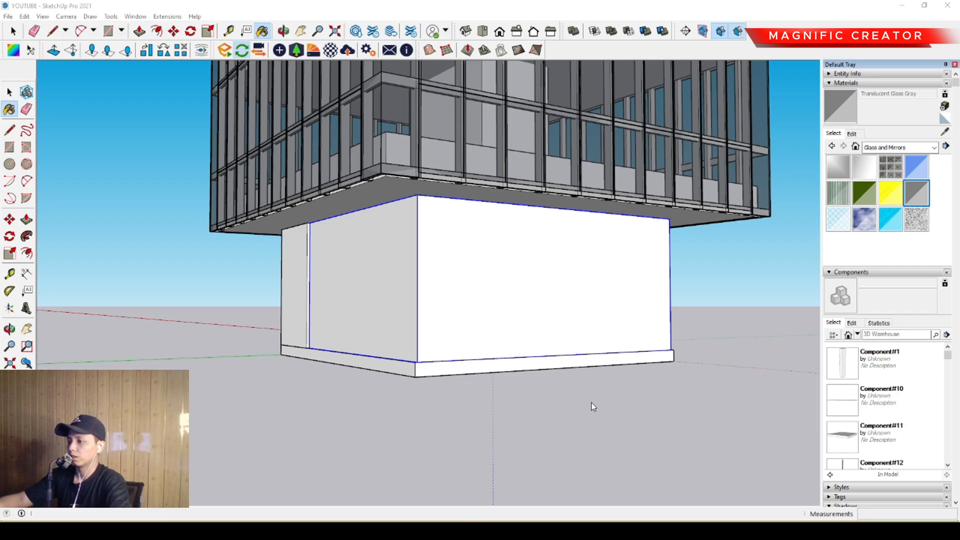
pyautogui.click(541, 253)
pyautogui.press('space')
# - Draw a ground rectangle from a bottom corner of the base slab, extending well beyond the building
pyautogui.moveTo(452, 283); pyautogui.dragTo(529, 285, button='middle')
pyautogui.scroll(-5, 529, 283)
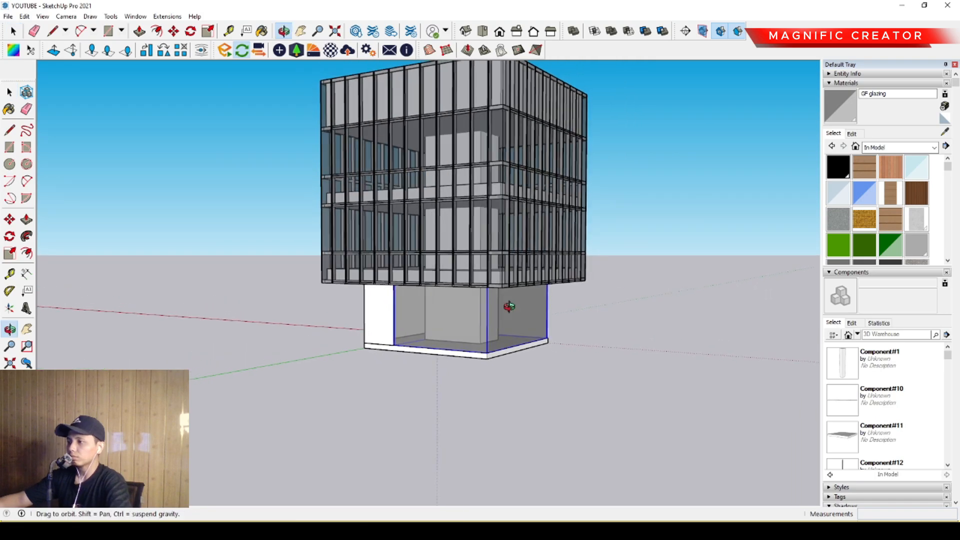
pyautogui.moveTo(502, 316); pyautogui.dragTo(437, 259, button='middle')
pyautogui.scroll(3, 448, 353)
pyautogui.press('r')
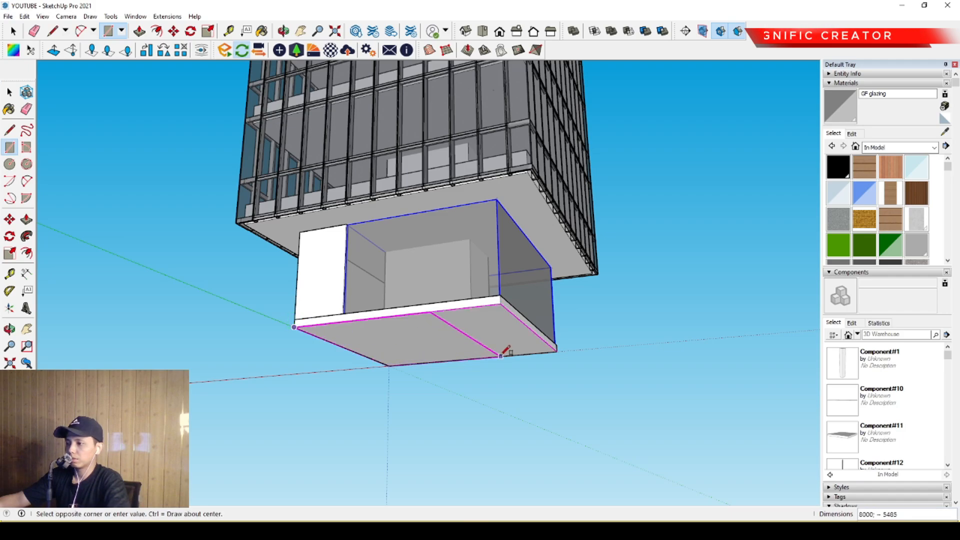
pyautogui.click(735, 305)
pyautogui.press('space')
pyautogui.moveTo(607, 307); pyautogui.dragTo(492, 390, button='middle')
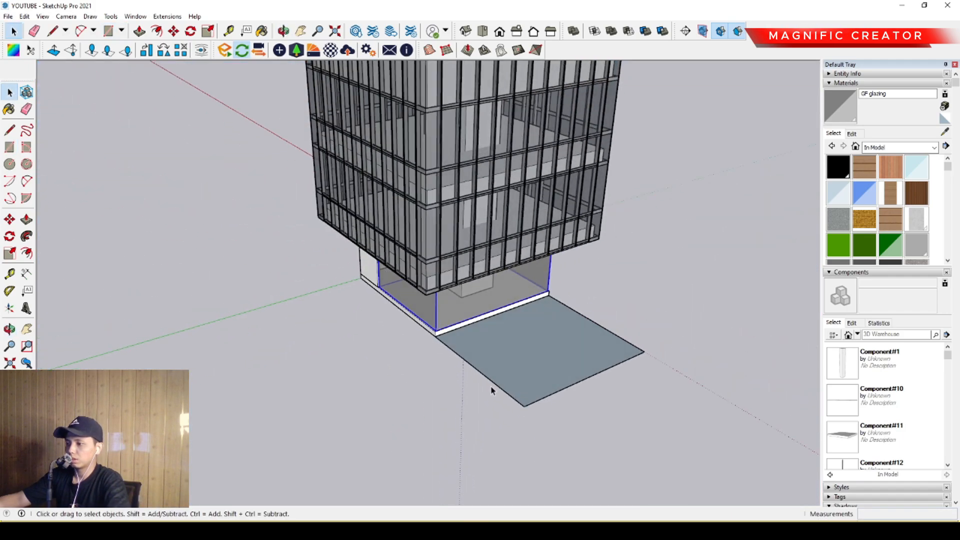
# - Scale the ground rectangle outward on its sides until it forms a large plot surrounding the building
pyautogui.click(507, 366)
pyautogui.press('s')
pyautogui.moveTo(430, 334); pyautogui.dragTo(182, 423)
pyautogui.moveTo(544, 292); pyautogui.dragTo(677, 247)
pyautogui.scroll(-3, 422, 339)
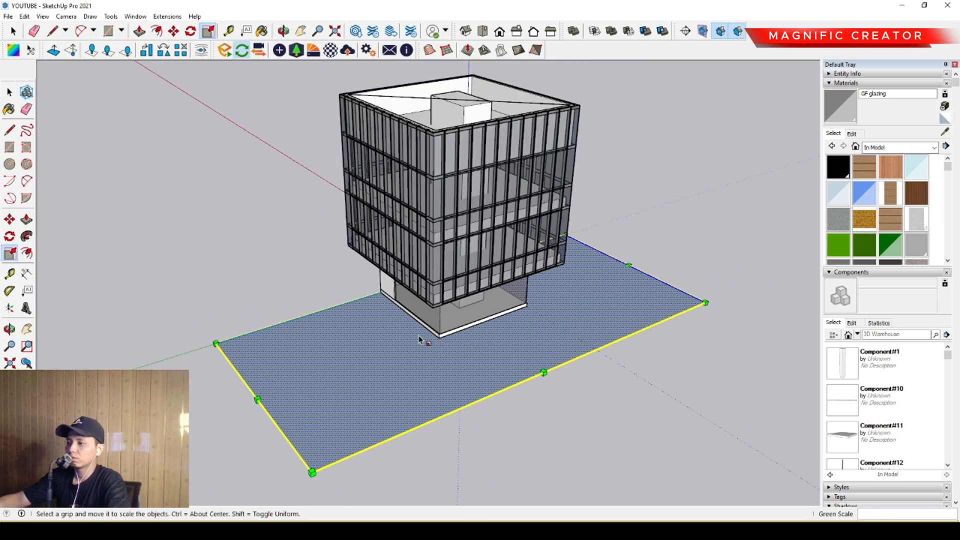
pyautogui.moveTo(422, 339); pyautogui.dragTo(757, 290, button='middle')
pyautogui.moveTo(352, 314); pyautogui.dragTo(120, 333)
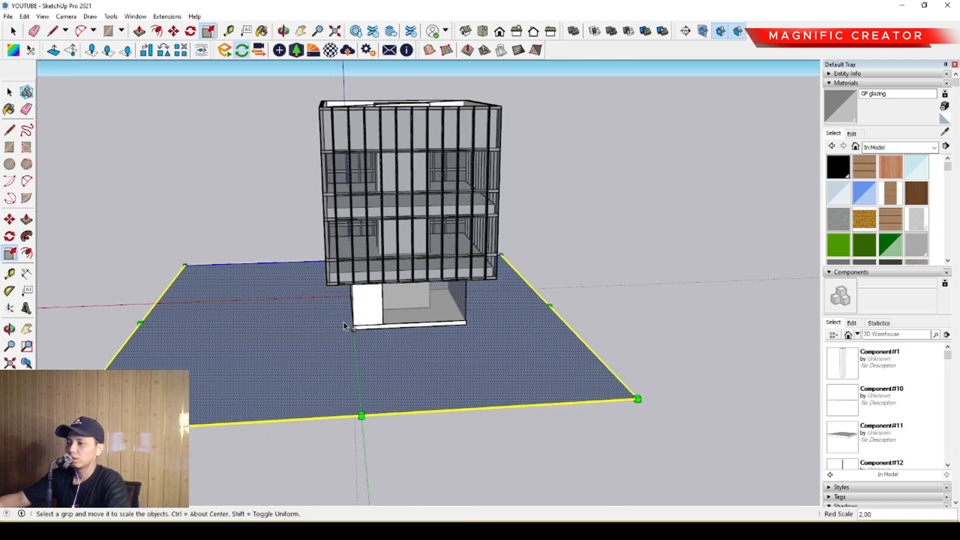
pyautogui.press('space')
pyautogui.moveTo(468, 345); pyautogui.dragTo(369, 331, button='middle')
pyautogui.press('s')
pyautogui.press('space')
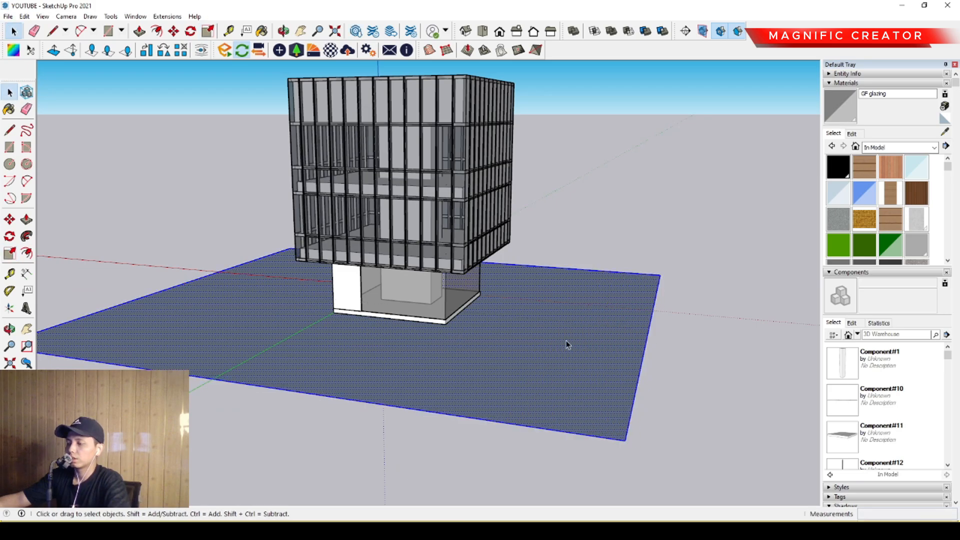
# - Push/Pull the ground plane downward into a thick slab and make it a group
pyautogui.moveTo(568, 343); pyautogui.dragTo(540, 340, button='middle')
pyautogui.press('p')
pyautogui.moveTo(531, 325); pyautogui.dragTo(532, 341)
pyautogui.press('space')
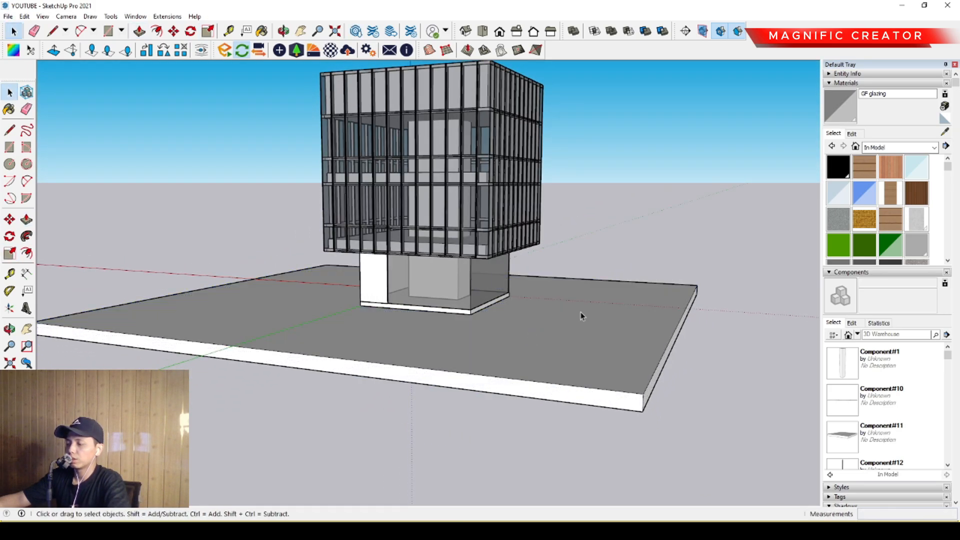
pyautogui.tripleClick(582, 314)
pyautogui.rightClick(583, 314)
pyautogui.click(616, 398)
# - Draw a rectangle over the top of the building between opposite outer corners of the facade frame
pyautogui.scroll(3, 469, 212)
pyautogui.keyDown('shift'); pyautogui.moveTo(469, 212); pyautogui.dragTo(540, 355, button='middle'); pyautogui.keyUp('shift')
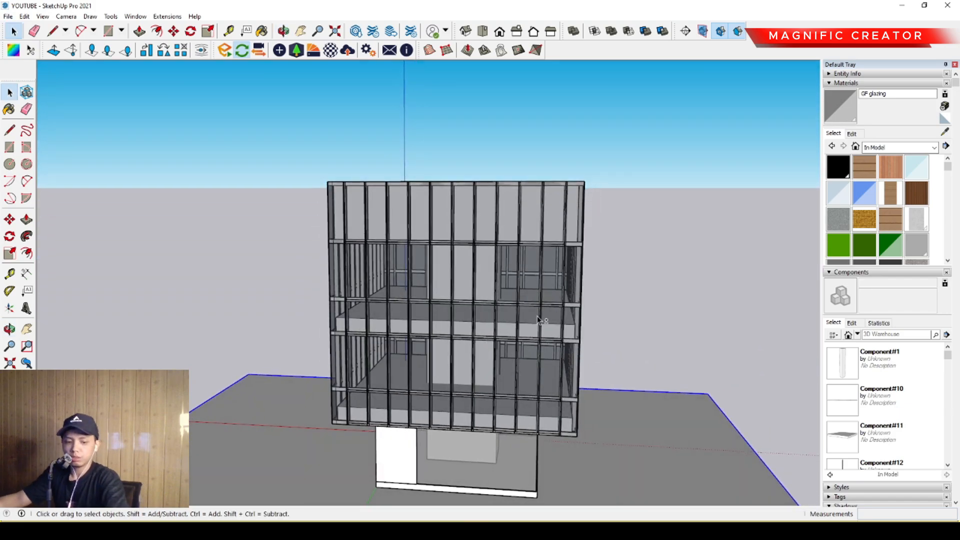
pyautogui.moveTo(539, 320); pyautogui.dragTo(650, 288, button='middle')
pyautogui.scroll(3, 706, 270)
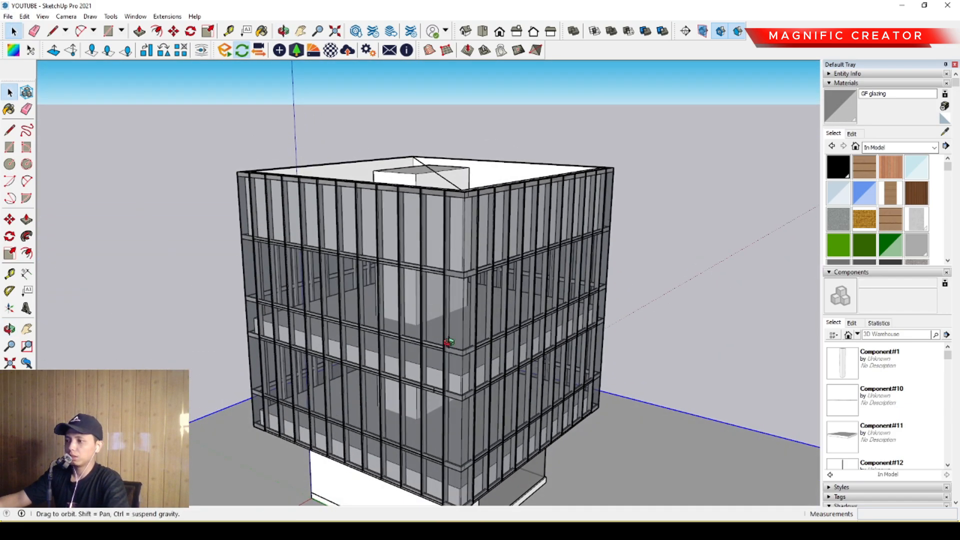
pyautogui.moveTo(447, 342); pyautogui.dragTo(478, 199, button='middle')
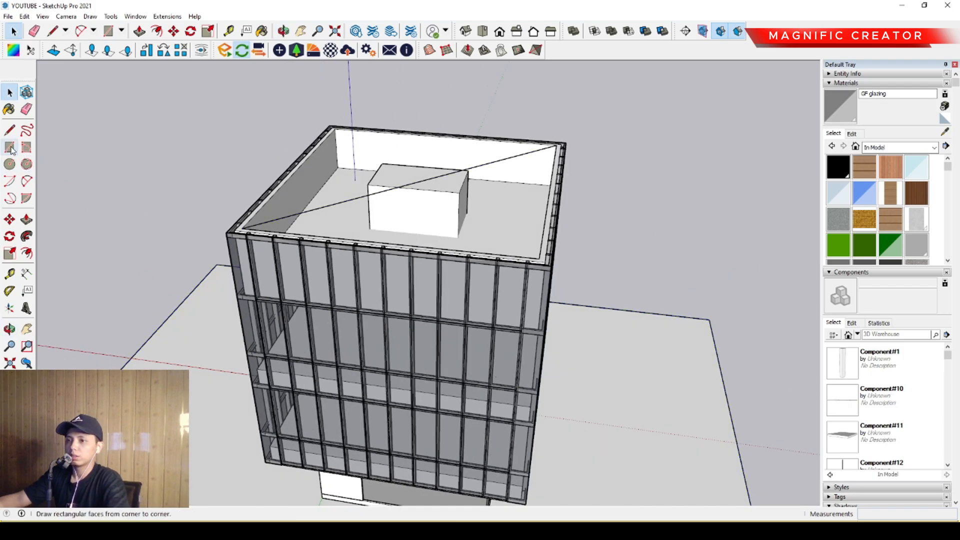
pyautogui.scroll(1, 261, 245)
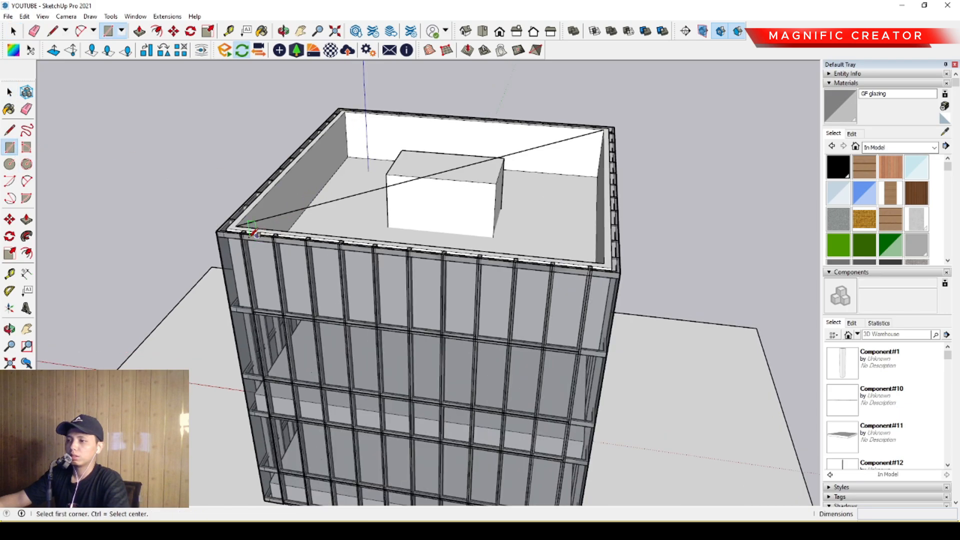
pyautogui.moveTo(257, 244); pyautogui.dragTo(238, 289, button='middle')
pyautogui.scroll(5, 237, 288)
pyautogui.scroll(-2, 245, 350)
pyautogui.scroll(1, 317, 323)
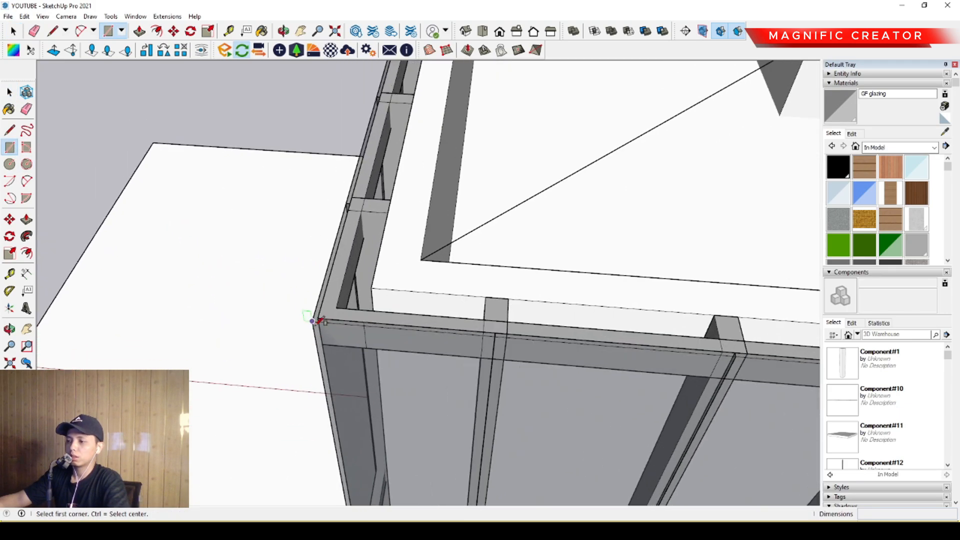
pyautogui.click(316, 317)
pyautogui.scroll(-2, 433, 241)
pyautogui.keyDown('shift'); pyautogui.moveTo(595, 189); pyautogui.dragTo(493, 295, button='middle'); pyautogui.keyUp('shift')
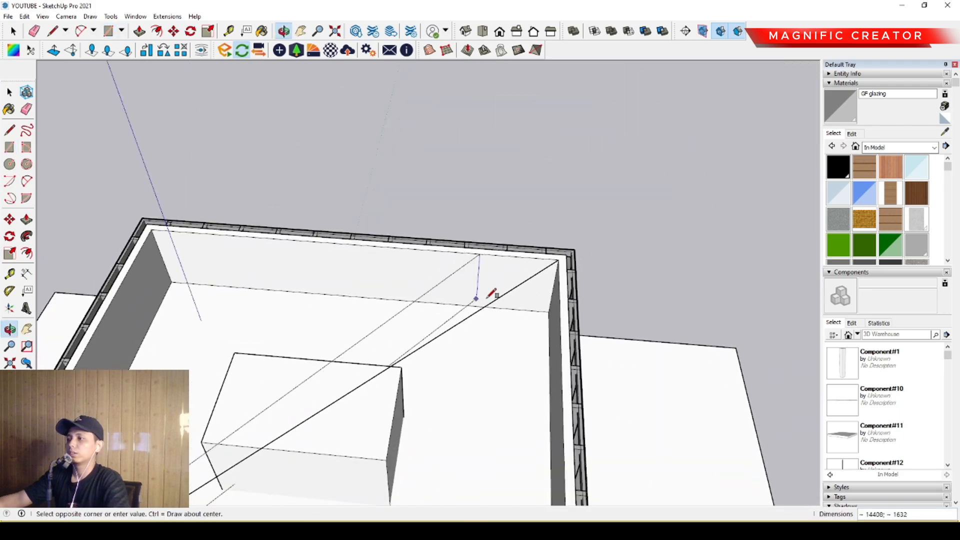
pyautogui.scroll(4, 494, 295)
pyautogui.keyDown('shift'); pyautogui.moveTo(621, 223); pyautogui.dragTo(511, 320, button='middle'); pyautogui.keyUp('shift')
pyautogui.scroll(5, 515, 319)
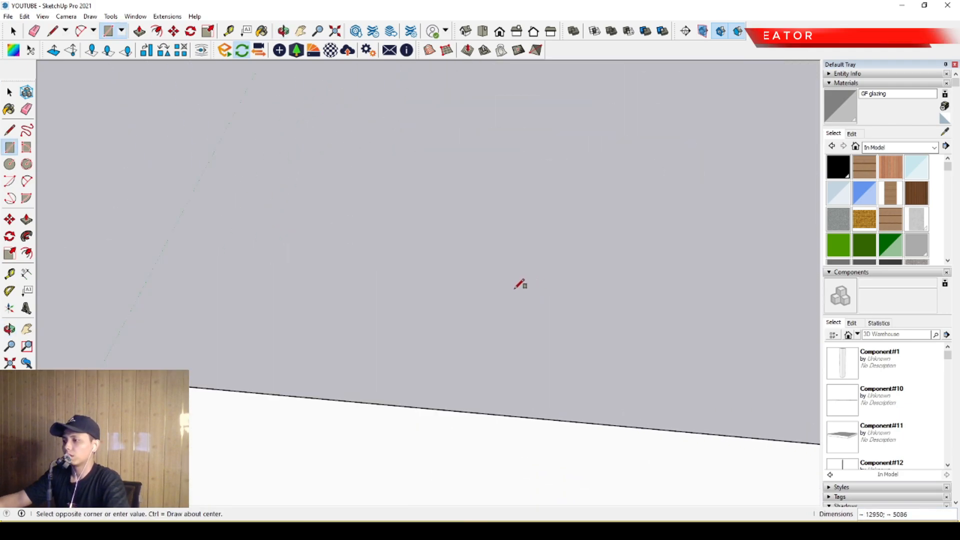
pyautogui.click(506, 284)
pyautogui.press('space')
pyautogui.scroll(-8, 506, 284)
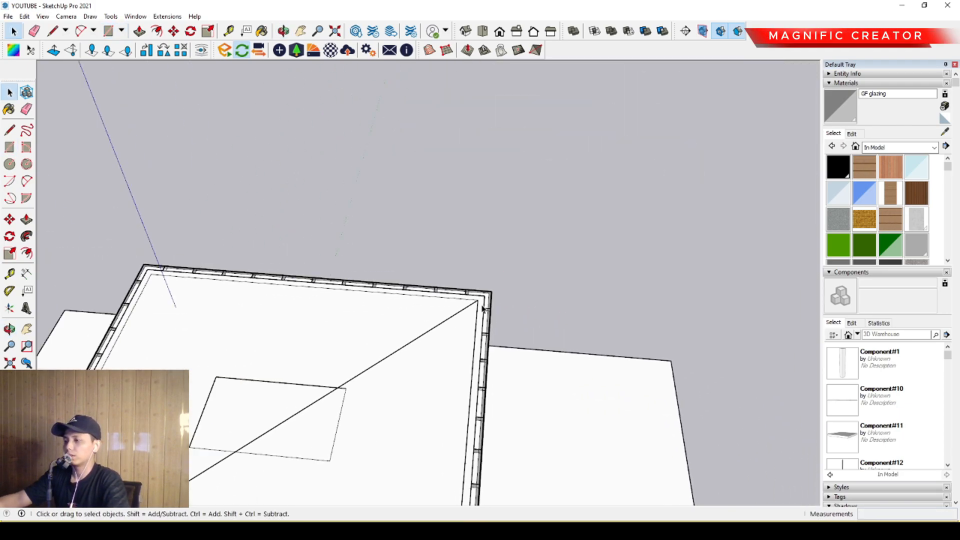
# - Offset the rooftop rectangle outward and remove its inner face, leaving a thin ring around the facade
pyautogui.scroll(2, 467, 334)
pyautogui.click(490, 285)
pyautogui.scroll(6, 491, 288)
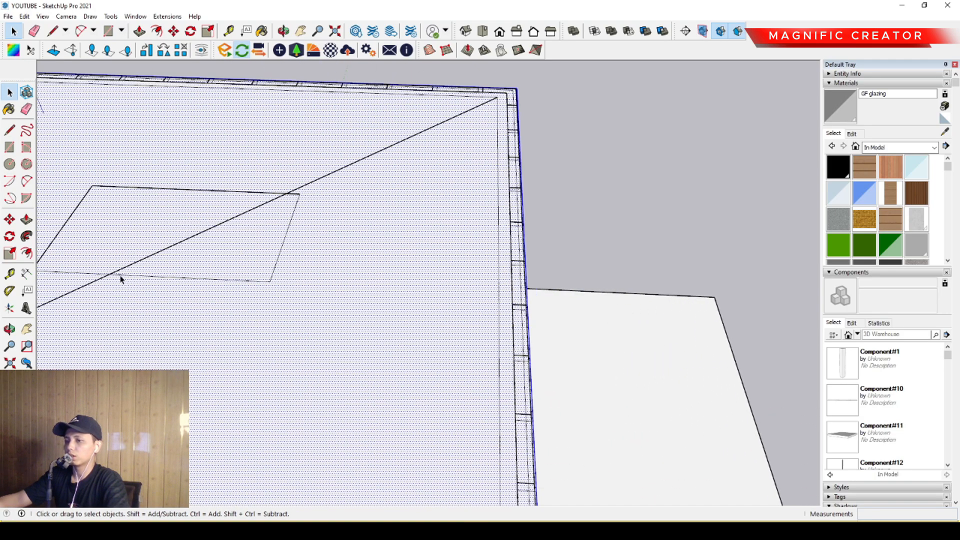
pyautogui.click(27, 253)
pyautogui.scroll(3, 470, 317)
pyautogui.click(541, 298)
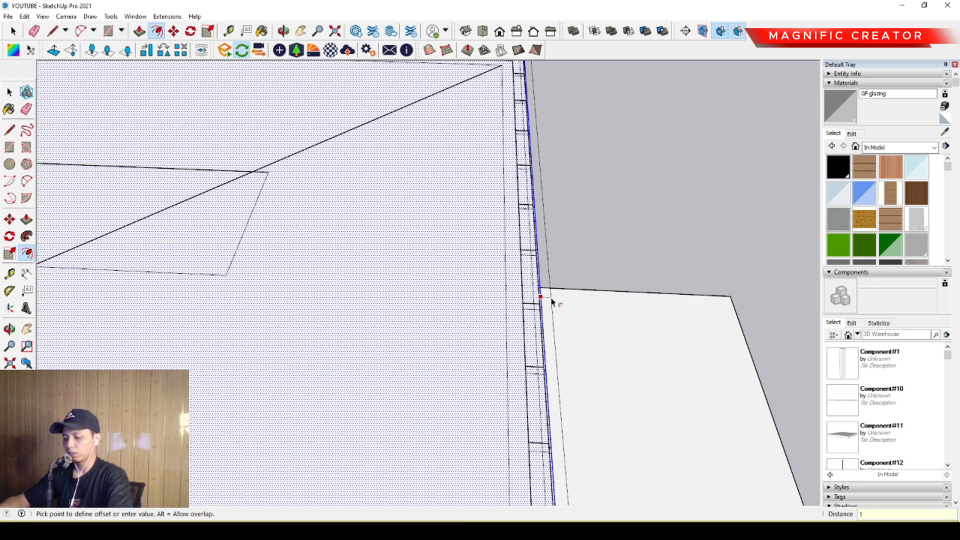
pyautogui.click(552, 300)
pyautogui.press('space')
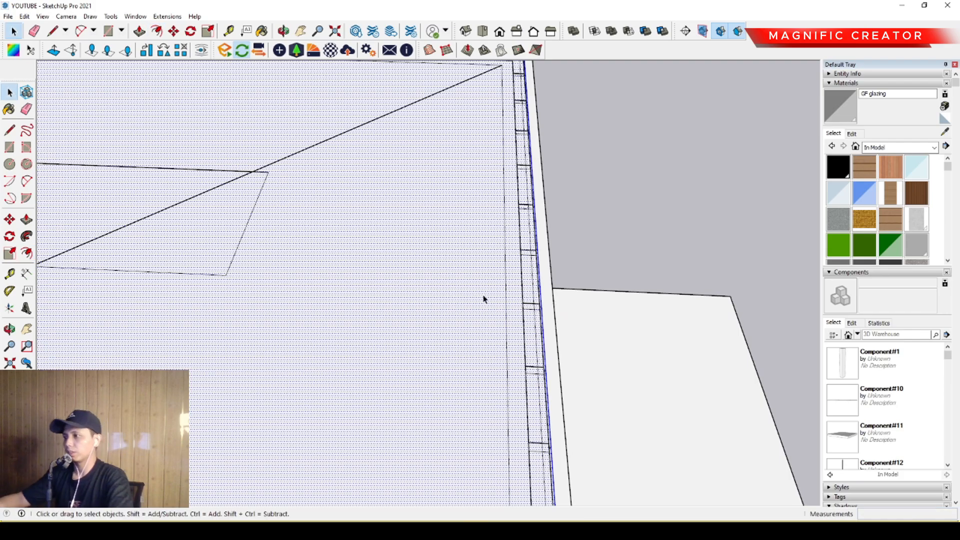
pyautogui.moveTo(503, 305)
pyautogui.mouseDown(button='middle')
pyautogui.moveTo(515, 307)
pyautogui.moveTo(511, 389)
pyautogui.moveTo(361, 247)
pyautogui.moveTo(351, 158)
pyautogui.moveTo(399, 231)
pyautogui.mouseUp(button='middle')
pyautogui.scroll(2, 351, 157)
pyautogui.scroll(1, 399, 231)
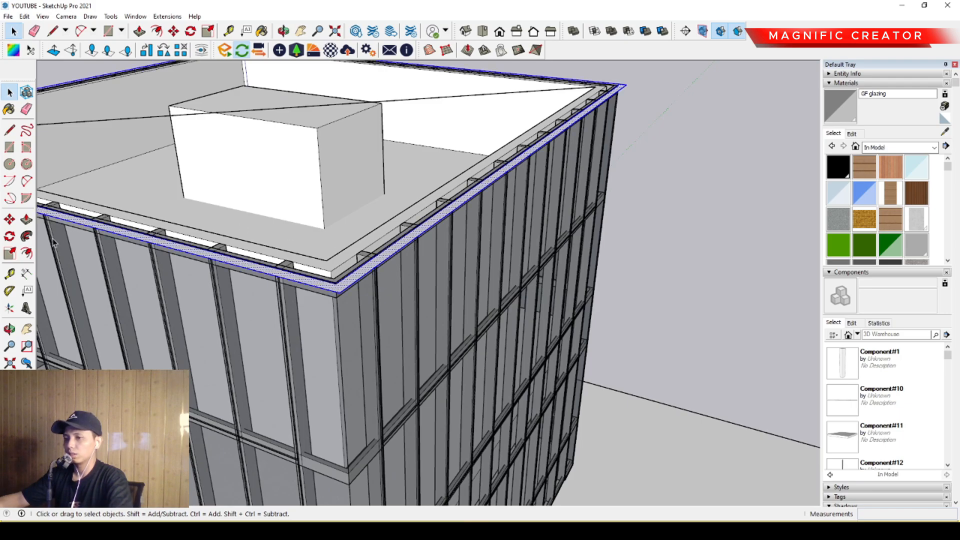
# - Push/Pull the rooftop ring down 11400 to the bottom of the upper facade, forming an outer shell
pyautogui.click(26, 220)
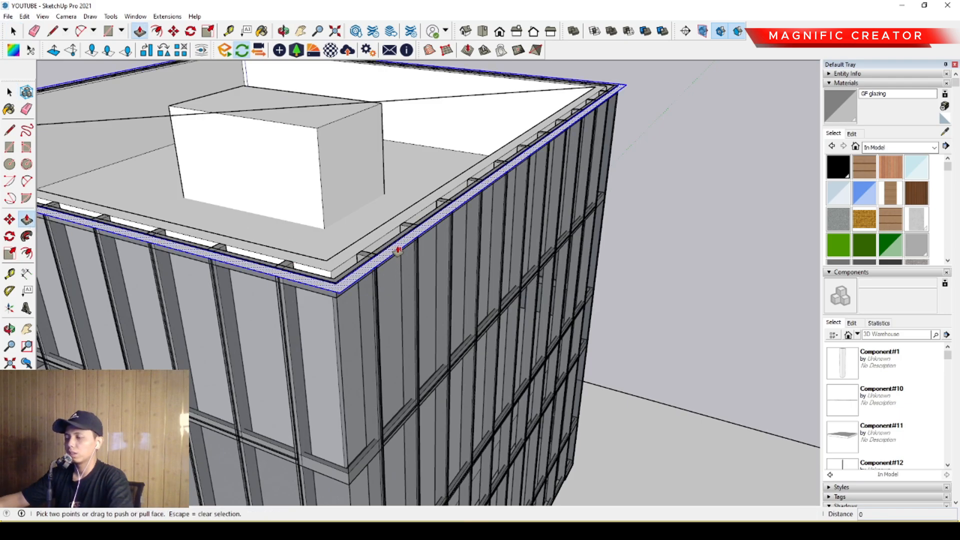
pyautogui.click(397, 252)
pyautogui.scroll(-1, 418, 372)
pyautogui.scroll(-1, 420, 437)
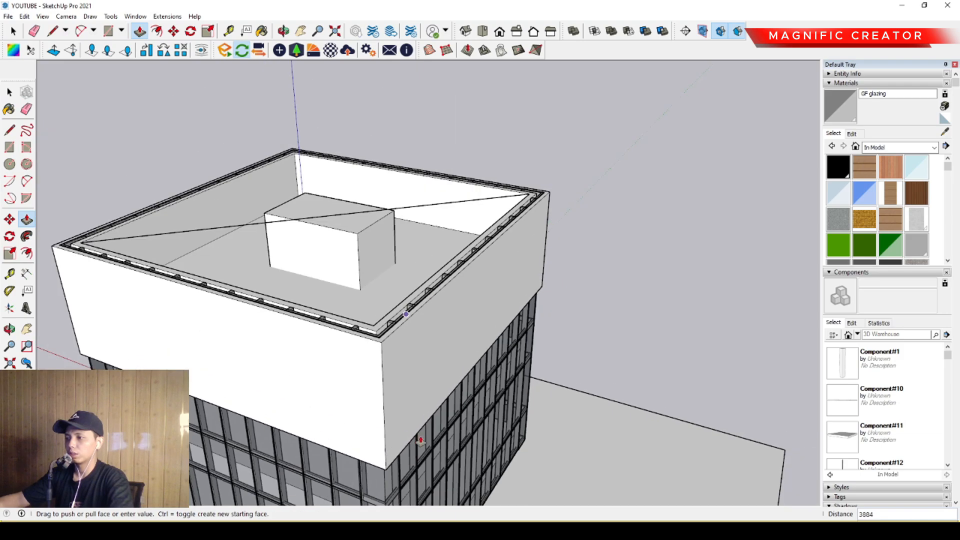
pyautogui.moveTo(421, 440); pyautogui.dragTo(409, 178, button='middle')
pyautogui.moveTo(415, 300); pyautogui.dragTo(428, 417, button='middle')
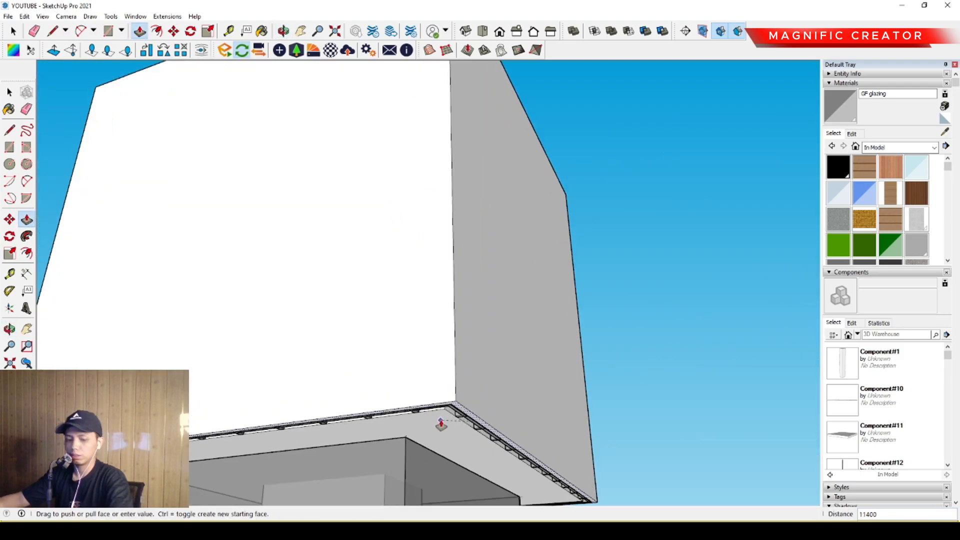
pyautogui.click(441, 420)
pyautogui.press('space')
# - Extend the bottom of the outer shell about 544 further down below the facade
pyautogui.scroll(2, 446, 417)
pyautogui.moveTo(446, 415)
pyautogui.mouseDown(button='middle')
pyautogui.moveTo(449, 330)
pyautogui.moveTo(463, 310)
pyautogui.moveTo(452, 338)
pyautogui.moveTo(422, 364)
pyautogui.moveTo(422, 326)
pyautogui.moveTo(424, 345)
pyautogui.mouseUp(button='middle')
pyautogui.press('p')
pyautogui.scroll(-1, 426, 346)
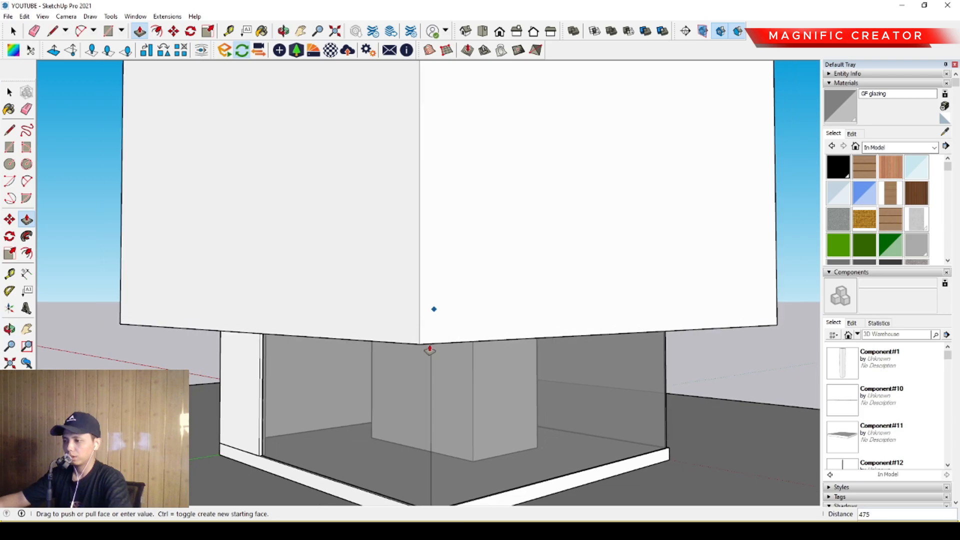
pyautogui.click(429, 352)
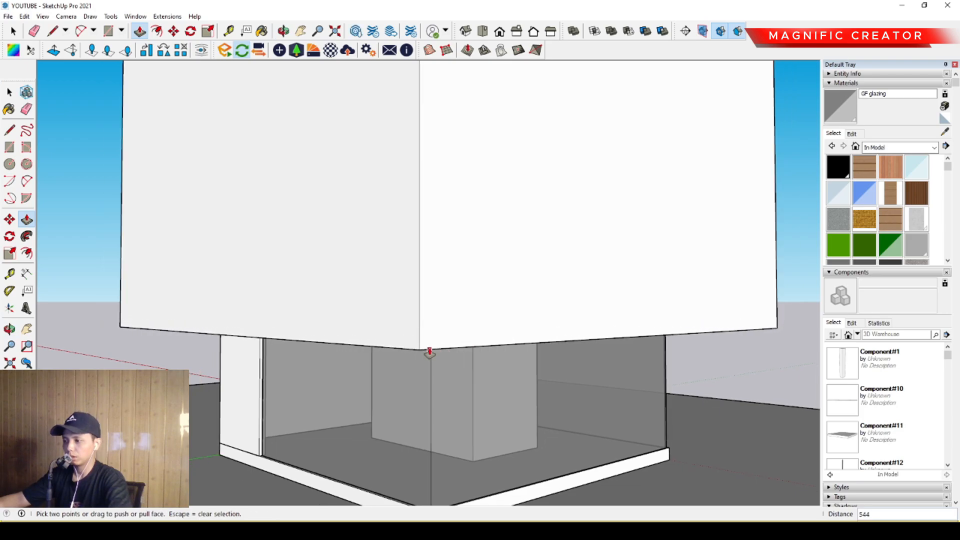
pyautogui.press('space')
# - Select the entire outer shell around the upper floors and make it a group
pyautogui.scroll(-1, 405, 361)
pyautogui.moveTo(405, 361); pyautogui.dragTo(340, 366, button='middle')
pyautogui.scroll(-3, 334, 367)
pyautogui.scroll(-2, 334, 367)
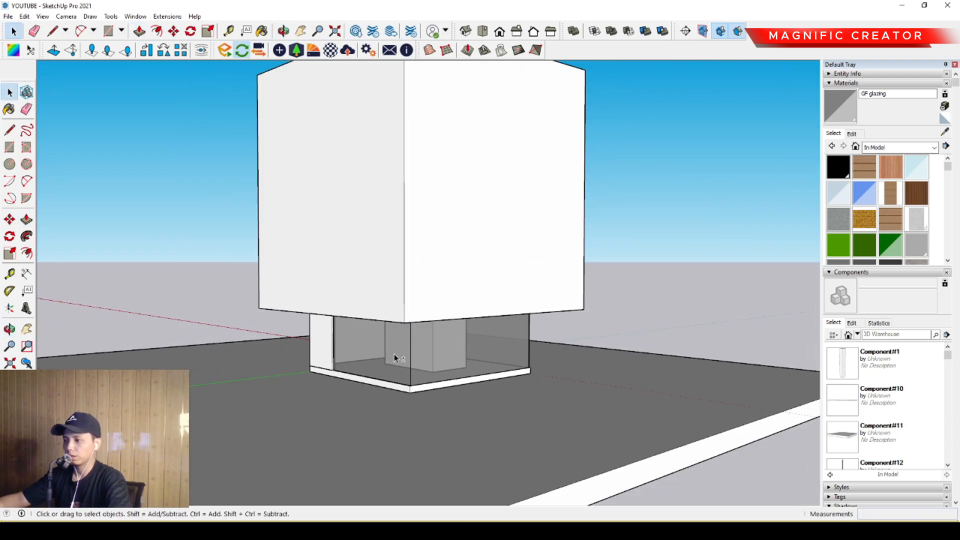
pyautogui.moveTo(396, 358); pyautogui.dragTo(385, 273, button='middle')
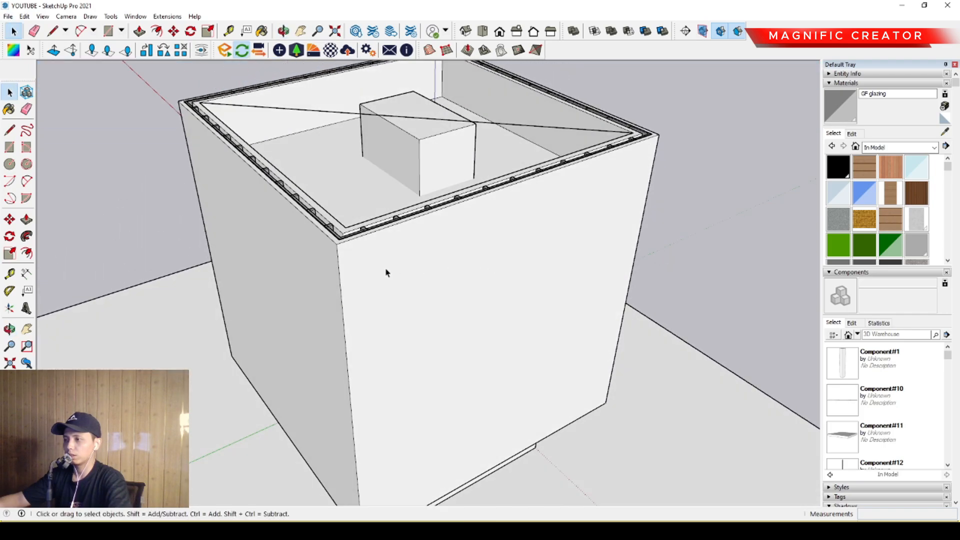
pyautogui.tripleClick(306, 228)
pyautogui.press('g')
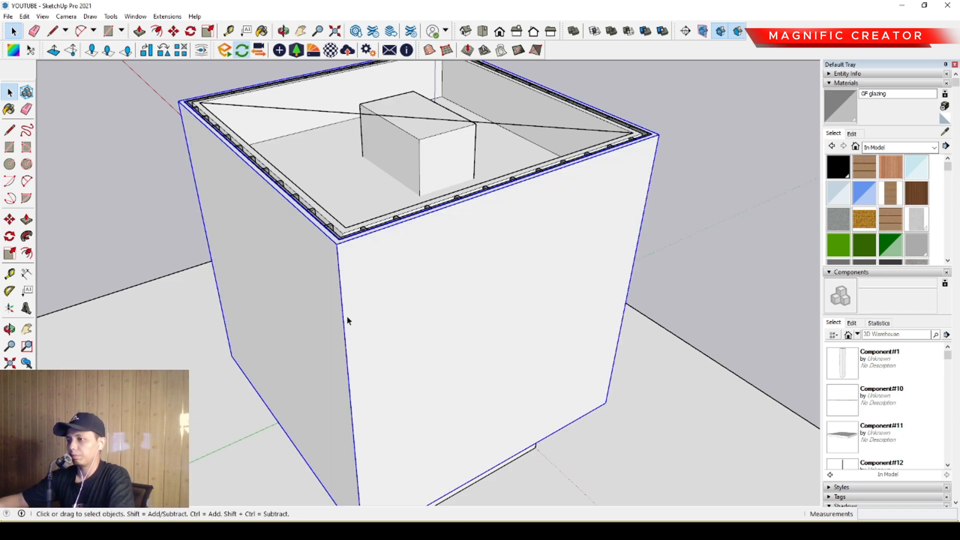
# - Open the outer shell group for editing and select the whole shell at the face away from the ground-floor entrance side
pyautogui.scroll(-3, 347, 316)
pyautogui.moveTo(332, 332); pyautogui.dragTo(433, 309, button='middle')
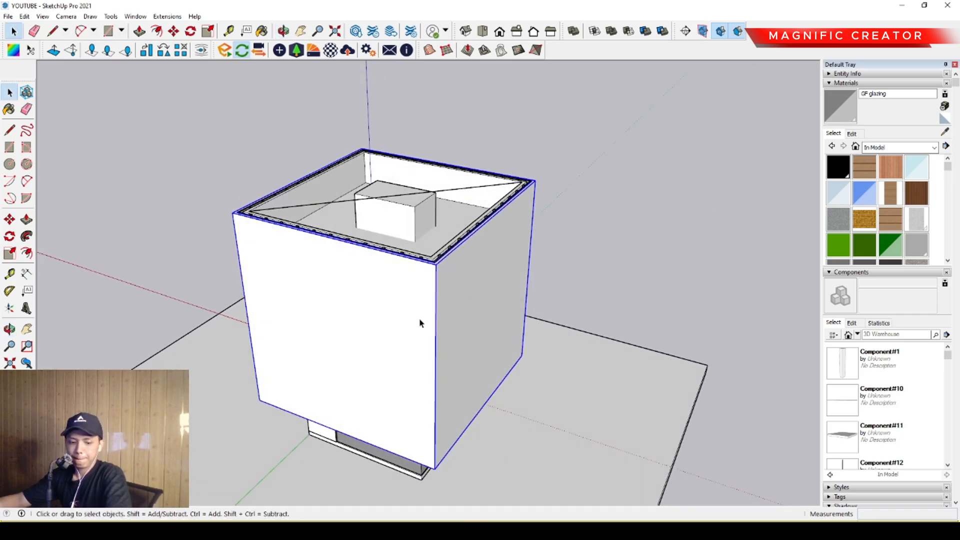
pyautogui.moveTo(390, 330); pyautogui.dragTo(318, 337, button='middle')
pyautogui.scroll(2, 318, 336)
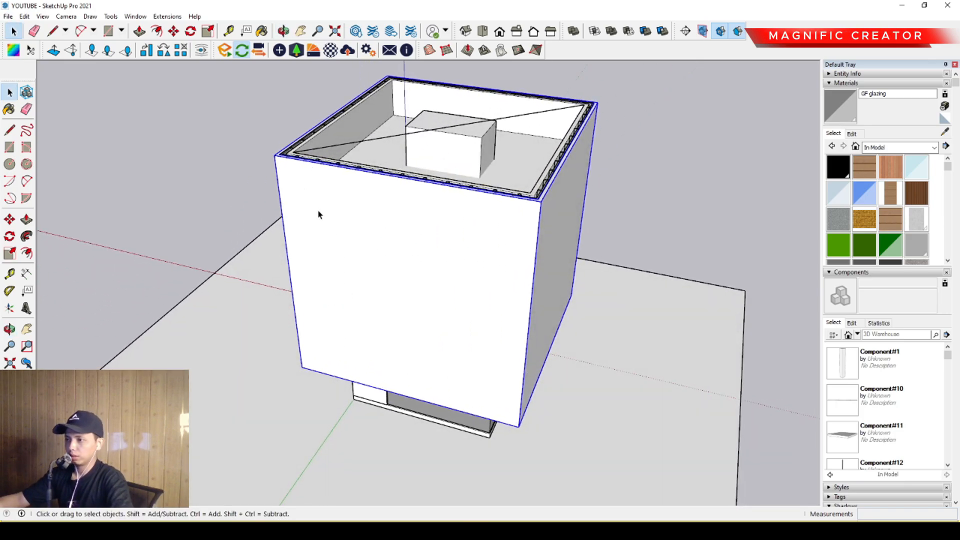
pyautogui.moveTo(332, 211)
pyautogui.mouseDown(button='middle')
pyautogui.moveTo(316, 210)
pyautogui.moveTo(317, 189)
pyautogui.moveTo(360, 188)
pyautogui.moveTo(326, 200)
pyautogui.mouseUp(button='middle')
pyautogui.scroll(2, 318, 189)
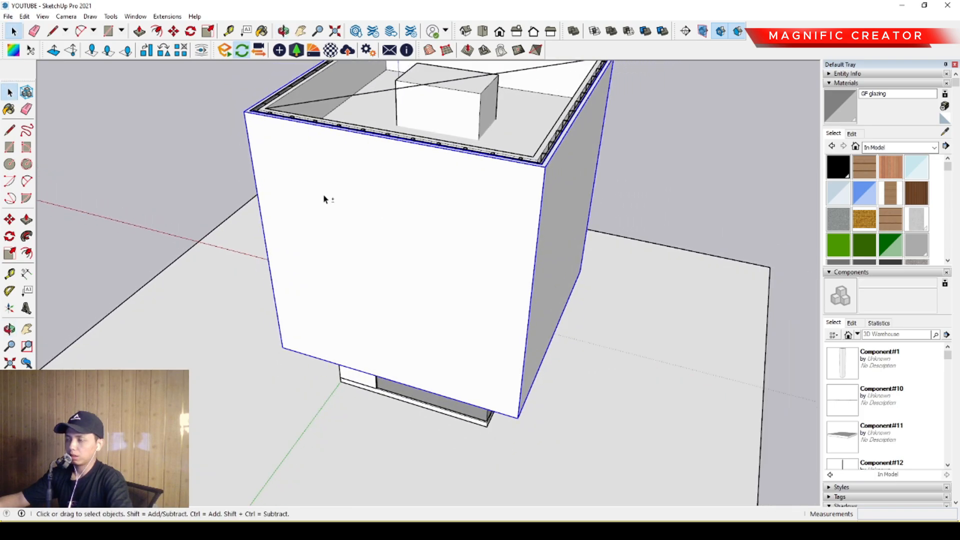
pyautogui.scroll(2, 302, 181)
pyautogui.doubleClick(295, 163)
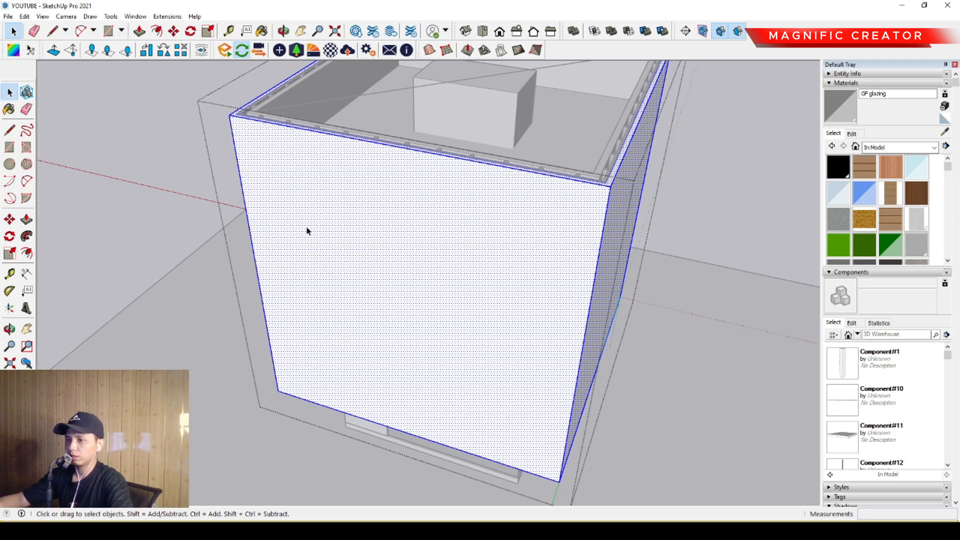
# - Draw two neighbouring triangles near the upper-left corner of the shell face, the first with an upper edge about 2029 long
pyautogui.click(10, 131)
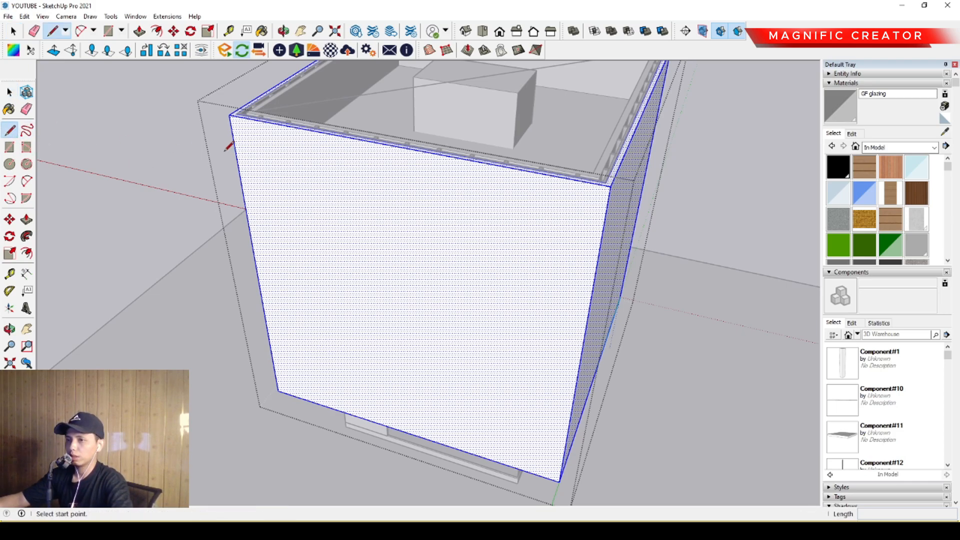
pyautogui.scroll(3, 288, 134)
pyautogui.click(257, 133)
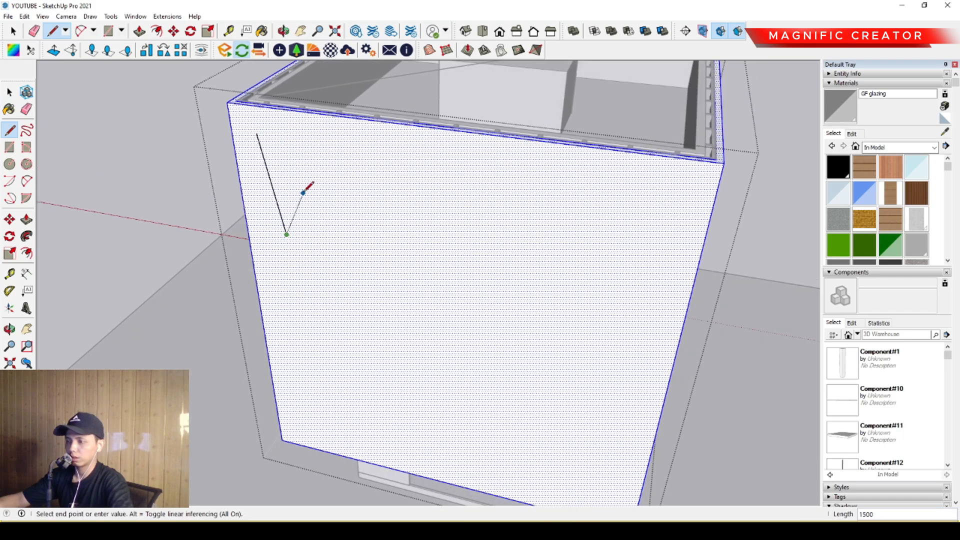
pyautogui.click(257, 132)
pyautogui.click(339, 178)
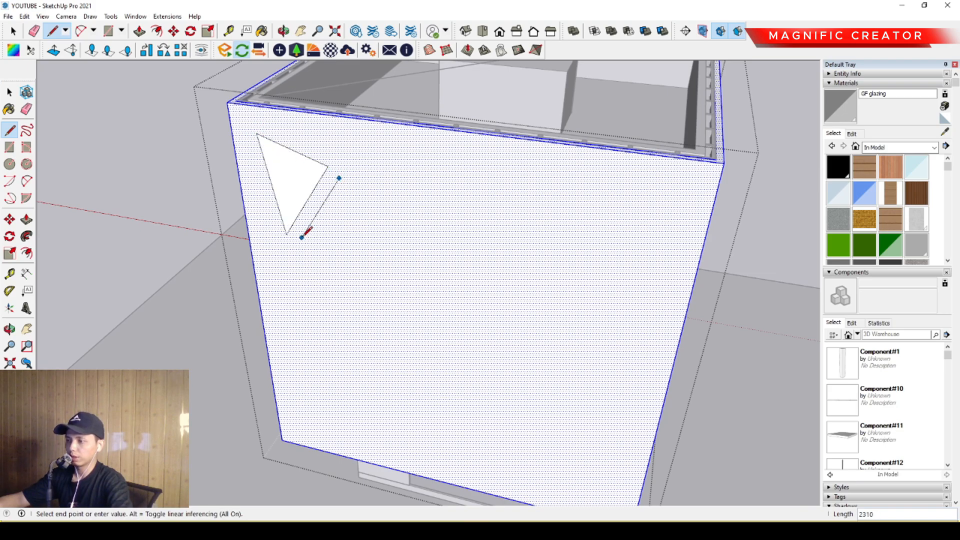
pyautogui.click(339, 178)
pyautogui.click(272, 249)
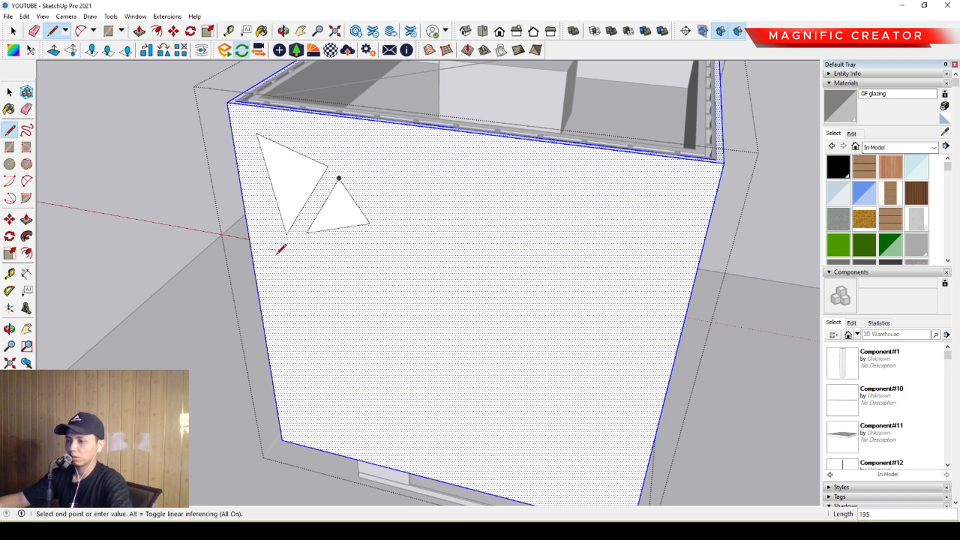
pyautogui.click(269, 299)
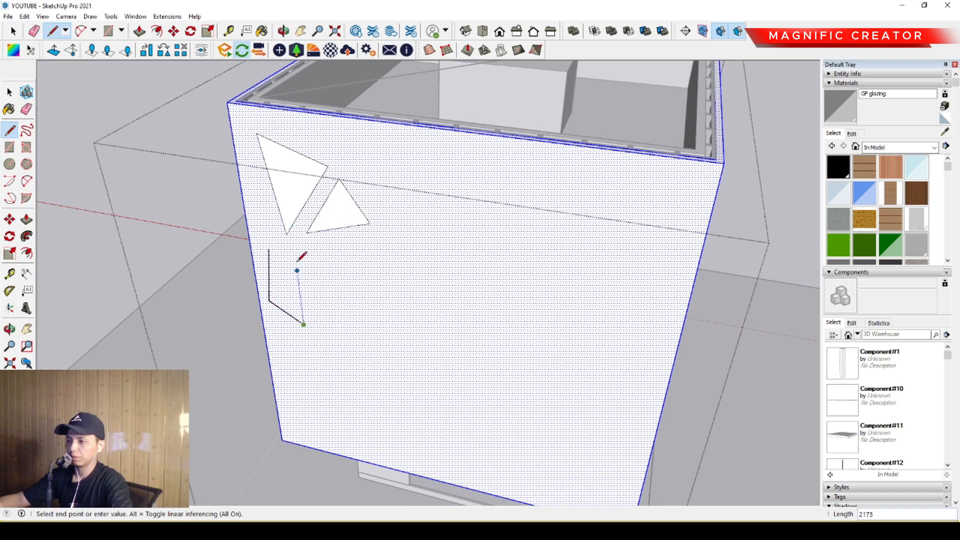
pyautogui.click(274, 249)
pyautogui.moveTo(316, 253)
pyautogui.mouseDown(button='middle')
pyautogui.moveTo(259, 392)
pyautogui.moveTo(319, 302)
pyautogui.moveTo(300, 259)
pyautogui.mouseUp(button='middle')
pyautogui.scroll(3, 292, 239)
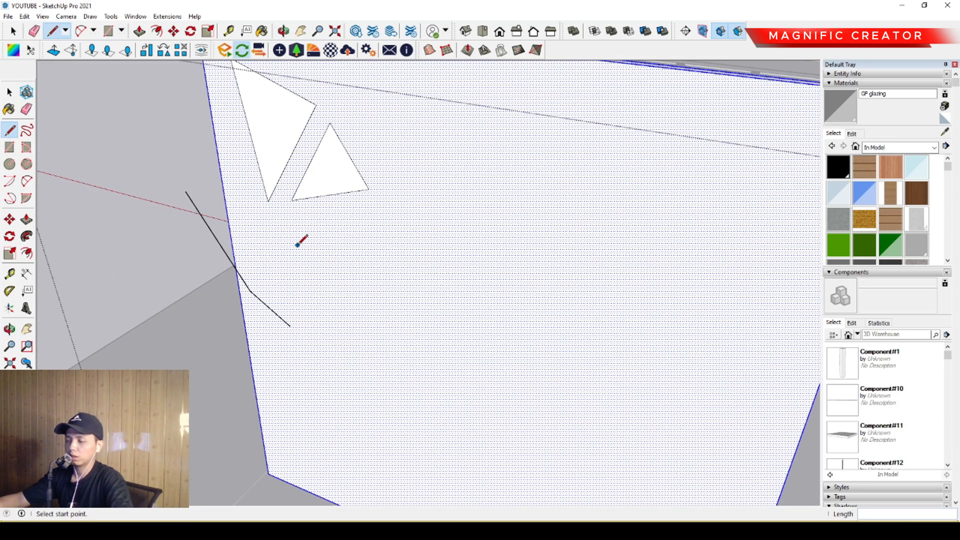
# - Draw a triangle flat on the shell face below the first triangle, with a left edge about 2308 long
pyautogui.scroll(2, 274, 224)
pyautogui.click(270, 223)
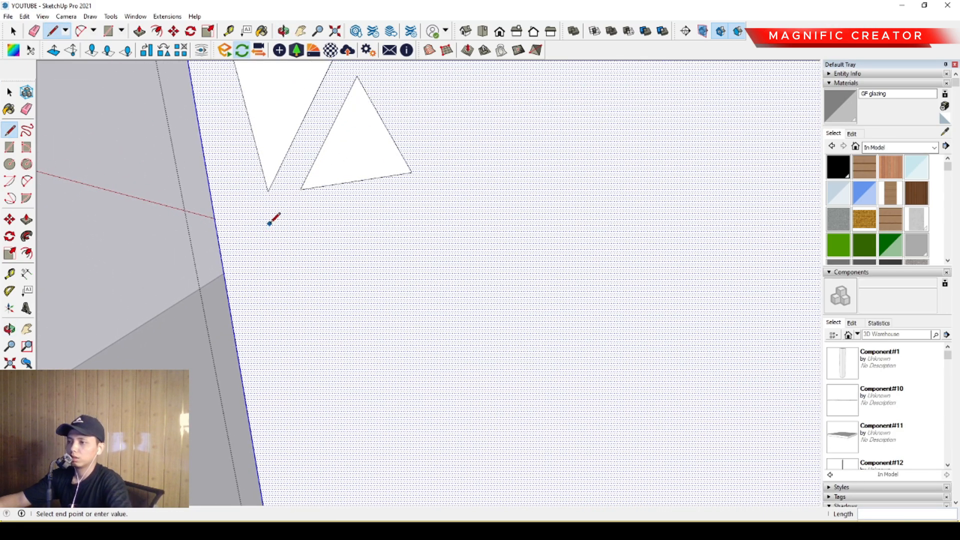
pyautogui.click(249, 325)
pyautogui.click(325, 375)
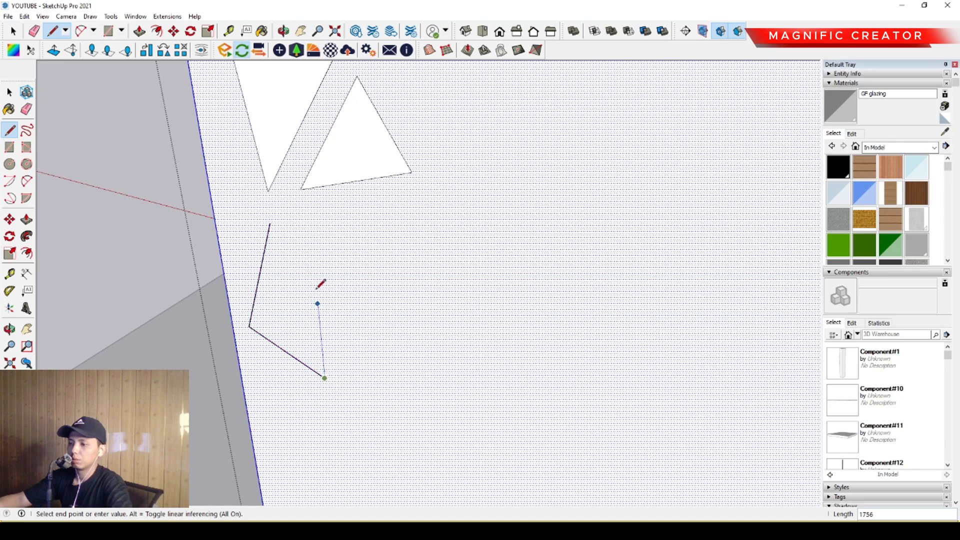
pyautogui.click(270, 223)
pyautogui.press('space')
# - Draw a four-sided shape beside the second-row triangle, with a top edge about 1029 and a bottom edge about 2099 long
pyautogui.scroll(-5, 338, 290)
pyautogui.moveTo(339, 290); pyautogui.dragTo(420, 165, button='middle')
pyautogui.scroll(3, 420, 165)
pyautogui.press('l')
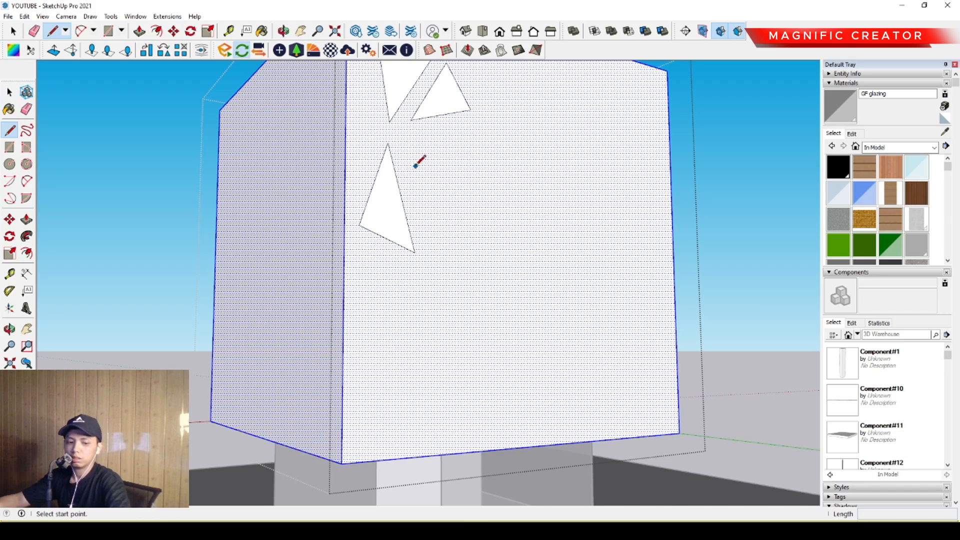
pyautogui.click(416, 149)
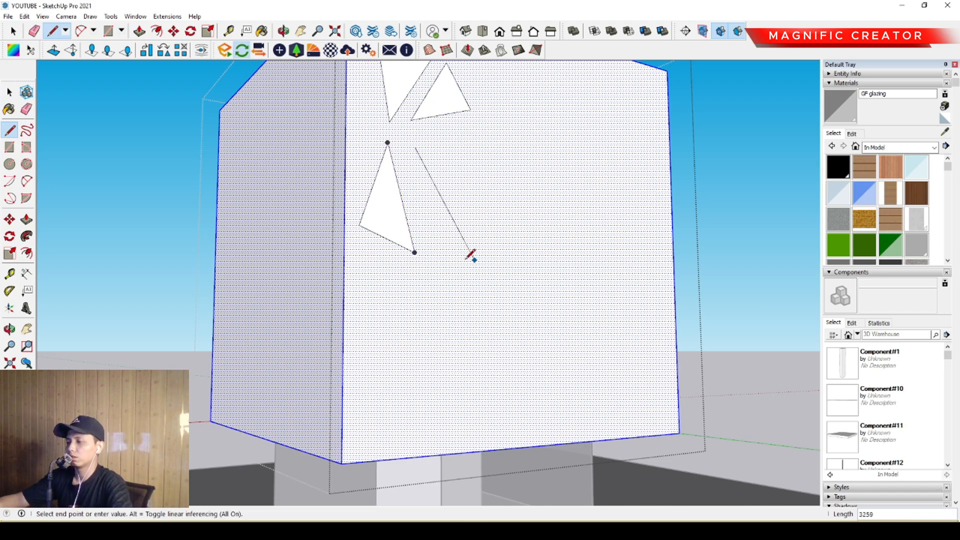
pyautogui.click(423, 271)
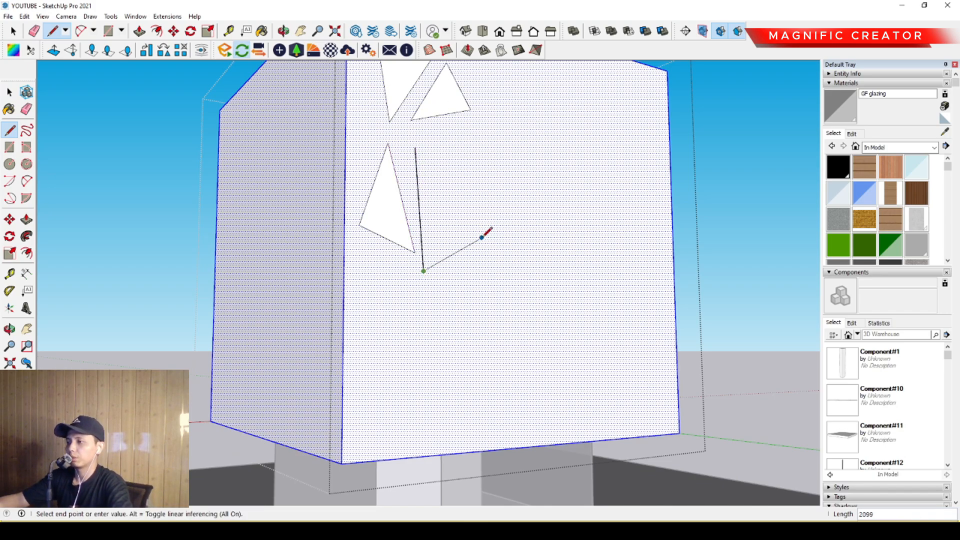
pyautogui.click(417, 148)
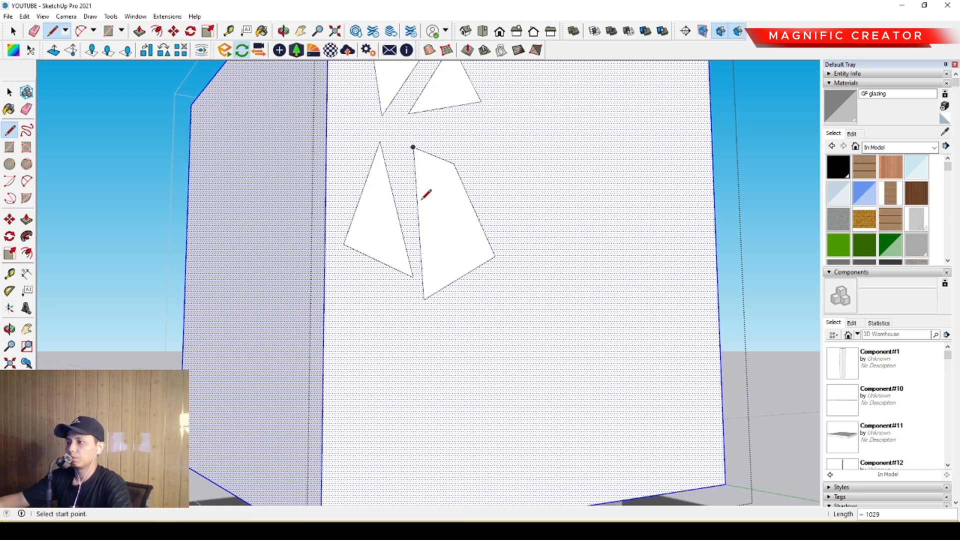
# - Draw a third row of two triangles on the shell face, the outer one with a left edge about 1986 long
pyautogui.moveTo(422, 197); pyautogui.dragTo(436, 222, button='middle')
pyautogui.scroll(2, 425, 220)
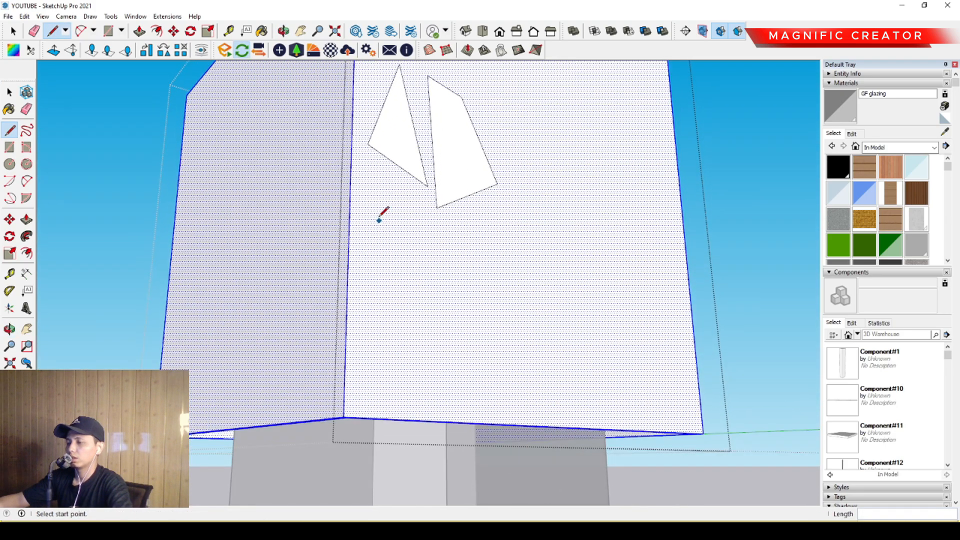
pyautogui.click(392, 202)
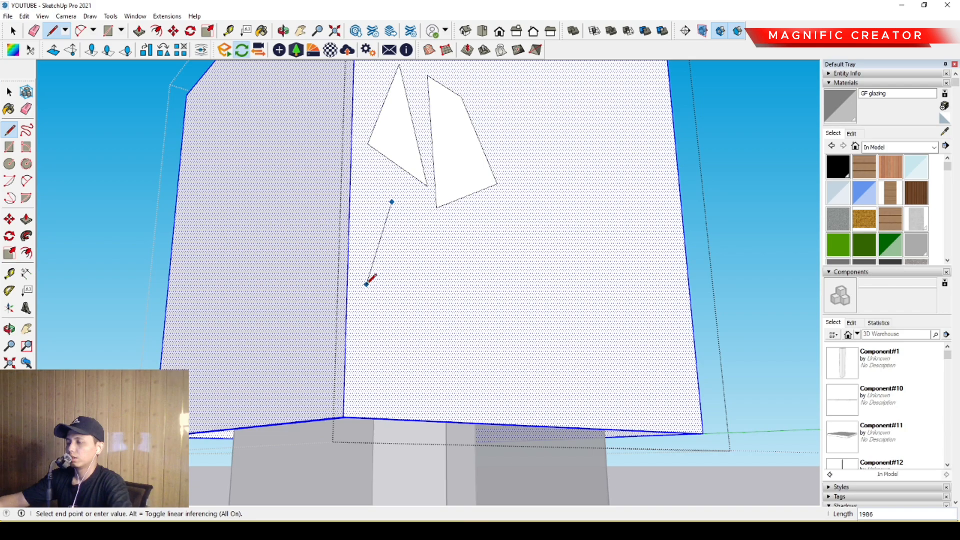
pyautogui.click(428, 317)
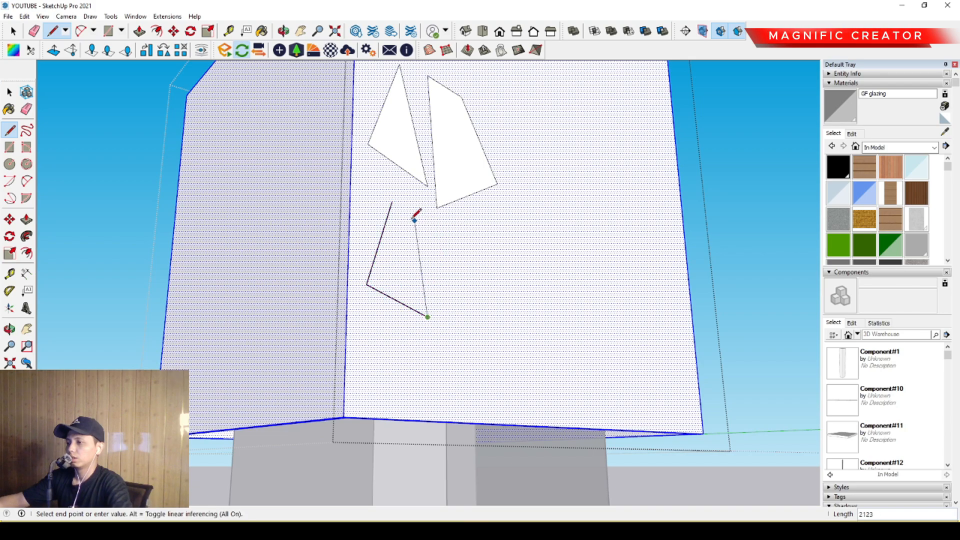
pyautogui.click(392, 202)
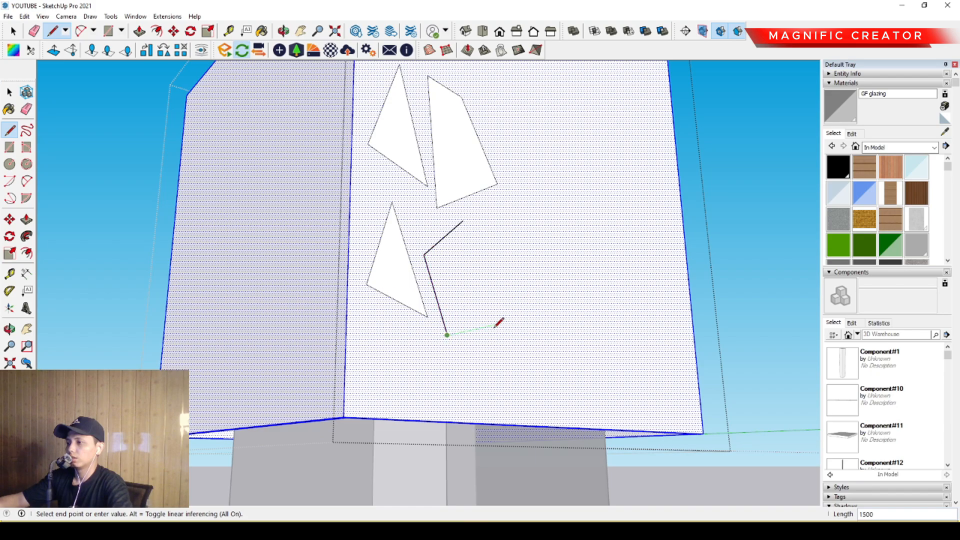
pyautogui.click(464, 220)
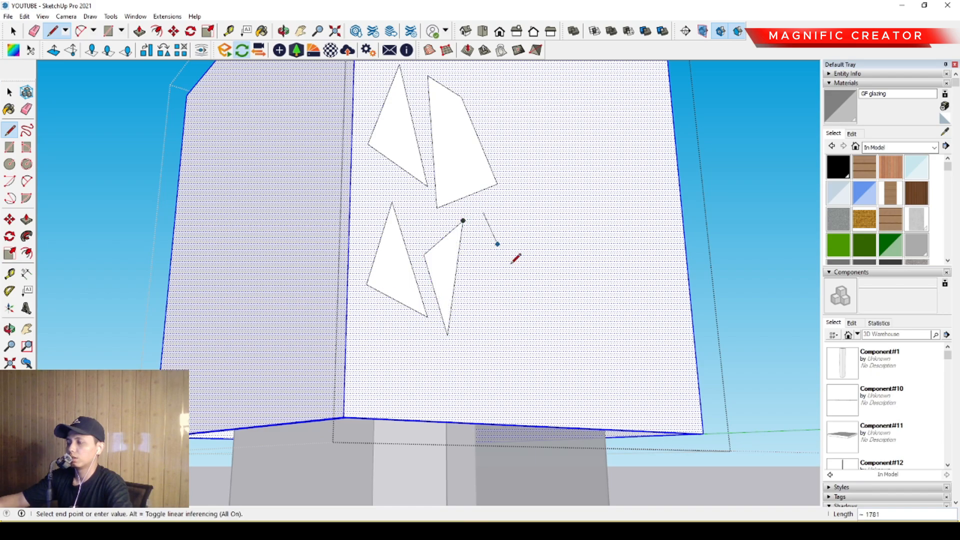
pyautogui.click(518, 296)
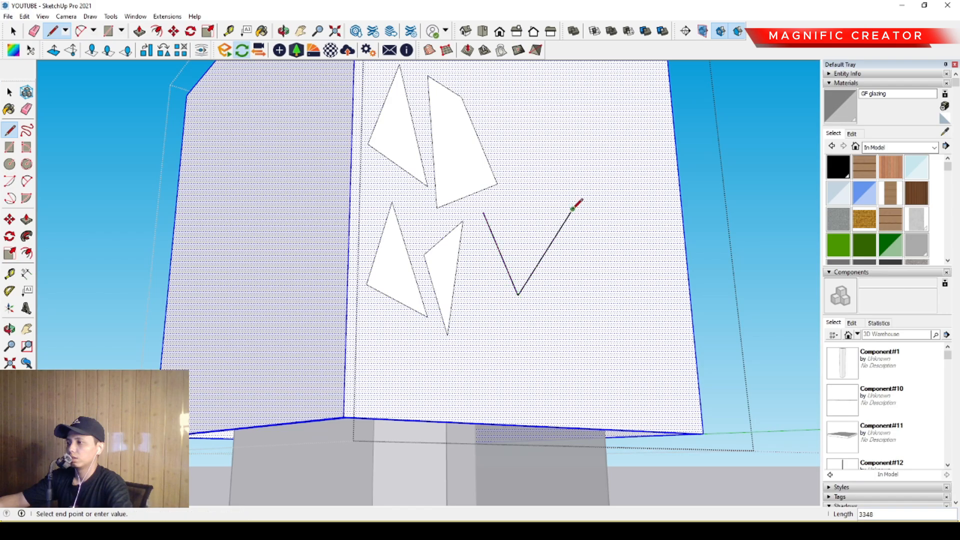
pyautogui.click(575, 209)
pyautogui.click(484, 213)
pyautogui.scroll(-2, 545, 248)
pyautogui.scroll(-3, 549, 244)
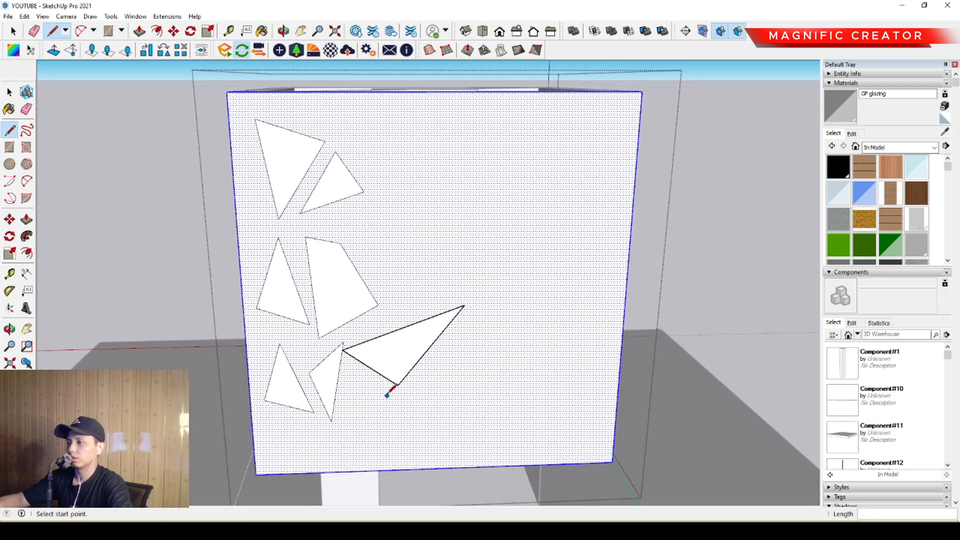
pyautogui.moveTo(386, 390); pyautogui.dragTo(435, 325, button='middle')
pyautogui.hotkey('ctrl', 'z')
pyautogui.hotkey('ctrl', 'z')
pyautogui.hotkey('ctrl', 'z')
# - Examine the drawn shapes from several angles to check that they lie flat on the shell face
pyautogui.scroll(2, 307, 336)
pyautogui.scroll(-3, 300, 298)
pyautogui.scroll(2, 300, 229)
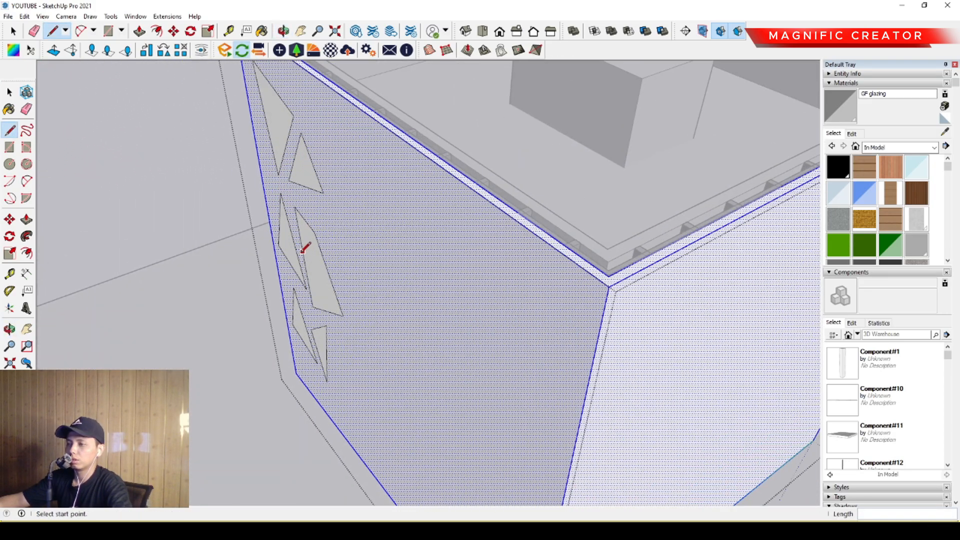
pyautogui.moveTo(311, 250); pyautogui.dragTo(396, 204, button='middle')
pyautogui.scroll(-2, 350, 259)
pyautogui.moveTo(350, 259); pyautogui.dragTo(373, 287, button='middle')
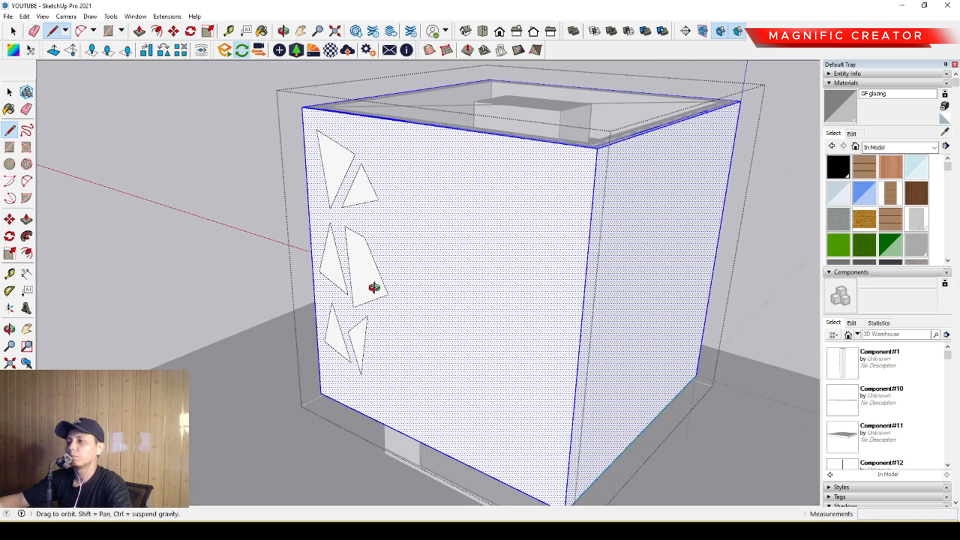
pyautogui.scroll(2, 465, 240)
pyautogui.moveTo(467, 242); pyautogui.dragTo(341, 281, button='middle')
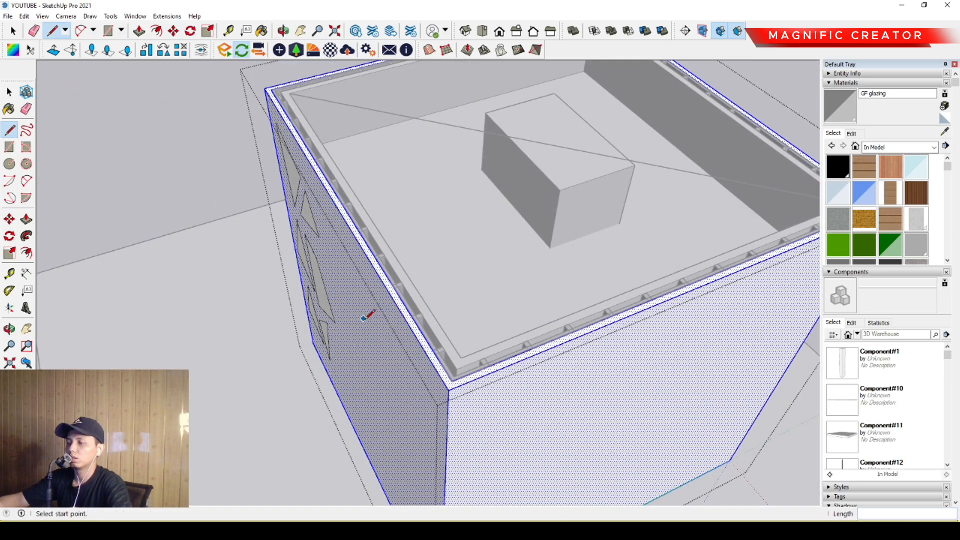
pyautogui.moveTo(364, 319); pyautogui.dragTo(453, 223, button='middle')
pyautogui.scroll(2, 378, 223)
pyautogui.moveTo(378, 223); pyautogui.dragTo(448, 261, button='middle')
pyautogui.scroll(-2, 432, 229)
pyautogui.scroll(-2, 423, 254)
# - Draw a narrow triangle near the upper-right corner of the same shell face, with its longest side about 2417
pyautogui.scroll(2, 415, 226)
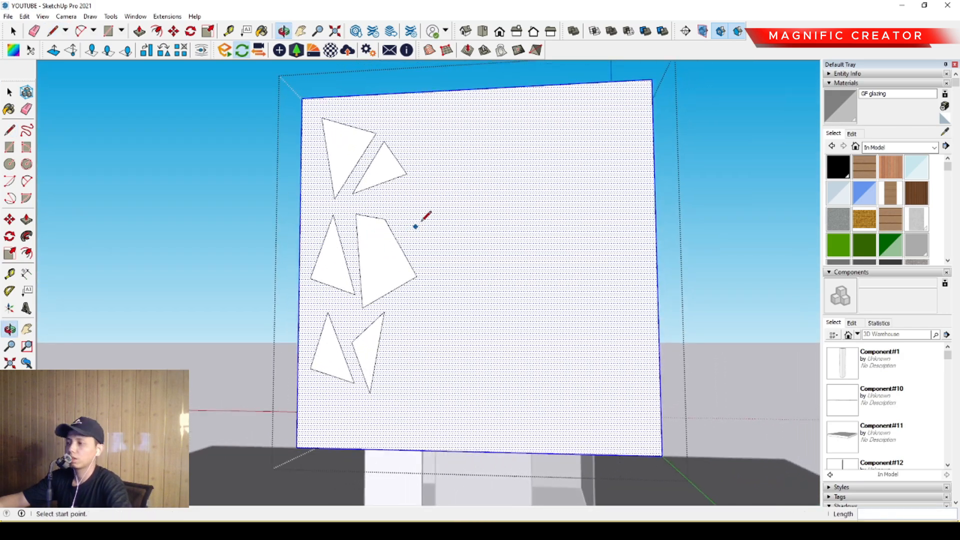
pyautogui.scroll(2, 415, 227)
pyautogui.click(604, 133)
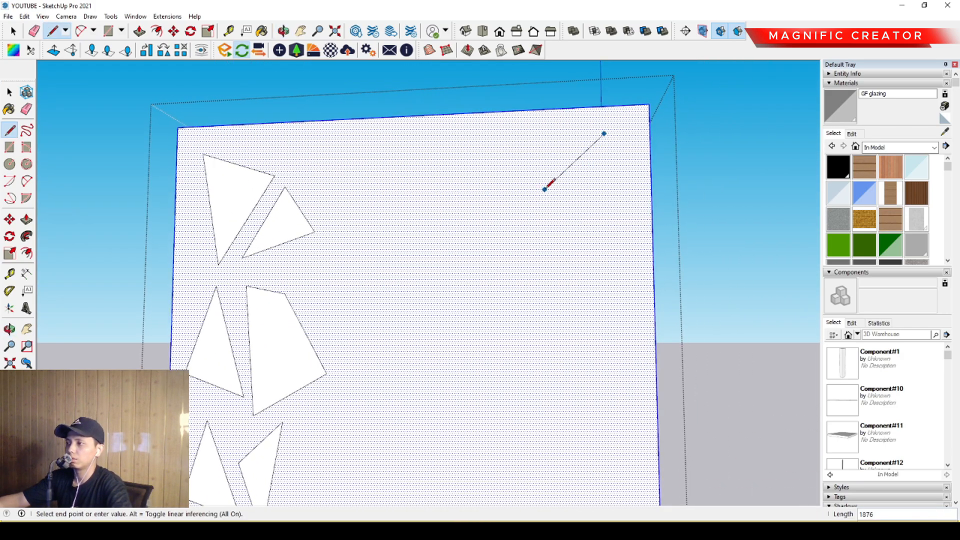
pyautogui.scroll(1, 559, 220)
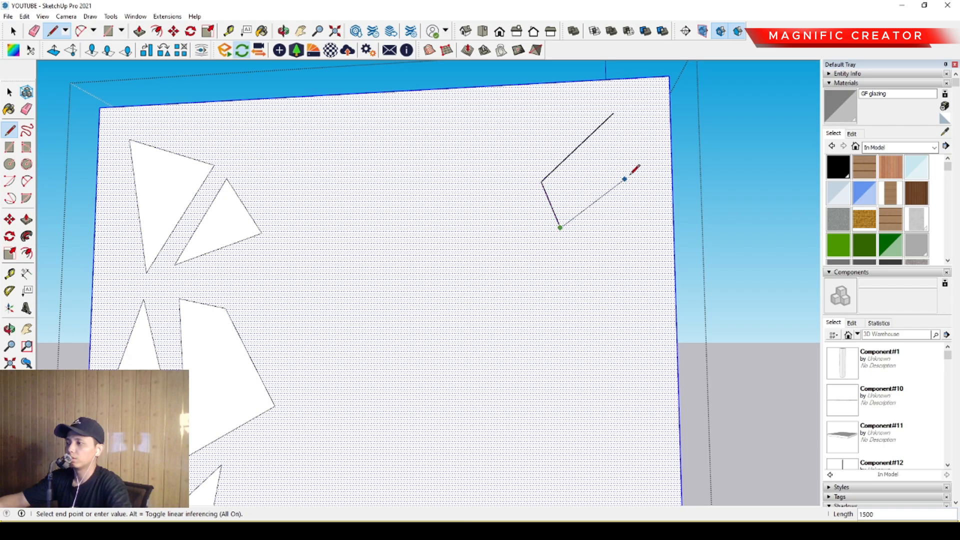
pyautogui.click(614, 112)
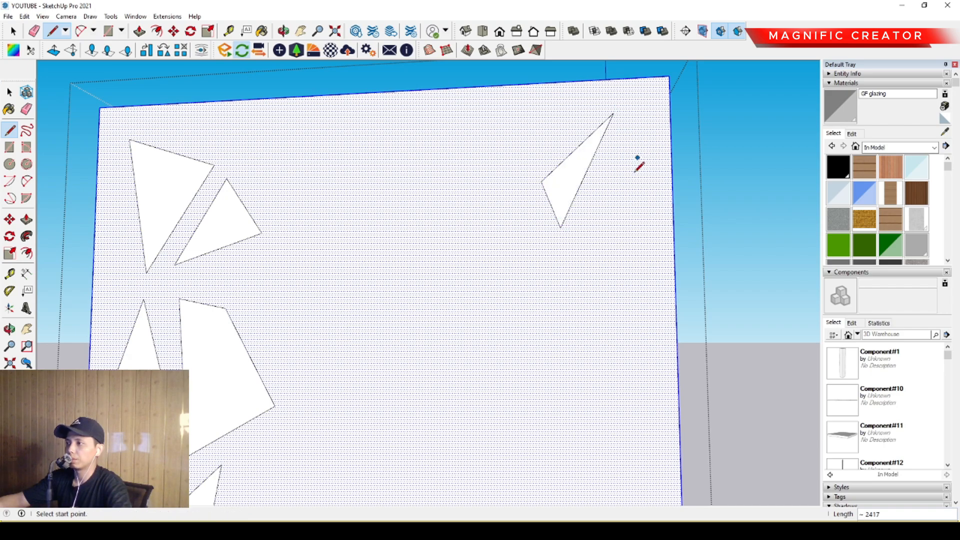
pyautogui.press('space')
pyautogui.press('l')
pyautogui.click(614, 140)
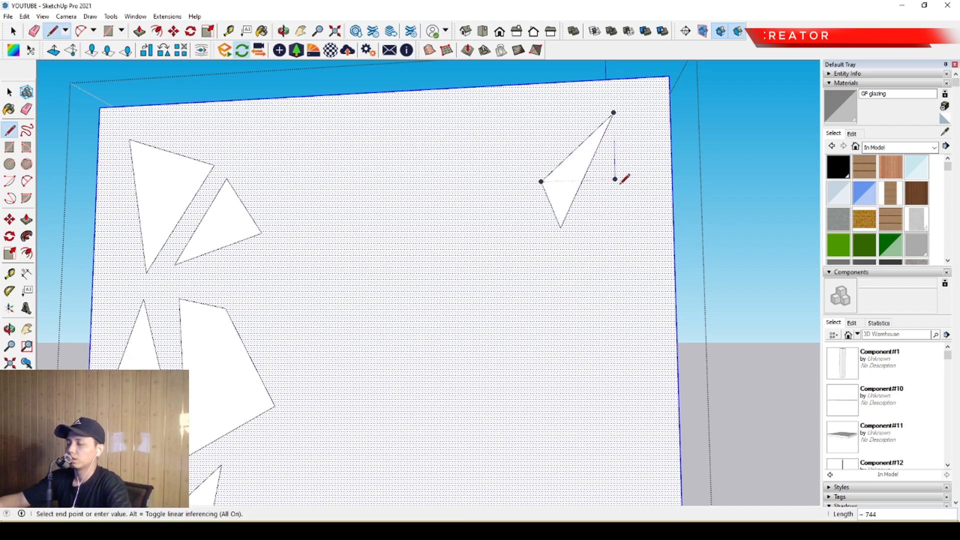
pyautogui.press('space')
# - Draw a larger triangle just below the upper-right one, with its side nearest the shell's edge about 3675 long
pyautogui.press('l')
pyautogui.click(627, 161)
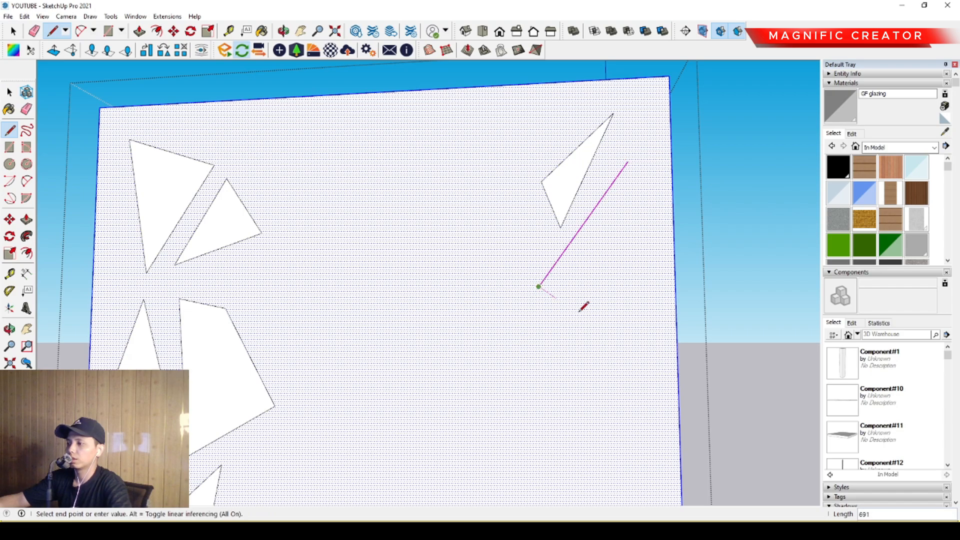
pyautogui.click(627, 161)
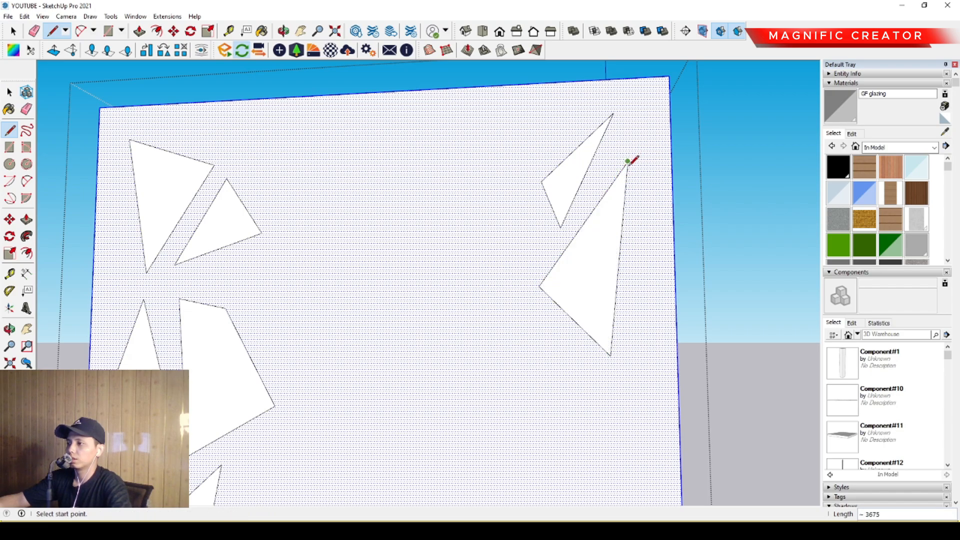
pyautogui.press('space')
# - Draw a triangle on the shell face inward of the two upper-right triangles, with its lower edge about 1899 long
pyautogui.press('l')
pyautogui.click(531, 230)
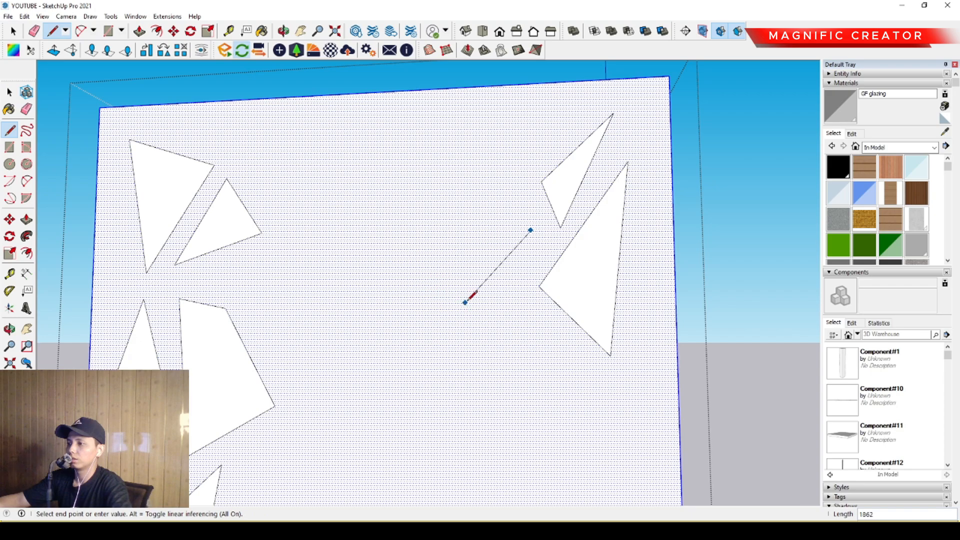
pyautogui.click(523, 302)
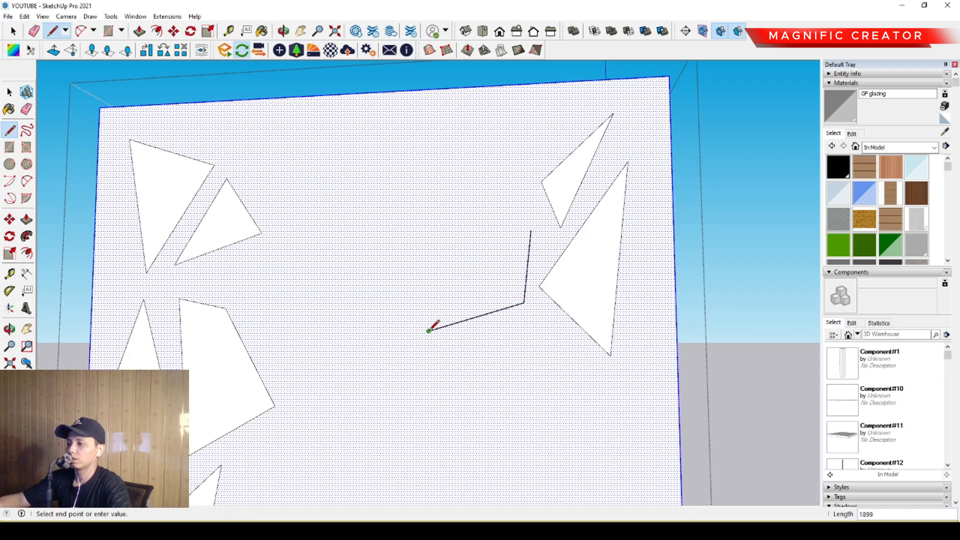
pyautogui.click(429, 331)
pyautogui.click(530, 230)
pyautogui.press('space')
# - Draw a wide triangle alongside the previous one, its long upper edge reaching toward the middle of the shell face
pyautogui.press('l')
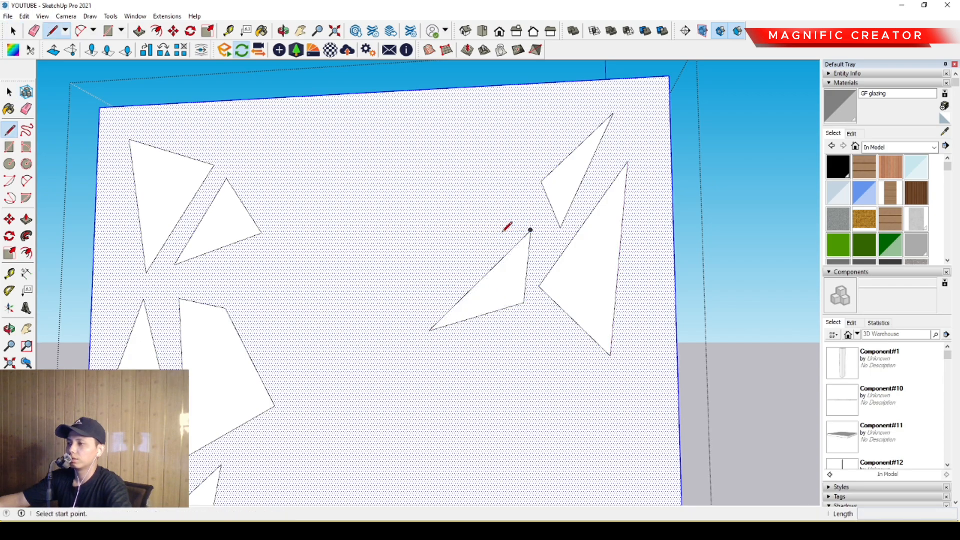
pyautogui.click(507, 232)
pyautogui.click(384, 326)
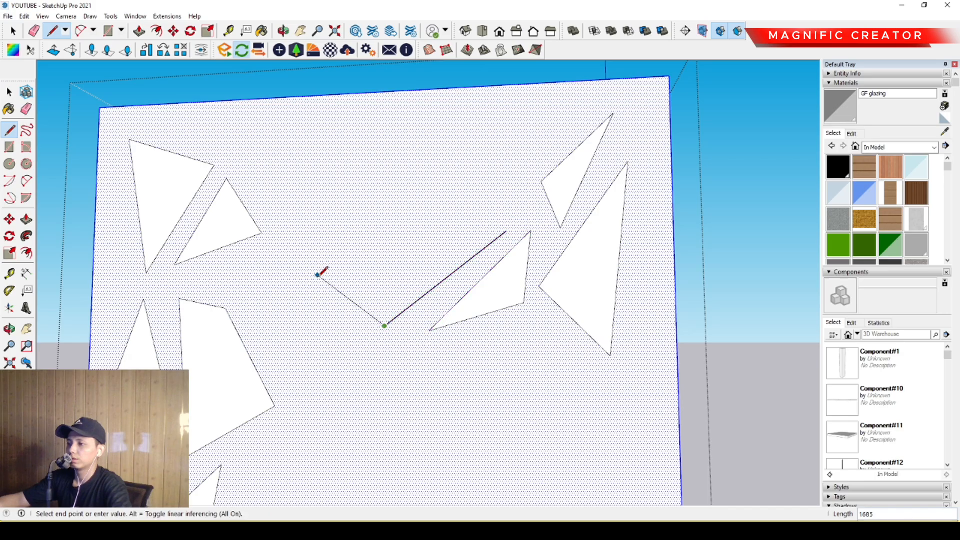
pyautogui.click(299, 271)
pyautogui.click(506, 231)
pyautogui.scroll(-5, 467, 272)
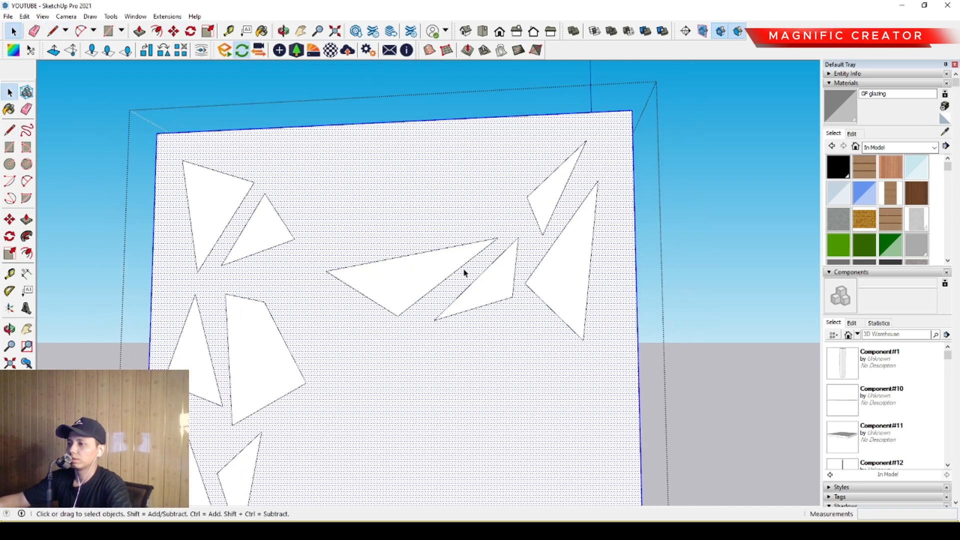
pyautogui.moveTo(493, 285); pyautogui.dragTo(480, 332, button='middle')
pyautogui.press('space')
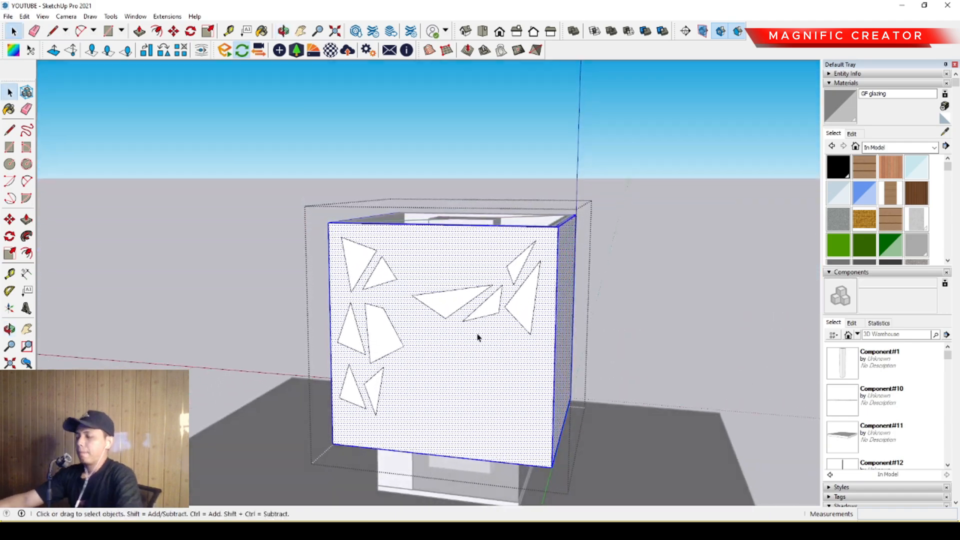
# - Draw a triangle between the upper-left shapes and the wide central triangle, with its longest side about 3584
pyautogui.scroll(8, 422, 283)
pyautogui.press('l')
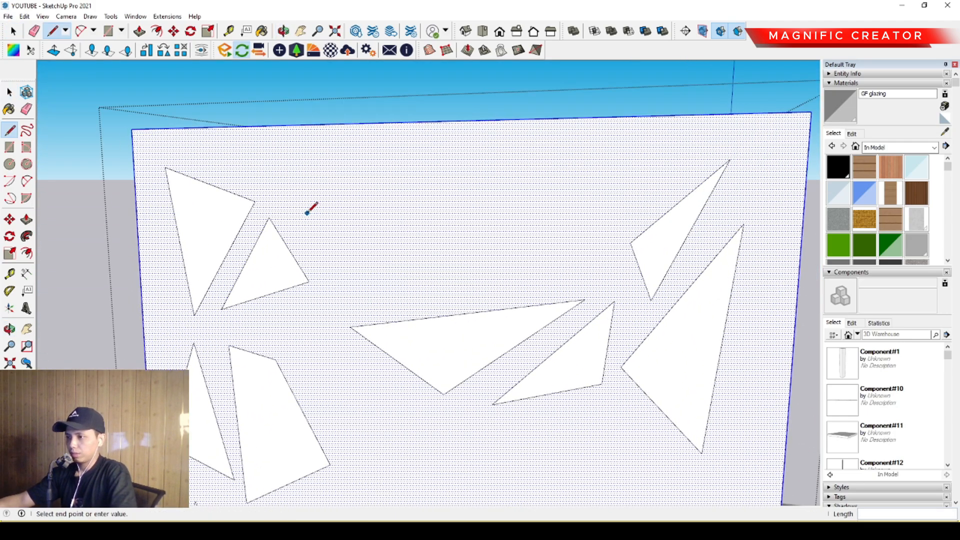
pyautogui.click(307, 214)
pyautogui.click(336, 312)
pyautogui.click(487, 292)
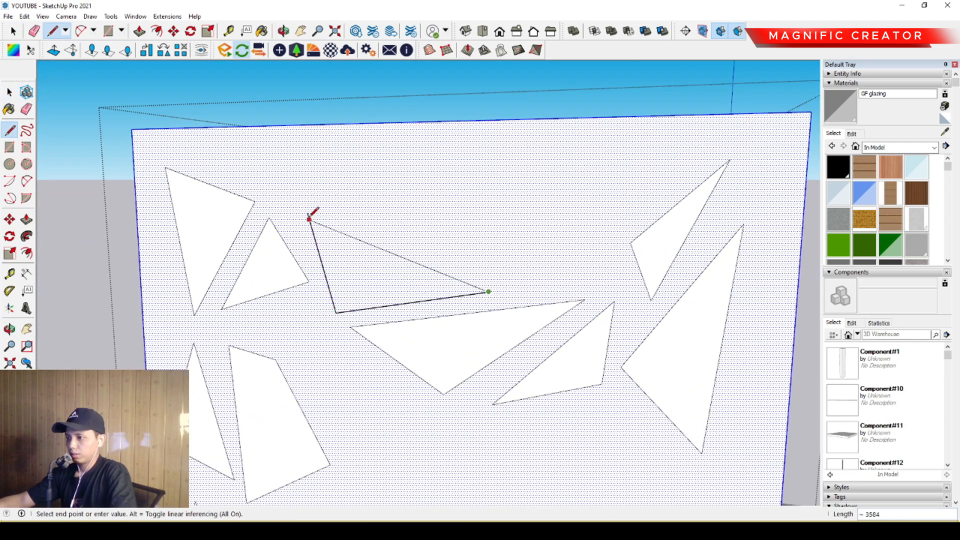
pyautogui.click(308, 214)
# - Draw a flat triangle near the face's upper edge, above the previous triangle, with its lower-right side about 2466 long
pyautogui.click(308, 214)
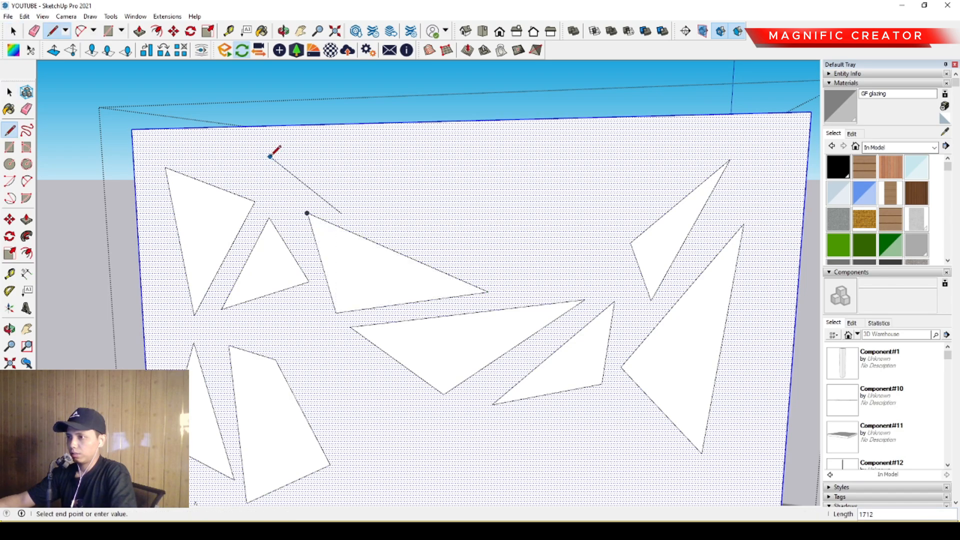
pyautogui.click(269, 156)
pyautogui.click(474, 183)
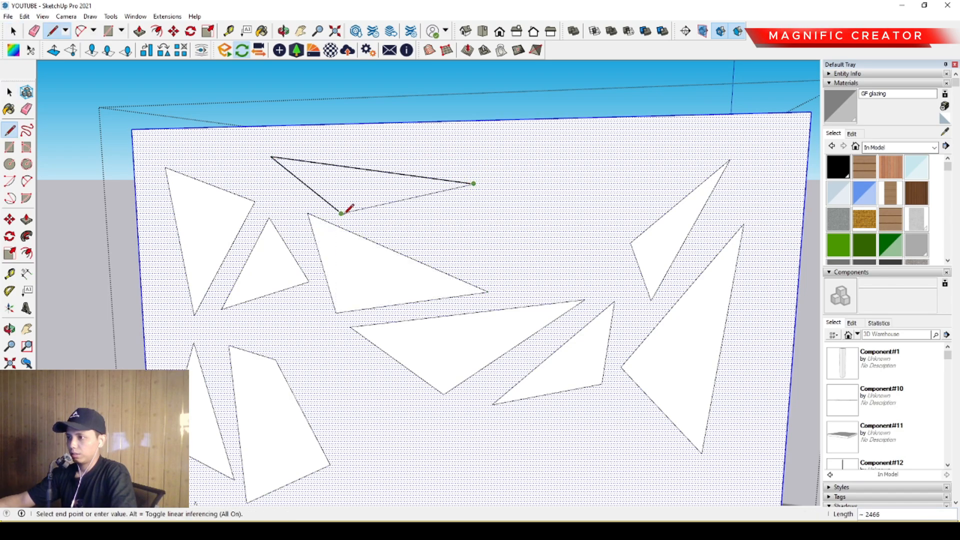
pyautogui.click(341, 213)
pyautogui.press('space')
# - Draw a long narrow triangle slanting down between the flat top triangle and the wide central triangle
pyautogui.press('l')
pyautogui.click(341, 213)
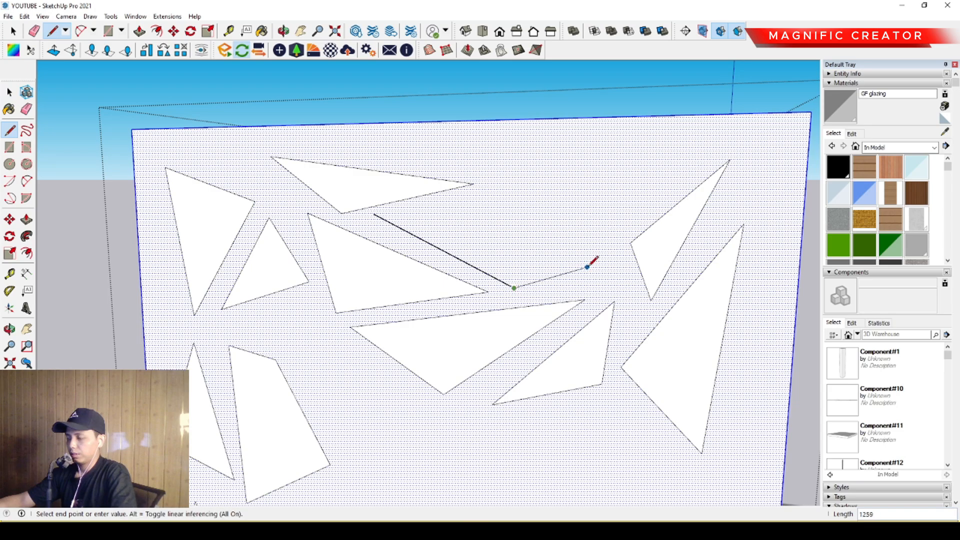
pyautogui.click(600, 257)
pyautogui.click(374, 215)
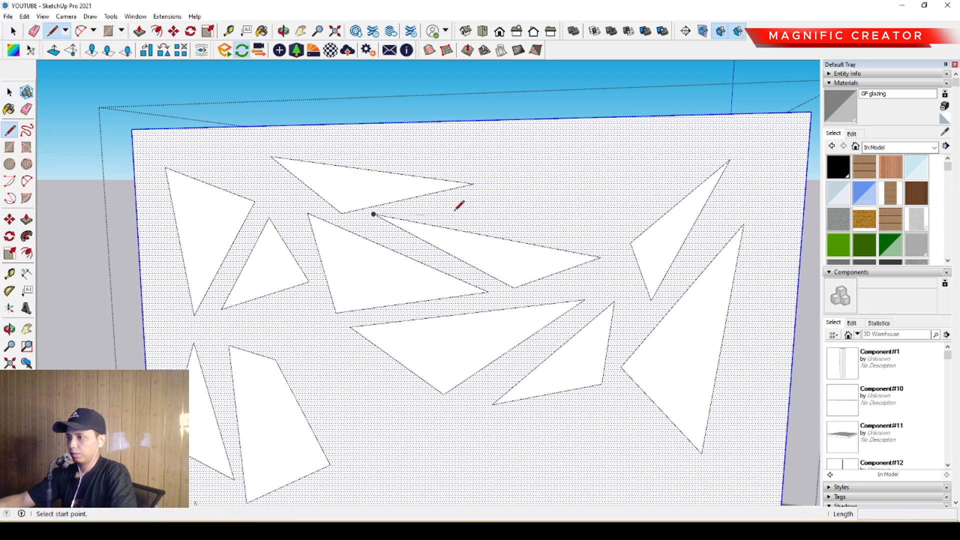
# - Draw a large four-sided shape in the gap below the face's upper edge, between the flat triangle and the upper-right triangle
pyautogui.click(453, 215)
pyautogui.click(580, 143)
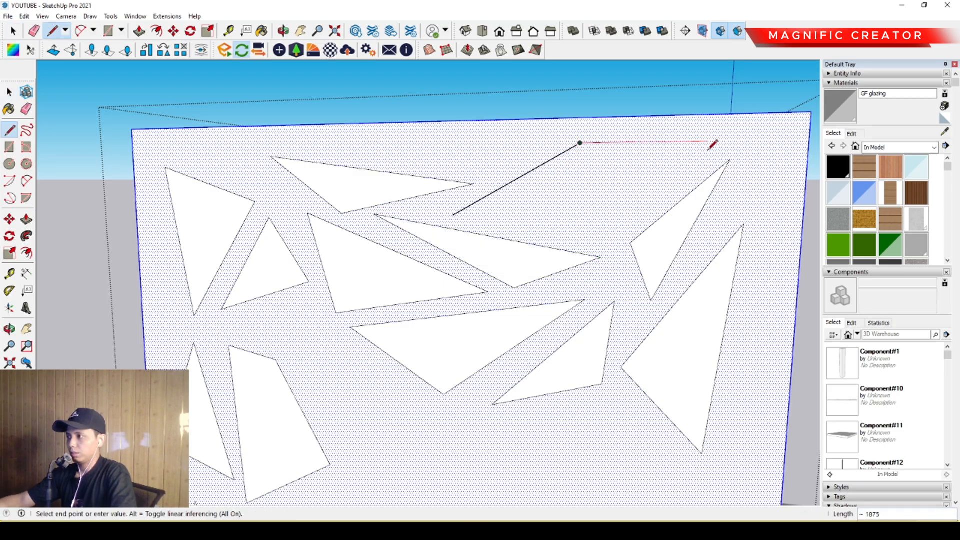
pyautogui.click(610, 233)
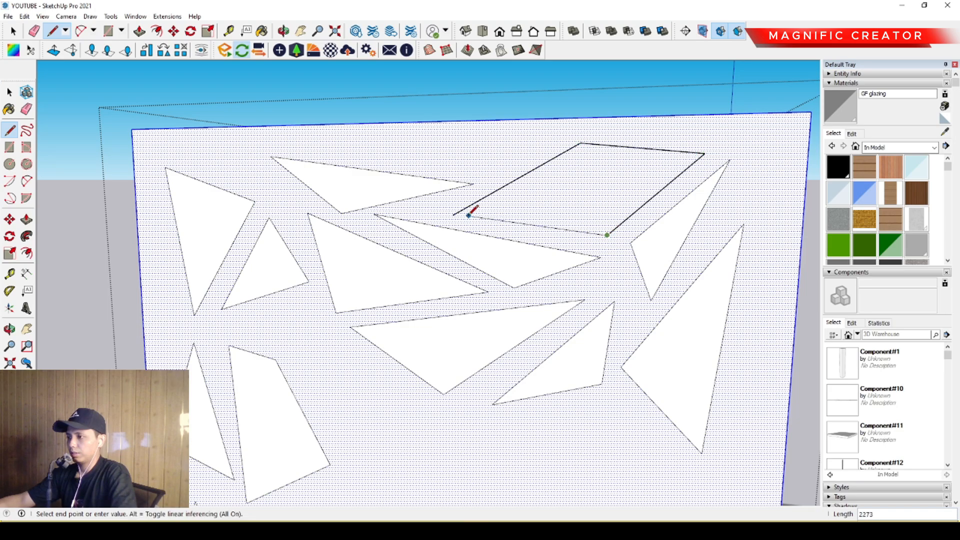
pyautogui.click(453, 215)
pyautogui.press('space')
pyautogui.scroll(-3, 494, 238)
pyautogui.scroll(-3, 446, 206)
pyautogui.scroll(6, 476, 223)
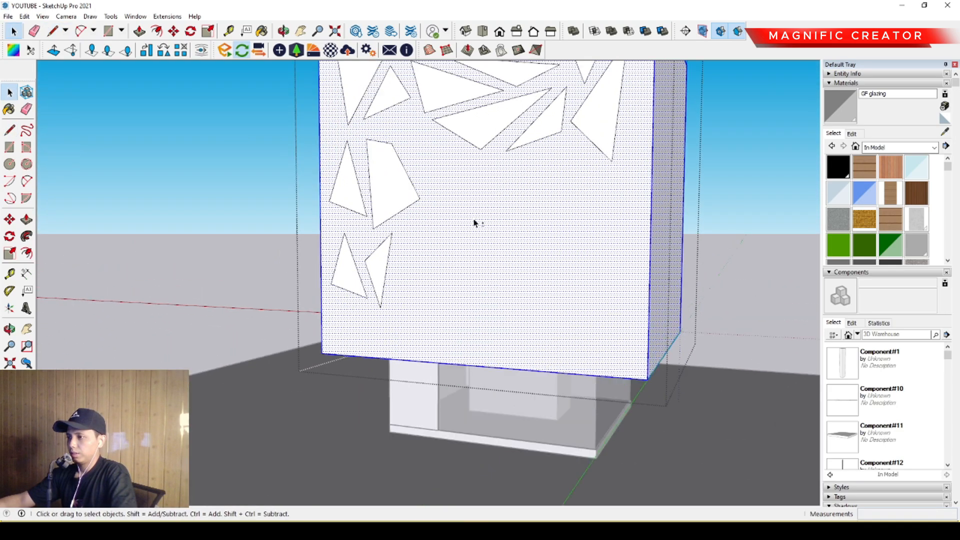
# - Draw a triangle beside the four-sided shape in the second row, with its upper edge about 3995 long
pyautogui.press('l')
pyautogui.click(393, 151)
pyautogui.scroll(1, 422, 220)
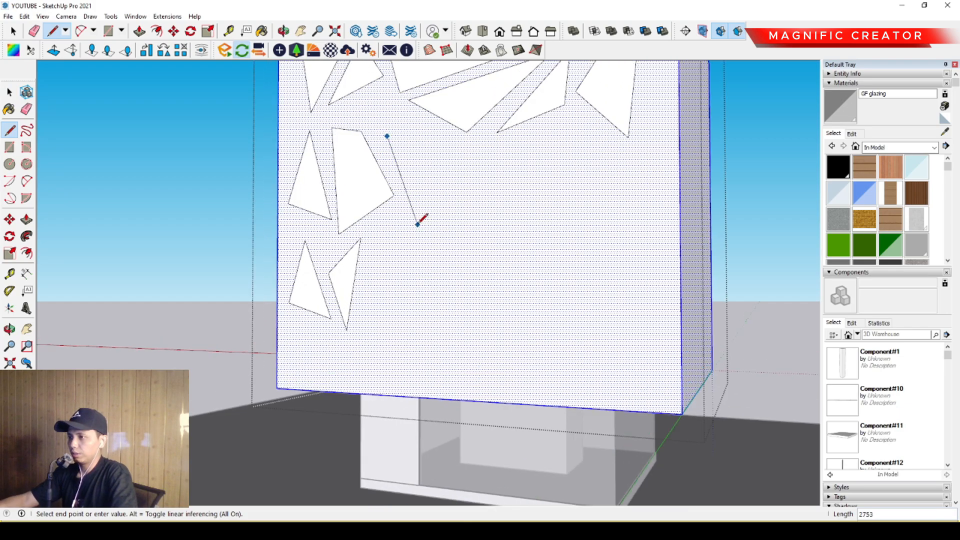
pyautogui.click(418, 225)
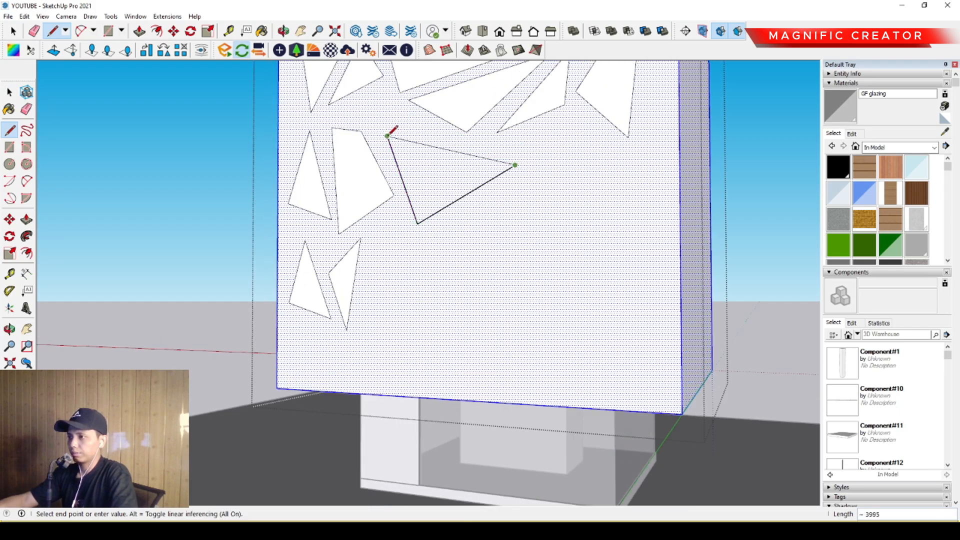
pyautogui.click(388, 136)
# - Fill the remaining middle and lower area of the shell face with more irregular triangles and angular shapes
pyautogui.click(386, 235)
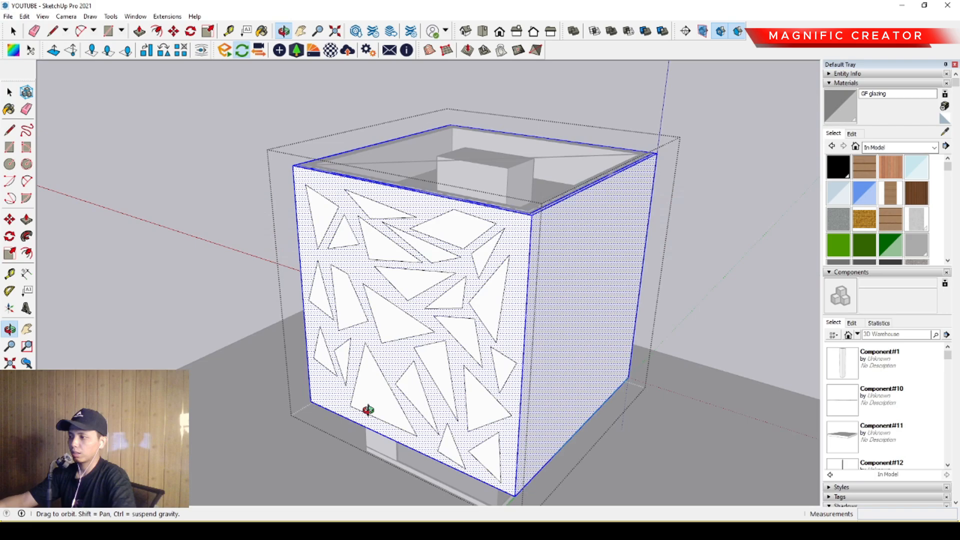
pyautogui.scroll(5, 425, 302)
pyautogui.scroll(6, 429, 253)
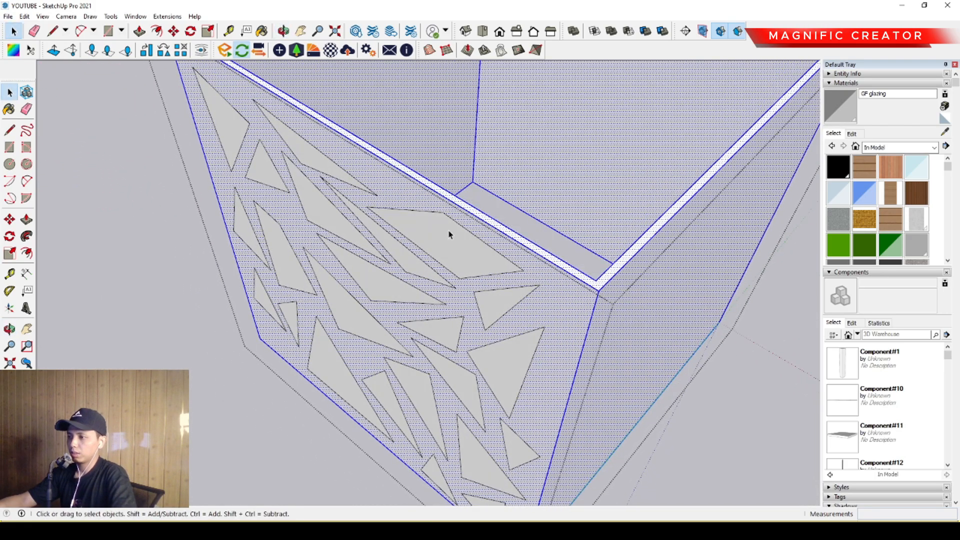
# - Push the large four-sided shape near the face's upper edge through the shell wall to cut an opening
pyautogui.click(437, 255)
pyautogui.moveTo(438, 255); pyautogui.dragTo(400, 253, button='middle')
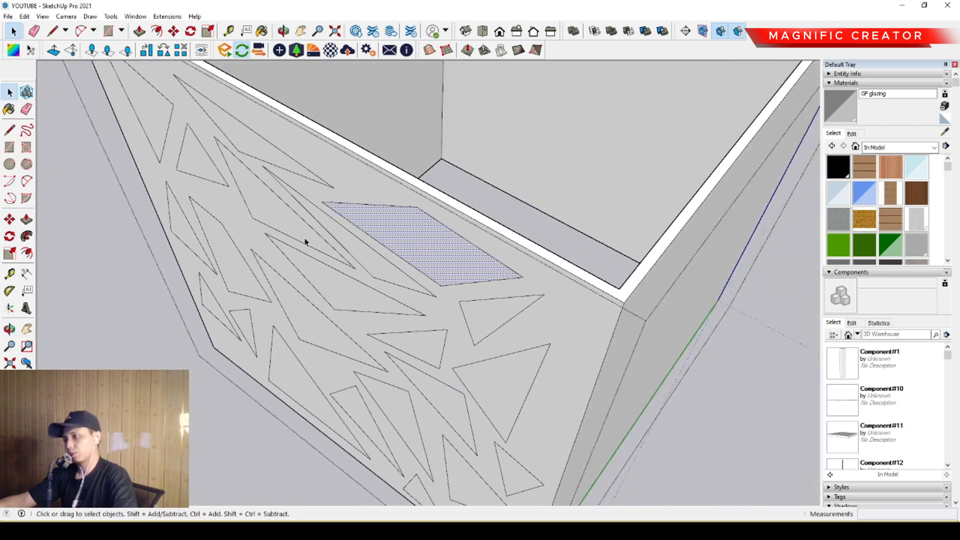
pyautogui.click(26, 220)
pyautogui.click(413, 252)
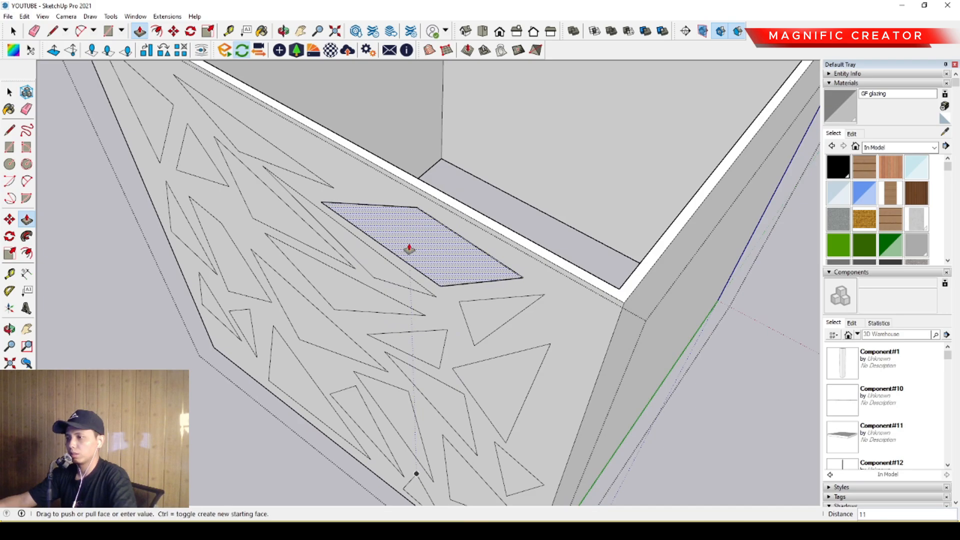
pyautogui.click(427, 250)
# - Cut the remaining shapes in the upper-left and upper-middle part of the face through with the same Push/Pull depth
pyautogui.doubleClick(254, 140)
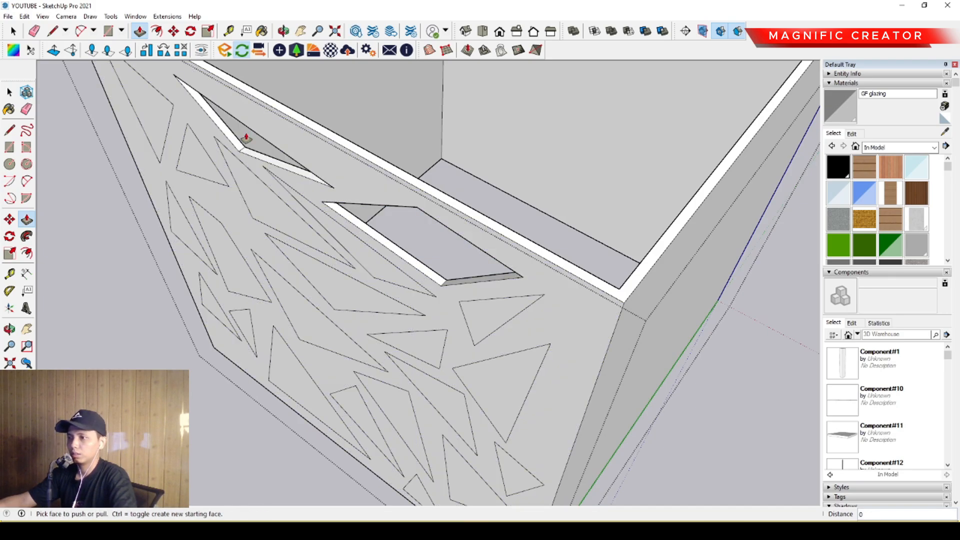
pyautogui.doubleClick(253, 208)
pyautogui.doubleClick(192, 165)
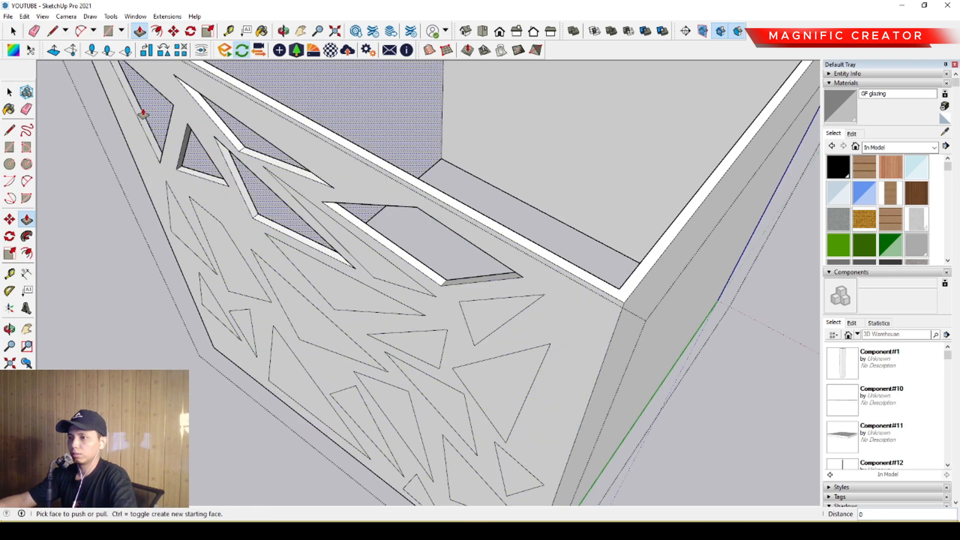
pyautogui.scroll(5, 308, 216)
pyautogui.scroll(-5, 351, 240)
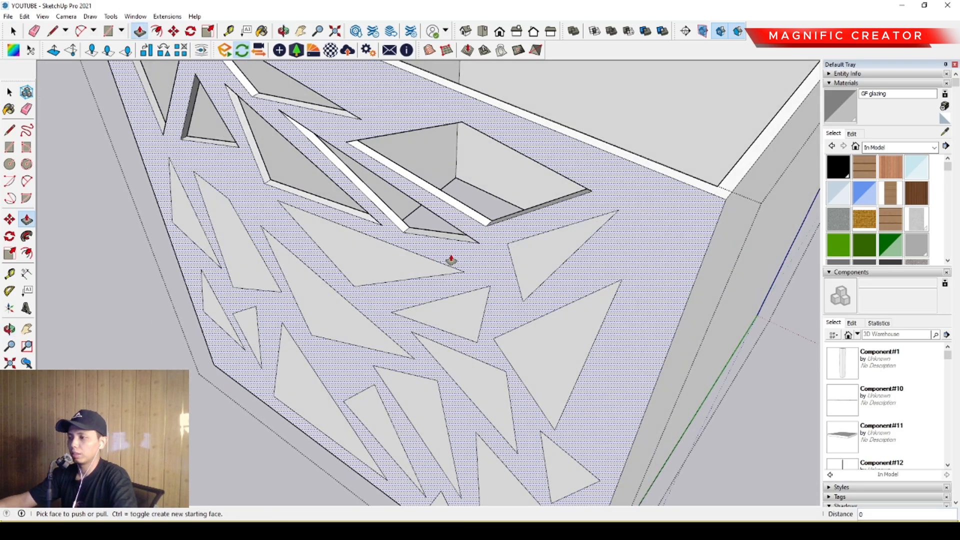
# - Cut the triangles in the right and middle part of the face through the shell wall at the same depth
pyautogui.doubleClick(544, 255)
pyautogui.doubleClick(366, 261)
pyautogui.doubleClick(452, 319)
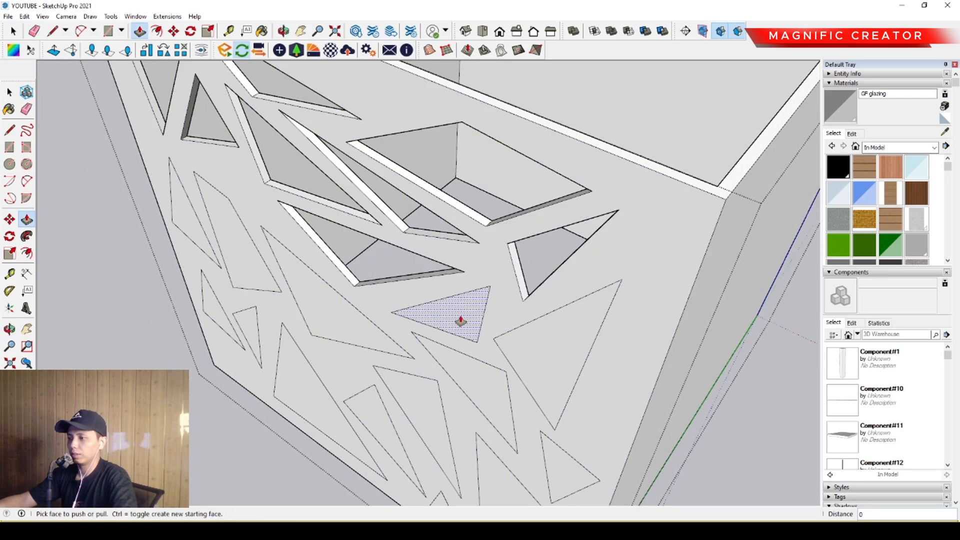
pyautogui.doubleClick(548, 351)
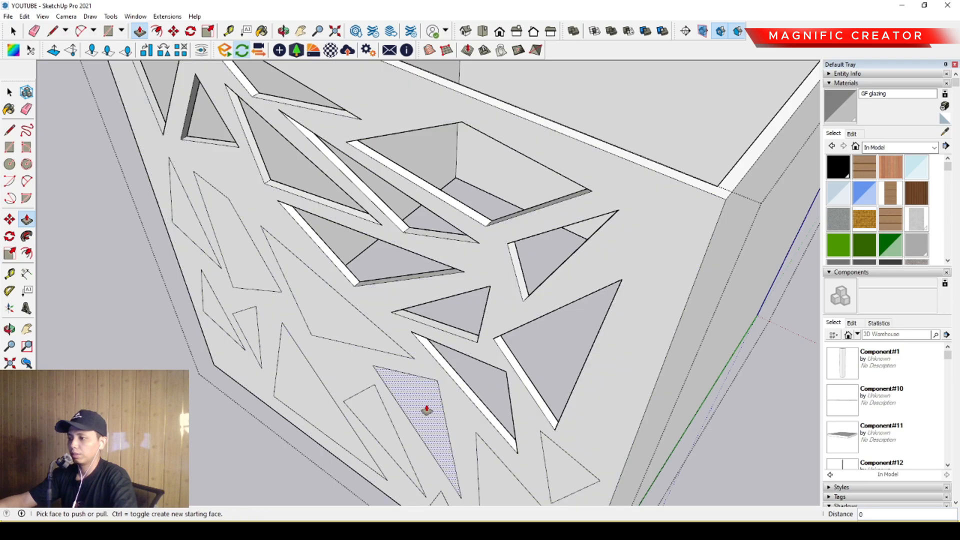
# - Cut the shapes along the face's left edge and lower-left corner through the shell wall
pyautogui.doubleClick(191, 231)
pyautogui.scroll(2, 219, 336)
pyautogui.doubleClick(217, 320)
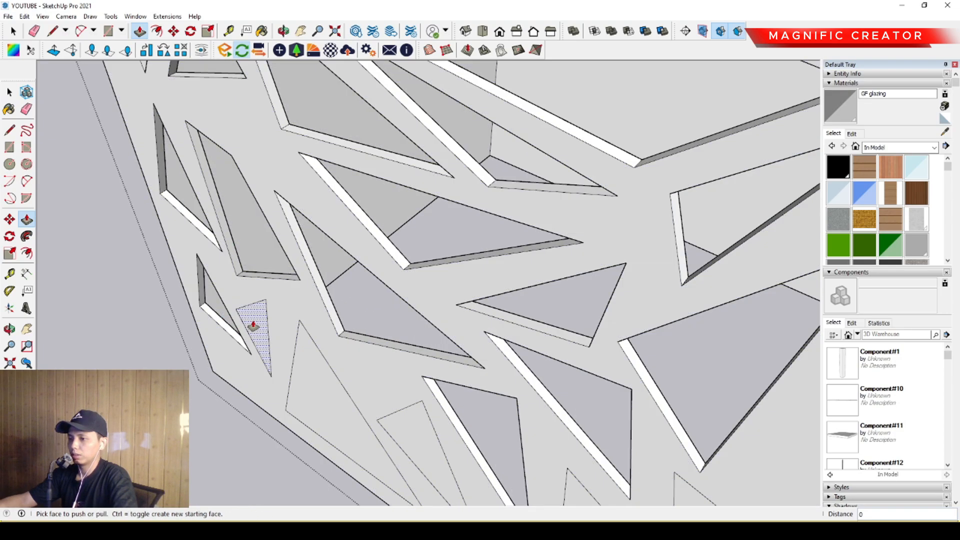
pyautogui.doubleClick(254, 326)
pyautogui.doubleClick(322, 395)
# - Cut the remaining shapes along the bottom and lower-right corner of the face through the shell wall
pyautogui.moveTo(414, 443); pyautogui.dragTo(328, 235, button='middle')
pyautogui.doubleClick(463, 316)
pyautogui.doubleClick(529, 281)
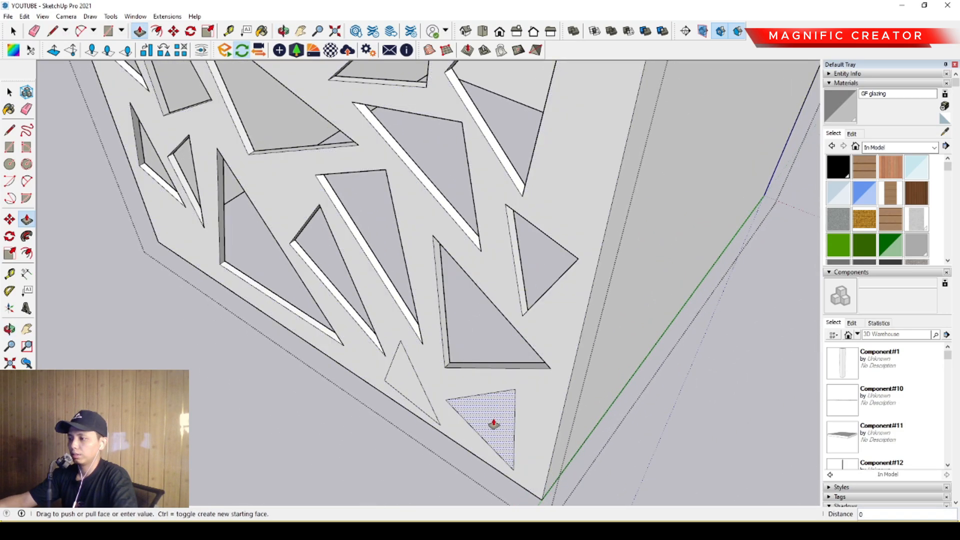
pyautogui.press('space')
pyautogui.scroll(-5, 426, 365)
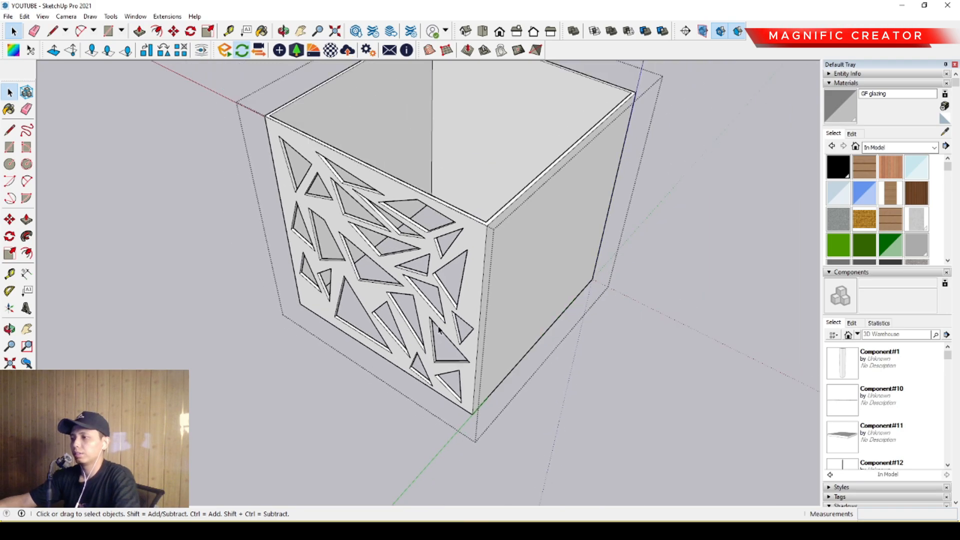
# - Copy the perforated front face out of the shell along the green axis as a loose pattern
pyautogui.moveTo(432, 345); pyautogui.dragTo(484, 209, button='middle')
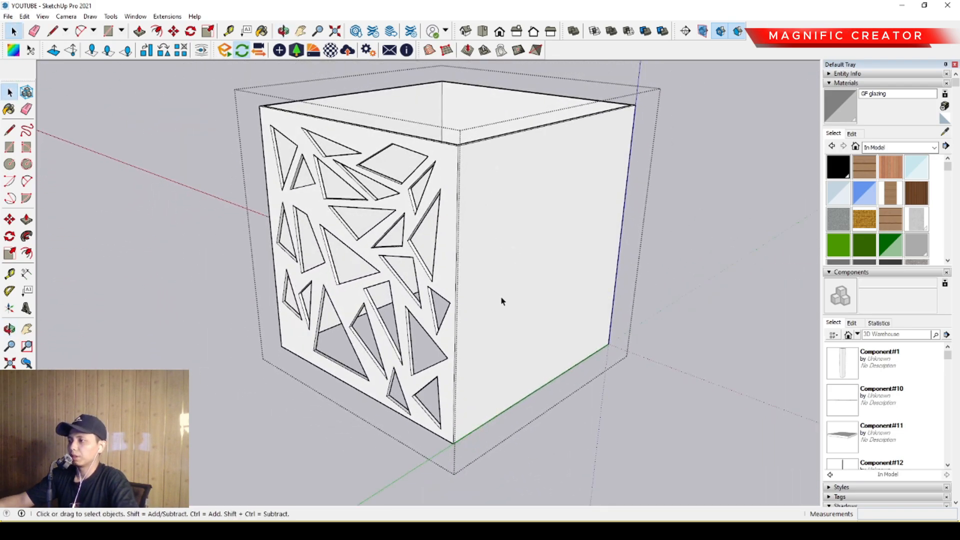
pyautogui.moveTo(502, 301); pyautogui.dragTo(530, 245, button='middle')
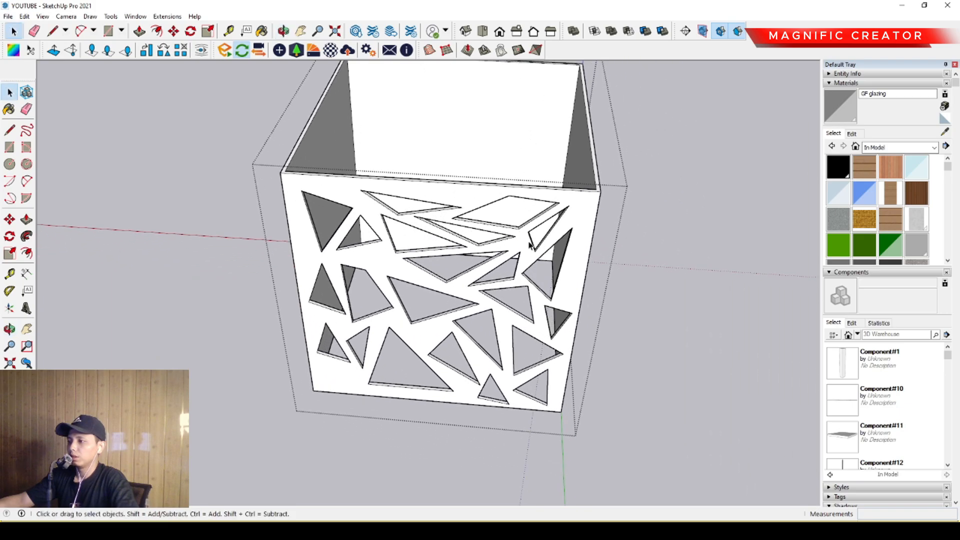
pyautogui.click(587, 212)
pyautogui.scroll(2, 586, 236)
pyautogui.scroll(-3, 575, 220)
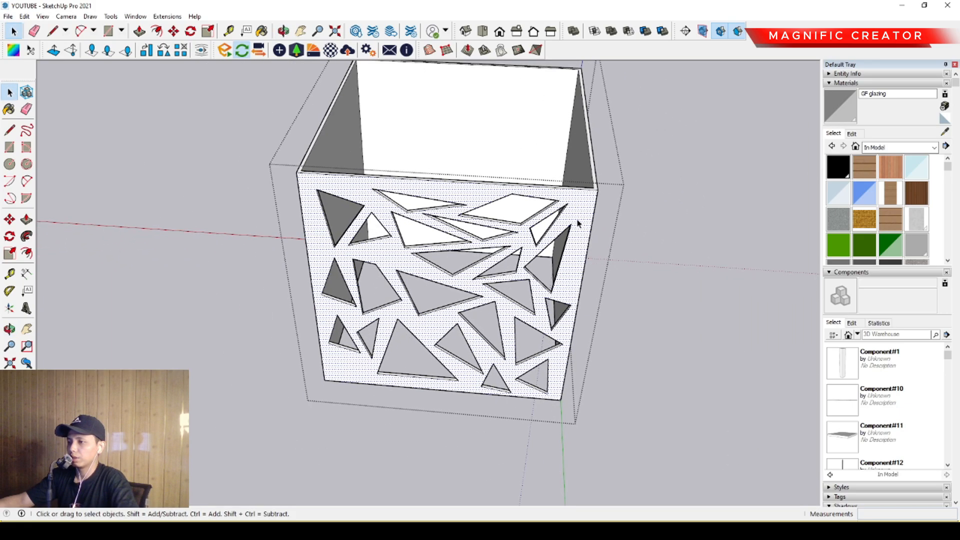
pyautogui.moveTo(575, 221); pyautogui.dragTo(493, 230, button='middle')
pyautogui.scroll(3, 243, 240)
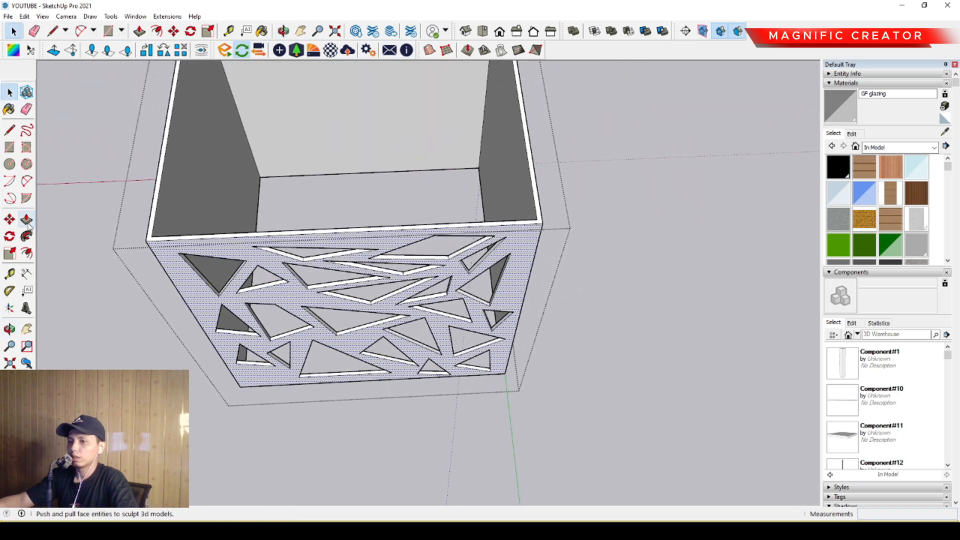
pyautogui.click(542, 224)
pyautogui.press('ctrl')
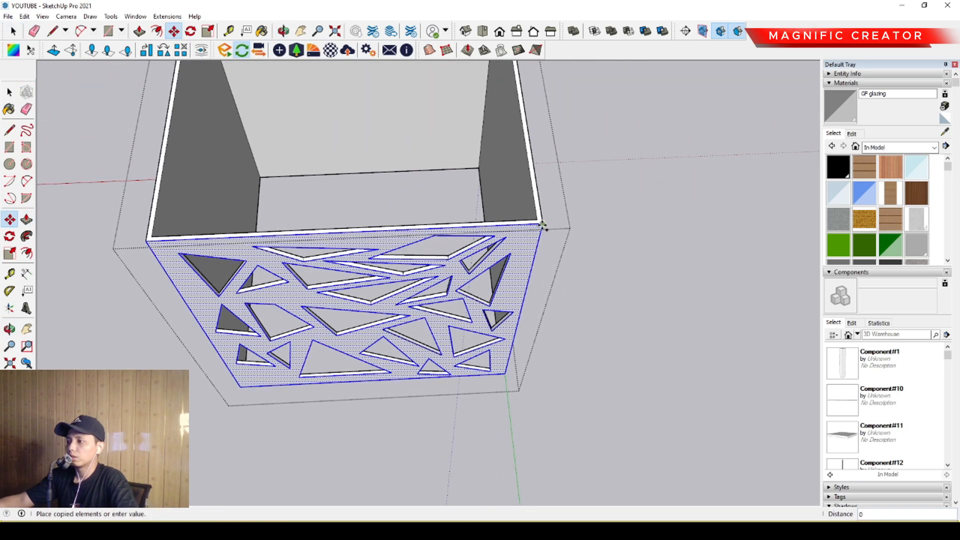
pyautogui.scroll(-1, 560, 350)
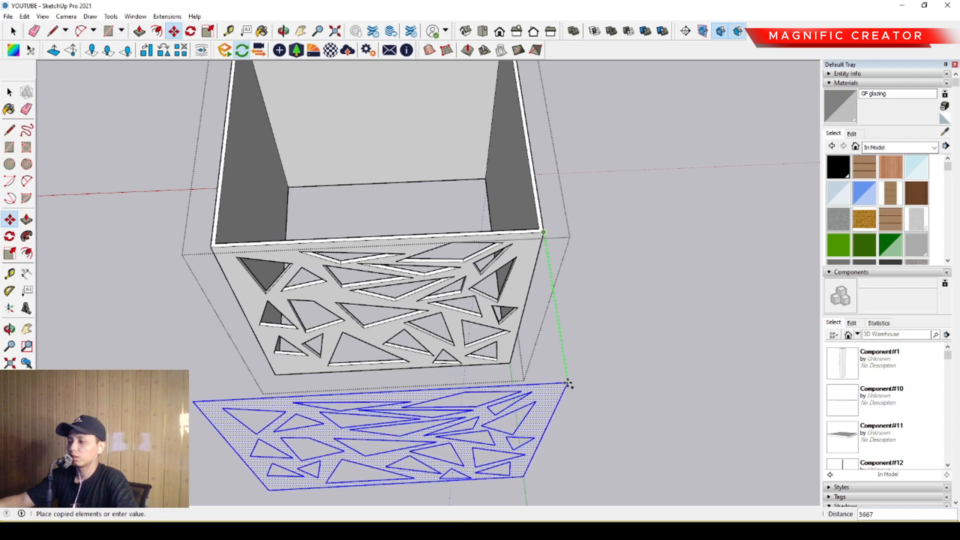
pyautogui.scroll(-3, 570, 392)
pyautogui.scroll(-2, 569, 395)
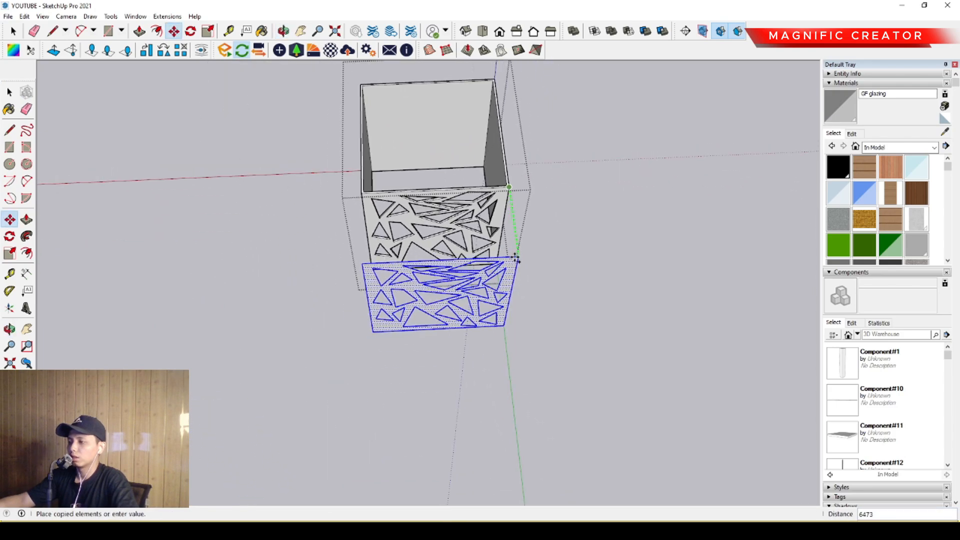
pyautogui.click(533, 327)
pyautogui.press('space')
pyautogui.moveTo(533, 327); pyautogui.dragTo(187, 331, button='middle')
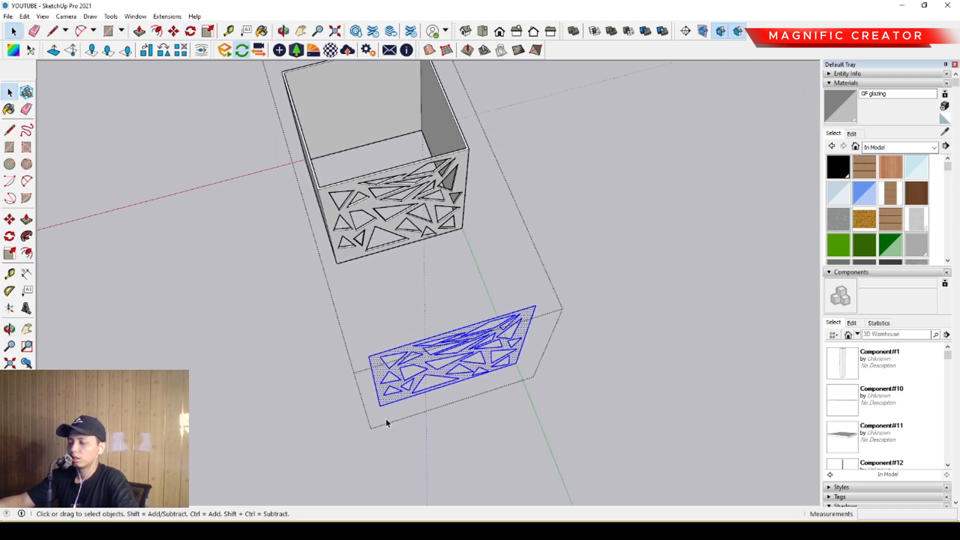
# - Copy the loose pattern about 18,100 along the red axis and rotate that copy perpendicular to the shell's front
pyautogui.moveTo(386, 423); pyautogui.dragTo(340, 415, button='middle')
pyautogui.click(26, 236)
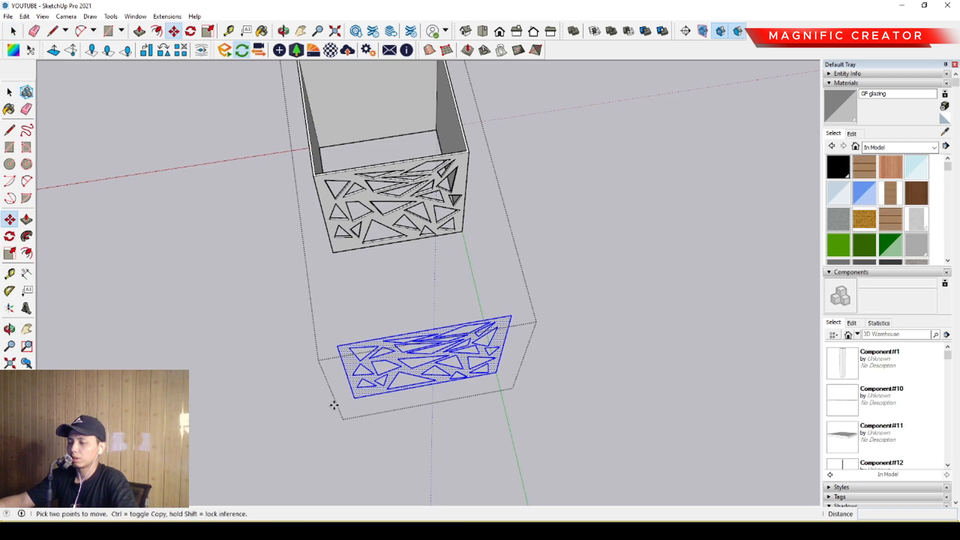
pyautogui.click(352, 400)
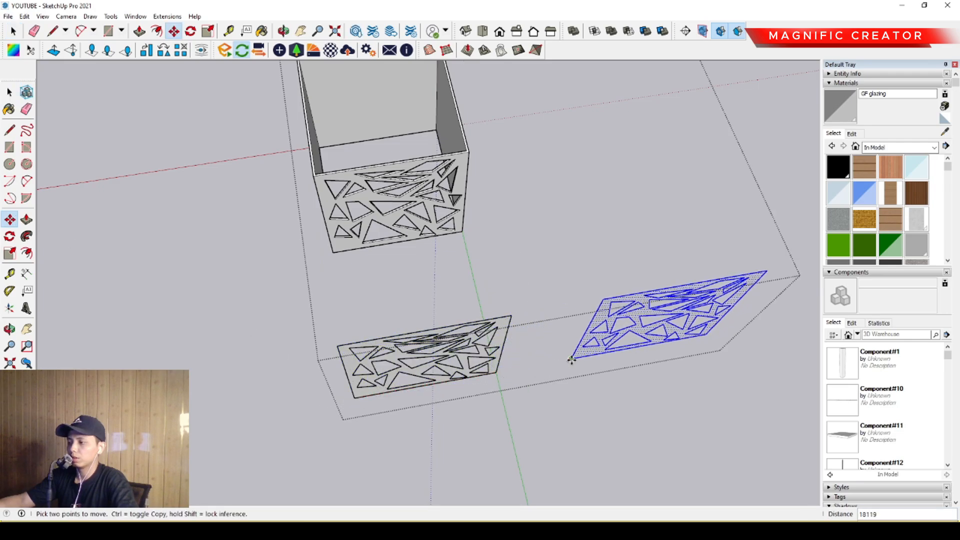
pyautogui.moveTo(577, 370); pyautogui.dragTo(450, 369, button='middle')
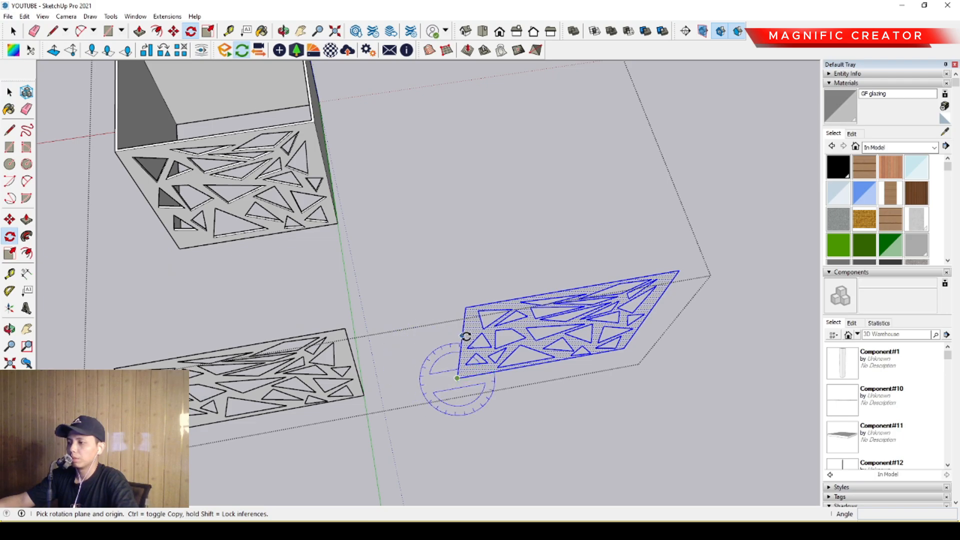
pyautogui.click(479, 374)
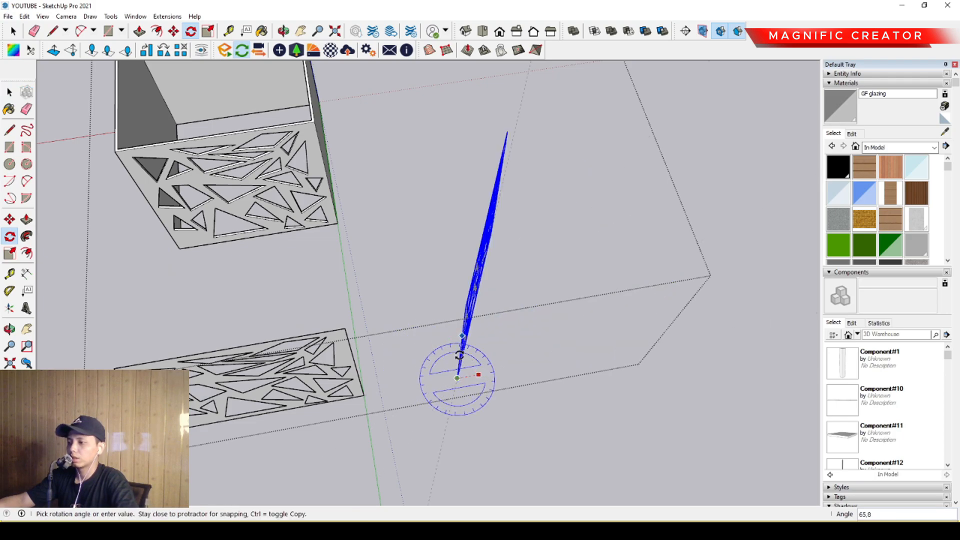
pyautogui.click(449, 350)
pyautogui.press('space')
pyautogui.scroll(-1, 452, 359)
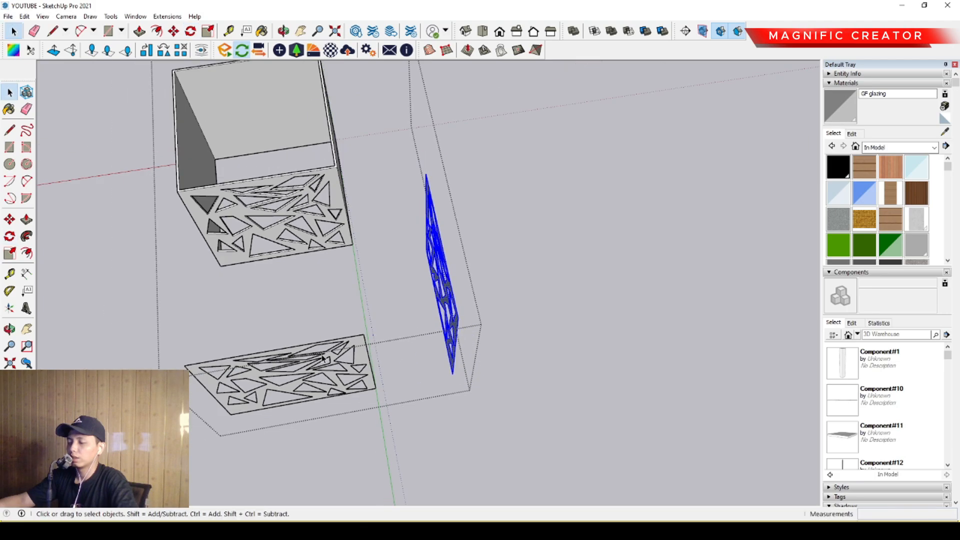
# - Move the rotated pattern by its upper corner onto the matching corner of the shell's right-hand wall
pyautogui.keyDown('shift'); pyautogui.moveTo(453, 359); pyautogui.dragTo(405, 351, button='middle'); pyautogui.keyUp('shift')
pyautogui.scroll(4, 409, 279)
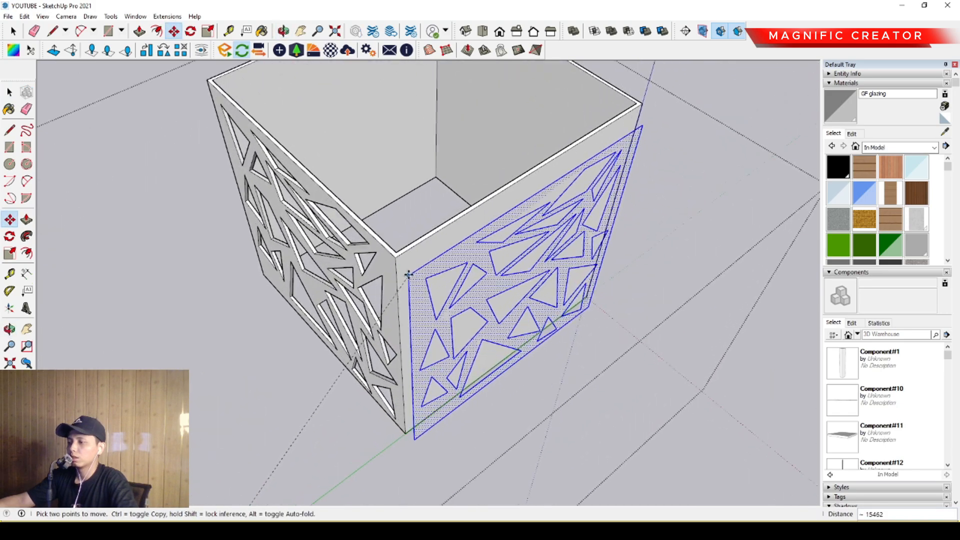
pyautogui.click(394, 255)
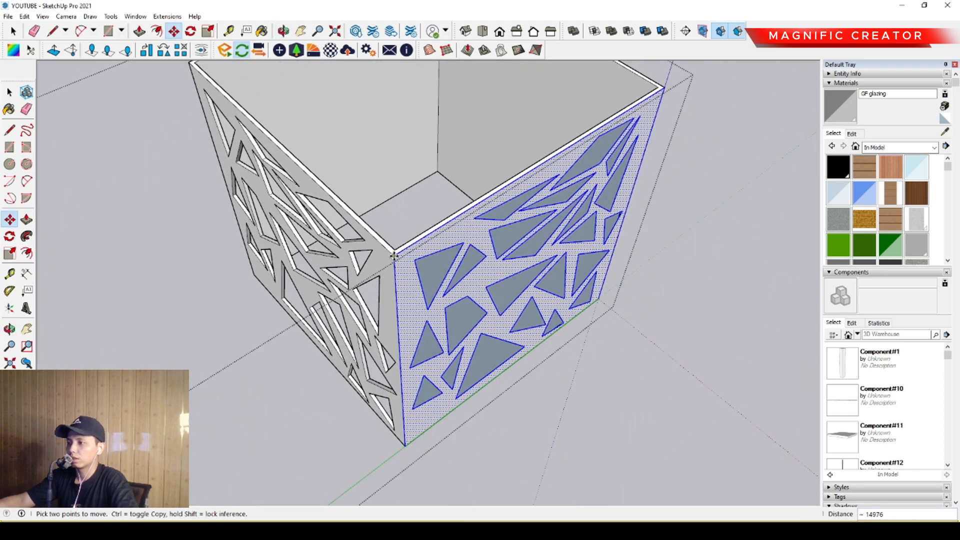
pyautogui.press('space')
# - Try to push the pattern's shapes through the shell's right-hand wall
pyautogui.scroll(2, 431, 276)
pyautogui.click(433, 275)
pyautogui.scroll(3, 434, 276)
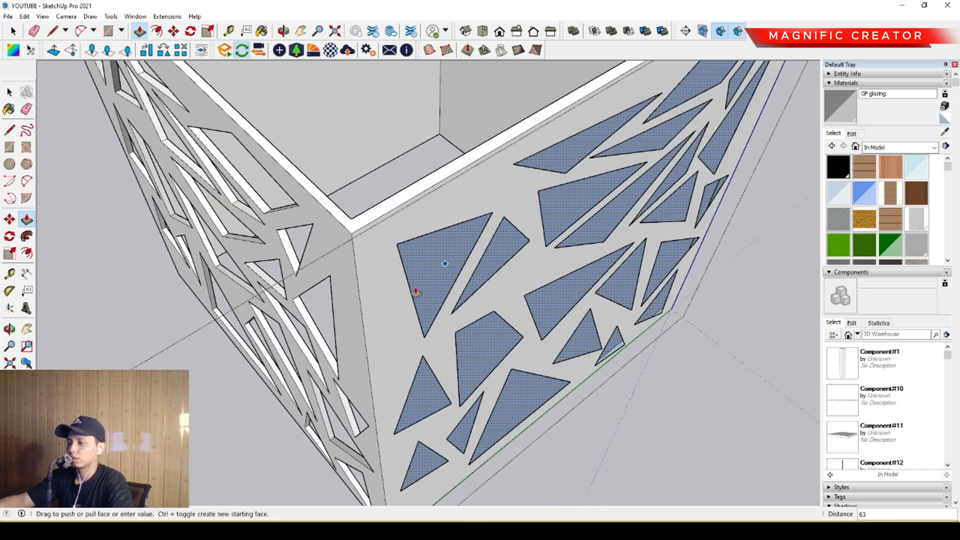
pyautogui.press('space')
# - Move a copy of the loose pattern onto the shell's back wall, aligned to its upper corner
pyautogui.scroll(-5, 410, 278)
pyautogui.scroll(2, 374, 329)
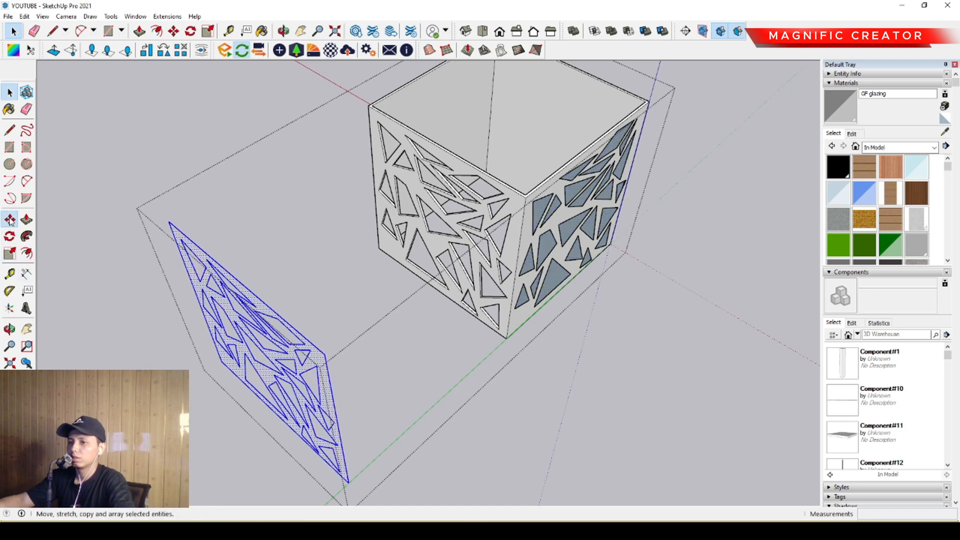
pyautogui.moveTo(335, 346); pyautogui.dragTo(280, 462, button='middle')
pyautogui.scroll(4, 500, 289)
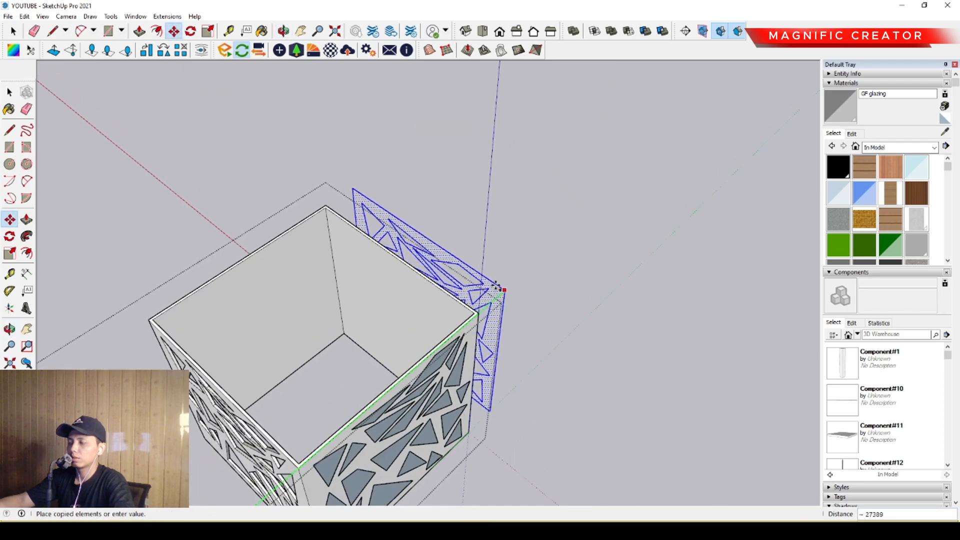
pyautogui.click(473, 319)
pyautogui.press('space')
# - Copy the pattern from the right-hand wall along the red axis onto the opposite side wall
pyautogui.scroll(-3, 473, 322)
pyautogui.moveTo(470, 320); pyautogui.dragTo(80, 315, button='middle')
pyautogui.scroll(2, 400, 295)
pyautogui.moveTo(440, 280); pyautogui.dragTo(431, 346, button='middle')
pyautogui.click(445, 318)
pyautogui.scroll(1, 444, 318)
pyautogui.scroll(3, 373, 335)
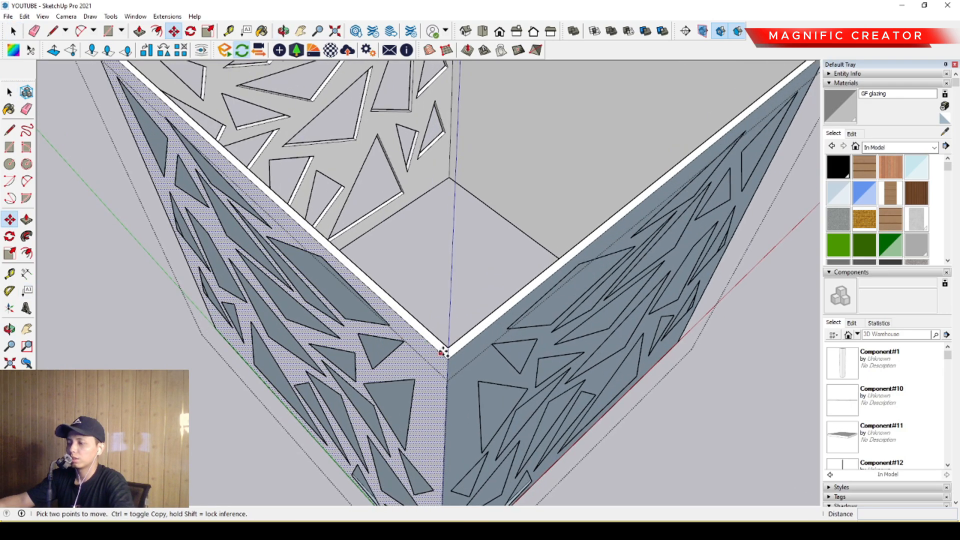
pyautogui.click(435, 347)
pyautogui.press('ctrl')
pyautogui.scroll(-2, 435, 343)
pyautogui.moveTo(434, 342); pyautogui.dragTo(320, 400, button='middle')
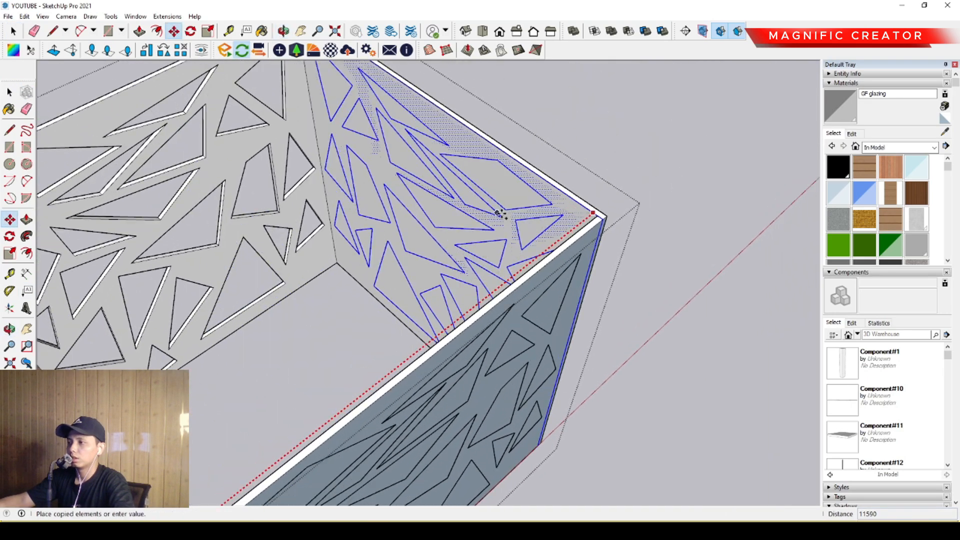
pyautogui.moveTo(501, 211)
pyautogui.mouseDown(button='middle')
pyautogui.moveTo(283, 388)
pyautogui.moveTo(364, 293)
pyautogui.mouseUp(button='middle')
pyautogui.scroll(2, 334, 370)
pyautogui.click(333, 370)
pyautogui.press('space')
# - Try to cut the pattern's shapes through the newly patterned shell wall with Push/Pull
pyautogui.scroll(-4, 357, 378)
pyautogui.moveTo(300, 295); pyautogui.dragTo(447, 222, button='middle')
pyautogui.scroll(-2, 476, 205)
pyautogui.keyDown('shift'); pyautogui.click(447, 217); pyautogui.keyUp('shift')
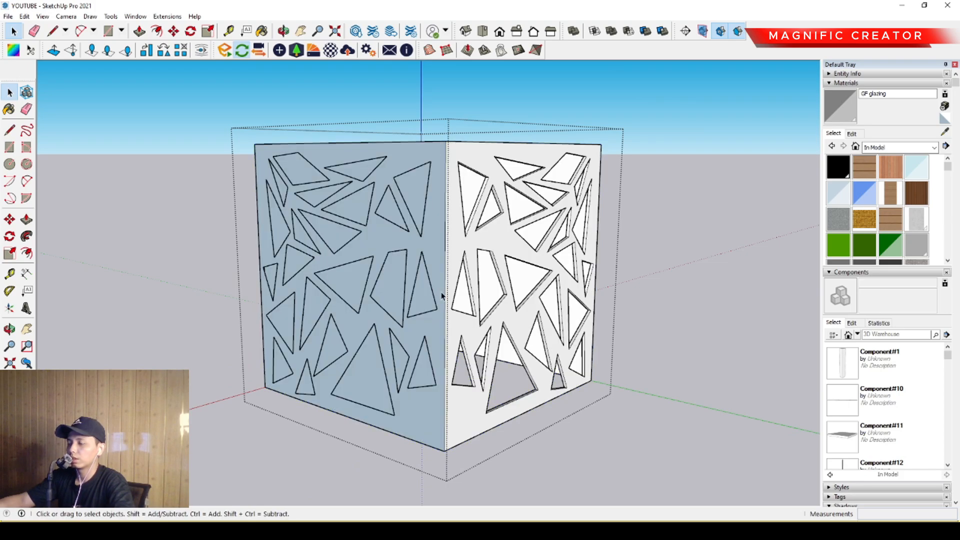
pyautogui.scroll(2, 405, 280)
pyautogui.moveTo(384, 292); pyautogui.dragTo(407, 337, button='middle')
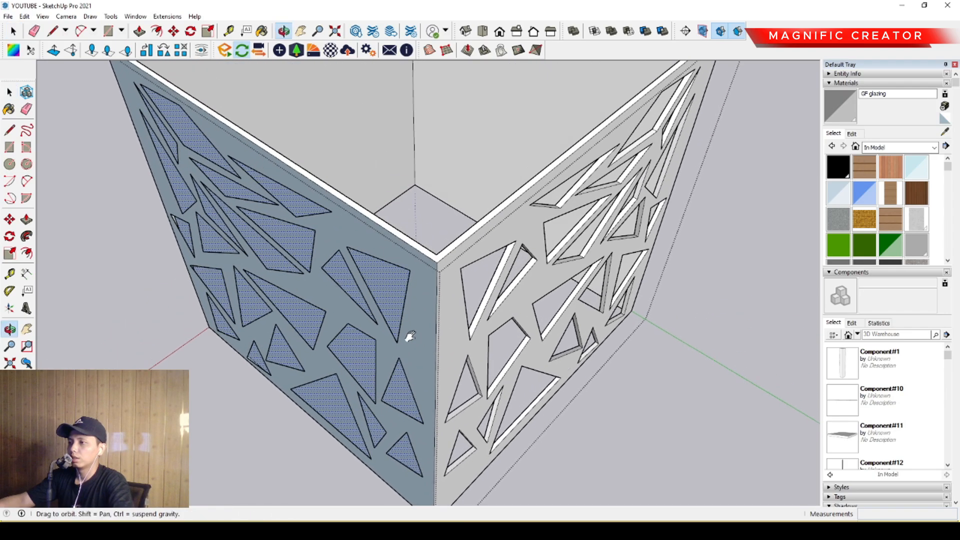
pyautogui.scroll(2, 382, 301)
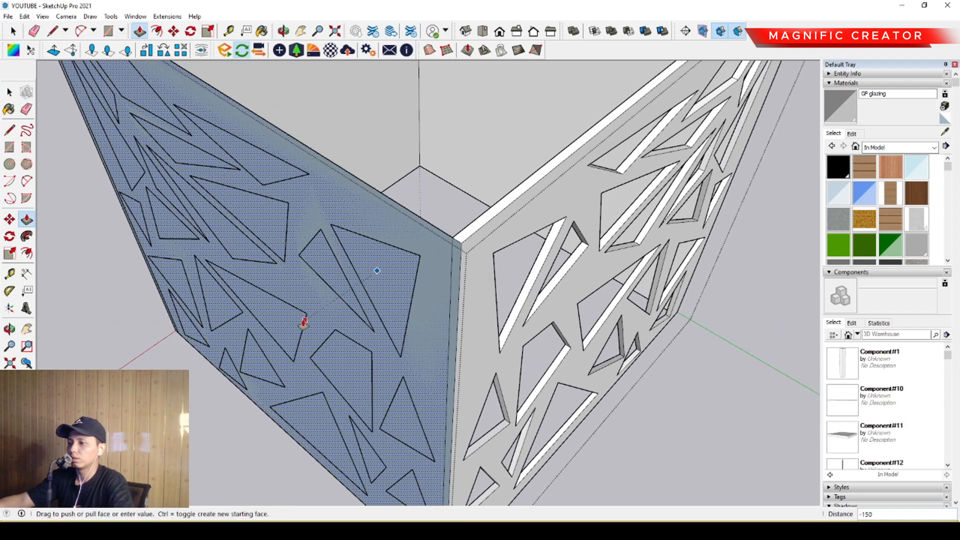
pyautogui.press('space')
# - Undo the patterns placed on the other walls, delete the loose pattern copies and close the shell group
pyautogui.moveTo(319, 320)
pyautogui.mouseDown(button='middle')
pyautogui.moveTo(490, 278)
pyautogui.moveTo(338, 277)
pyautogui.mouseUp(button='middle')
pyautogui.scroll(-3, 338, 277)
pyautogui.moveTo(500, 278)
pyautogui.mouseDown(button='middle')
pyautogui.moveTo(313, 272)
pyautogui.moveTo(460, 276)
pyautogui.moveTo(417, 261)
pyautogui.moveTo(624, 281)
pyautogui.moveTo(433, 293)
pyautogui.moveTo(433, 270)
pyautogui.moveTo(456, 300)
pyautogui.moveTo(495, 290)
pyautogui.moveTo(572, 473)
pyautogui.moveTo(557, 309)
pyautogui.moveTo(235, 365)
pyautogui.moveTo(409, 364)
pyautogui.moveTo(408, 154)
pyautogui.mouseUp(button='middle')
pyautogui.scroll(-1, 313, 272)
pyautogui.press('space')
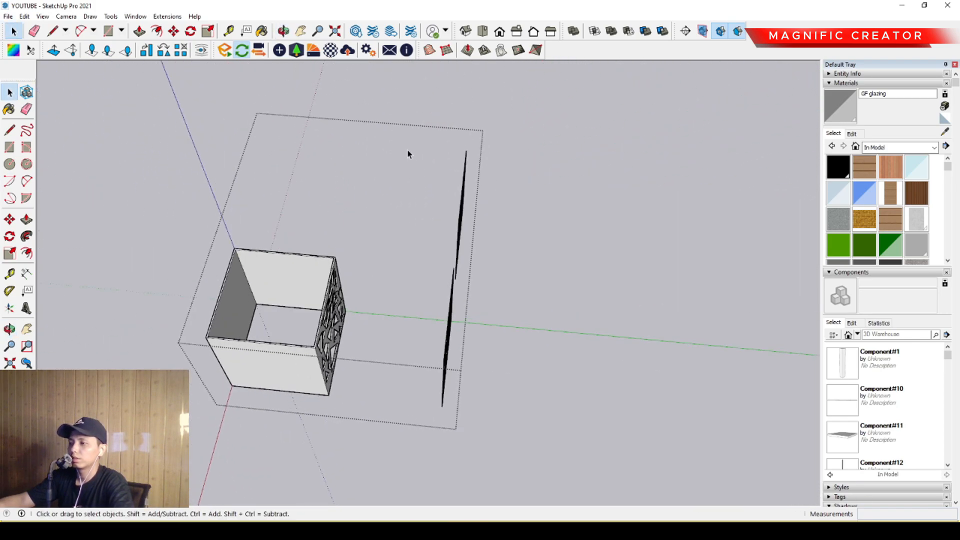
pyautogui.moveTo(595, 488); pyautogui.dragTo(420, 287, button='middle')
pyautogui.scroll(-2, 430, 292)
pyautogui.click(655, 238)
pyautogui.click(698, 188)
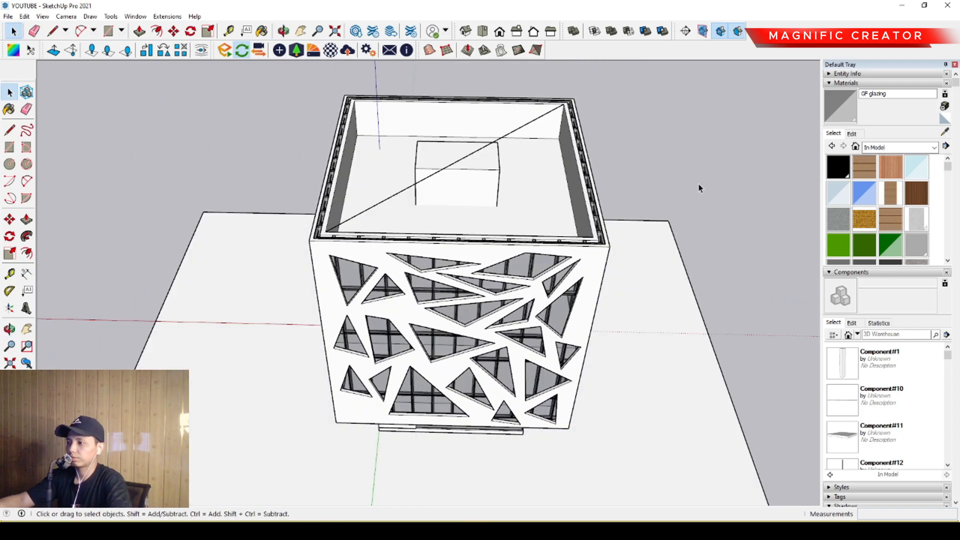
# - Examine how the perforated front and plain side wall of the shell sit around the glazed building
pyautogui.scroll(2, 536, 333)
pyautogui.scroll(-2, 536, 332)
pyautogui.moveTo(536, 333); pyautogui.dragTo(443, 264, button='middle')
pyautogui.scroll(3, 444, 264)
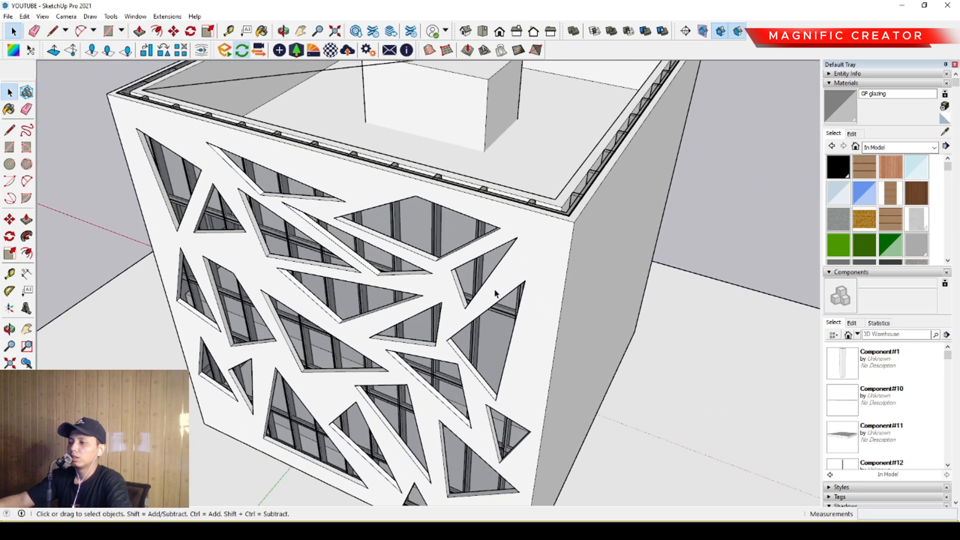
pyautogui.moveTo(495, 293); pyautogui.dragTo(481, 337, button='middle')
pyautogui.scroll(-3, 487, 340)
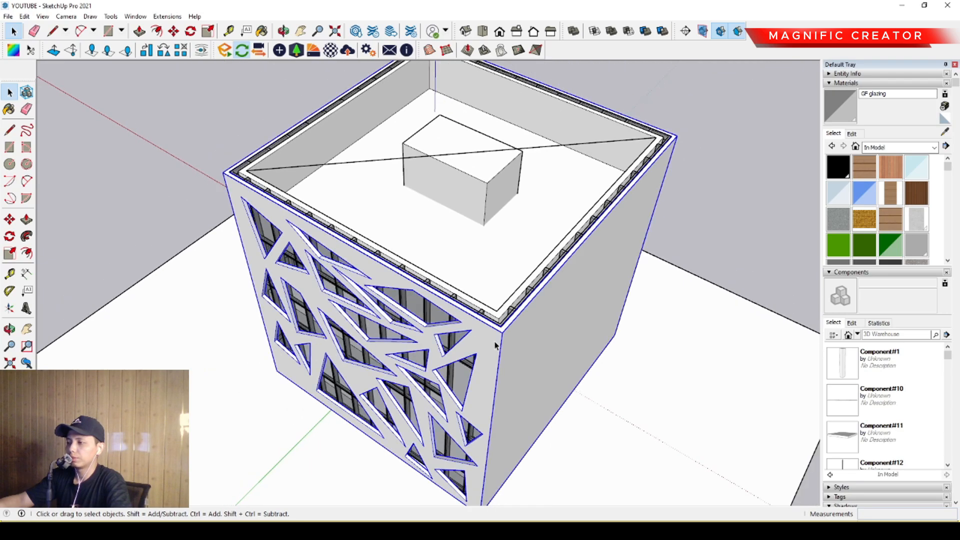
pyautogui.moveTo(461, 364); pyautogui.dragTo(458, 358, button='middle')
pyautogui.scroll(2, 455, 318)
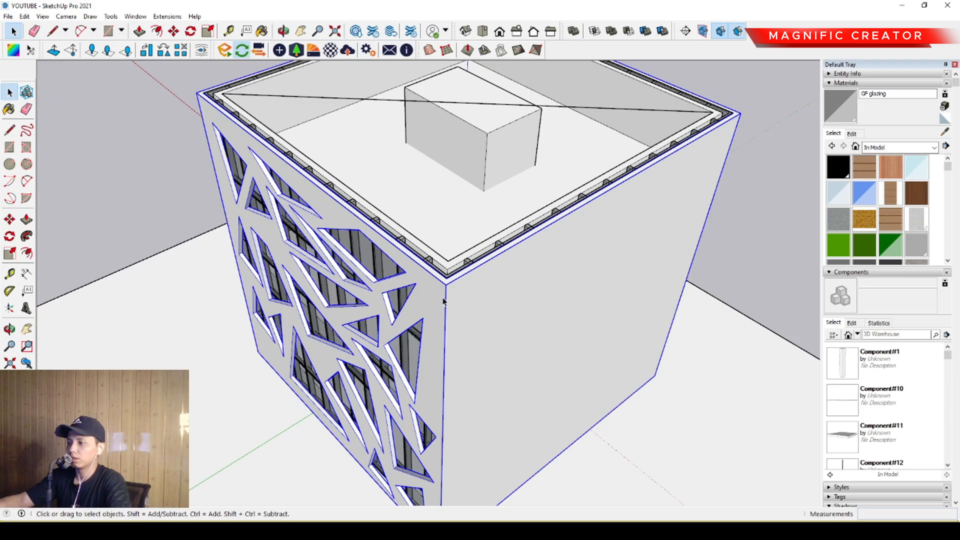
# - Open the shell group with the rest of the model hidden and push its right-hand wall in by its 150 thickness
pyautogui.click(443, 301)
pyautogui.press('i')
pyautogui.moveTo(442, 294); pyautogui.dragTo(525, 312, button='middle')
pyautogui.press('p')
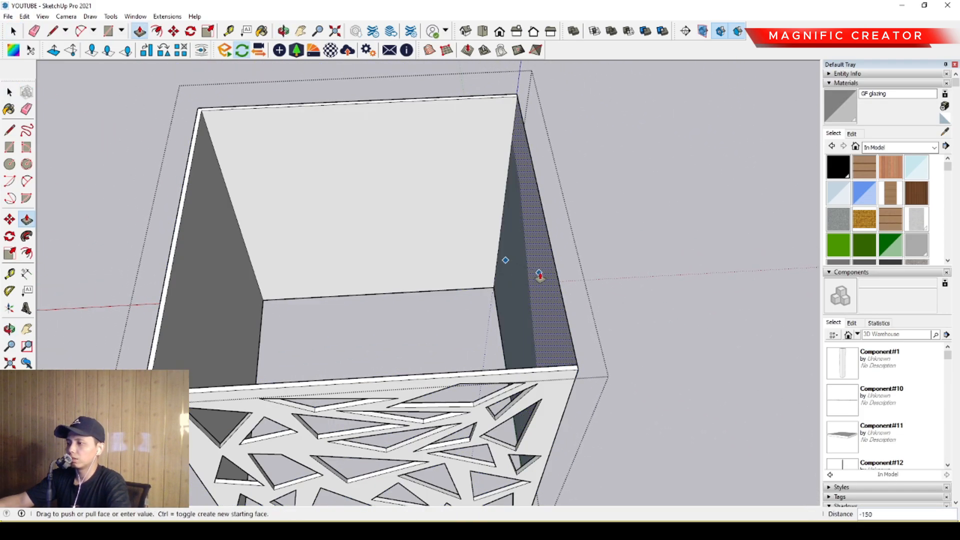
pyautogui.click(385, 232)
pyautogui.press('space')
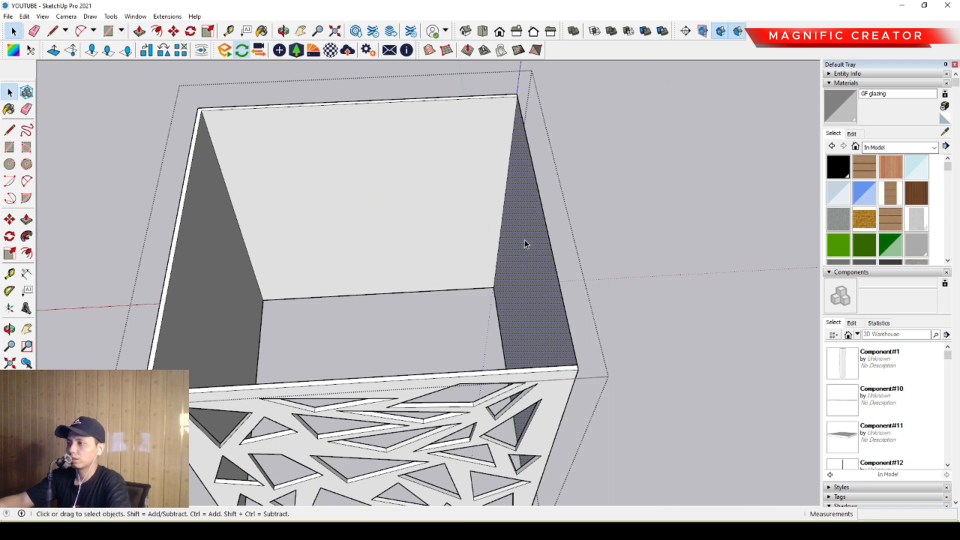
# - Remove the shell's back and left-hand walls by pushing their faces through the 150 thickness
pyautogui.click(390, 205)
pyautogui.moveTo(391, 206); pyautogui.dragTo(136, 245, button='middle')
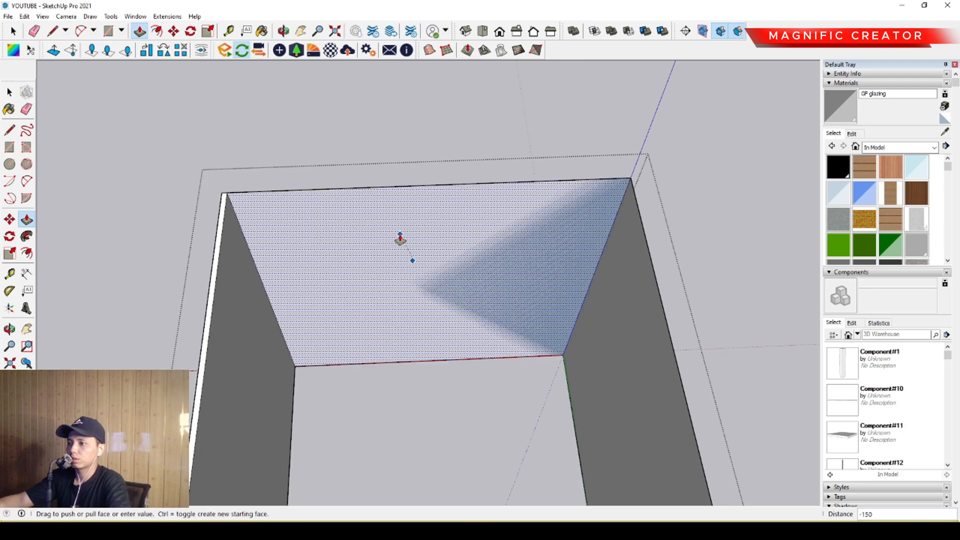
pyautogui.click(305, 296)
pyautogui.press('p')
pyautogui.doubleClick(217, 327)
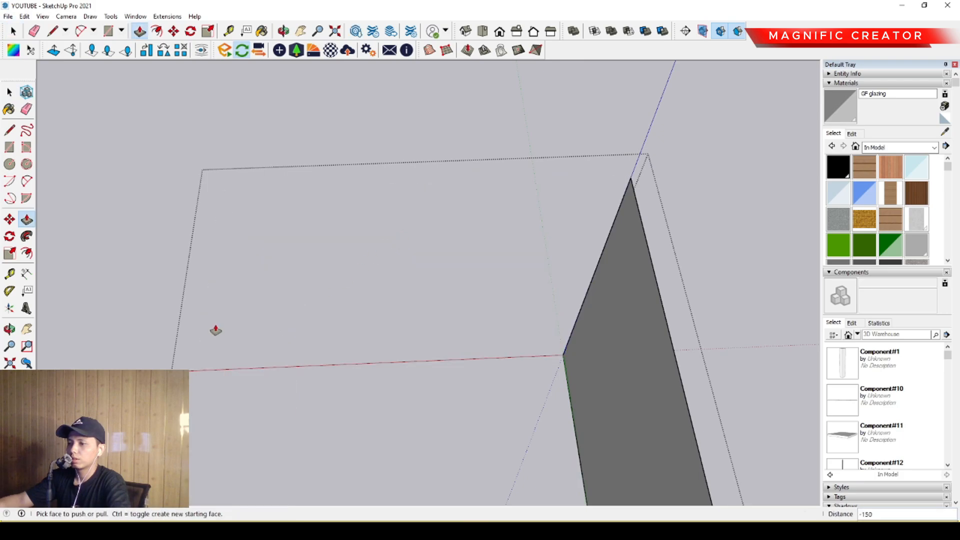
pyautogui.scroll(-4, 553, 272)
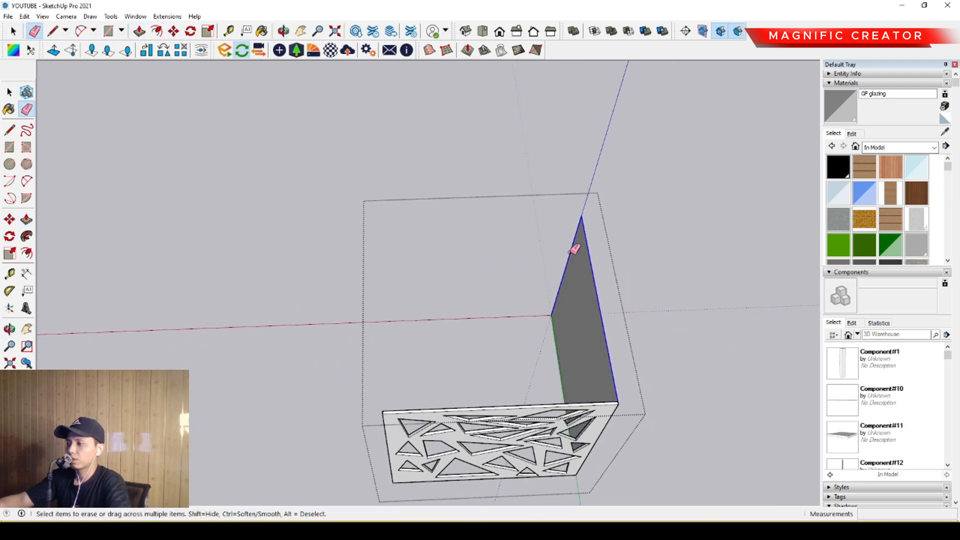
# - Erase the remaining right-hand wall face so only the perforated front panel is left, and close the shell group
pyautogui.click(561, 339)
pyautogui.press('space')
pyautogui.moveTo(555, 347)
pyautogui.mouseDown(button='middle')
pyautogui.moveTo(373, 347)
pyautogui.moveTo(441, 336)
pyautogui.moveTo(484, 306)
pyautogui.moveTo(420, 302)
pyautogui.moveTo(625, 235)
pyautogui.mouseUp(button='middle')
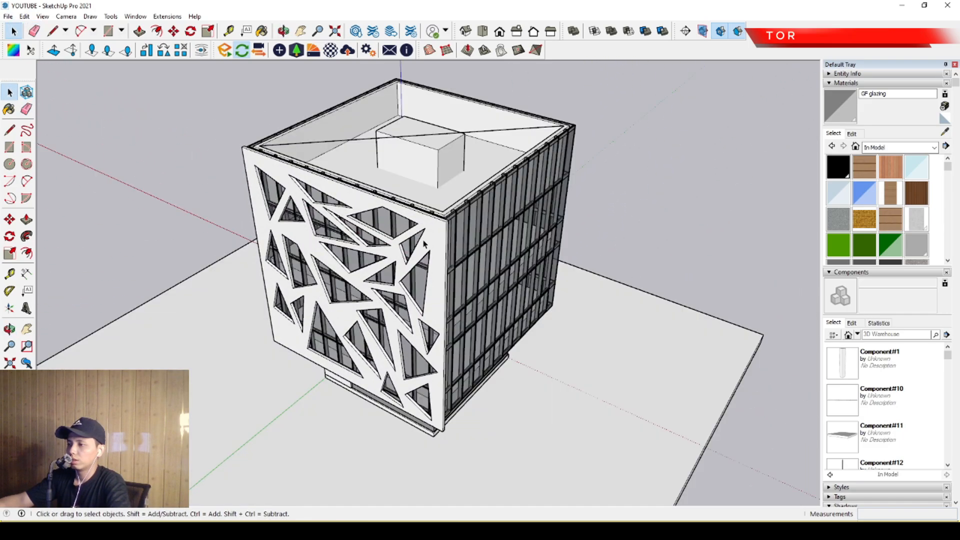
pyautogui.scroll(2, 424, 244)
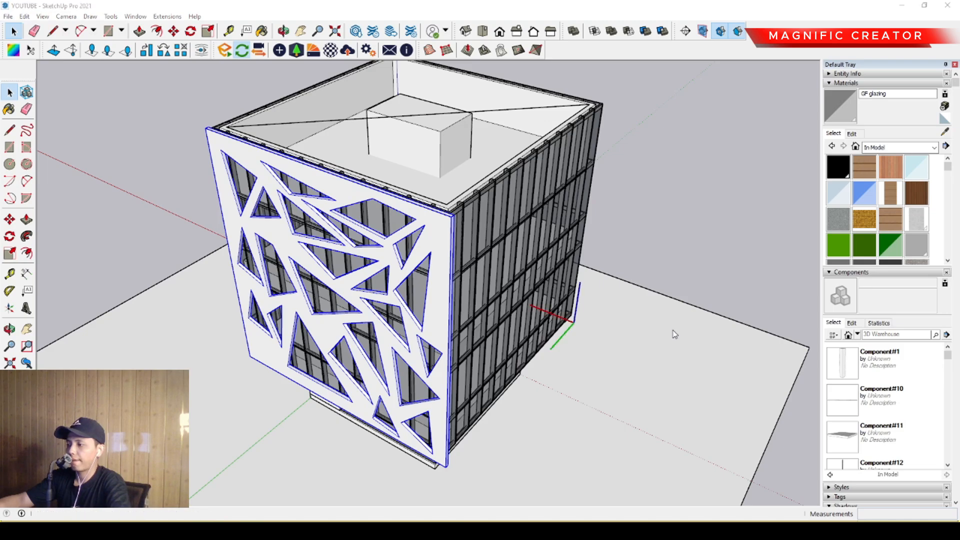
# - Copy the perforated front panel along its own length so the copy starts at the front panel's far end
pyautogui.scroll(2, 359, 230)
pyautogui.moveTo(435, 255); pyautogui.dragTo(323, 320, button='middle')
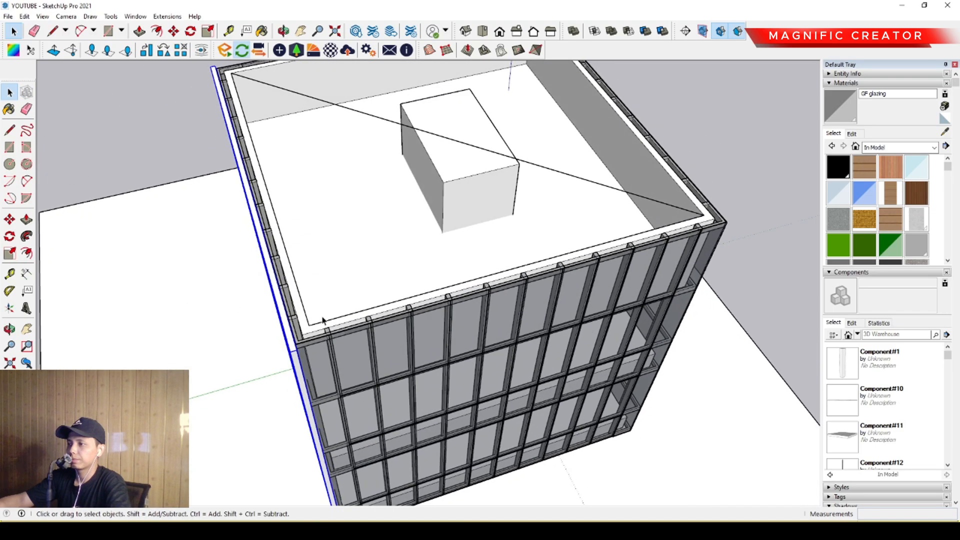
pyautogui.scroll(2, 325, 333)
pyautogui.moveTo(400, 311); pyautogui.dragTo(510, 415, button='middle')
pyautogui.scroll(-2, 443, 310)
pyautogui.scroll(3, 435, 295)
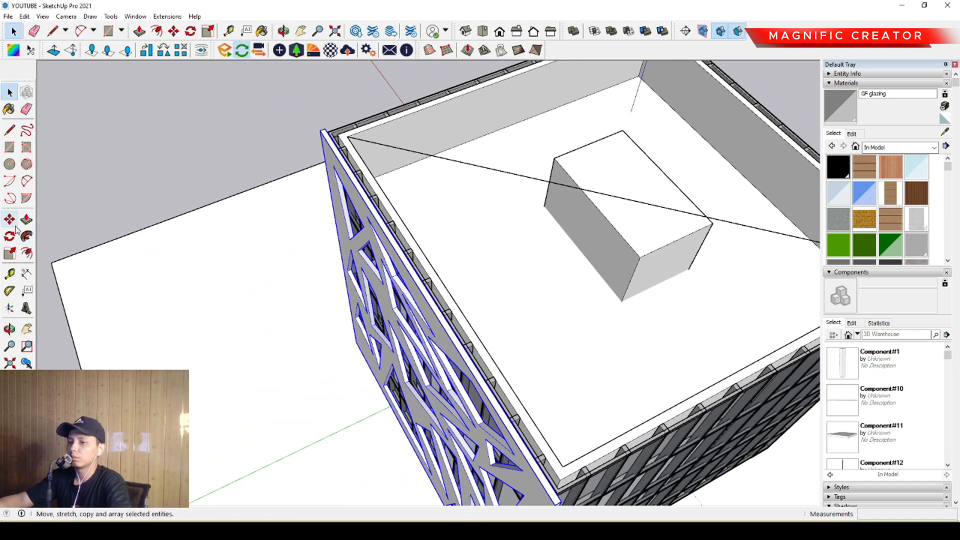
pyautogui.scroll(4, 320, 134)
pyautogui.press('ctrl')
pyautogui.click(326, 123)
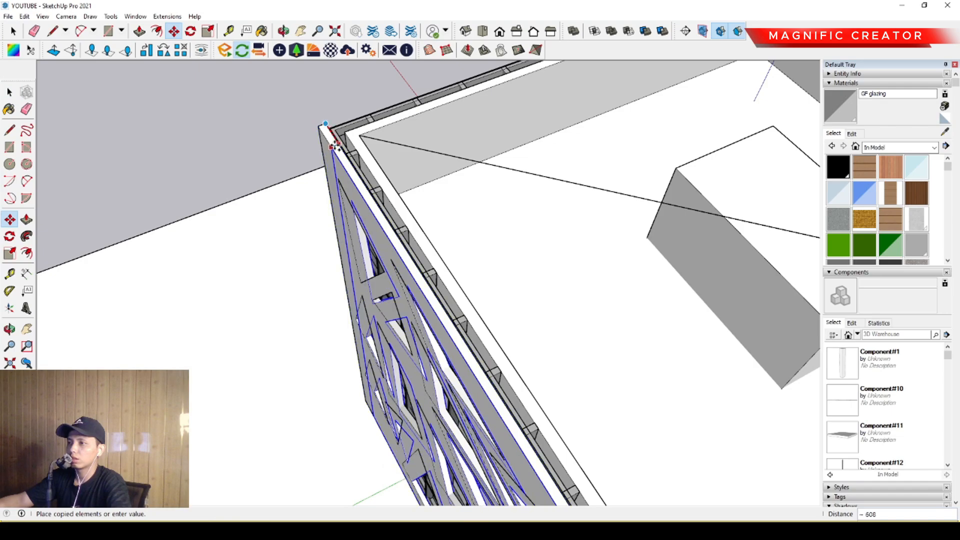
pyautogui.scroll(-4, 344, 158)
pyautogui.scroll(-4, 357, 161)
pyautogui.keyDown('shift'); pyautogui.moveTo(452, 313); pyautogui.dragTo(371, 254, button='middle'); pyautogui.keyUp('shift')
pyautogui.scroll(6, 371, 264)
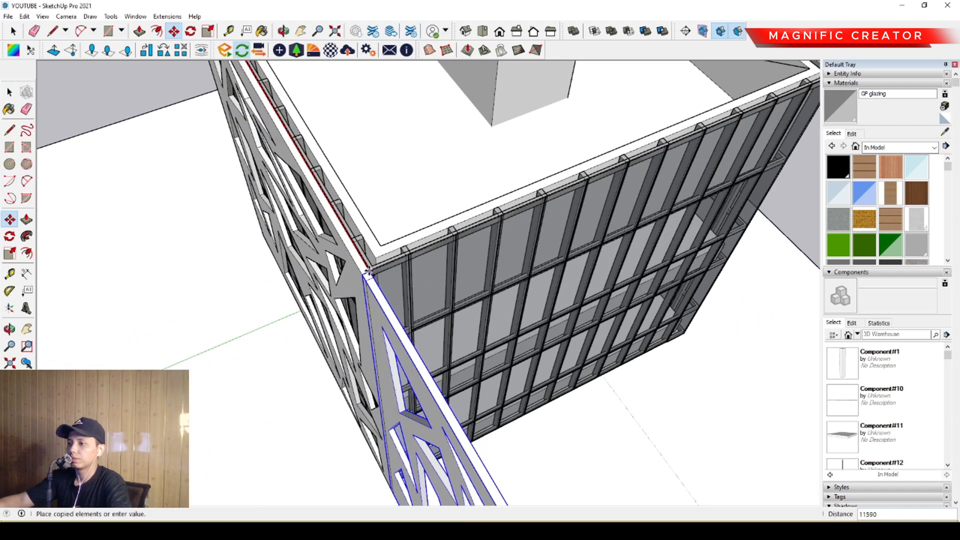
pyautogui.click(374, 280)
pyautogui.press('space')
# - Rotate the copied panel 90 degrees about the building corner and fit it against the front panel as a side wall
pyautogui.scroll(3, 373, 340)
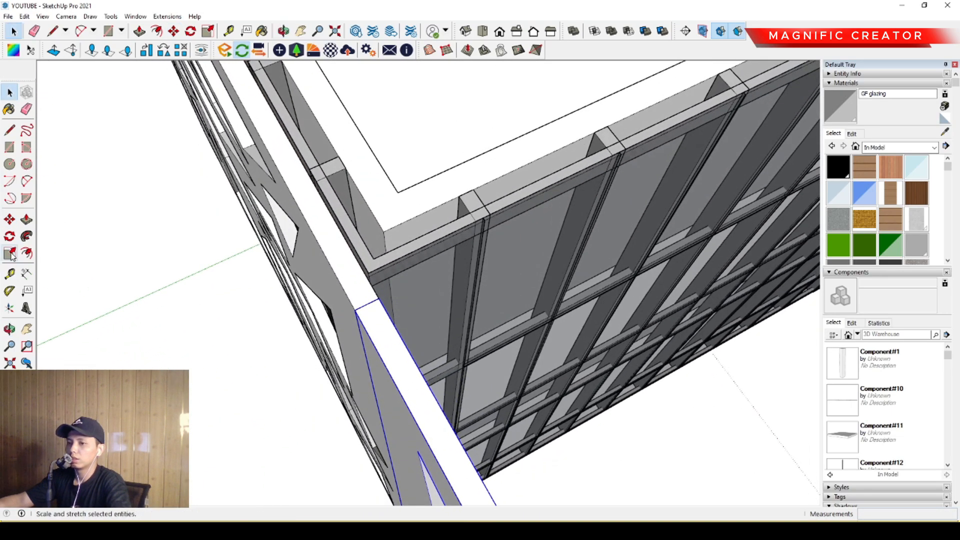
pyautogui.scroll(1, 325, 315)
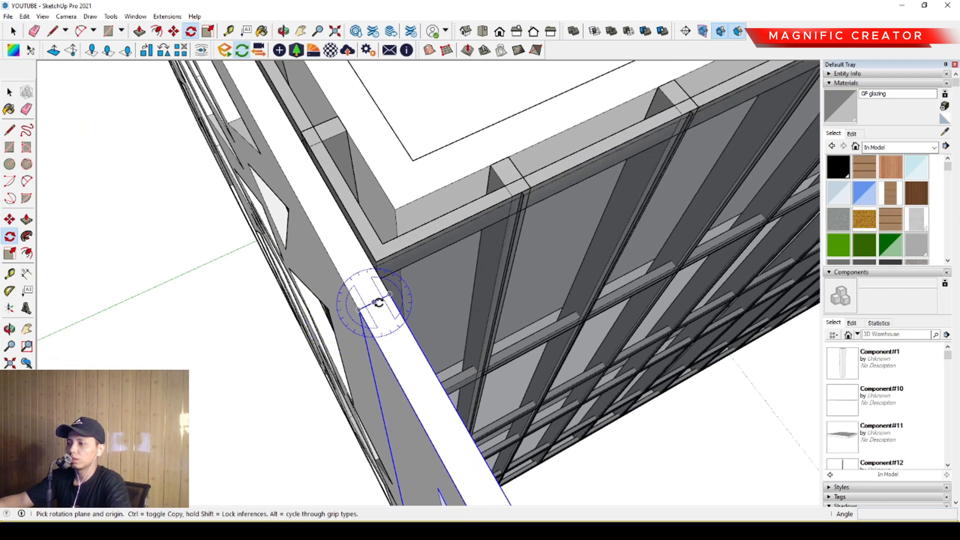
pyautogui.click(400, 320)
pyautogui.press('Return')
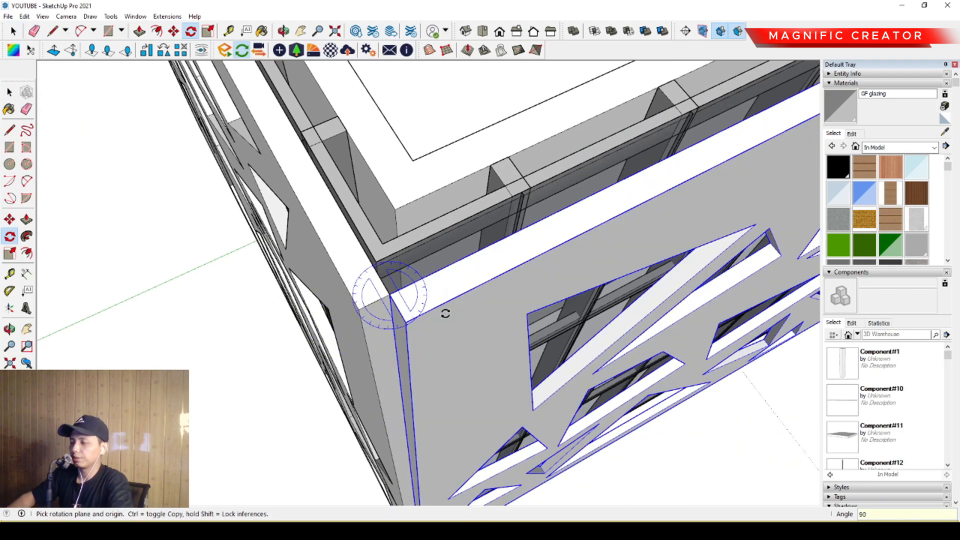
pyautogui.press('space')
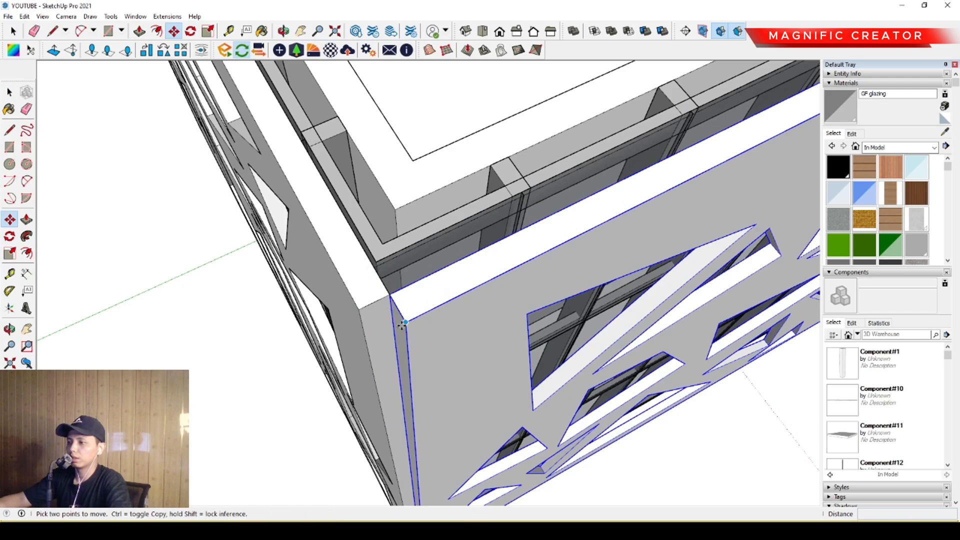
pyautogui.click(404, 323)
pyautogui.press('space')
# - Copy the perforated side panel across to the opposite side of the building, clear of the glazing
pyautogui.moveTo(394, 298); pyautogui.dragTo(453, 289, button='middle')
pyautogui.press('ctrl')
pyautogui.click(419, 306)
pyautogui.scroll(-3, 332, 231)
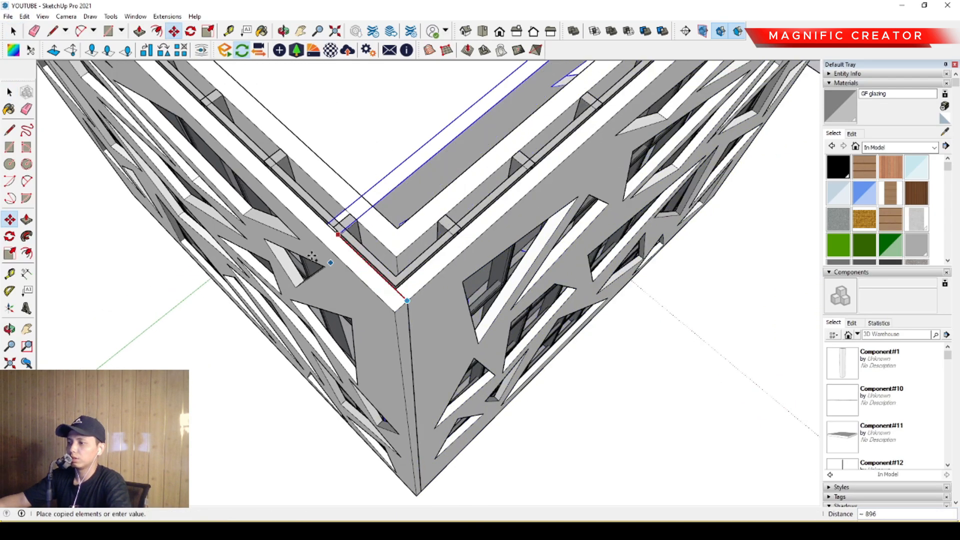
pyautogui.keyDown('shift'); pyautogui.moveTo(330, 232); pyautogui.dragTo(634, 488, button='middle'); pyautogui.keyUp('shift')
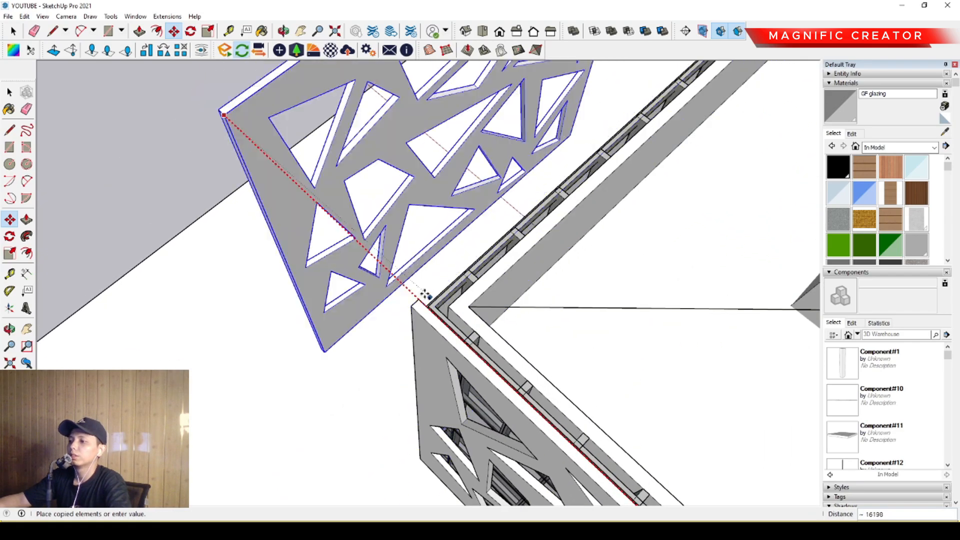
pyautogui.click(409, 278)
pyautogui.press('space')
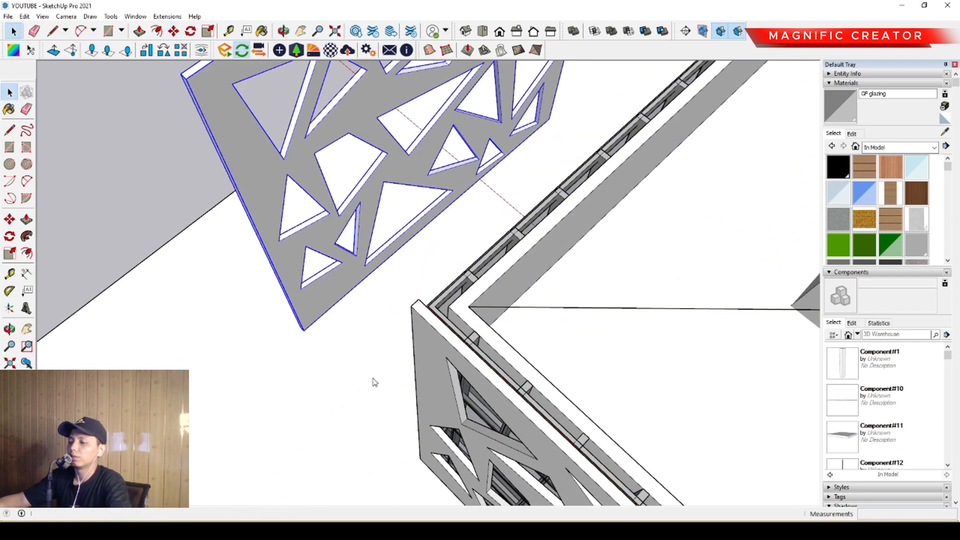
# - Flip the new side panel and move it by its top corner onto the front panel's other end
pyautogui.moveTo(490, 444); pyautogui.dragTo(491, 389, button='middle')
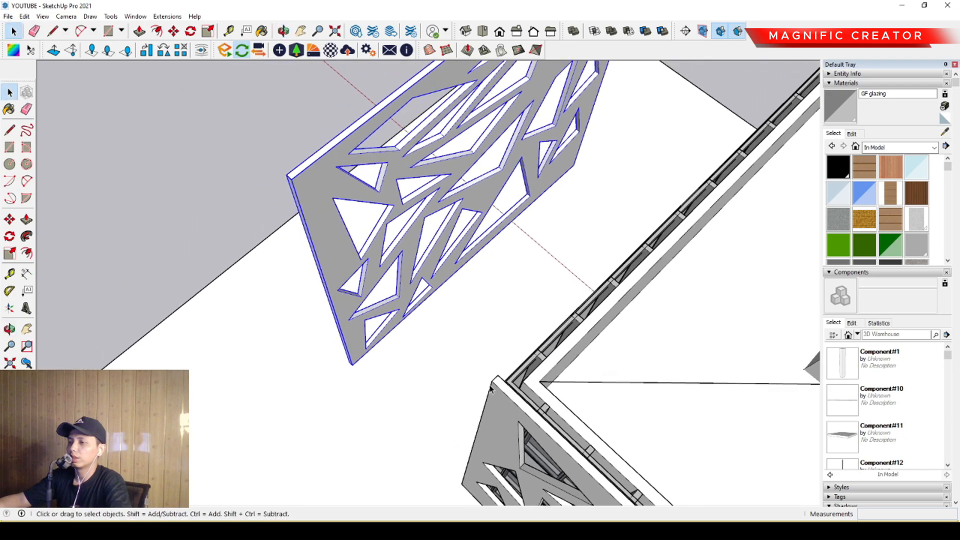
pyautogui.click(288, 175)
pyautogui.scroll(3, 508, 385)
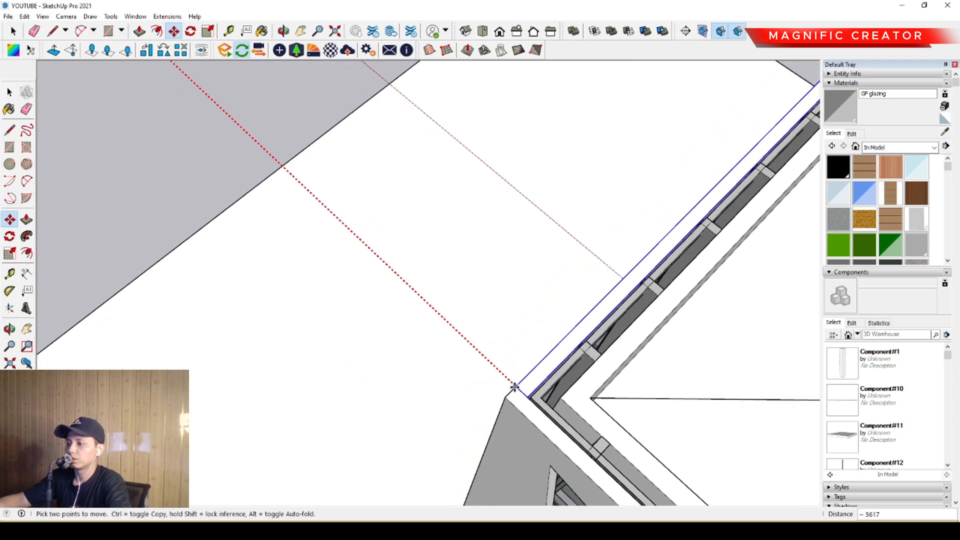
pyautogui.click(514, 386)
pyautogui.press('space')
# - Copy the perforated front panel along the green axis to a spot beyond the rear of the building
pyautogui.scroll(-5, 453, 313)
pyautogui.scroll(4, 347, 322)
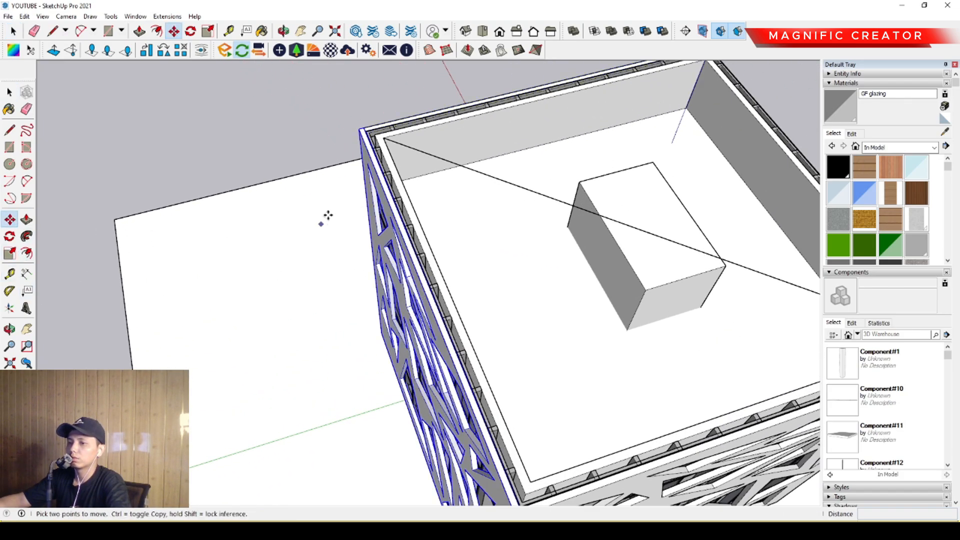
pyautogui.click(358, 131)
pyautogui.moveTo(322, 139); pyautogui.dragTo(253, 200, button='middle')
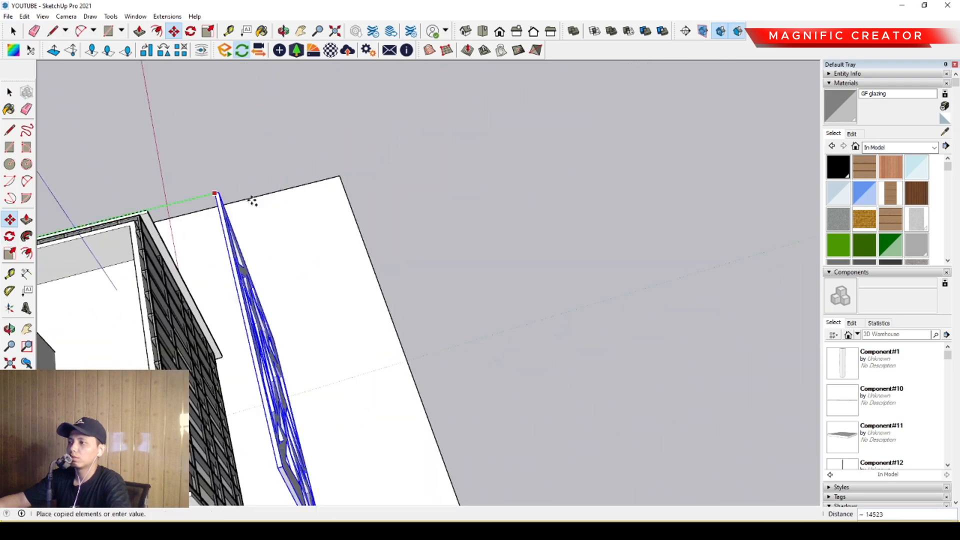
pyautogui.click(229, 232)
pyautogui.press('space')
# - Flip the rear panel copy along the green axis and move it against the back of the building
pyautogui.moveTo(229, 233); pyautogui.dragTo(309, 256, button='middle')
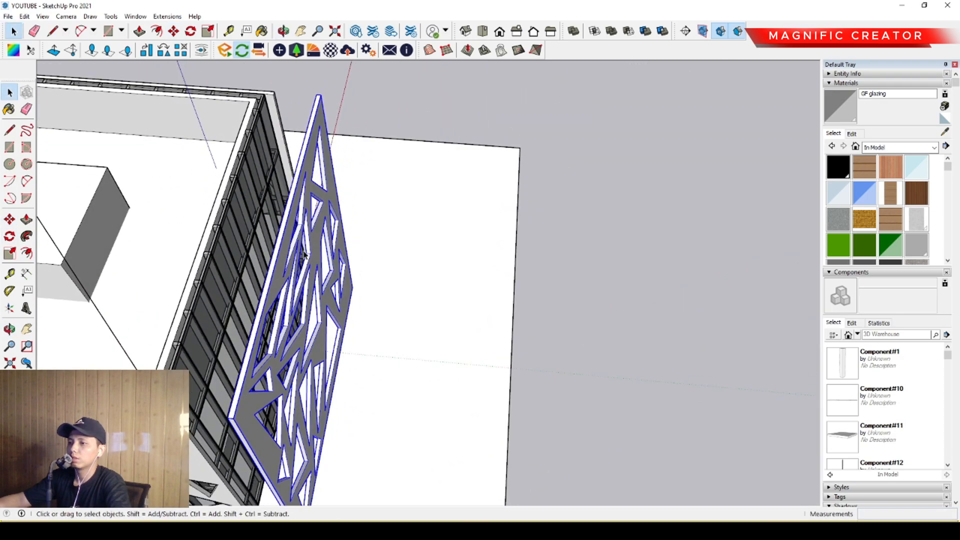
pyautogui.scroll(1, 315, 260)
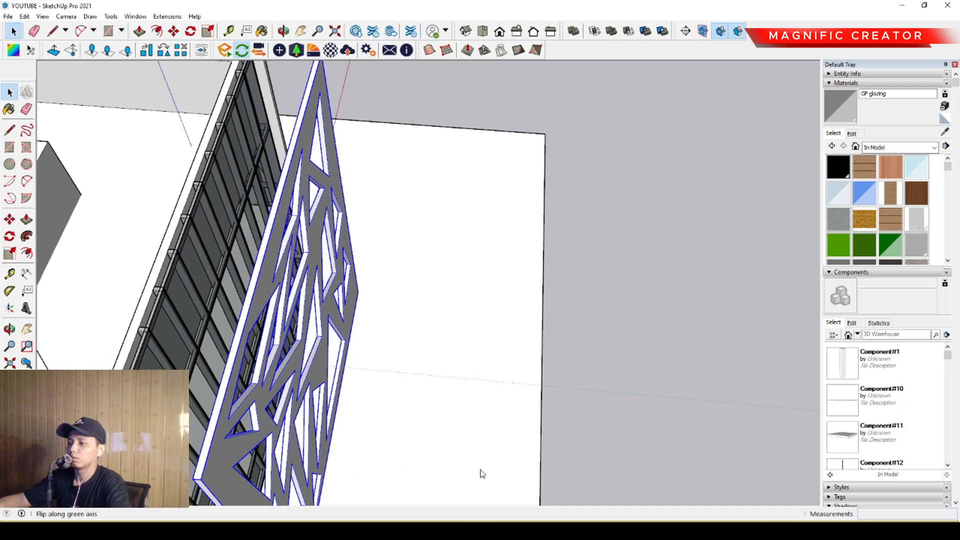
pyautogui.moveTo(346, 343); pyautogui.dragTo(280, 330, button='middle')
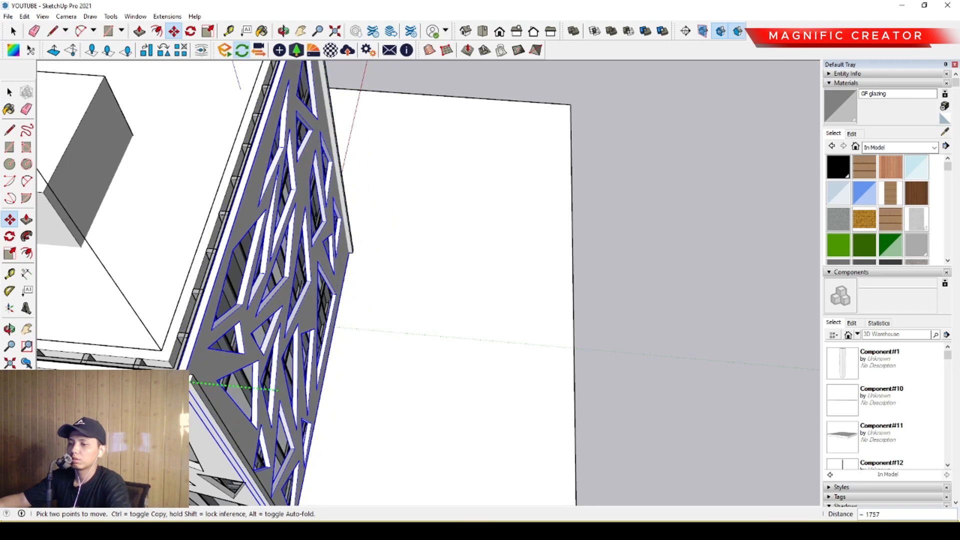
pyautogui.scroll(1, 191, 379)
pyautogui.click(191, 378)
pyautogui.press('space')
# - Examine how the four perforated panels meet at the building's top corners
pyautogui.scroll(-2, 192, 378)
pyautogui.moveTo(195, 379)
pyautogui.mouseDown(button='middle')
pyautogui.moveTo(435, 376)
pyautogui.moveTo(428, 322)
pyautogui.moveTo(449, 389)
pyautogui.moveTo(438, 454)
pyautogui.moveTo(413, 450)
pyautogui.moveTo(390, 425)
pyautogui.mouseUp(button='middle')
pyautogui.scroll(-4, 434, 376)
pyautogui.scroll(4, 439, 454)
pyautogui.keyDown('shift'); pyautogui.moveTo(575, 387); pyautogui.dragTo(353, 374, button='middle'); pyautogui.keyUp('shift')
pyautogui.scroll(2, 380, 367)
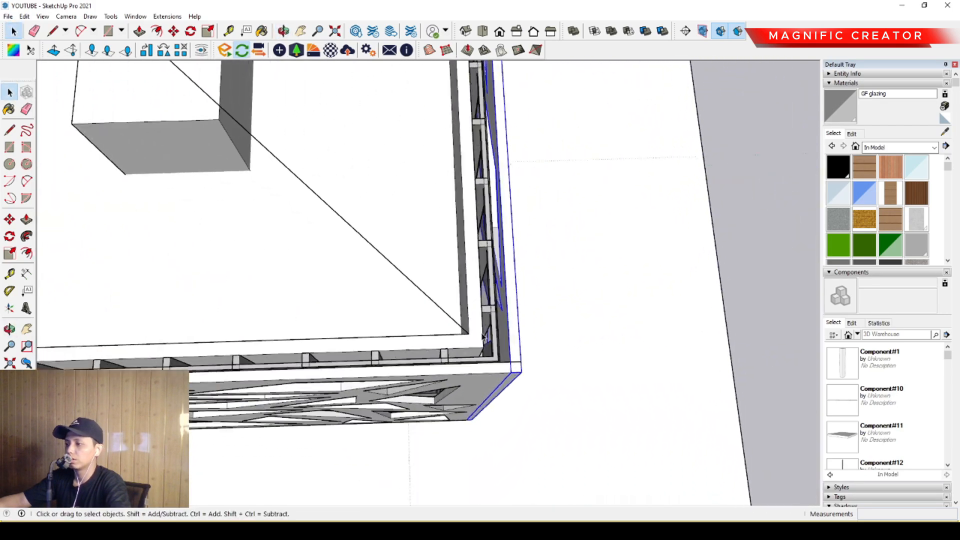
pyautogui.moveTo(417, 360); pyautogui.dragTo(259, 397, button='middle')
pyautogui.scroll(-5, 394, 347)
pyautogui.scroll(6, 370, 322)
pyautogui.click(370, 323)
pyautogui.scroll(-2, 370, 324)
pyautogui.scroll(-2, 478, 300)
pyautogui.keyDown('shift'); pyautogui.moveTo(575, 300); pyautogui.dragTo(425, 270, button='middle'); pyautogui.keyUp('shift')
# - Select the opposite perforated panels and move them 150 so their ends reach the outer corner of the adjoining panel
pyautogui.moveTo(425, 270)
pyautogui.mouseDown(button='middle')
pyautogui.moveTo(482, 174)
pyautogui.moveTo(414, 275)
pyautogui.mouseUp(button='middle')
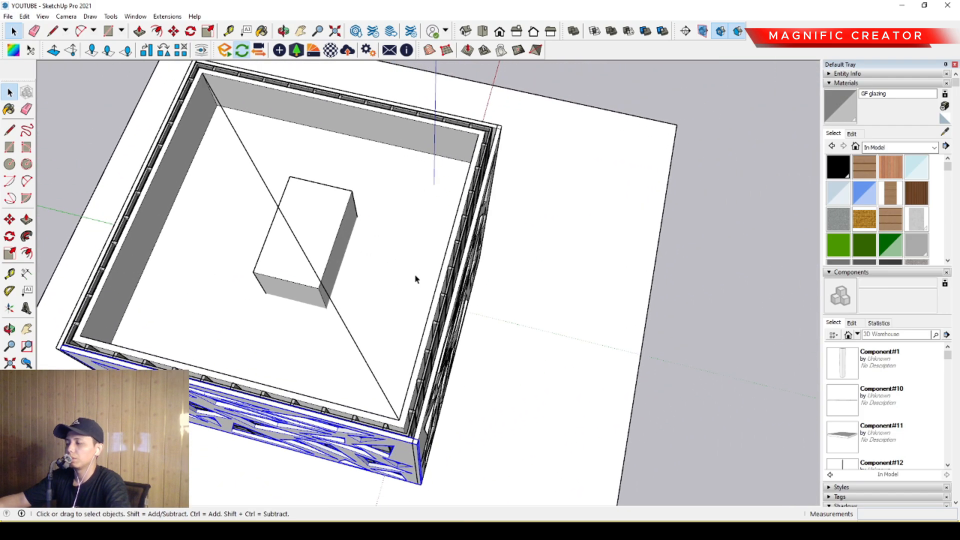
pyautogui.scroll(3, 475, 256)
pyautogui.scroll(3, 383, 288)
pyautogui.scroll(3, 402, 269)
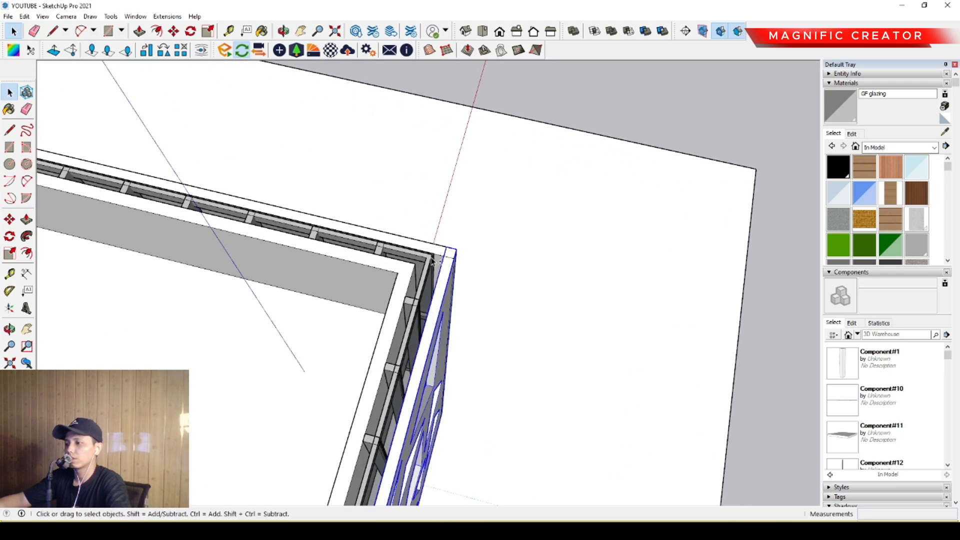
pyautogui.scroll(-3, 434, 249)
pyautogui.moveTo(268, 371); pyautogui.dragTo(125, 440, button='middle')
pyautogui.keyDown('shift'); pyautogui.moveTo(125, 440); pyautogui.dragTo(358, 367, button='middle'); pyautogui.keyUp('shift')
pyautogui.scroll(3, 358, 366)
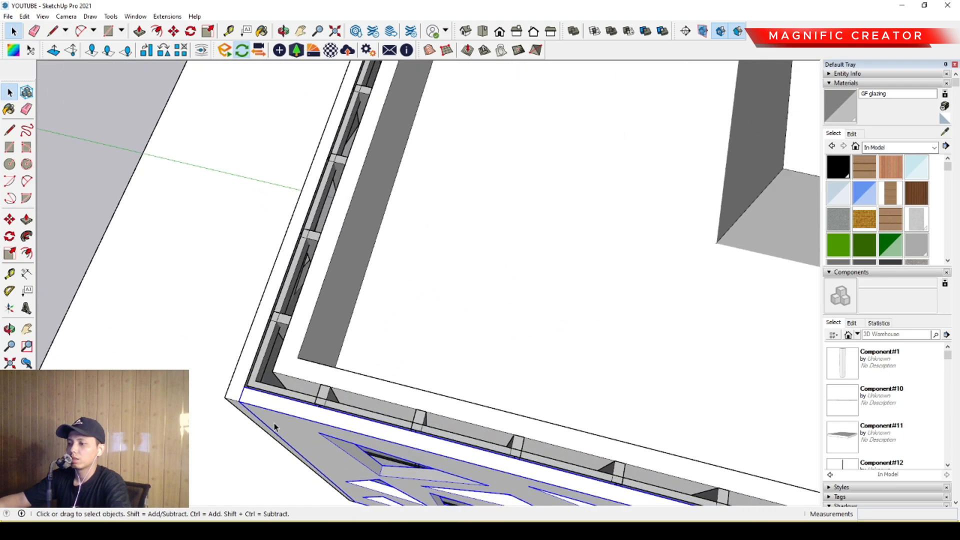
pyautogui.keyDown('shift'); pyautogui.moveTo(274, 422); pyautogui.dragTo(420, 390, button='middle'); pyautogui.keyUp('shift')
pyautogui.scroll(1, 421, 387)
pyautogui.click(9, 219)
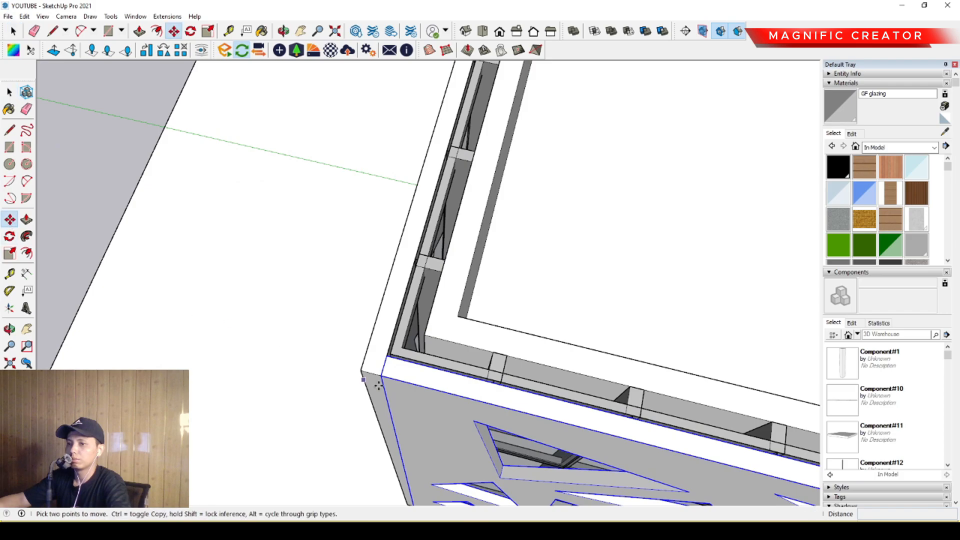
pyautogui.scroll(1, 379, 374)
pyautogui.click(378, 373)
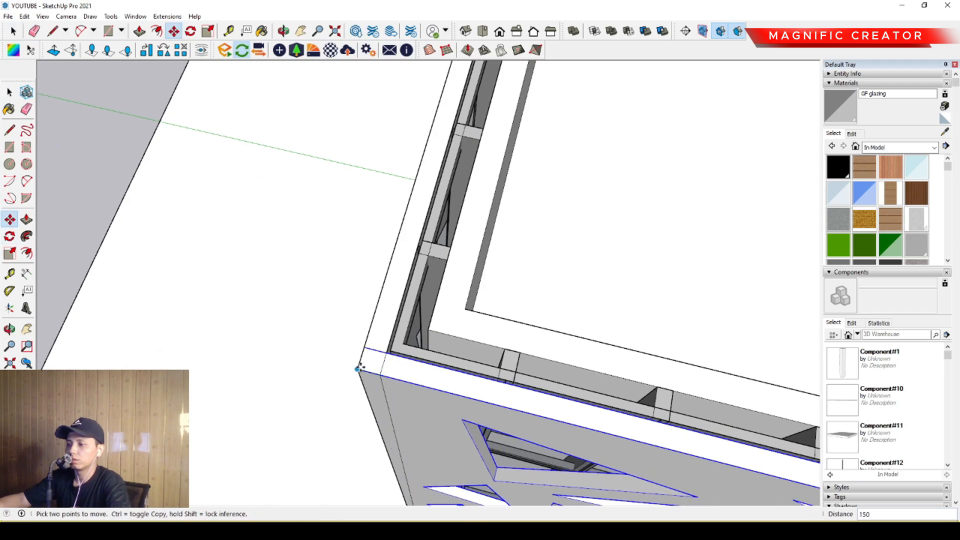
pyautogui.click(360, 367)
pyautogui.press('space')
# - Open the perforated panel and move its vertical end edge 150 to the inner corner, forming a mitred end
pyautogui.moveTo(364, 365); pyautogui.dragTo(468, 317, button='middle')
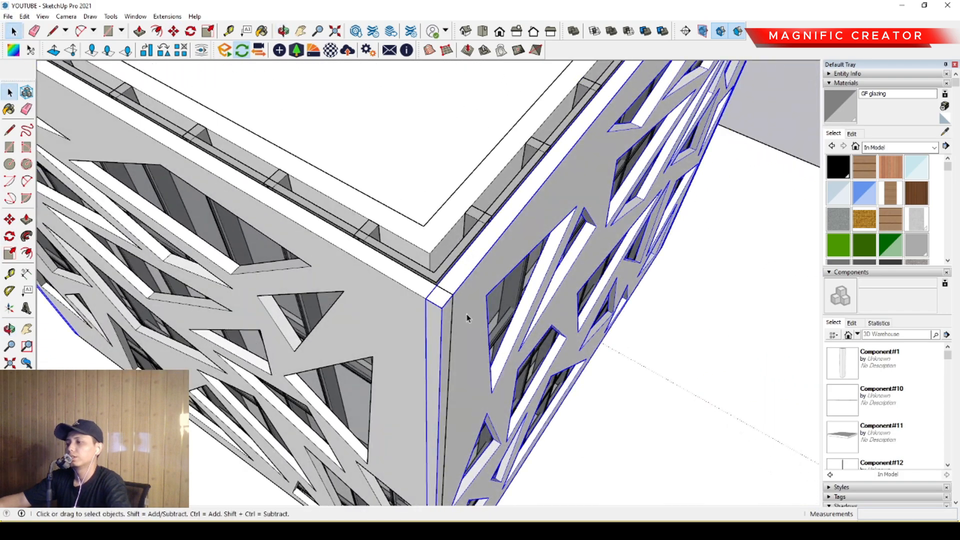
pyautogui.scroll(3, 464, 302)
pyautogui.doubleClick(467, 278)
pyautogui.hotkey('ctrl', 'a')
pyautogui.scroll(1, 406, 310)
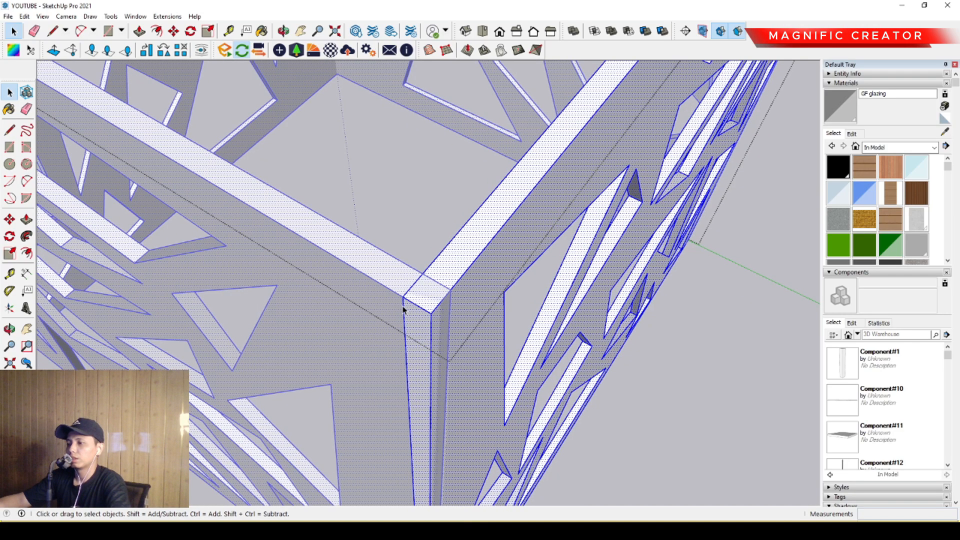
pyautogui.click(404, 308)
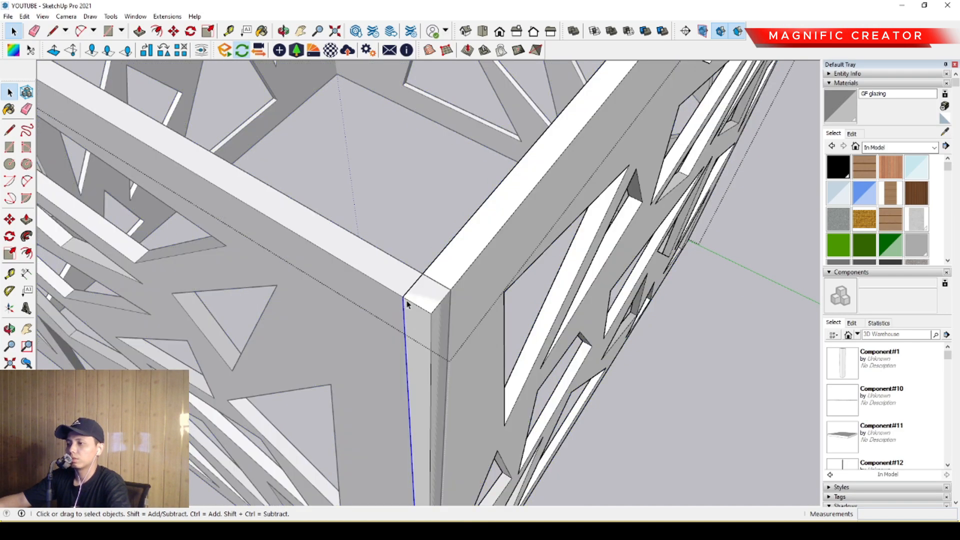
pyautogui.moveTo(407, 303); pyautogui.dragTo(400, 359, button='middle')
pyautogui.click(10, 218)
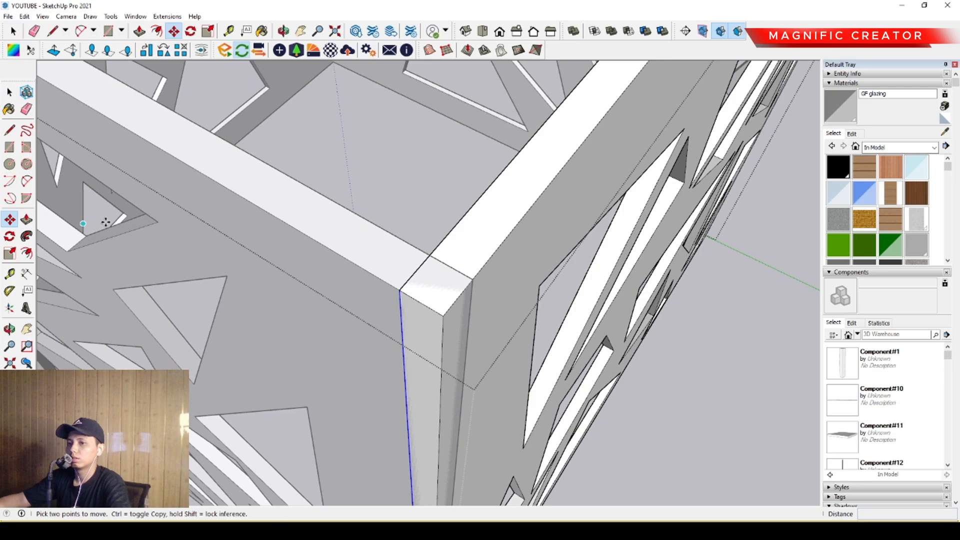
pyautogui.click(402, 291)
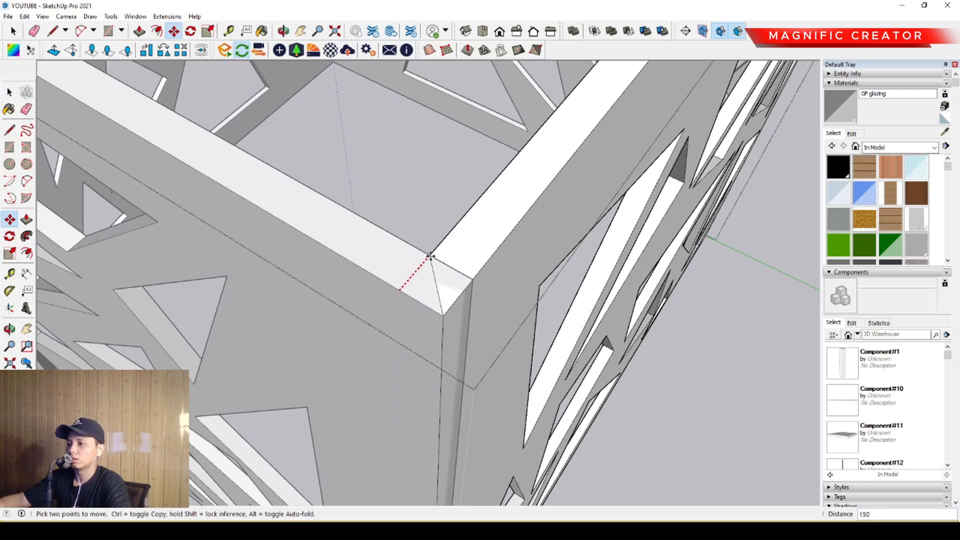
pyautogui.scroll(3, 438, 253)
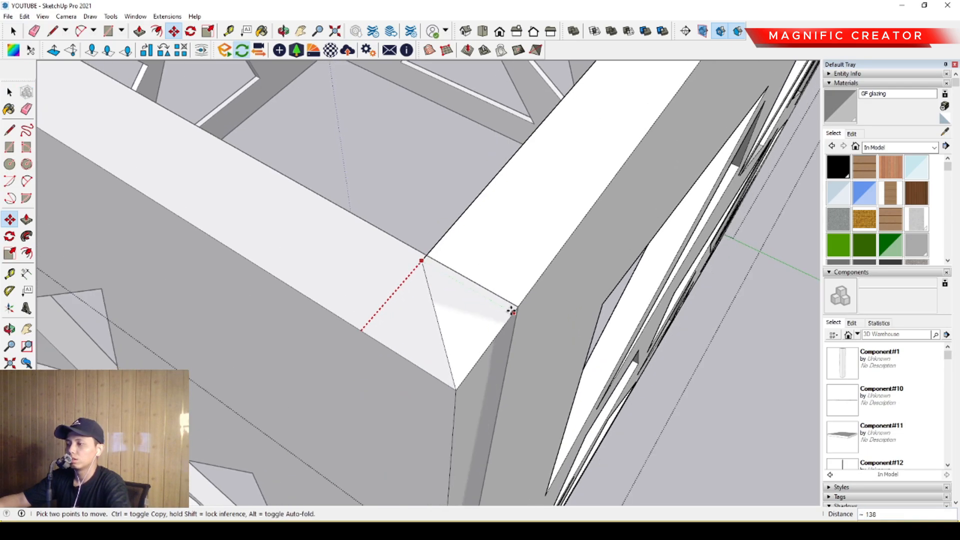
pyautogui.click(518, 305)
pyautogui.press('space')
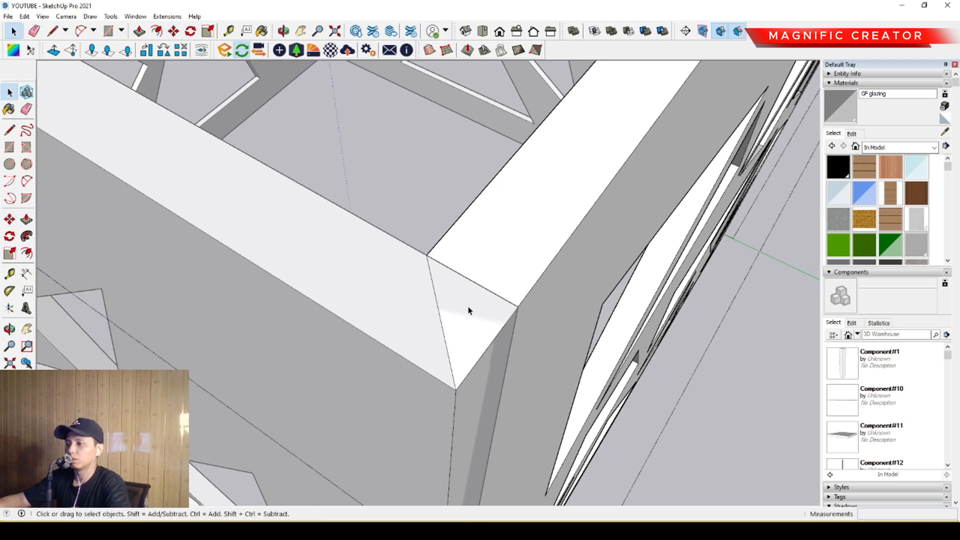
# - Move the outer vertical end edge of the adjoining perforated panel 150 to the inner corner, mitring that end too
pyautogui.scroll(-2, 469, 311)
pyautogui.tripleClick(400, 317)
pyautogui.moveTo(427, 338); pyautogui.dragTo(386, 374, button='middle')
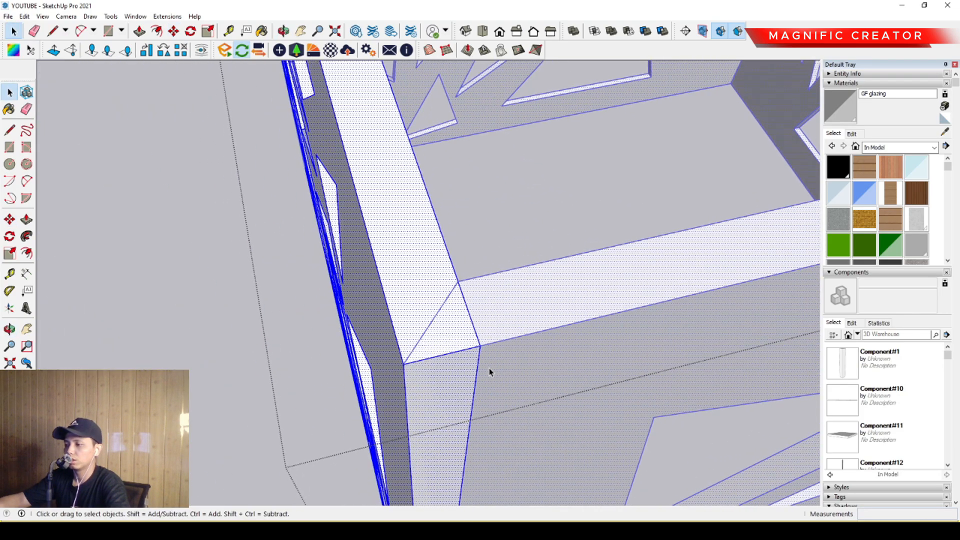
pyautogui.moveTo(437, 350); pyautogui.dragTo(493, 341, button='middle')
pyautogui.click(194, 378)
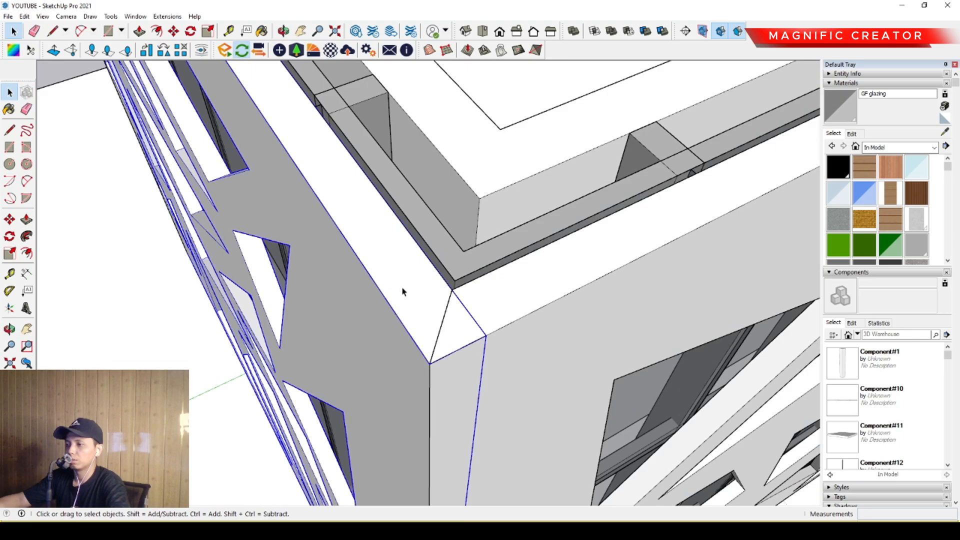
pyautogui.tripleClick(468, 319)
pyautogui.click(484, 354)
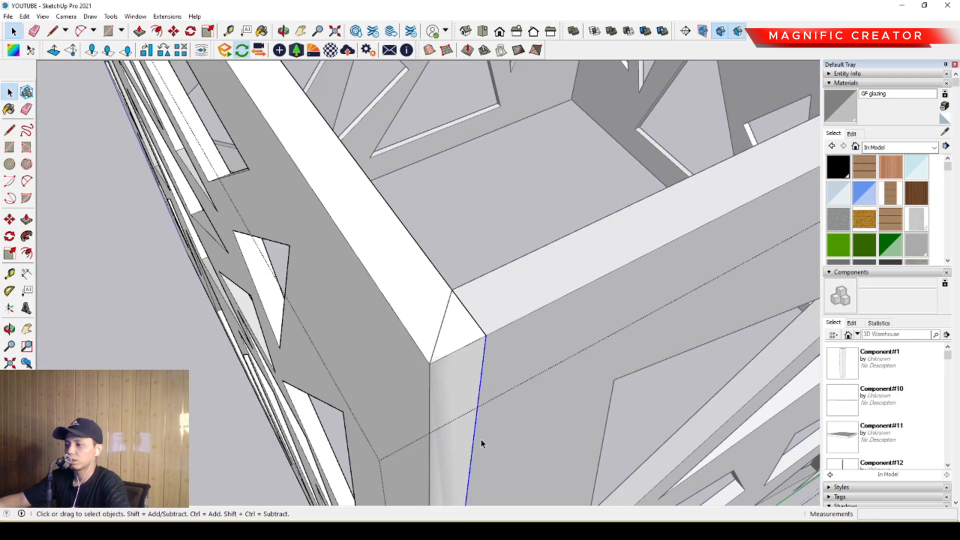
pyautogui.click(10, 219)
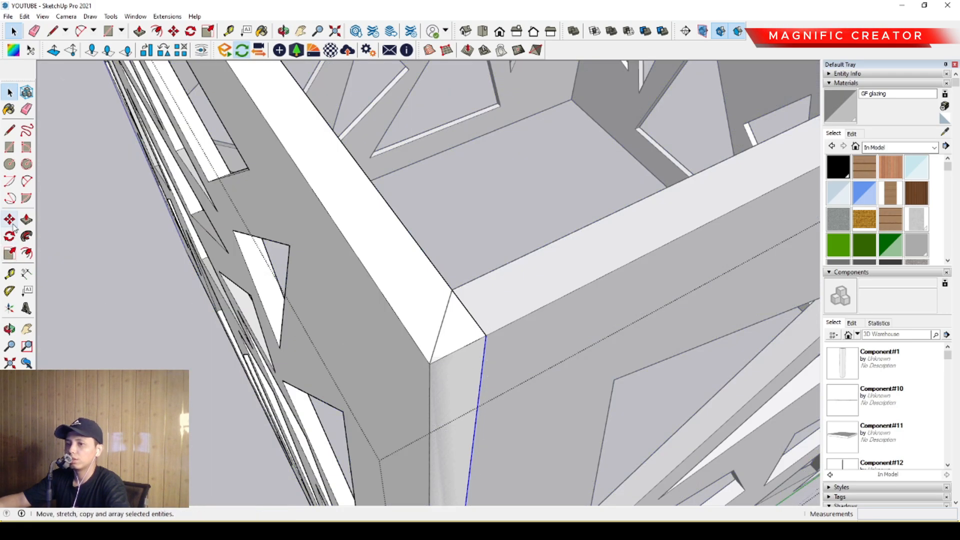
pyautogui.click(486, 336)
pyautogui.click(452, 291)
pyautogui.press('space')
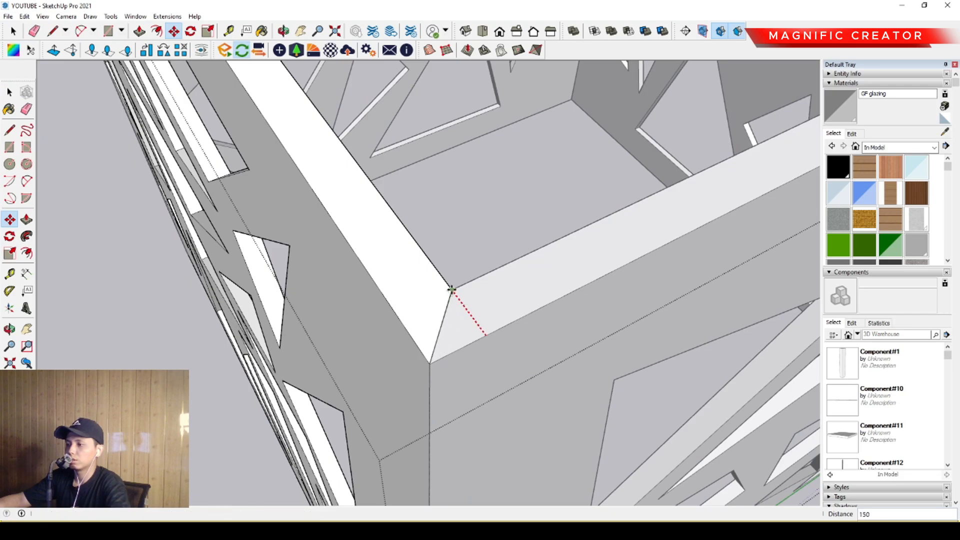
pyautogui.scroll(-10, 429, 339)
pyautogui.click(217, 270)
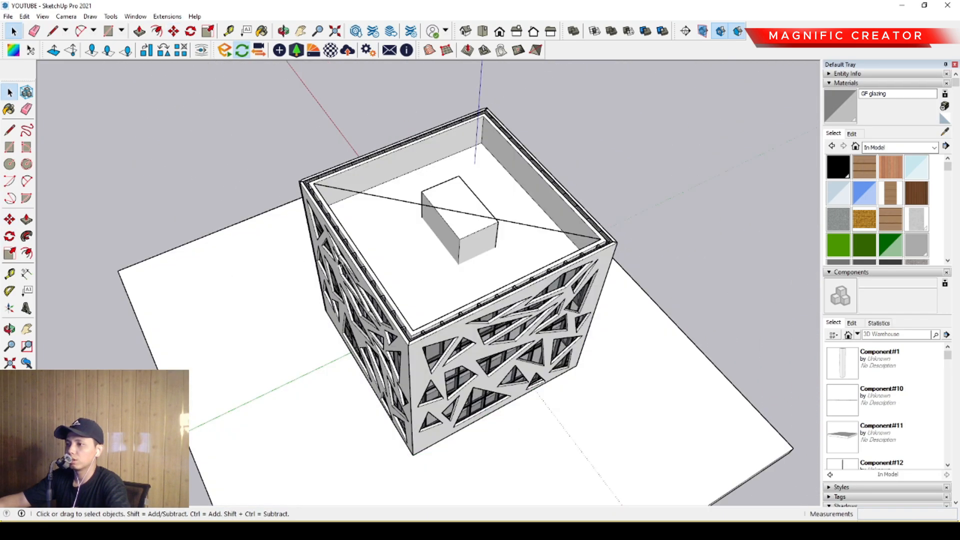
# - Flip the perforated panel with the mismatched top corner along the red axis
pyautogui.scroll(4, 345, 268)
pyautogui.moveTo(350, 285); pyautogui.dragTo(485, 345, button='middle')
pyautogui.scroll(4, 422, 301)
pyautogui.moveTo(423, 303); pyautogui.dragTo(479, 330, button='middle')
pyautogui.scroll(3, 480, 331)
pyautogui.keyDown('shift'); pyautogui.moveTo(373, 168); pyautogui.dragTo(367, 264, button='middle'); pyautogui.keyUp('shift')
pyautogui.scroll(-2, 377, 235)
pyautogui.scroll(4, 391, 327)
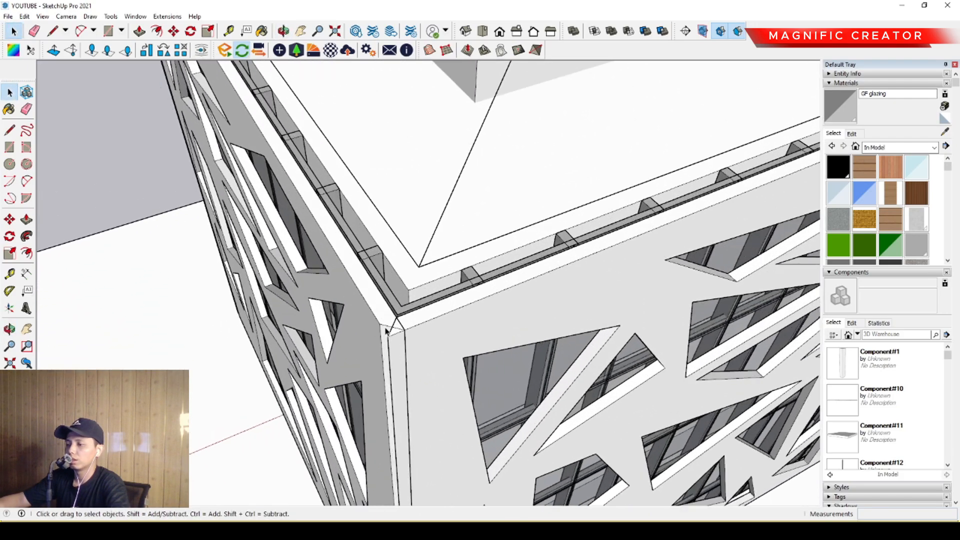
pyautogui.moveTo(395, 327); pyautogui.dragTo(467, 331, button='middle')
pyautogui.moveTo(423, 363); pyautogui.dragTo(433, 317, button='middle')
pyautogui.scroll(1, 429, 280)
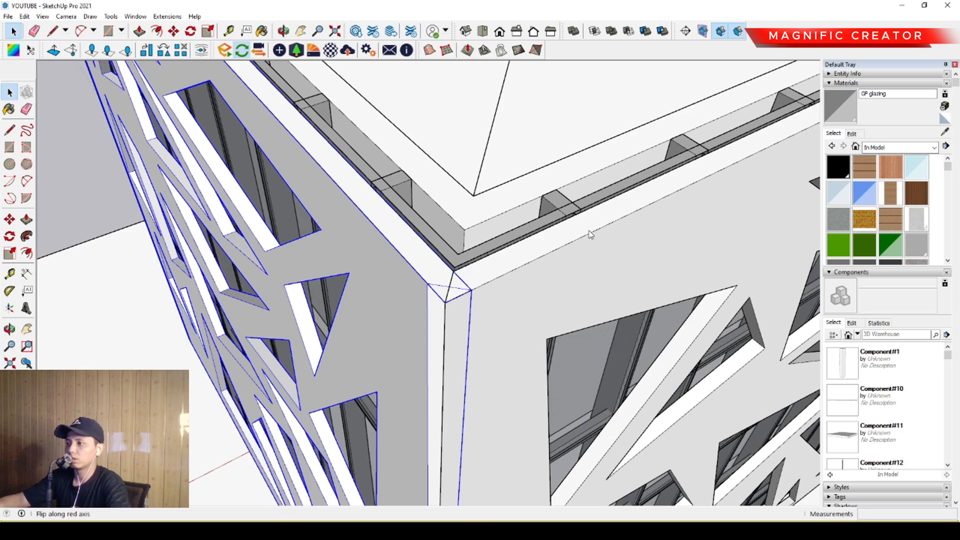
pyautogui.moveTo(463, 312); pyautogui.dragTo(439, 377, button='middle')
pyautogui.hotkey('ctrl', 'z')
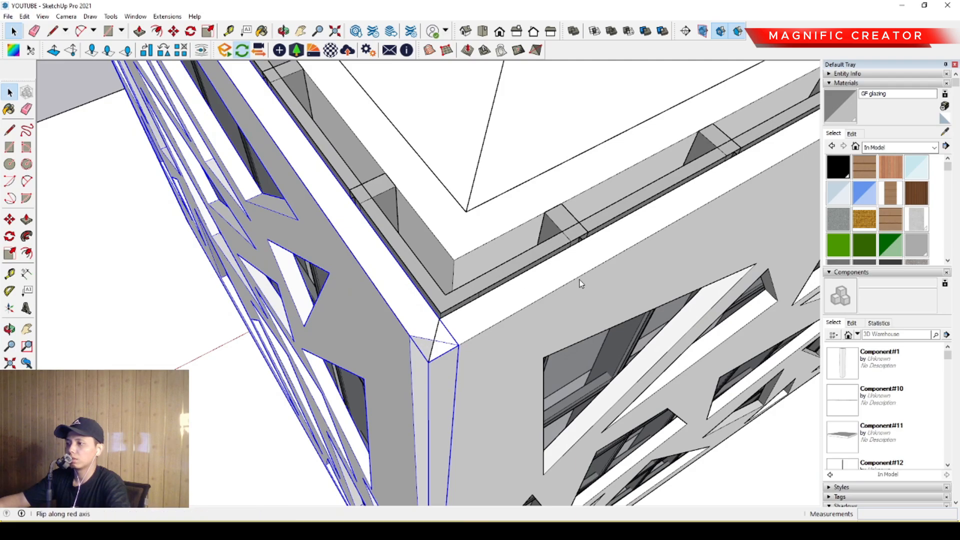
pyautogui.scroll(-6, 378, 375)
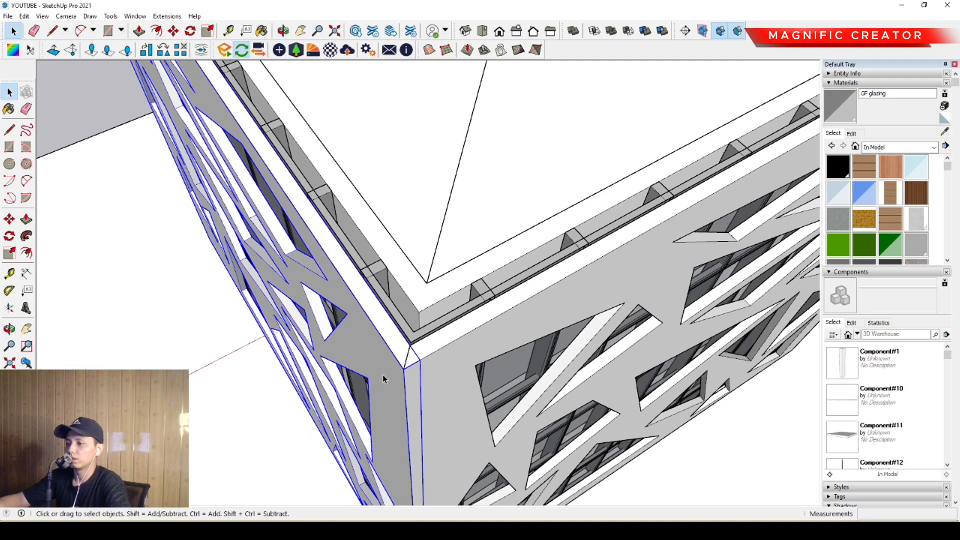
# - Examine the remaining top corners of the perforated panels and the facade from all around the building
pyautogui.moveTo(555, 327); pyautogui.dragTo(359, 367, button='middle')
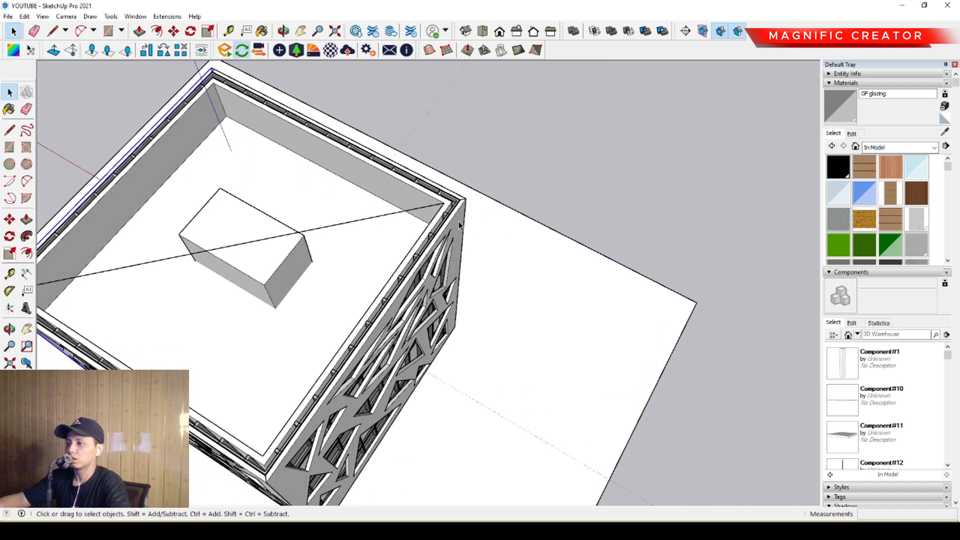
pyautogui.moveTo(461, 225); pyautogui.dragTo(431, 393, button='middle')
pyautogui.scroll(4, 235, 214)
pyautogui.moveTo(229, 233); pyautogui.dragTo(649, 326, button='middle')
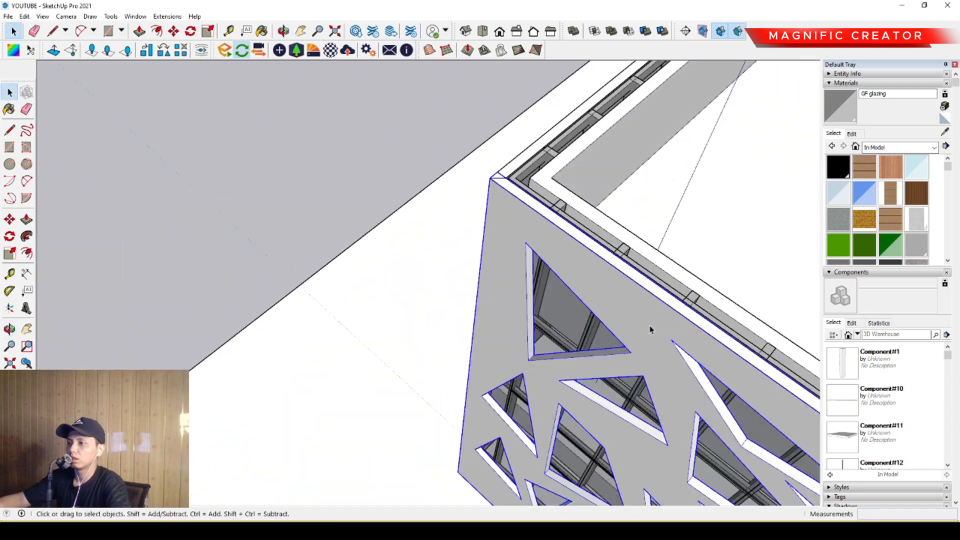
pyautogui.click(402, 189)
pyautogui.moveTo(524, 211); pyautogui.dragTo(803, 255, button='middle')
pyautogui.scroll(-5, 544, 283)
pyautogui.moveTo(544, 283); pyautogui.dragTo(515, 244, button='middle')
pyautogui.moveTo(503, 356); pyautogui.dragTo(780, 287, button='middle')
pyautogui.scroll(2, 467, 326)
pyautogui.moveTo(467, 325); pyautogui.dragTo(696, 300, button='middle')
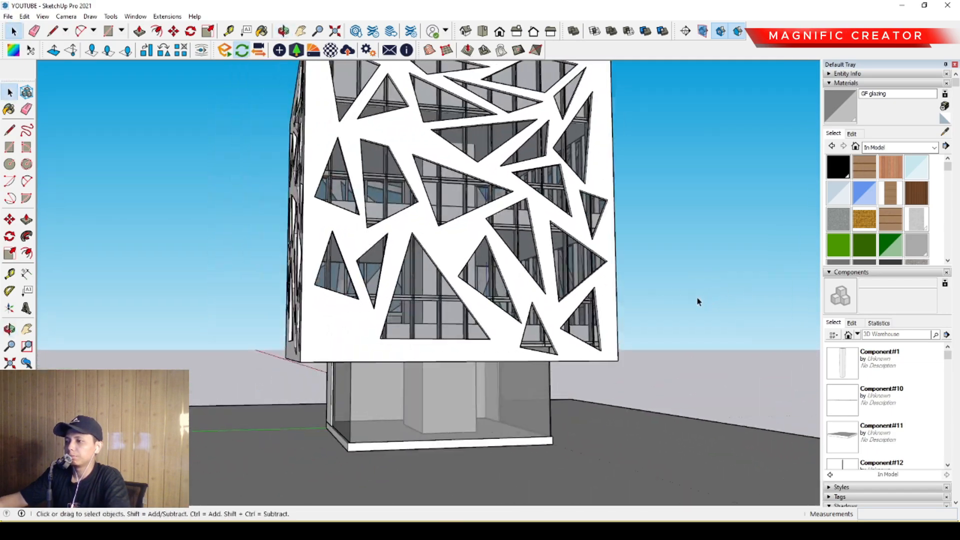
pyautogui.moveTo(410, 308); pyautogui.dragTo(467, 306, button='middle')
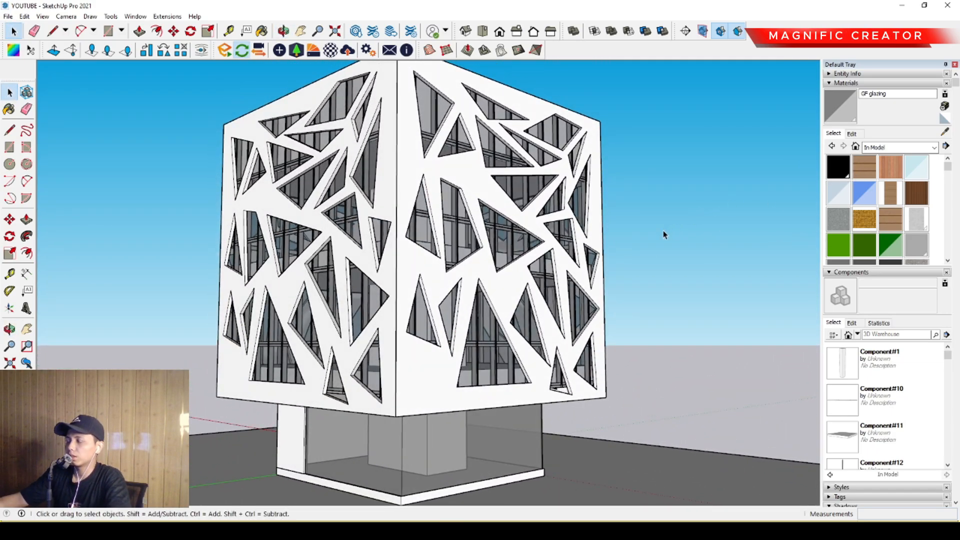
# - Open the perforated panel, select all its geometry and paint it with the Beadboard material
pyautogui.click(915, 193)
pyautogui.moveTo(411, 289); pyautogui.dragTo(425, 325, button='middle')
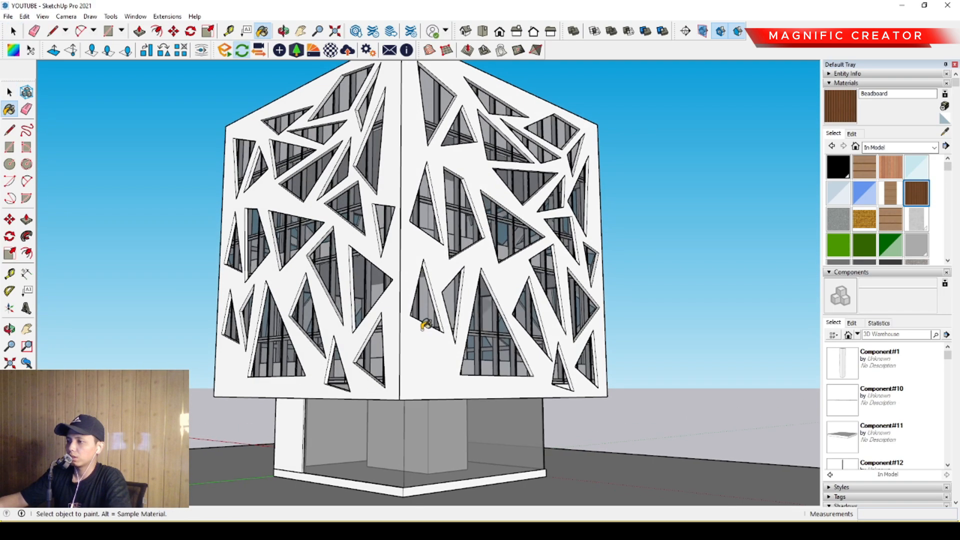
pyautogui.press('space')
pyautogui.tripleClick(427, 339)
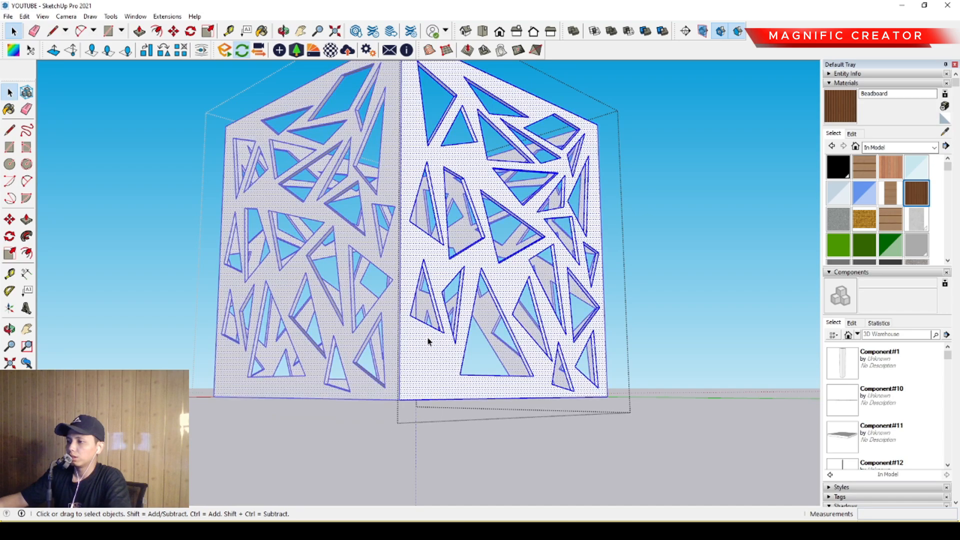
pyautogui.press('b')
pyautogui.click(430, 333)
pyautogui.press('space')
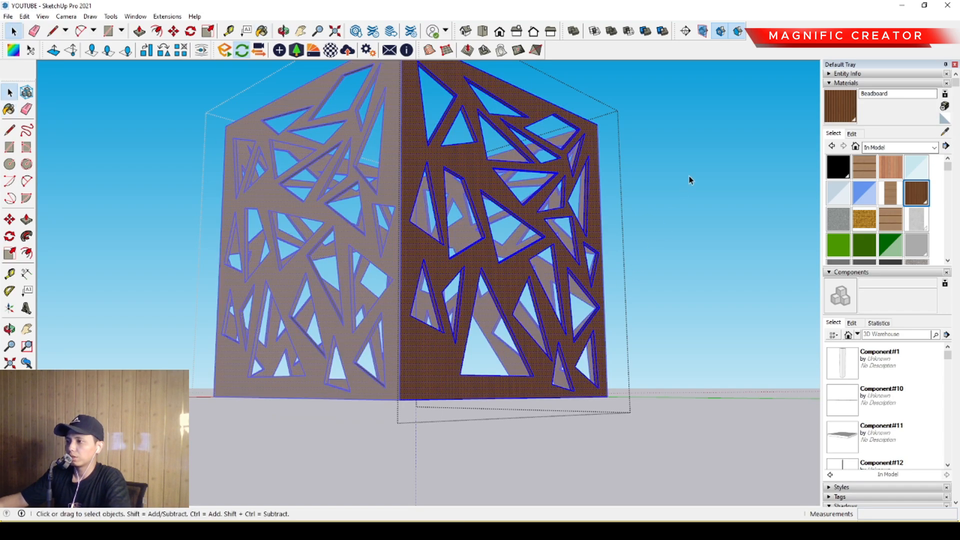
pyautogui.click(687, 181)
# - Try orange, pale pink and muted brown colours for the Beadboard material on the perforated panels
pyautogui.scroll(-3, 457, 304)
pyautogui.moveTo(457, 304); pyautogui.dragTo(484, 306, button='middle')
pyautogui.scroll(2, 484, 286)
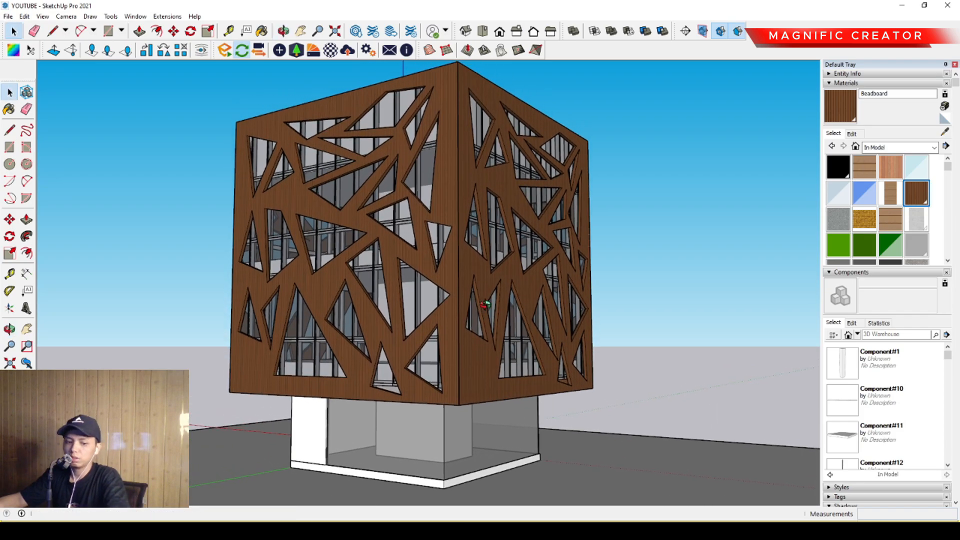
pyautogui.click(850, 134)
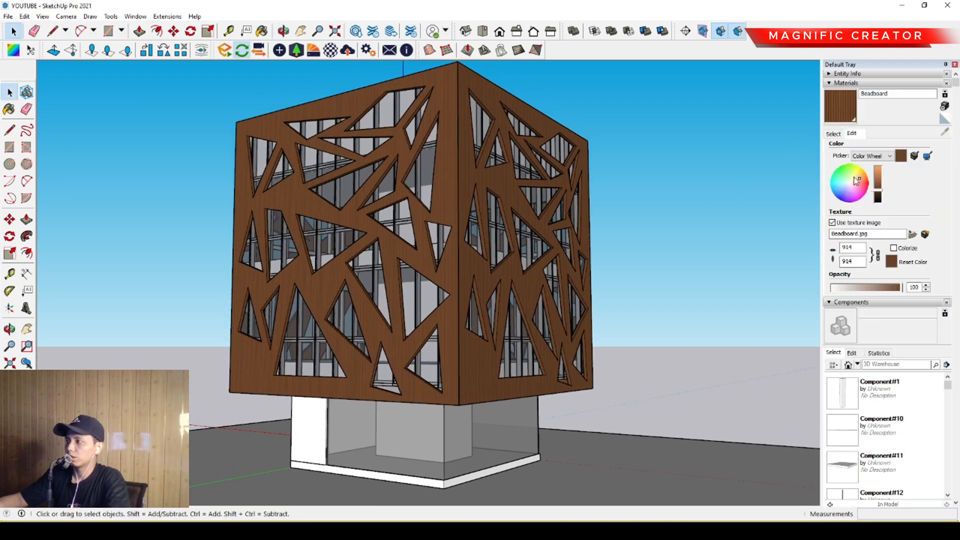
pyautogui.moveTo(877, 183); pyautogui.dragTo(878, 178)
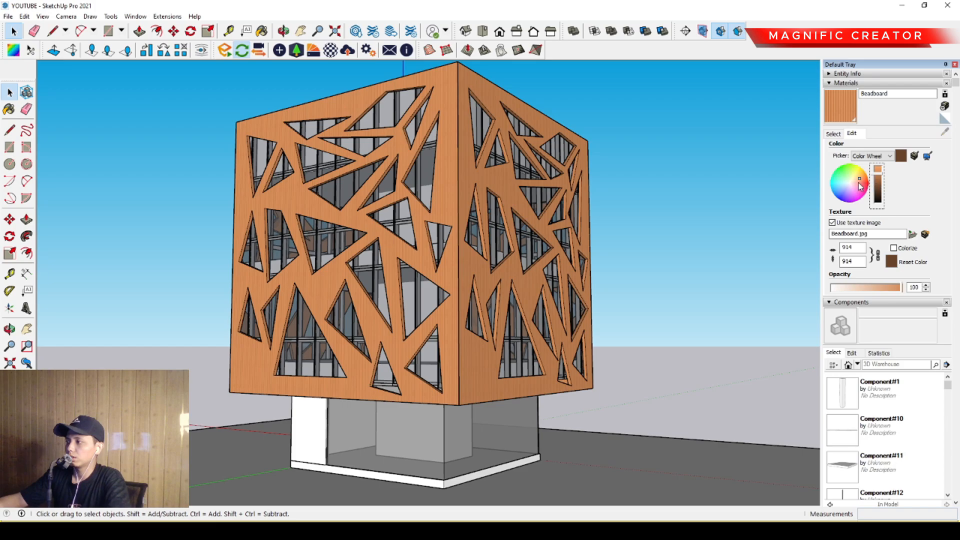
pyautogui.click(855, 184)
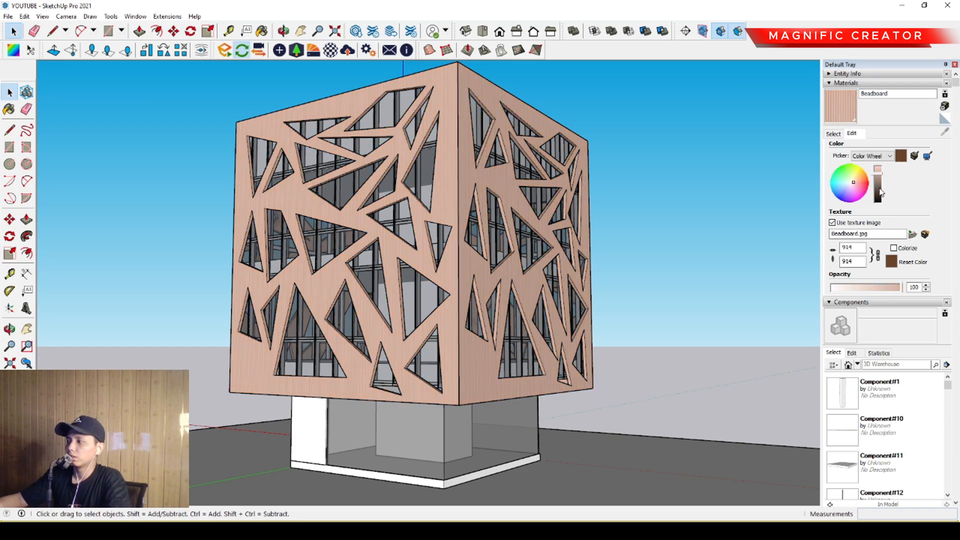
pyautogui.click(880, 193)
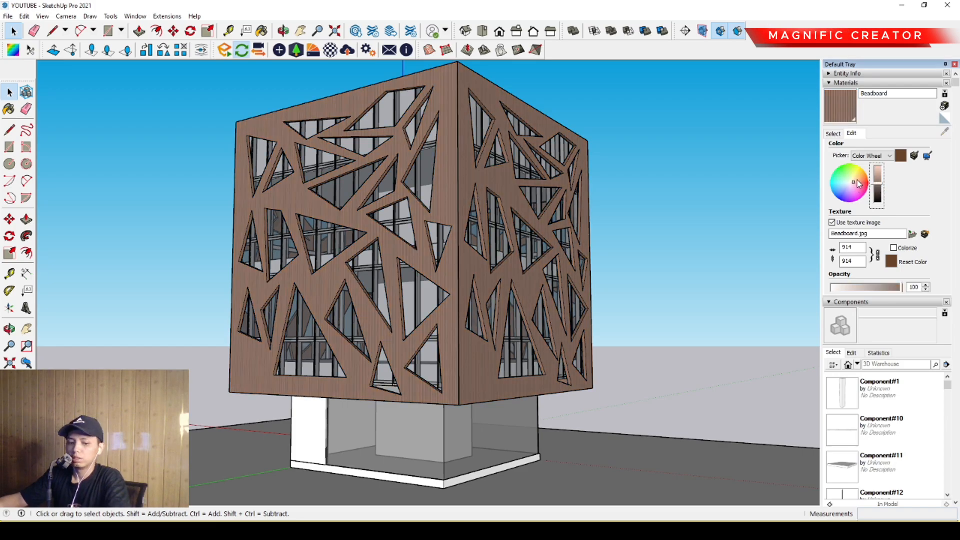
# - Adjust the Beadboard material's hue and brightness to a light tan wood tone
pyautogui.click(856, 183)
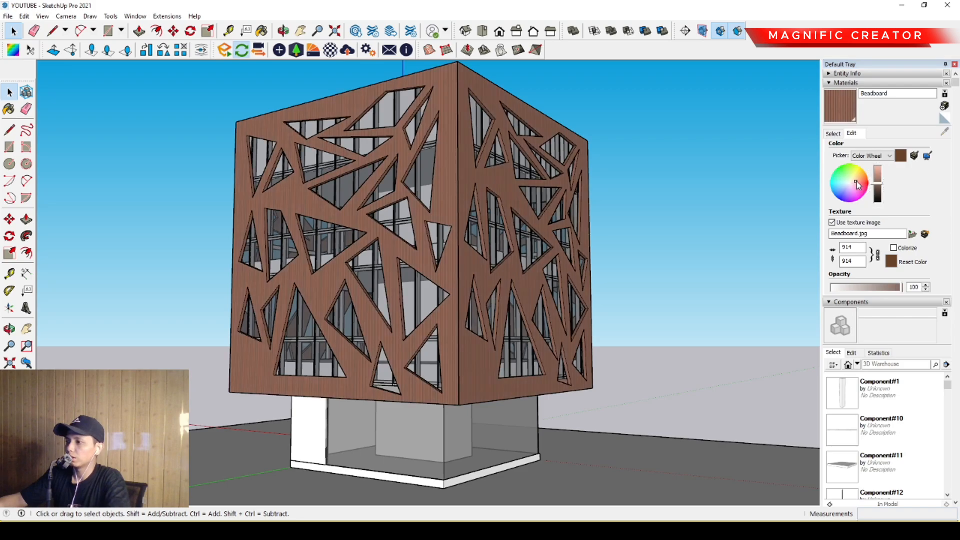
pyautogui.click(856, 186)
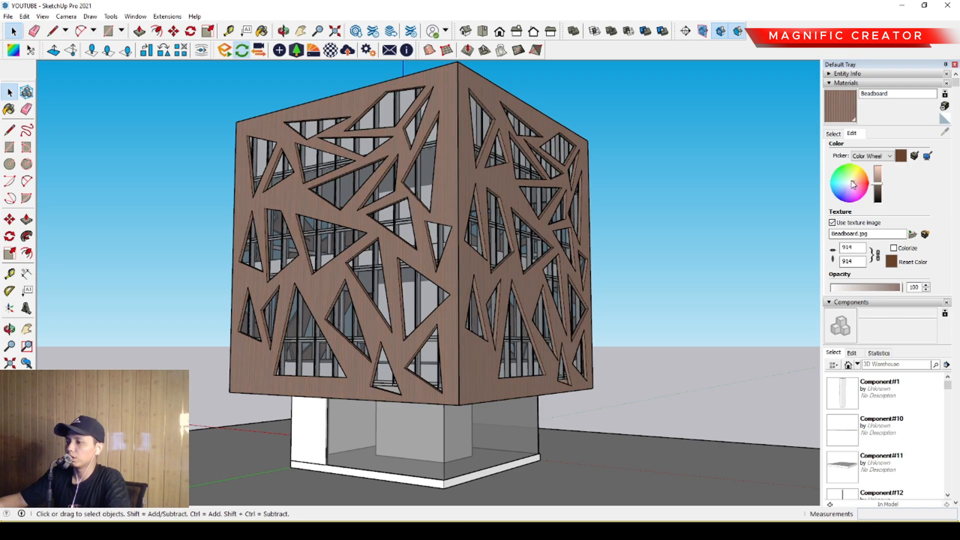
pyautogui.click(852, 183)
pyautogui.click(857, 185)
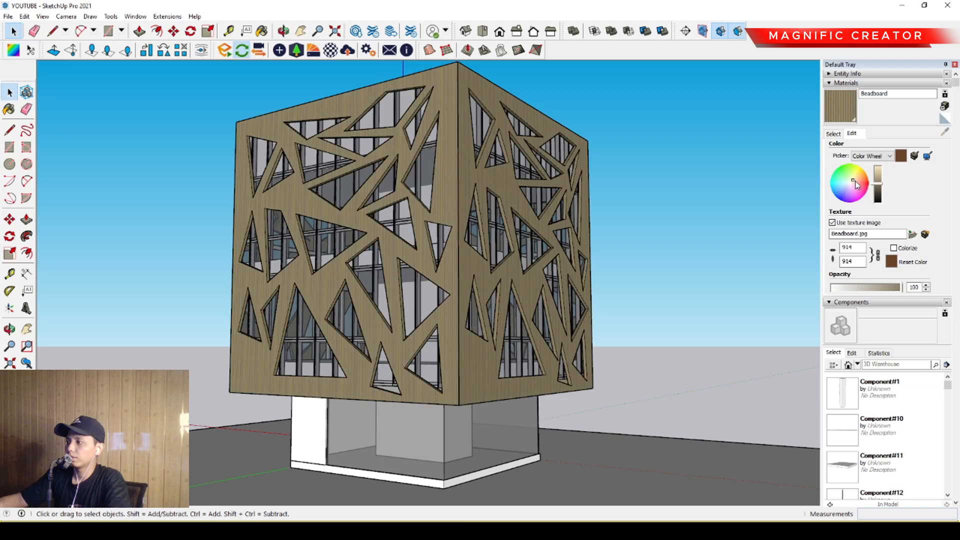
pyautogui.click(855, 184)
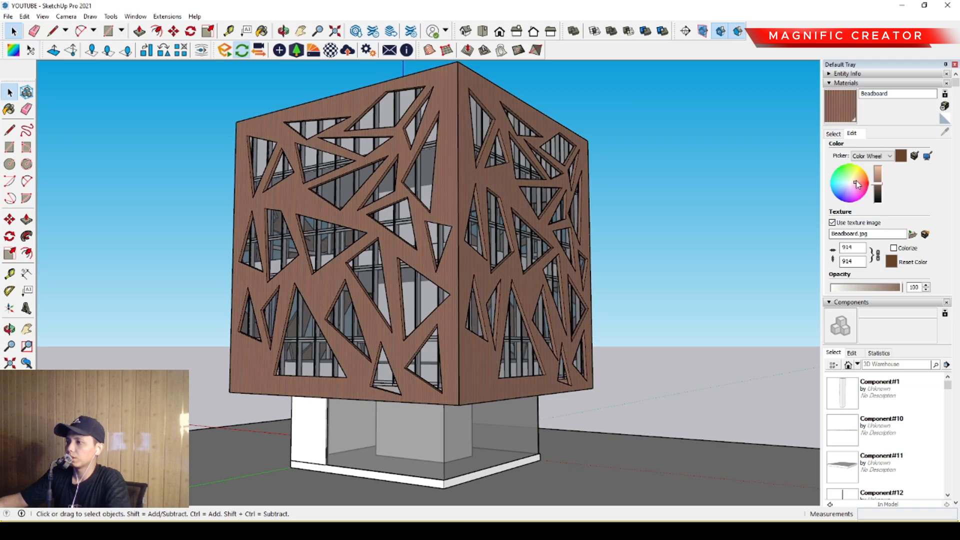
pyautogui.click(857, 183)
pyautogui.click(878, 183)
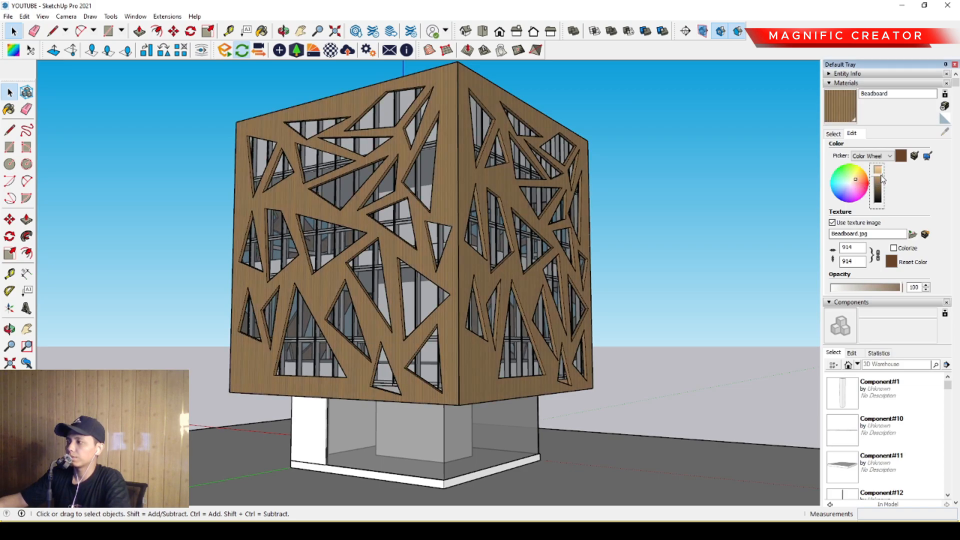
pyautogui.moveTo(418, 272); pyautogui.dragTo(500, 219, button='middle')
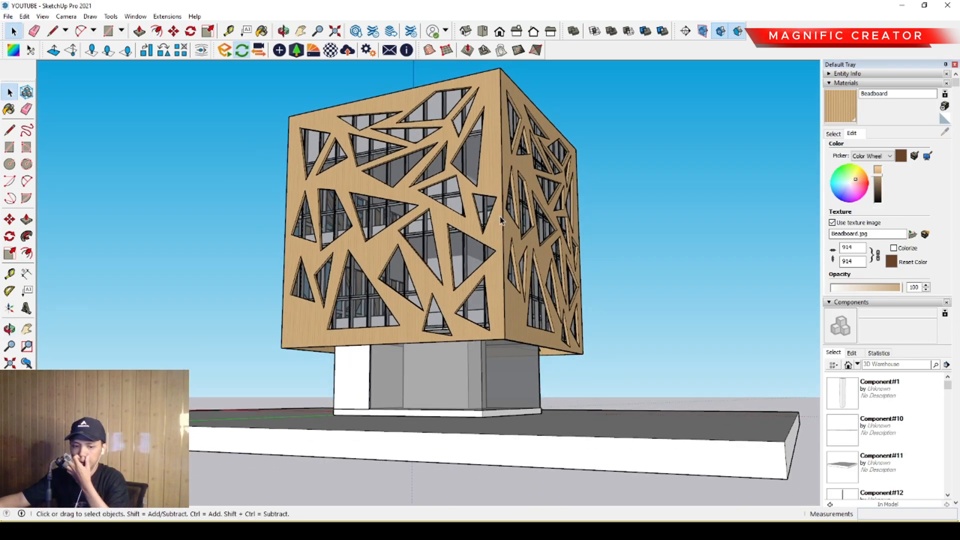
pyautogui.moveTo(479, 224); pyautogui.dragTo(464, 282, button='middle')
pyautogui.press('space')
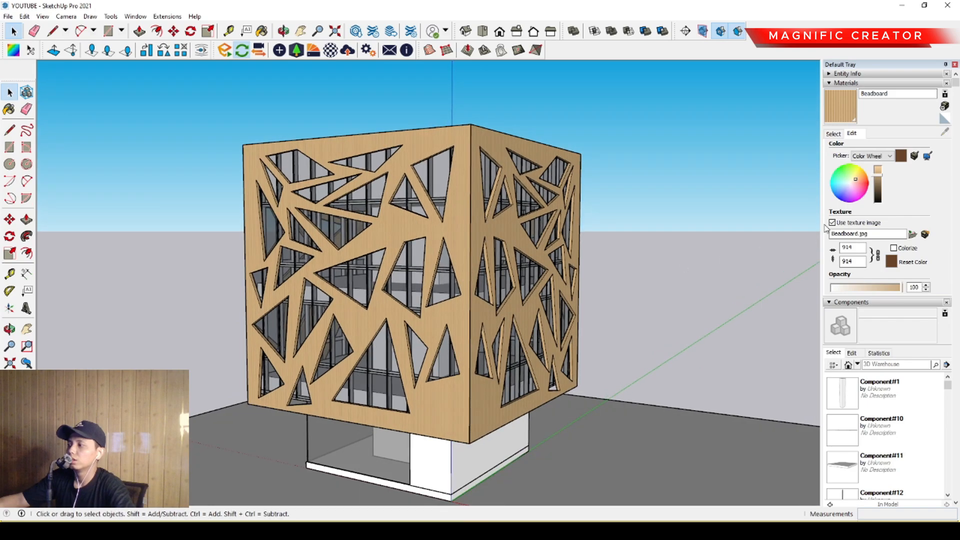
# - Try pink, blue, green and teal tints for the Beadboard material, ending on a light grey
pyautogui.click(858, 193)
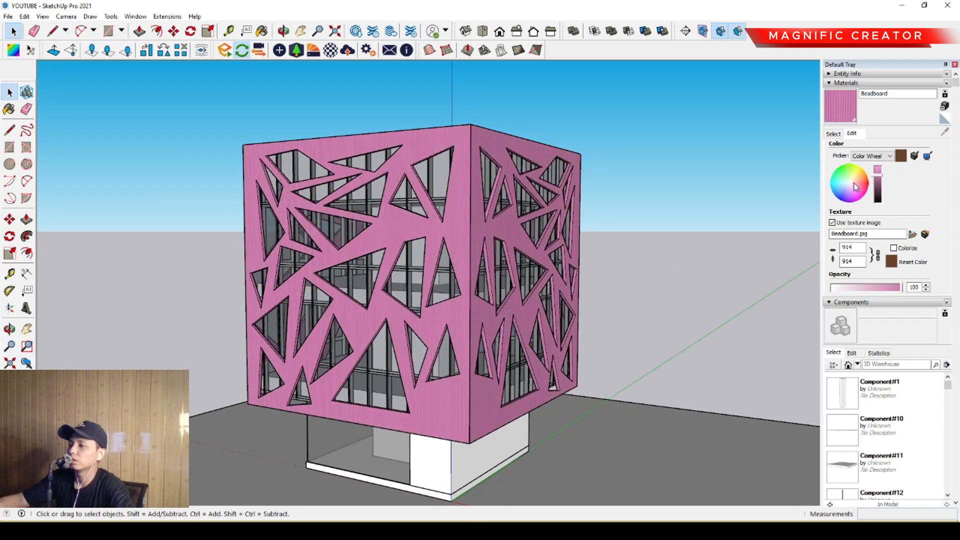
pyautogui.moveTo(847, 190); pyautogui.dragTo(847, 188)
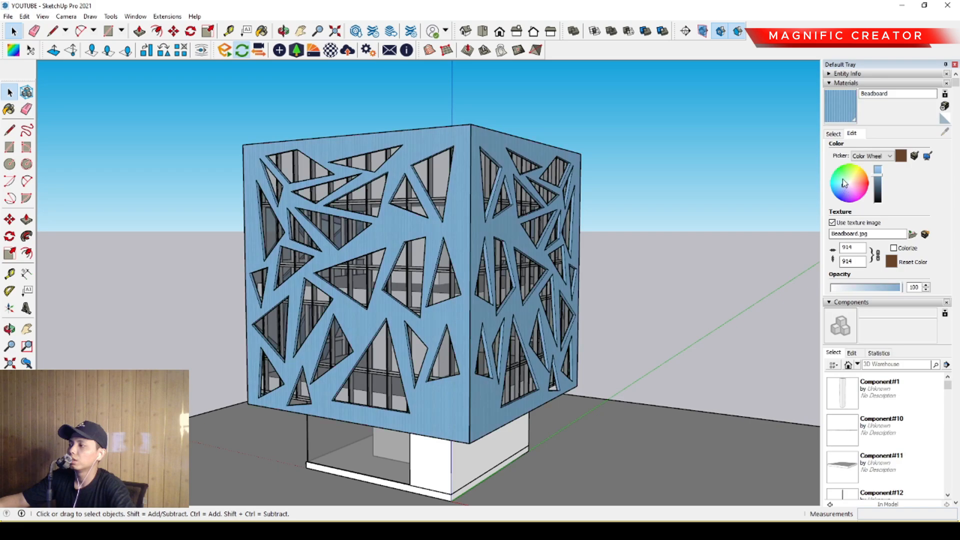
pyautogui.moveTo(855, 179); pyautogui.dragTo(855, 180)
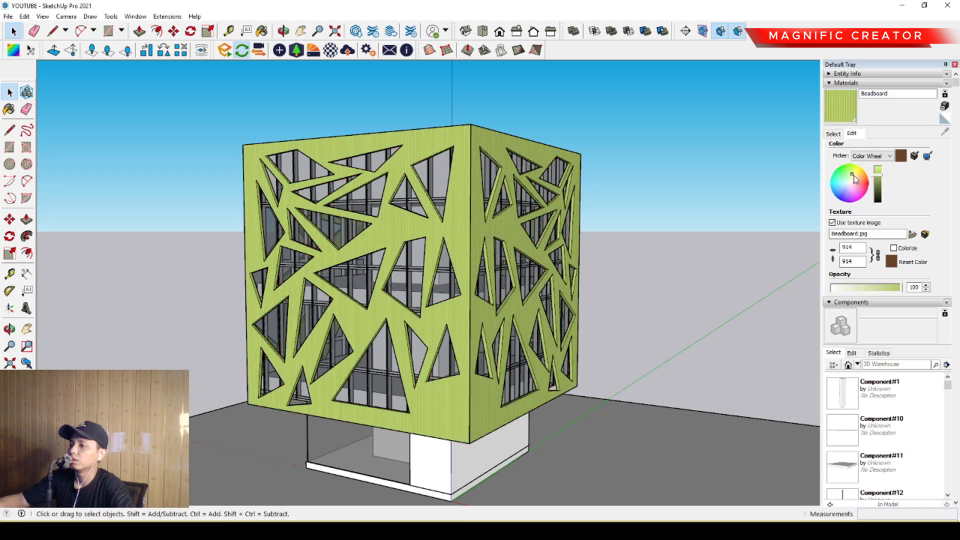
pyautogui.click(855, 187)
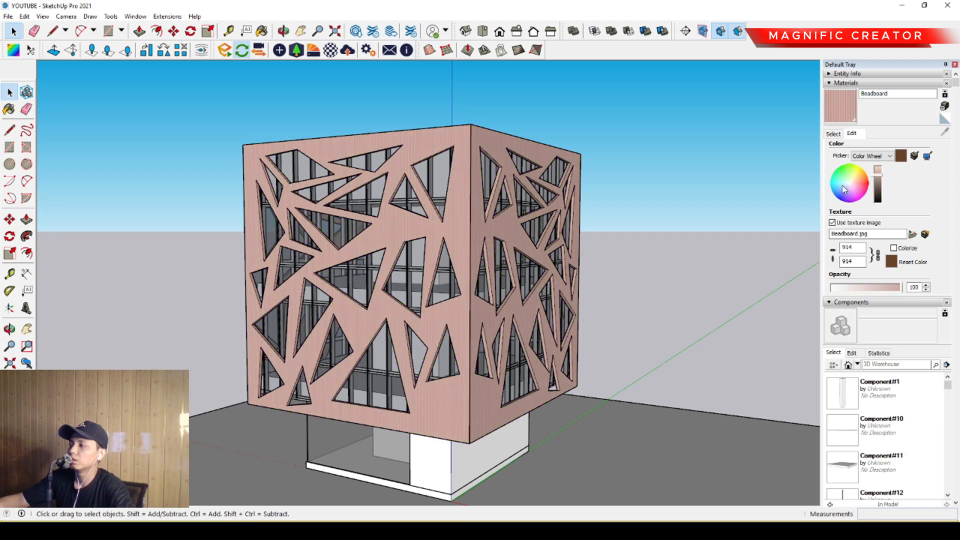
pyautogui.click(839, 190)
pyautogui.click(849, 190)
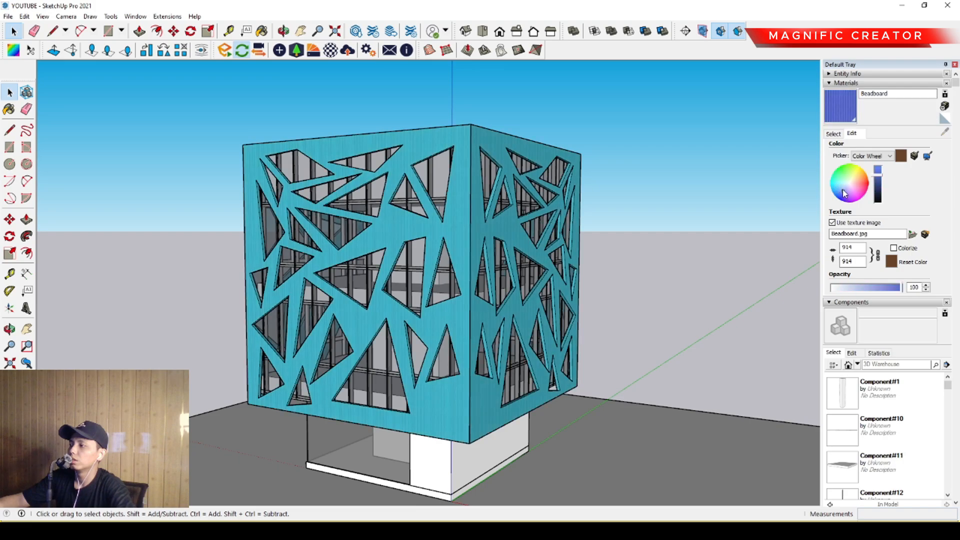
pyautogui.click(851, 186)
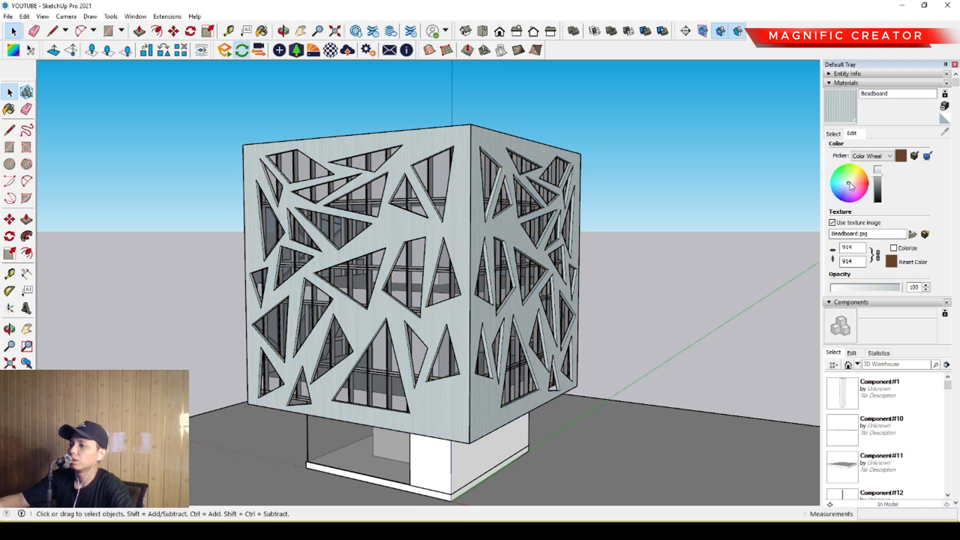
# - Try a dark grey-green tint for the Beadboard material, then change its hue and brightness to a light tan wood tone
pyautogui.click(875, 189)
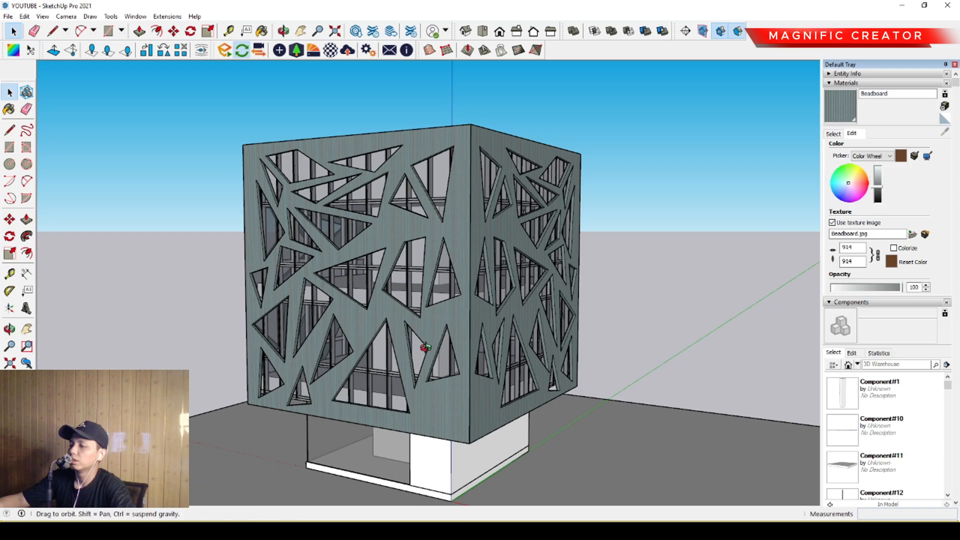
pyautogui.moveTo(422, 349); pyautogui.dragTo(810, 240, button='middle')
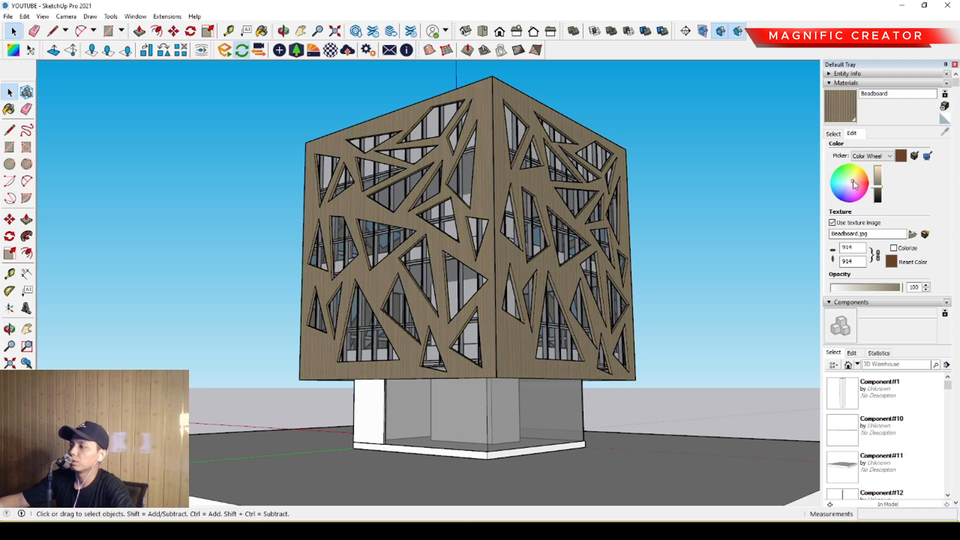
pyautogui.click(878, 185)
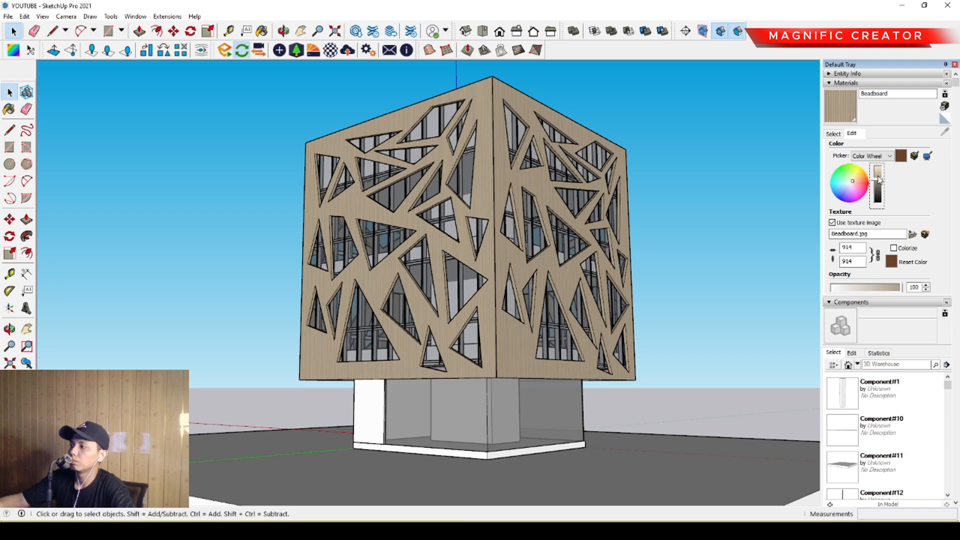
pyautogui.moveTo(879, 180); pyautogui.dragTo(880, 176)
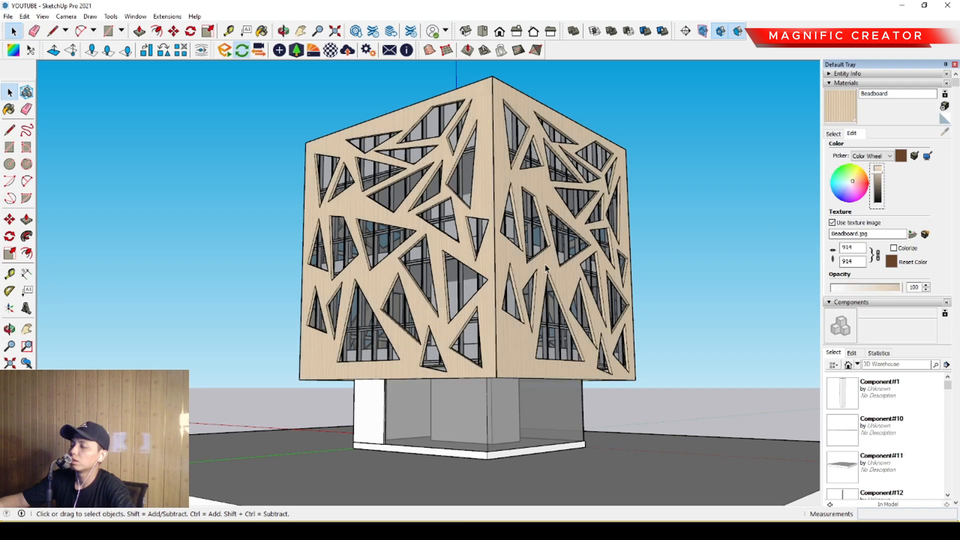
pyautogui.moveTo(545, 268); pyautogui.dragTo(543, 310, button='middle')
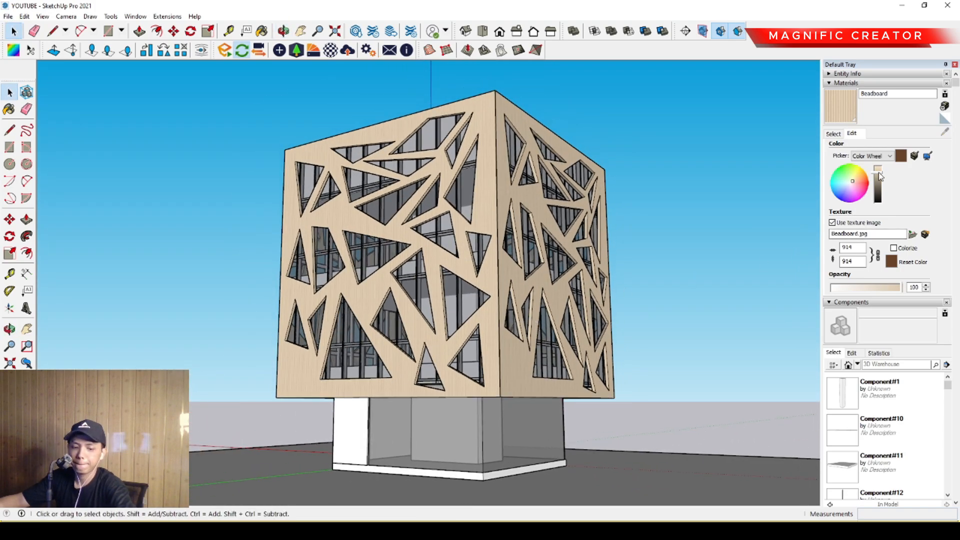
# - Try dark and medium brown brightness levels for the Beadboard material, ending on a light tan
pyautogui.click(876, 199)
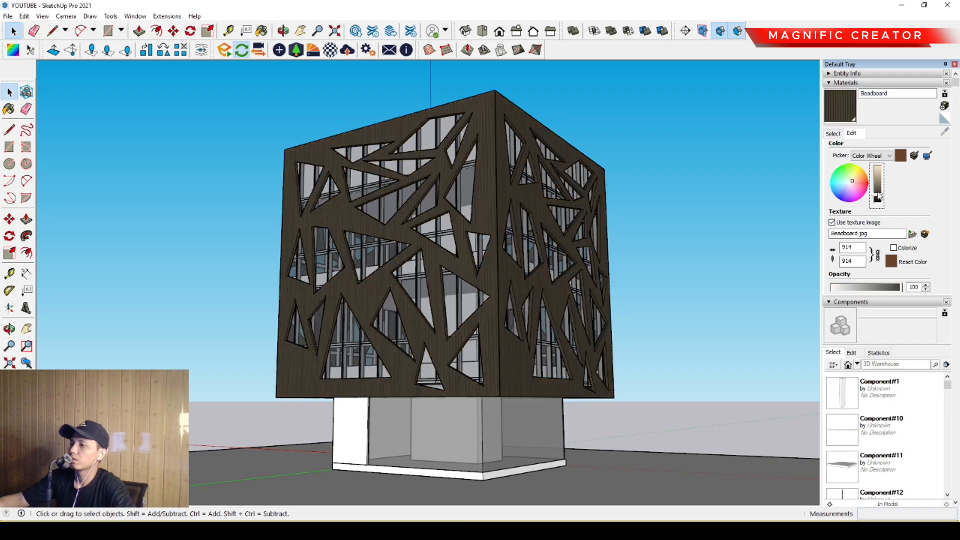
pyautogui.click(878, 190)
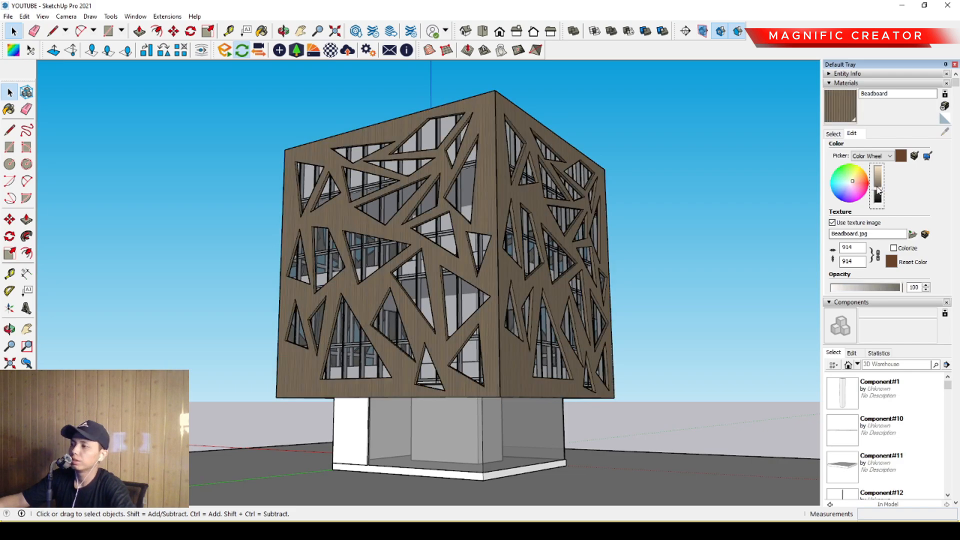
pyautogui.click(879, 186)
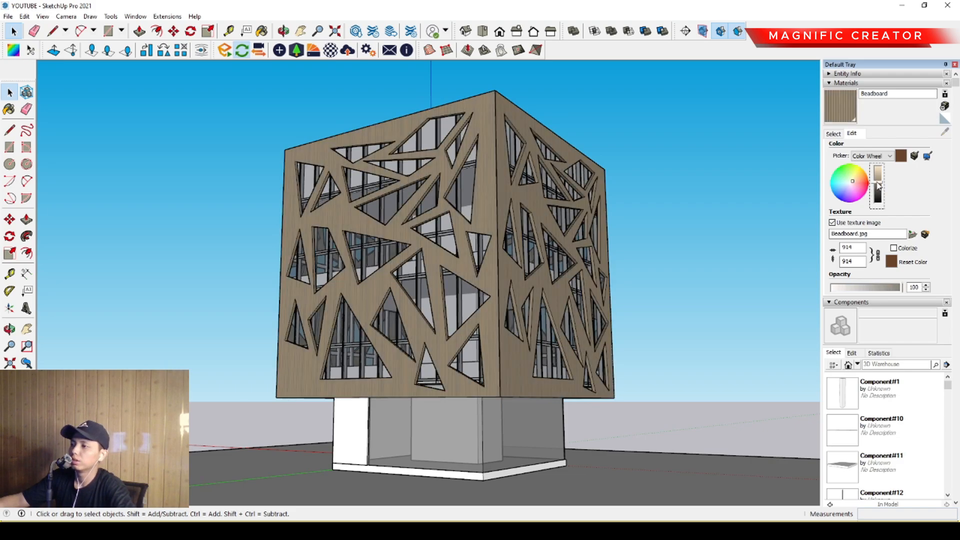
pyautogui.click(878, 177)
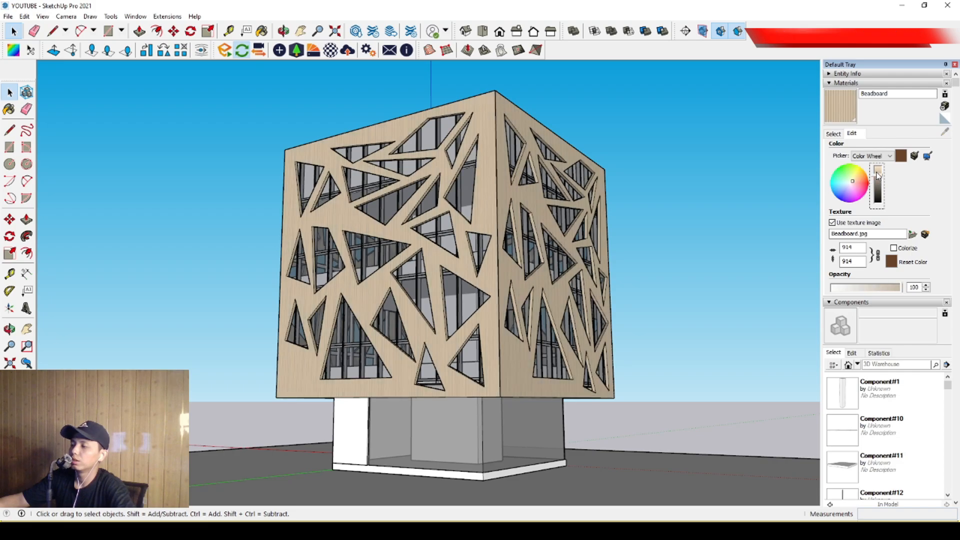
# - Examine the building with its tan perforated panels and surrounding base slab from several angles and distances
pyautogui.moveTo(525, 324); pyautogui.dragTo(470, 270, button='middle')
pyautogui.scroll(-3, 538, 342)
pyautogui.scroll(2, 483, 323)
pyautogui.moveTo(483, 322); pyautogui.dragTo(593, 363, button='middle')
pyautogui.scroll(-1, 486, 311)
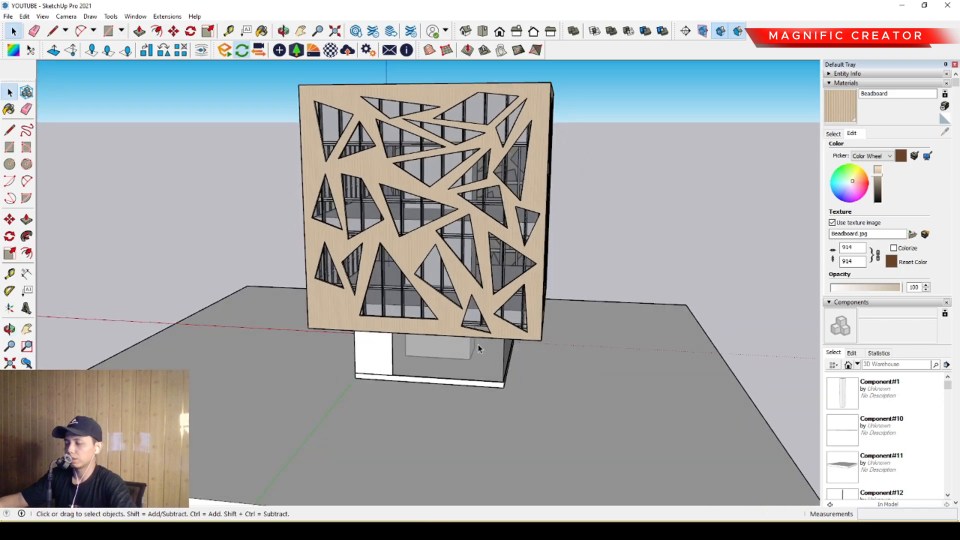
pyautogui.moveTo(479, 346); pyautogui.dragTo(473, 335, button='middle')
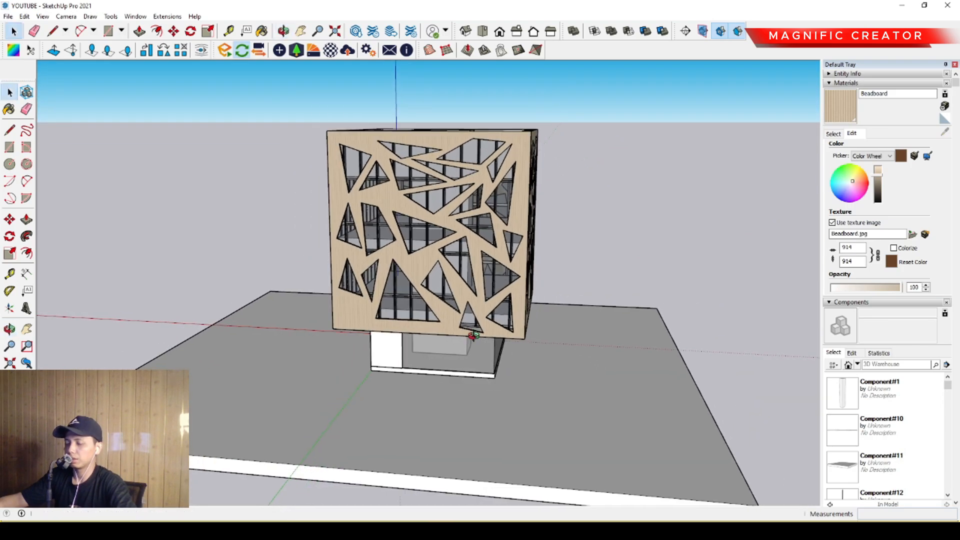
pyautogui.scroll(-2, 475, 340)
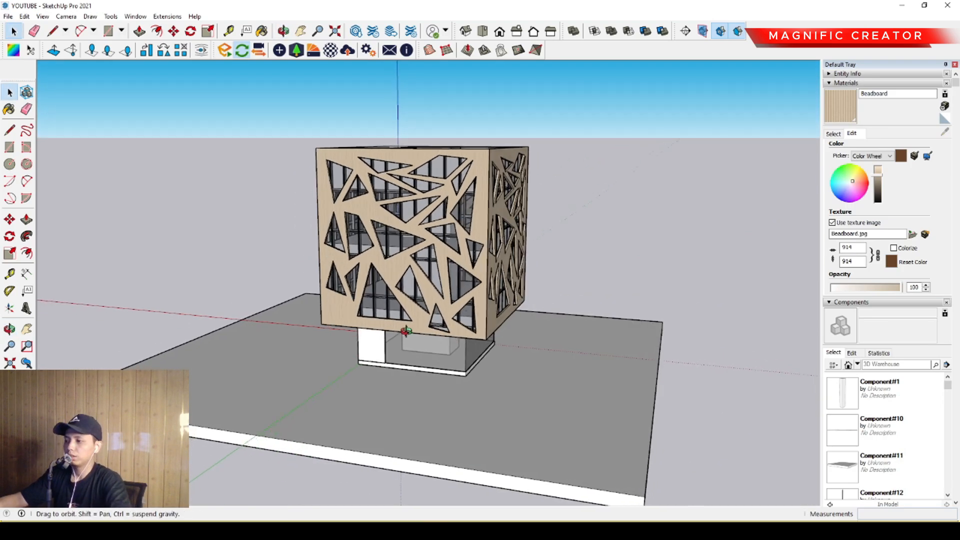
pyautogui.moveTo(474, 338); pyautogui.dragTo(372, 336, button='middle')
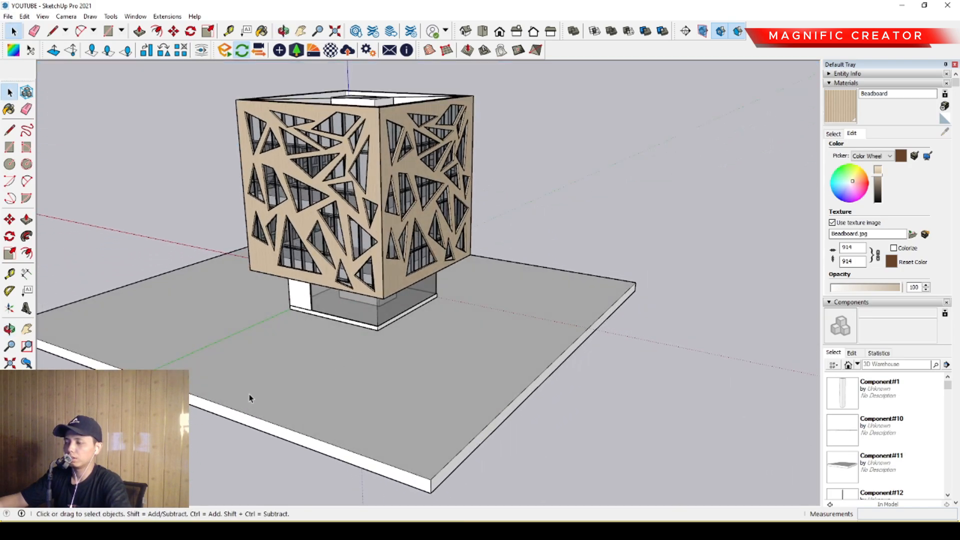
# - Open the ground slab for editing and push its front side face inward toward the building
pyautogui.doubleClick(250, 397)
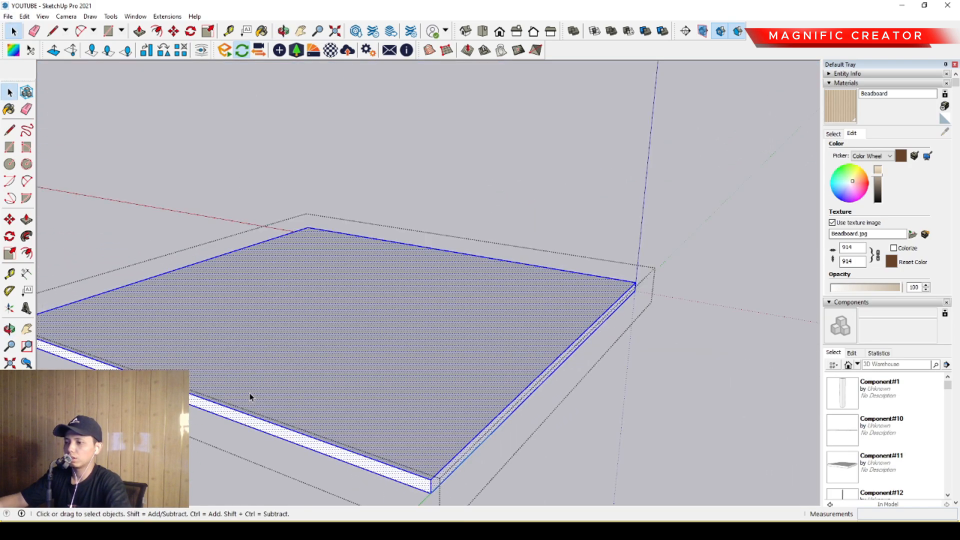
pyautogui.press('p')
pyautogui.click(217, 408)
pyautogui.click(305, 365)
pyautogui.press('space')
# - Push the ground slab's adjacent side face inward about 4111 mm and close the slab's group
pyautogui.scroll(1, 559, 377)
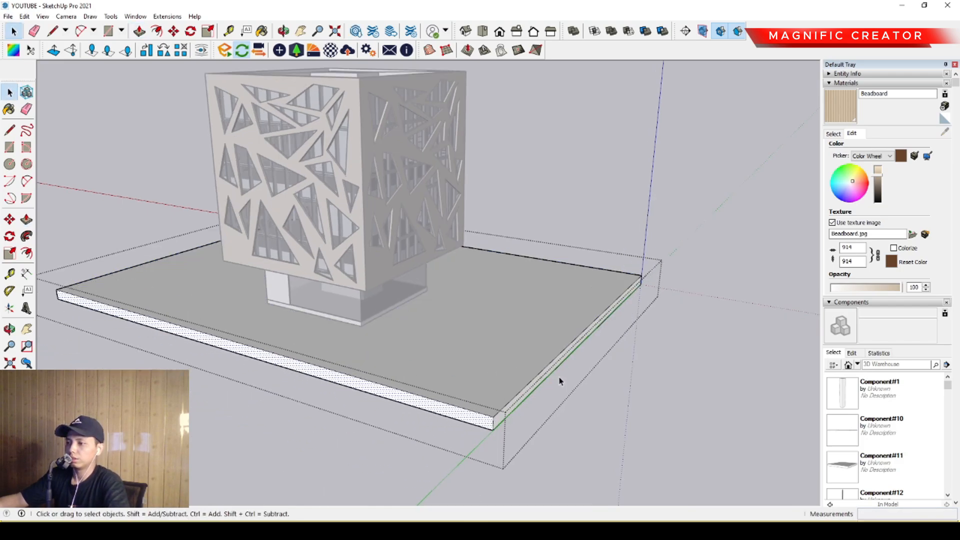
pyautogui.scroll(1, 559, 381)
pyautogui.press('p')
pyautogui.click(543, 364)
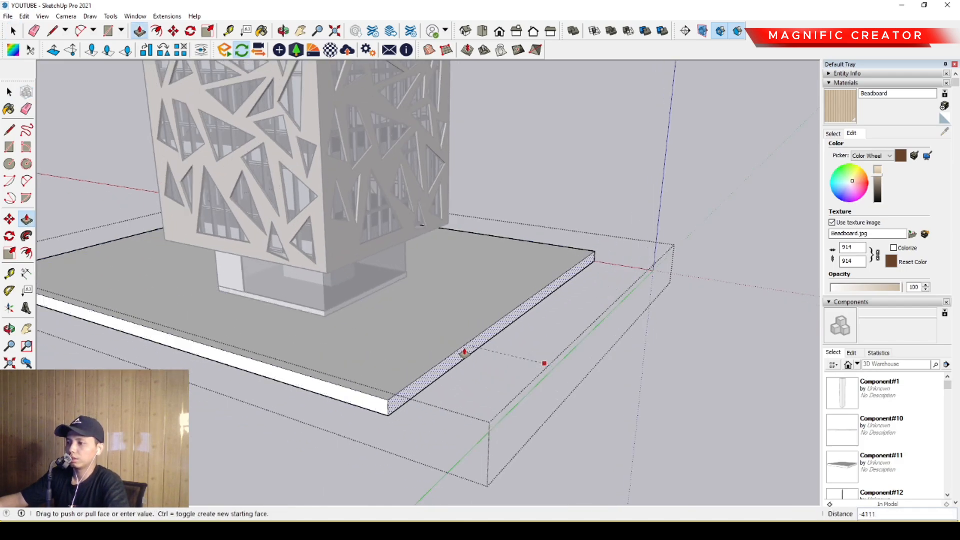
pyautogui.click(464, 353)
pyautogui.press('space')
pyautogui.scroll(-4, 386, 386)
pyautogui.click(606, 229)
pyautogui.moveTo(339, 352); pyautogui.dragTo(435, 314, button='middle')
pyautogui.press('l')
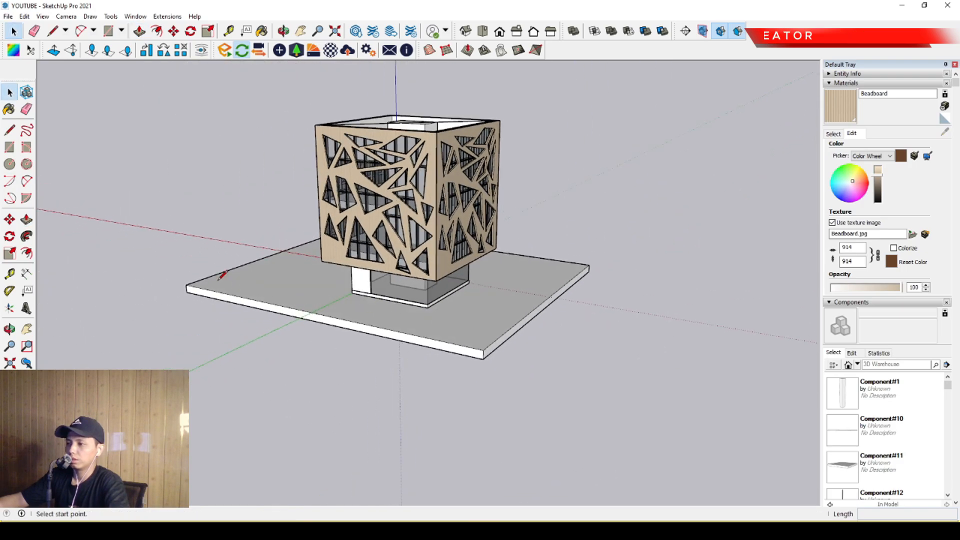
pyautogui.click(186, 285)
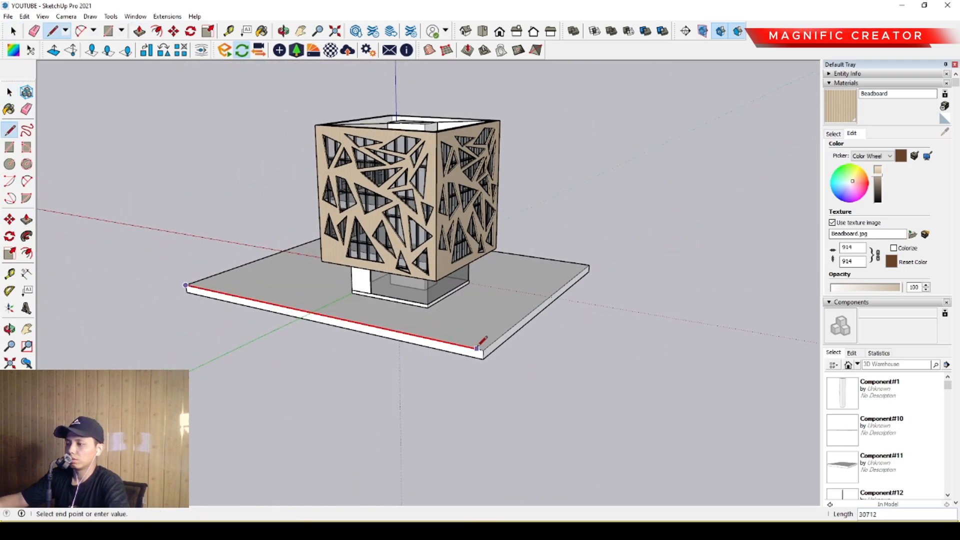
pyautogui.press('Escape')
pyautogui.press('space')
# - Reopen the ground slab and draw a tangent arc across the front corner of its top face
pyautogui.scroll(3, 460, 332)
pyautogui.moveTo(460, 332); pyautogui.dragTo(425, 382, button='middle')
pyautogui.tripleClick(430, 372)
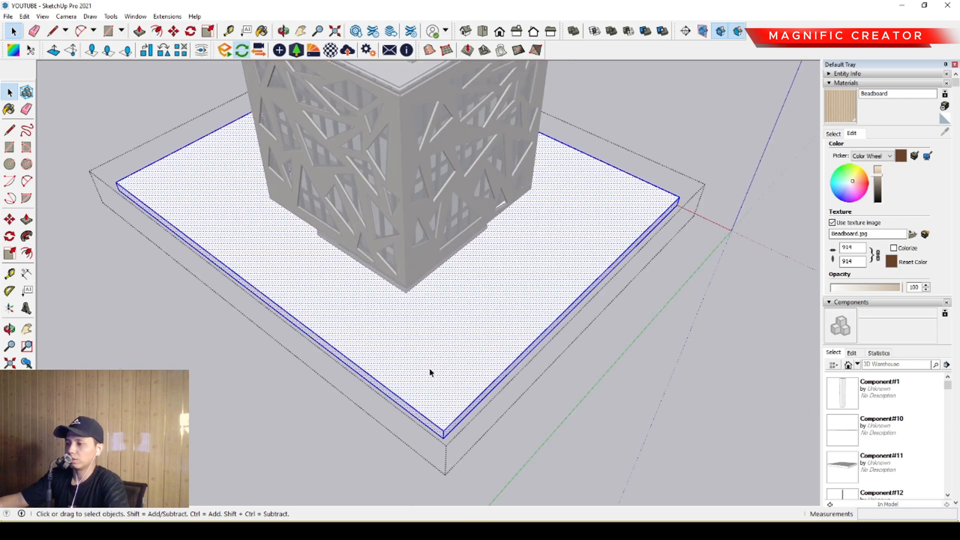
pyautogui.press('a')
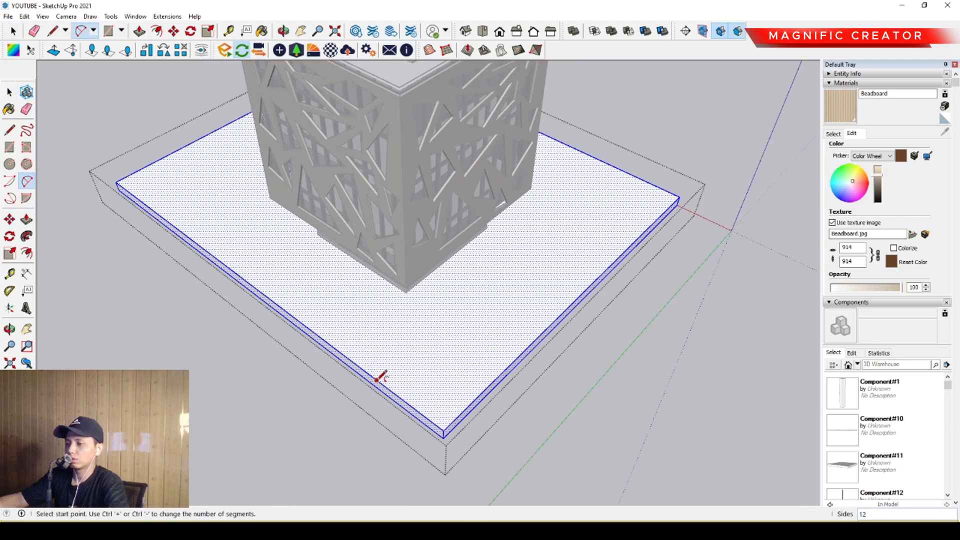
pyautogui.click(376, 380)
pyautogui.doubleClick(500, 374)
pyautogui.press('space')
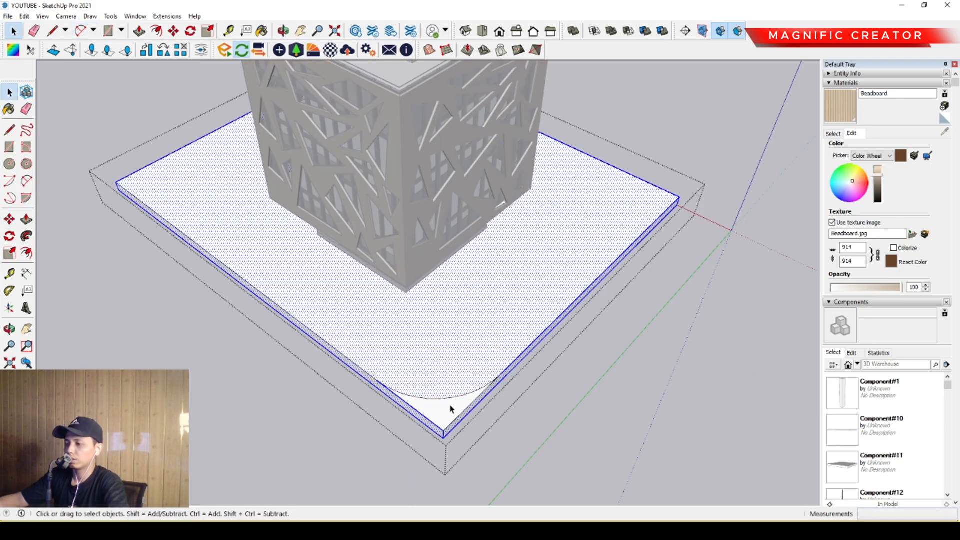
# - Push the corner area outside the arc down through the slab to round the corner, and close the group
pyautogui.click(451, 406)
pyautogui.press('p')
pyautogui.click(452, 404)
pyautogui.click(443, 437)
pyautogui.press('space')
pyautogui.scroll(-3, 419, 396)
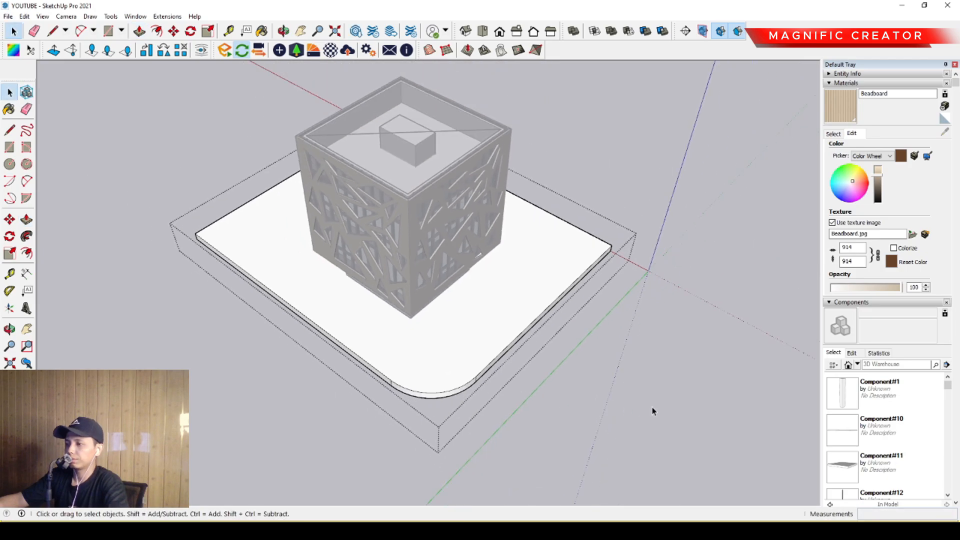
pyautogui.click(652, 407)
# - Open the ground slab again and select its top front edge together with the rounded corner edge
pyautogui.scroll(3, 463, 396)
pyautogui.moveTo(462, 396); pyautogui.dragTo(468, 280, button='middle')
pyautogui.keyDown('shift'); pyautogui.moveTo(417, 306); pyautogui.dragTo(408, 398, button='middle'); pyautogui.keyUp('shift')
pyautogui.tripleClick(392, 383)
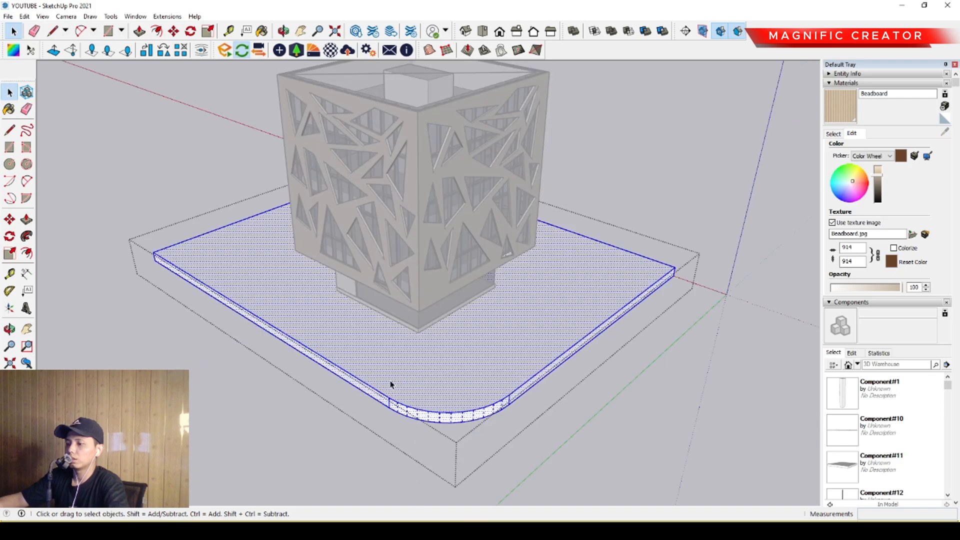
pyautogui.click(370, 389)
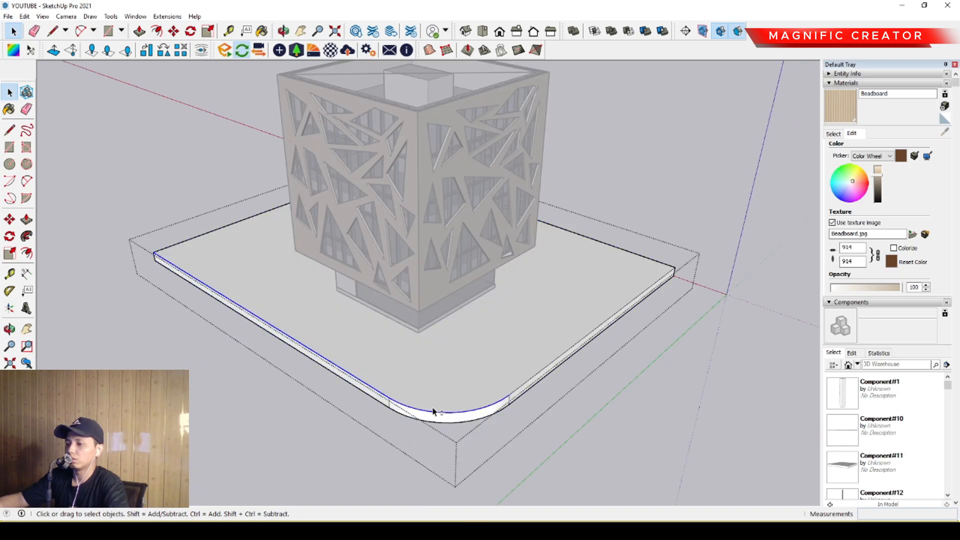
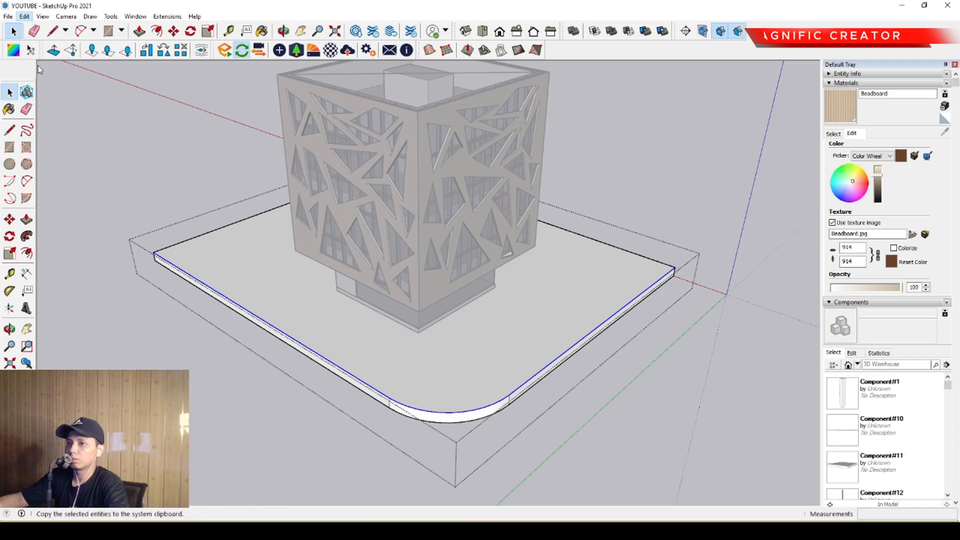
# - Copy the selected slab edges, paste them in place outside the slab's group, and offset them outward 6000 mm
pyautogui.click(122, 178)
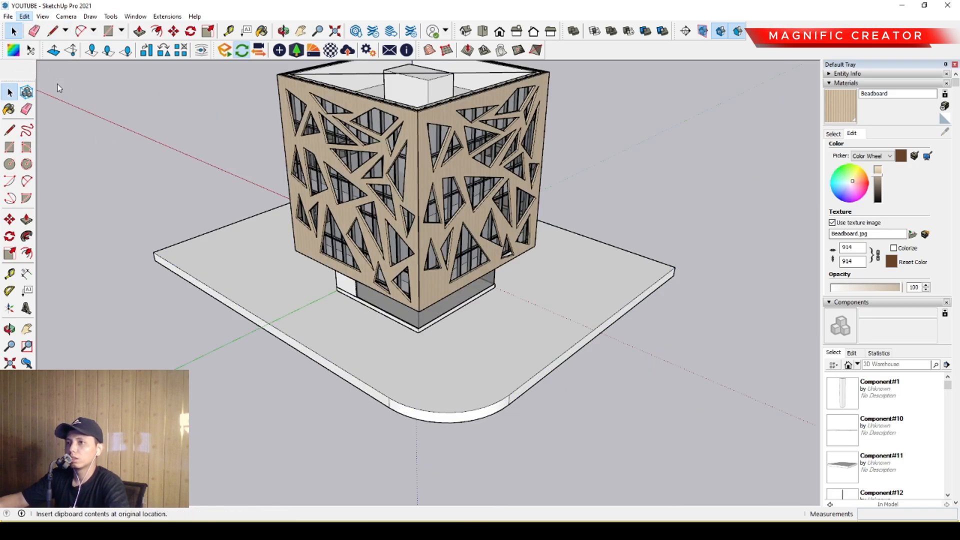
pyautogui.click(265, 319)
pyautogui.scroll(3, 317, 362)
pyautogui.press('f')
pyautogui.click(304, 345)
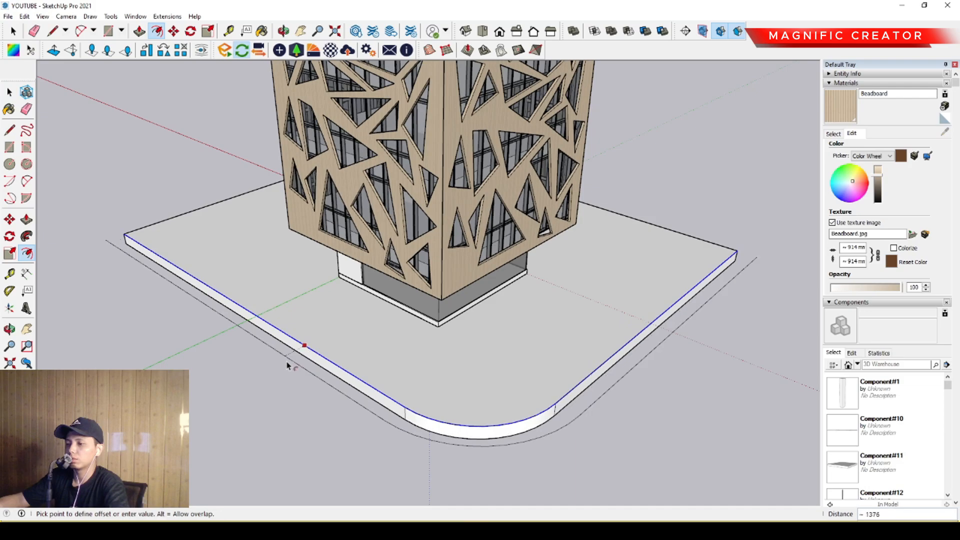
pyautogui.write('6000')
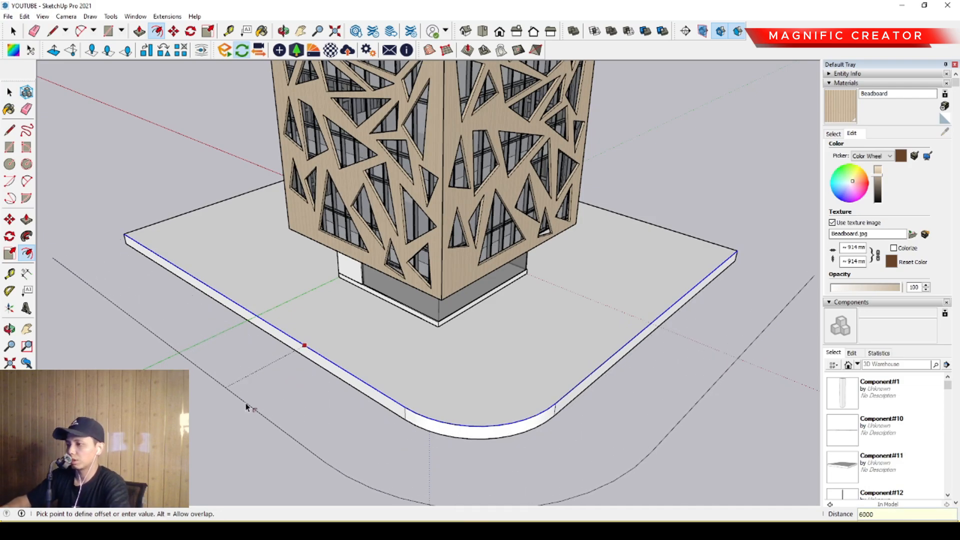
pyautogui.press('Return')
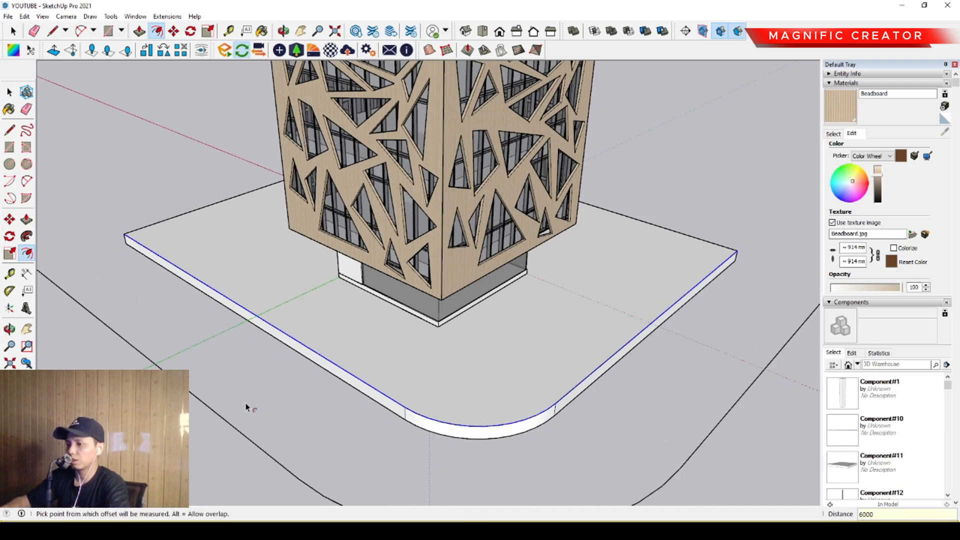
# - Connect both ends of the pasted edges to the offset edges with lines to close a strip around the slab's rounded corner
pyautogui.press('space')
pyautogui.moveTo(267, 386); pyautogui.dragTo(362, 359, button='middle')
pyautogui.press('l')
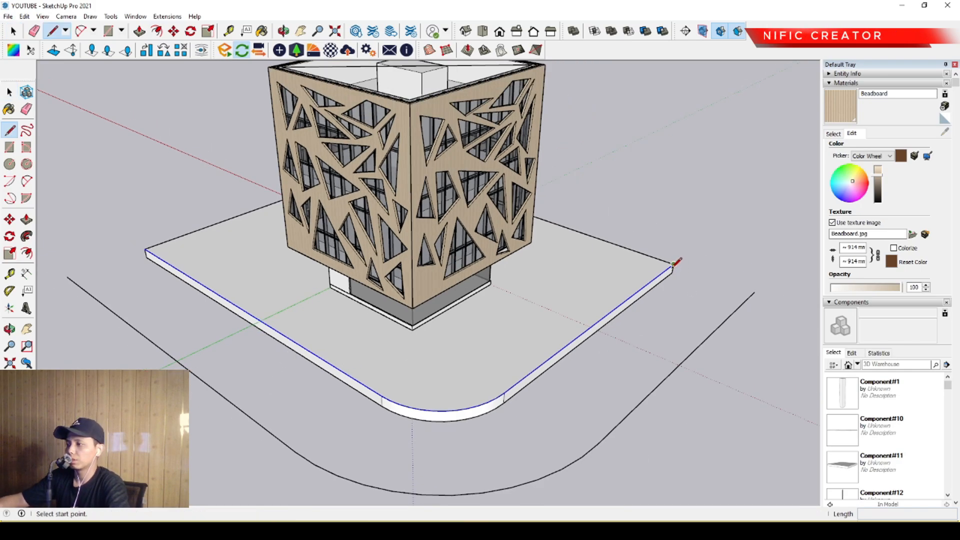
pyautogui.click(673, 264)
pyautogui.press('Escape')
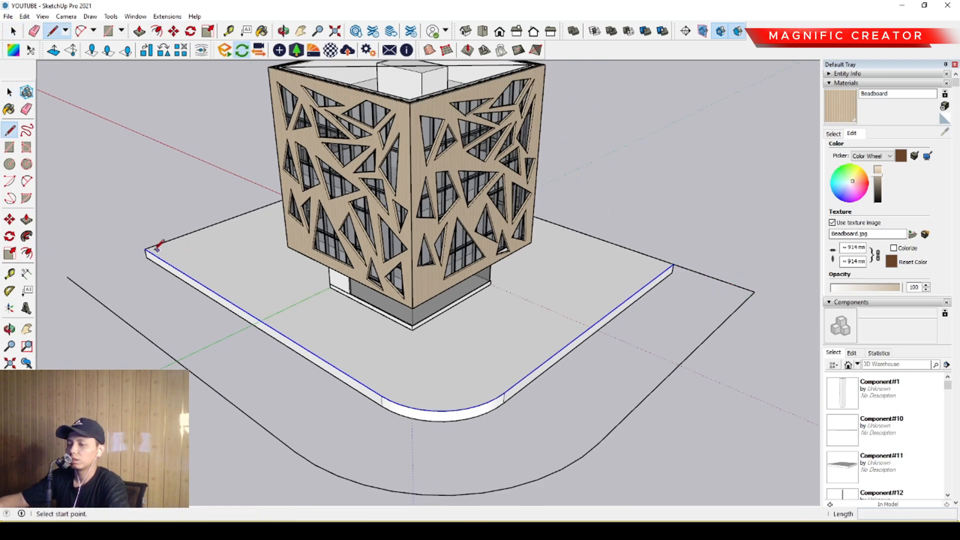
pyautogui.click(144, 248)
pyautogui.click(67, 276)
pyautogui.press('space')
pyautogui.scroll(-1, 239, 315)
pyautogui.moveTo(240, 317); pyautogui.dragTo(255, 297, button='middle')
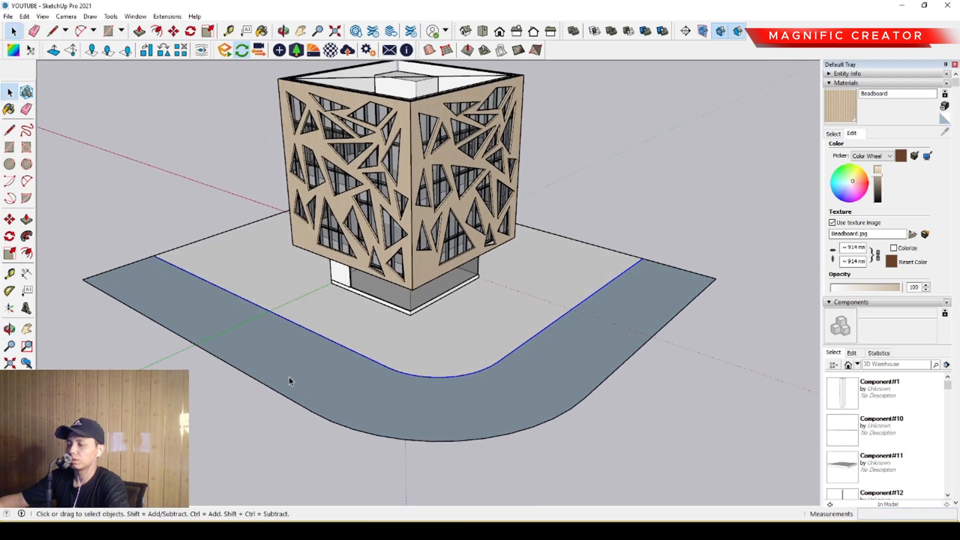
# - Give the strip face thickness with Push/Pull and group all of its connected geometry
pyautogui.moveTo(273, 357); pyautogui.dragTo(433, 410, button='middle')
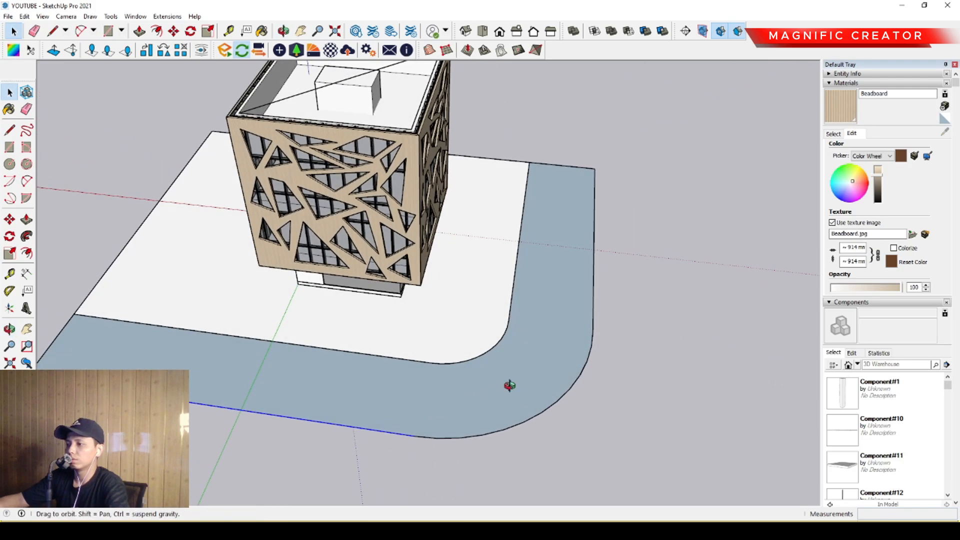
pyautogui.moveTo(510, 385); pyautogui.dragTo(477, 384, button='middle')
pyautogui.press('p')
pyautogui.doubleClick(499, 374)
pyautogui.press('space')
pyautogui.click(520, 349)
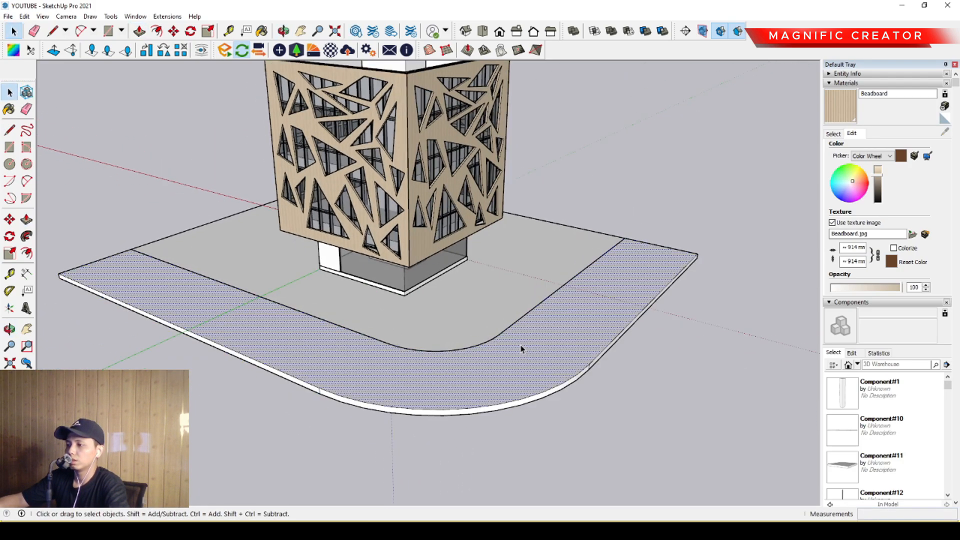
pyautogui.doubleClick(521, 349)
pyautogui.scroll(2, 440, 332)
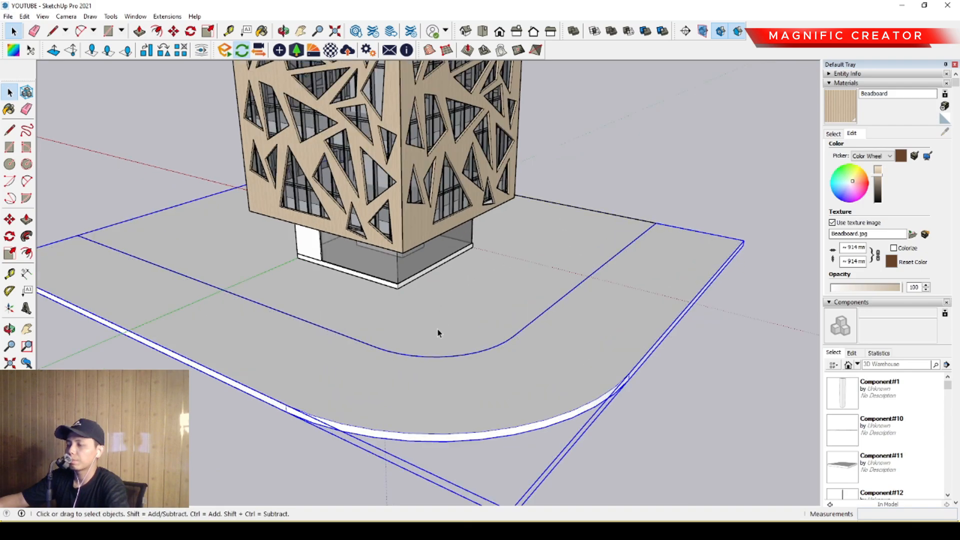
# - Move the strip group down slightly so it sits just below the ground slab's top
pyautogui.moveTo(440, 332); pyautogui.dragTo(420, 290, button='middle')
pyautogui.scroll(4, 455, 320)
pyautogui.press('m')
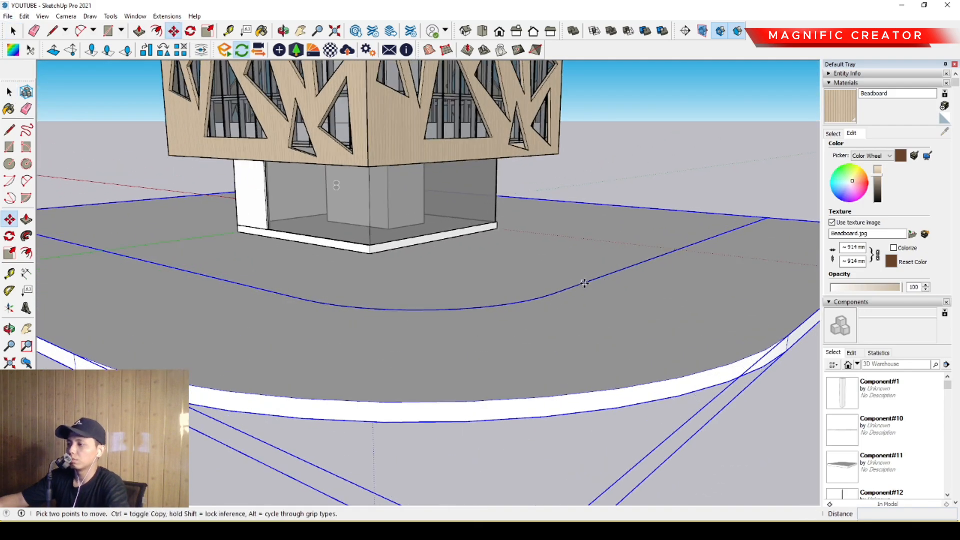
pyautogui.click(584, 284)
pyautogui.click(584, 289)
pyautogui.press('space')
pyautogui.scroll(-2, 377, 284)
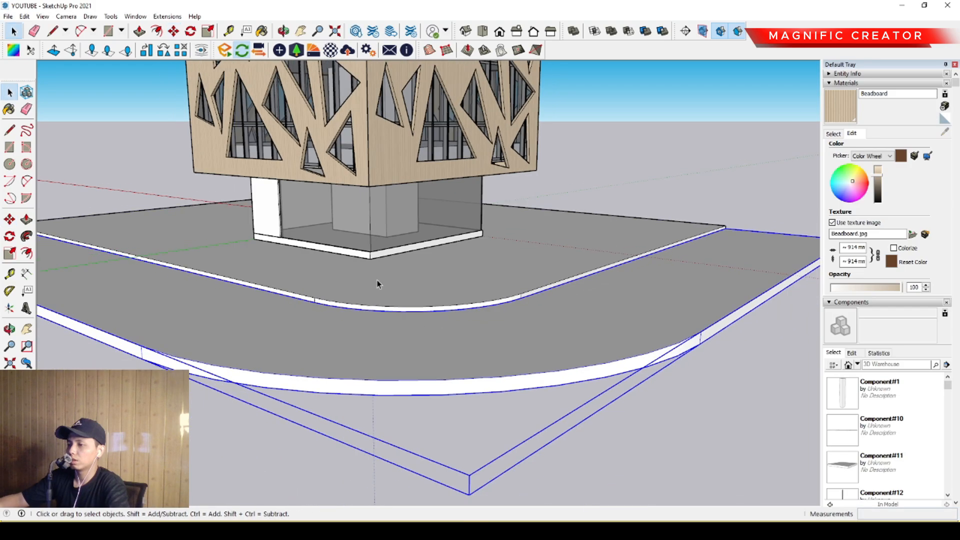
# - Open the ground slab and offset its two front top edges and rounded corner edge inward about 1550 mm
pyautogui.moveTo(377, 284); pyautogui.dragTo(403, 371, button='middle')
pyautogui.scroll(2, 289, 362)
pyautogui.doubleClick(297, 360)
pyautogui.doubleClick(298, 360)
pyautogui.scroll(-2, 298, 360)
pyautogui.moveTo(298, 360); pyautogui.dragTo(296, 400, button='middle')
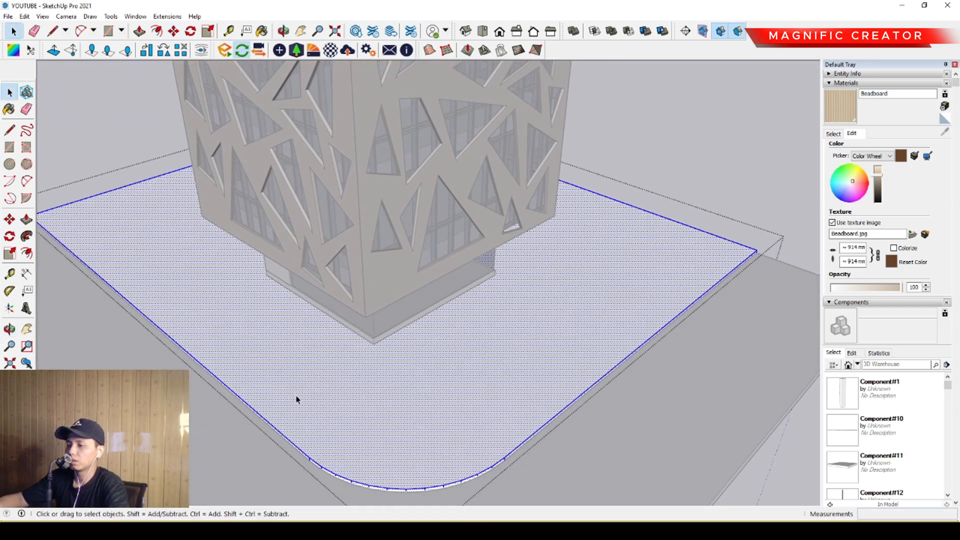
pyautogui.click(233, 392)
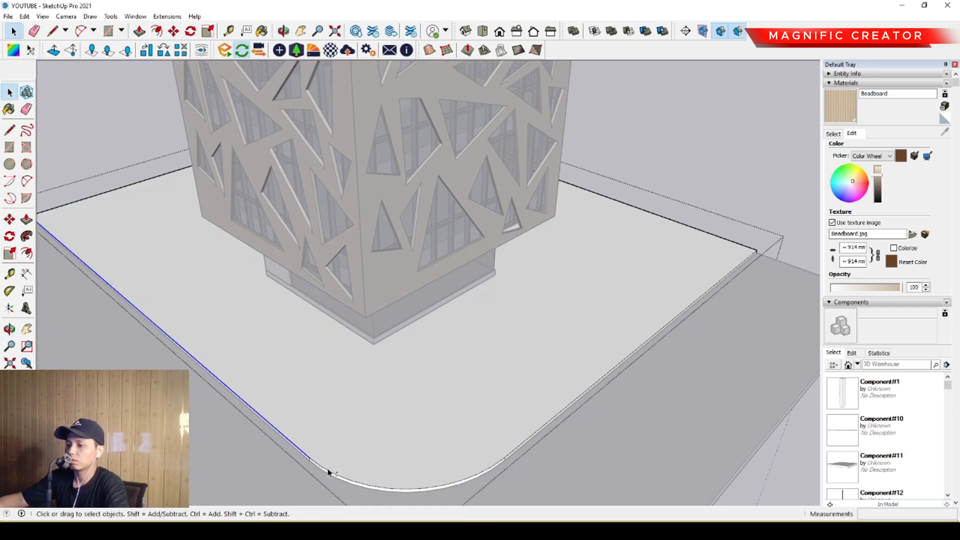
pyautogui.press('f')
pyautogui.click(527, 438)
pyautogui.click(528, 438)
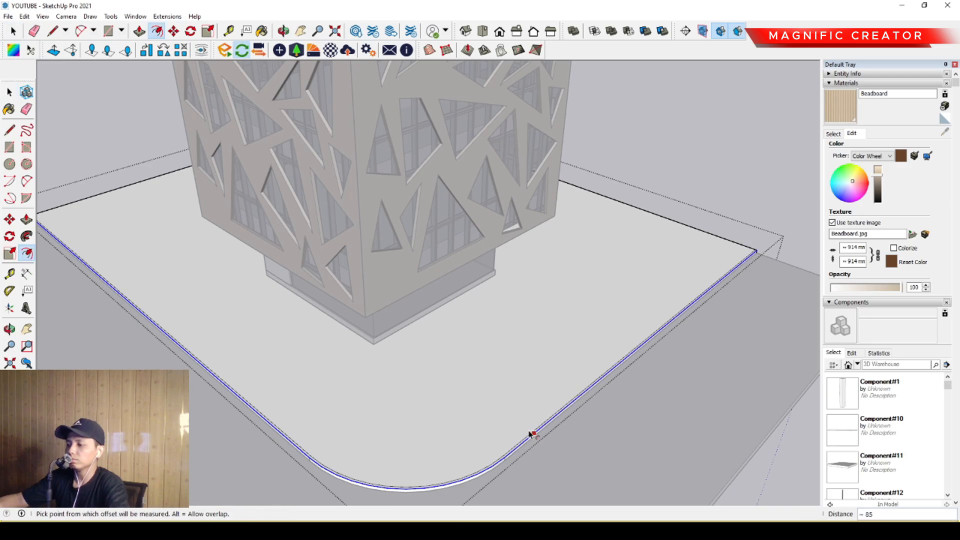
pyautogui.click(534, 433)
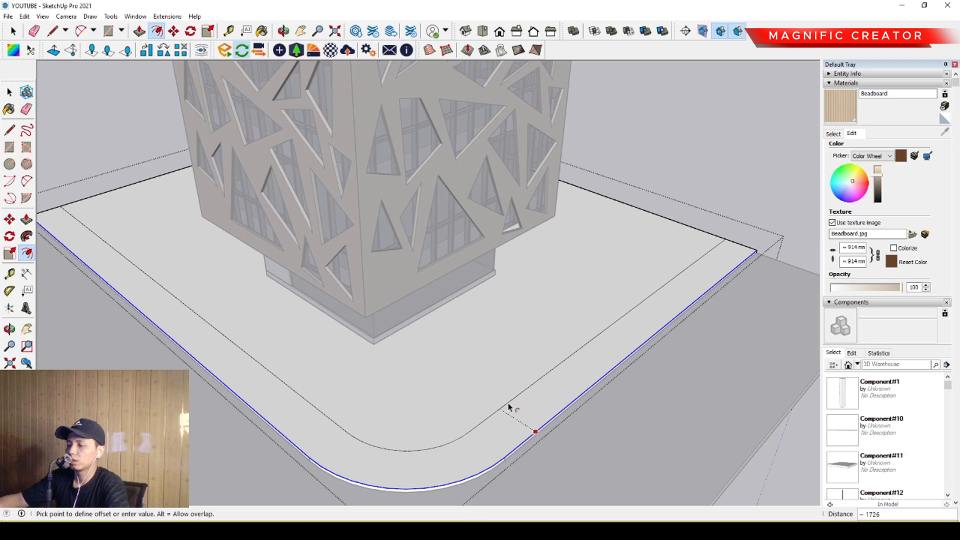
pyautogui.click(510, 407)
# - Draw a rounded tangent arc between the offset line and the slab edge at each end of the corner planter
pyautogui.press('l')
pyautogui.press('a')
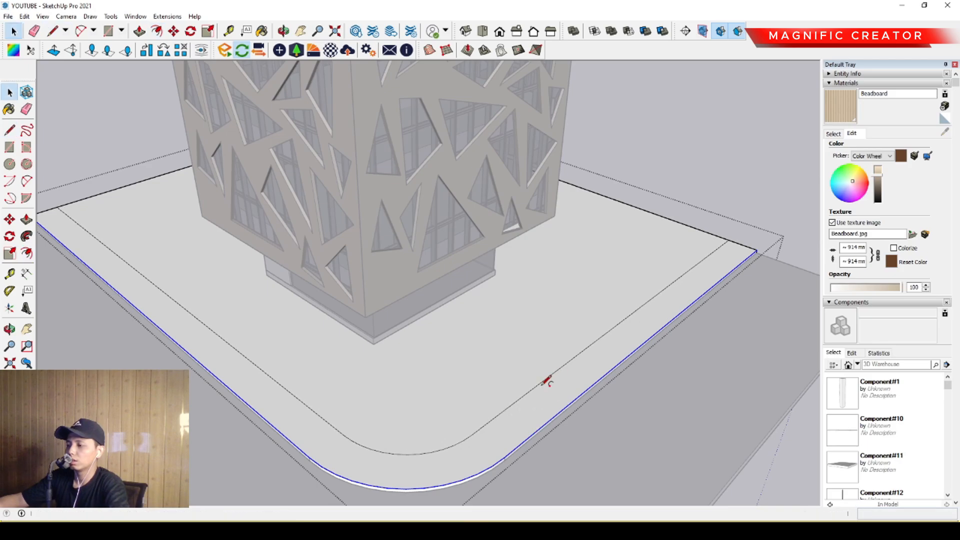
pyautogui.click(542, 381)
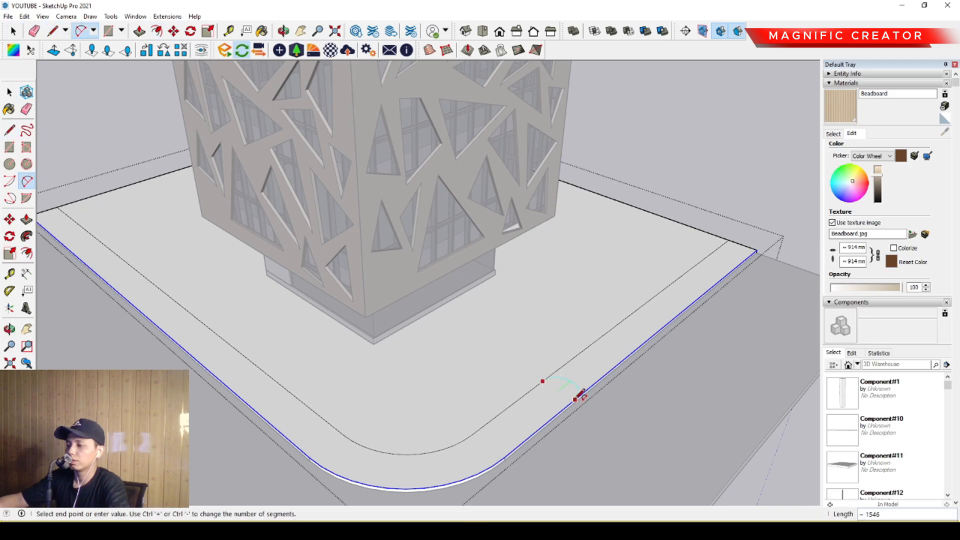
pyautogui.doubleClick(576, 398)
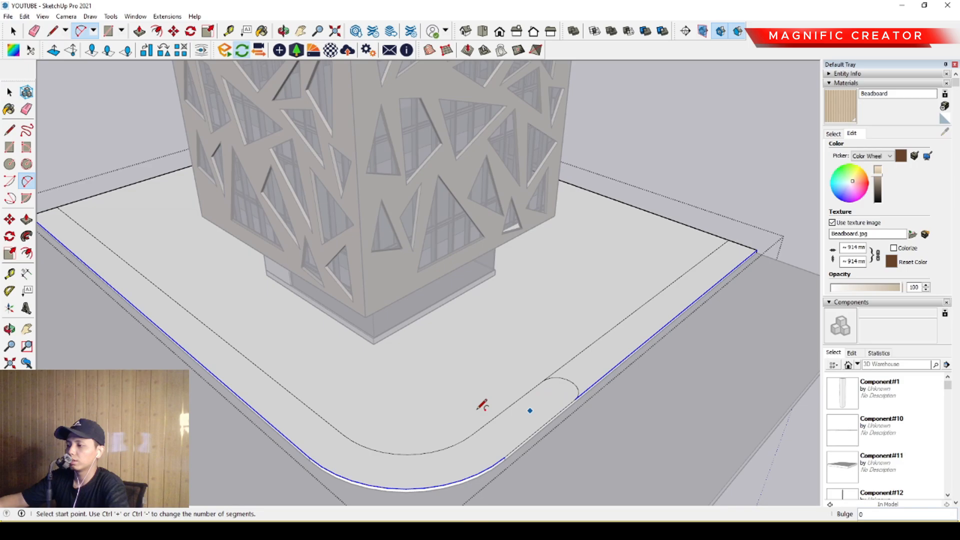
pyautogui.click(251, 361)
pyautogui.doubleClick(223, 377)
# - Erase the offset lines that extend beyond the two end arcs
pyautogui.press('e')
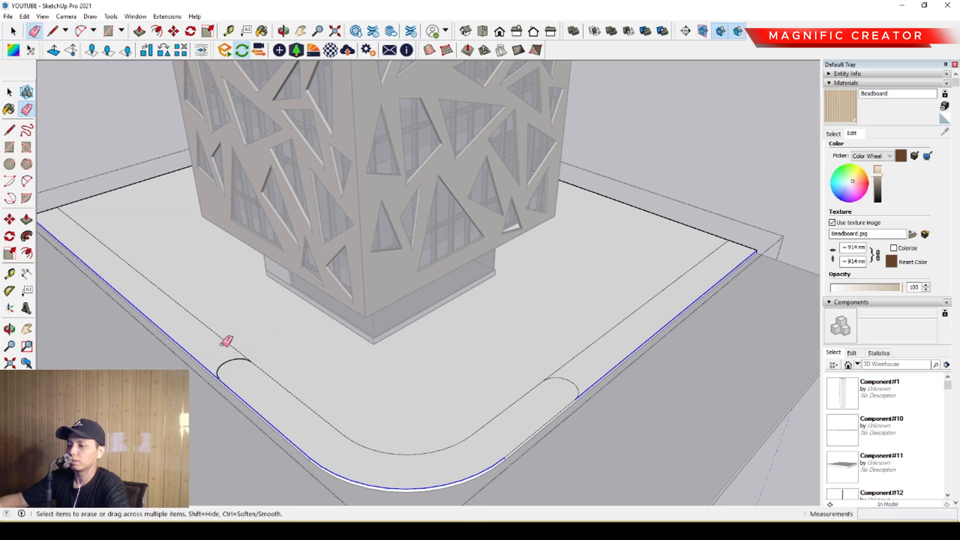
pyautogui.click(567, 363)
pyautogui.press('space')
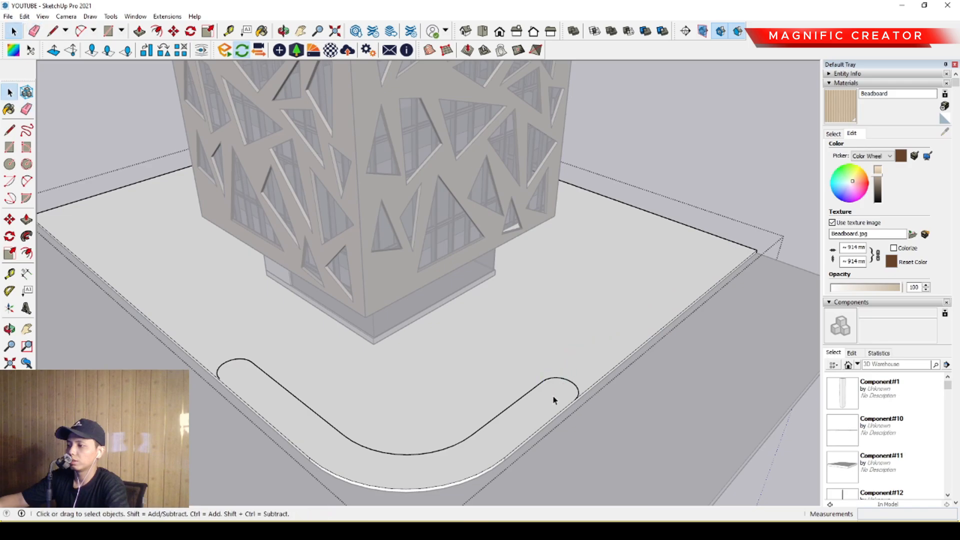
# - Close the planter outline with a short line, about 46 mm long, from the open arc end to the slab edge
pyautogui.click(554, 396)
pyautogui.press('p')
pyautogui.press('space')
pyautogui.scroll(1, 510, 412)
pyautogui.keyDown('shift'); pyautogui.moveTo(537, 397); pyautogui.dragTo(567, 364, button='middle'); pyautogui.keyUp('shift')
pyautogui.scroll(4, 573, 365)
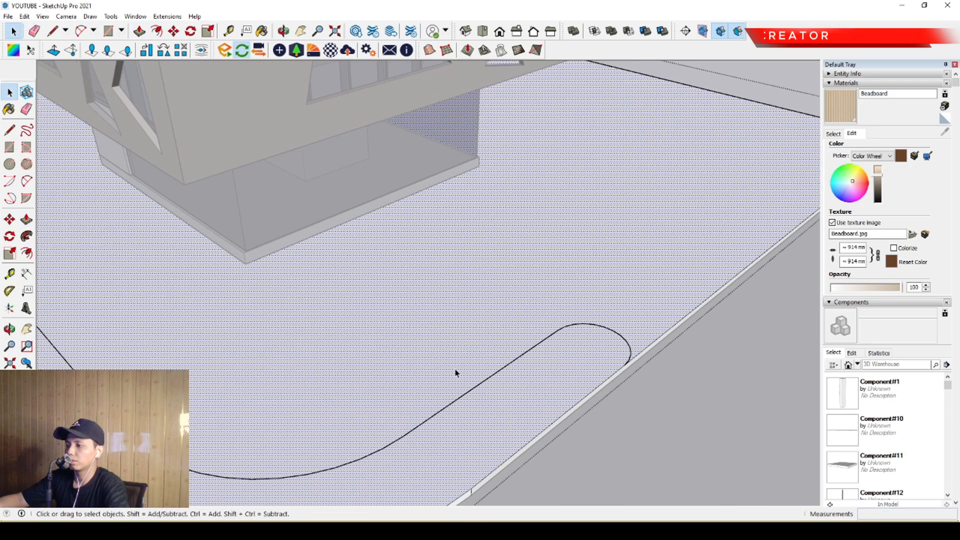
pyautogui.keyDown('shift'); pyautogui.moveTo(95, 354); pyautogui.dragTo(425, 376, button='middle'); pyautogui.keyUp('shift')
pyautogui.scroll(7, 320, 345)
pyautogui.press('l')
pyautogui.click(266, 334)
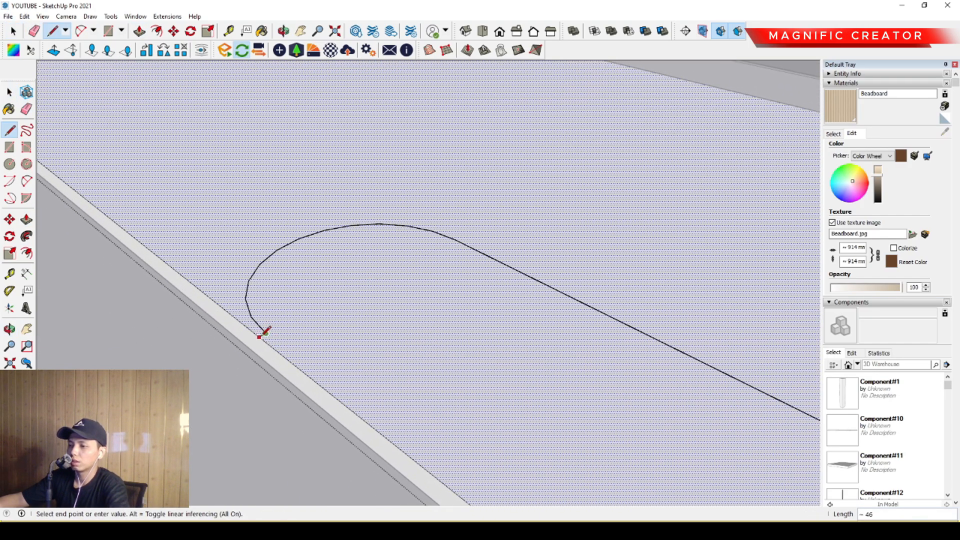
pyautogui.click(261, 338)
pyautogui.press('space')
pyautogui.scroll(-9, 300, 337)
pyautogui.scroll(5, 414, 369)
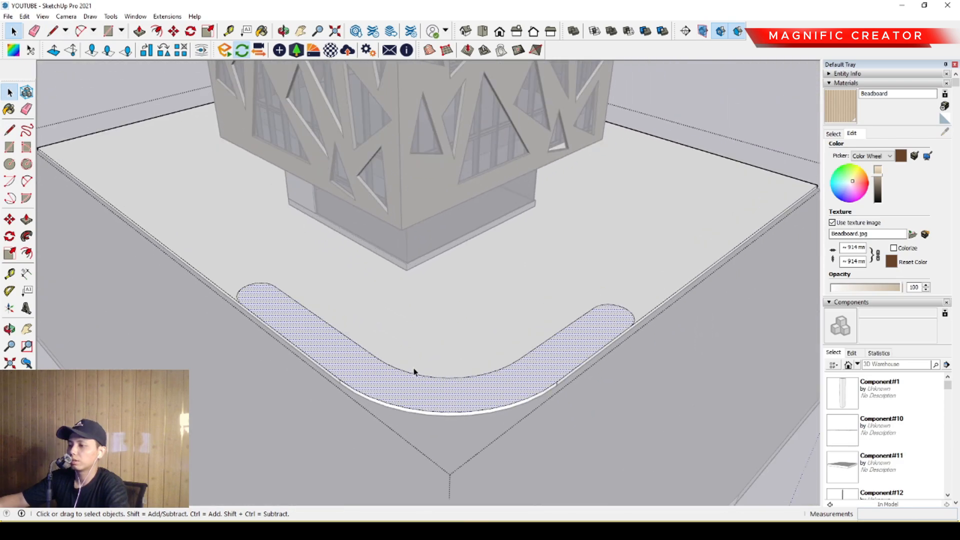
# - Offset the planter outline inward to form a narrow rim and pull the rim up about 390 mm
pyautogui.press('f')
pyautogui.click(334, 317)
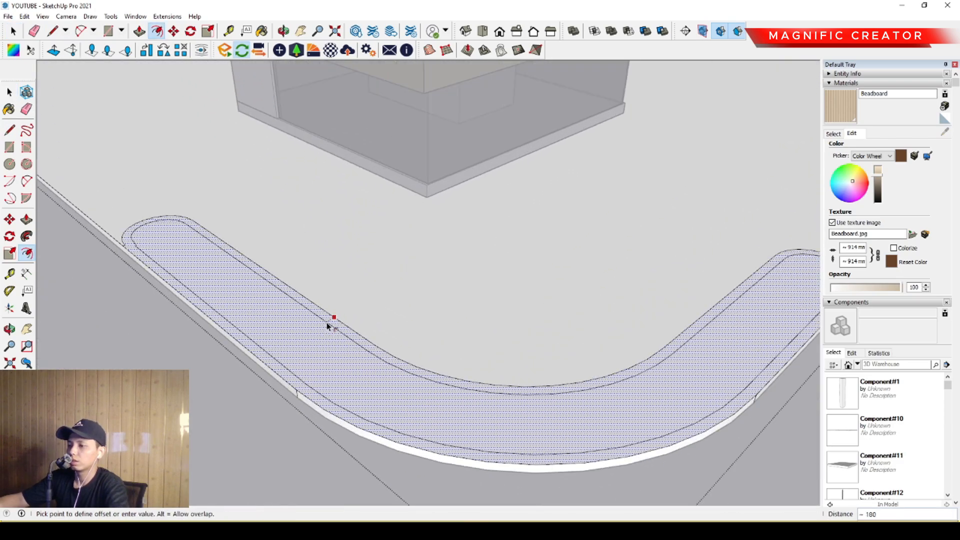
pyautogui.click(331, 323)
pyautogui.press('space')
pyautogui.scroll(2, 335, 328)
pyautogui.press('p')
pyautogui.click(339, 328)
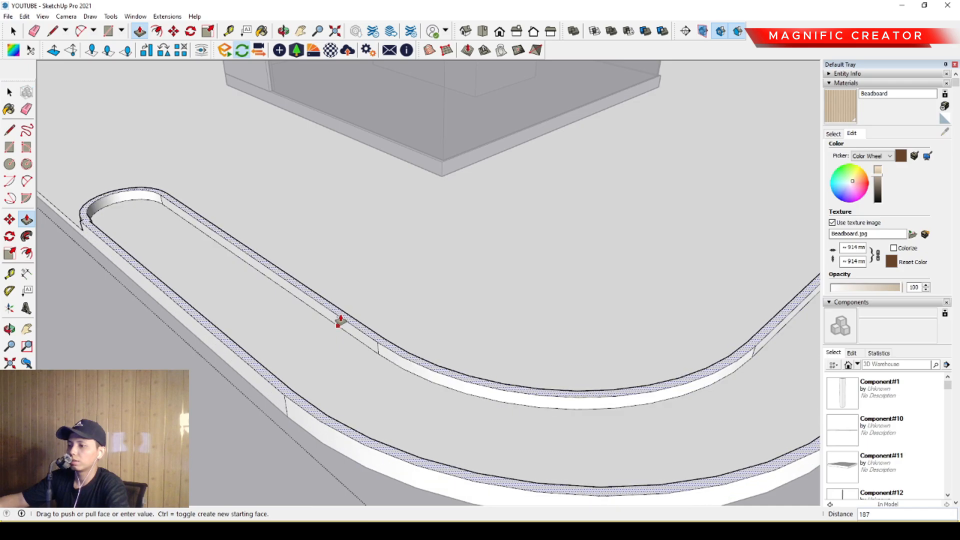
pyautogui.click(338, 305)
pyautogui.press('space')
# - Raise the planter's inner face to the rim's height and push it back down slightly below the rim
pyautogui.click(325, 337)
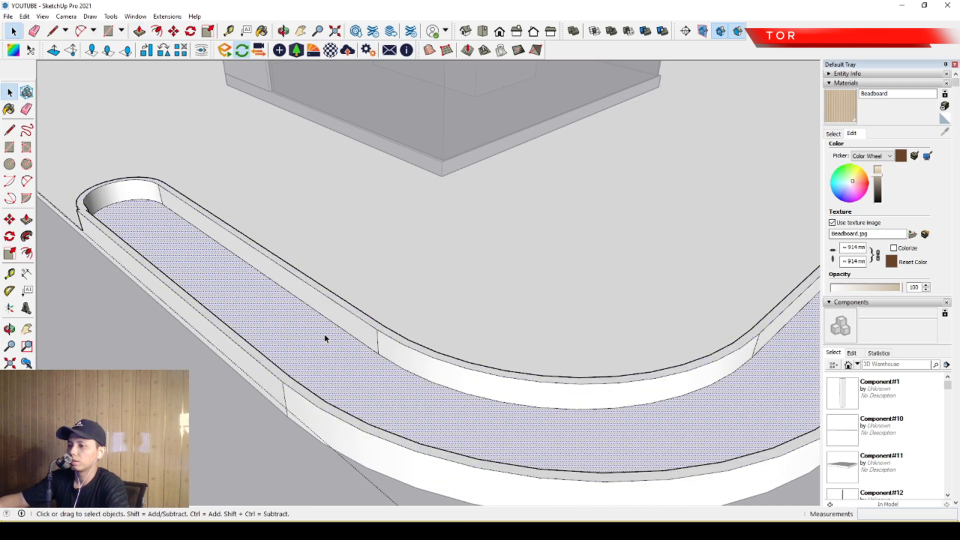
pyautogui.press('p')
pyautogui.click(331, 322)
pyautogui.scroll(5, 338, 309)
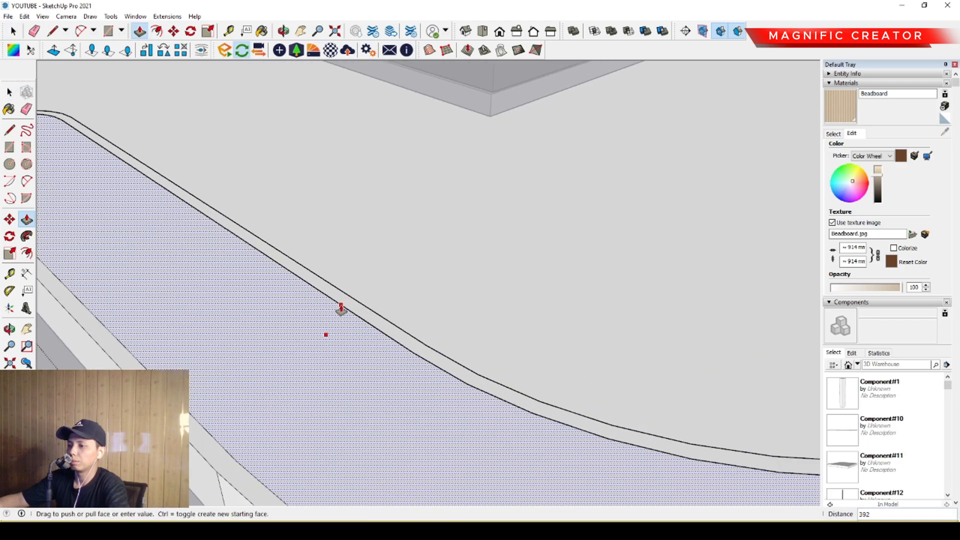
pyautogui.click(342, 301)
pyautogui.click(336, 309)
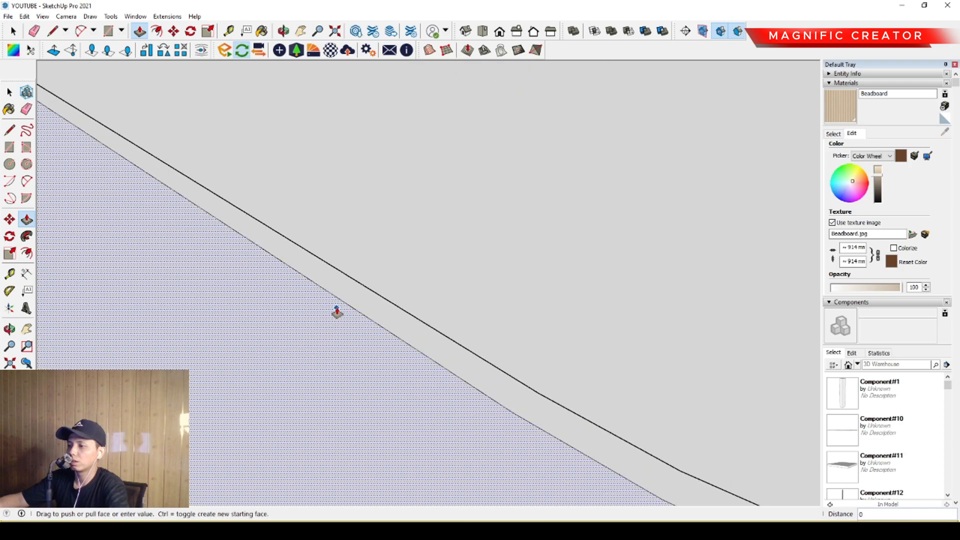
pyautogui.click(338, 316)
pyautogui.press('space')
pyautogui.scroll(-5, 330, 342)
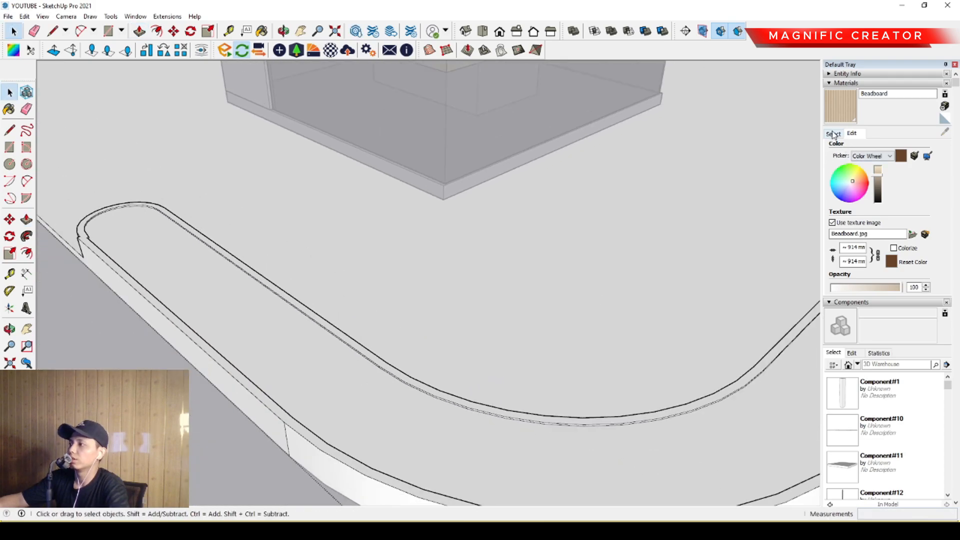
# - Paint the planter's inner face with Vegetation Grass from the Landscaping, Fencing and Vegetation materials
pyautogui.click(834, 134)
pyautogui.click(933, 149)
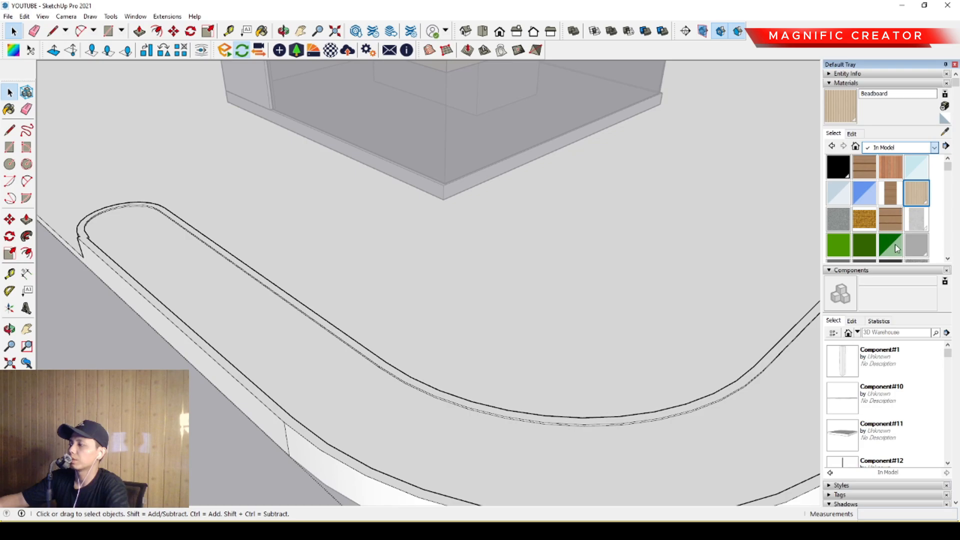
pyautogui.scroll(-5, 883, 216)
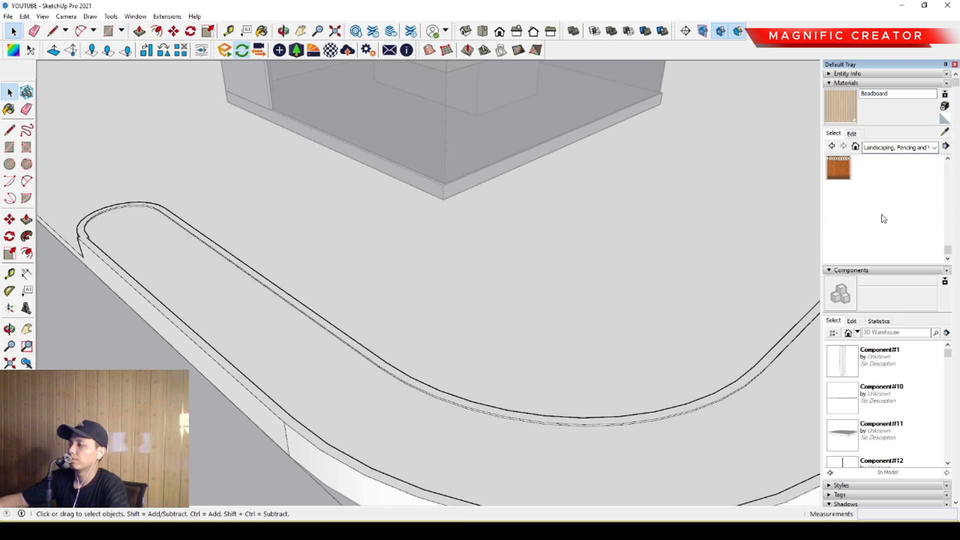
pyautogui.scroll(2, 883, 217)
pyautogui.click(895, 185)
pyautogui.click(313, 354)
pyautogui.scroll(-5, 317, 352)
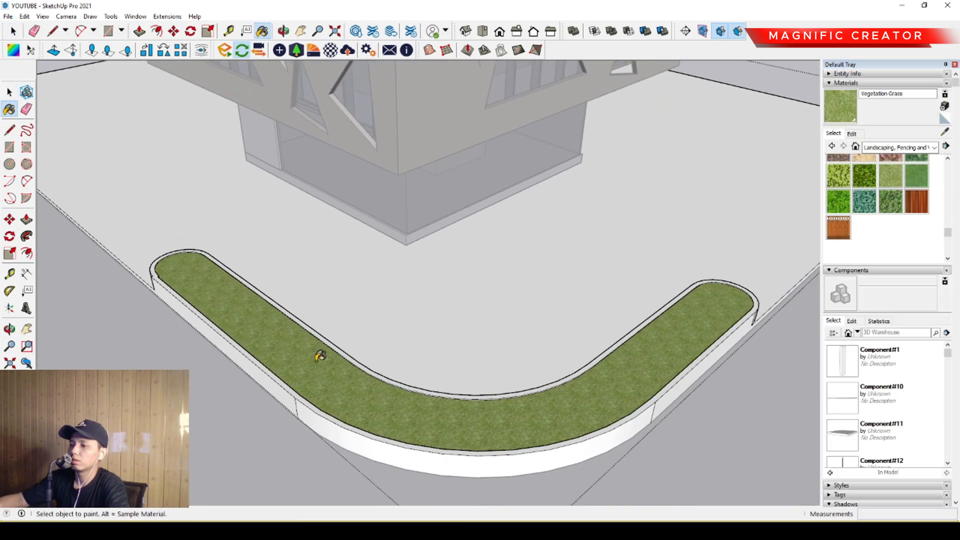
pyautogui.press('space')
# - Paint the slab's top face with Pavers Modular Brick from the Landscaping, Fencing and Vegetation materials
pyautogui.moveTo(320, 352)
pyautogui.mouseDown(button='middle')
pyautogui.moveTo(379, 394)
pyautogui.moveTo(425, 365)
pyautogui.mouseUp(button='middle')
pyautogui.click(568, 295)
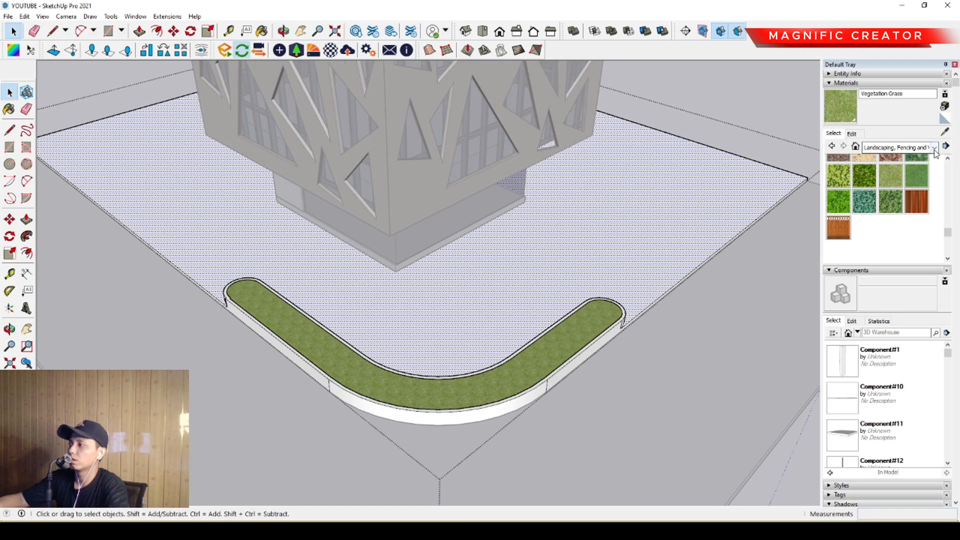
pyautogui.scroll(5, 913, 181)
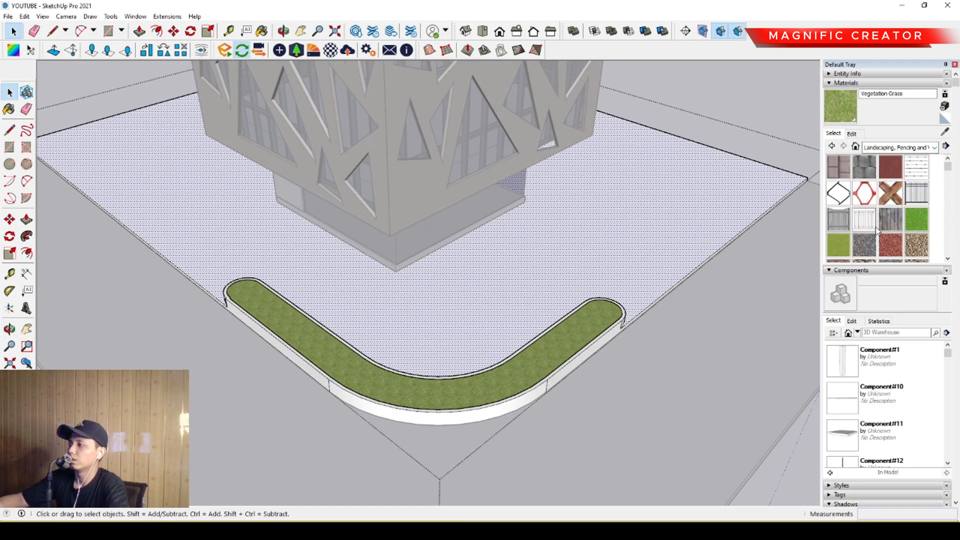
pyautogui.scroll(-2, 876, 229)
pyautogui.scroll(-2, 877, 226)
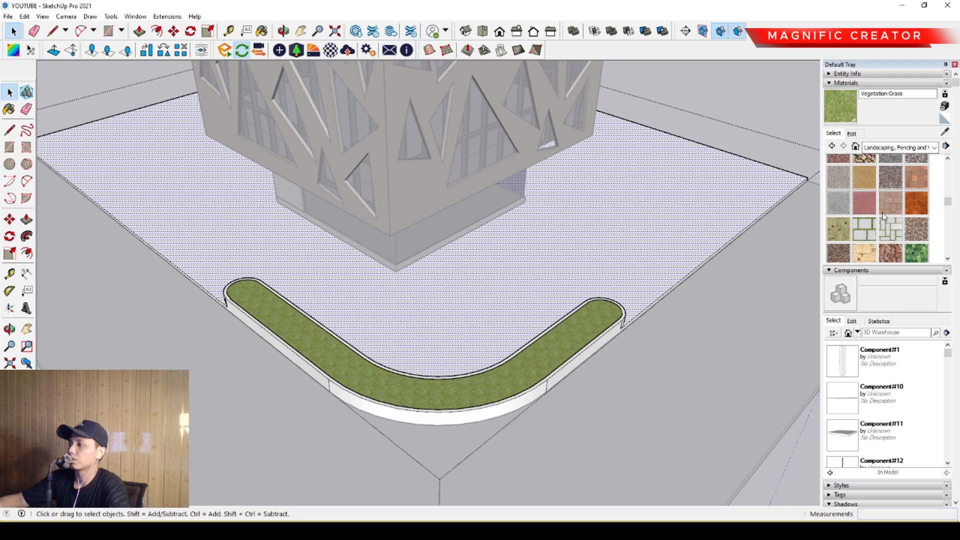
pyautogui.click(888, 204)
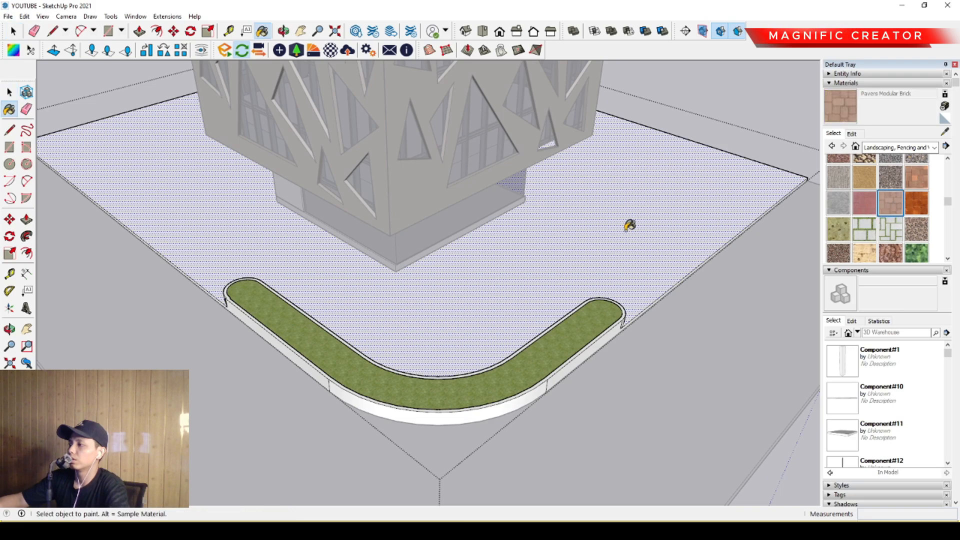
pyautogui.click(630, 223)
# - Paint the road strip around the slab with Asphalt New from the Asphalt and Concrete materials
pyautogui.moveTo(617, 240); pyautogui.dragTo(488, 436, button='middle')
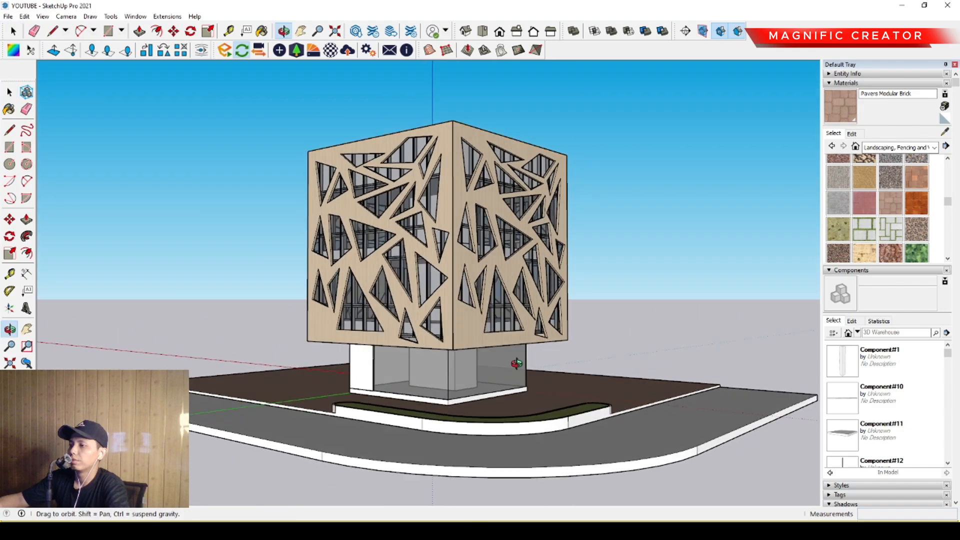
pyautogui.scroll(3, 522, 391)
pyautogui.moveTo(523, 392); pyautogui.dragTo(563, 438, button='middle')
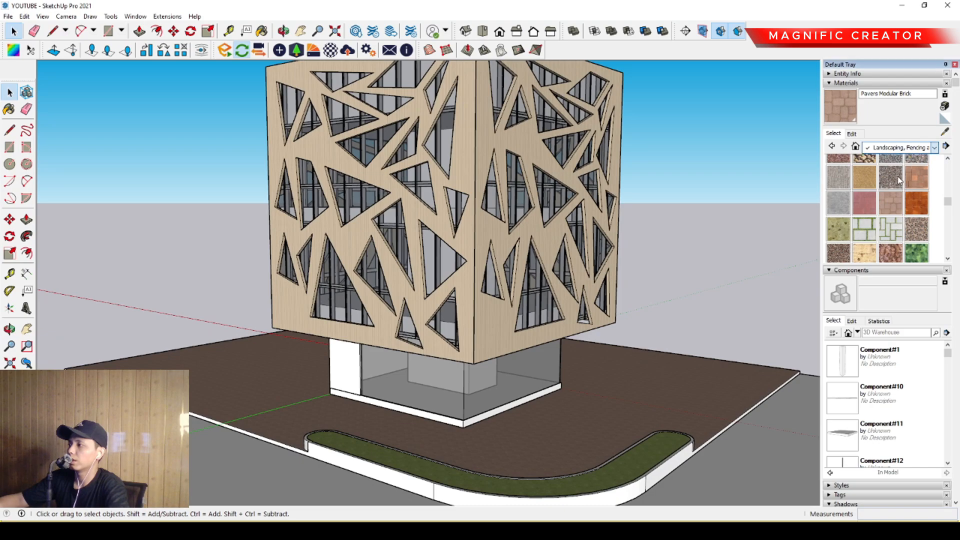
pyautogui.click(841, 171)
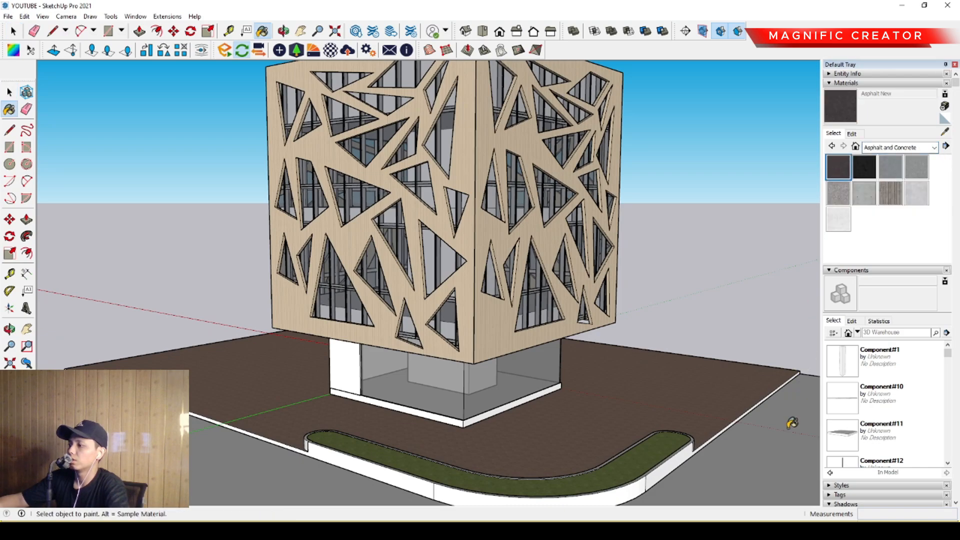
pyautogui.click(792, 422)
pyautogui.press('space')
pyautogui.scroll(-2, 705, 280)
# - Trace two connected lines along the slab's two rear edges, running from corner to corner
pyautogui.moveTo(705, 280); pyautogui.dragTo(440, 417, button='middle')
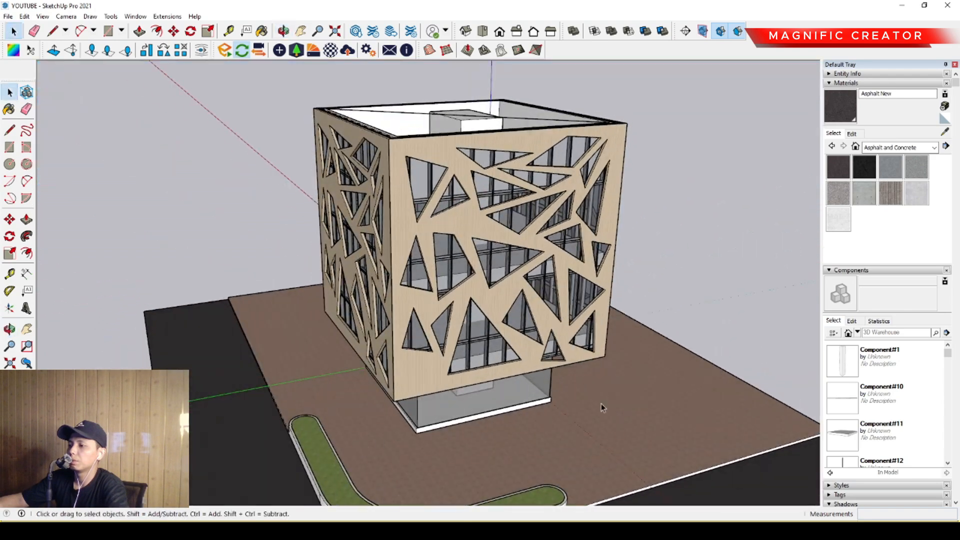
pyautogui.moveTo(601, 403); pyautogui.dragTo(454, 409, button='middle')
pyautogui.press('r')
pyautogui.press('l')
pyautogui.click(691, 464)
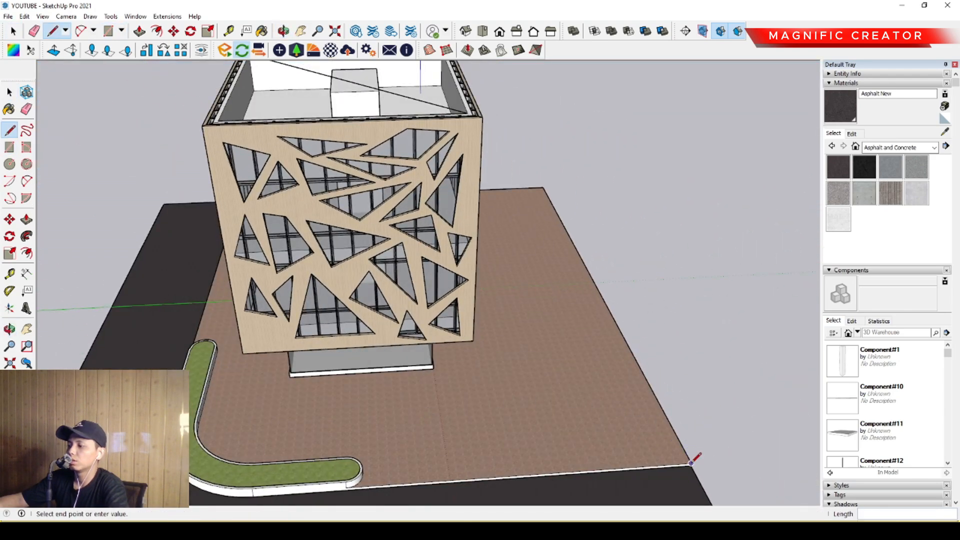
pyautogui.scroll(-2, 591, 345)
pyautogui.moveTo(591, 343); pyautogui.dragTo(575, 415, button='middle')
pyautogui.scroll(2, 591, 175)
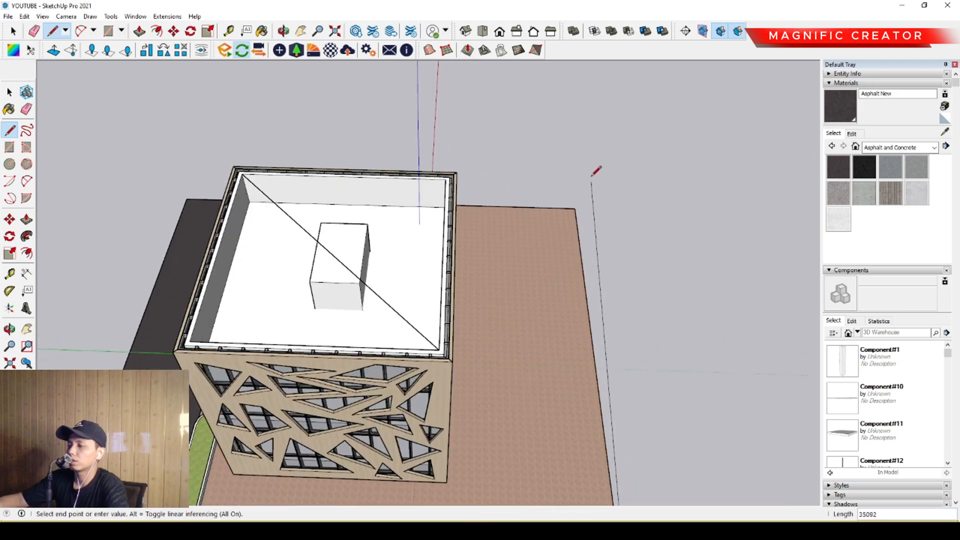
pyautogui.click(574, 208)
pyautogui.scroll(-1, 392, 212)
pyautogui.moveTo(392, 212); pyautogui.dragTo(565, 175, button='middle')
pyautogui.scroll(1, 206, 348)
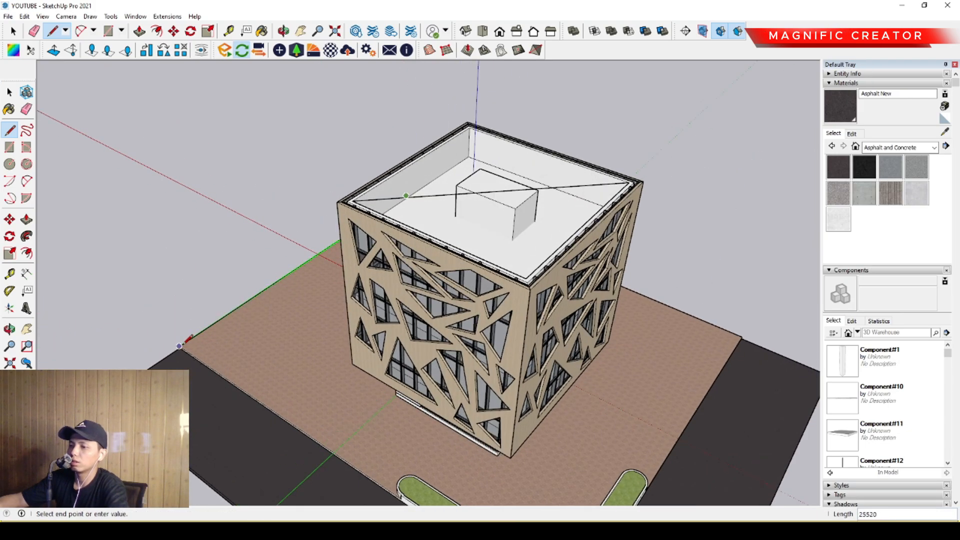
pyautogui.click(179, 346)
# - Offset the two rear edge lines inward by about 2030 mm to outline a border strip
pyautogui.press('space')
pyautogui.tripleClick(203, 332)
pyautogui.press('f')
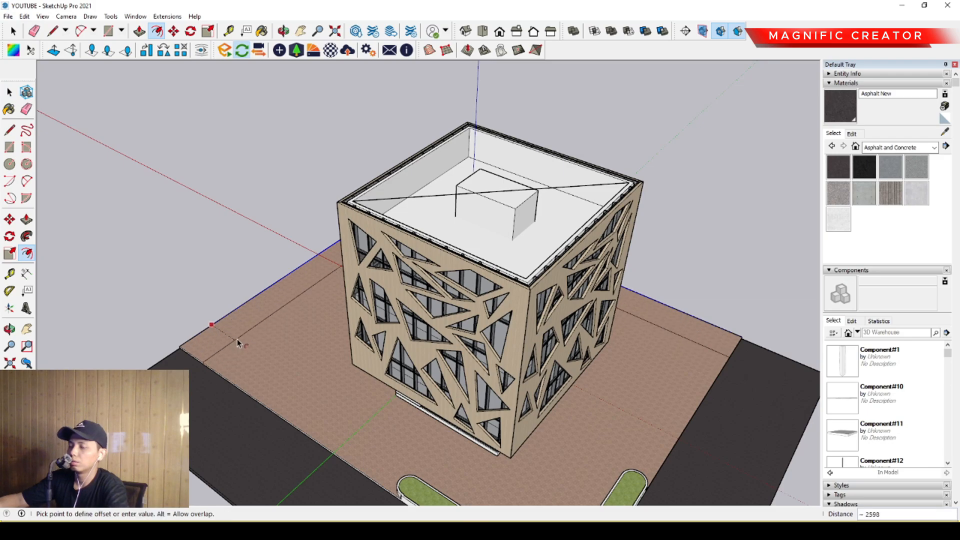
pyautogui.click(235, 334)
pyautogui.press('space')
# - Close both open ends of the border strip with lines about 2031 mm long to the slab corners
pyautogui.scroll(1, 200, 349)
pyautogui.press('l')
pyautogui.click(195, 361)
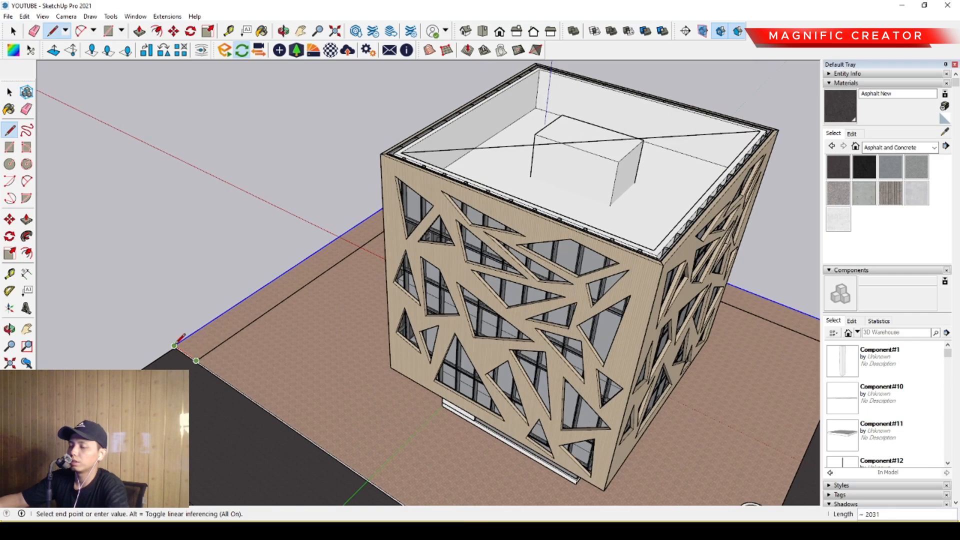
pyautogui.click(174, 345)
pyautogui.press('space')
pyautogui.scroll(-2, 231, 345)
pyautogui.moveTo(231, 345); pyautogui.dragTo(542, 360, button='middle')
pyautogui.scroll(2, 575, 366)
pyautogui.press('l')
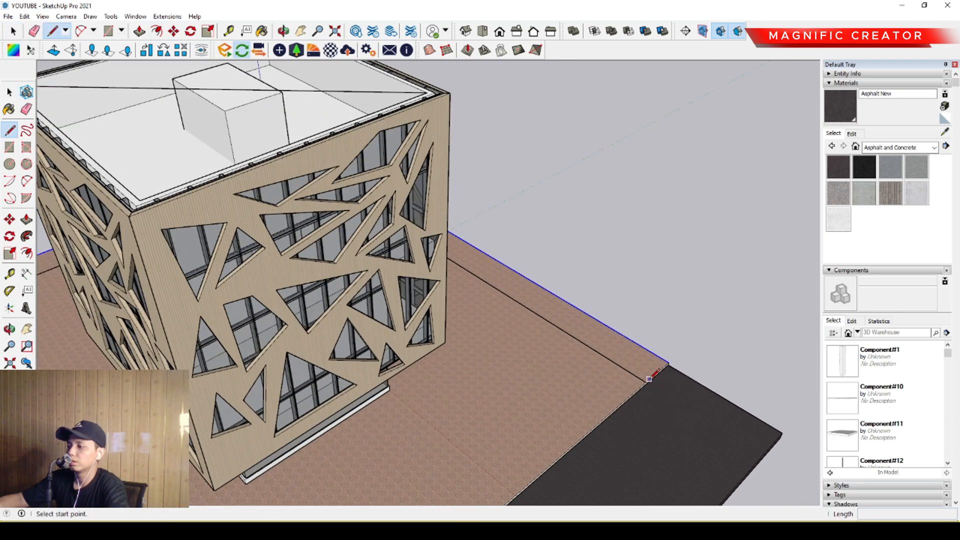
pyautogui.click(649, 378)
pyautogui.click(669, 361)
pyautogui.press('space')
# - Pull the border strip up 371 mm to match the height of the front planter
pyautogui.scroll(2, 590, 371)
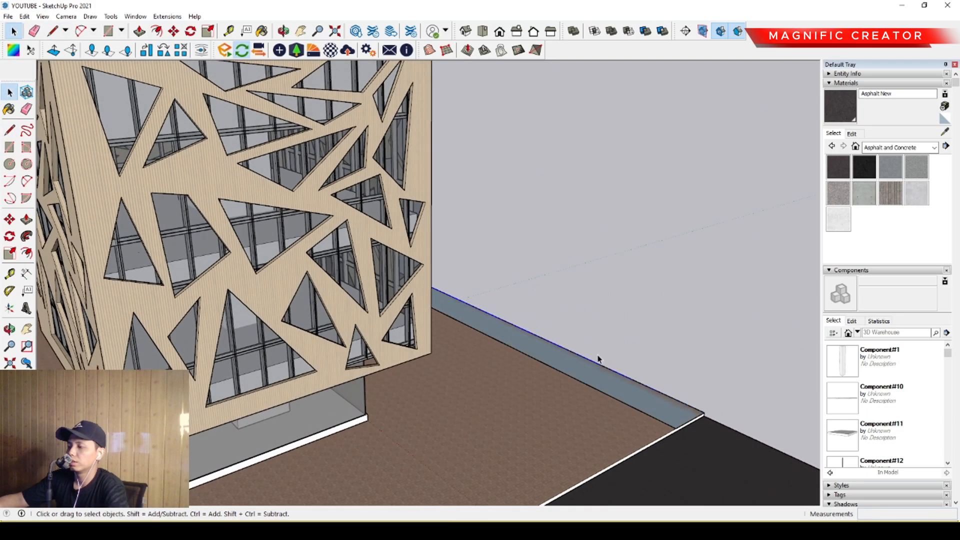
pyautogui.press('p')
pyautogui.scroll(-3, 575, 353)
pyautogui.click(433, 484)
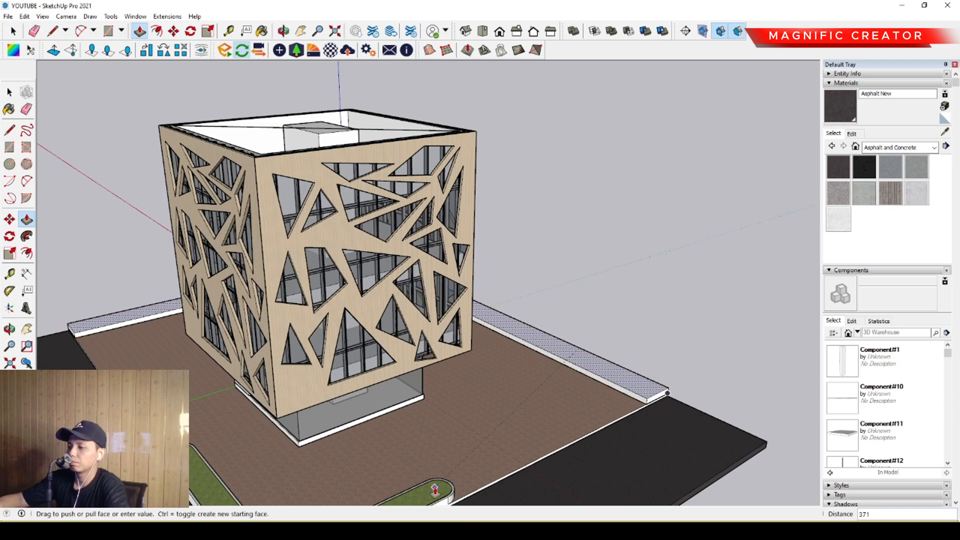
pyautogui.press('space')
# - Offset the border strip's top outline inward to form a narrow rim and select the inner face
pyautogui.scroll(4, 635, 368)
pyautogui.press('f')
pyautogui.click(607, 367)
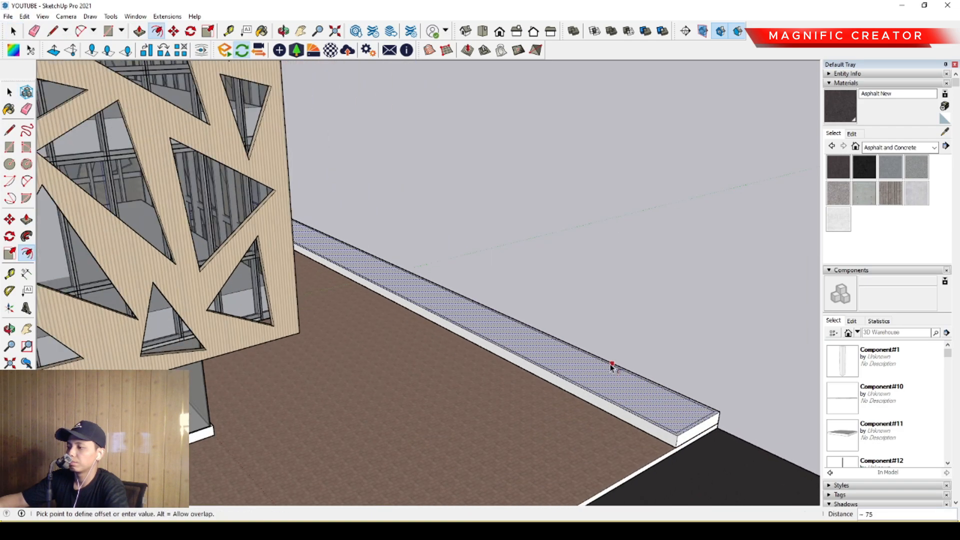
pyautogui.click(605, 382)
pyautogui.press('space')
pyautogui.click(605, 382)
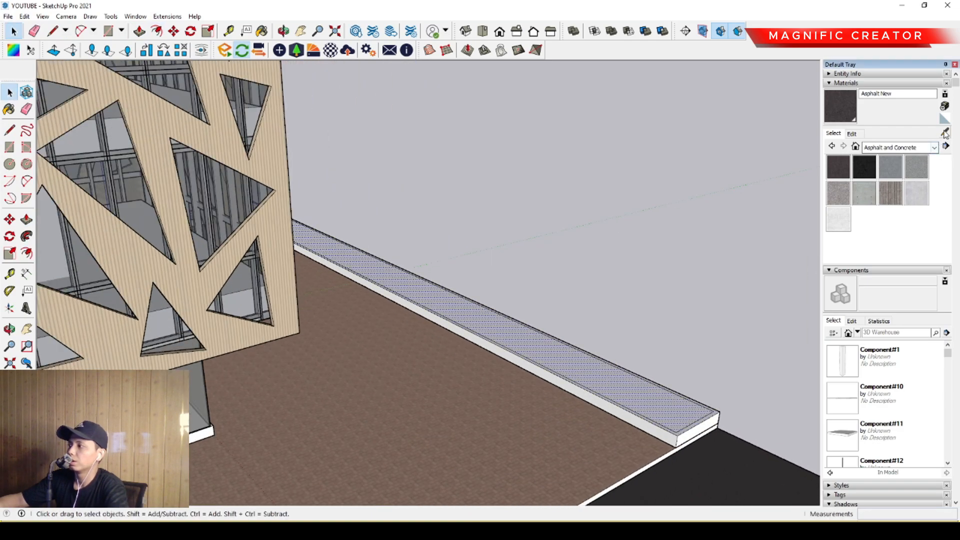
# - Sample Vegetation Grass from the front planter and paint the border strip's inner face with it
pyautogui.click(945, 132)
pyautogui.scroll(-5, 429, 359)
pyautogui.scroll(4, 422, 369)
pyautogui.click(408, 381)
pyautogui.scroll(1, 685, 250)
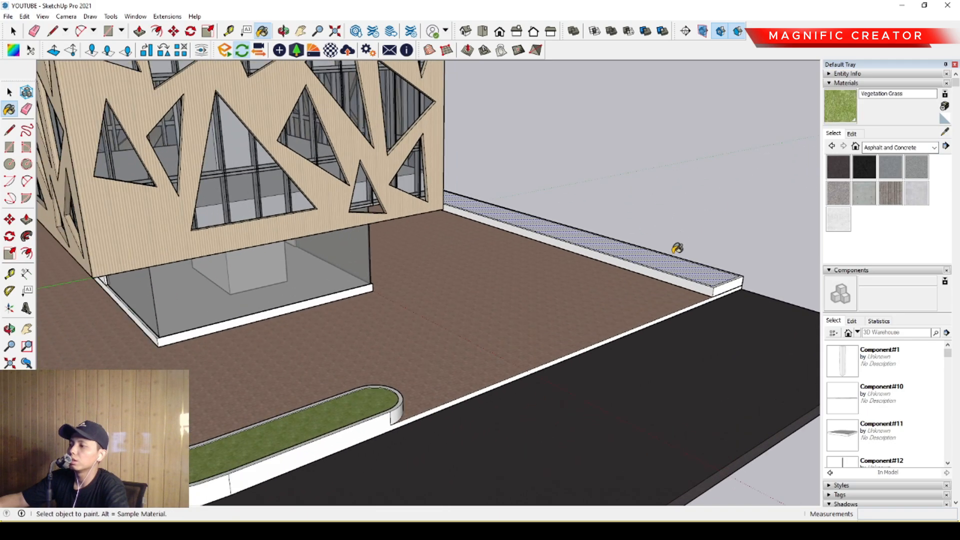
pyautogui.click(674, 252)
pyautogui.press('space')
# - Examine the building, paving and grass borders from several sides
pyautogui.scroll(-5, 522, 347)
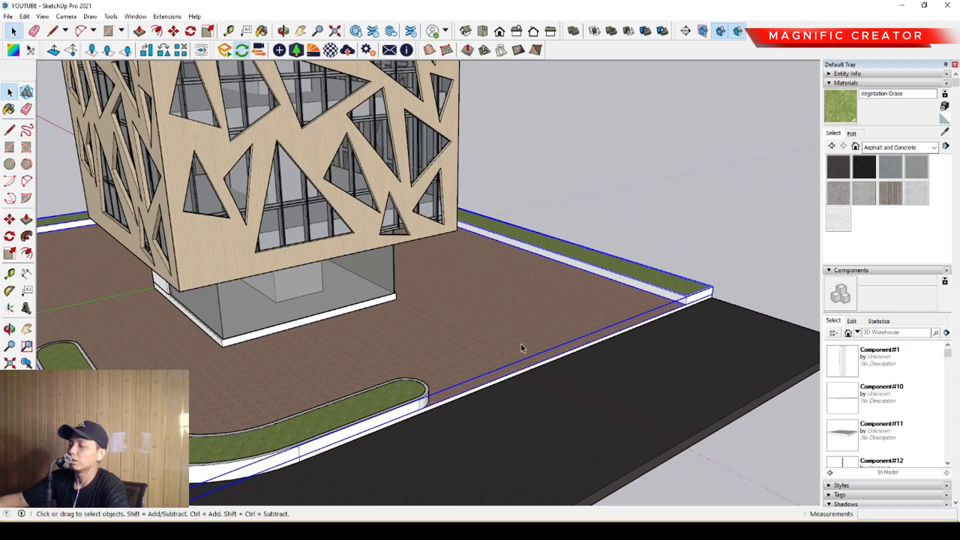
pyautogui.moveTo(480, 340); pyautogui.dragTo(570, 345, button='middle')
pyautogui.scroll(1, 450, 363)
pyautogui.moveTo(440, 363); pyautogui.dragTo(590, 366, button='middle')
pyautogui.moveTo(295, 320); pyautogui.dragTo(495, 359, button='middle')
pyautogui.moveTo(305, 358); pyautogui.dragTo(622, 343, button='middle')
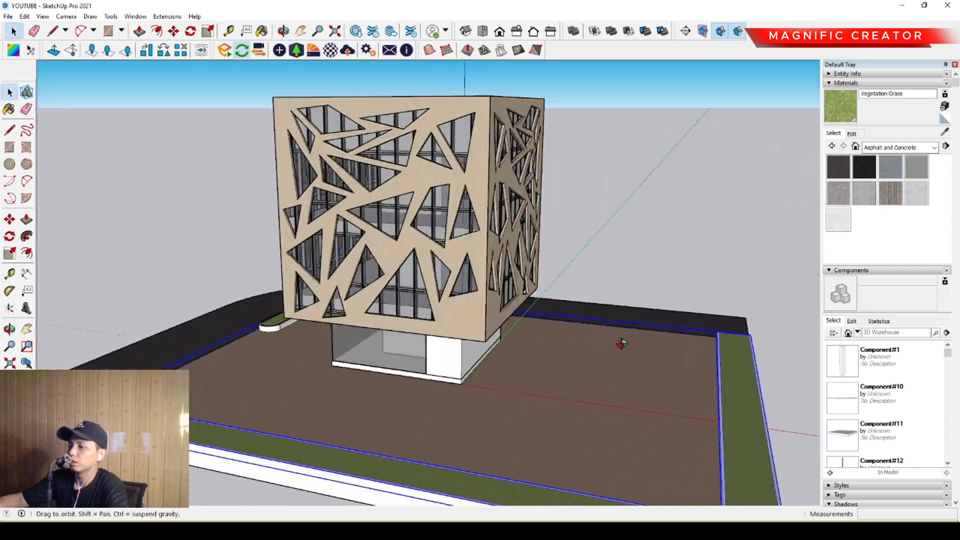
pyautogui.moveTo(360, 365); pyautogui.dragTo(499, 343, button='middle')
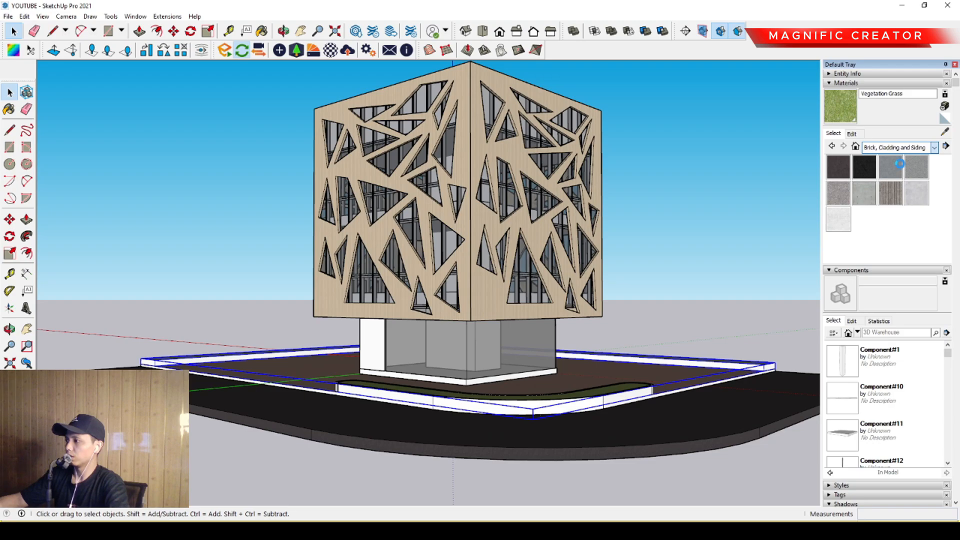
# - Paint the solid ground-floor wall beside the glazing with Cladding Stucco White from the Brick, Cladding and Siding materials
pyautogui.click(920, 221)
pyautogui.scroll(2, 422, 311)
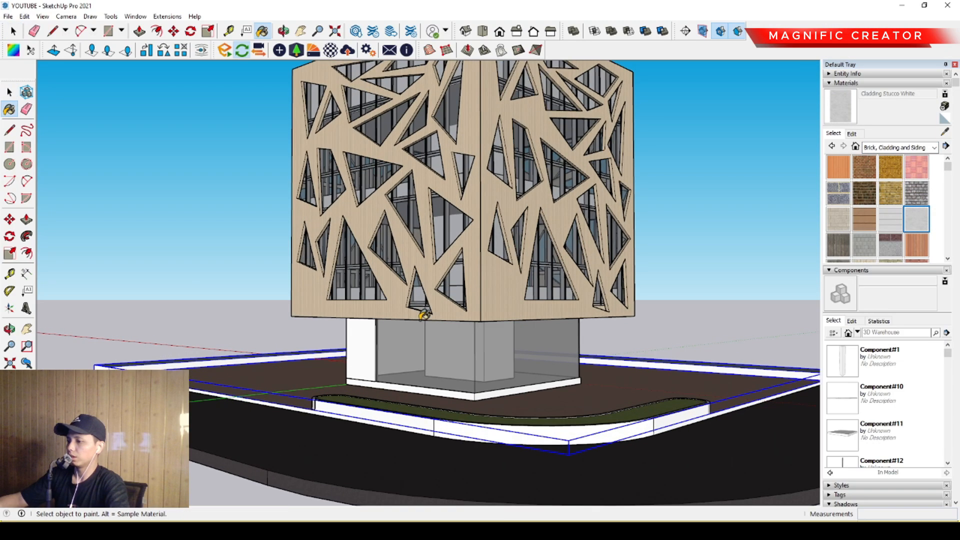
pyautogui.moveTo(422, 311); pyautogui.dragTo(505, 320, button='middle')
pyautogui.press('space')
pyautogui.tripleClick(389, 351)
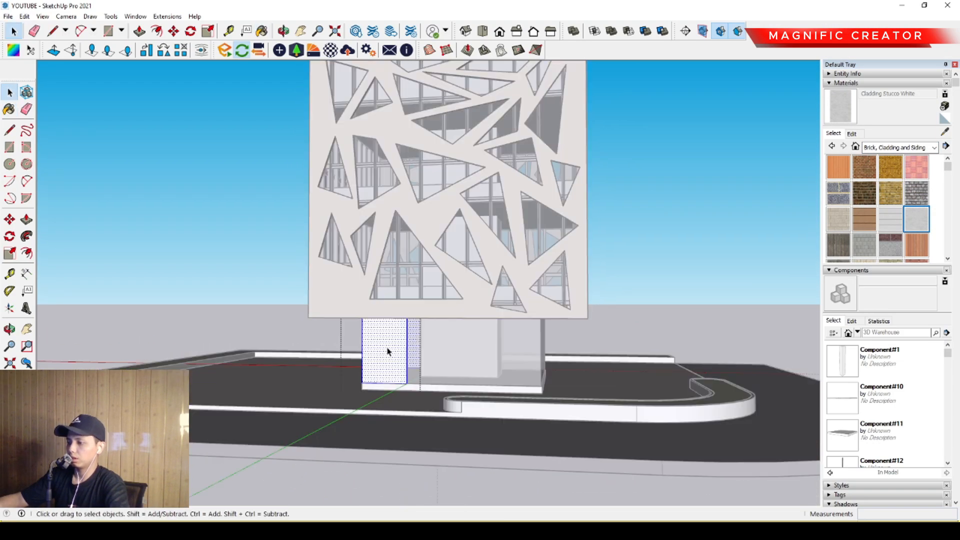
pyautogui.press('b')
pyautogui.click(390, 334)
pyautogui.click(672, 230)
# - Draw an 8000 by 8000 mm rectangle on the paving, matching the footprint of the building's base
pyautogui.moveTo(575, 345); pyautogui.dragTo(447, 412, button='middle')
pyautogui.scroll(-2, 445, 356)
pyautogui.scroll(3, 395, 370)
pyautogui.moveTo(358, 353)
pyautogui.mouseDown(button='middle')
pyautogui.moveTo(380, 347)
pyautogui.moveTo(369, 345)
pyautogui.mouseUp(button='middle')
pyautogui.press('l')
pyautogui.press('r')
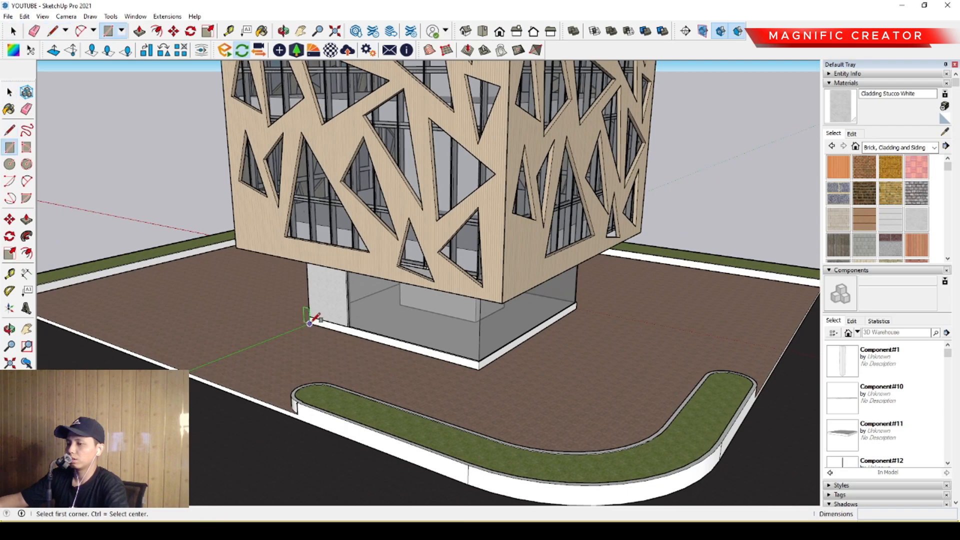
pyautogui.click(310, 322)
pyautogui.scroll(2, 582, 315)
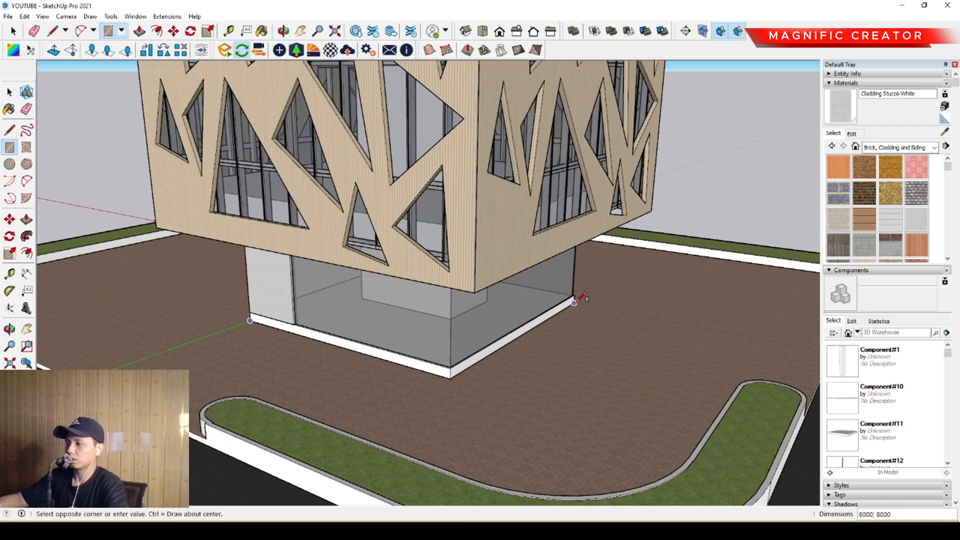
pyautogui.scroll(5, 580, 296)
pyautogui.press('space')
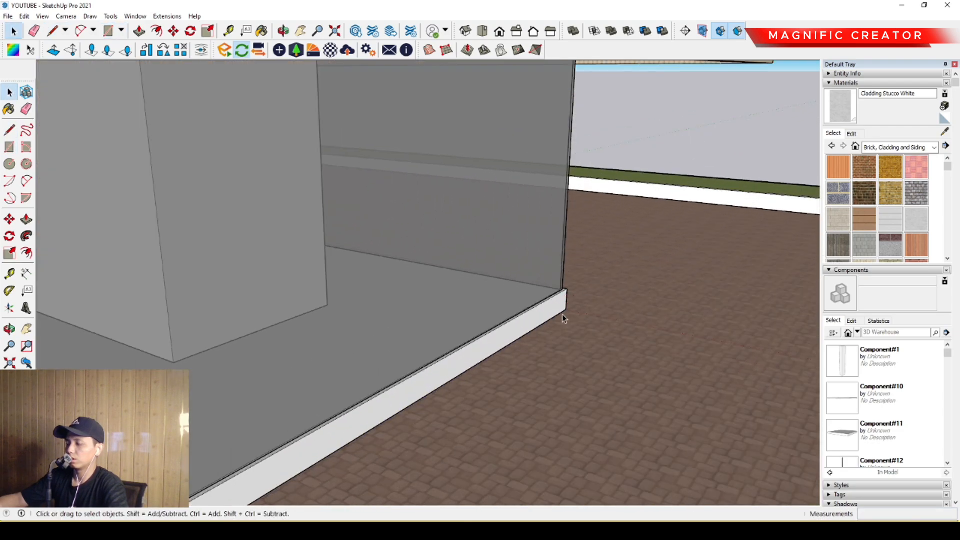
# - Offset the base rectangle outward by about 1213 mm to outline a walkway around the ground floor
pyautogui.press('f')
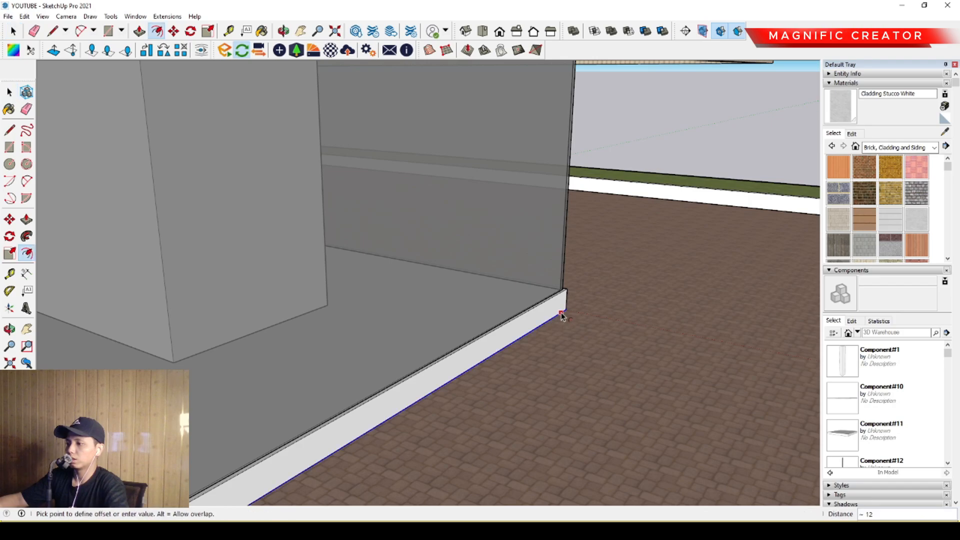
pyautogui.scroll(-5, 564, 316)
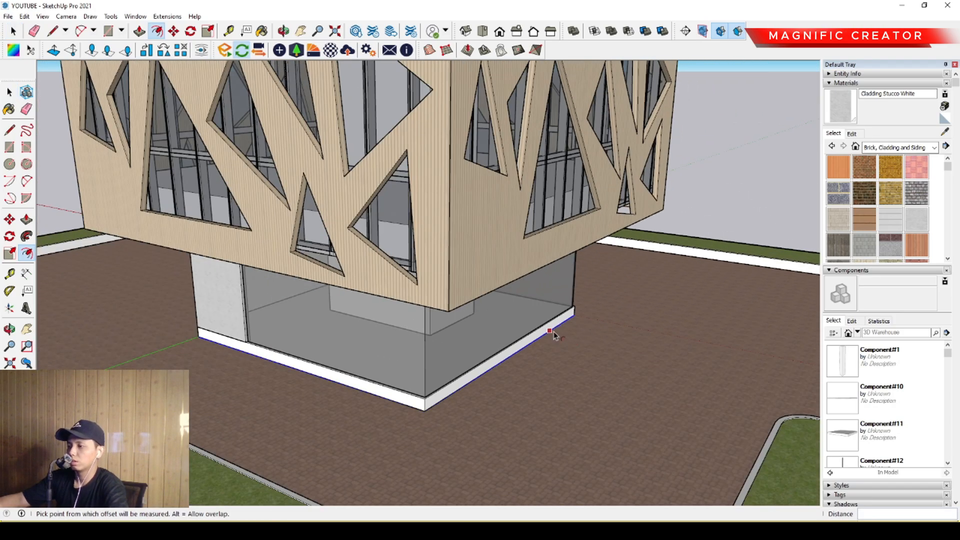
pyautogui.click(553, 331)
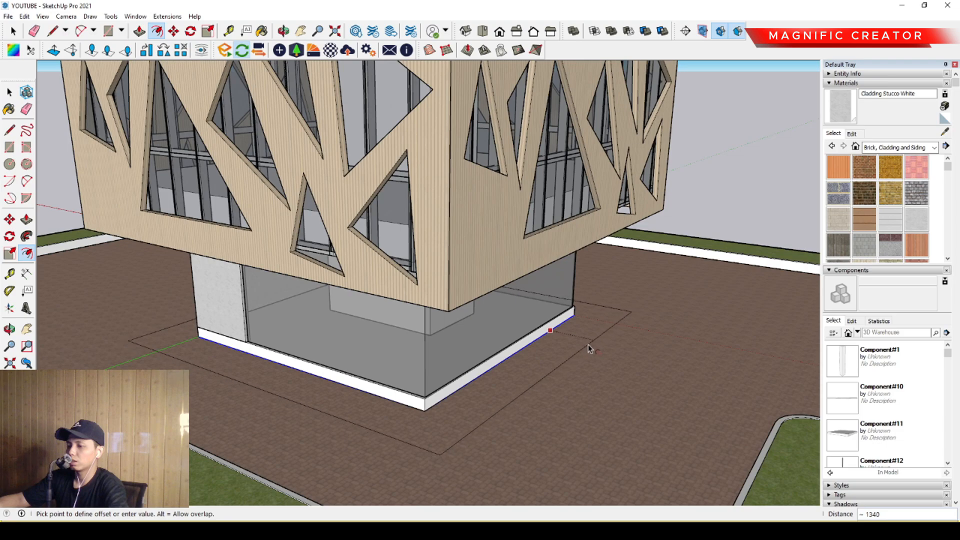
pyautogui.click(584, 342)
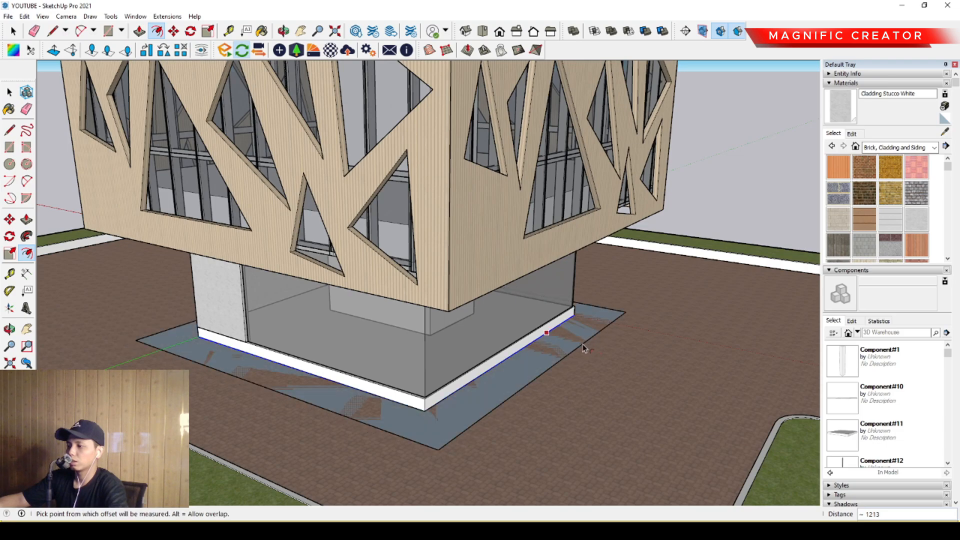
# - Pull the walkway band up 183 mm and group the resulting geometry
pyautogui.scroll(3, 540, 356)
pyautogui.press('p')
pyautogui.doubleClick(542, 348)
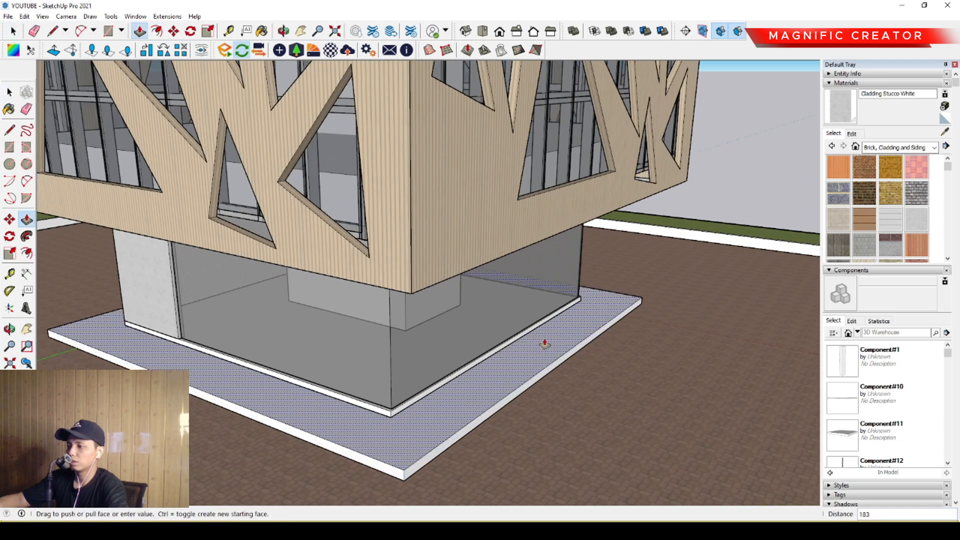
pyautogui.press('space')
pyautogui.tripleClick(580, 344)
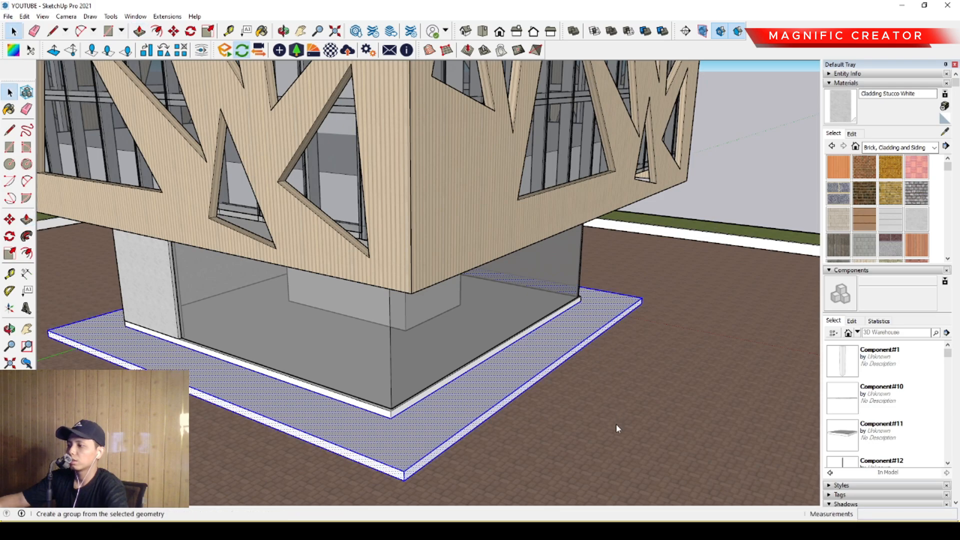
# - Paint the raised walkway around the building's base with Blacktop Old 02 from the Asphalt and Concrete materials
pyautogui.scroll(-2, 644, 312)
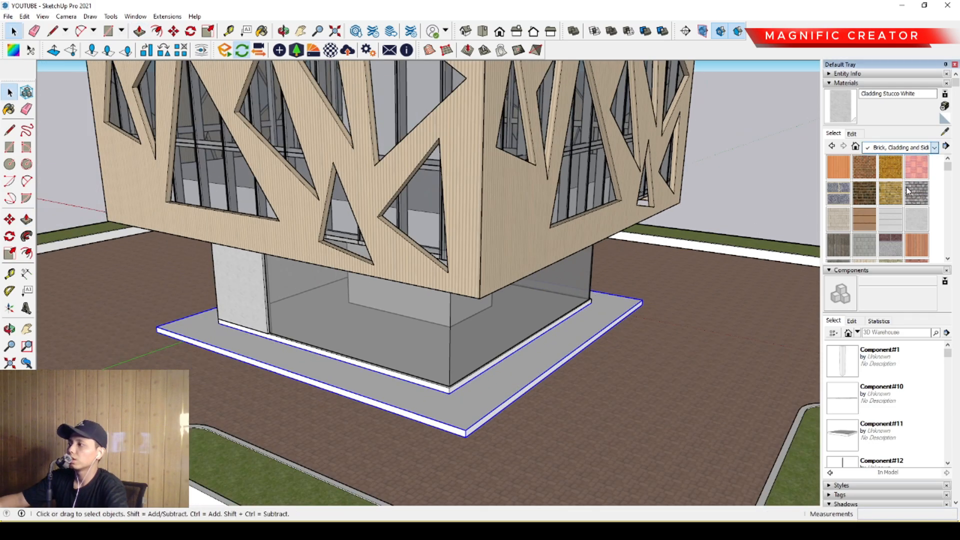
pyautogui.click(917, 169)
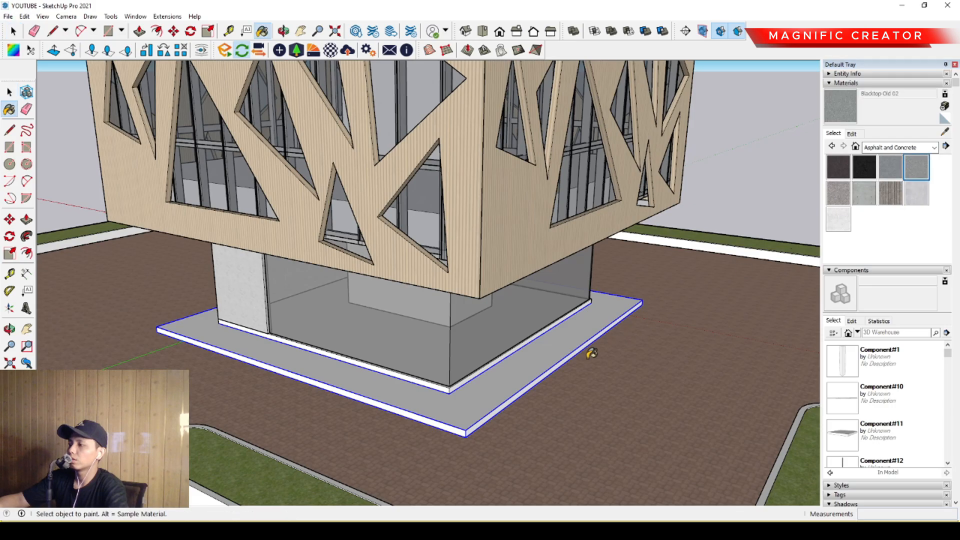
pyautogui.click(552, 356)
pyautogui.moveTo(552, 355)
pyautogui.mouseDown(button='middle')
pyautogui.moveTo(609, 282)
pyautogui.moveTo(501, 313)
pyautogui.mouseUp(button='middle')
pyautogui.scroll(-4, 514, 313)
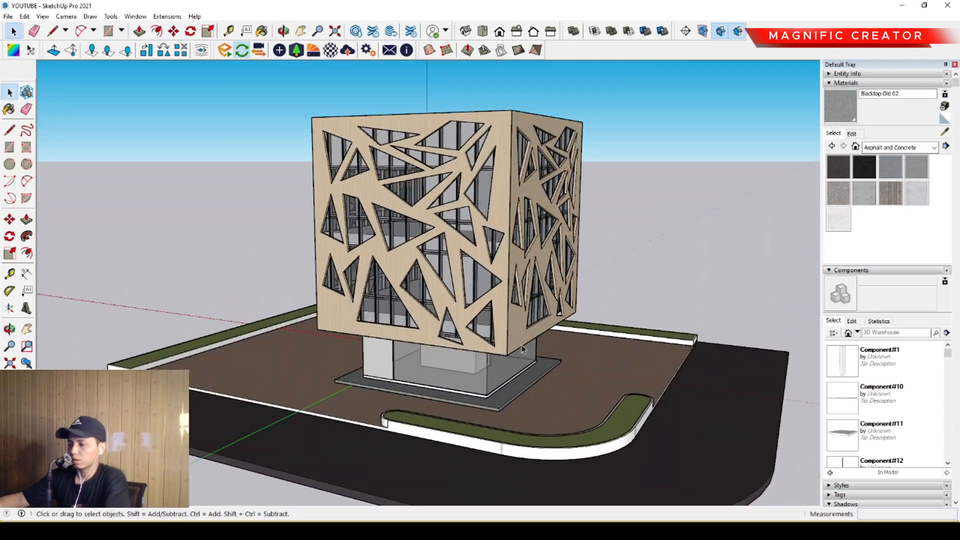
# - Insert Tree 2D Deciduous from the Components Sampler near the road end of the straight grass border beside the building
pyautogui.moveTo(499, 384); pyautogui.dragTo(395, 350, button='middle')
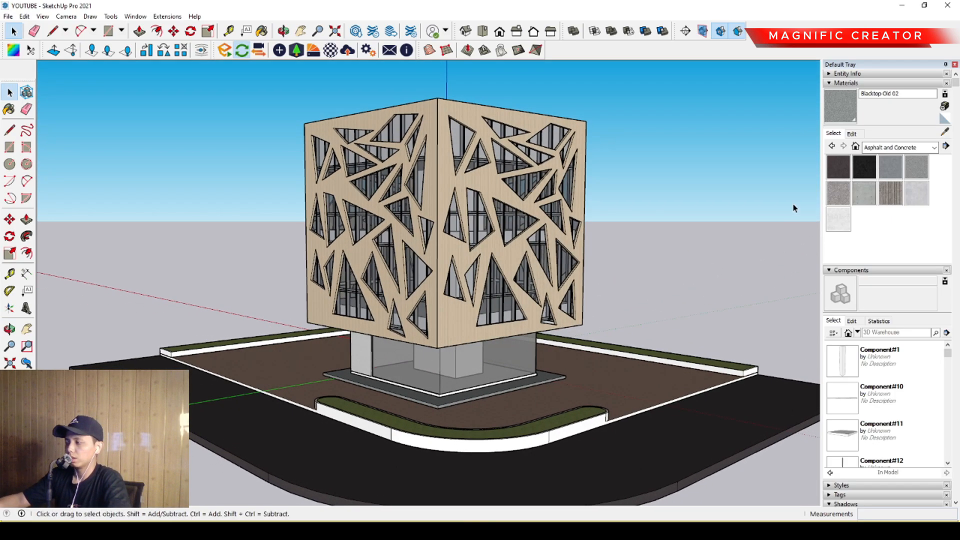
pyautogui.moveTo(458, 331); pyautogui.dragTo(312, 376, button='middle')
pyautogui.moveTo(499, 391); pyautogui.dragTo(736, 299, button='middle')
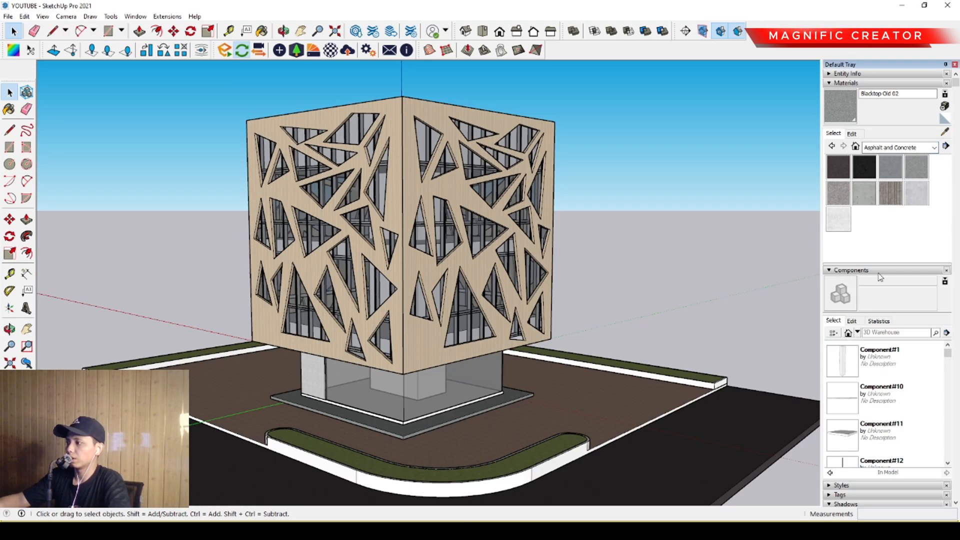
pyautogui.click(865, 173)
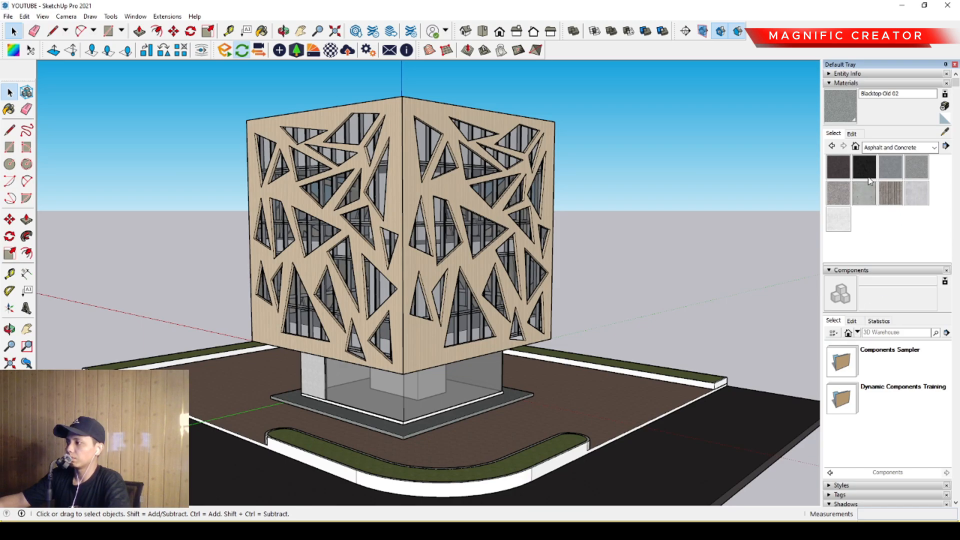
pyautogui.click(873, 366)
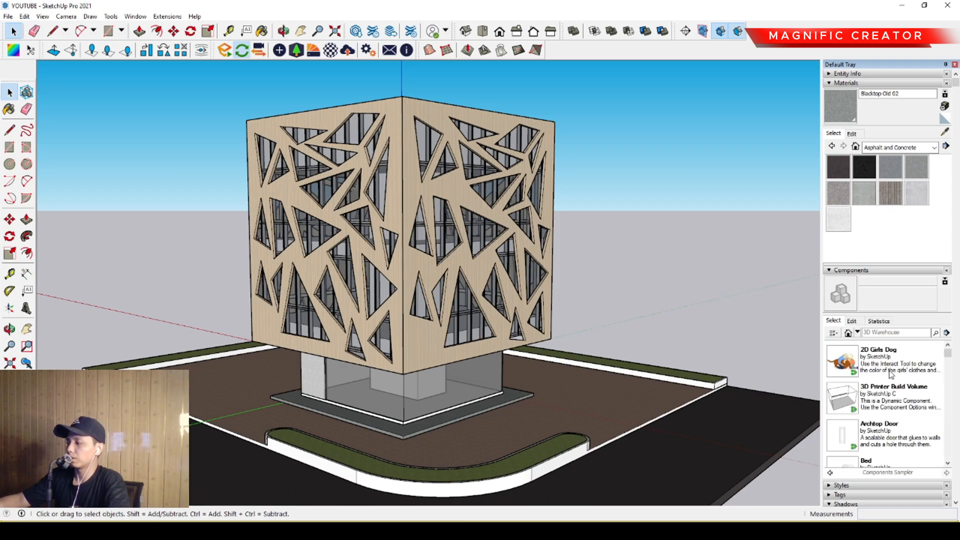
pyautogui.scroll(-3, 891, 374)
pyautogui.scroll(-4, 891, 392)
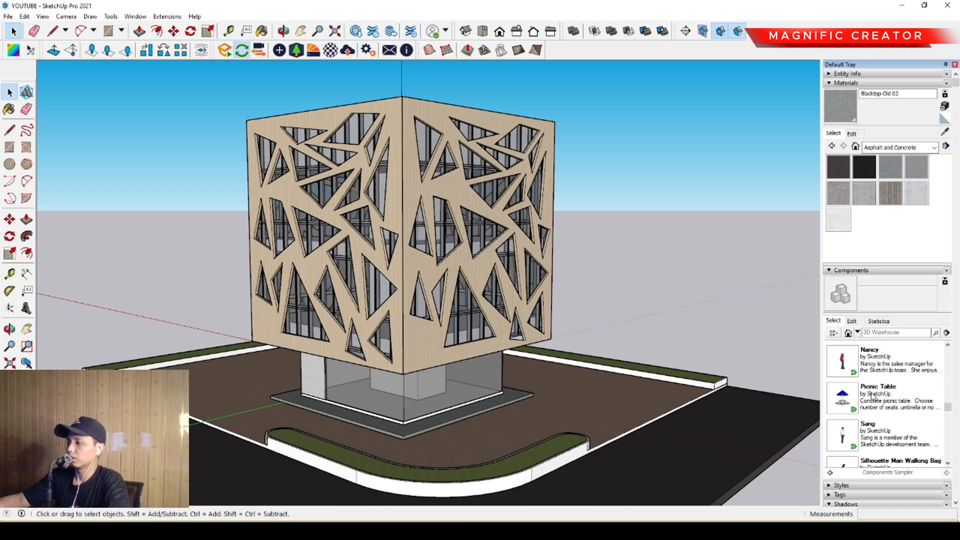
pyautogui.scroll(-3, 872, 397)
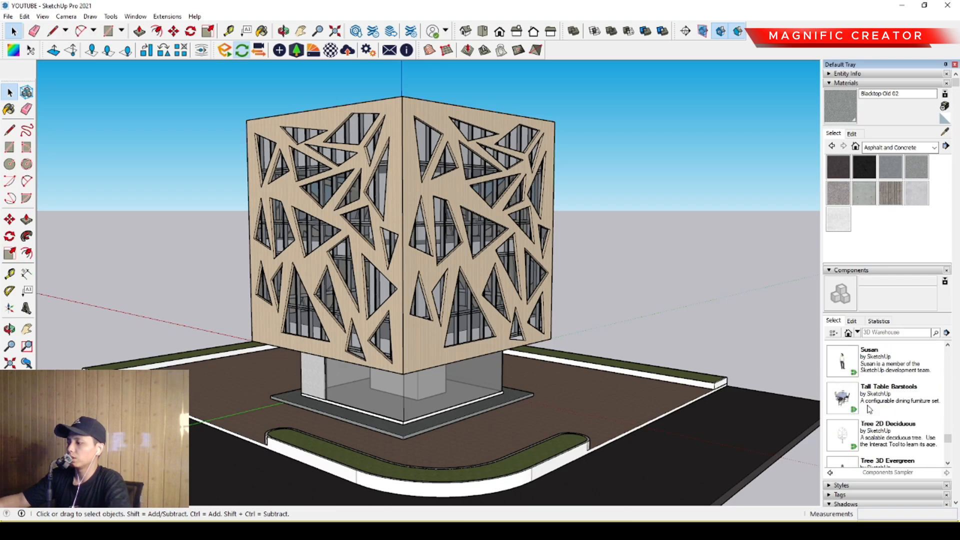
pyautogui.click(846, 438)
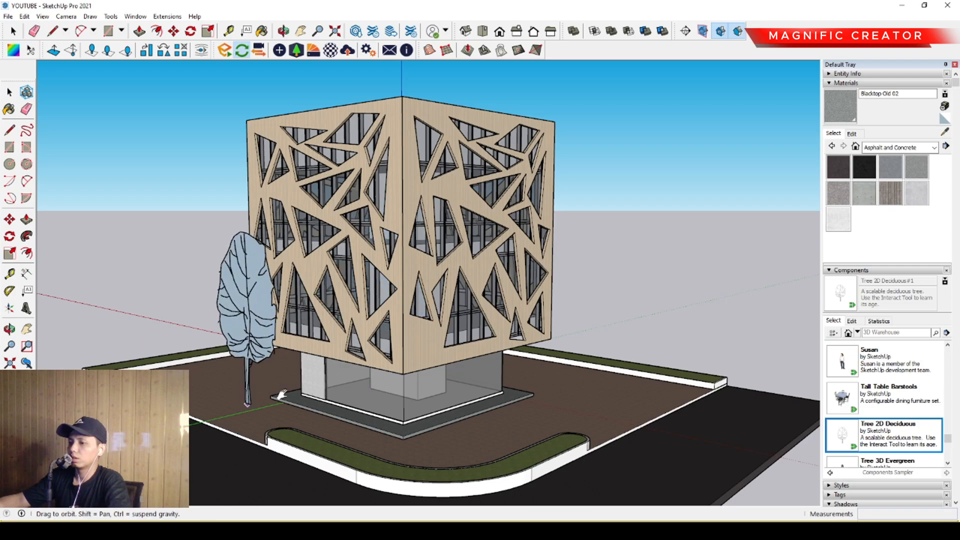
pyautogui.scroll(6, 265, 350)
pyautogui.scroll(3, 261, 298)
pyautogui.click(315, 267)
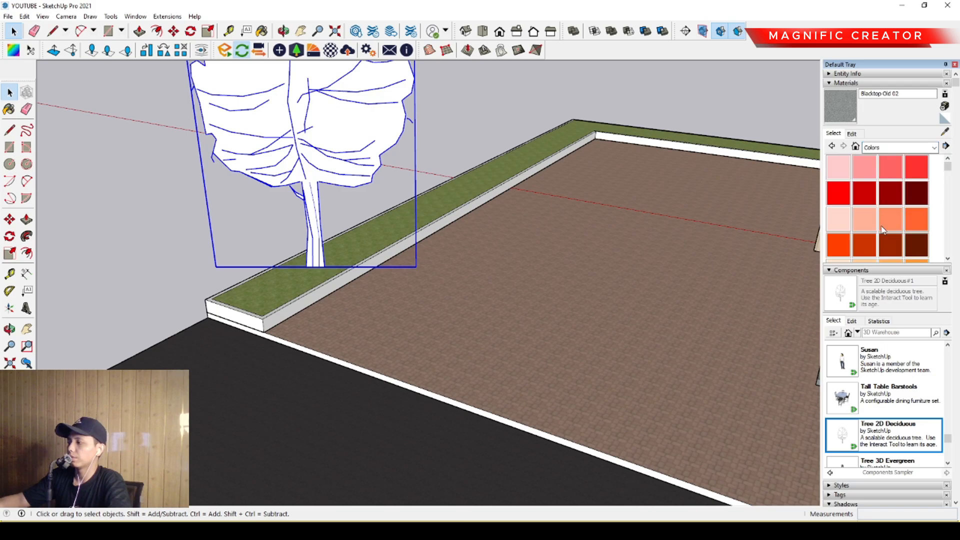
# - Paint the tree dark green with Color F08 from the Colors materials
pyautogui.scroll(-10, 887, 211)
pyautogui.scroll(5, 889, 215)
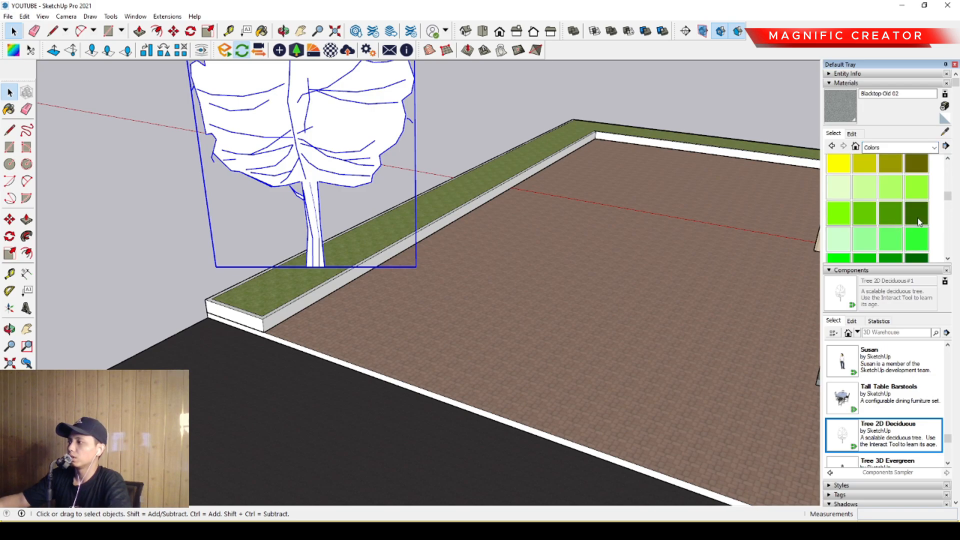
pyautogui.click(920, 217)
pyautogui.click(354, 137)
pyautogui.press('space')
pyautogui.scroll(-5, 475, 274)
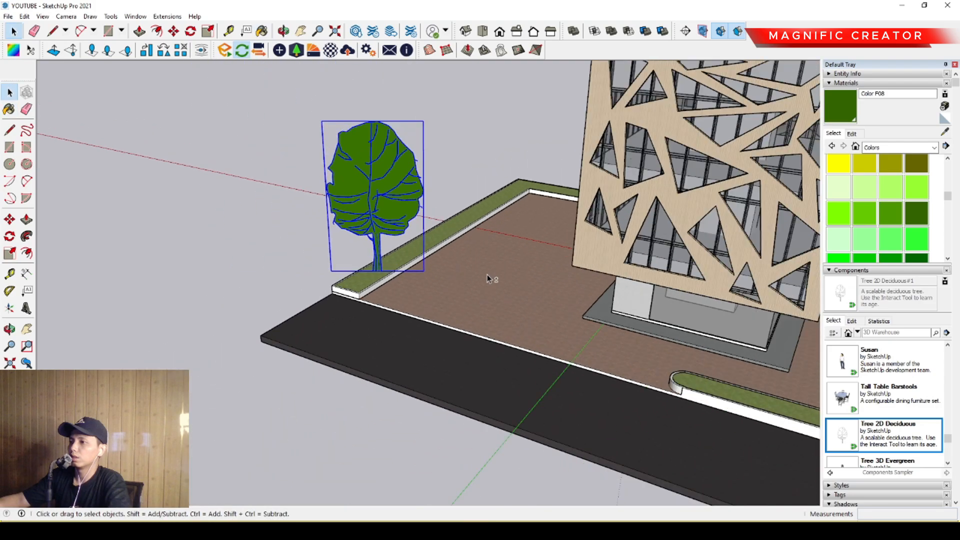
# - Reduce the opacity of the tree's Color F08 material to 52
pyautogui.moveTo(487, 274); pyautogui.dragTo(495, 210, button='middle')
pyautogui.click(852, 133)
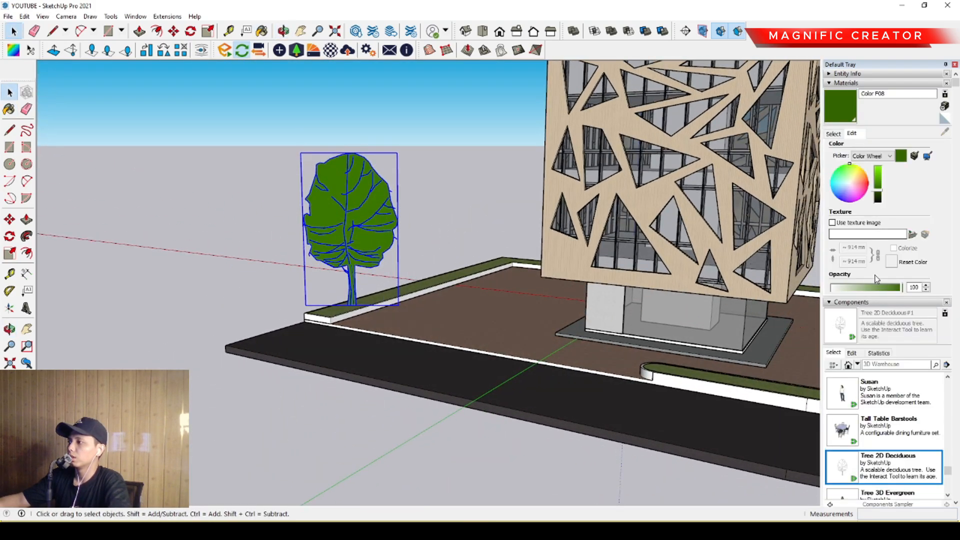
pyautogui.moveTo(870, 290); pyautogui.dragTo(865, 292)
pyautogui.click(422, 219)
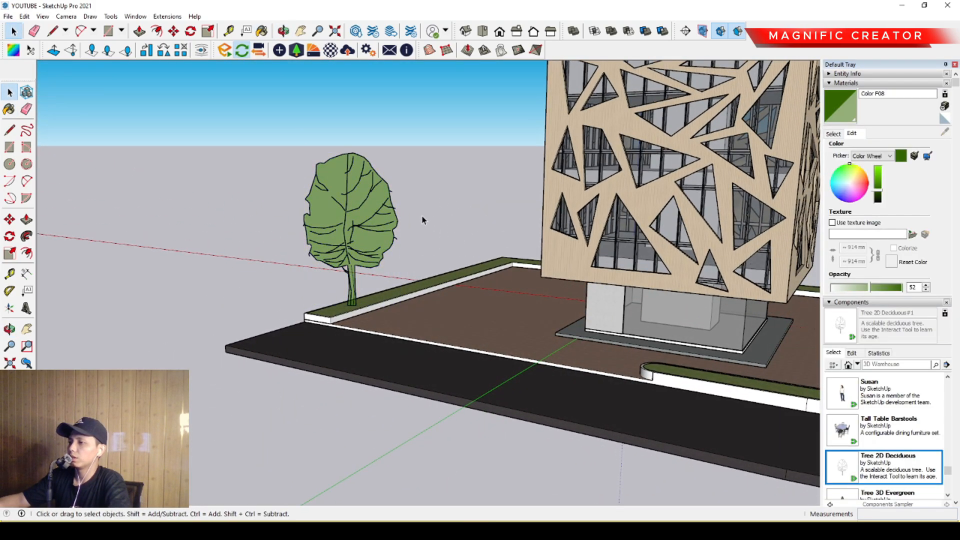
# - Scale the tree down proportionally, keeping its trunk base on the grass border
pyautogui.scroll(-4, 422, 219)
pyautogui.moveTo(422, 219); pyautogui.dragTo(400, 277, button='middle')
pyautogui.scroll(4, 392, 282)
pyautogui.scroll(1, 355, 235)
pyautogui.scroll(1, 340, 225)
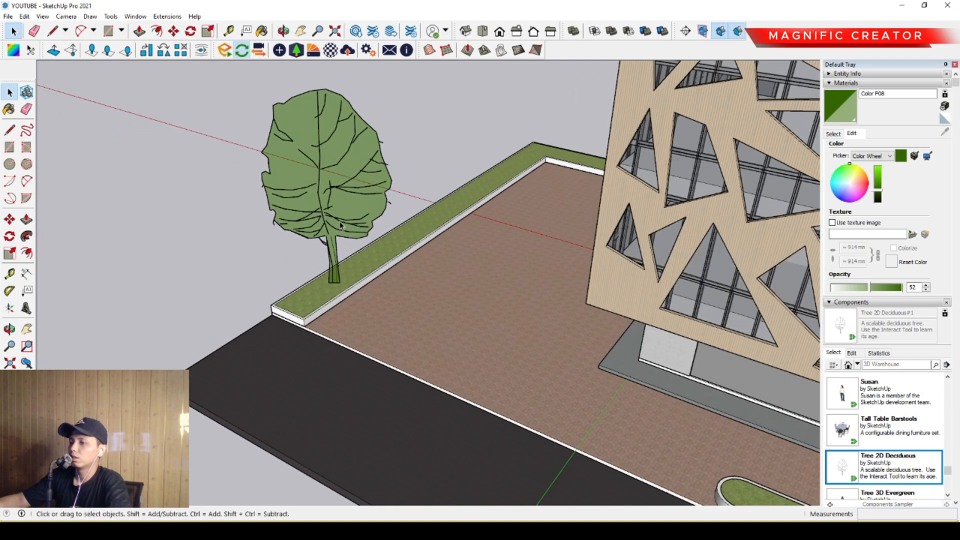
pyautogui.press('s')
pyautogui.moveTo(321, 95); pyautogui.dragTo(324, 157)
pyautogui.press('space')
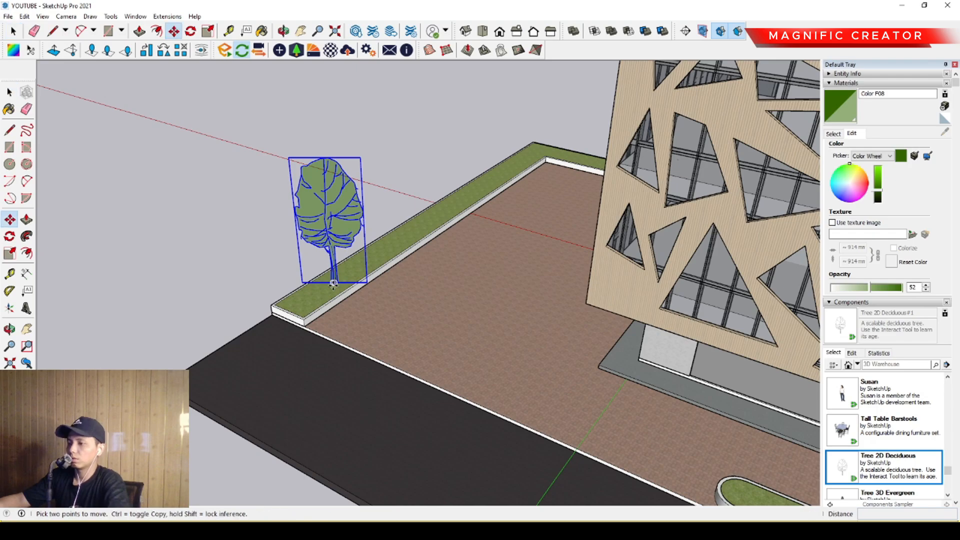
# - Copy the tree farther along the same grass border and once more past the corner onto the adjoining border
pyautogui.press('ctrl')
pyautogui.click(334, 284)
pyautogui.scroll(1, 410, 235)
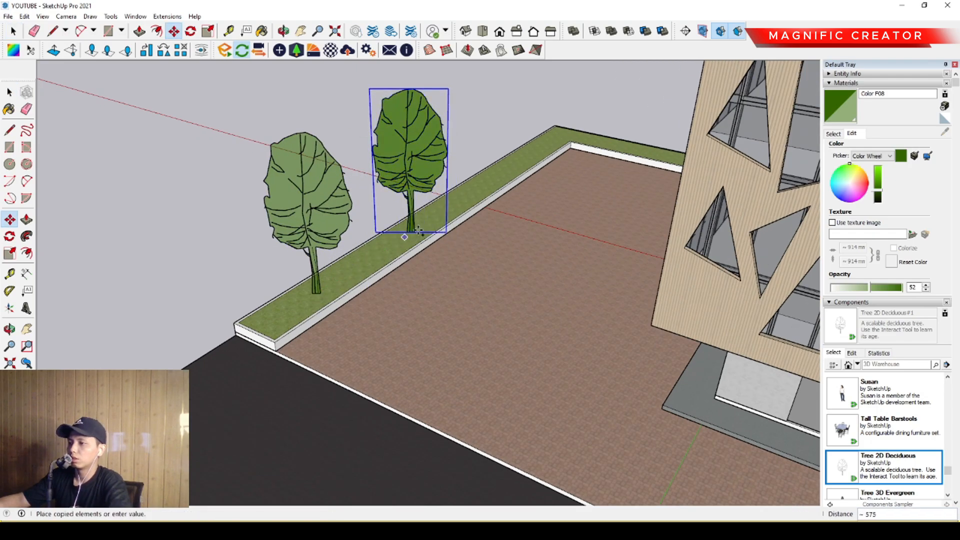
pyautogui.scroll(2, 513, 167)
pyautogui.click(523, 167)
pyautogui.press('ctrl')
pyautogui.click(523, 167)
pyautogui.scroll(3, 590, 154)
pyautogui.click(673, 135)
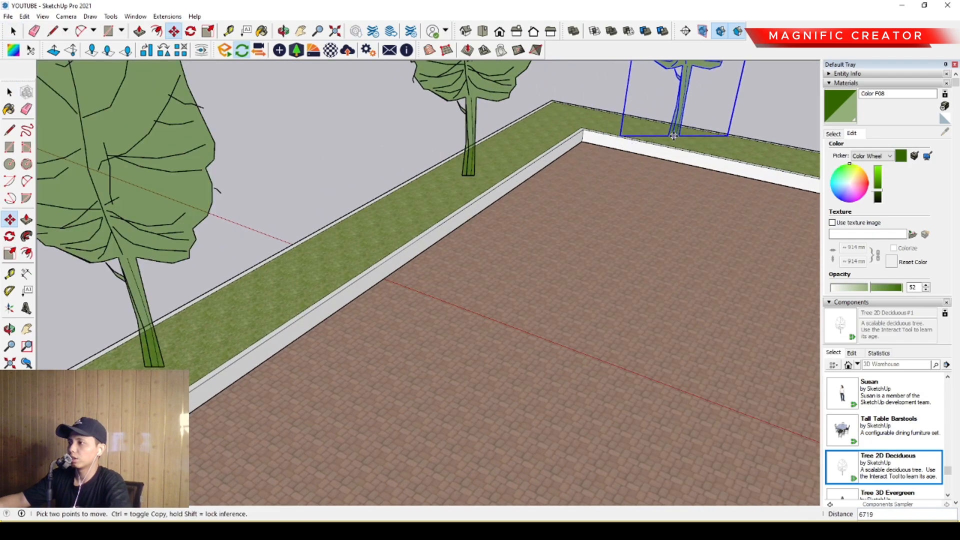
# - Copy the tree from the corner to the road end of the adjoining grass border
pyautogui.scroll(-3, 673, 135)
pyautogui.press('ctrl')
pyautogui.click(553, 159)
pyautogui.scroll(-4, 406, 169)
pyautogui.moveTo(555, 180); pyautogui.dragTo(435, 189, button='middle')
pyautogui.moveTo(560, 235); pyautogui.dragTo(485, 245, button='middle')
pyautogui.scroll(3, 661, 291)
pyautogui.scroll(2, 661, 291)
pyautogui.click(682, 298)
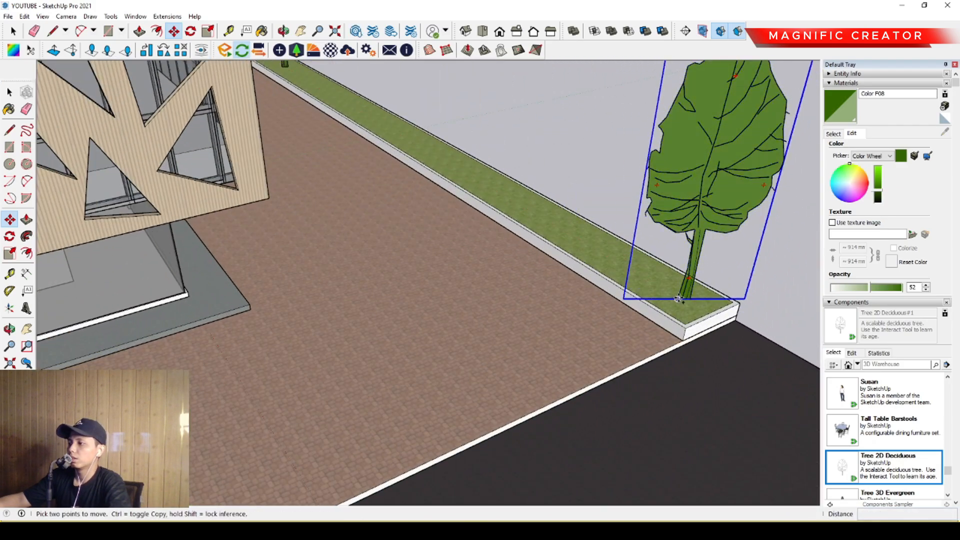
# - Place two more copies of the end tree along the same border, spaced back toward the corner
pyautogui.press('ctrl')
pyautogui.click(684, 299)
pyautogui.click(482, 179)
pyautogui.press('ctrl')
pyautogui.click(483, 179)
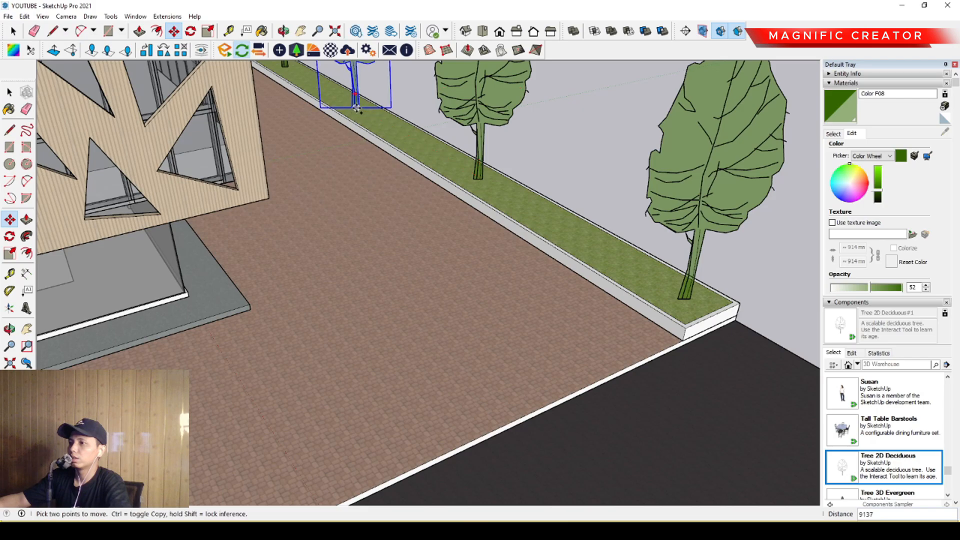
# - Copy trees onto the curved front planter, one at each end and one in the middle of the bend
pyautogui.scroll(-5, 357, 108)
pyautogui.moveTo(456, 240); pyautogui.dragTo(300, 268, button='middle')
pyautogui.scroll(5, 214, 279)
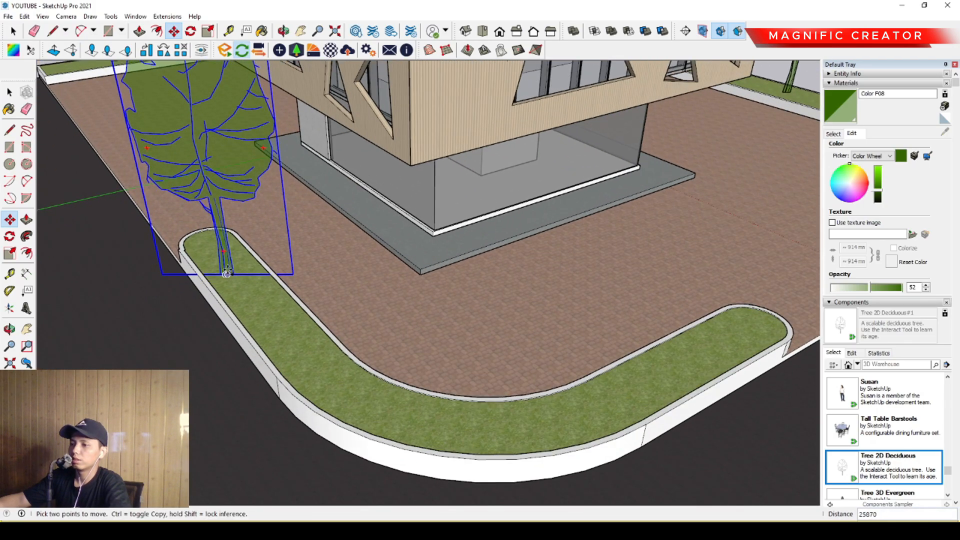
pyautogui.press('ctrl')
pyautogui.click(227, 274)
pyautogui.click(742, 330)
pyautogui.press('ctrl')
pyautogui.click(743, 331)
pyautogui.click(476, 425)
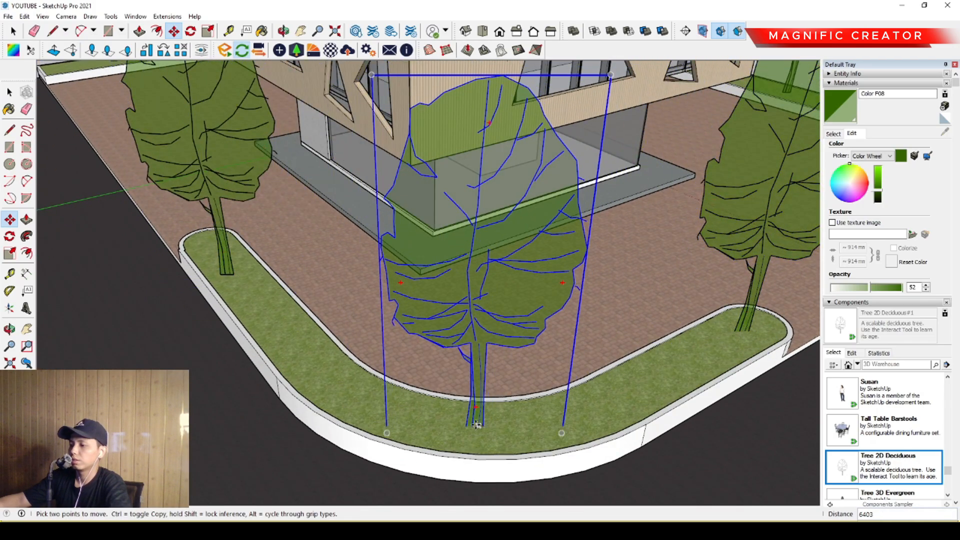
pyautogui.press('space')
# - Select the three trees on the curved planter and scale them down slightly in height together
pyautogui.scroll(-6, 476, 425)
pyautogui.moveTo(477, 425); pyautogui.dragTo(502, 281, button='middle')
pyautogui.scroll(3, 475, 270)
pyautogui.scroll(-1, 475, 297)
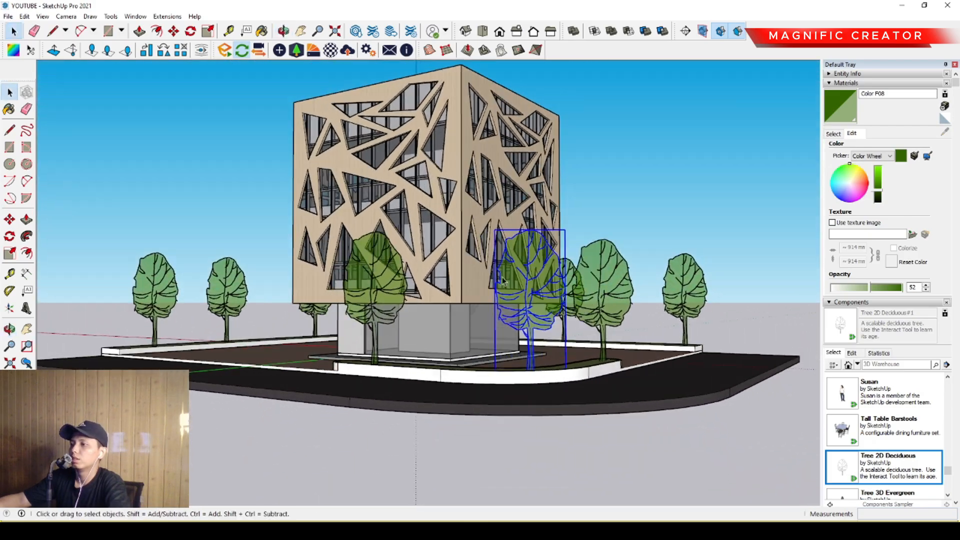
pyautogui.keyDown('shift'); pyautogui.click(602, 269); pyautogui.keyUp('shift')
pyautogui.moveTo(600, 269); pyautogui.dragTo(468, 245, button='middle')
pyautogui.press('s')
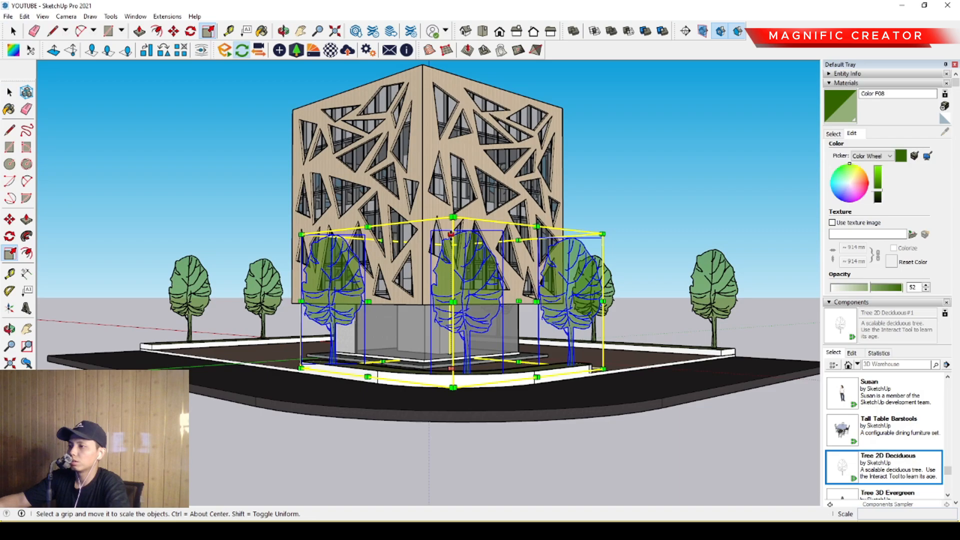
pyautogui.moveTo(451, 233); pyautogui.dragTo(464, 291)
pyautogui.moveTo(500, 292)
pyautogui.mouseDown(button='middle')
pyautogui.moveTo(488, 378)
pyautogui.moveTo(495, 350)
pyautogui.moveTo(485, 302)
pyautogui.mouseUp(button='middle')
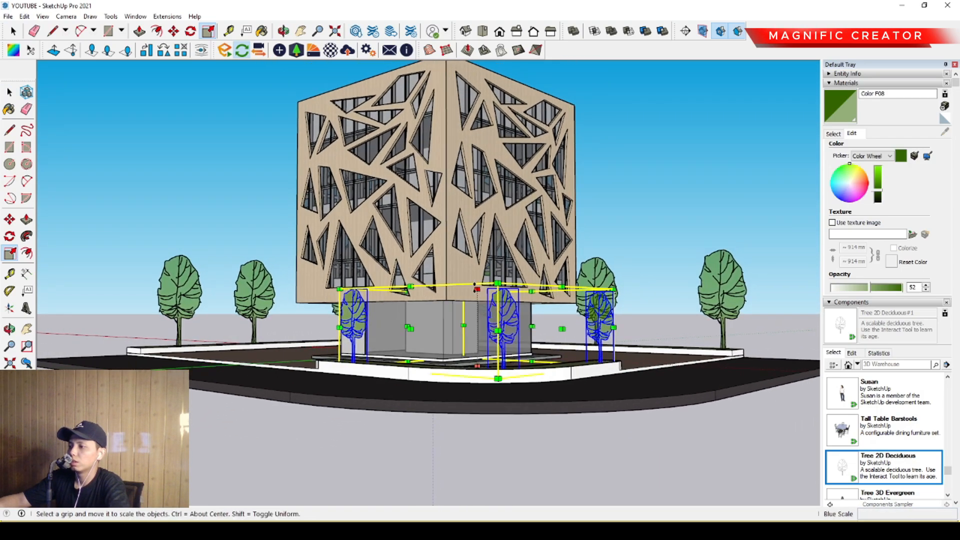
pyautogui.moveTo(476, 288); pyautogui.dragTo(488, 257)
pyautogui.press('space')
pyautogui.click(670, 215)
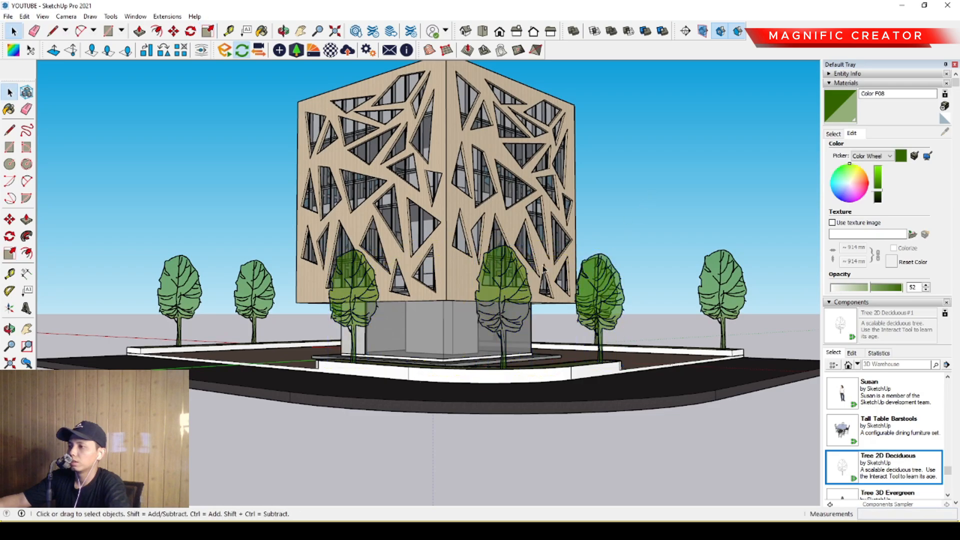
# - Try a Truck Delivery component from the Components Sampler on the paving beside the building
pyautogui.moveTo(670, 215); pyautogui.dragTo(832, 172, button='middle')
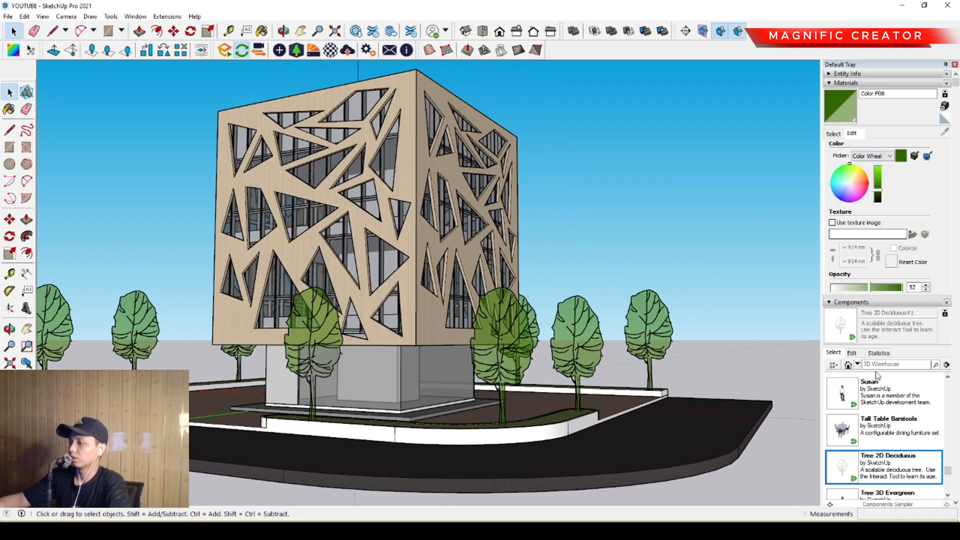
pyautogui.scroll(-3, 860, 435)
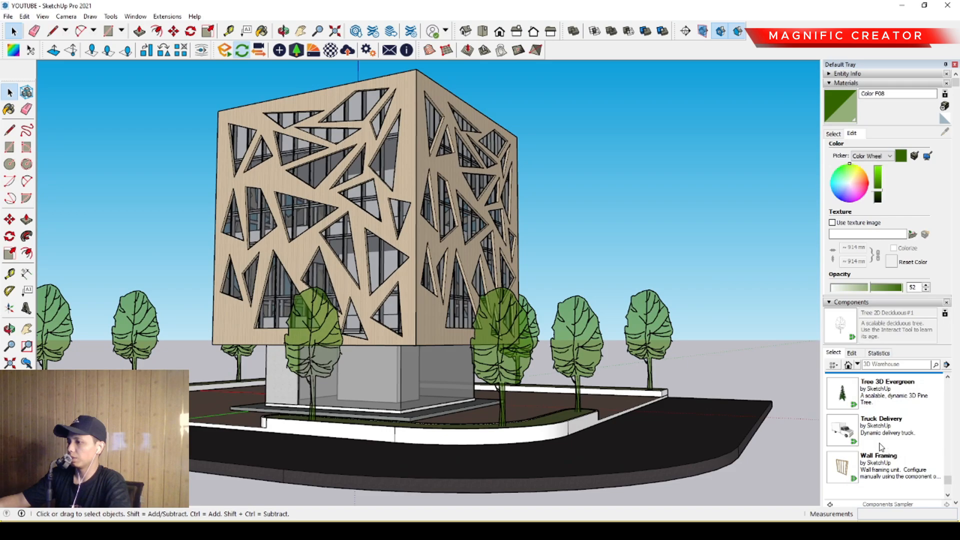
pyautogui.moveTo(197, 407); pyautogui.dragTo(227, 406, button='middle')
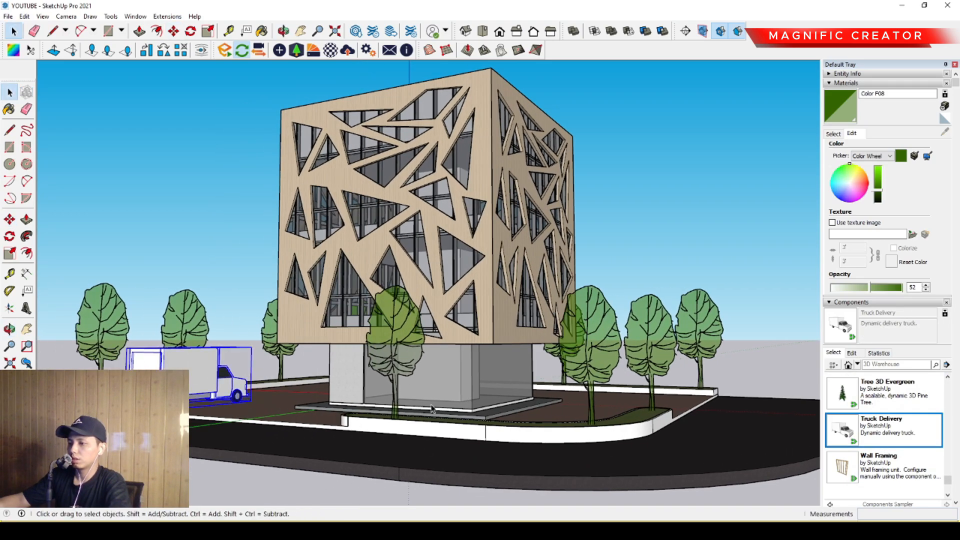
# - Insert the Car Sedan component on the paving between the building and the tree-lined grass border
pyautogui.moveTo(433, 407); pyautogui.dragTo(440, 385, button='middle')
pyautogui.scroll(-1, 870, 429)
pyautogui.scroll(7, 873, 434)
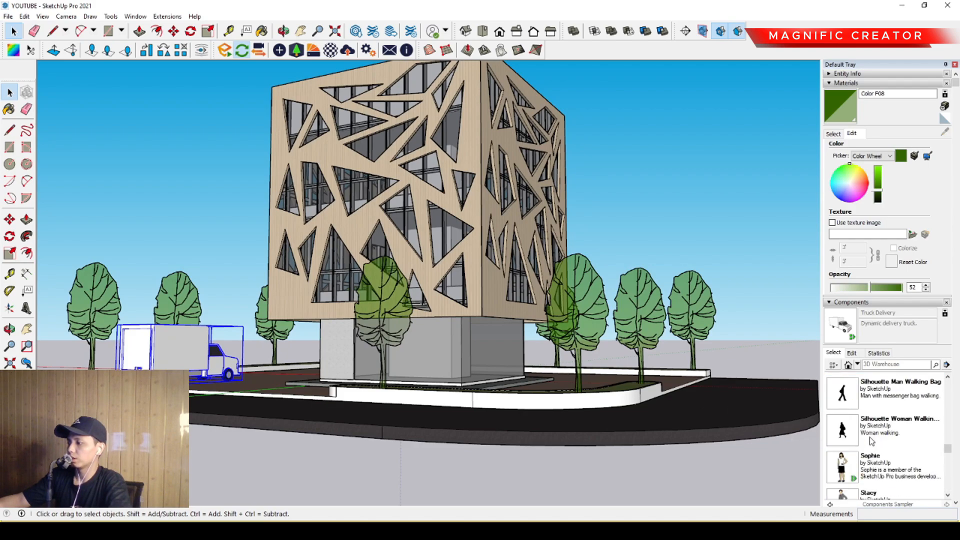
pyautogui.scroll(2, 871, 441)
pyautogui.scroll(4, 868, 436)
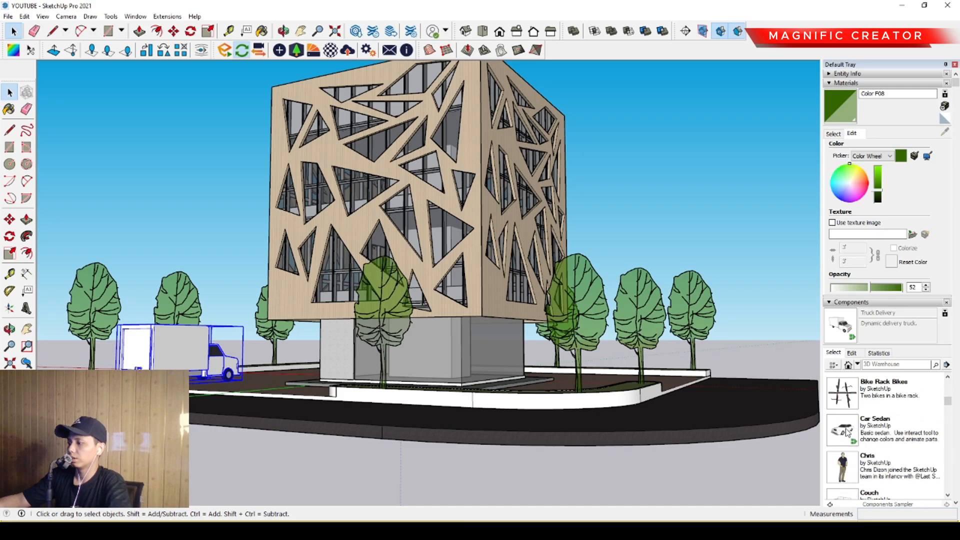
pyautogui.moveTo(363, 401); pyautogui.dragTo(692, 448, button='middle')
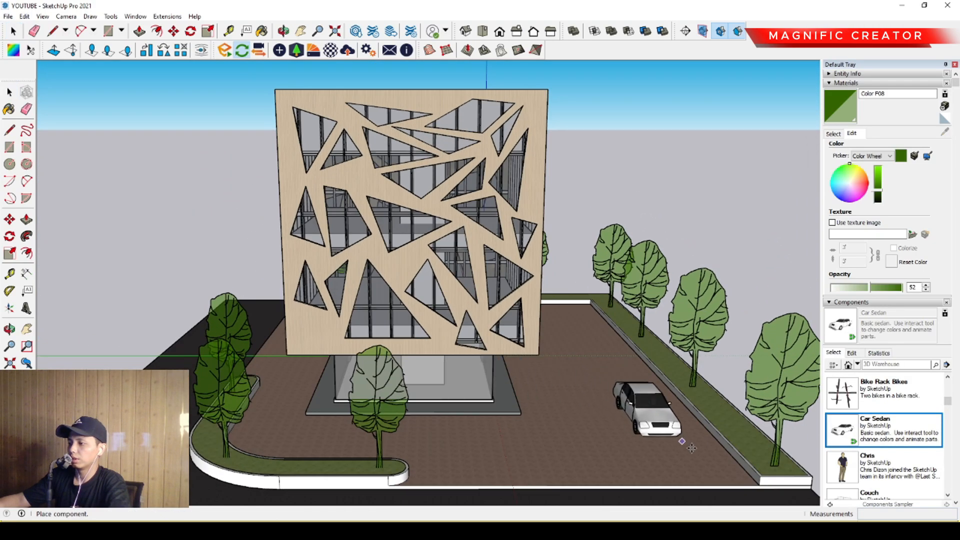
# - Insert the Silhouette Man Walking Bag component on the base platform in front of the building's entrance
pyautogui.scroll(-2, 861, 455)
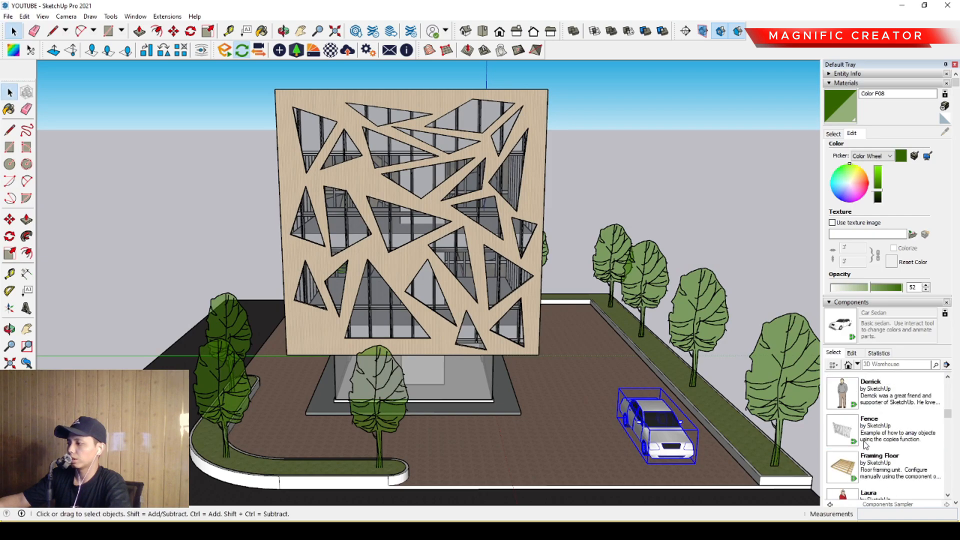
pyautogui.scroll(-2, 860, 441)
pyautogui.scroll(-2, 860, 439)
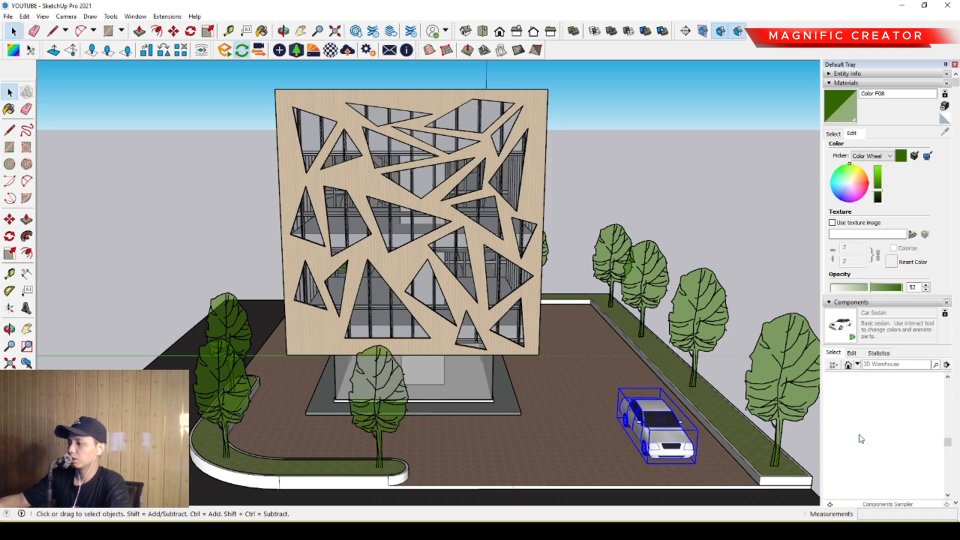
pyautogui.moveTo(209, 384)
pyautogui.mouseDown(button='middle')
pyautogui.moveTo(440, 345)
pyautogui.moveTo(480, 350)
pyautogui.mouseUp(button='middle')
pyautogui.scroll(3, 350, 380)
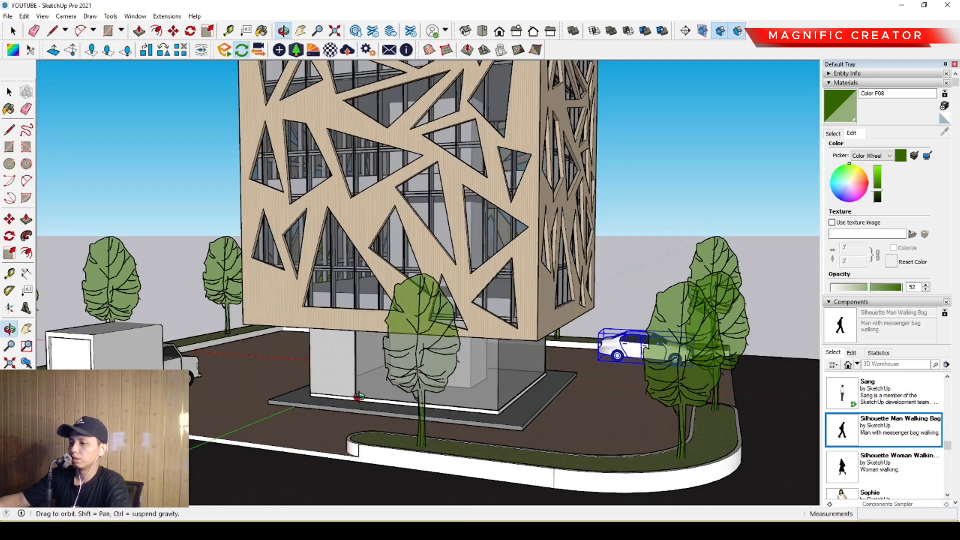
pyautogui.scroll(3, 312, 404)
# - Insert the Silhouette Woman Walking component on the base platform on the car side of the building
pyautogui.click(843, 468)
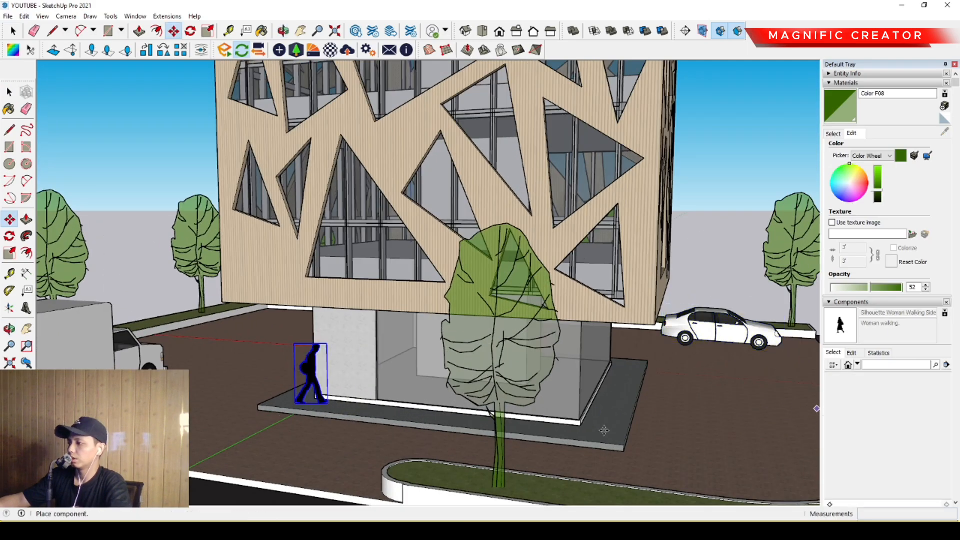
pyautogui.moveTo(625, 380); pyautogui.dragTo(569, 375, button='middle')
pyautogui.click(584, 370)
pyautogui.scroll(-6, 550, 350)
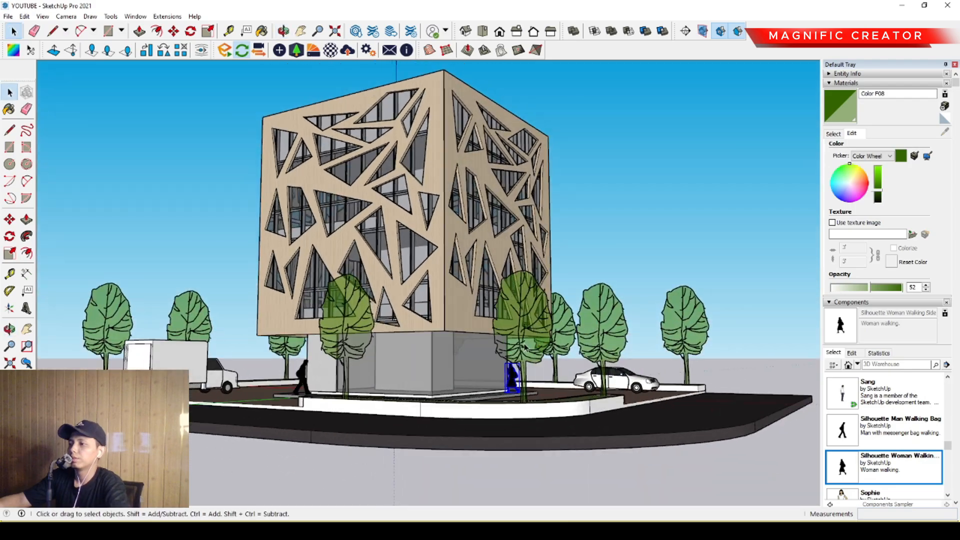
pyautogui.moveTo(524, 345)
pyautogui.mouseDown(button='middle')
pyautogui.moveTo(489, 332)
pyautogui.moveTo(526, 371)
pyautogui.moveTo(436, 353)
pyautogui.mouseUp(button='middle')
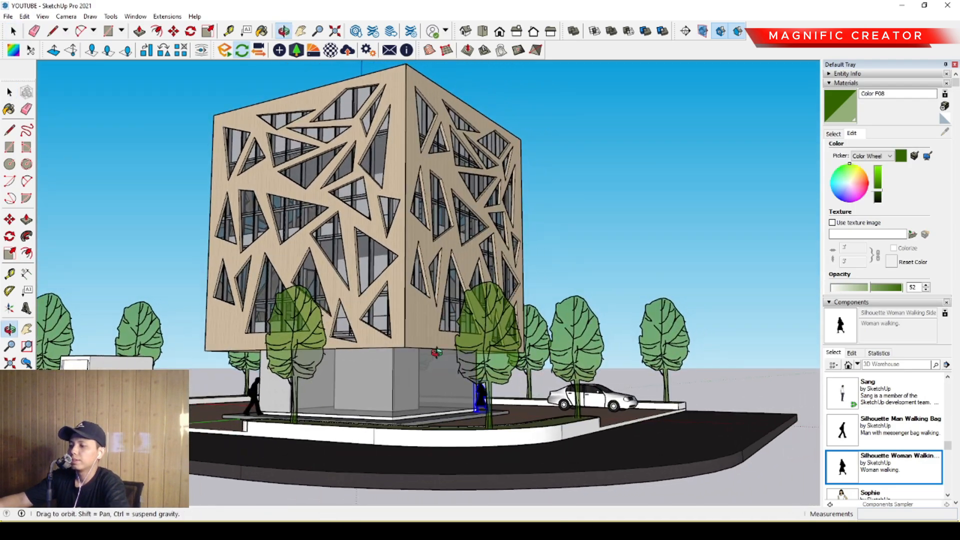
# - Paint the curved front planter's outer wall with Concrete Aggregate Smoke from the Asphalt and Concrete collection
pyautogui.click(833, 133)
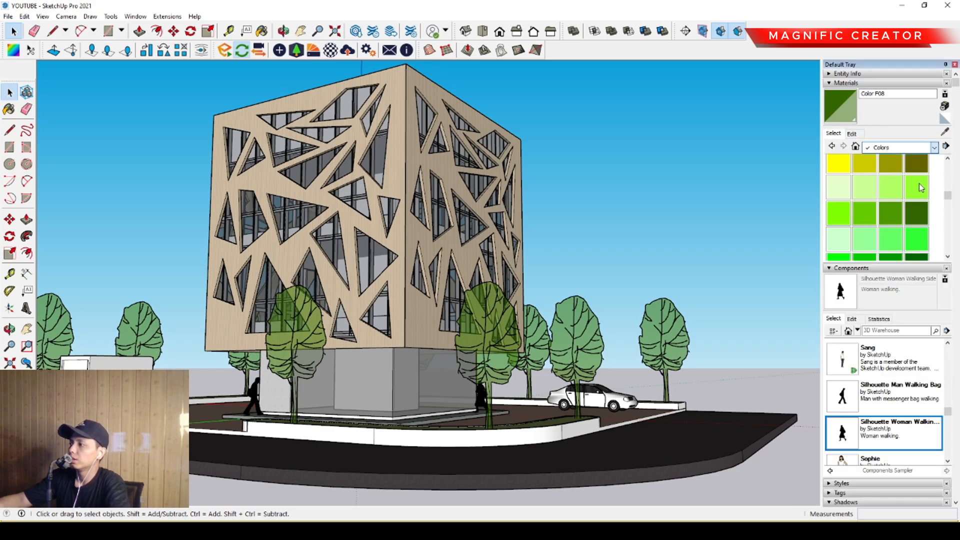
pyautogui.click(921, 187)
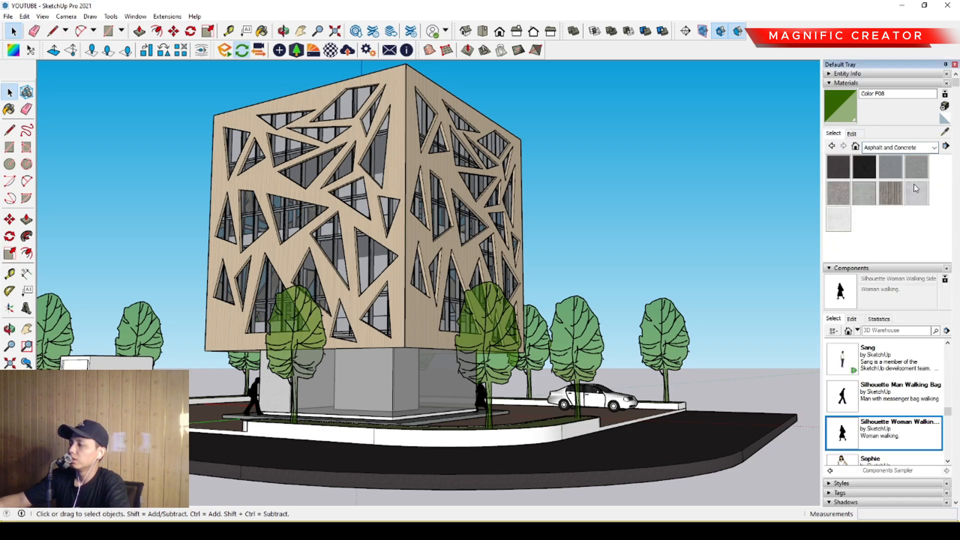
pyautogui.click(834, 199)
pyautogui.moveTo(450, 407); pyautogui.dragTo(434, 423, button='middle')
pyautogui.press('space')
pyautogui.tripleClick(303, 465)
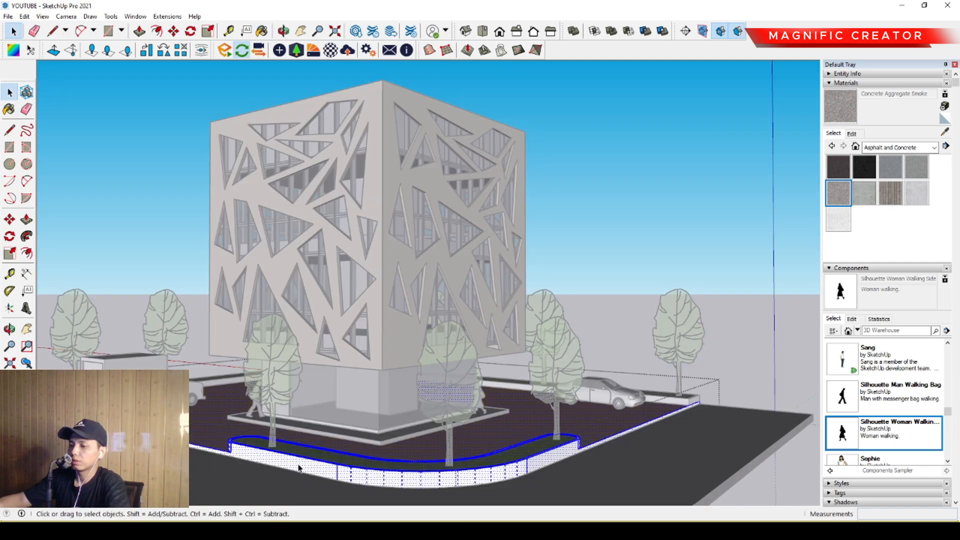
pyautogui.scroll(4, 299, 468)
pyautogui.click(310, 435)
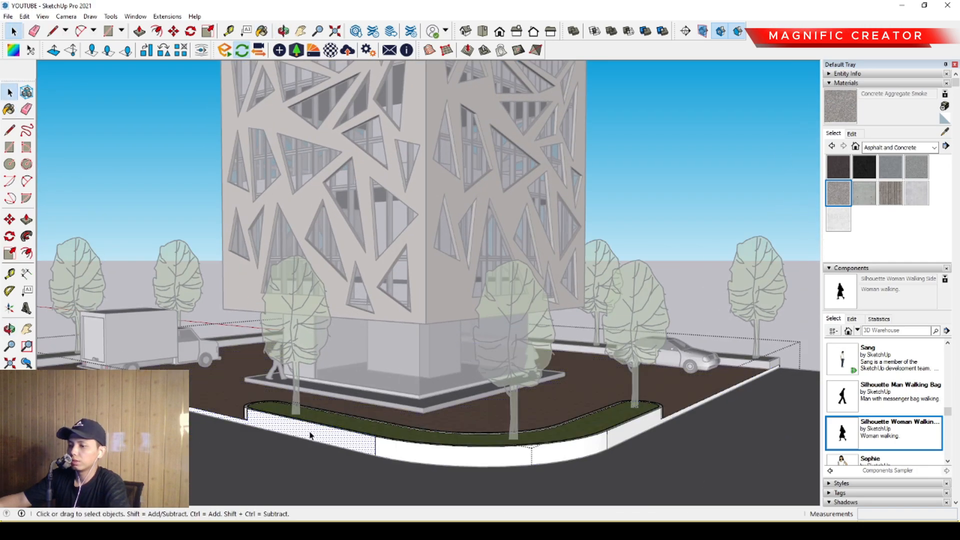
pyautogui.click(414, 444)
pyautogui.scroll(-3, 683, 413)
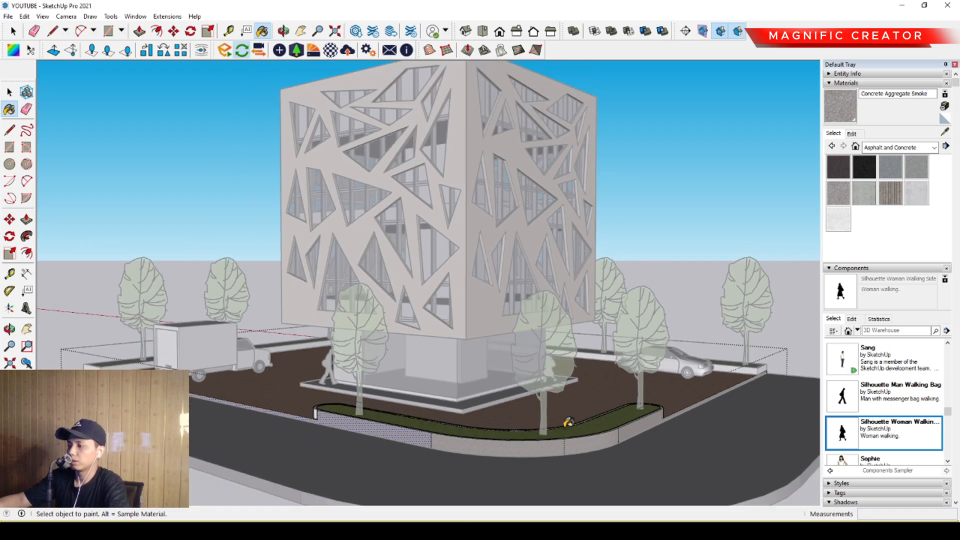
# - Paint the inner curb faces of the tree-lined grass borders with Concrete Aggregate Smoke
pyautogui.click(116, 365)
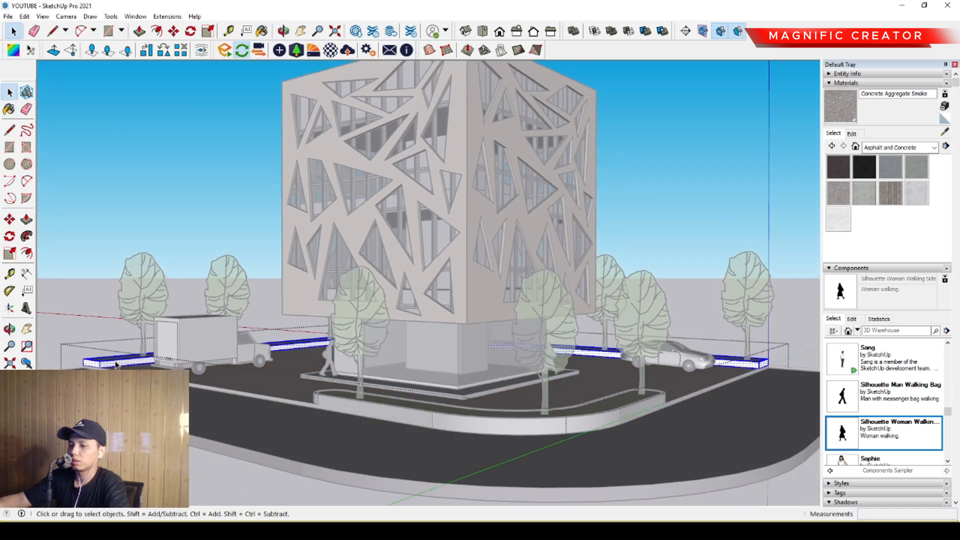
pyautogui.scroll(5, 112, 365)
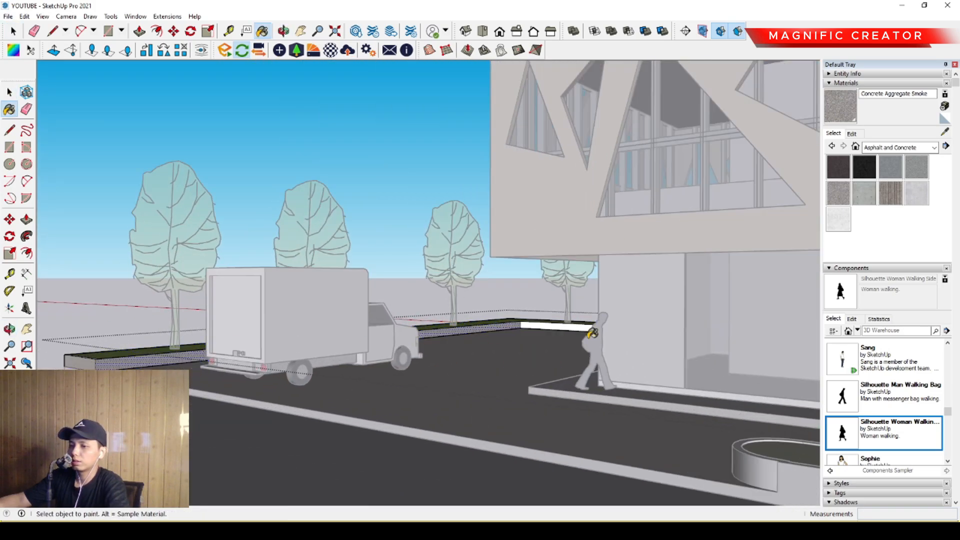
pyautogui.scroll(1, 593, 333)
pyautogui.moveTo(477, 337); pyautogui.dragTo(569, 353, button='middle')
pyautogui.press('space')
pyautogui.scroll(-3, 582, 357)
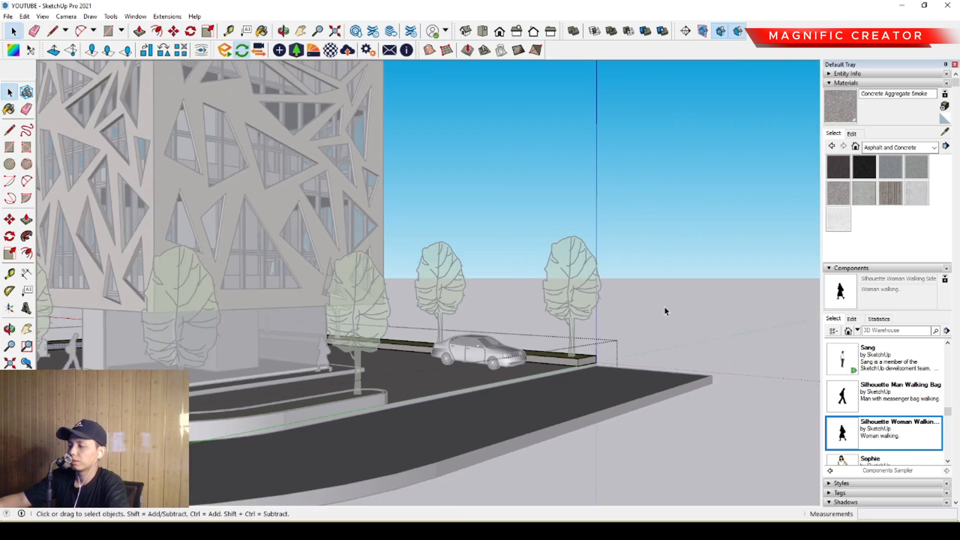
pyautogui.click(664, 308)
pyautogui.moveTo(382, 387); pyautogui.dragTo(543, 370, button='middle')
pyautogui.scroll(-1, 543, 370)
# - Paint the rounded end of the curved planter on the truck side with Concrete Aggregate Smoke
pyautogui.moveTo(385, 382); pyautogui.dragTo(495, 390, button='middle')
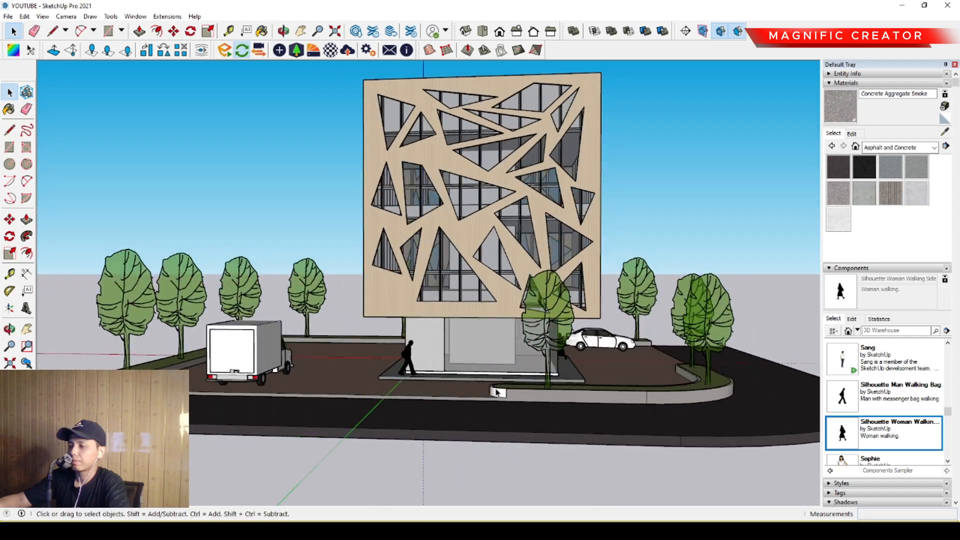
pyautogui.scroll(5, 498, 392)
pyautogui.tripleClick(496, 394)
pyautogui.click(492, 393)
pyautogui.press('b')
pyautogui.click(490, 388)
pyautogui.press('space')
pyautogui.scroll(-3, 490, 388)
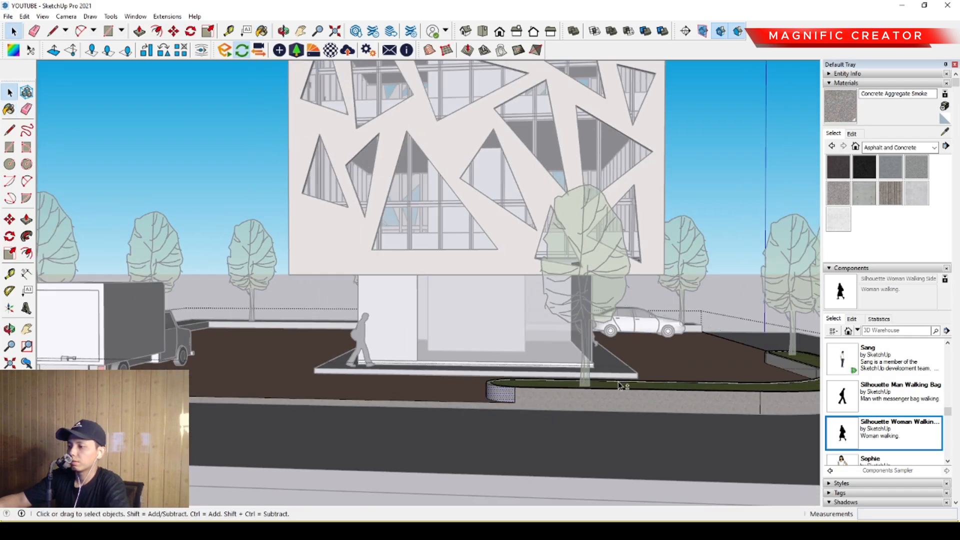
# - Paint the curved planter's other rounded end, on the car side, with Concrete Aggregate Smoke and leave the group
pyautogui.moveTo(621, 385); pyautogui.dragTo(504, 394, button='middle')
pyautogui.scroll(2, 358, 435)
pyautogui.click(353, 423)
pyautogui.press('space')
pyautogui.scroll(-3, 354, 424)
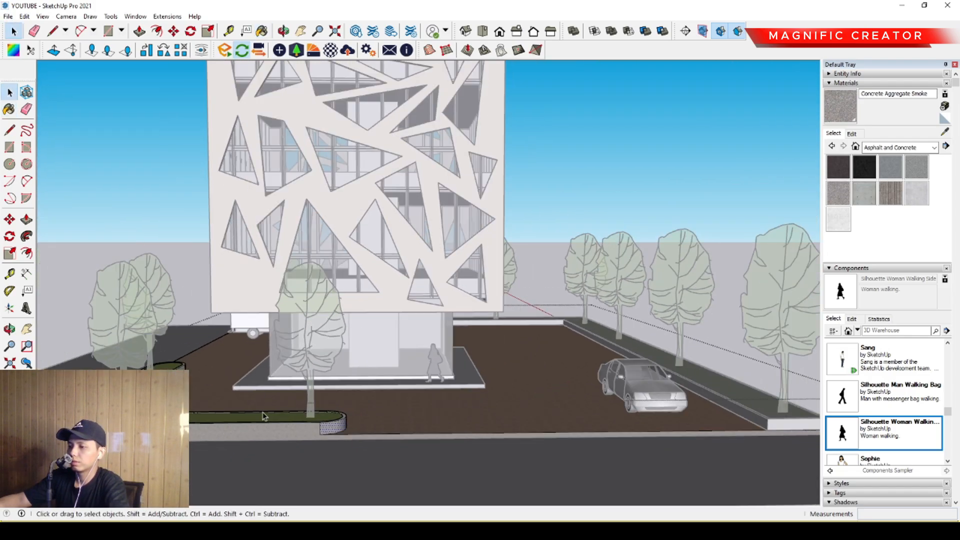
pyautogui.moveTo(367, 394); pyautogui.dragTo(540, 383, button='middle')
pyautogui.scroll(-1, 520, 385)
pyautogui.click(647, 229)
# - Paint the roof floor inside the parapet with Polished Concrete New
pyautogui.moveTo(435, 205)
pyautogui.mouseDown(button='middle')
pyautogui.moveTo(432, 237)
pyautogui.moveTo(494, 183)
pyautogui.mouseUp(button='middle')
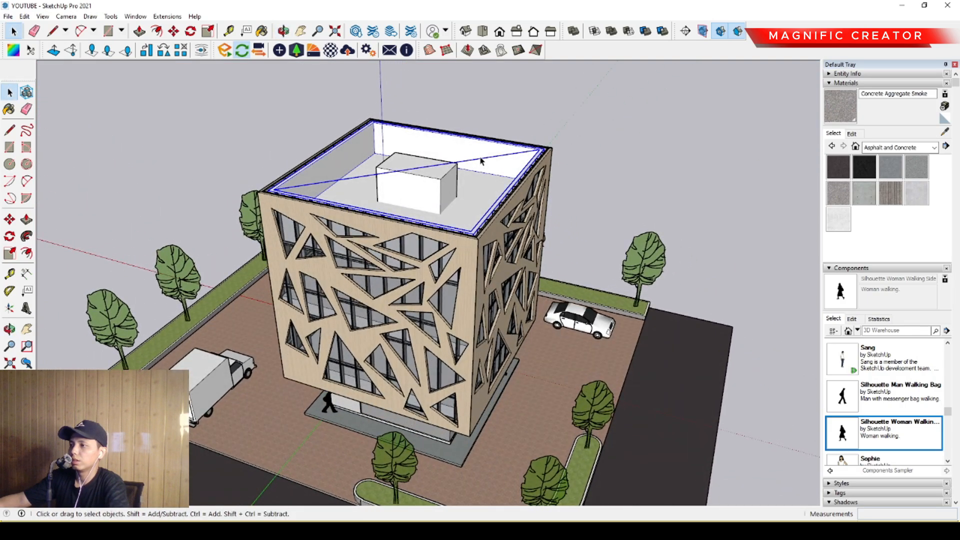
pyautogui.doubleClick(480, 158)
pyautogui.click(585, 152)
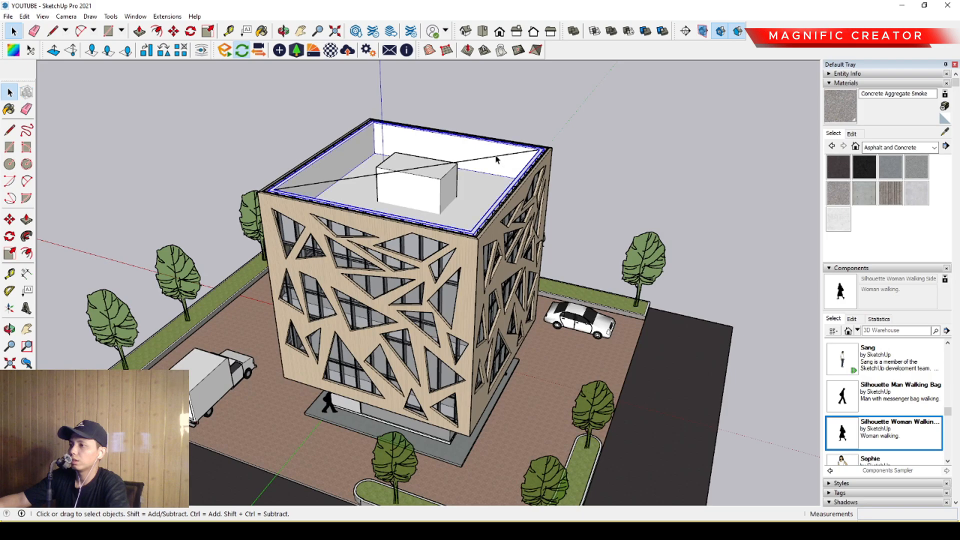
pyautogui.scroll(-2, 498, 163)
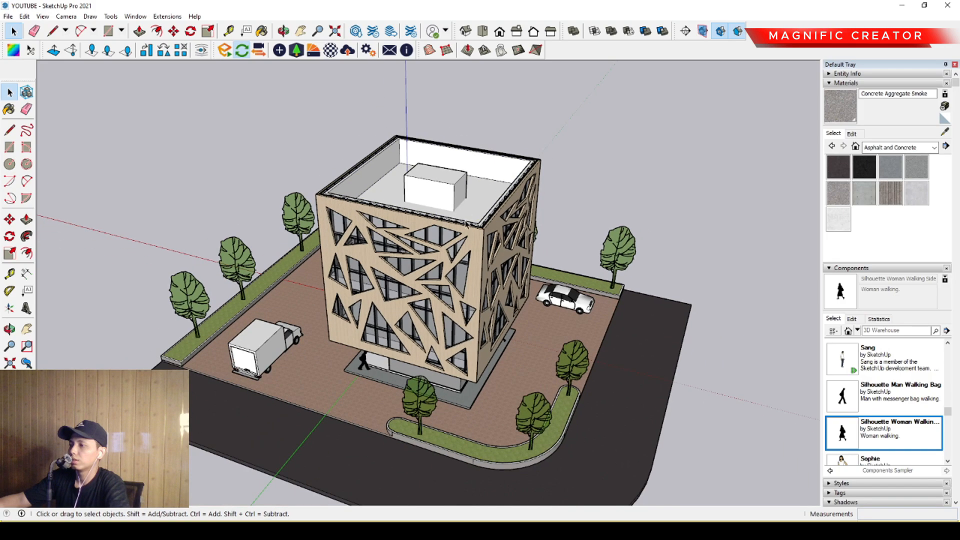
pyautogui.moveTo(601, 398); pyautogui.dragTo(556, 392, button='middle')
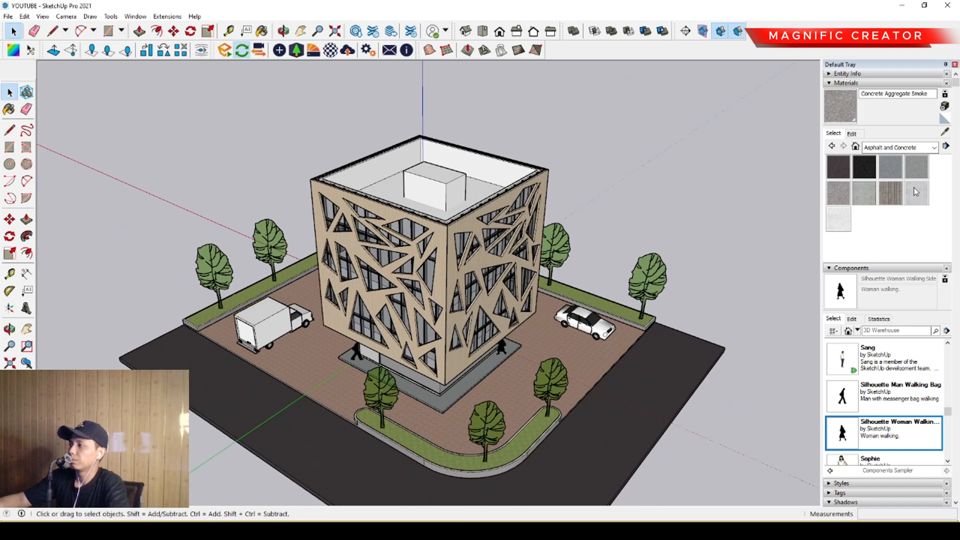
pyautogui.click(916, 191)
pyautogui.moveTo(501, 228); pyautogui.dragTo(504, 244, button='middle')
pyautogui.press('space')
pyautogui.doubleClick(489, 205)
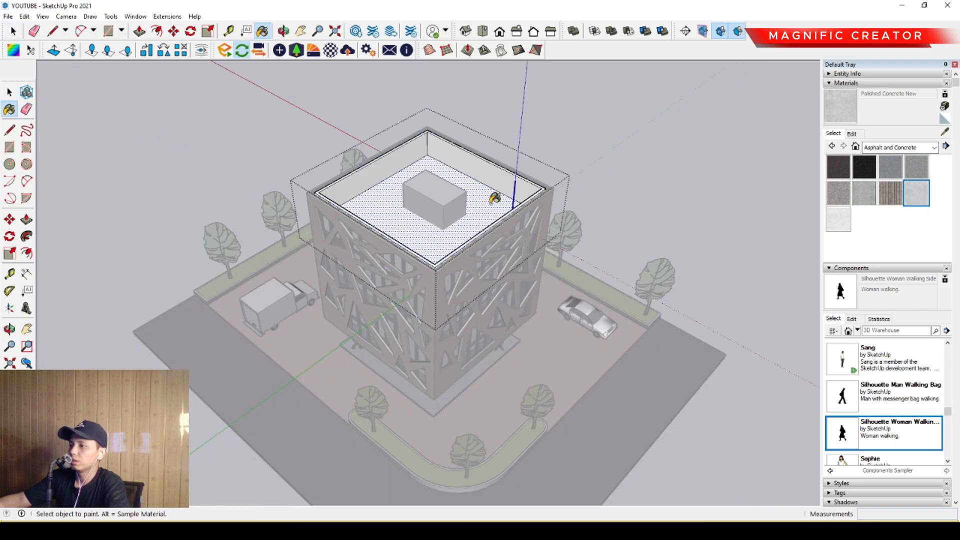
pyautogui.click(617, 151)
# - Examine the building, planters, trees and vehicles from all sides of the site
pyautogui.moveTo(477, 350); pyautogui.dragTo(656, 260, button='middle')
pyautogui.scroll(3, 449, 332)
pyautogui.moveTo(448, 331); pyautogui.dragTo(502, 315, button='middle')
pyautogui.moveTo(459, 382); pyautogui.dragTo(575, 359, button='middle')
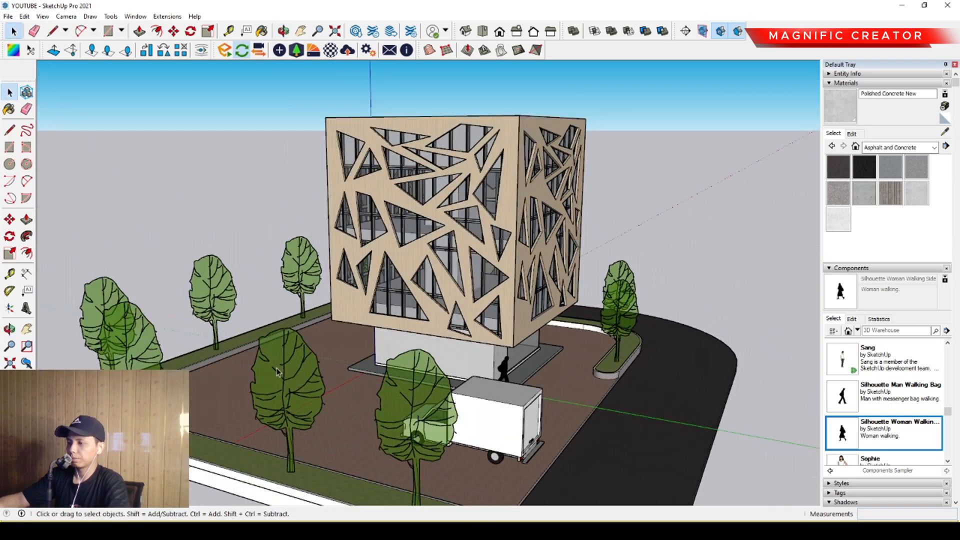
pyautogui.moveTo(278, 372); pyautogui.dragTo(672, 372, button='middle')
pyautogui.moveTo(330, 345); pyautogui.dragTo(677, 345, button='middle')
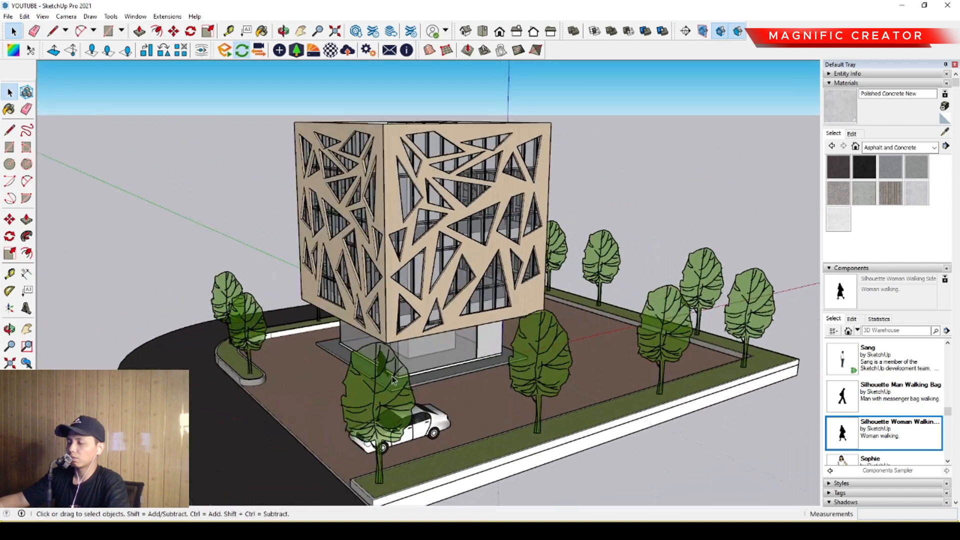
pyautogui.moveTo(392, 379); pyautogui.dragTo(575, 357, button='middle')
pyautogui.scroll(1, 334, 345)
pyautogui.moveTo(334, 345); pyautogui.dragTo(523, 336, button='middle')
pyautogui.scroll(-2, 522, 335)
pyautogui.moveTo(392, 203); pyautogui.dragTo(632, 284, button='middle')
pyautogui.scroll(2, 491, 258)
pyautogui.moveTo(476, 278); pyautogui.dragTo(520, 263, button='middle')
pyautogui.moveTo(445, 273); pyautogui.dragTo(378, 278, button='middle')
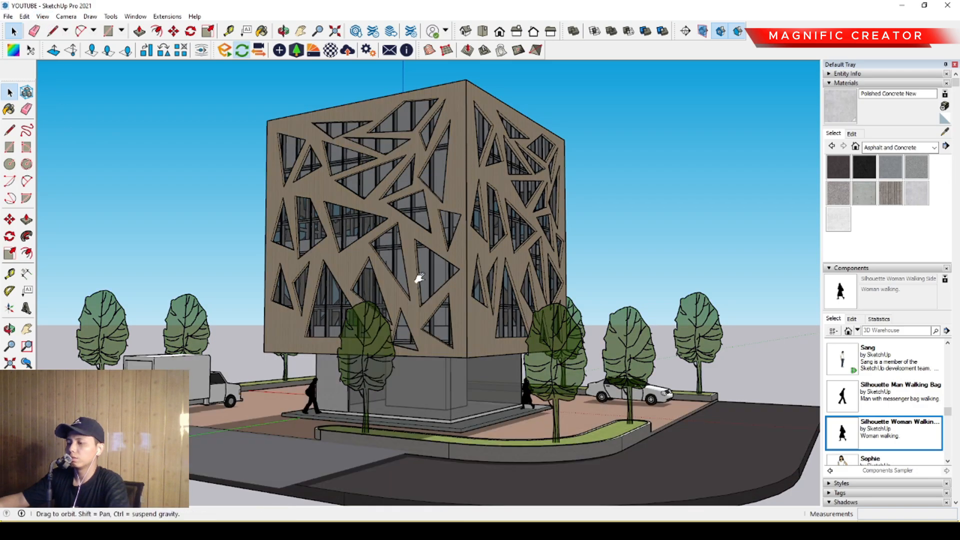
# - Turn on the model's shadows and set the time to 08:15, the date to 09/21 and the light to 96
pyautogui.keyDown('shift'); pyautogui.moveTo(419, 278); pyautogui.dragTo(442, 274, button='middle'); pyautogui.keyUp('shift')
pyautogui.scroll(-2, 911, 351)
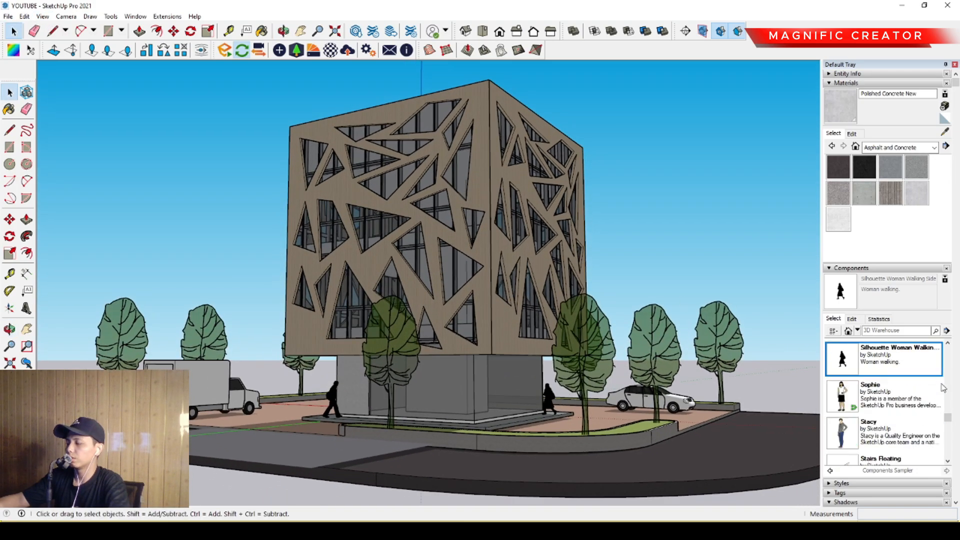
pyautogui.scroll(-5, 944, 388)
pyautogui.click(862, 293)
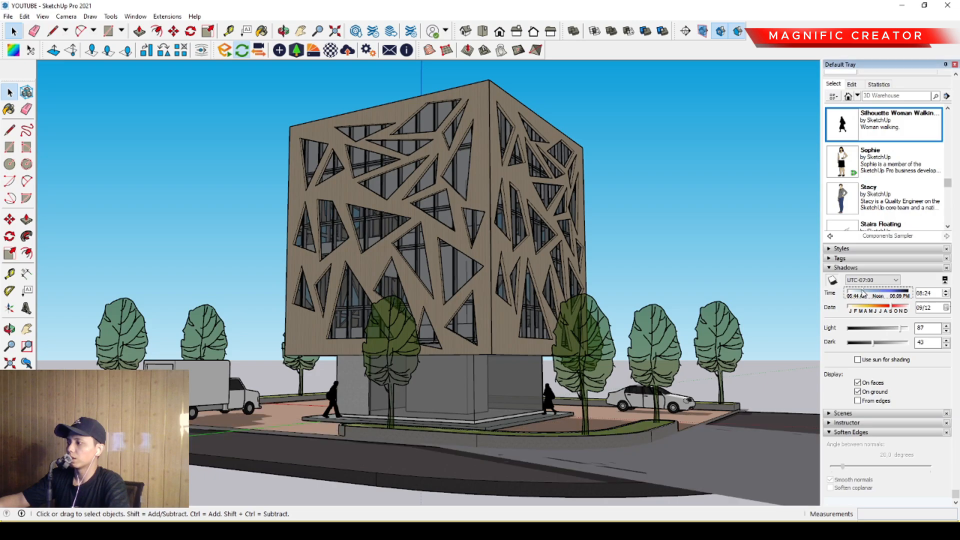
pyautogui.moveTo(867, 294); pyautogui.dragTo(901, 310)
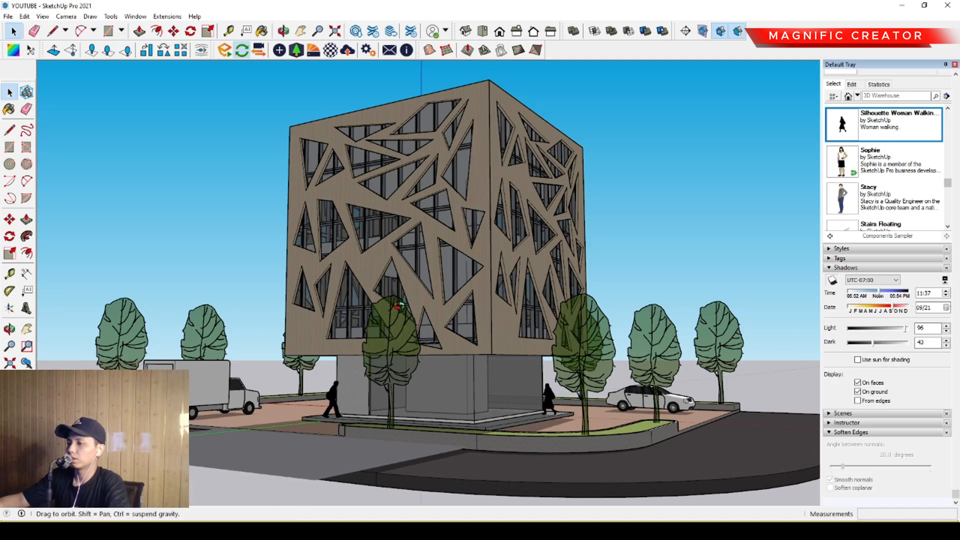
pyautogui.moveTo(399, 305); pyautogui.dragTo(465, 298, button='middle')
pyautogui.moveTo(868, 297); pyautogui.dragTo(861, 293)
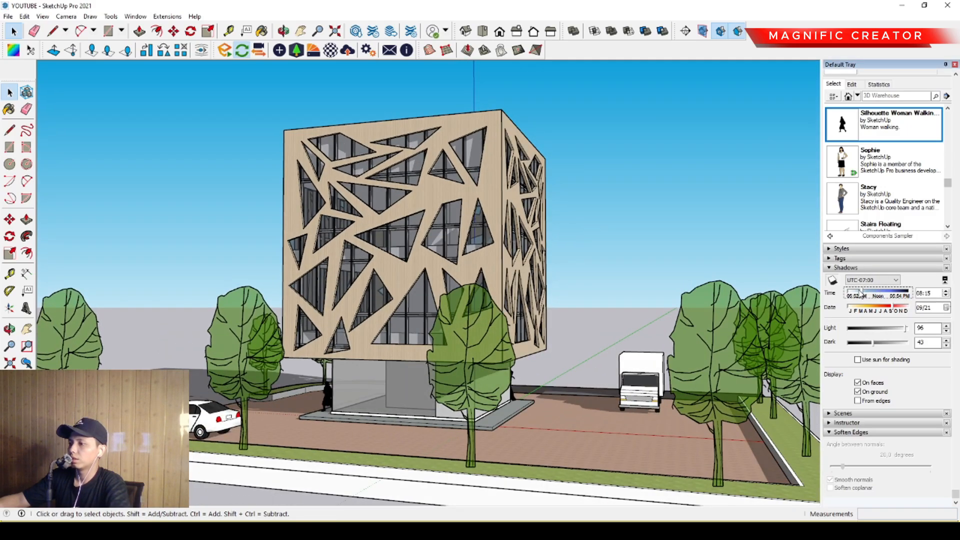
# - Try rotating the entire building and site by 135 degrees on the ground plane
pyautogui.scroll(-5, 370, 281)
pyautogui.moveTo(370, 280); pyautogui.dragTo(475, 304, button='middle')
pyautogui.scroll(-5, 378, 321)
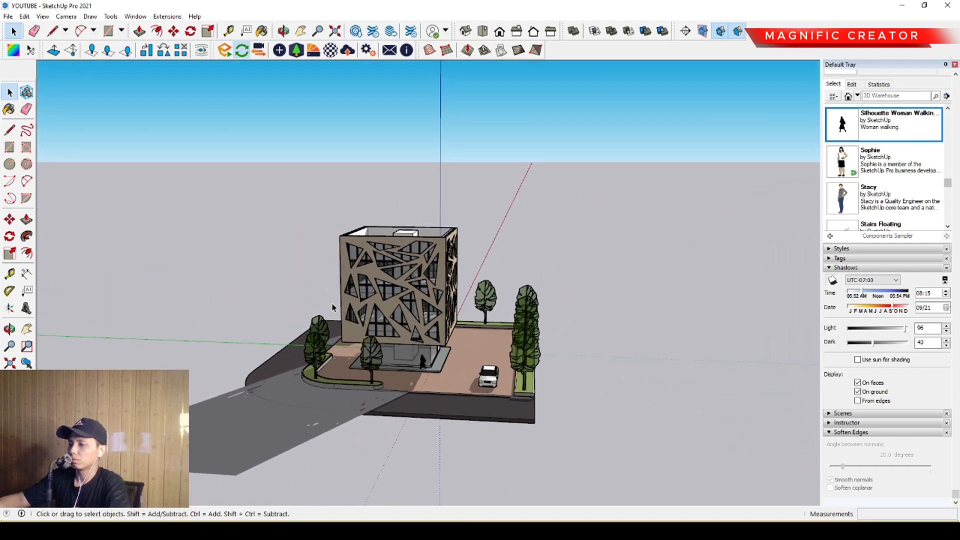
pyautogui.moveTo(331, 306); pyautogui.dragTo(448, 398, button='middle')
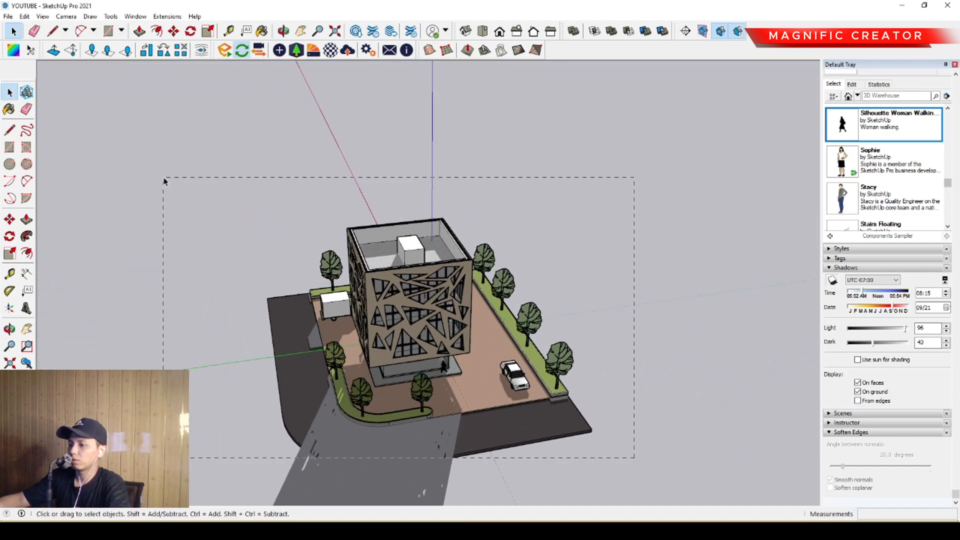
pyautogui.moveTo(164, 181); pyautogui.dragTo(165, 182)
pyautogui.moveTo(390, 300); pyautogui.dragTo(392, 278, button='middle')
pyautogui.moveTo(443, 281); pyautogui.dragTo(450, 280, button='middle')
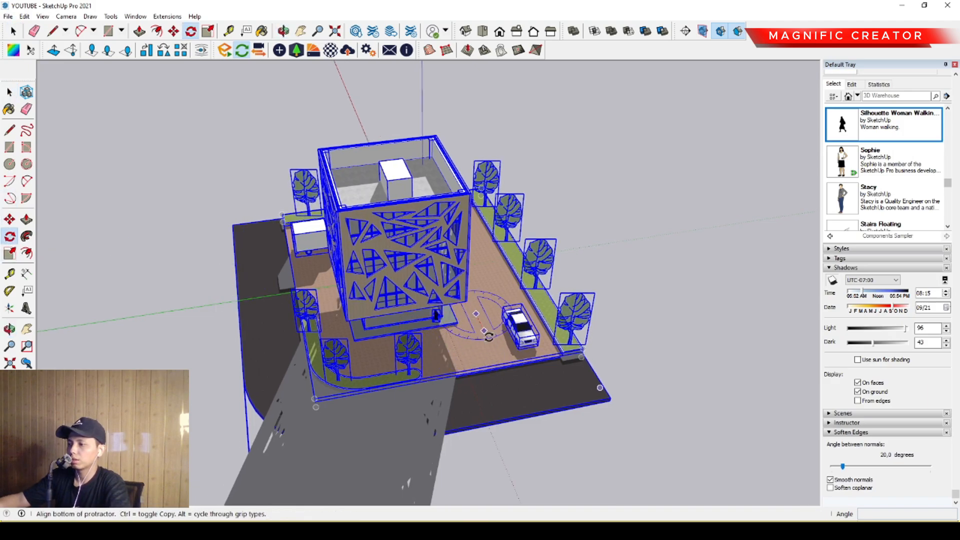
pyautogui.click(490, 346)
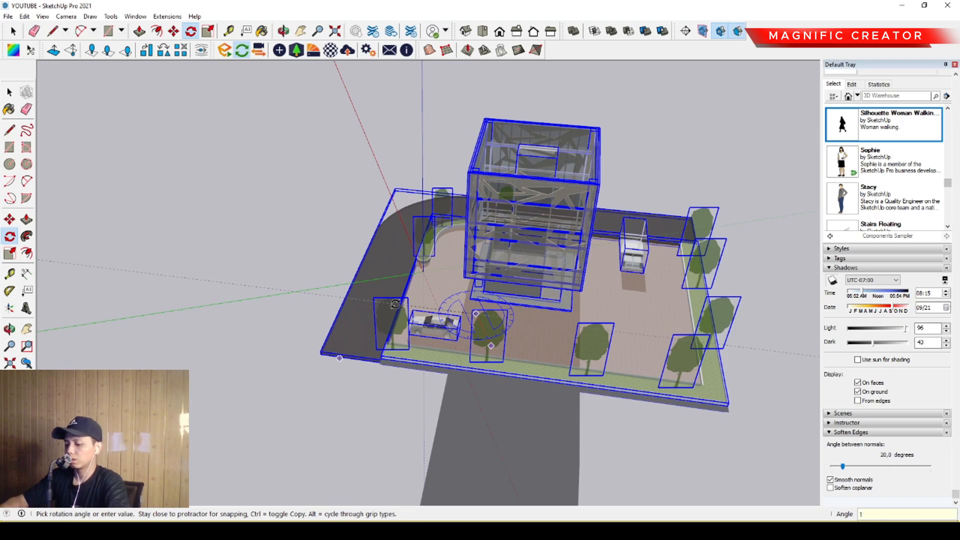
pyautogui.press('Return')
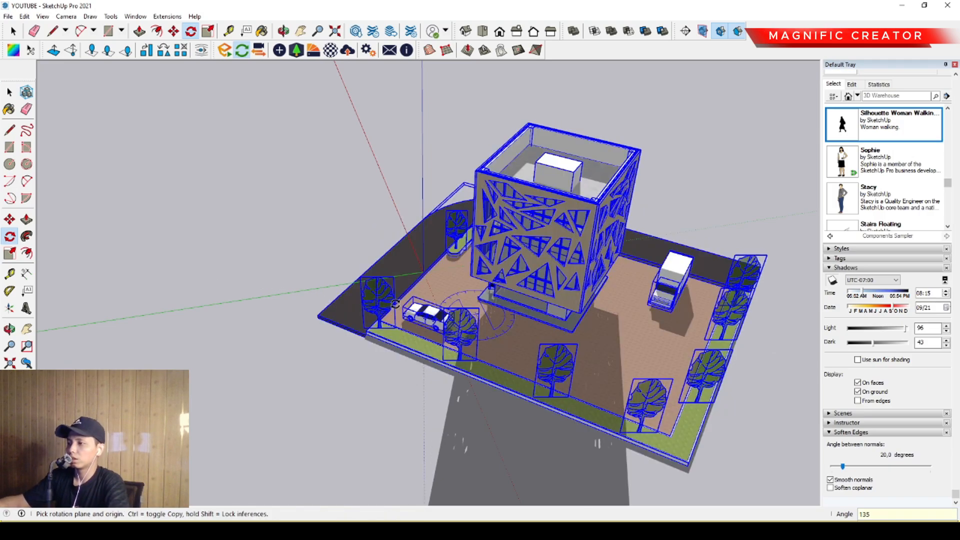
pyautogui.hotkey('ctrl', 'z')
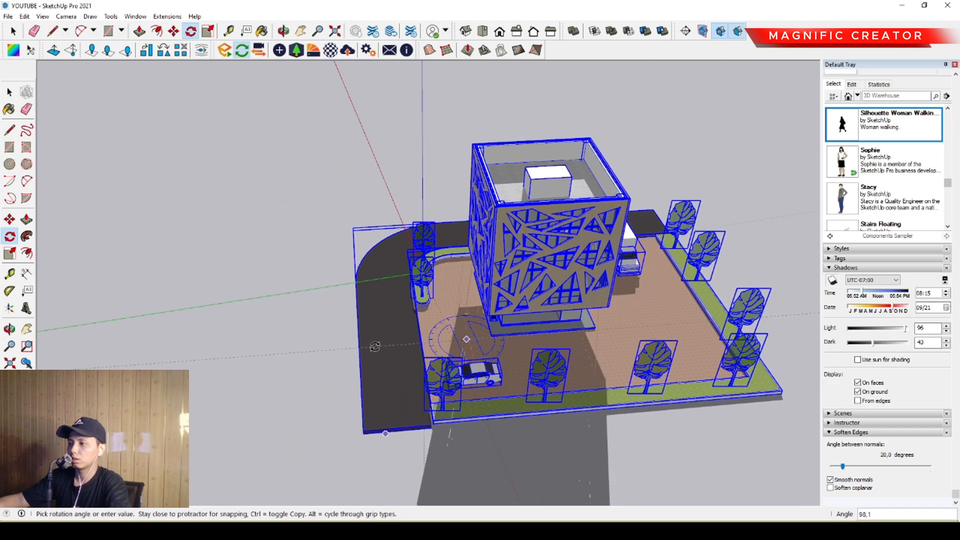
# - Rotate the entire building and site freehand on the ground plane so the street-side perforated facade faces the sunlight, and clear the selection
pyautogui.click(376, 354)
pyautogui.press('space')
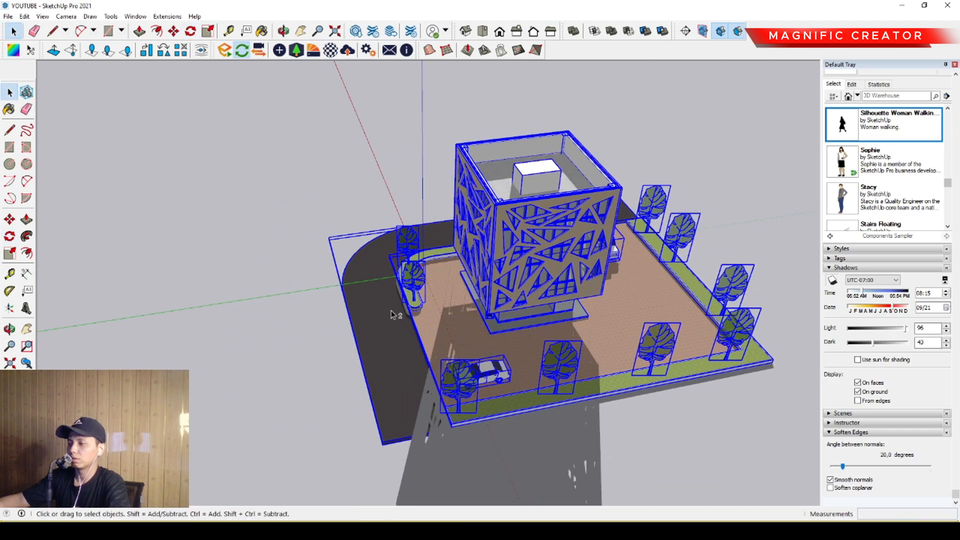
pyautogui.moveTo(391, 310); pyautogui.dragTo(636, 313, button='middle')
pyautogui.moveTo(400, 340); pyautogui.dragTo(455, 324, button='middle')
pyautogui.scroll(3, 450, 305)
pyautogui.scroll(-2, 456, 322)
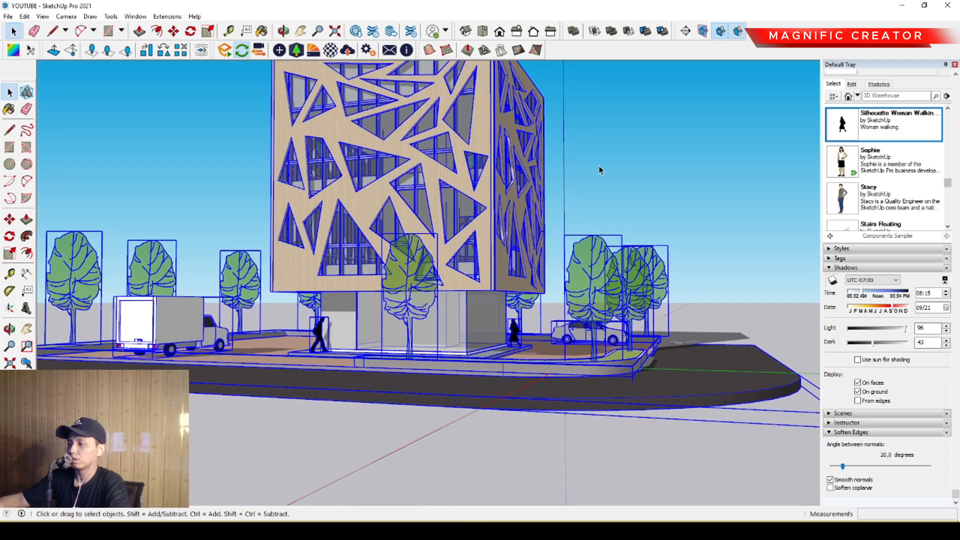
pyautogui.click(600, 169)
# - Set the shadow time to 09:55 with the building viewed from near street level
pyautogui.moveTo(481, 287); pyautogui.dragTo(511, 334, button='middle')
pyautogui.moveTo(871, 296)
pyautogui.mouseDown()
pyautogui.moveTo(900, 295)
pyautogui.moveTo(870, 297)
pyautogui.mouseUp()
pyautogui.scroll(-3, 519, 320)
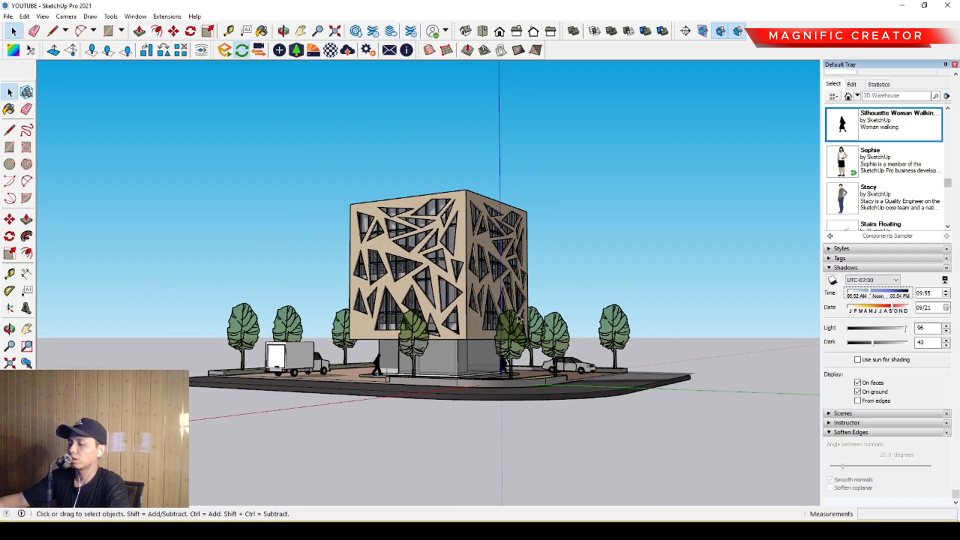
# - Move the entire building and site 1500 straight up, and clear the selection
pyautogui.moveTo(137, 177); pyautogui.dragTo(137, 177)
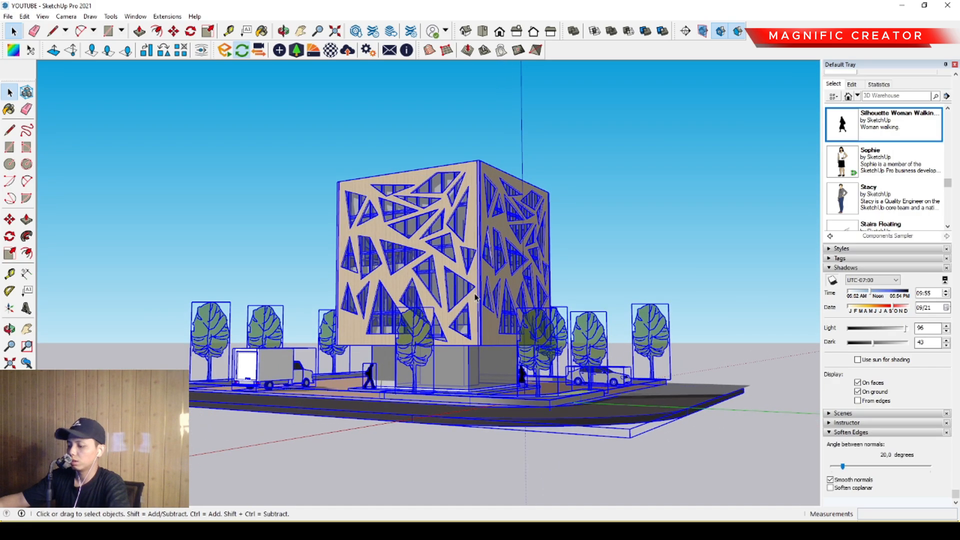
pyautogui.press('m')
pyautogui.scroll(2, 483, 288)
pyautogui.write('1500')
pyautogui.press('Return')
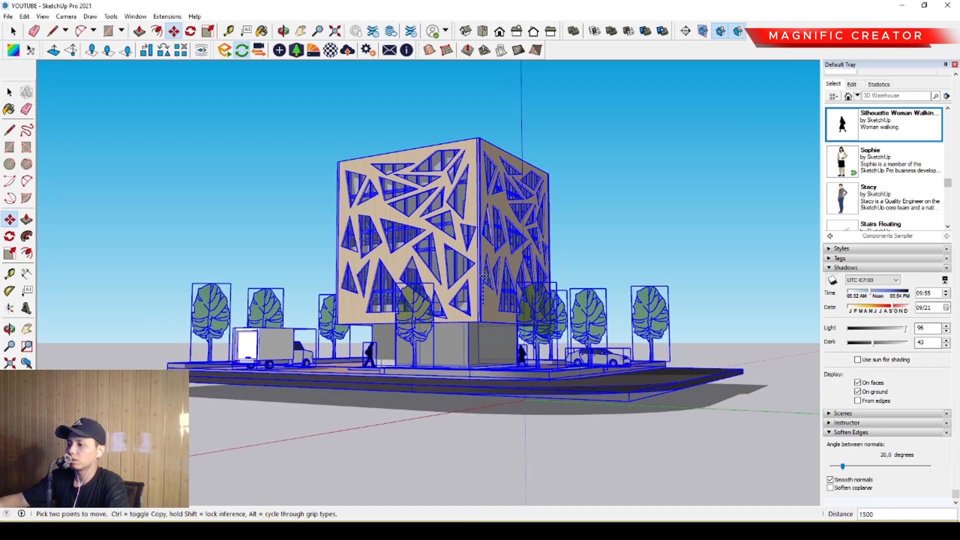
pyautogui.press('space')
pyautogui.click(648, 192)
# - Set the shadow time to 09:42, the date to 06/09, the light to 73 and the dark to 46
pyautogui.scroll(4, 572, 256)
pyautogui.scroll(-2, 501, 274)
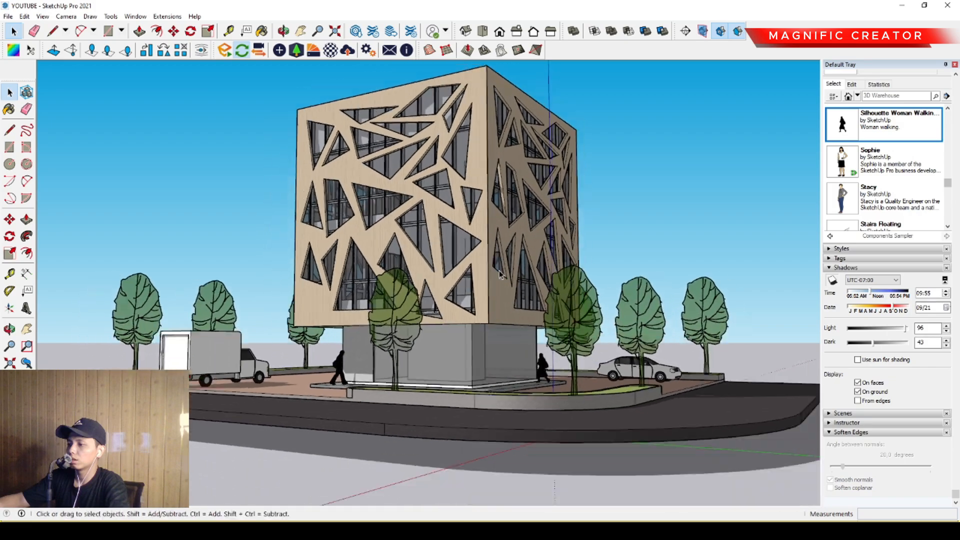
pyautogui.scroll(-2, 500, 274)
pyautogui.moveTo(857, 297)
pyautogui.mouseDown()
pyautogui.moveTo(900, 293)
pyautogui.moveTo(868, 293)
pyautogui.mouseUp()
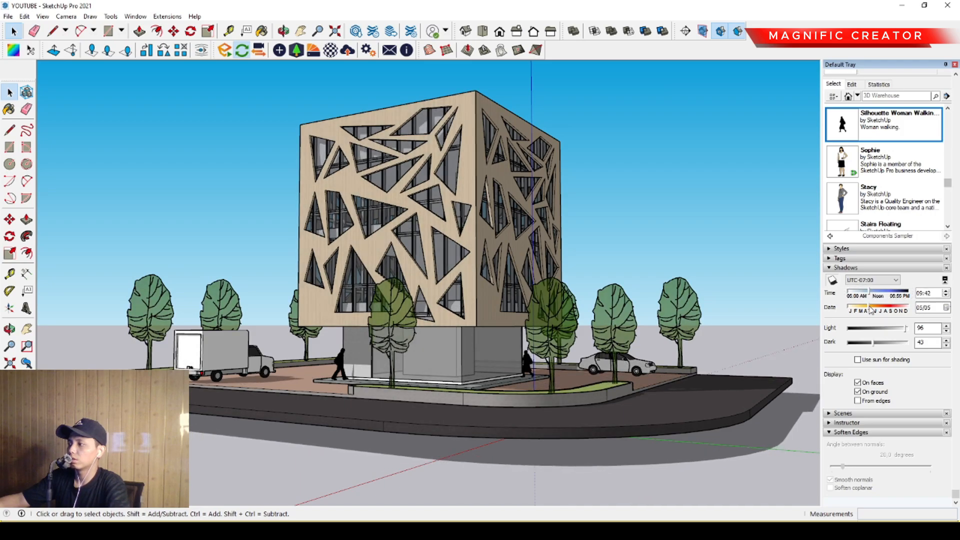
pyautogui.moveTo(845, 307)
pyautogui.mouseDown()
pyautogui.moveTo(918, 305)
pyautogui.moveTo(862, 306)
pyautogui.mouseUp()
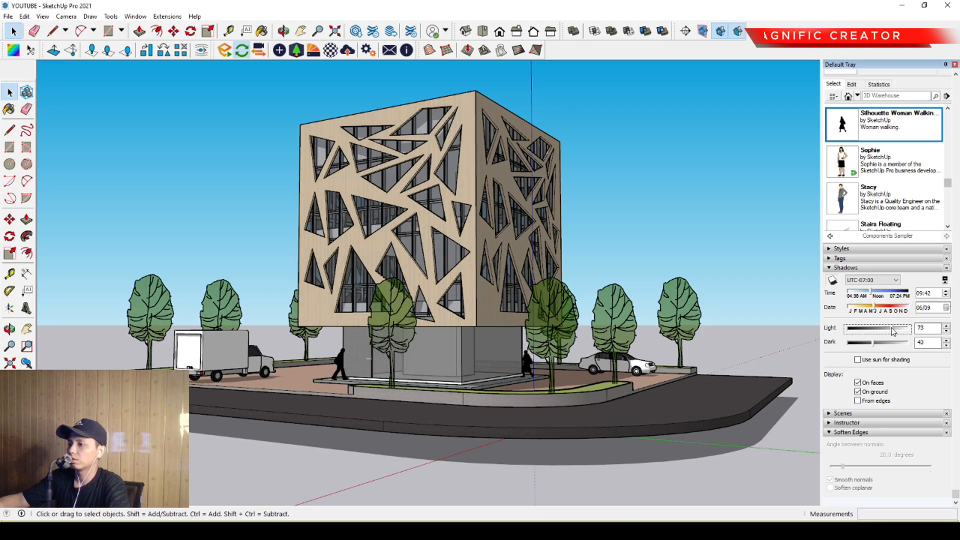
pyautogui.moveTo(879, 346)
pyautogui.mouseDown()
pyautogui.moveTo(891, 345)
pyautogui.moveTo(875, 346)
pyautogui.mouseUp()
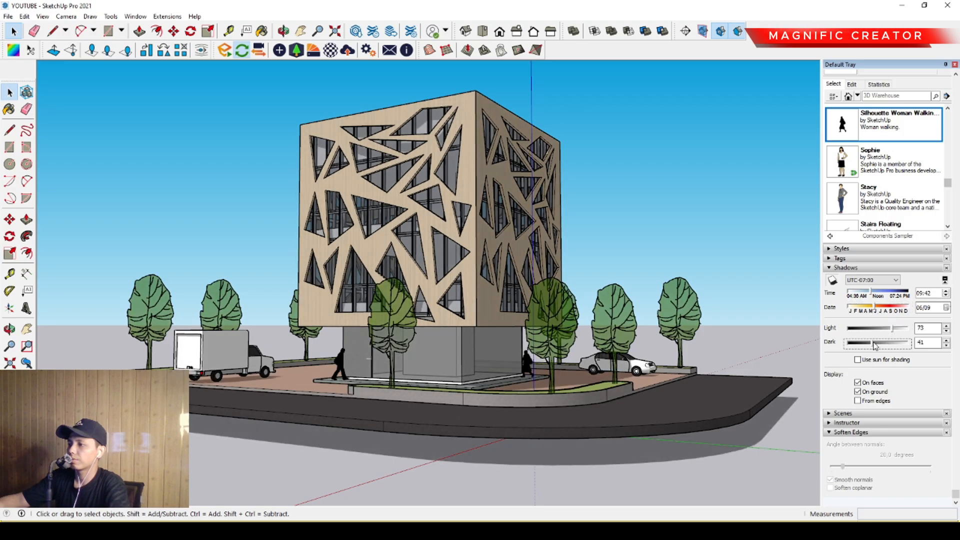
pyautogui.moveTo(744, 364); pyautogui.dragTo(520, 490, button='middle')
pyautogui.scroll(2, 443, 355)
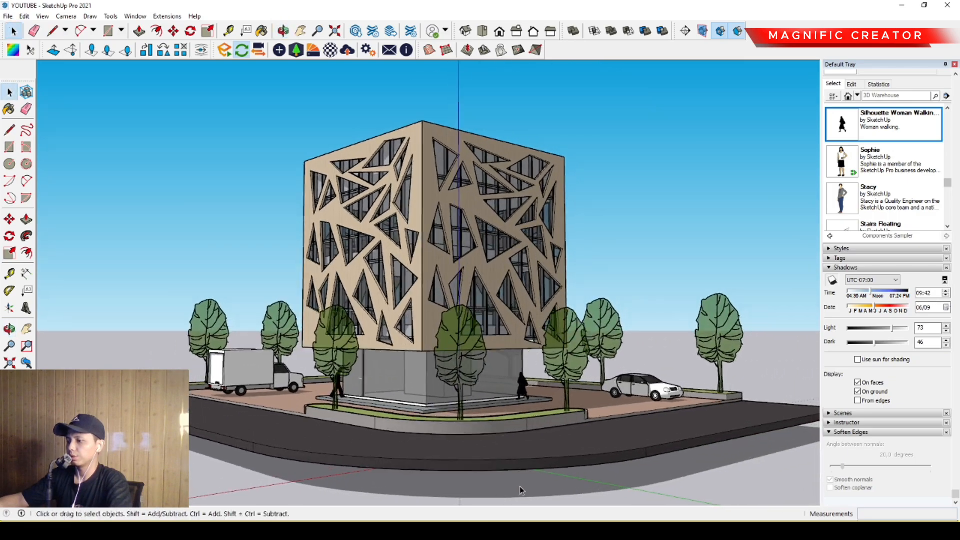